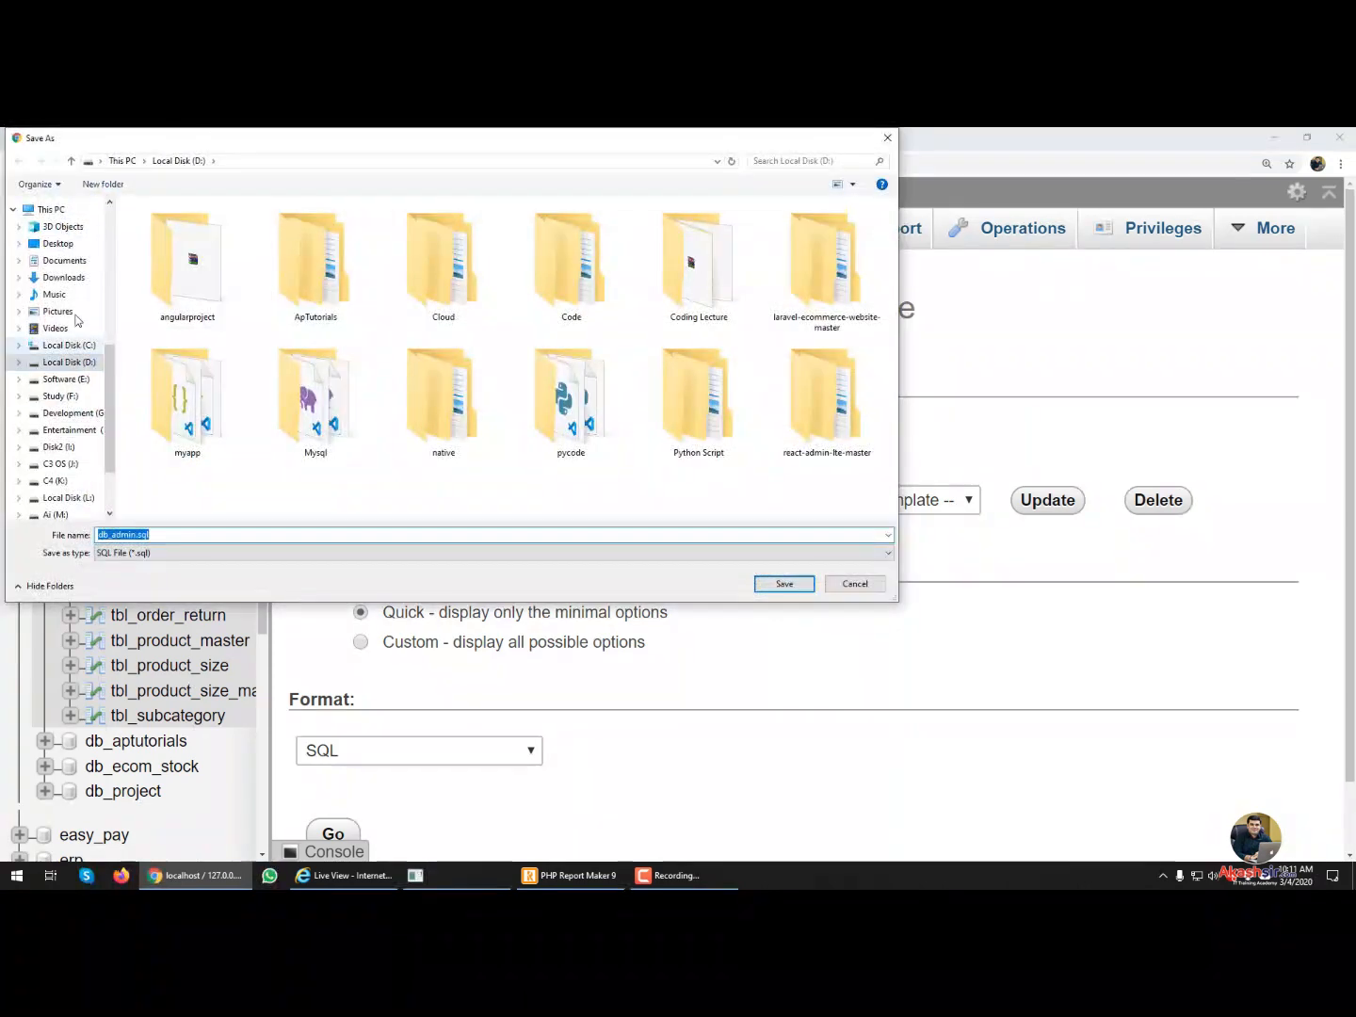
# - Save the exported database file db_admin.sql to the Desktop
pyautogui.click(57, 243)
pyautogui.click(782, 584)
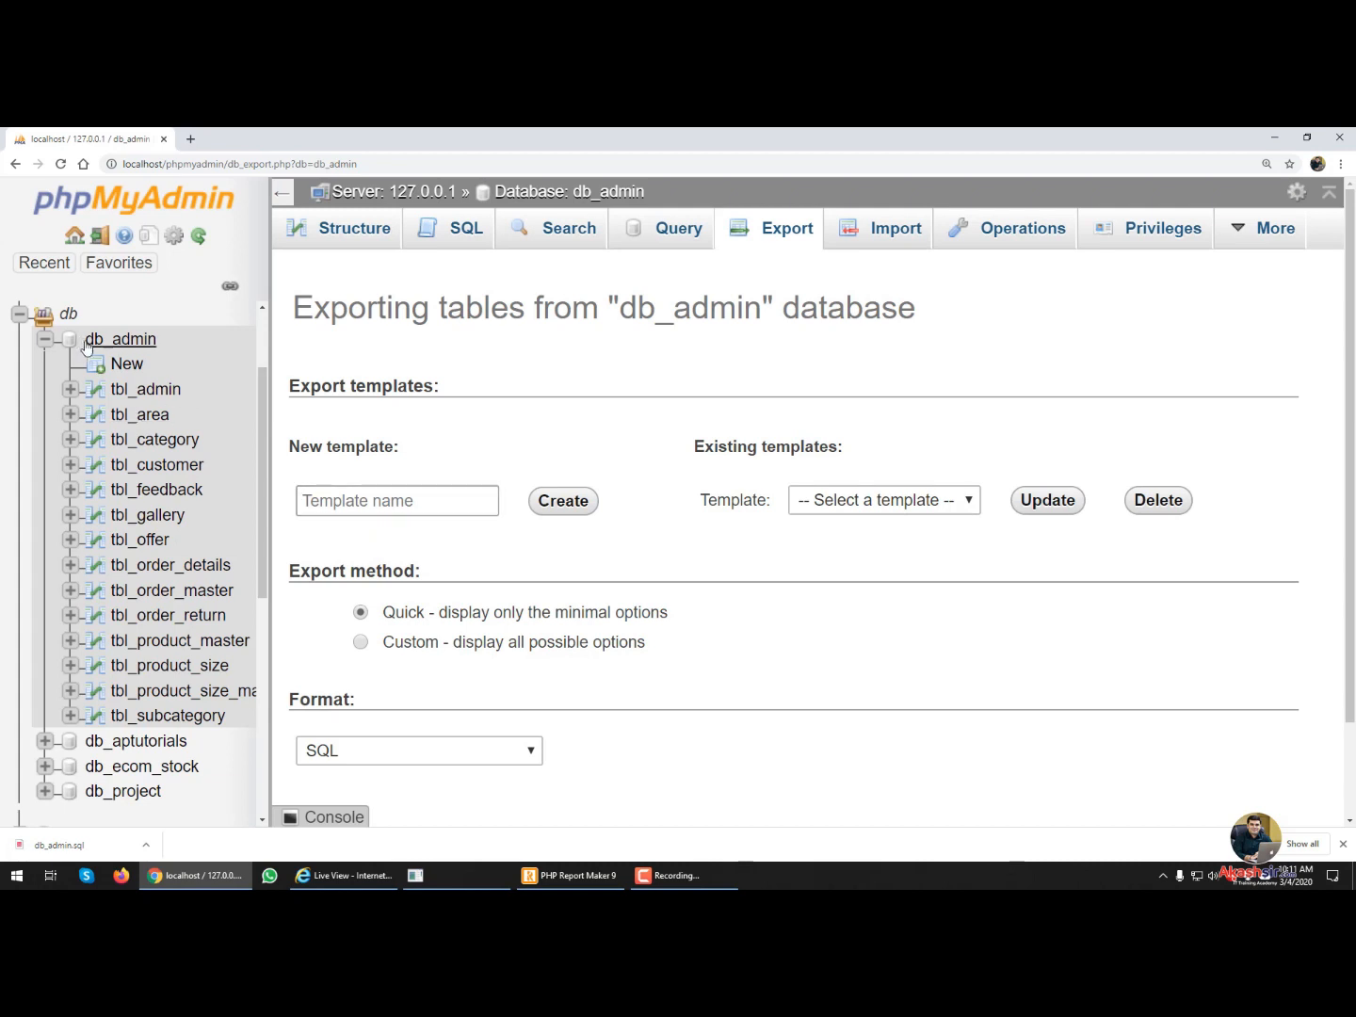
# - Switch to PHP Report Maker 9, connect to the db_admin database with tables loaded dynamically, and widen the table list
pyautogui.click(604, 878)
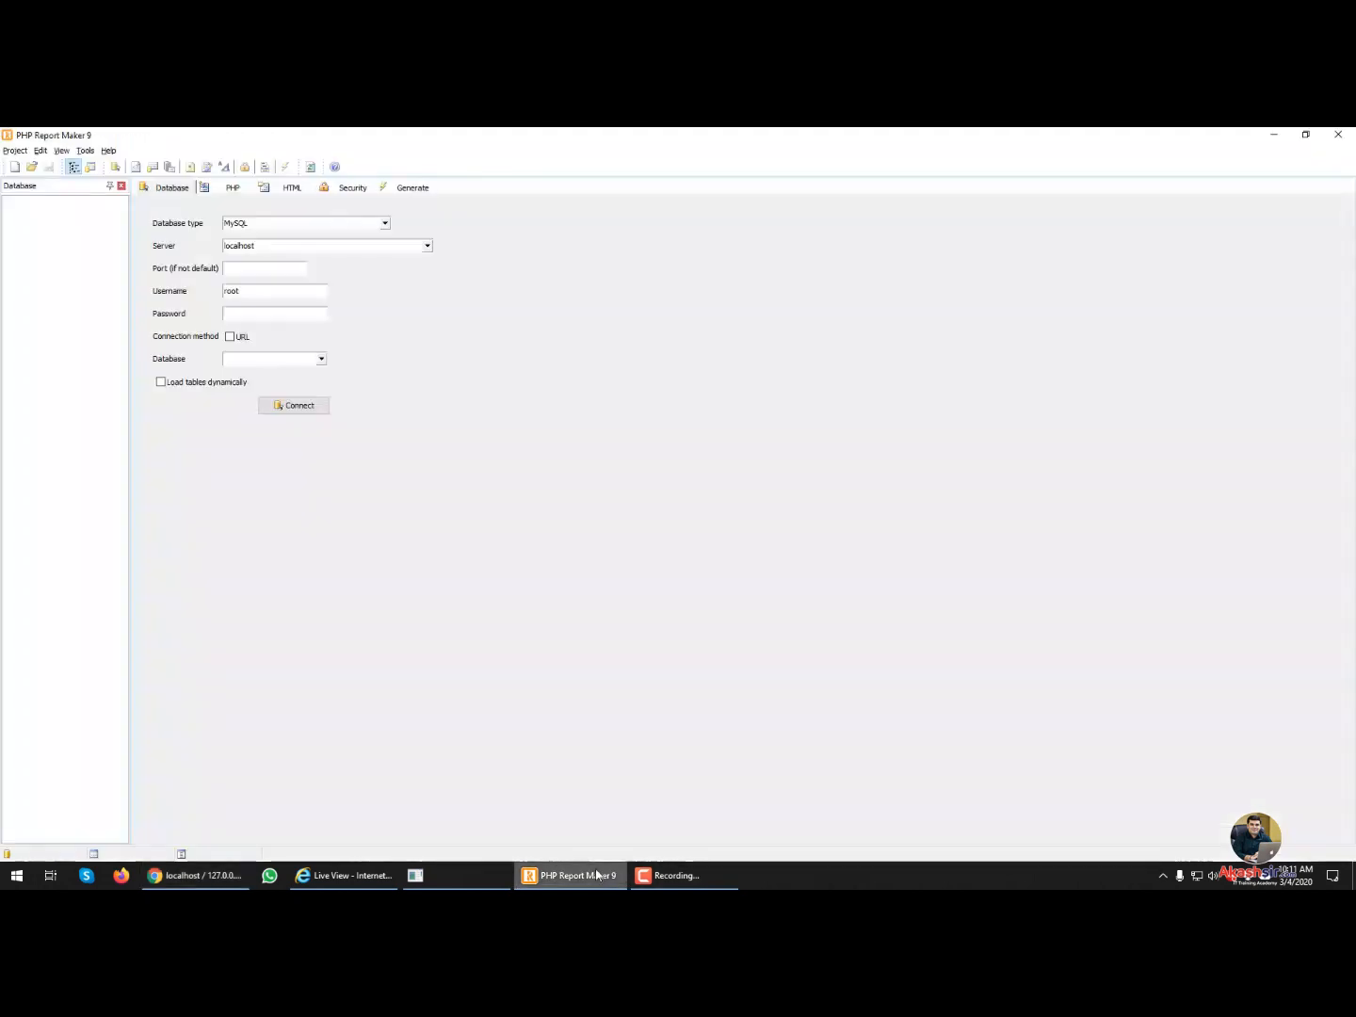
pyautogui.click(321, 361)
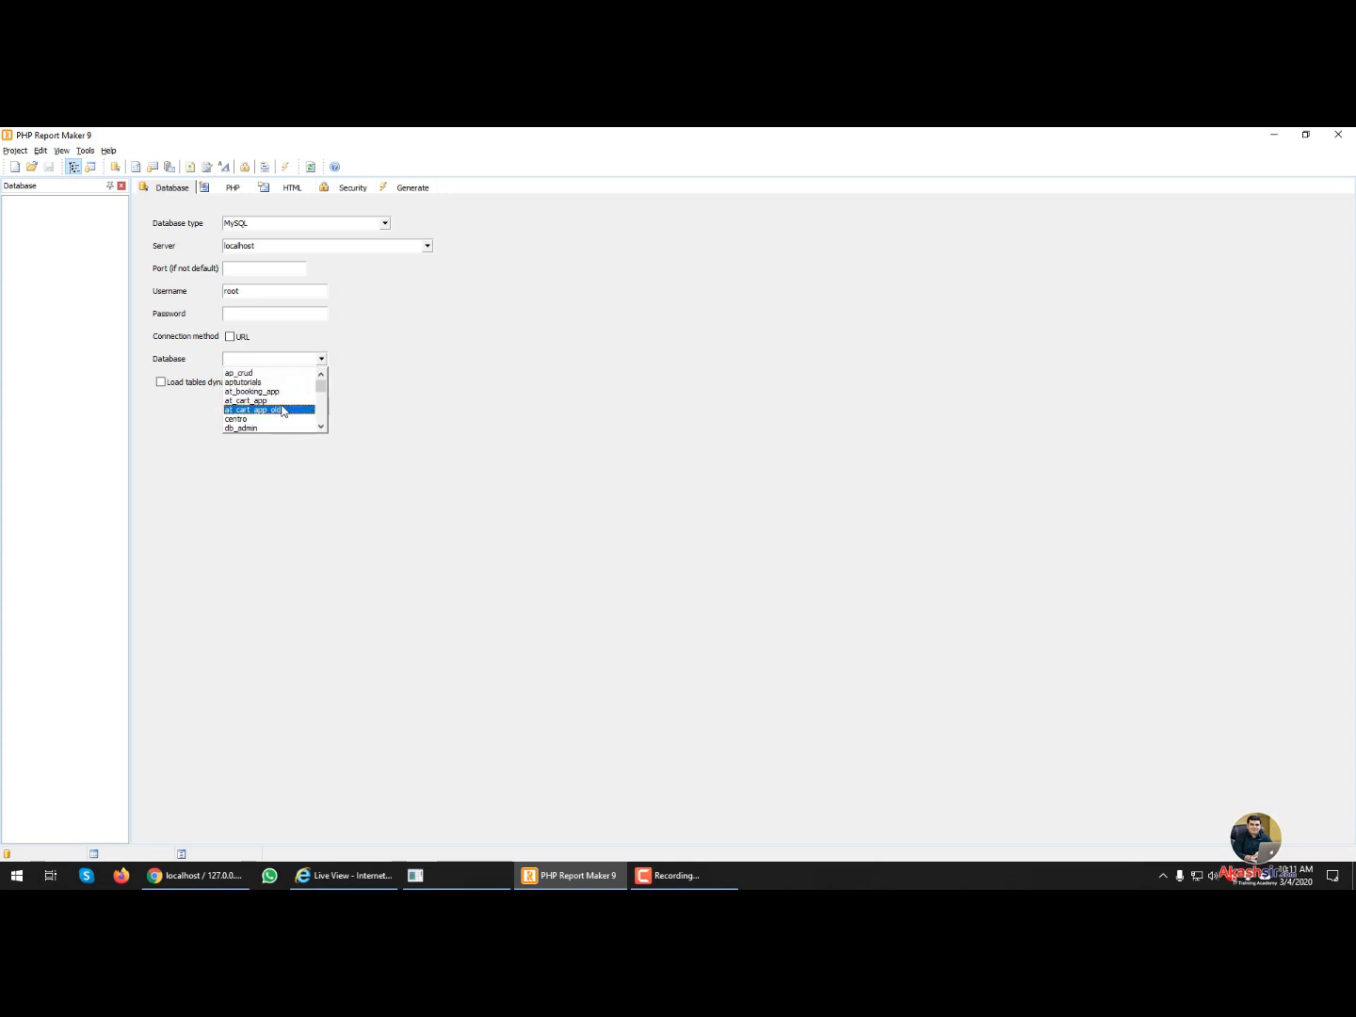
pyautogui.write('db_admin')
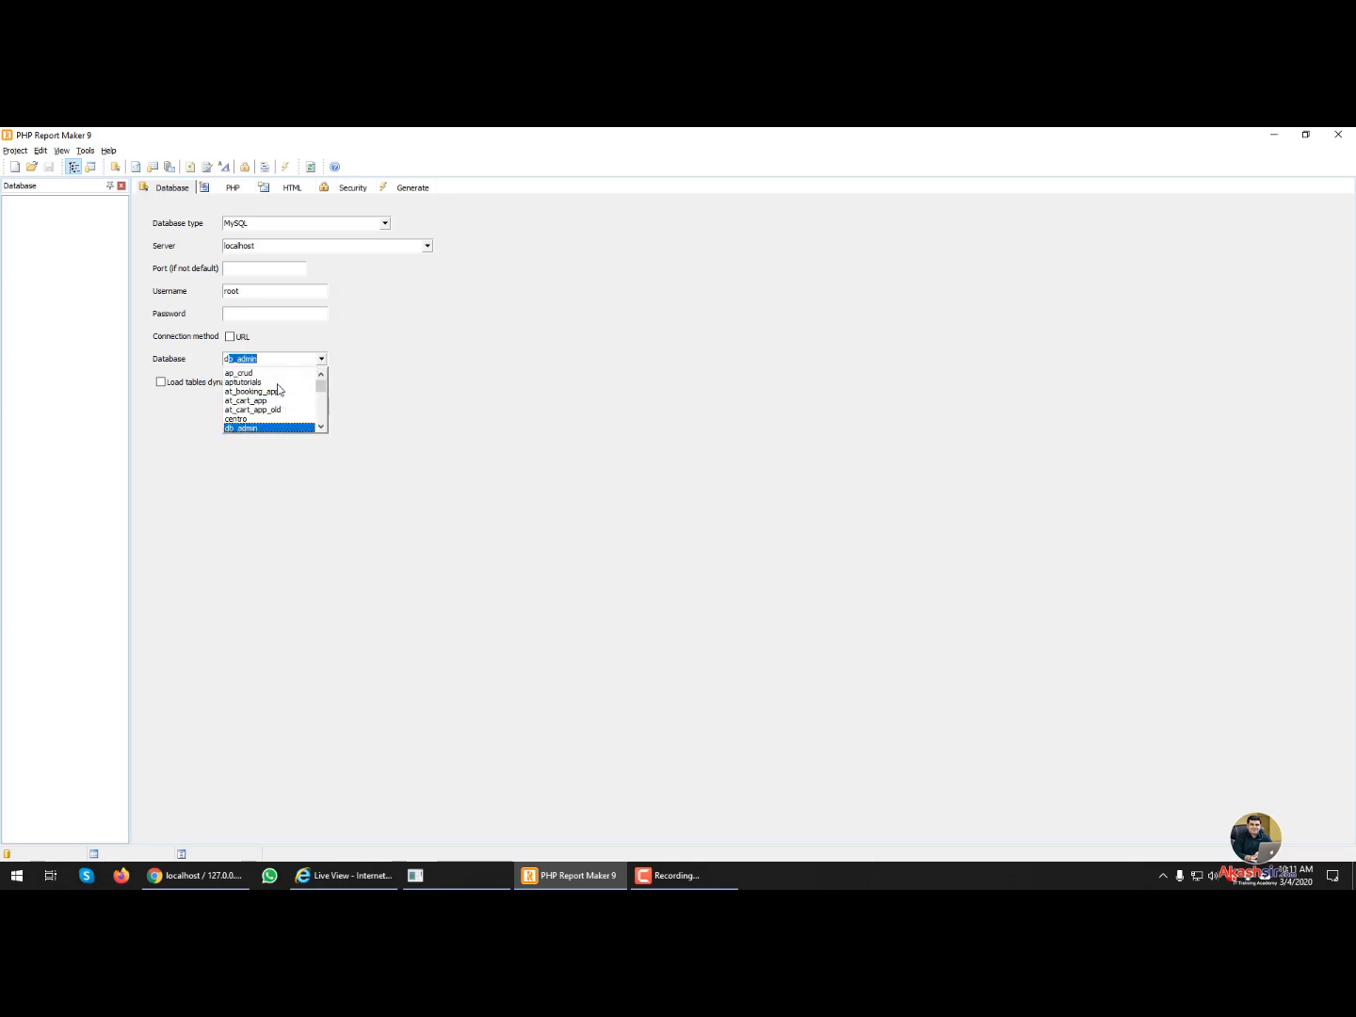
pyautogui.press('Return')
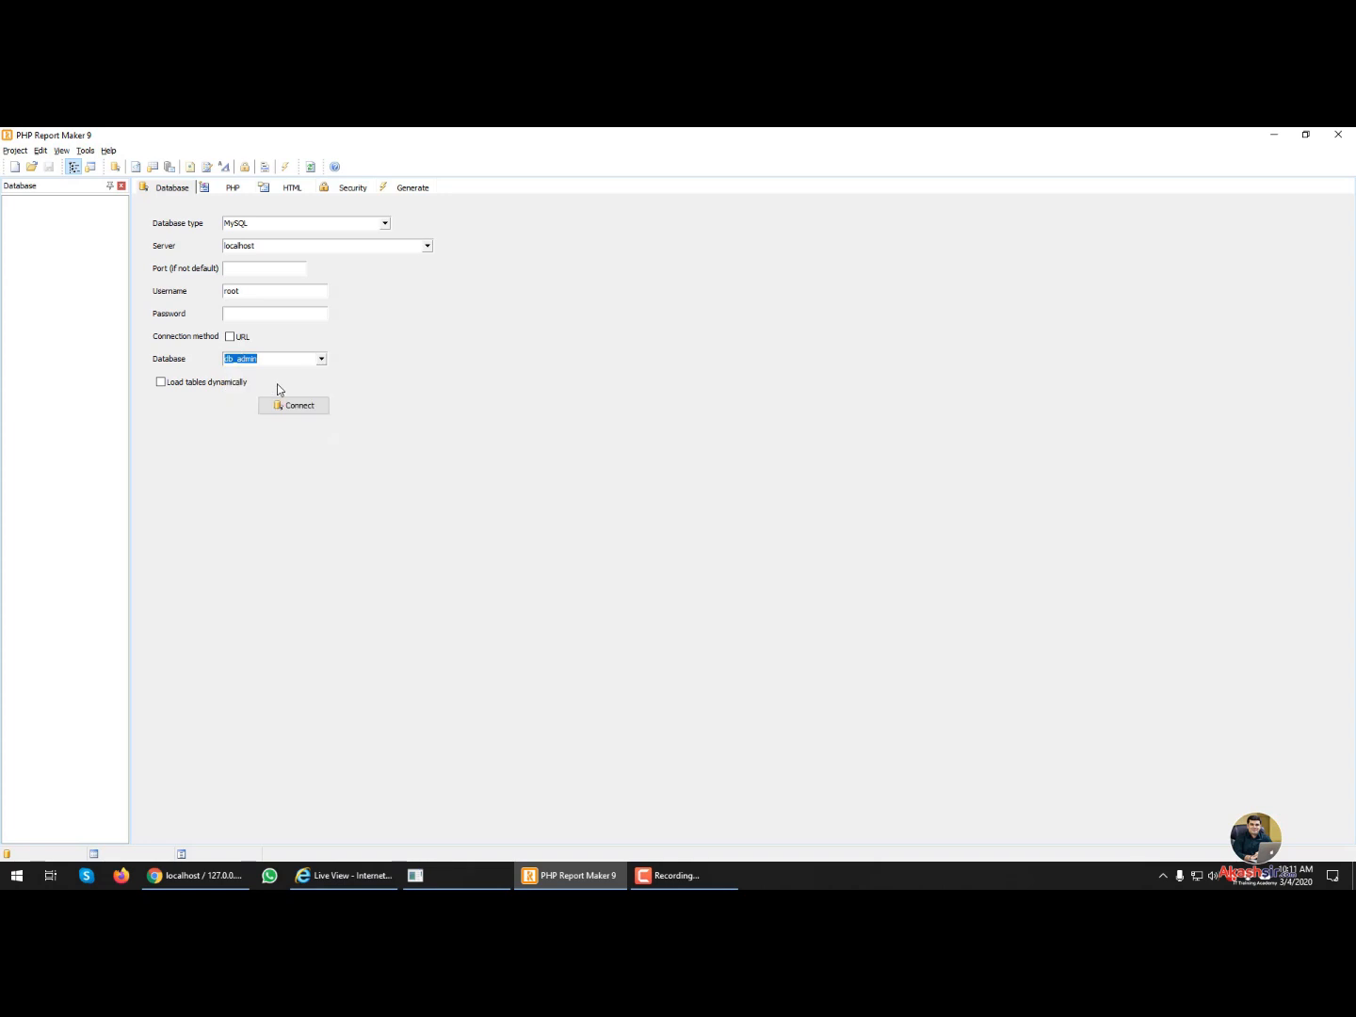
pyautogui.click(219, 383)
pyautogui.click(298, 408)
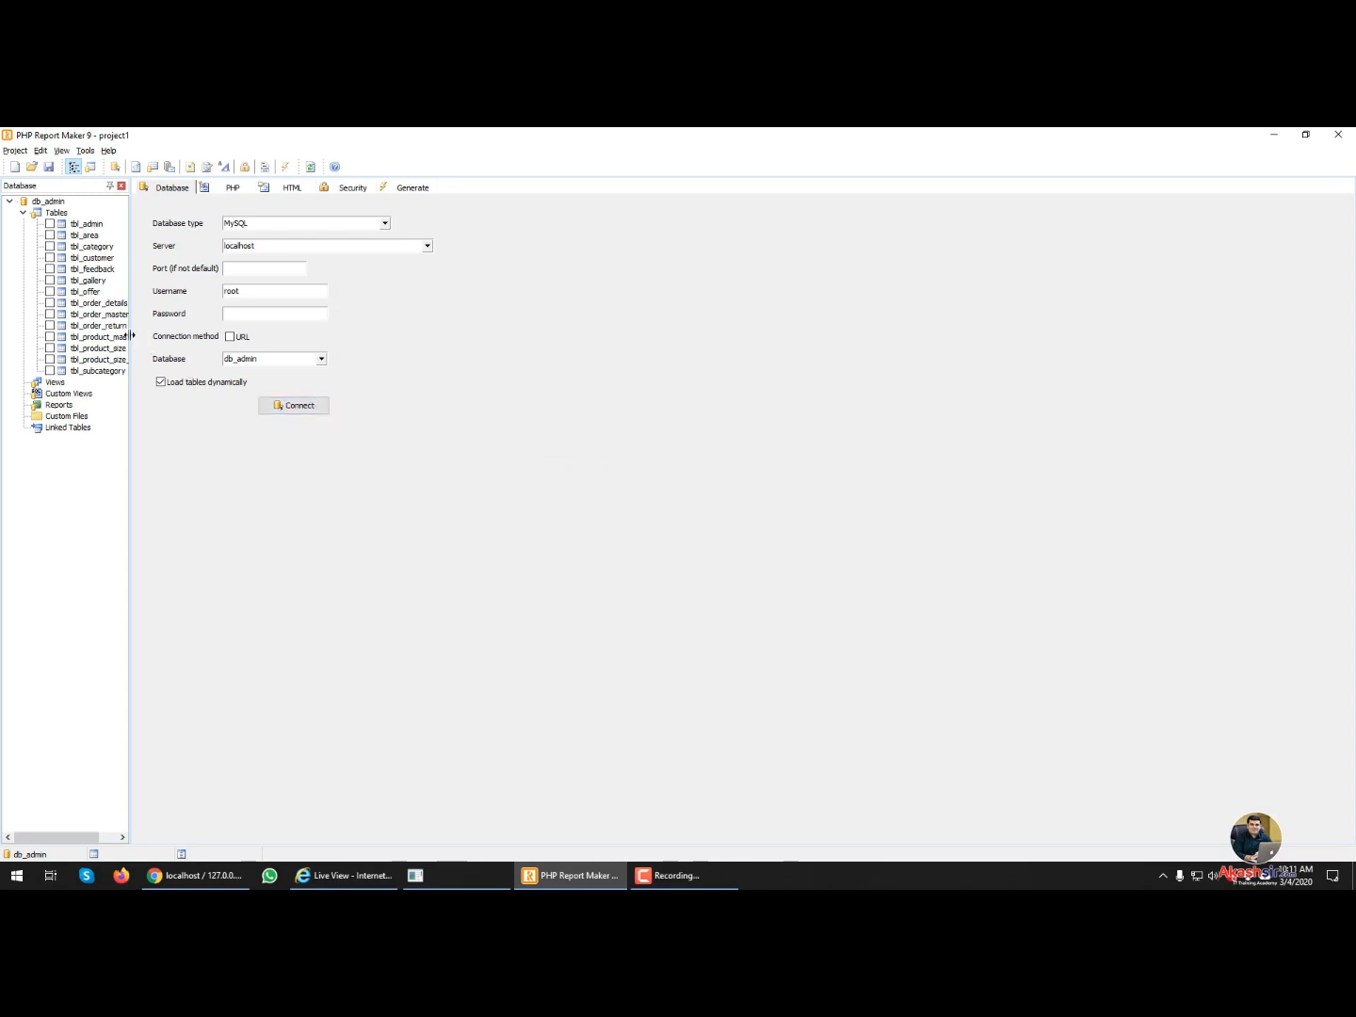
pyautogui.moveTo(173, 334); pyautogui.dragTo(169, 340)
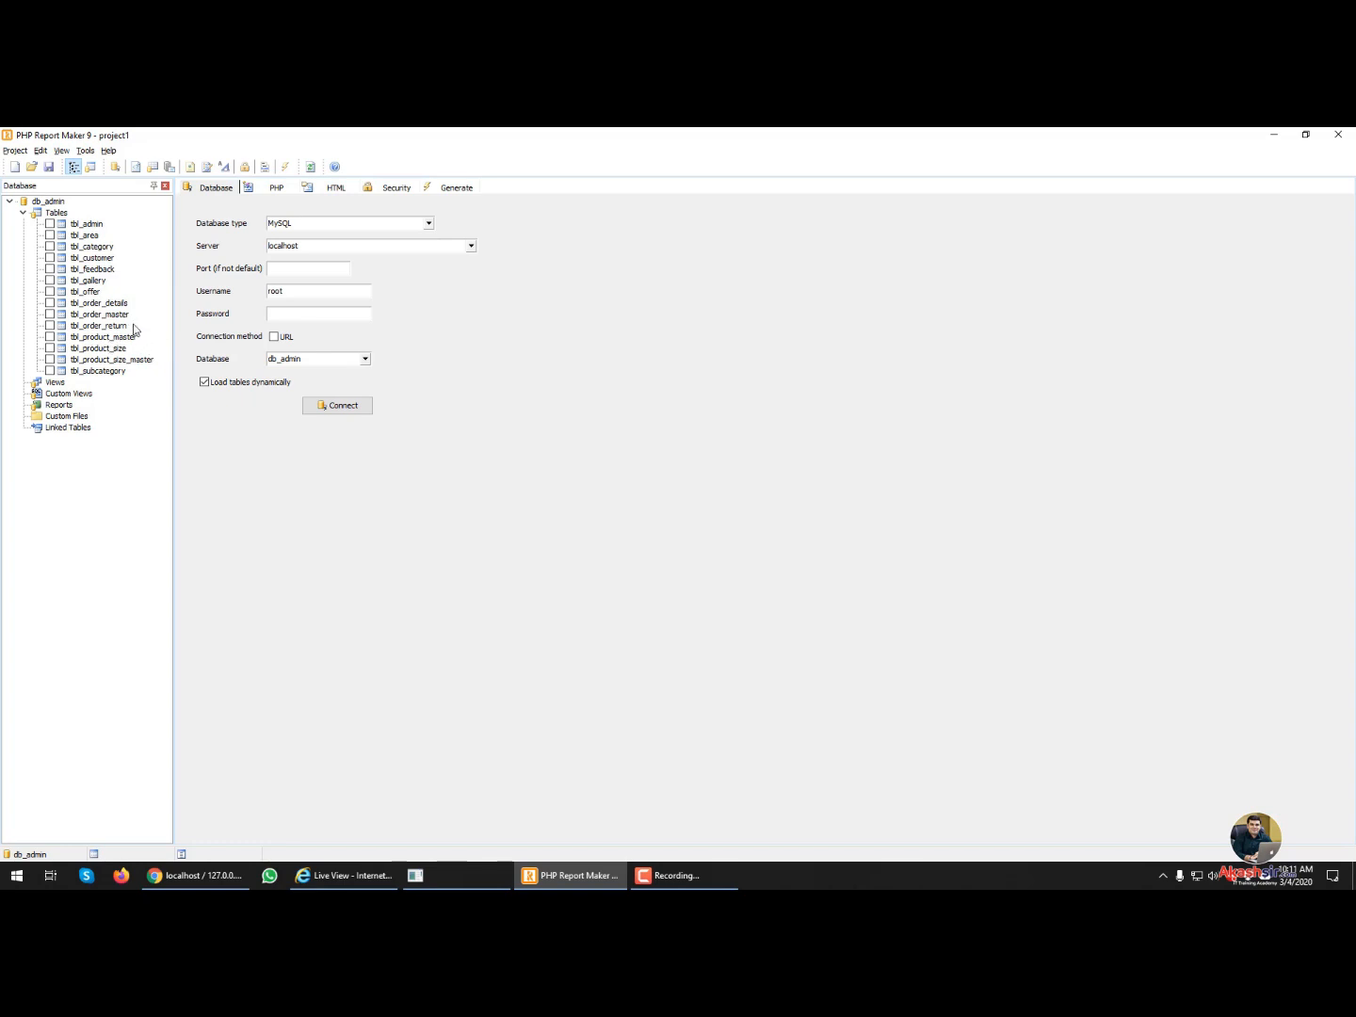
# - Examine the columns and rows of tbl_product_master in phpMyAdmin, and return to PHP Report Maker
pyautogui.click(199, 882)
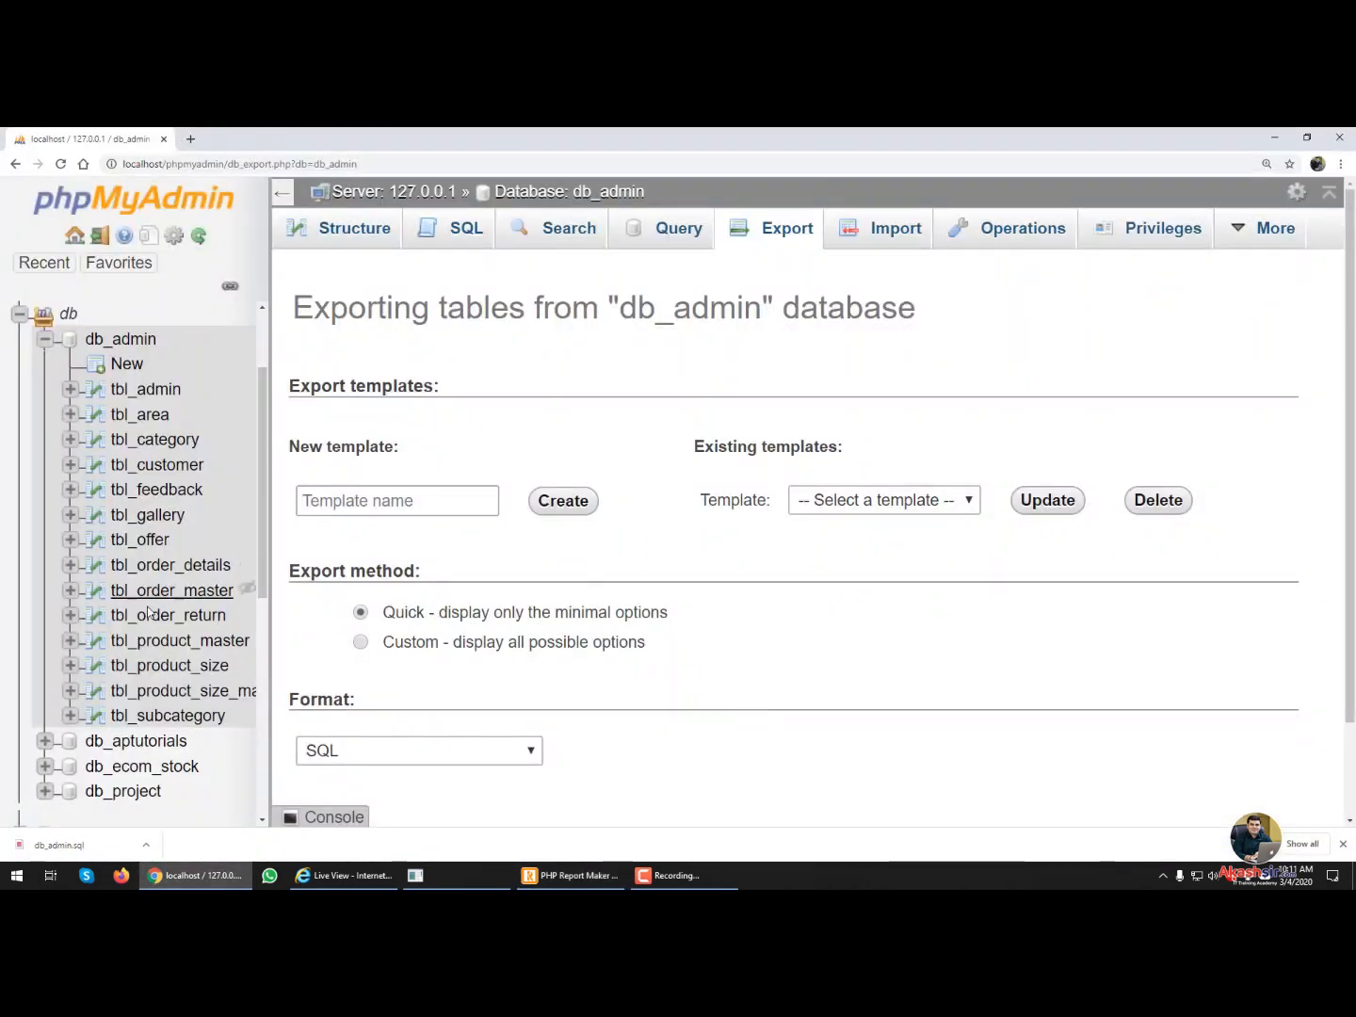
pyautogui.click(229, 641)
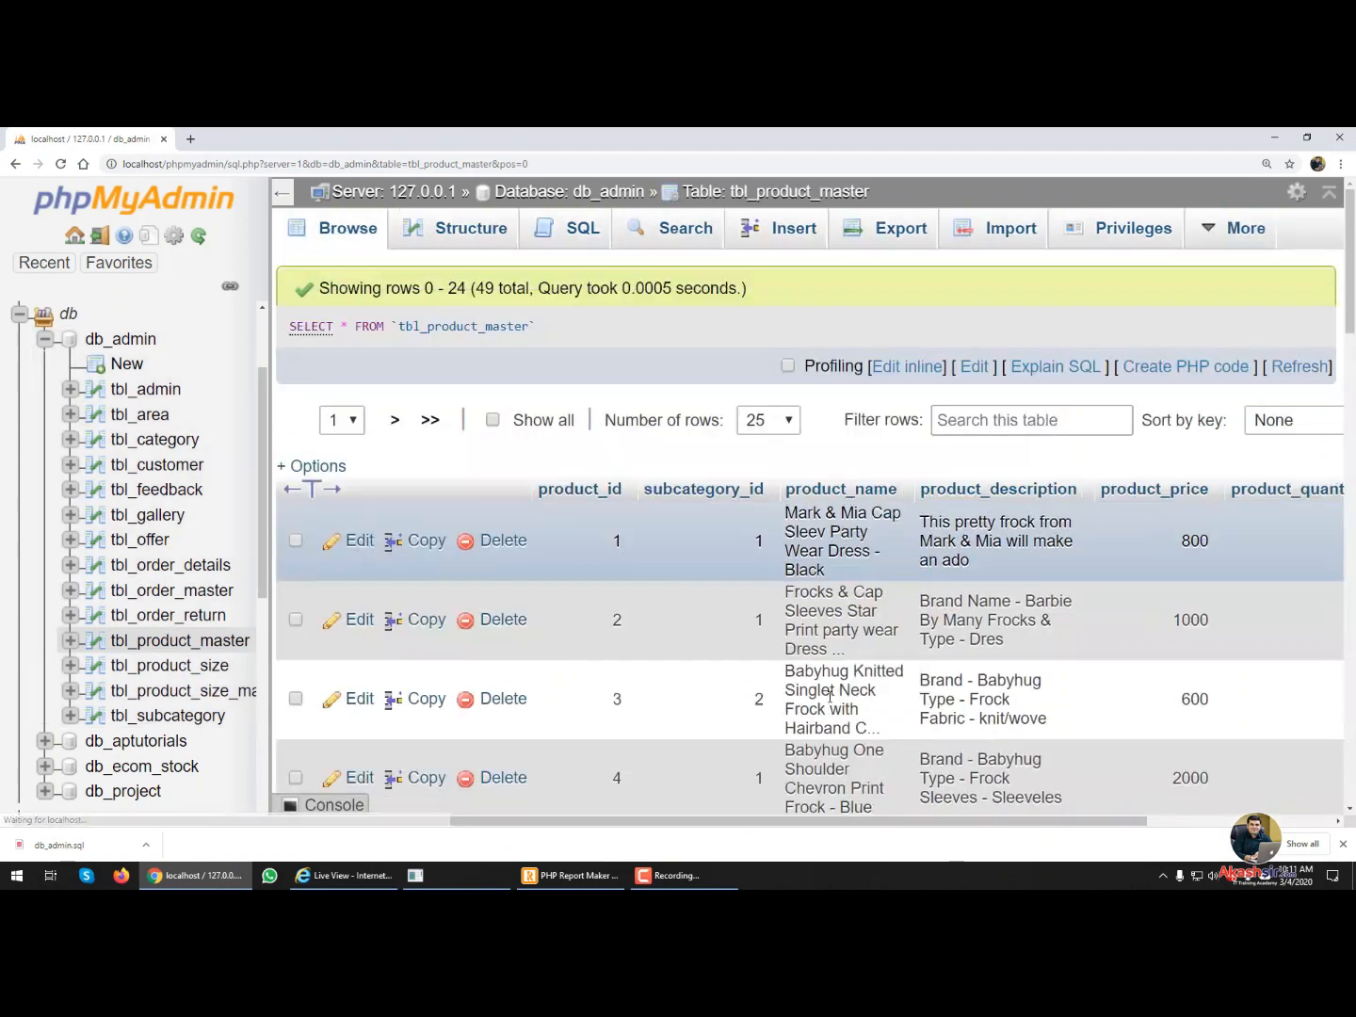
pyautogui.moveTo(919, 824); pyautogui.dragTo(1104, 823)
pyautogui.click(1274, 140)
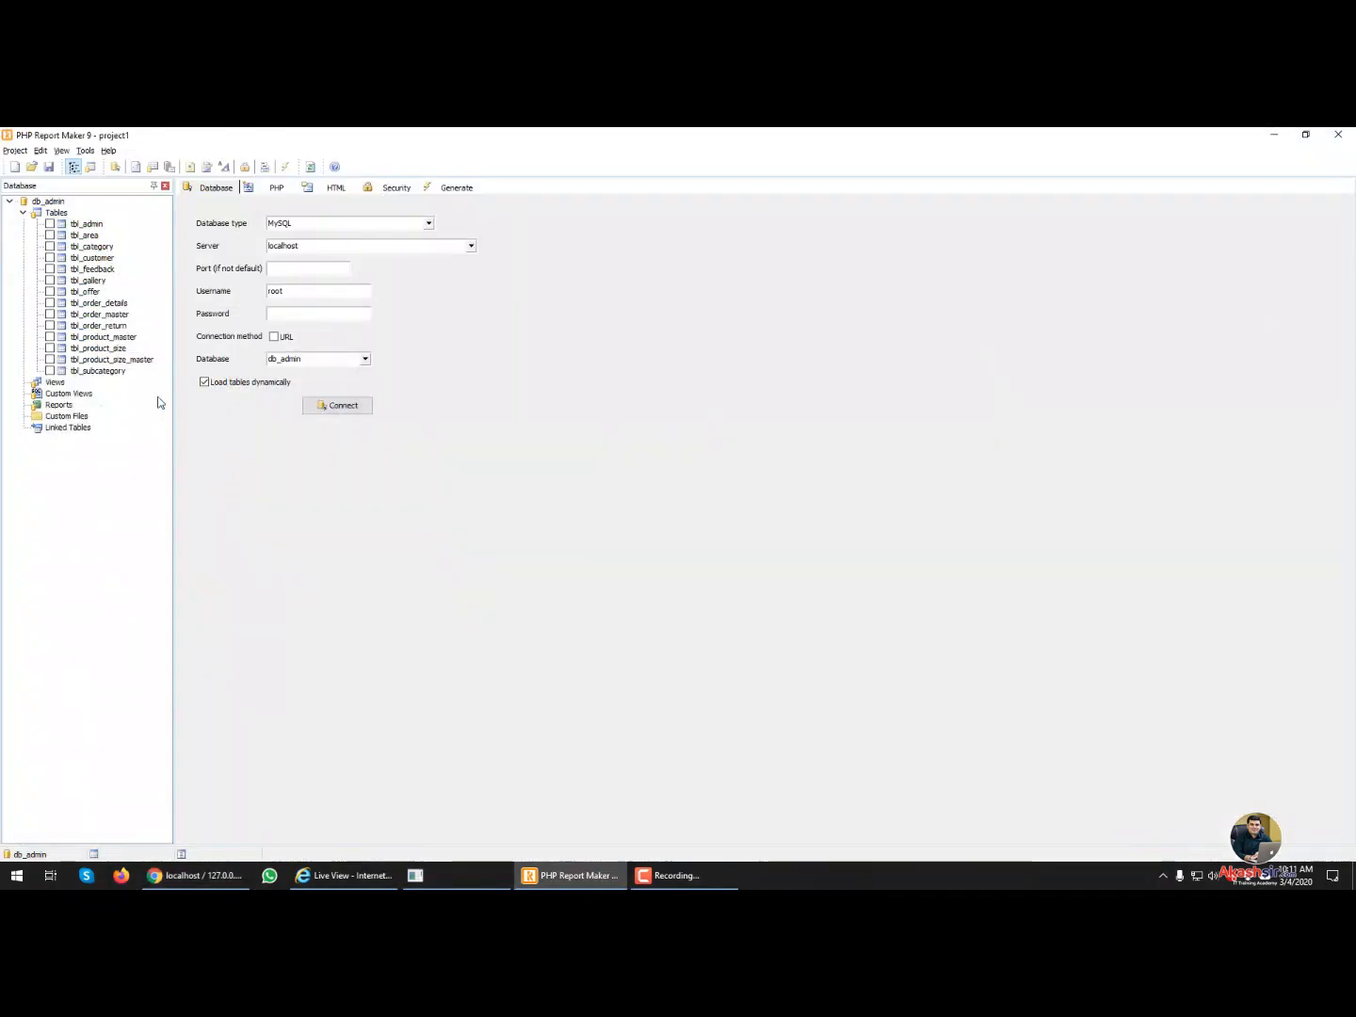
pyautogui.click(108, 337)
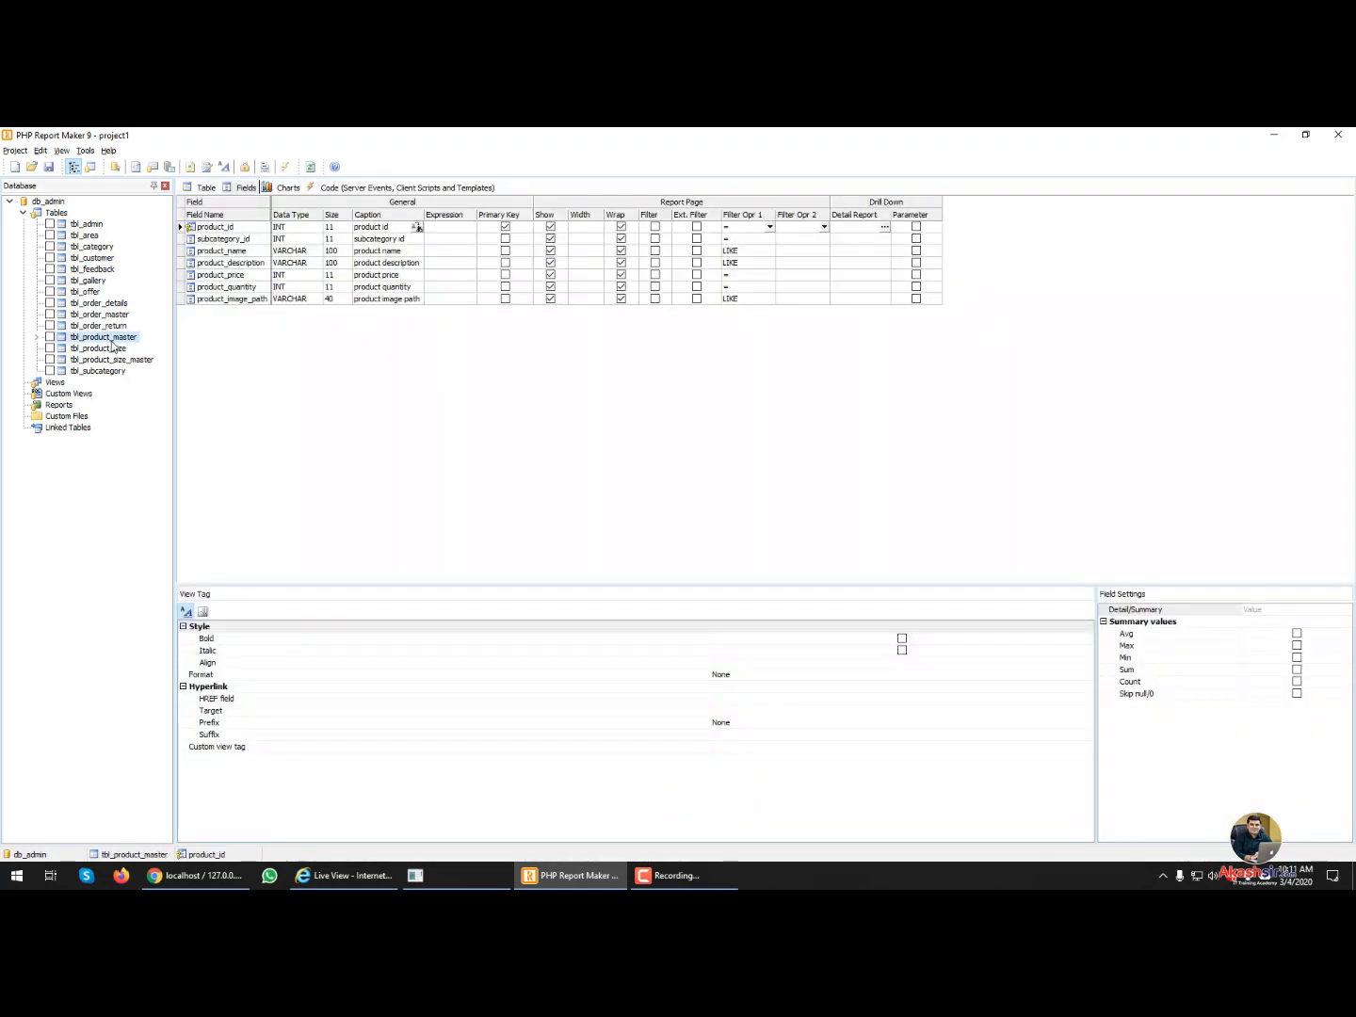
pyautogui.rightClick(113, 344)
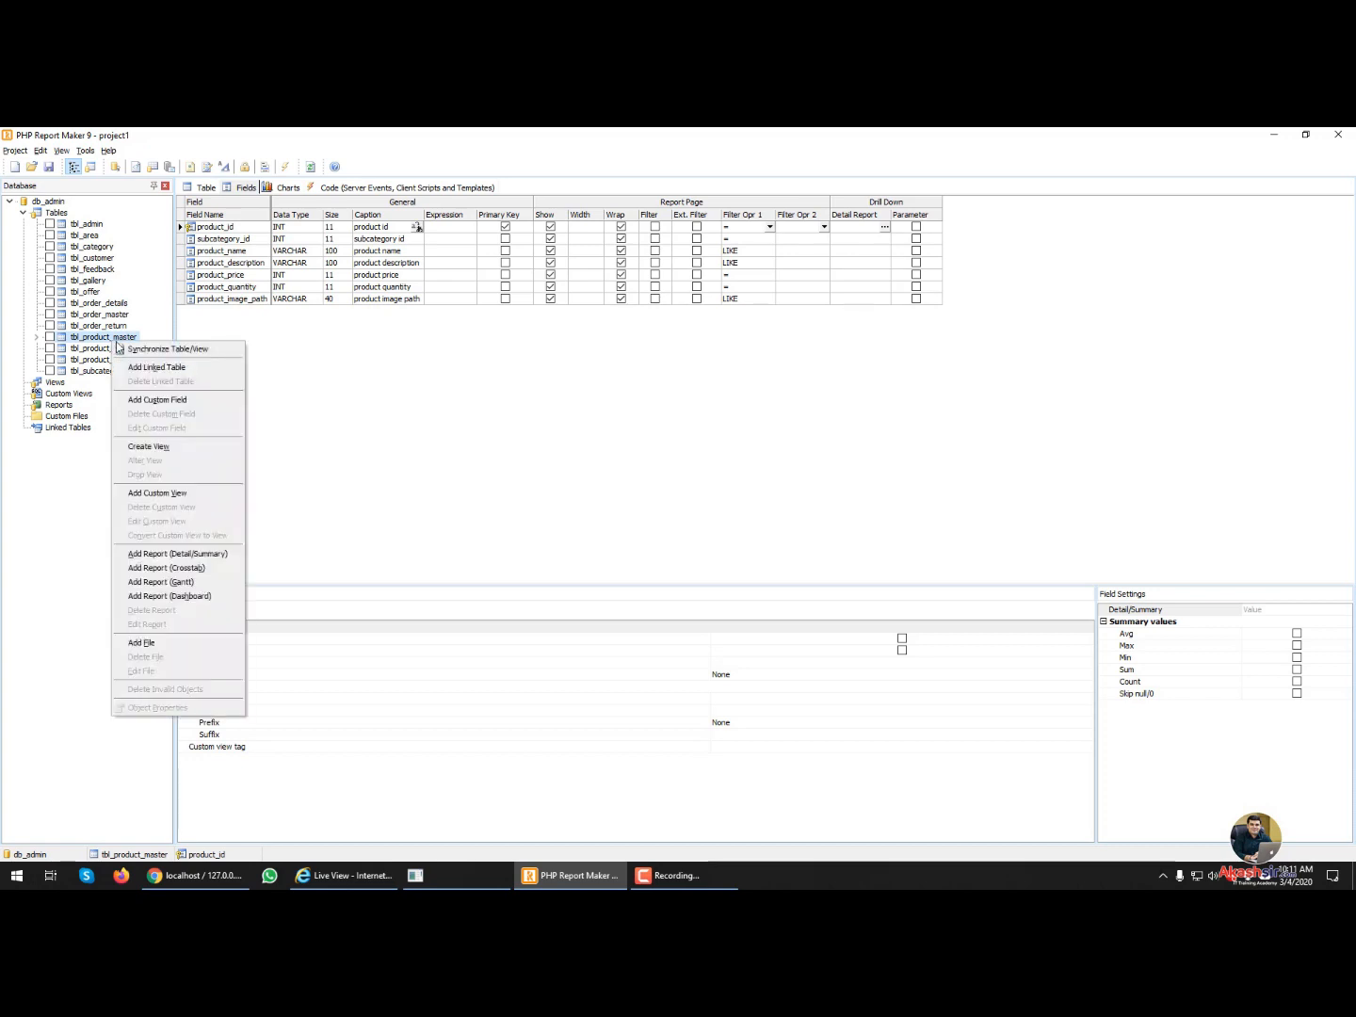
pyautogui.click(159, 452)
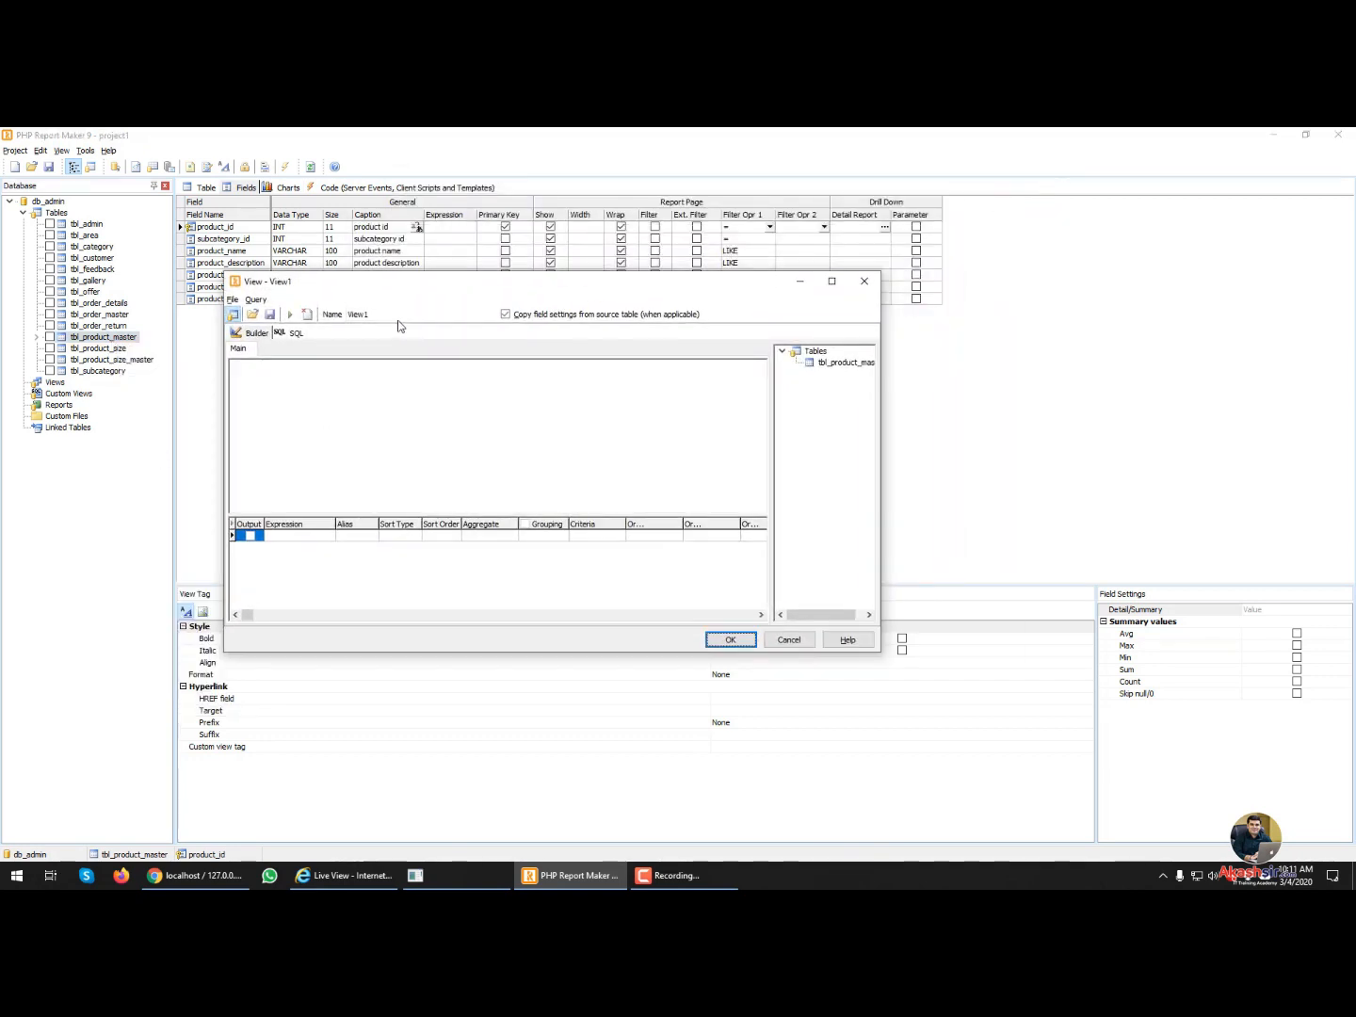
pyautogui.doubleClick(385, 313)
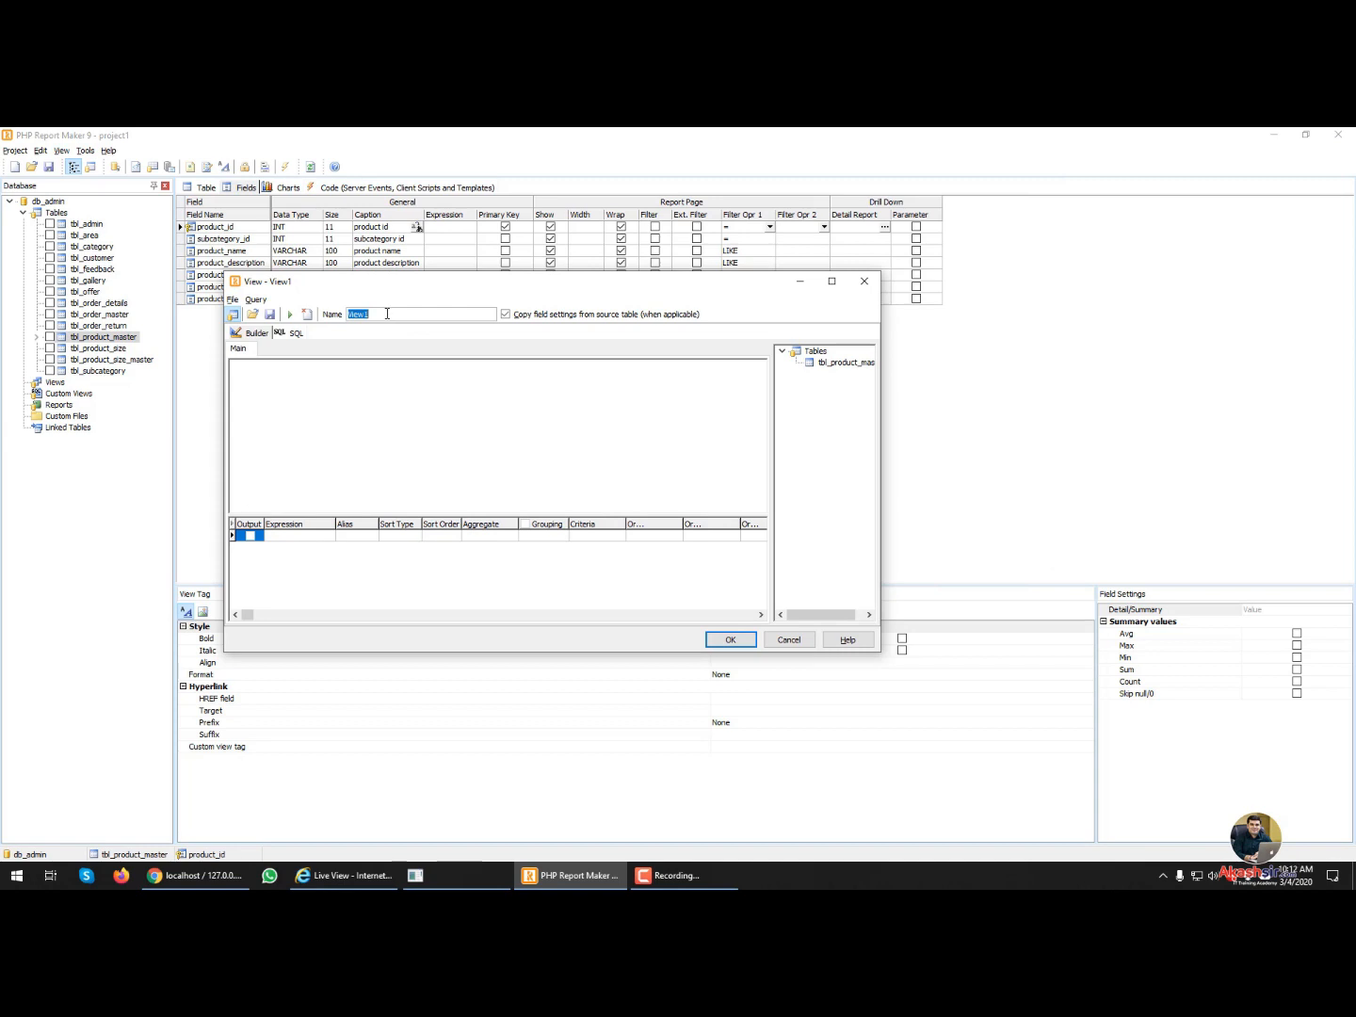
pyautogui.write('P')
pyautogui.press('BackSpace')
pyautogui.press('BackSpace')
pyautogui.press('BackSpace')
pyautogui.press('BackSpace')
pyautogui.press('BackSpace')
pyautogui.press('BackSpace')
pyautogui.moveTo(880, 650); pyautogui.dragTo(1141, 737)
pyautogui.moveTo(1027, 432); pyautogui.dragTo(921, 432)
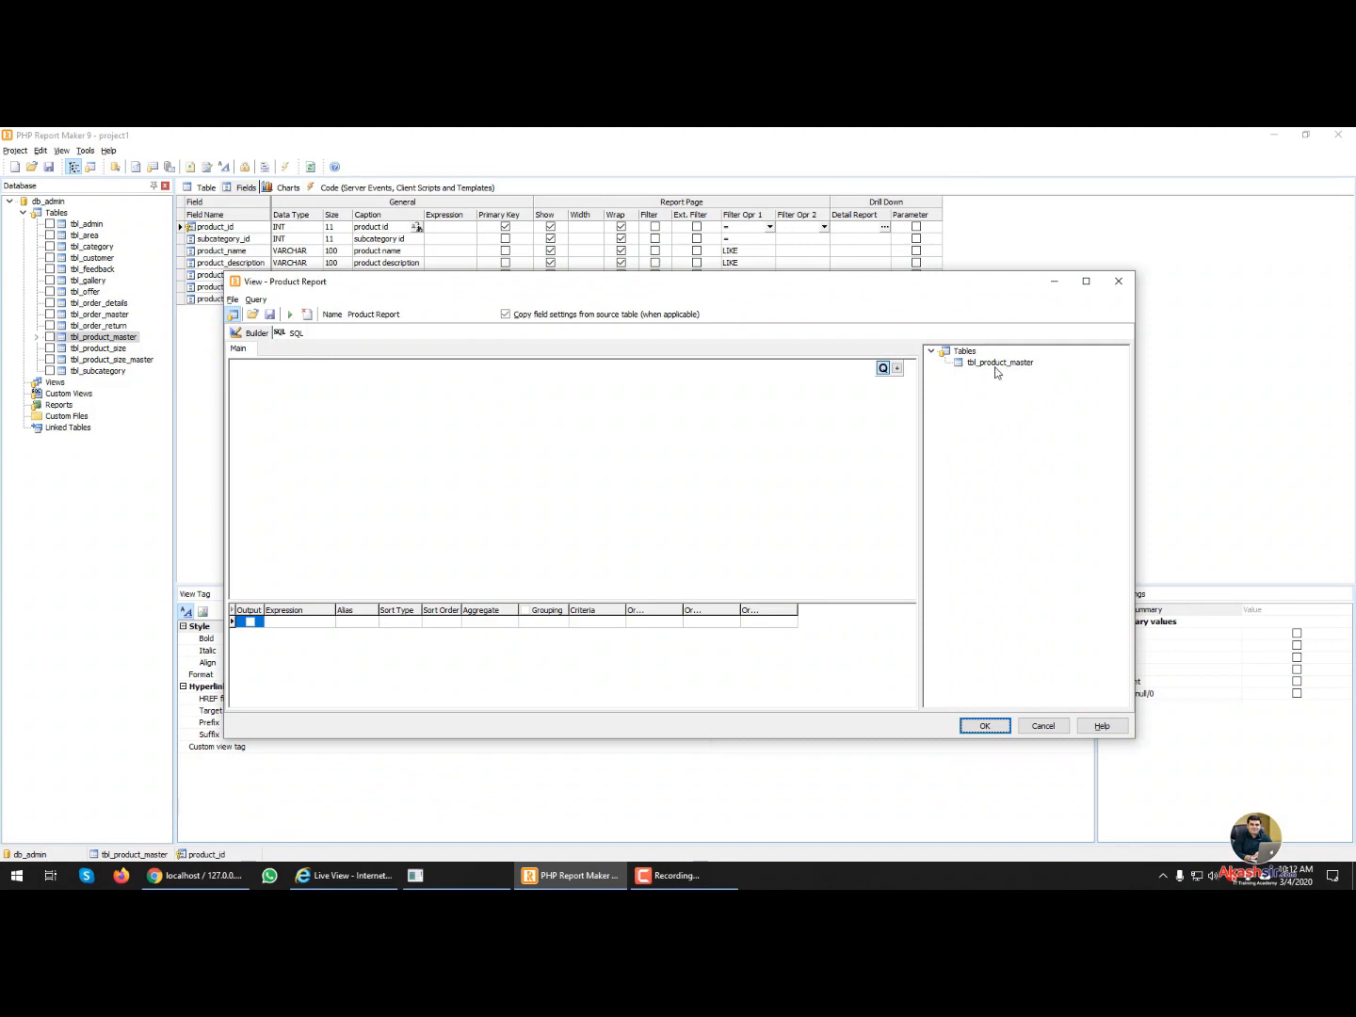
pyautogui.moveTo(997, 369); pyautogui.dragTo(314, 379)
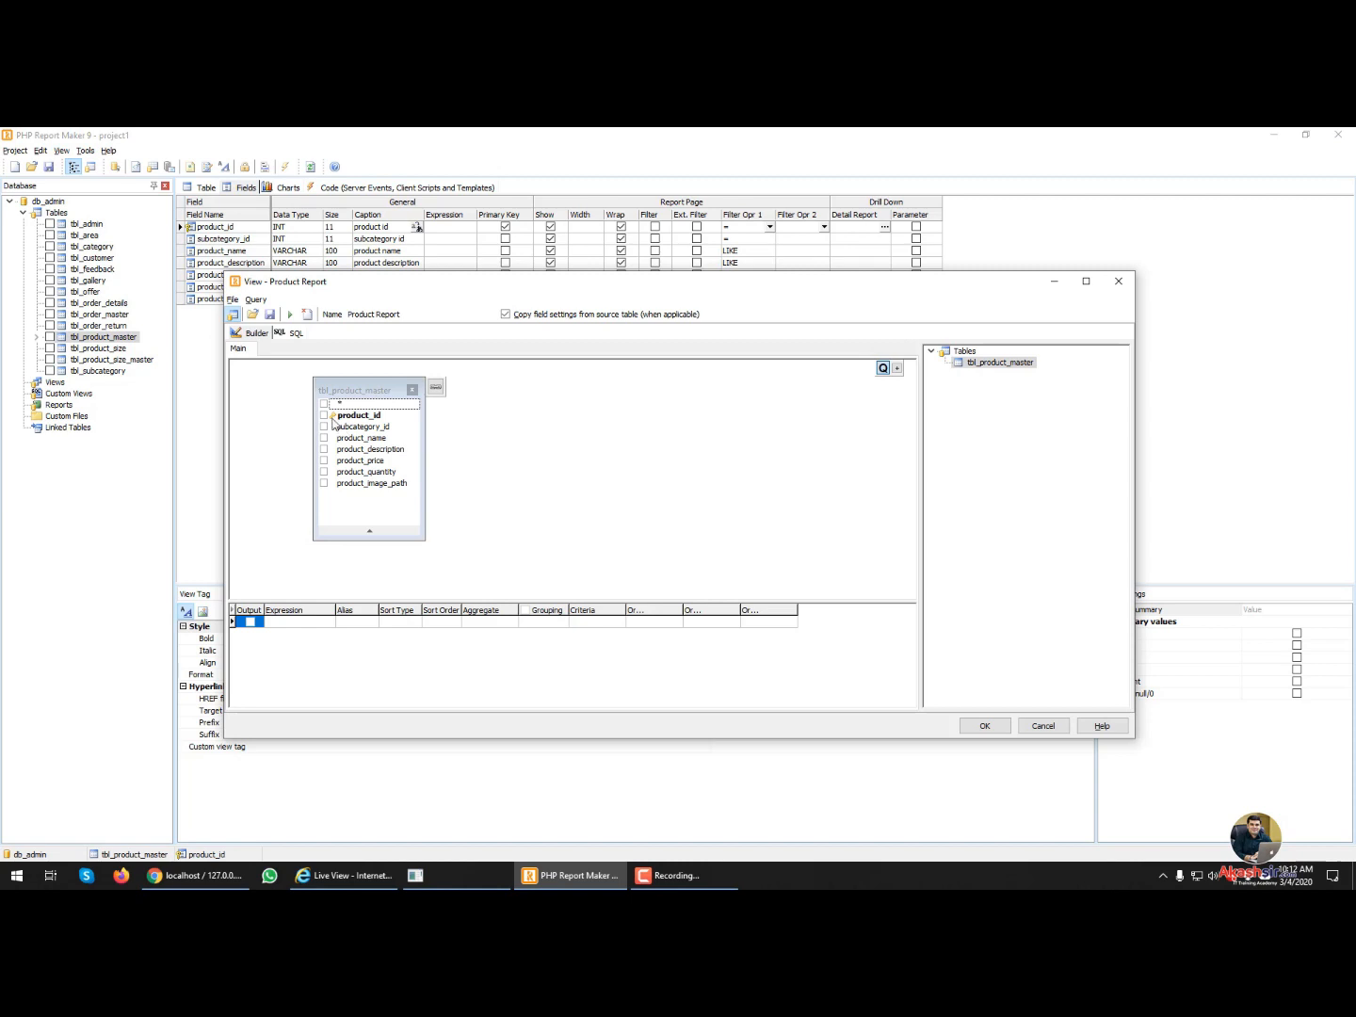
pyautogui.click(324, 416)
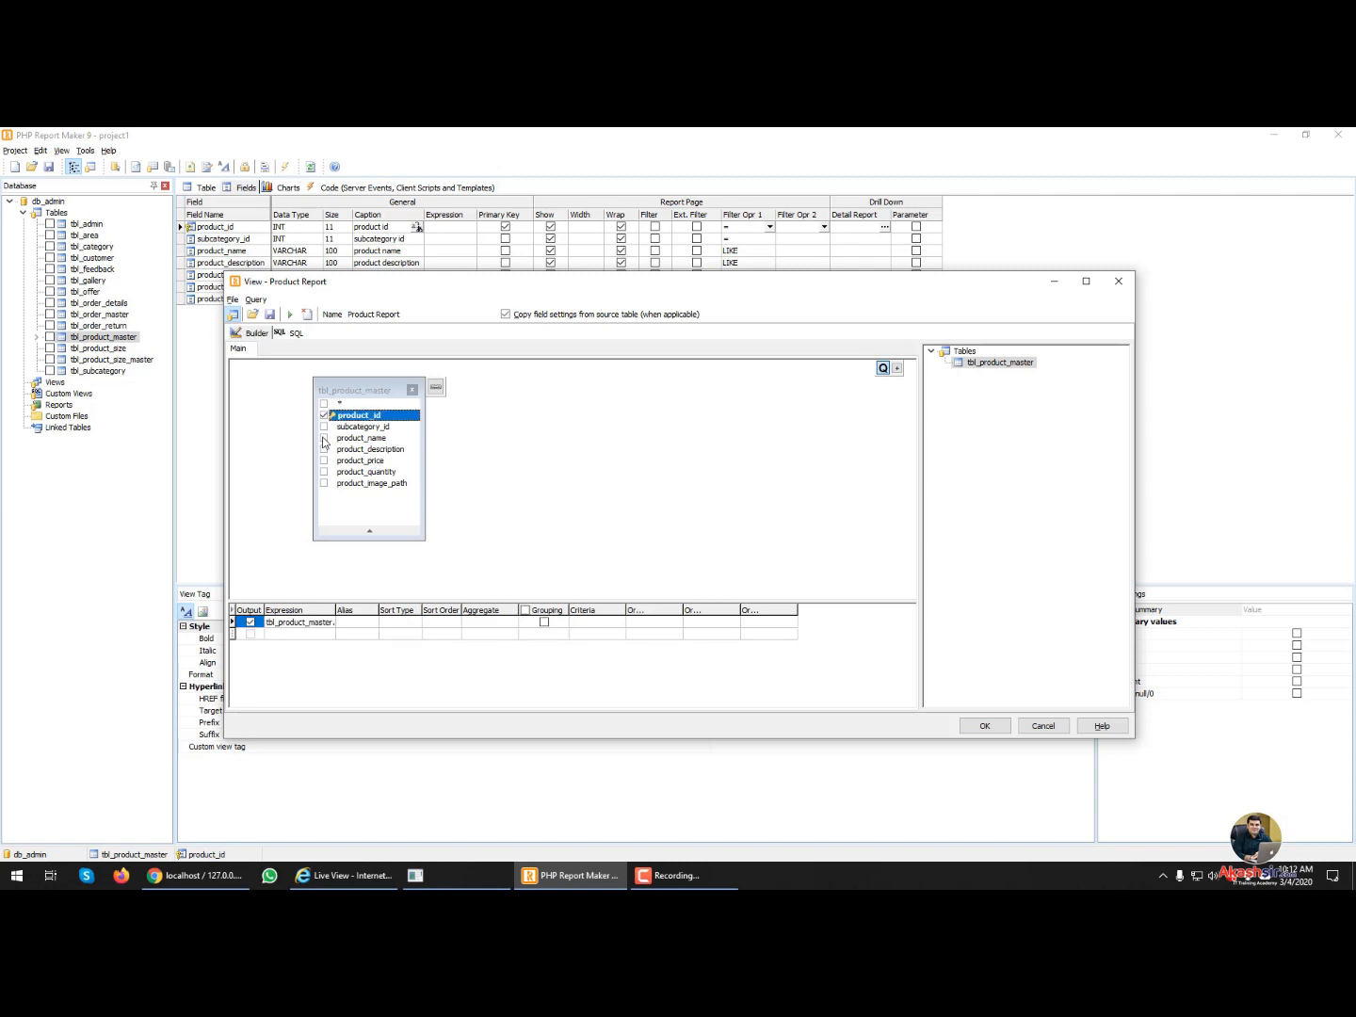
pyautogui.click(324, 437)
pyautogui.click(324, 450)
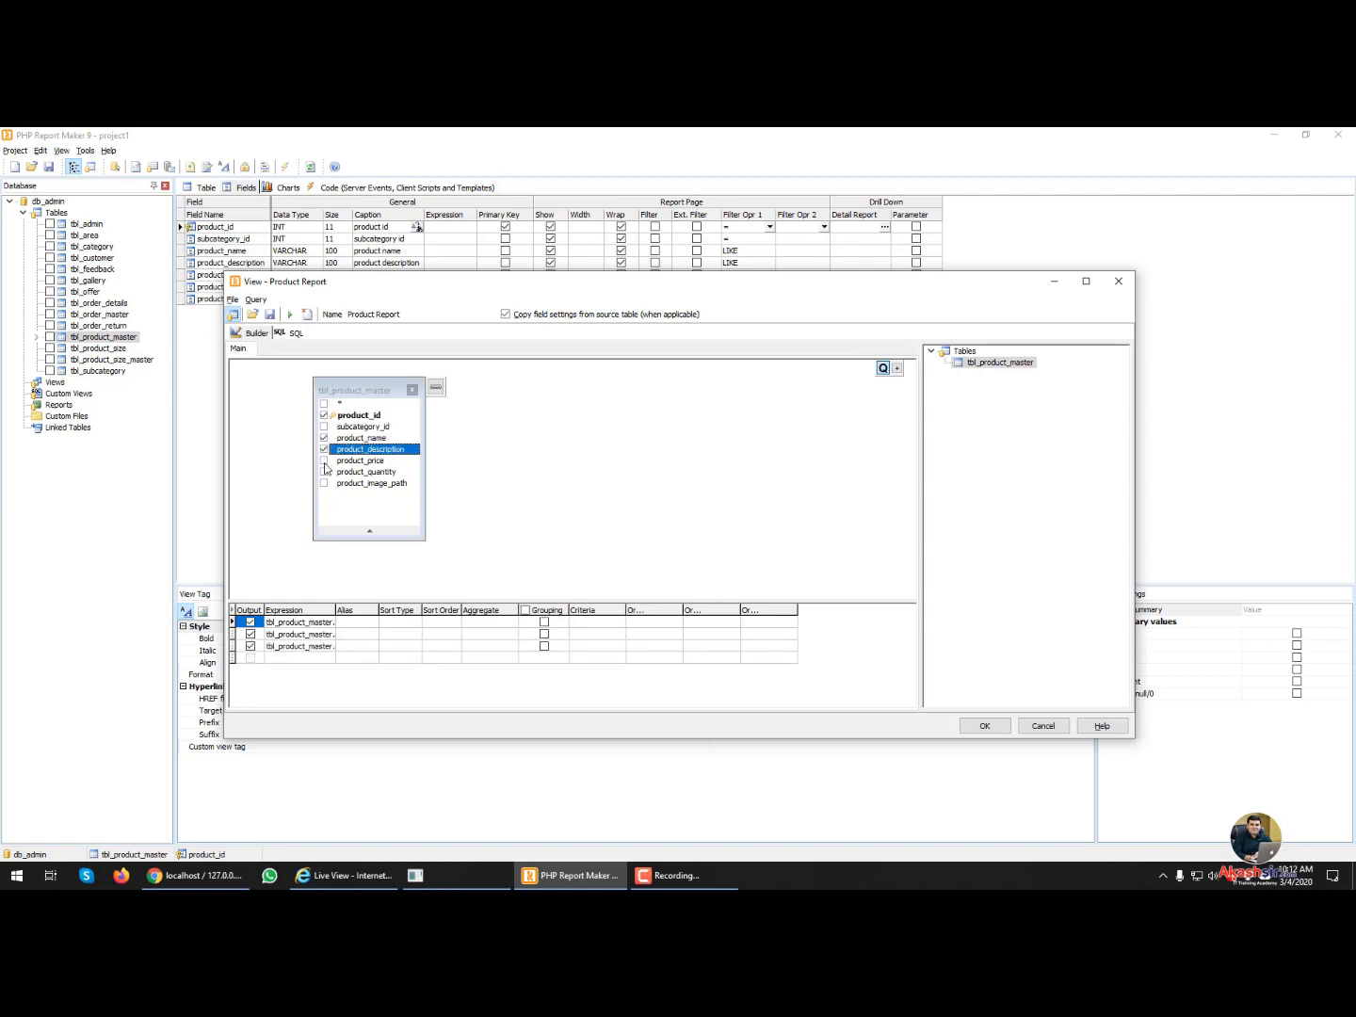
pyautogui.click(325, 460)
pyautogui.click(324, 472)
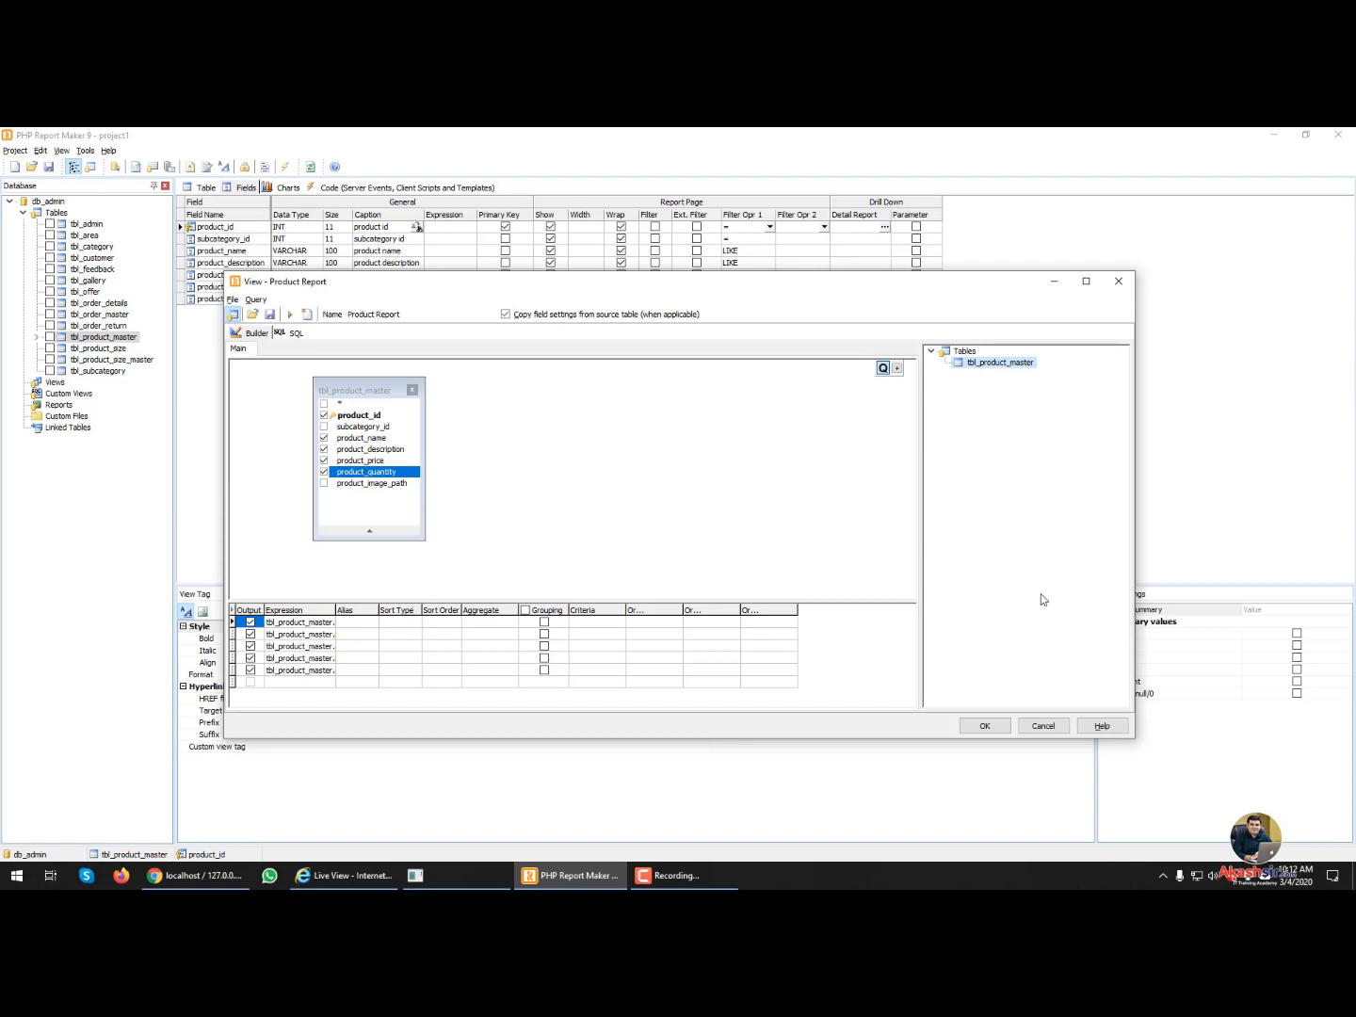
pyautogui.click(1044, 725)
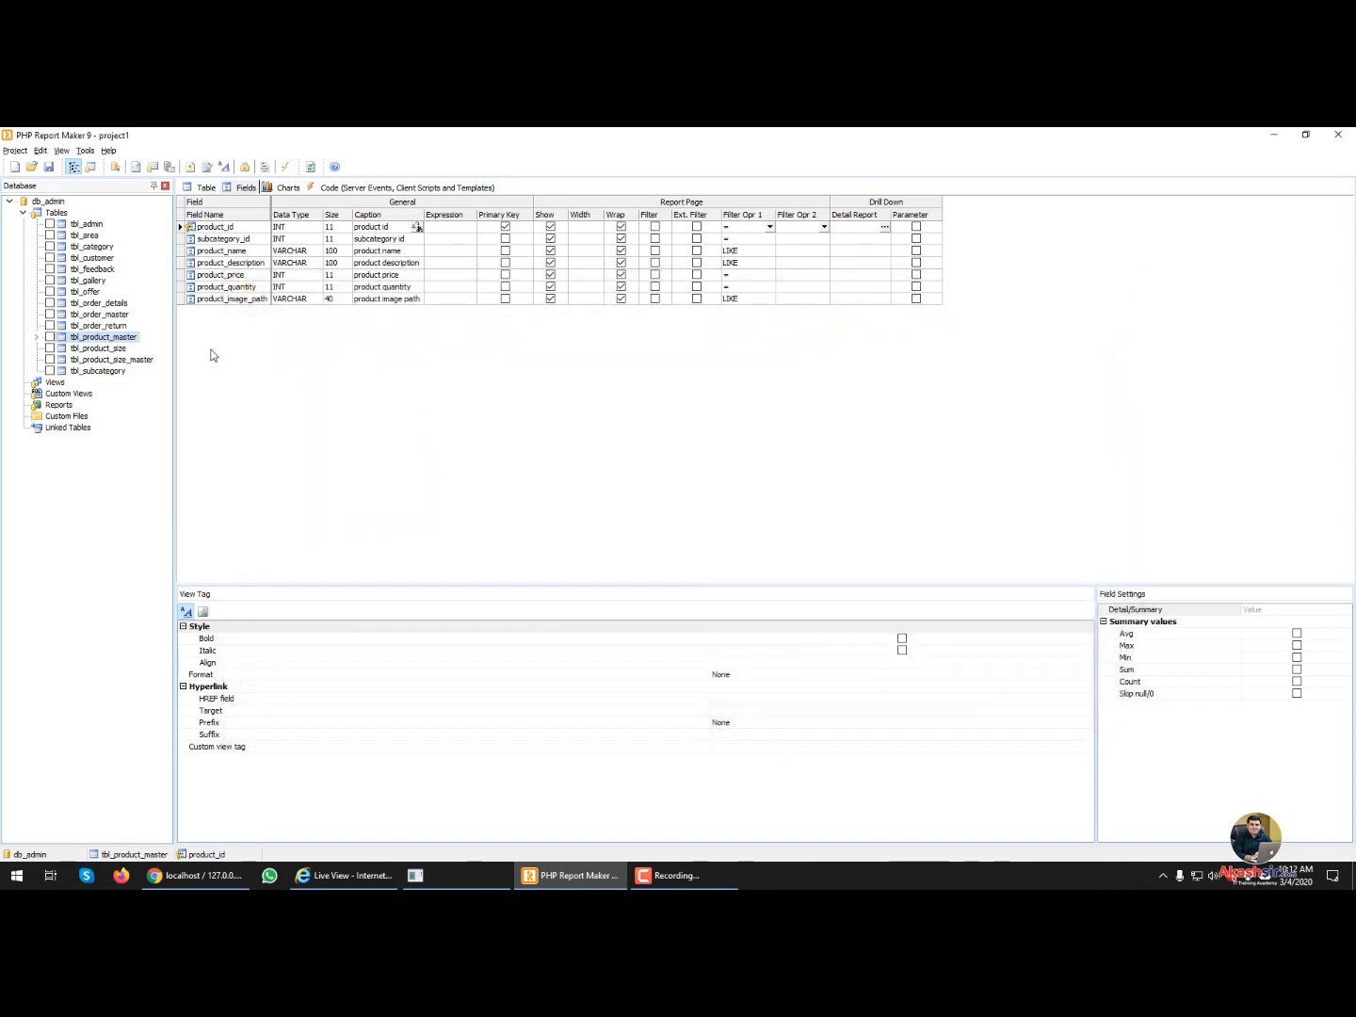
# - Include tbl_product_master and tbl_subcategory in the project and start a new database view named Product Report
pyautogui.click(50, 337)
pyautogui.click(51, 370)
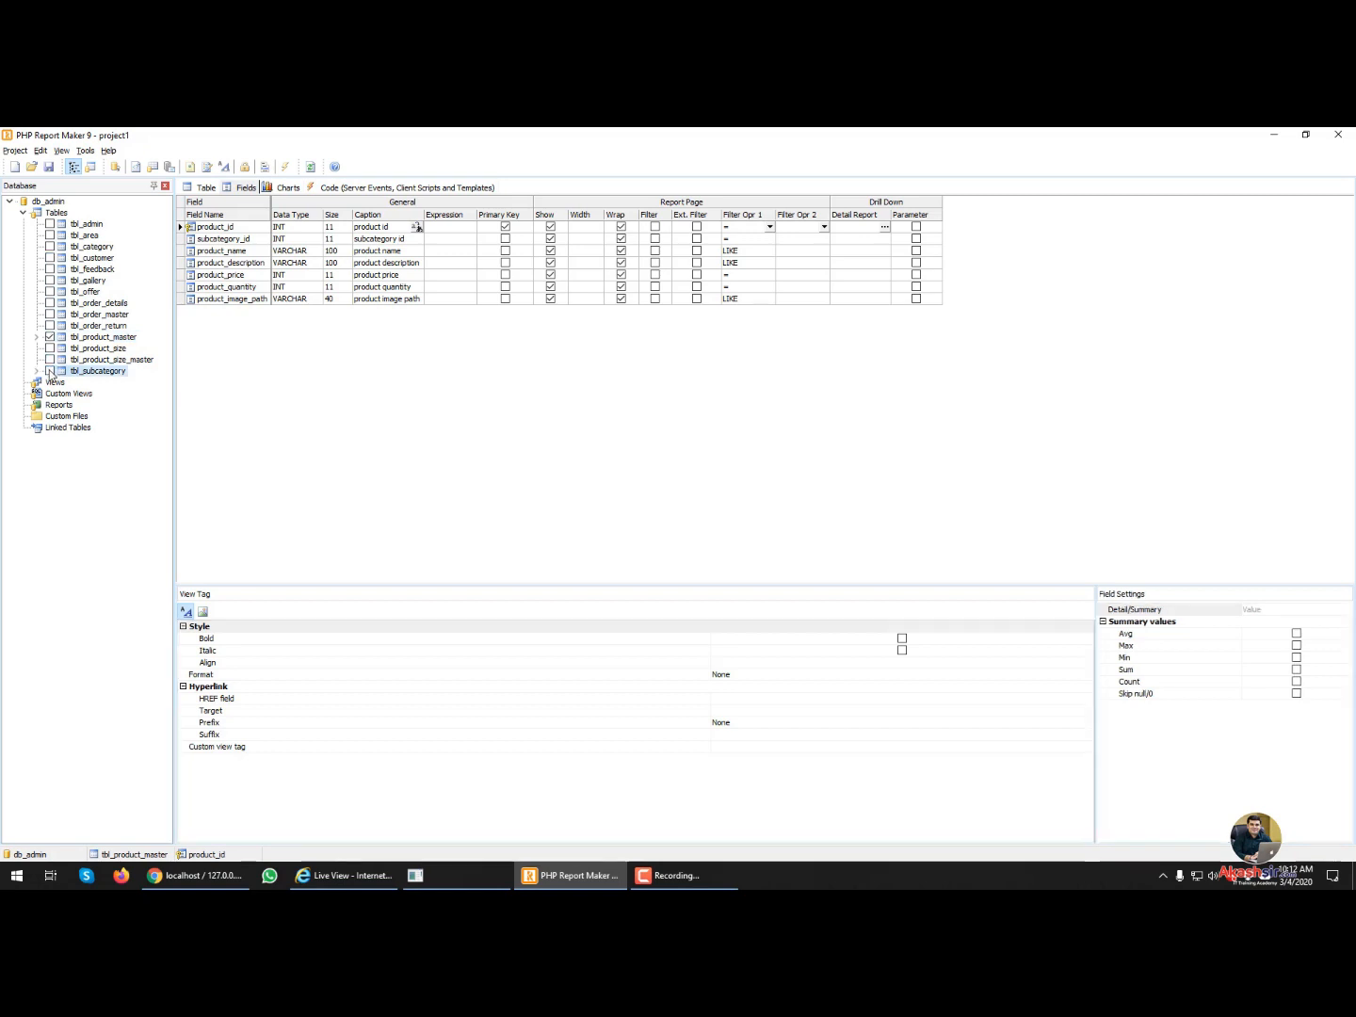
pyautogui.rightClick(105, 373)
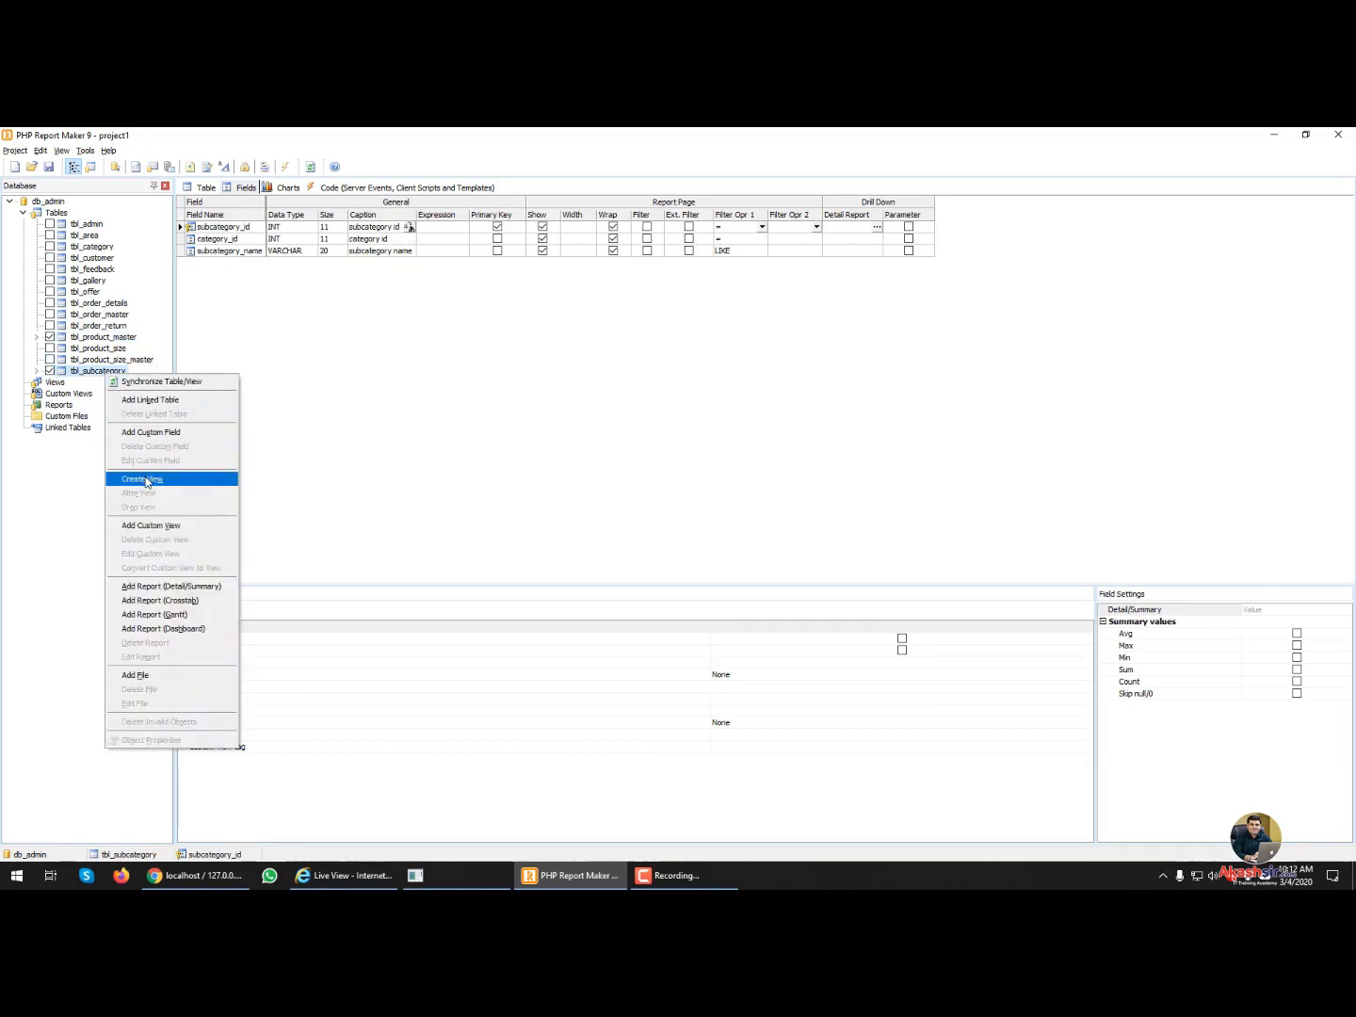
pyautogui.click(143, 479)
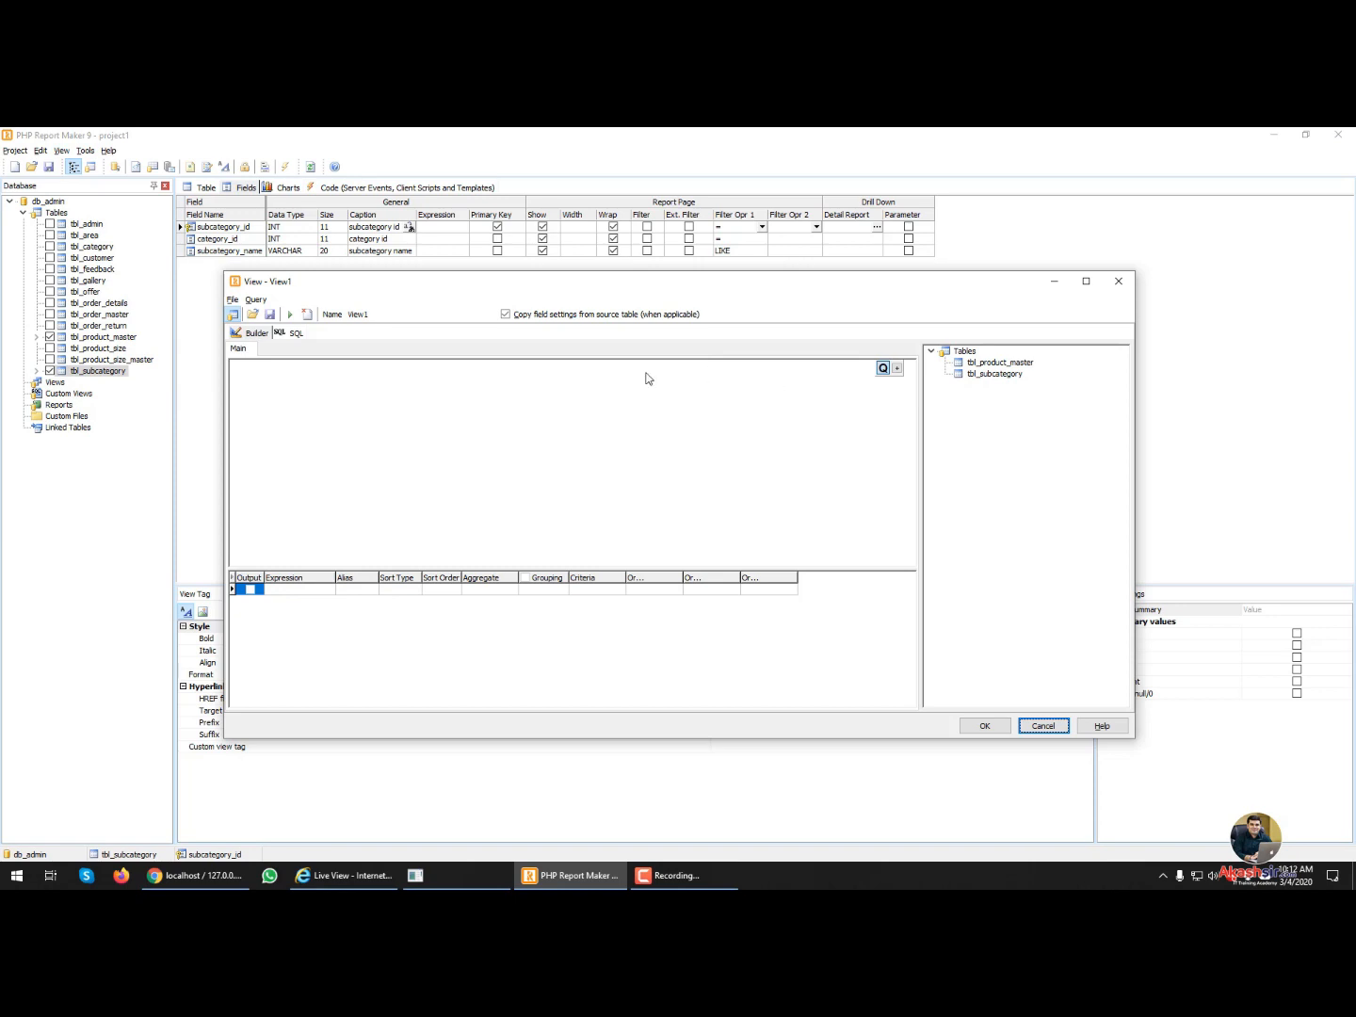
pyautogui.doubleClick(387, 318)
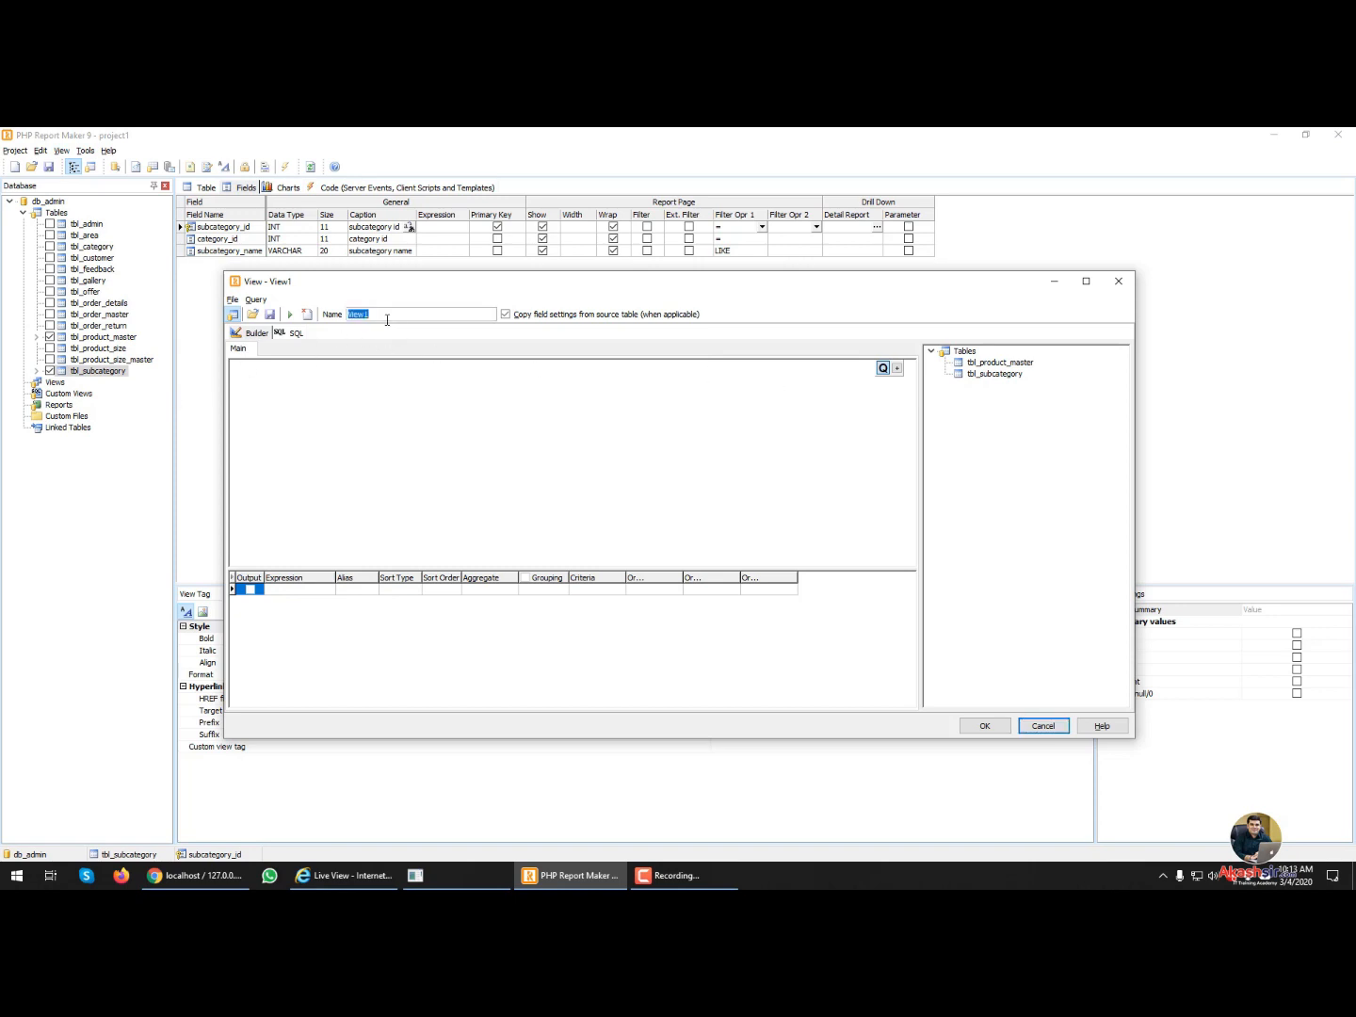
pyautogui.write('Product Report')
# - Add tbl_product_master and tbl_subcategory to the query builder, enlarge their boxes and join them on subcategory_id
pyautogui.moveTo(1000, 362); pyautogui.dragTo(730, 395)
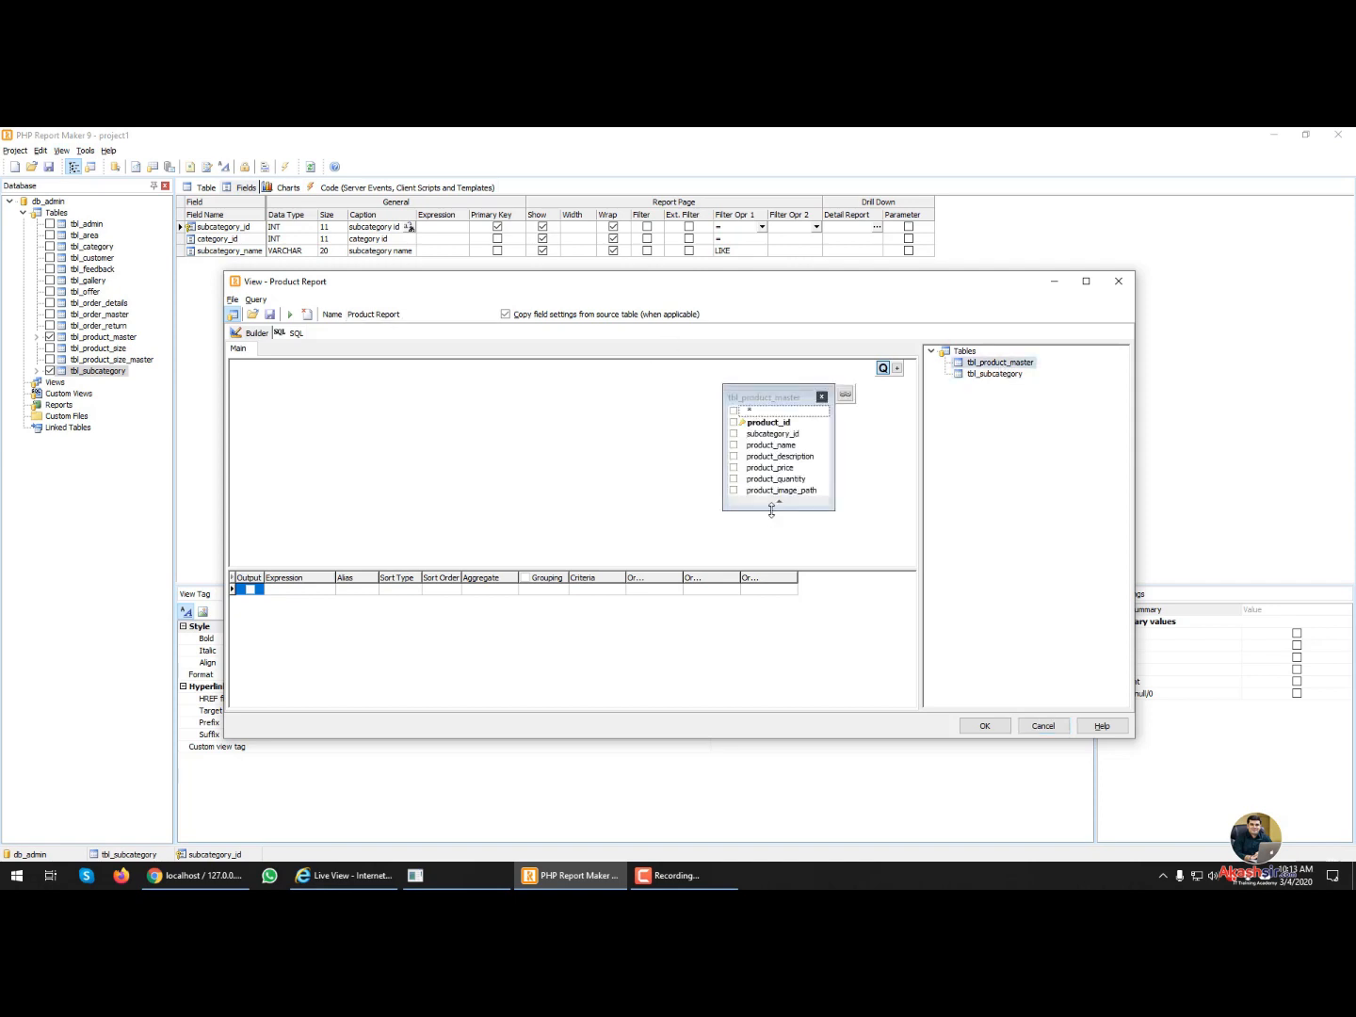
pyautogui.moveTo(771, 508); pyautogui.dragTo(770, 541)
pyautogui.moveTo(980, 377); pyautogui.dragTo(459, 395)
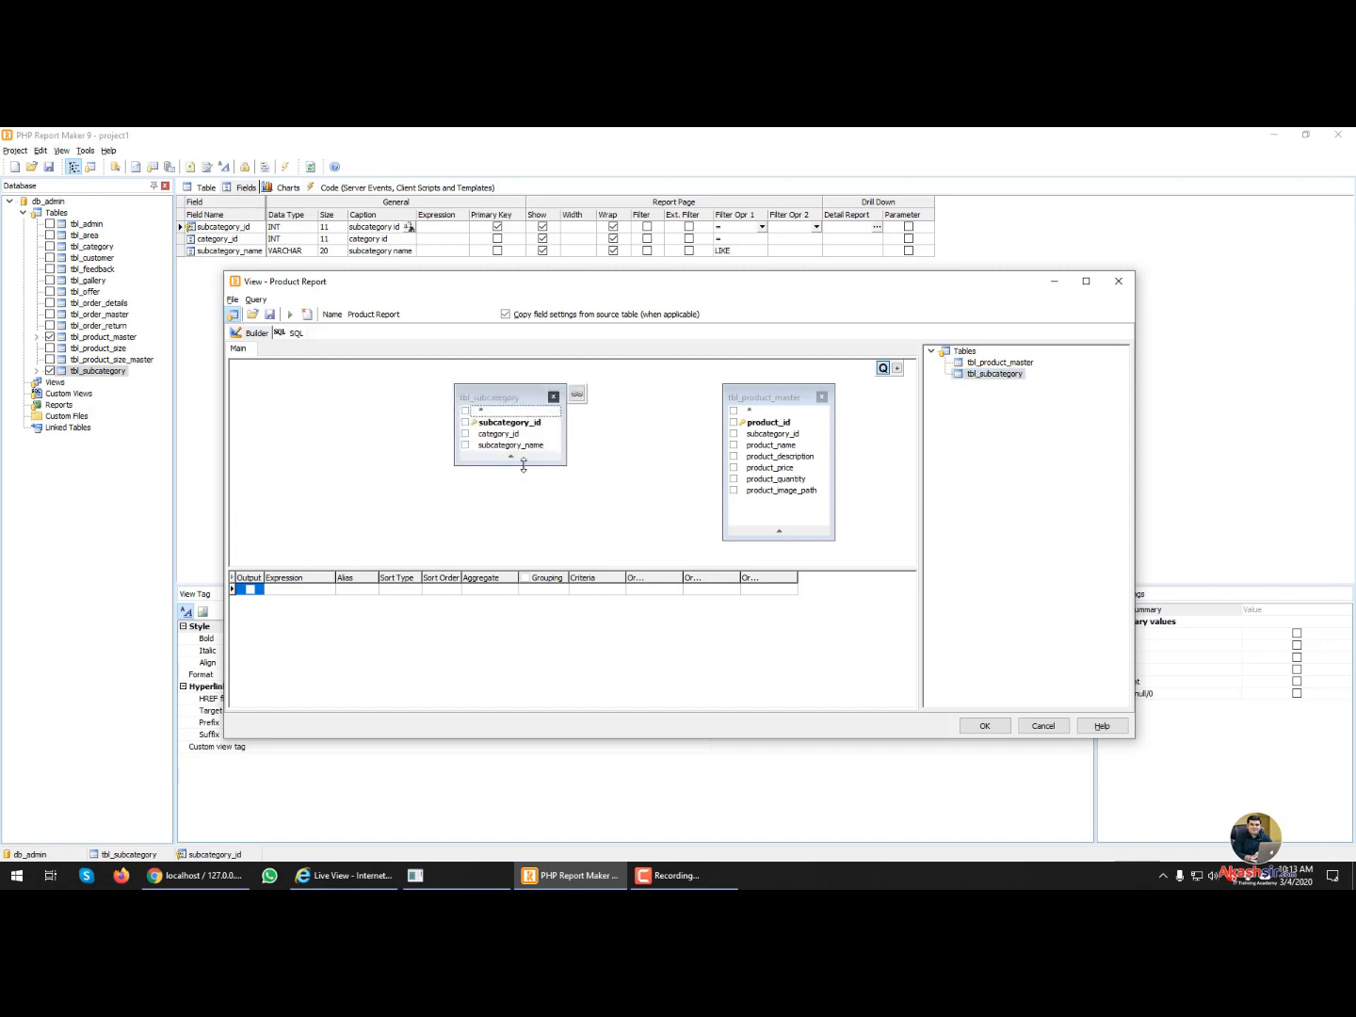
pyautogui.moveTo(522, 466); pyautogui.dragTo(530, 505)
pyautogui.click(532, 426)
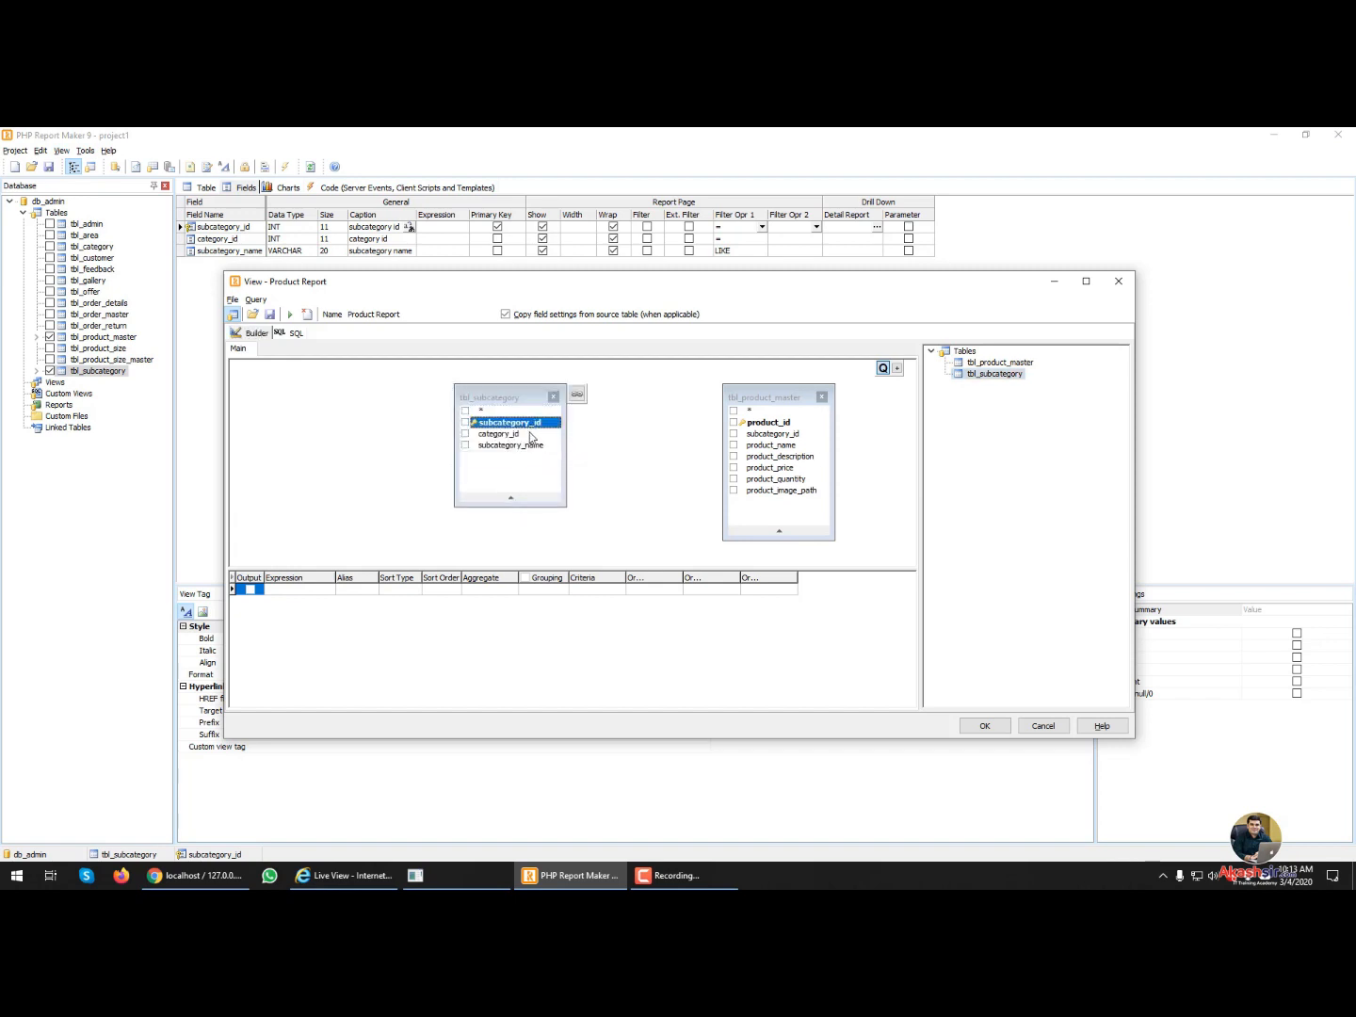
pyautogui.moveTo(513, 426); pyautogui.dragTo(766, 377)
# - Output product_id, product_name, product_description, product_price and product_quantity from tbl_product_master, plus subcategory_name from tbl_subcategory
pyautogui.click(718, 401)
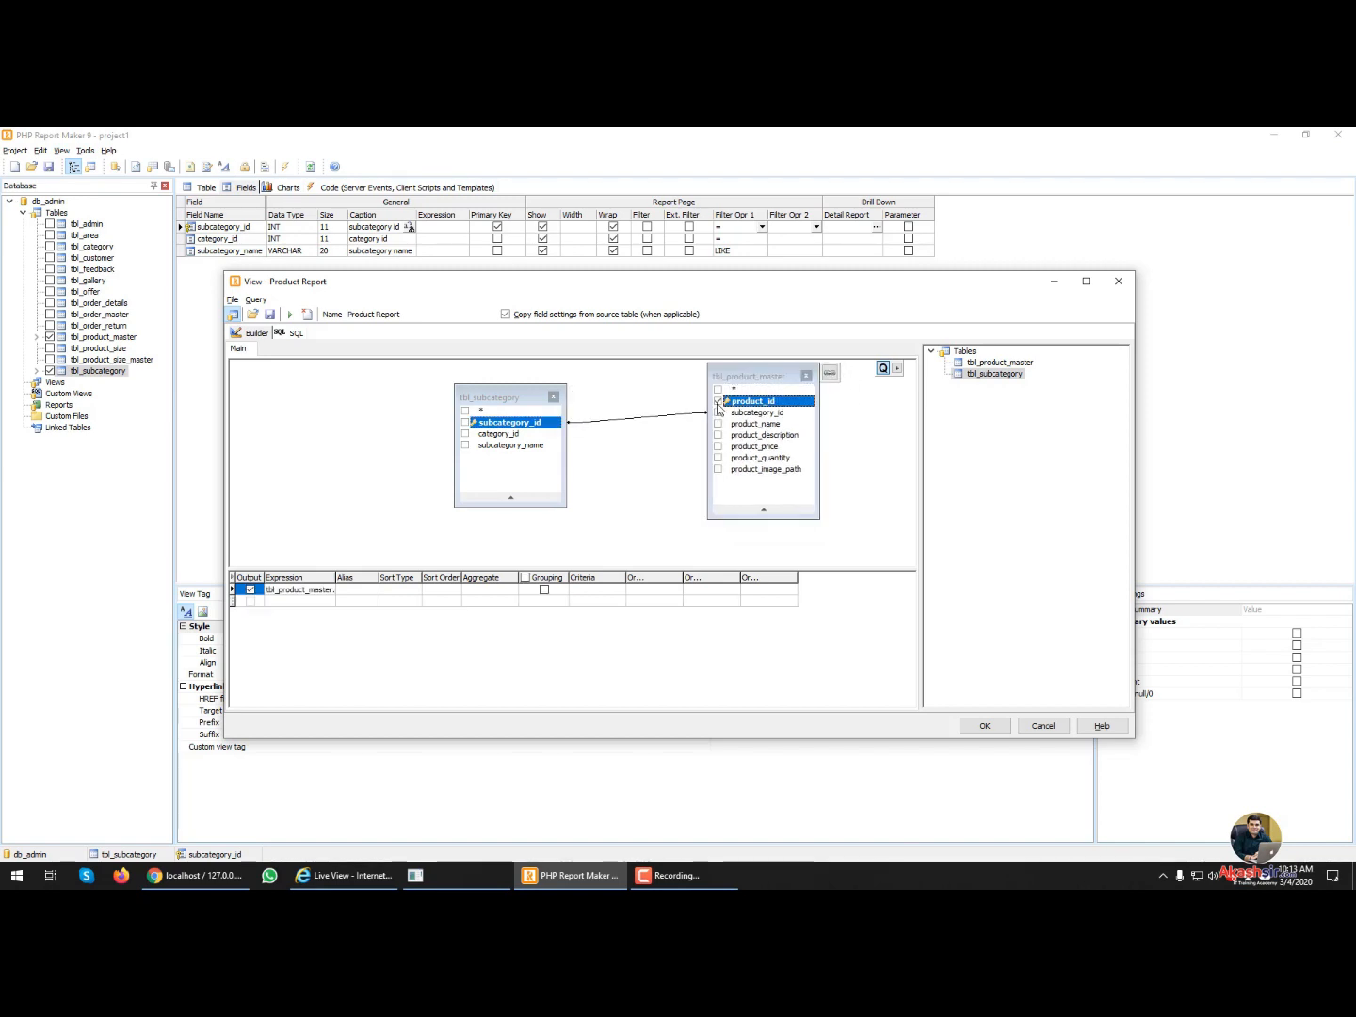
pyautogui.click(718, 423)
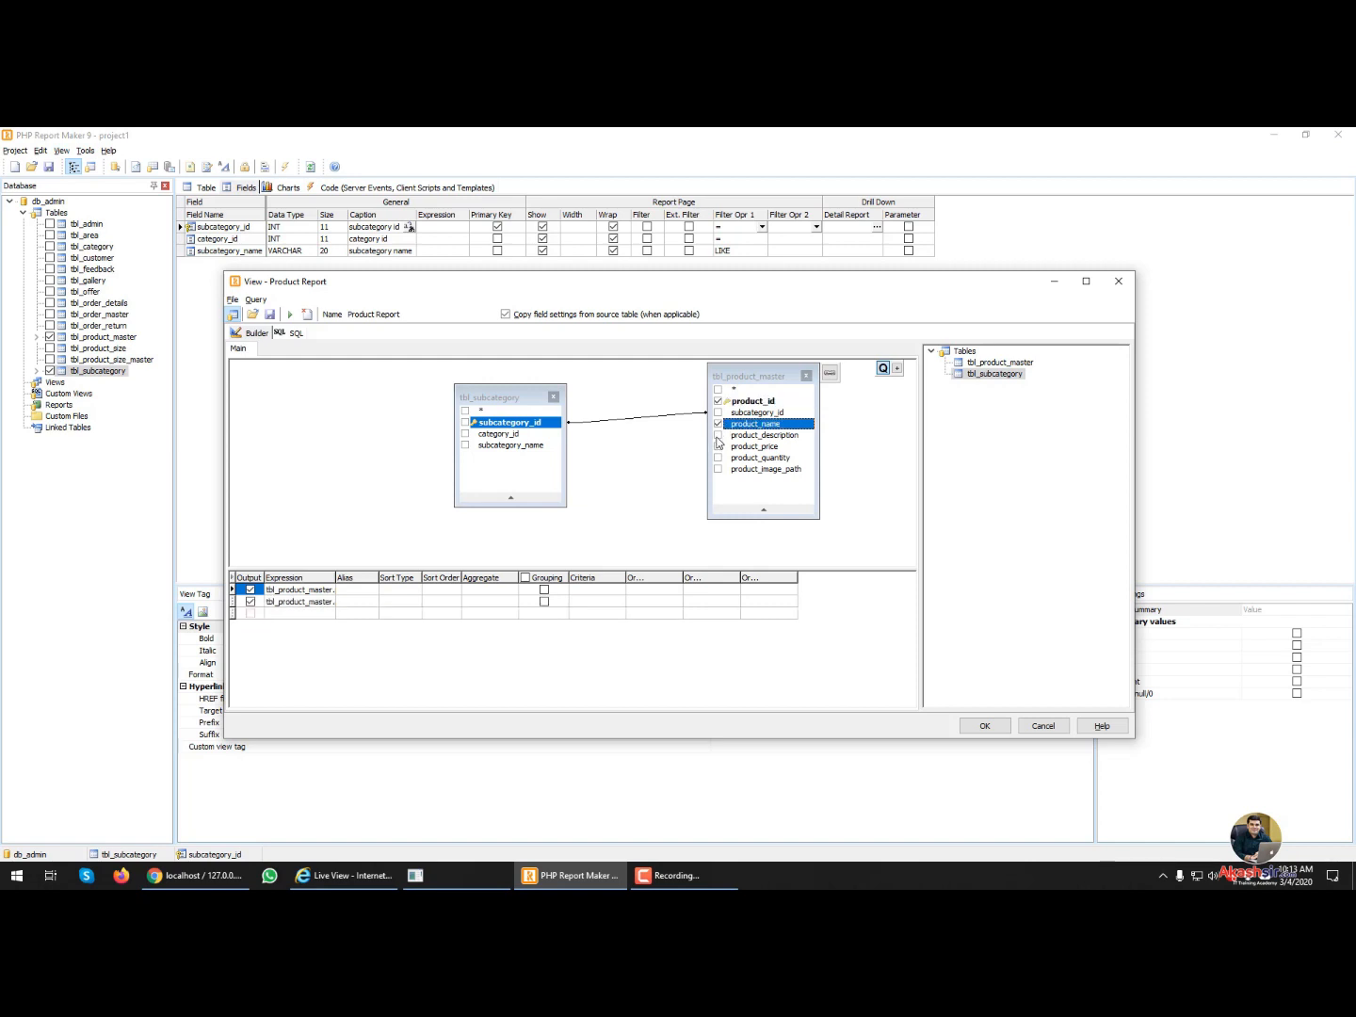
pyautogui.click(718, 436)
pyautogui.click(718, 447)
pyautogui.click(717, 457)
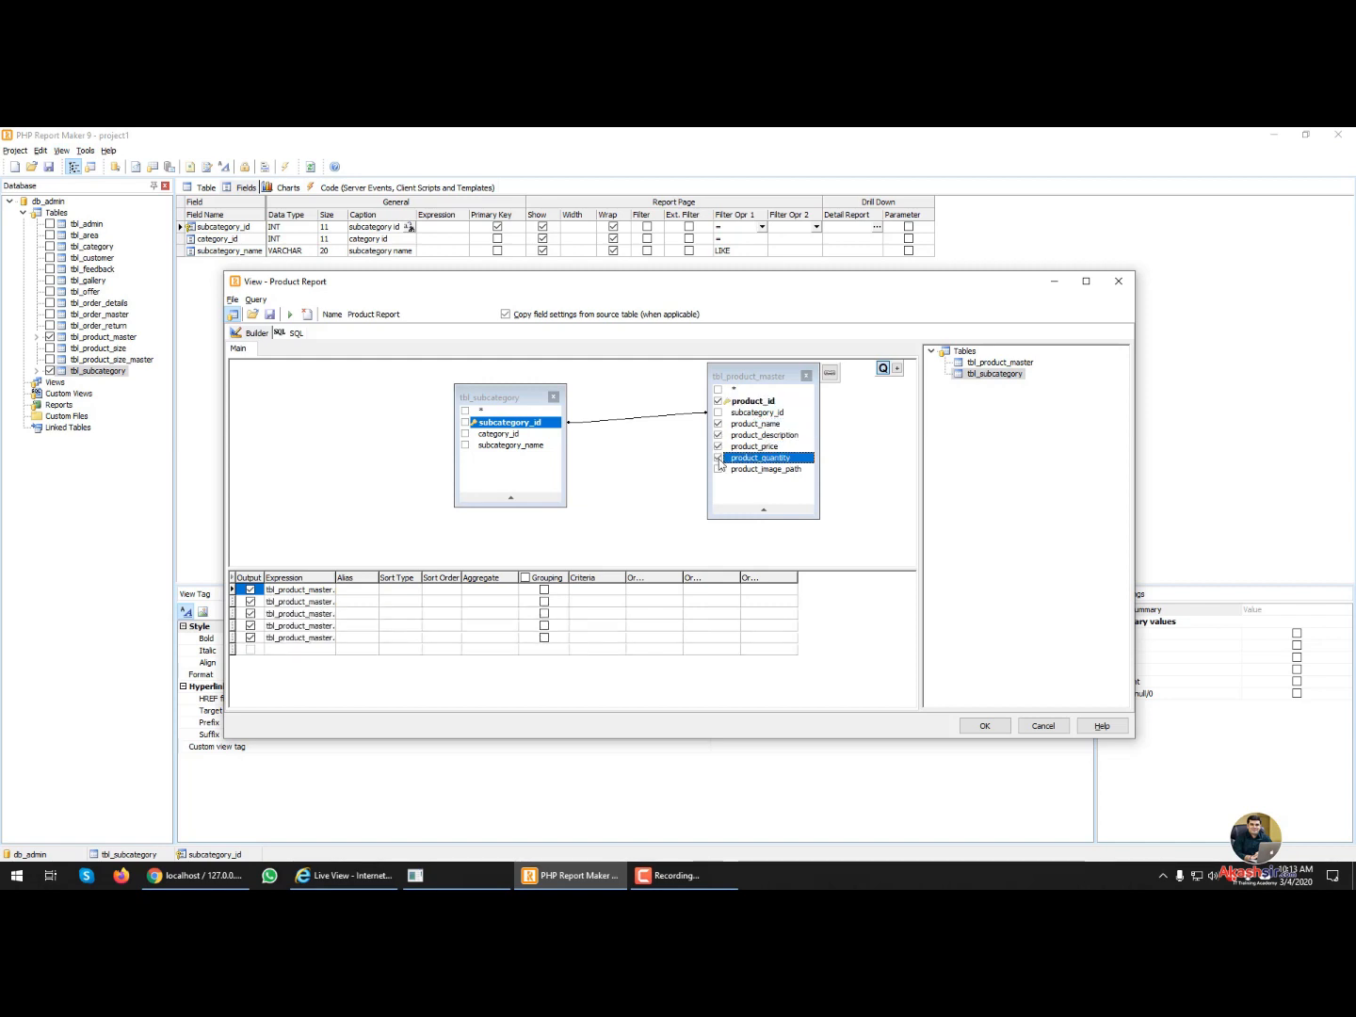
pyautogui.click(466, 446)
# - Arrange tbl_product_master to the left of tbl_subcategory and widen the Expression column to show full field names
pyautogui.moveTo(747, 383); pyautogui.dragTo(299, 400)
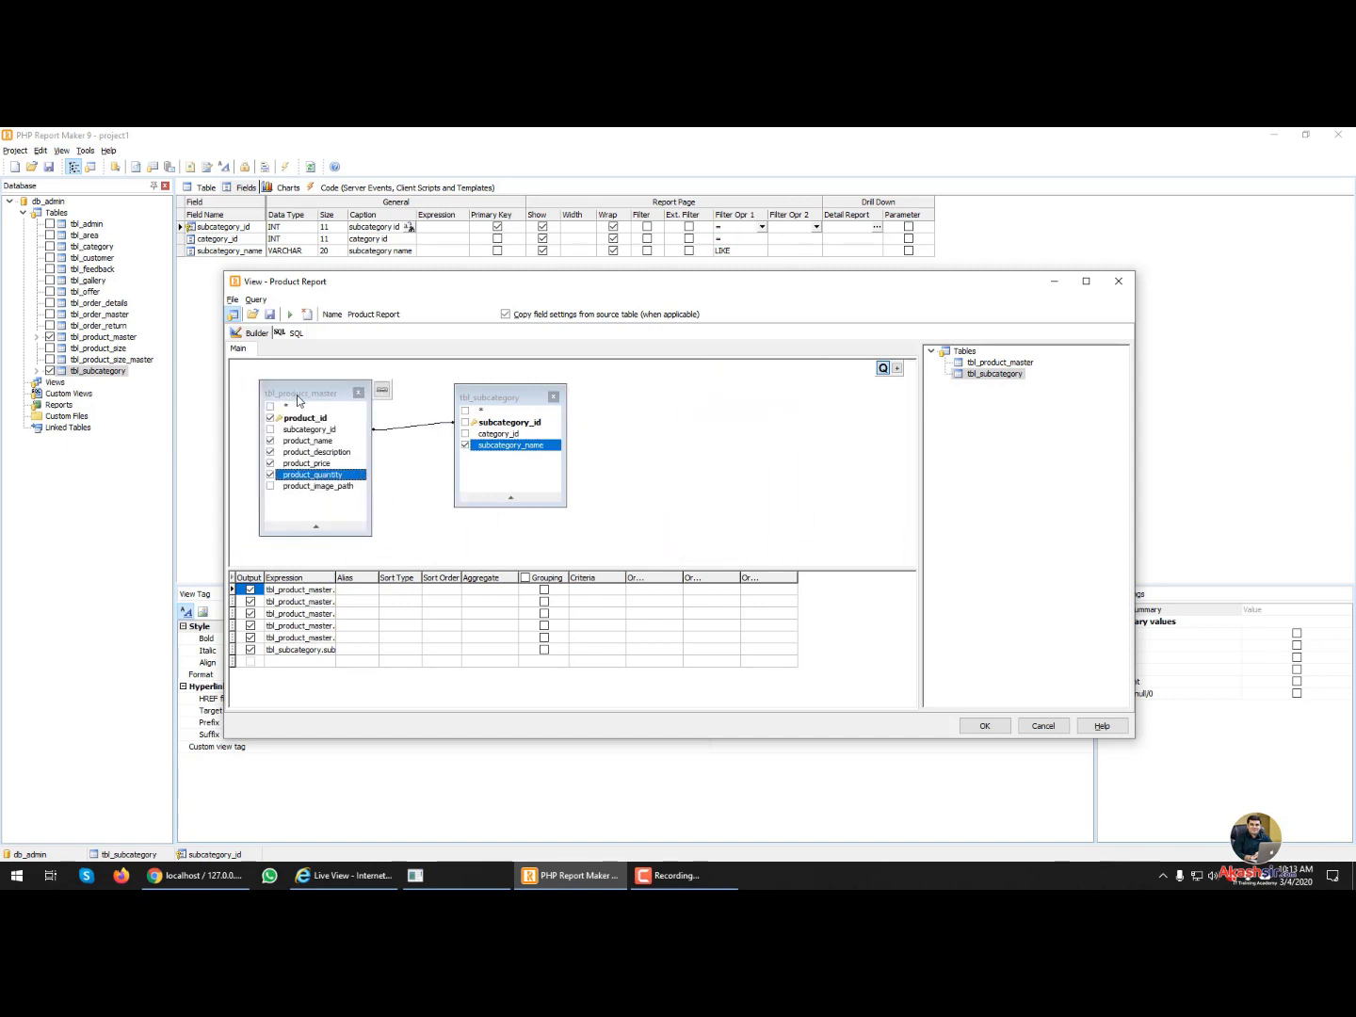
pyautogui.moveTo(495, 398); pyautogui.dragTo(538, 377)
pyautogui.moveTo(350, 391); pyautogui.dragTo(399, 402)
pyautogui.moveTo(335, 578); pyautogui.dragTo(410, 577)
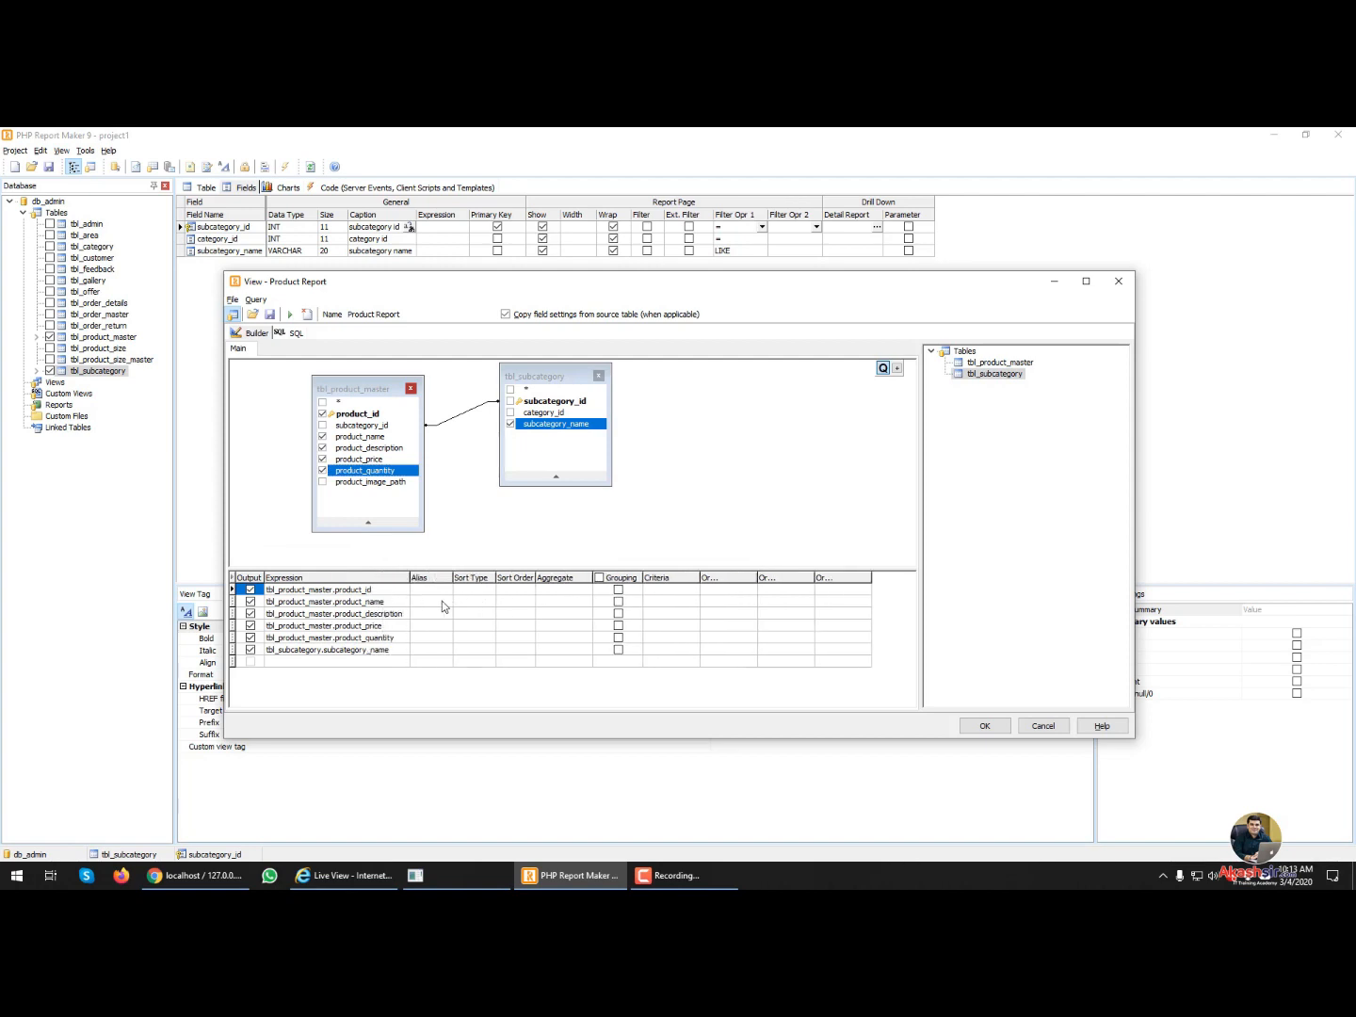
# - Check the aggregate functions offered for product_name without choosing one, and save the Product Report view
pyautogui.click(569, 601)
pyautogui.click(586, 602)
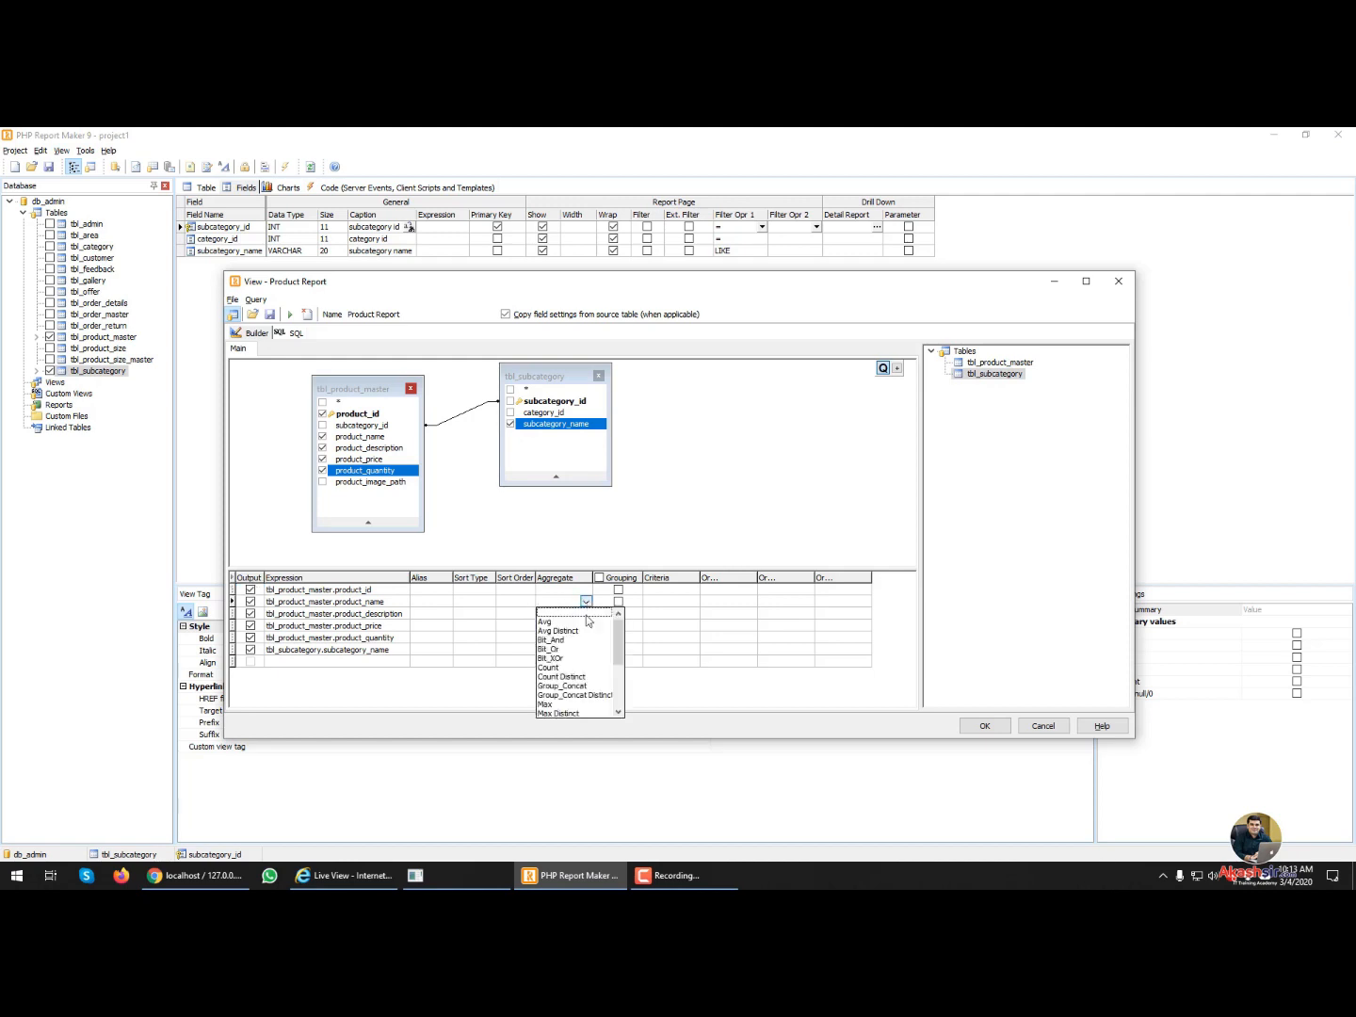
pyautogui.click(637, 535)
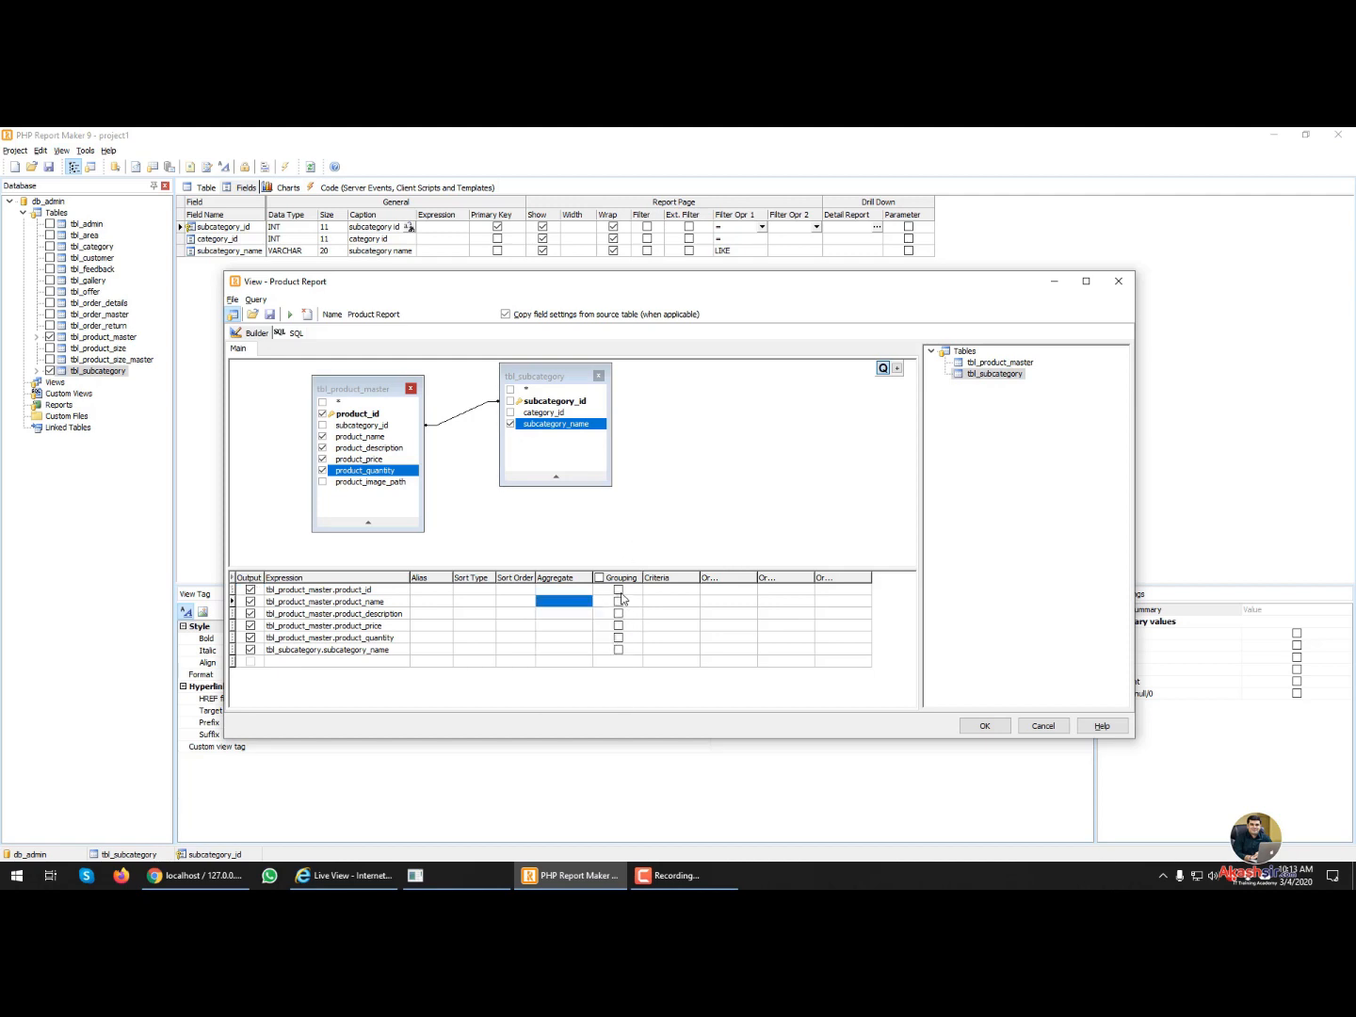
pyautogui.click(985, 726)
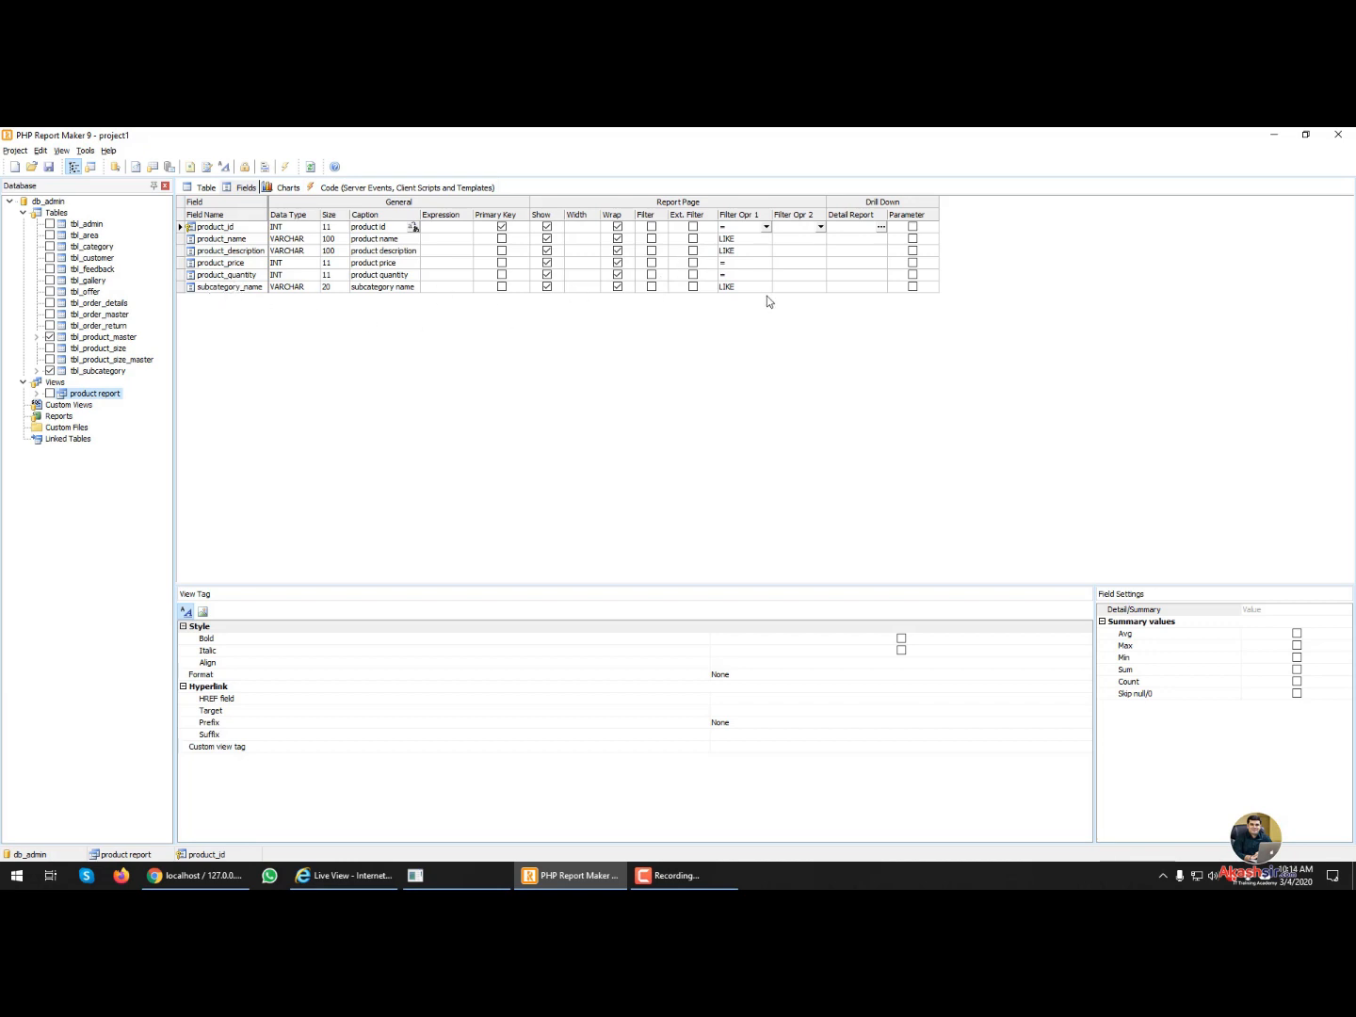
# - Enable Filter and Ext. Filter for the subcategory_name field of the product report view
pyautogui.click(649, 287)
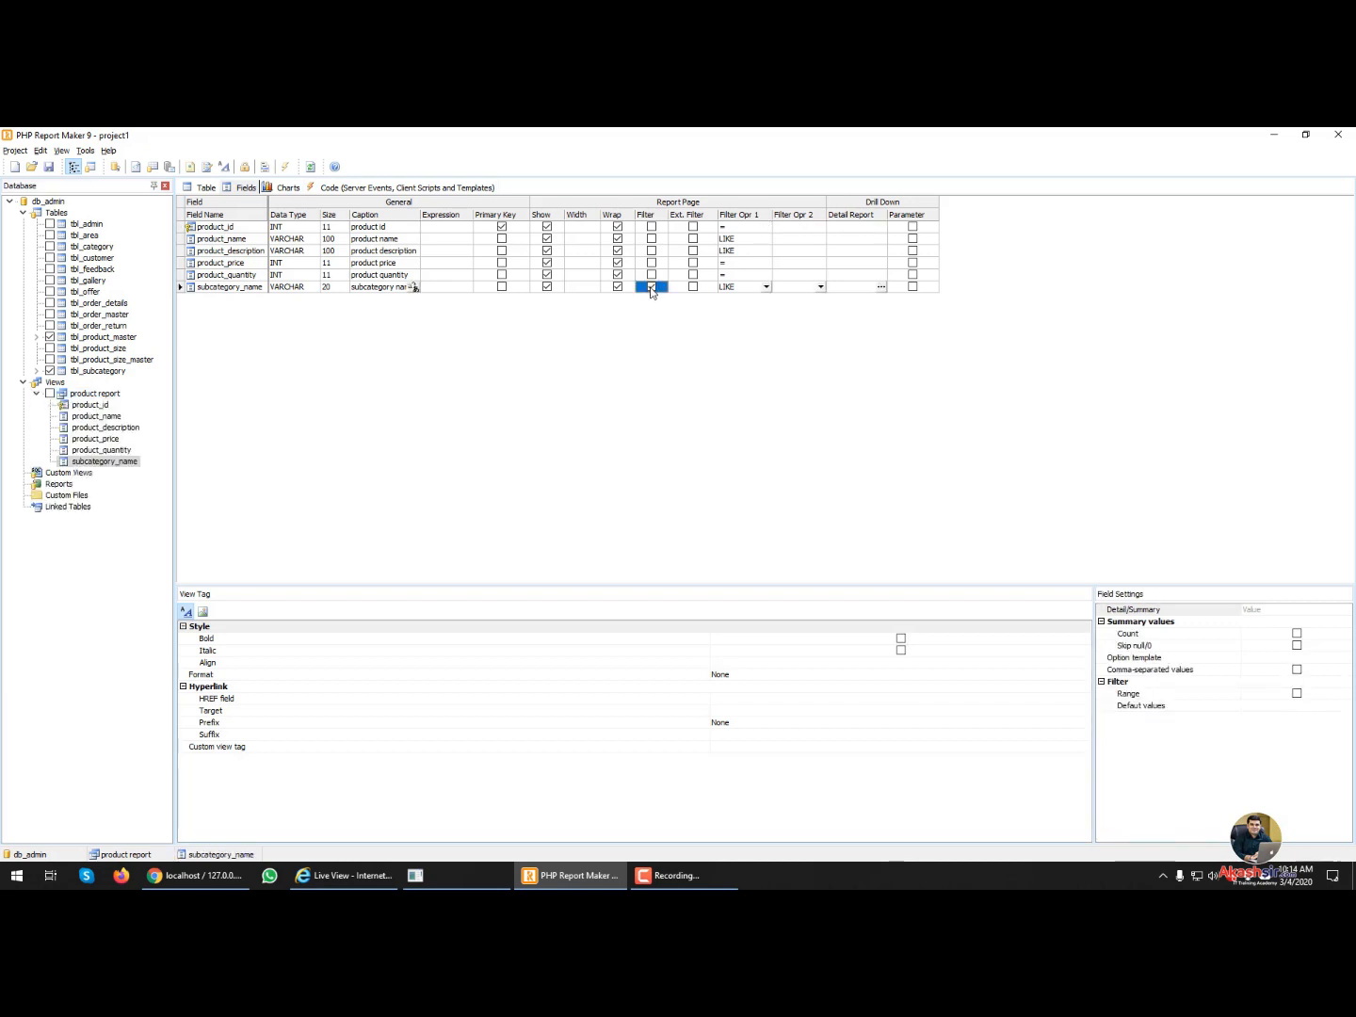
pyautogui.click(650, 288)
pyautogui.click(694, 288)
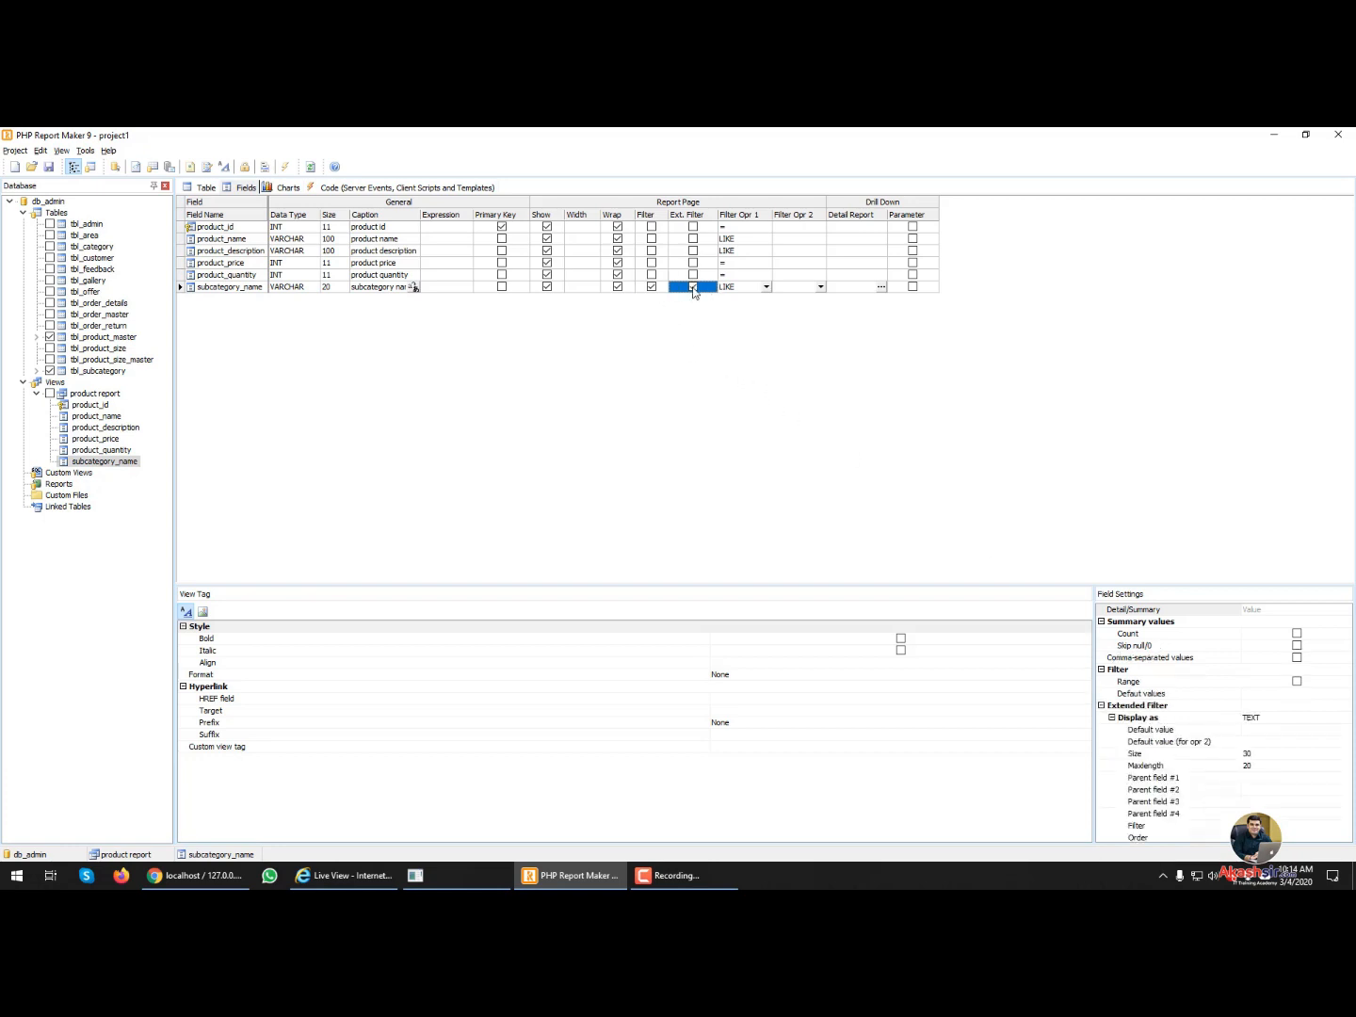
# - Display the subcategory_name extended filter as SELECT-ONE and set its first filter operator to =
pyautogui.click(1263, 720)
pyautogui.click(1347, 719)
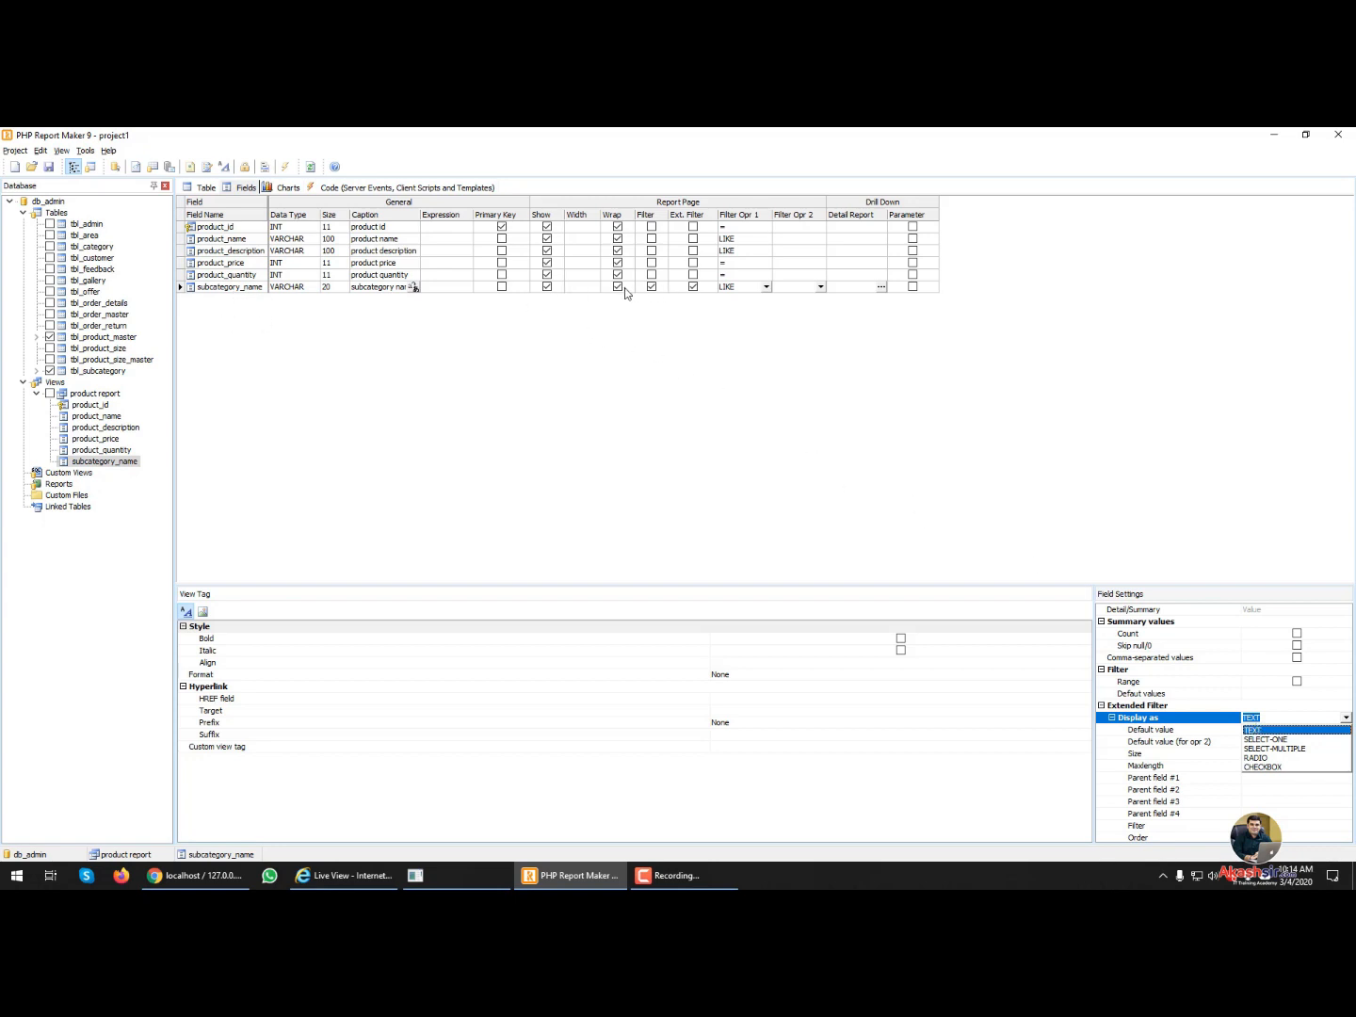
pyautogui.click(1282, 741)
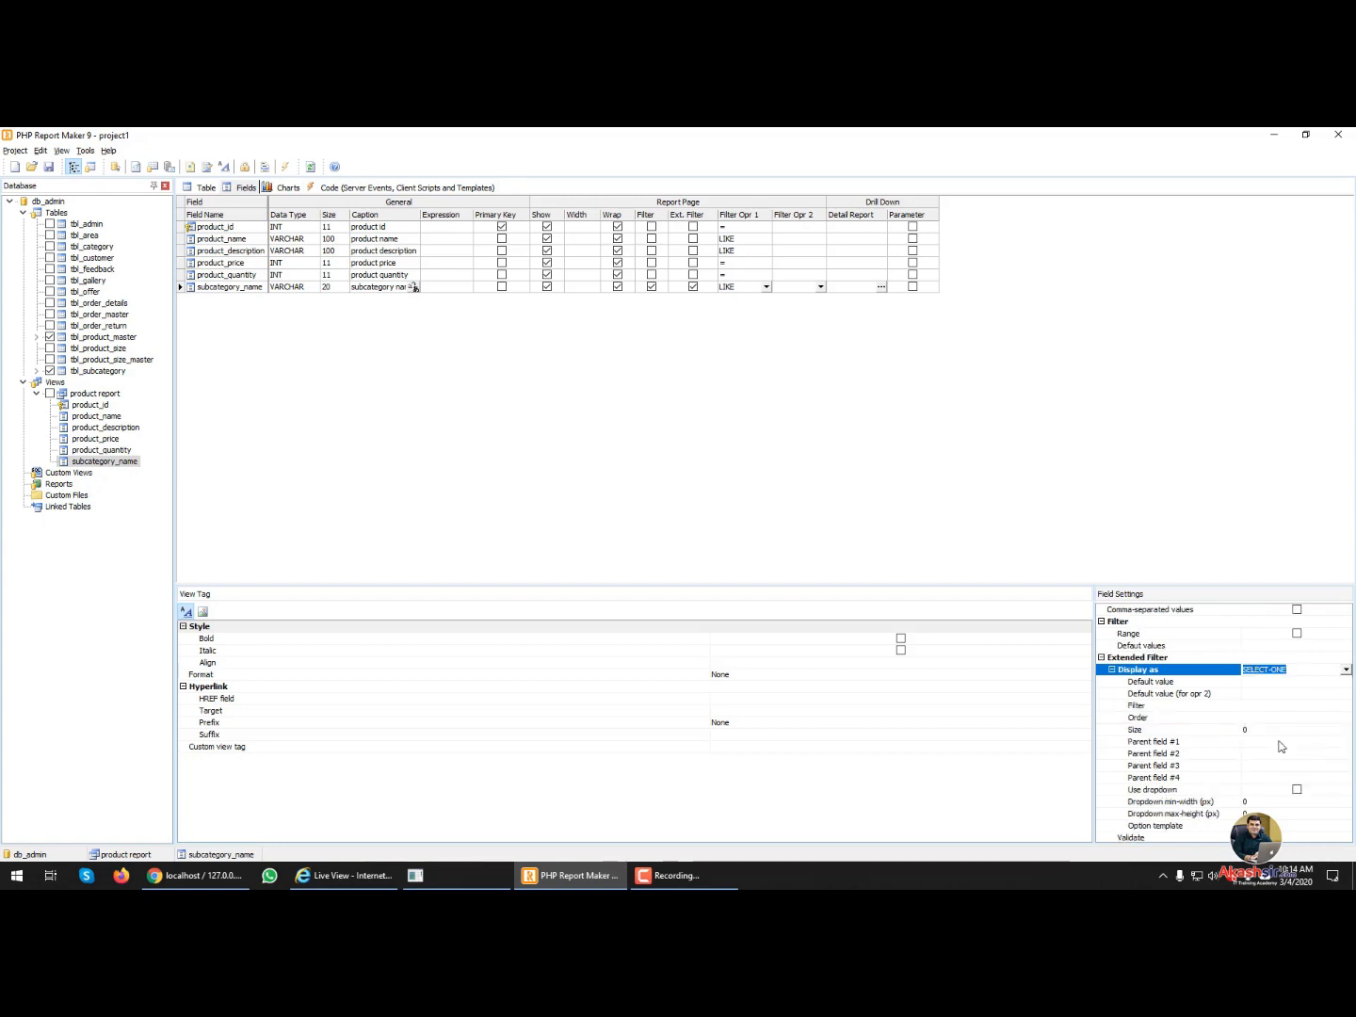
pyautogui.click(768, 288)
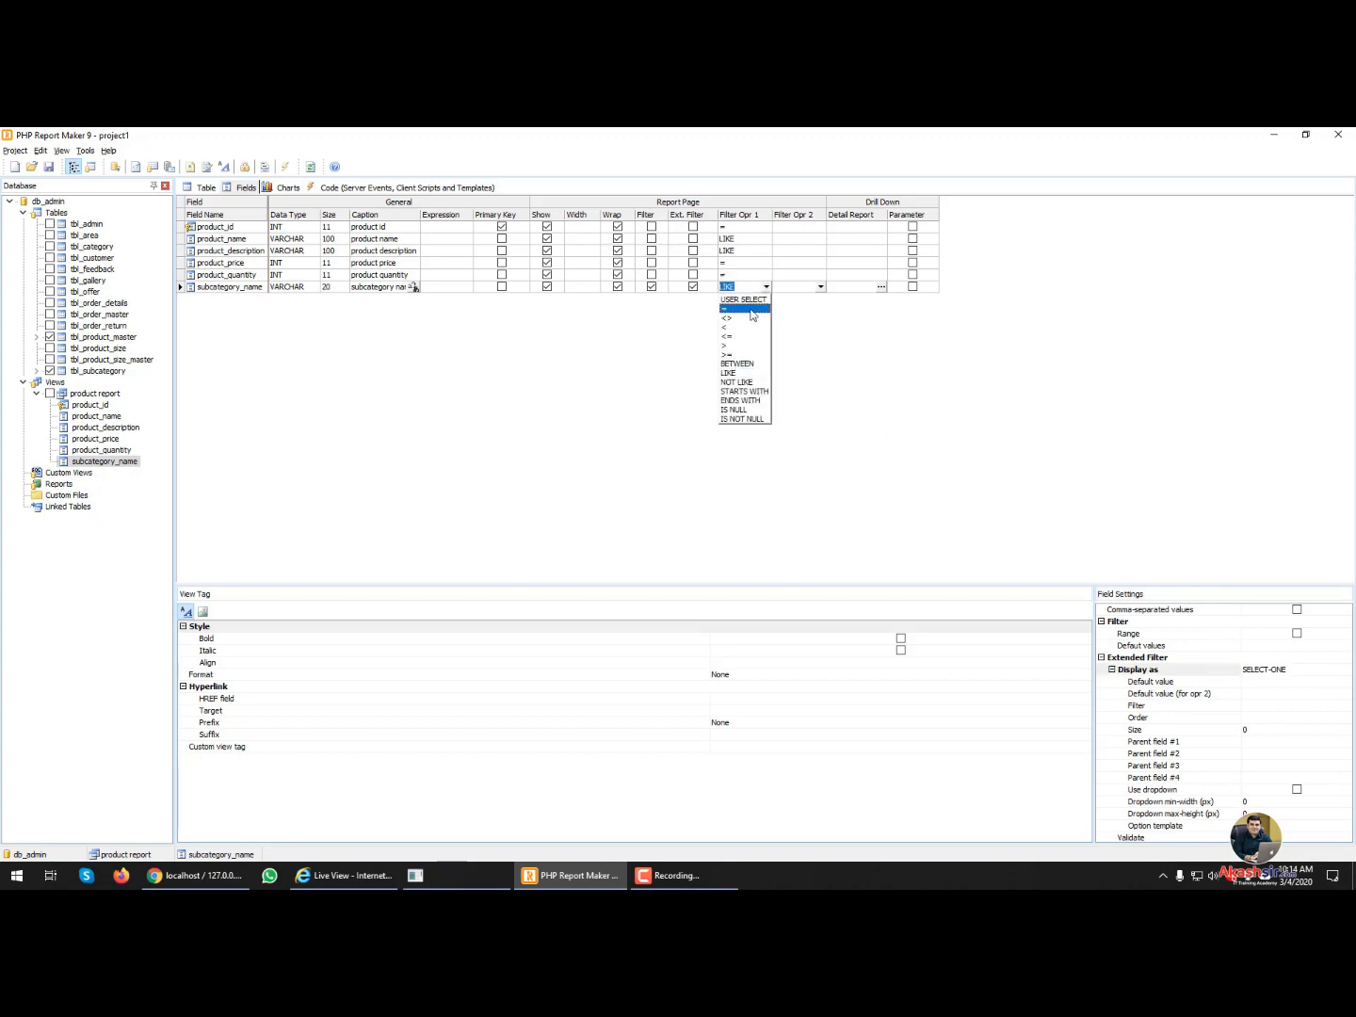
pyautogui.click(753, 309)
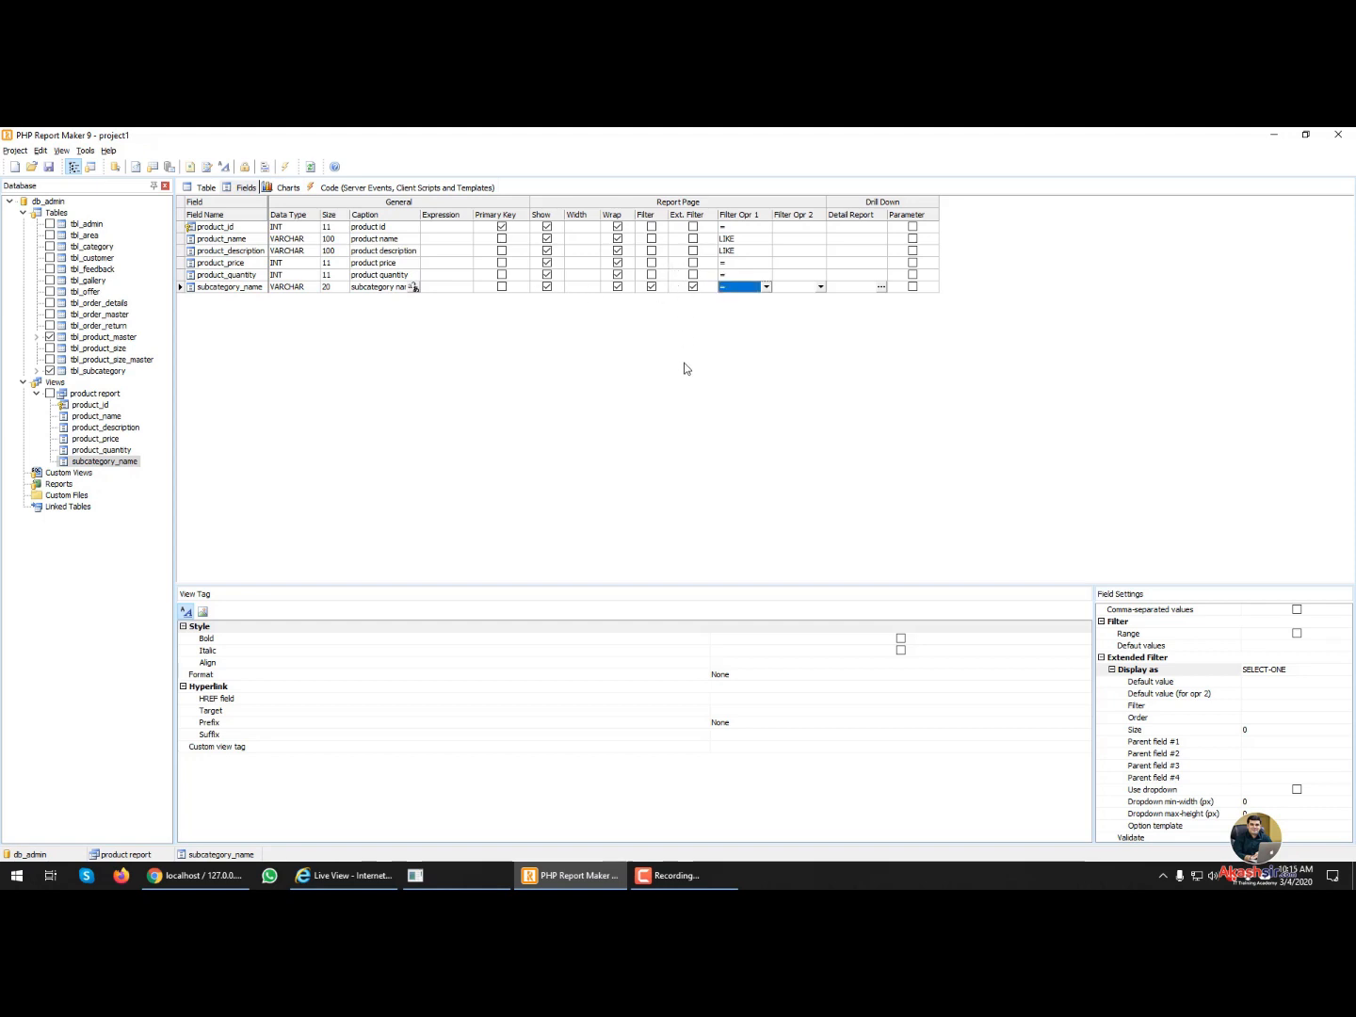
pyautogui.click(37, 394)
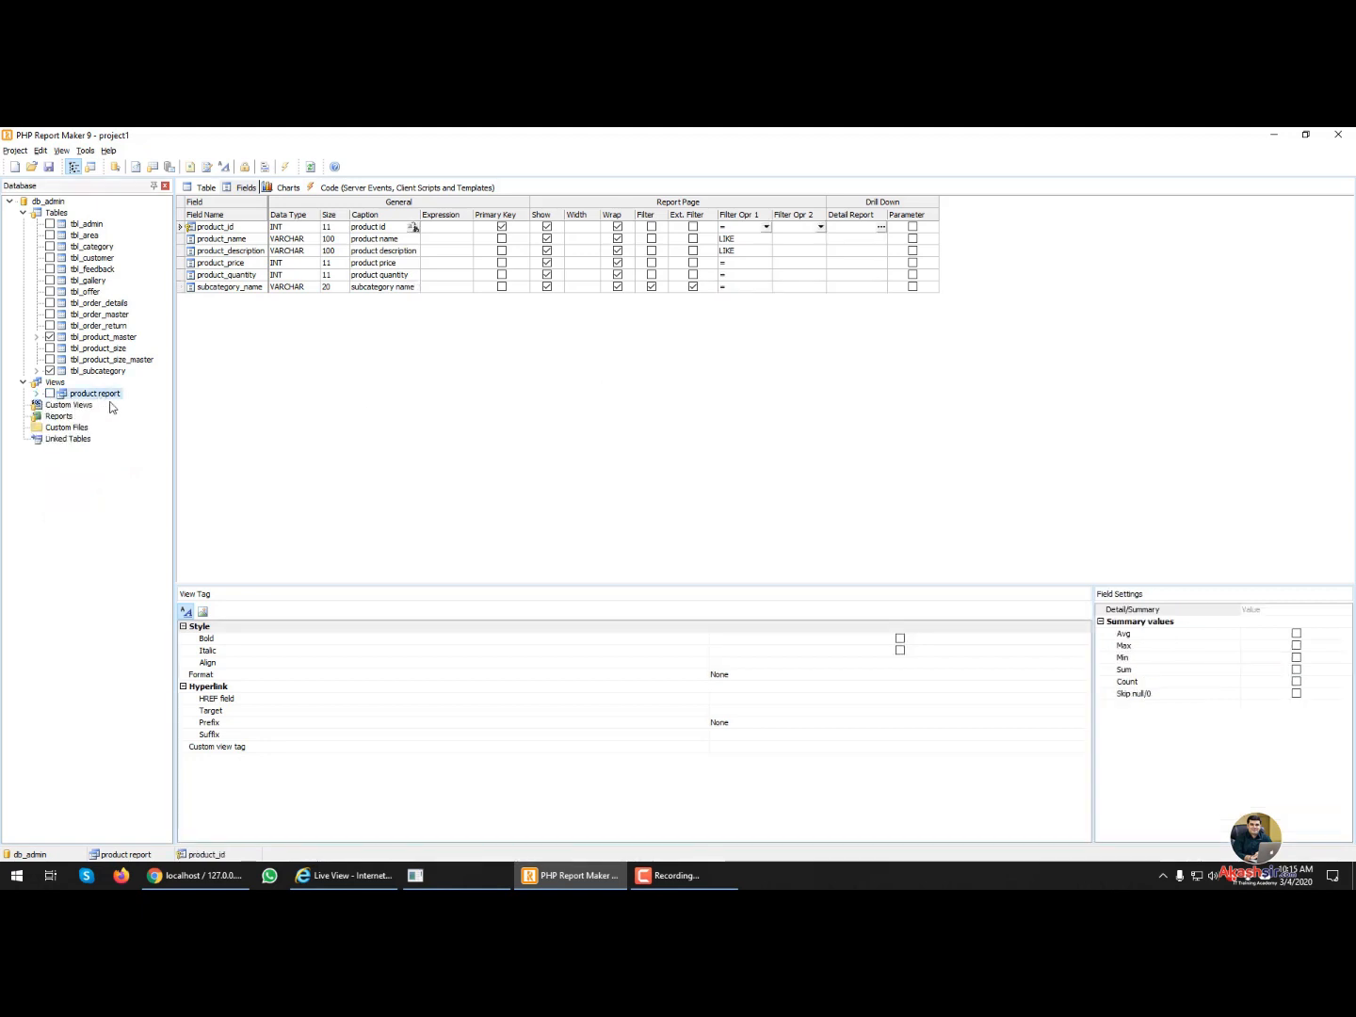
pyautogui.click(368, 423)
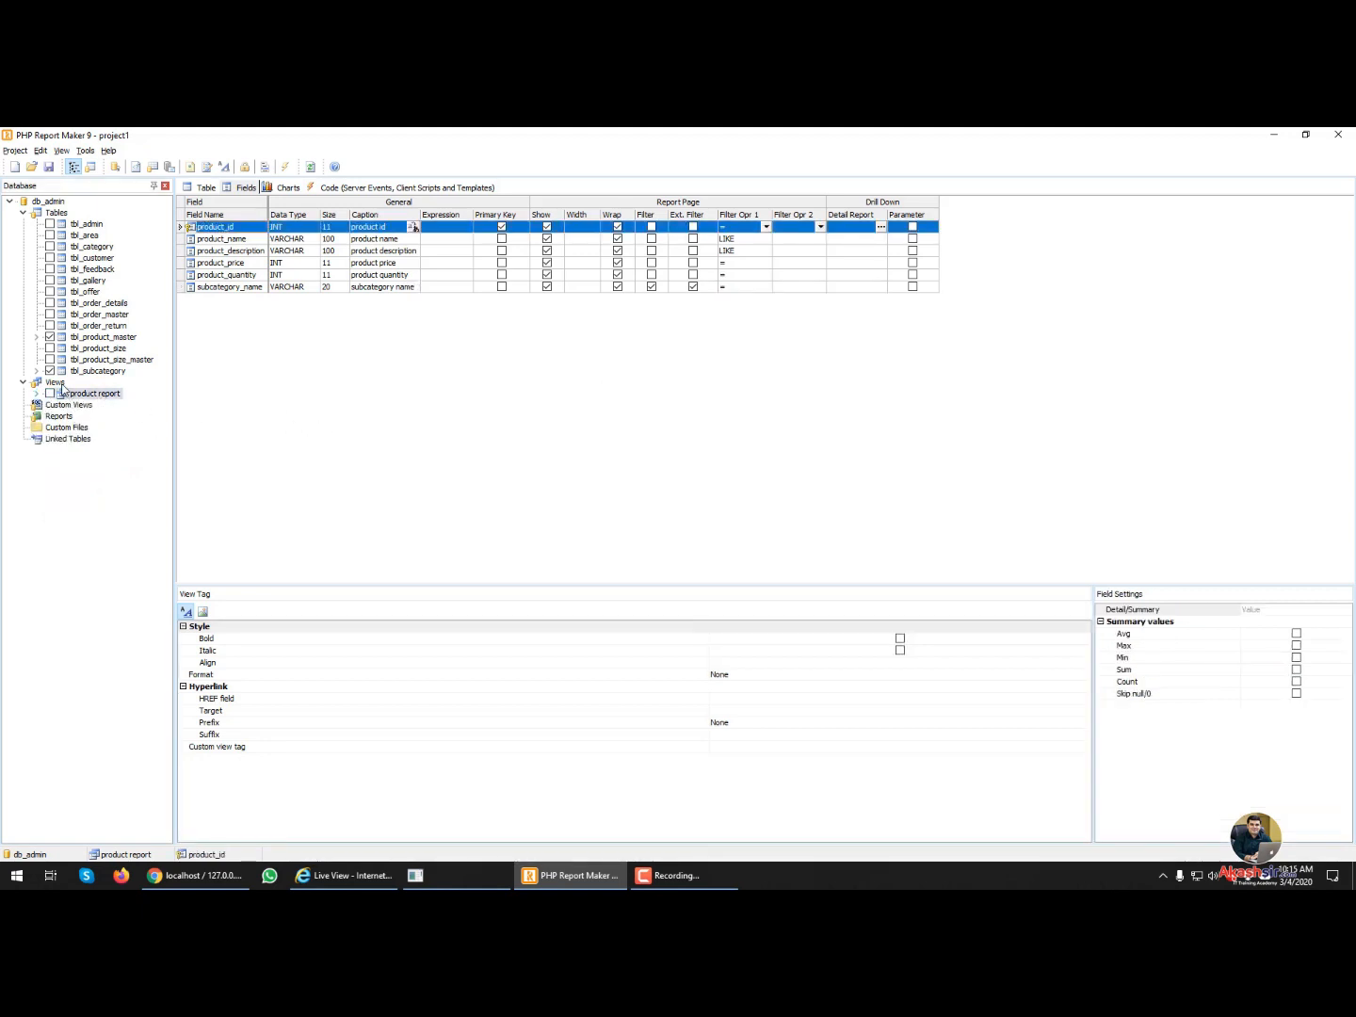
pyautogui.click(55, 384)
pyautogui.rightClick(55, 385)
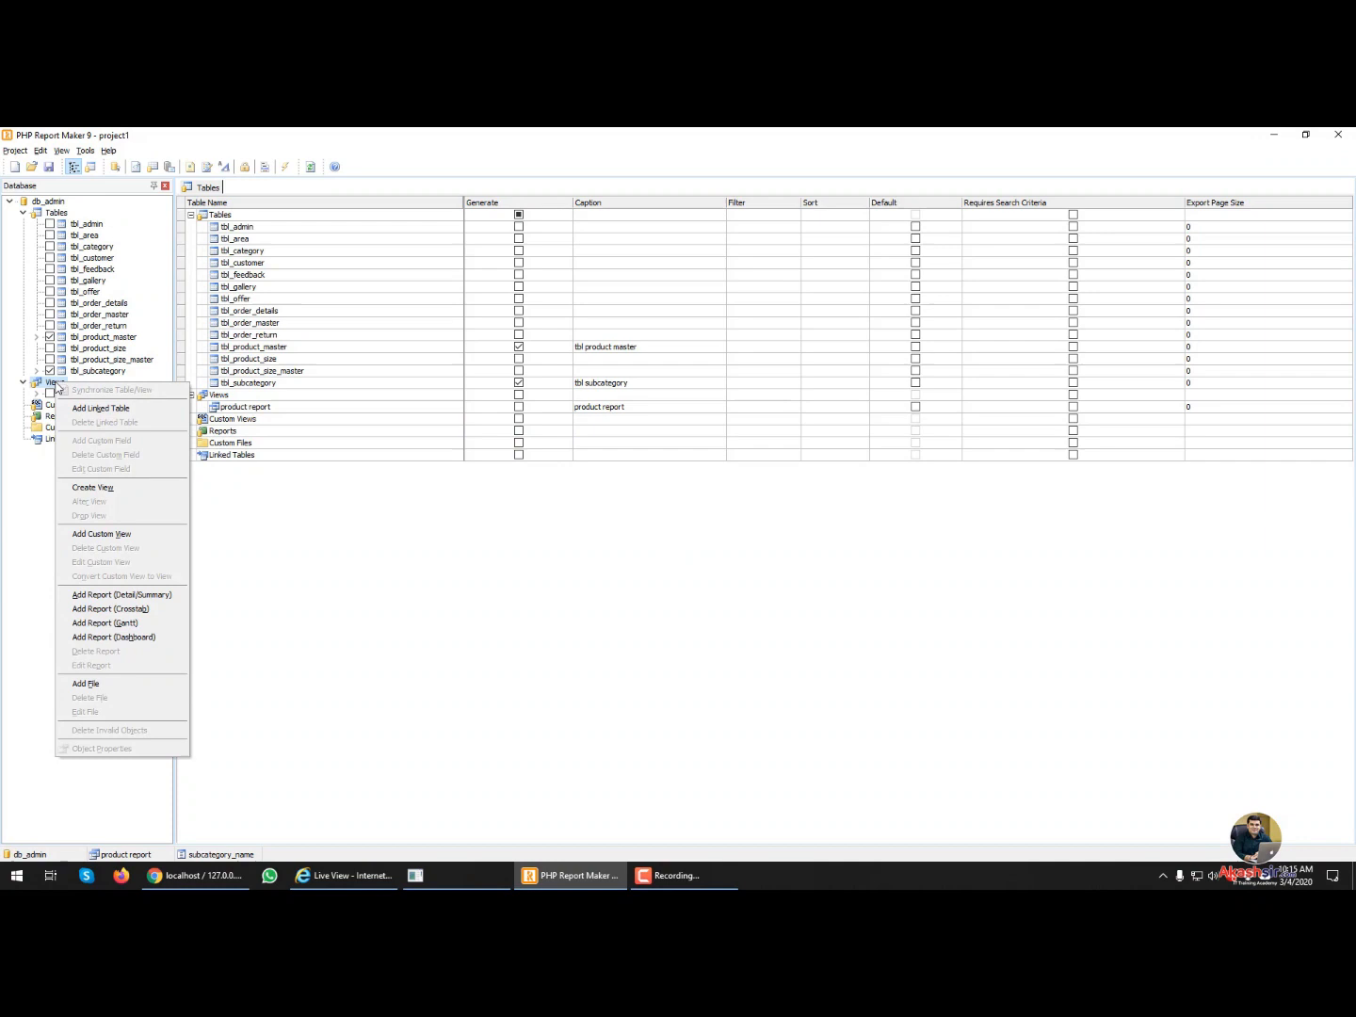
pyautogui.click(117, 496)
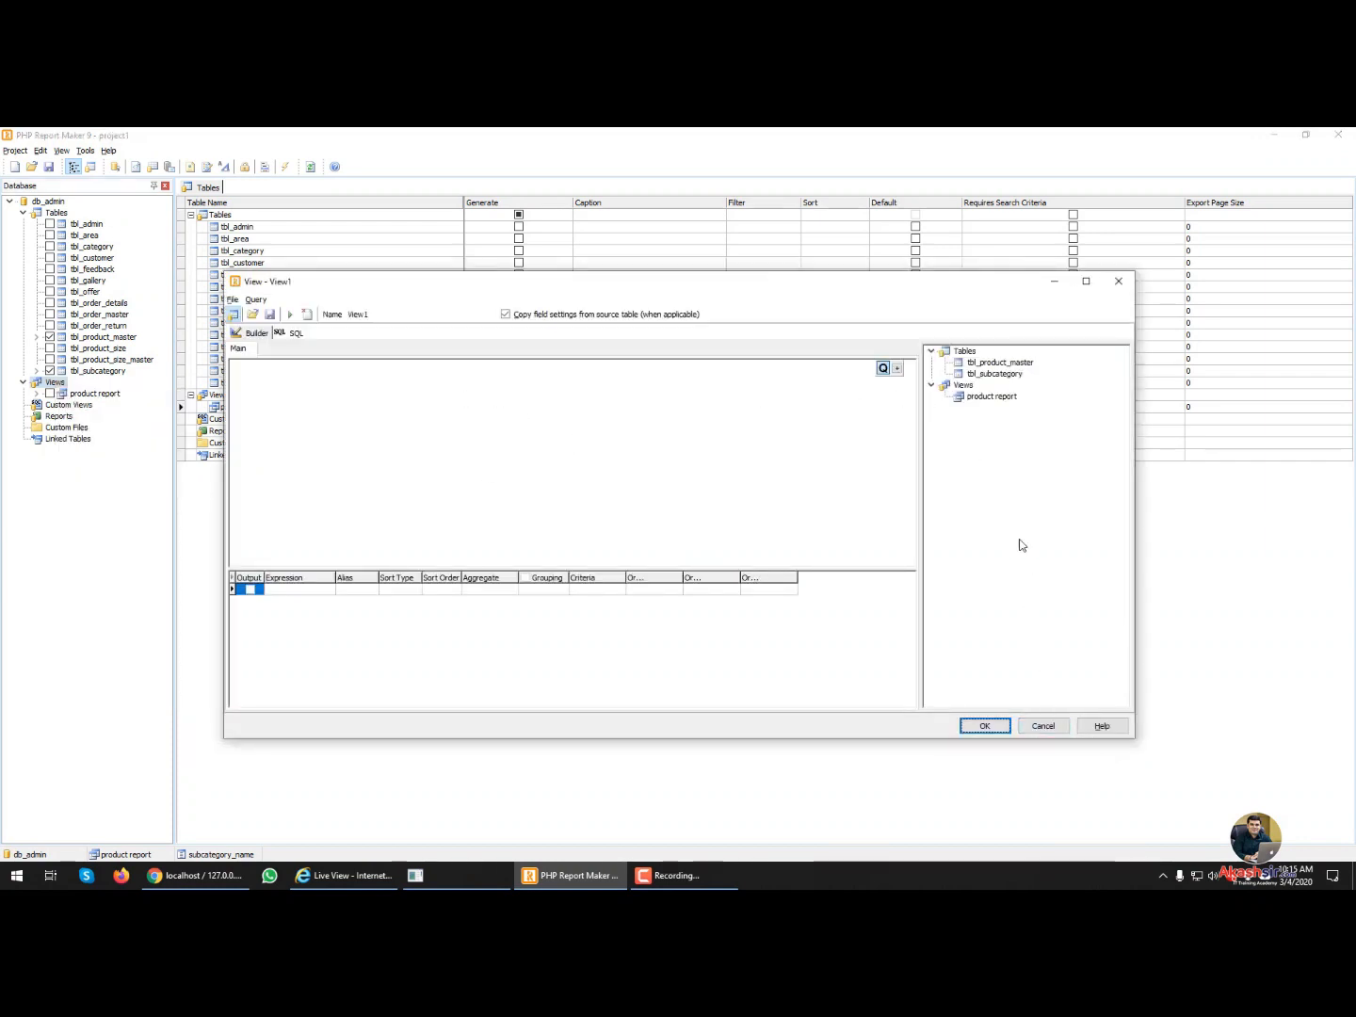
pyautogui.click(1032, 720)
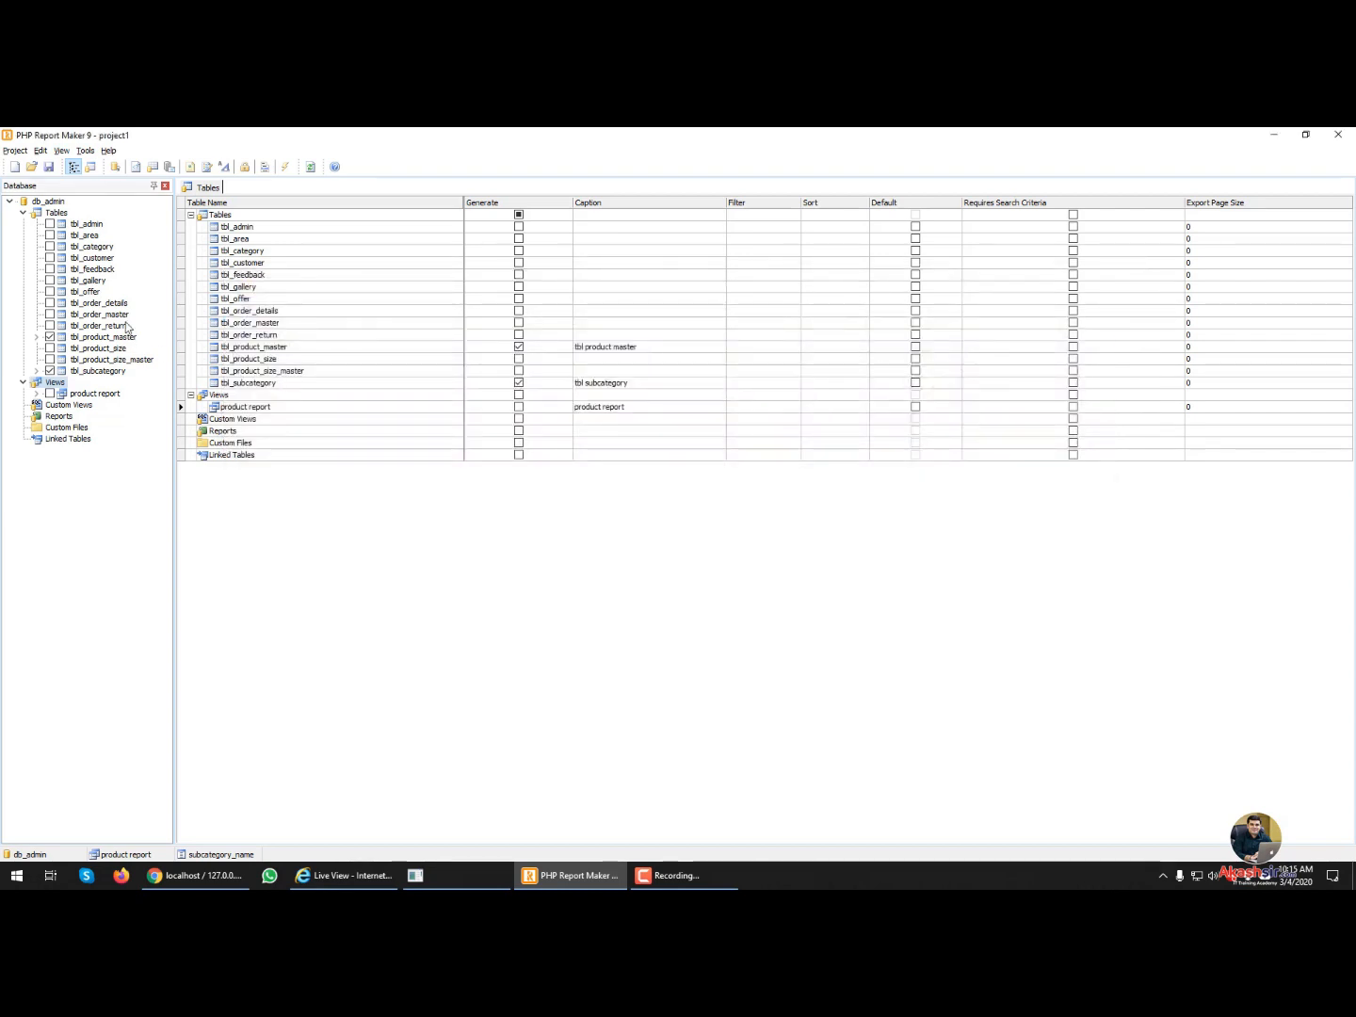
# - Exclude tbl_product_master and tbl_subcategory from generation and show the fields of tbl_customer
pyautogui.click(54, 336)
pyautogui.click(84, 371)
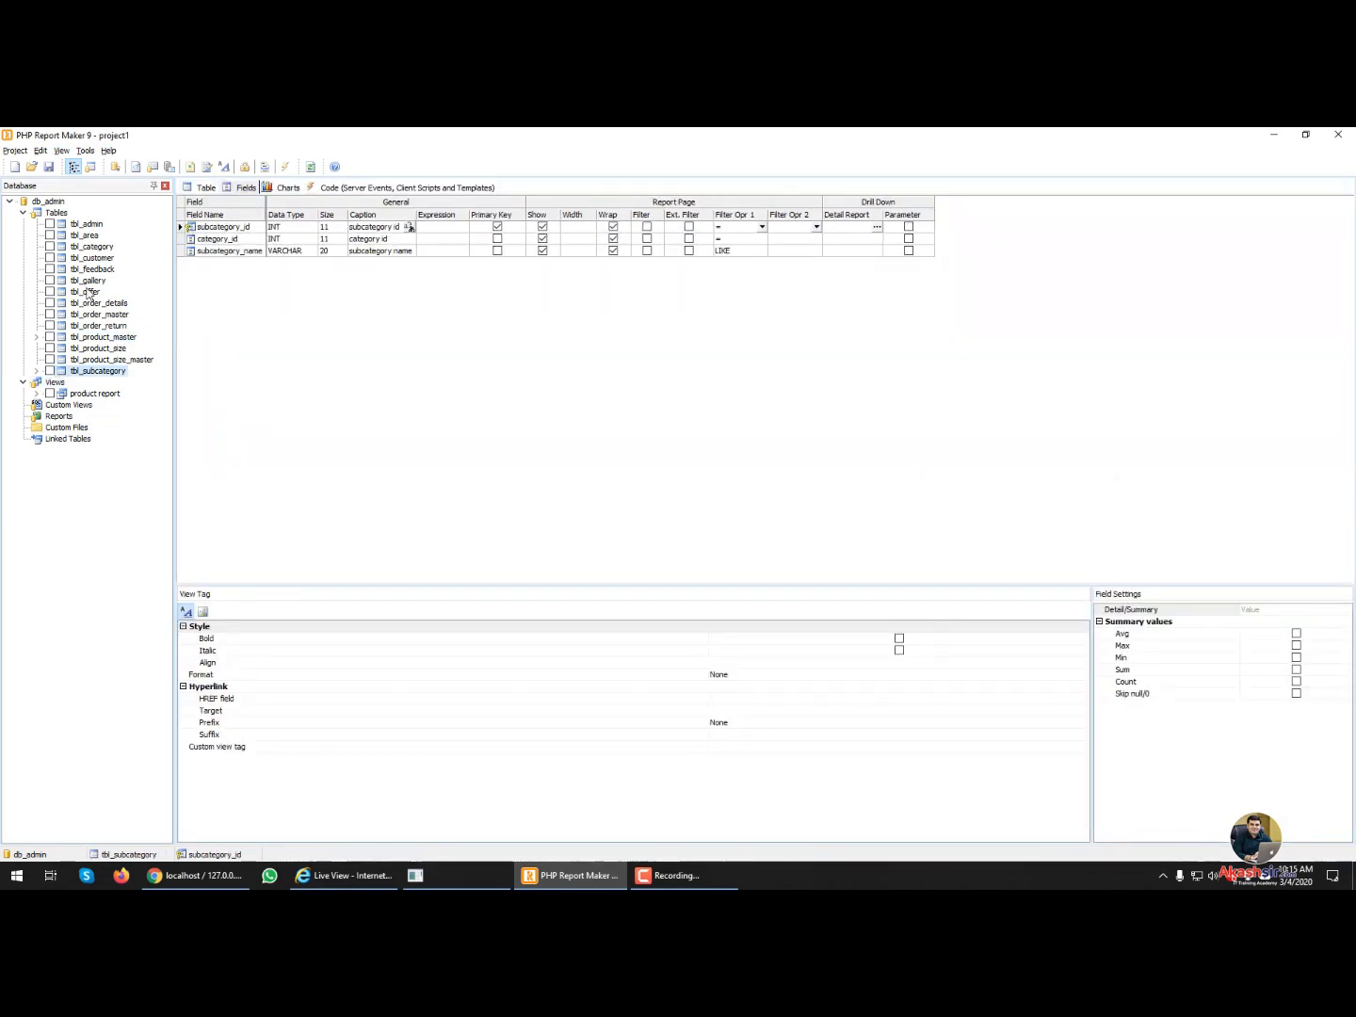
pyautogui.click(94, 258)
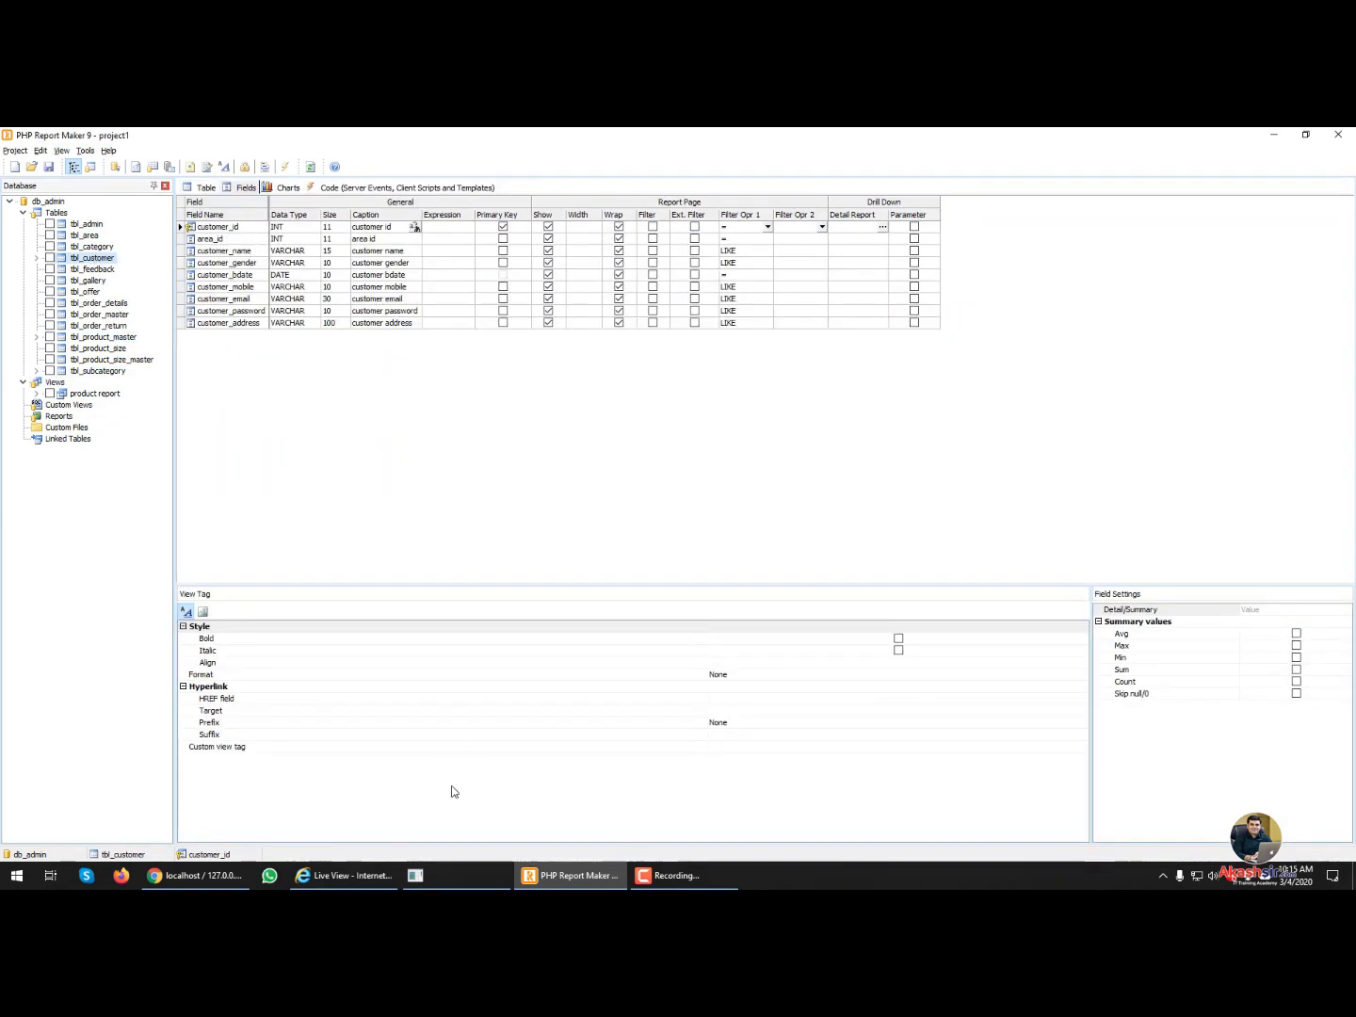
# - Switch to phpMyAdmin and browse the tbl_customer, tbl_subcategory and tbl_order_master records of db_admin
pyautogui.click(196, 876)
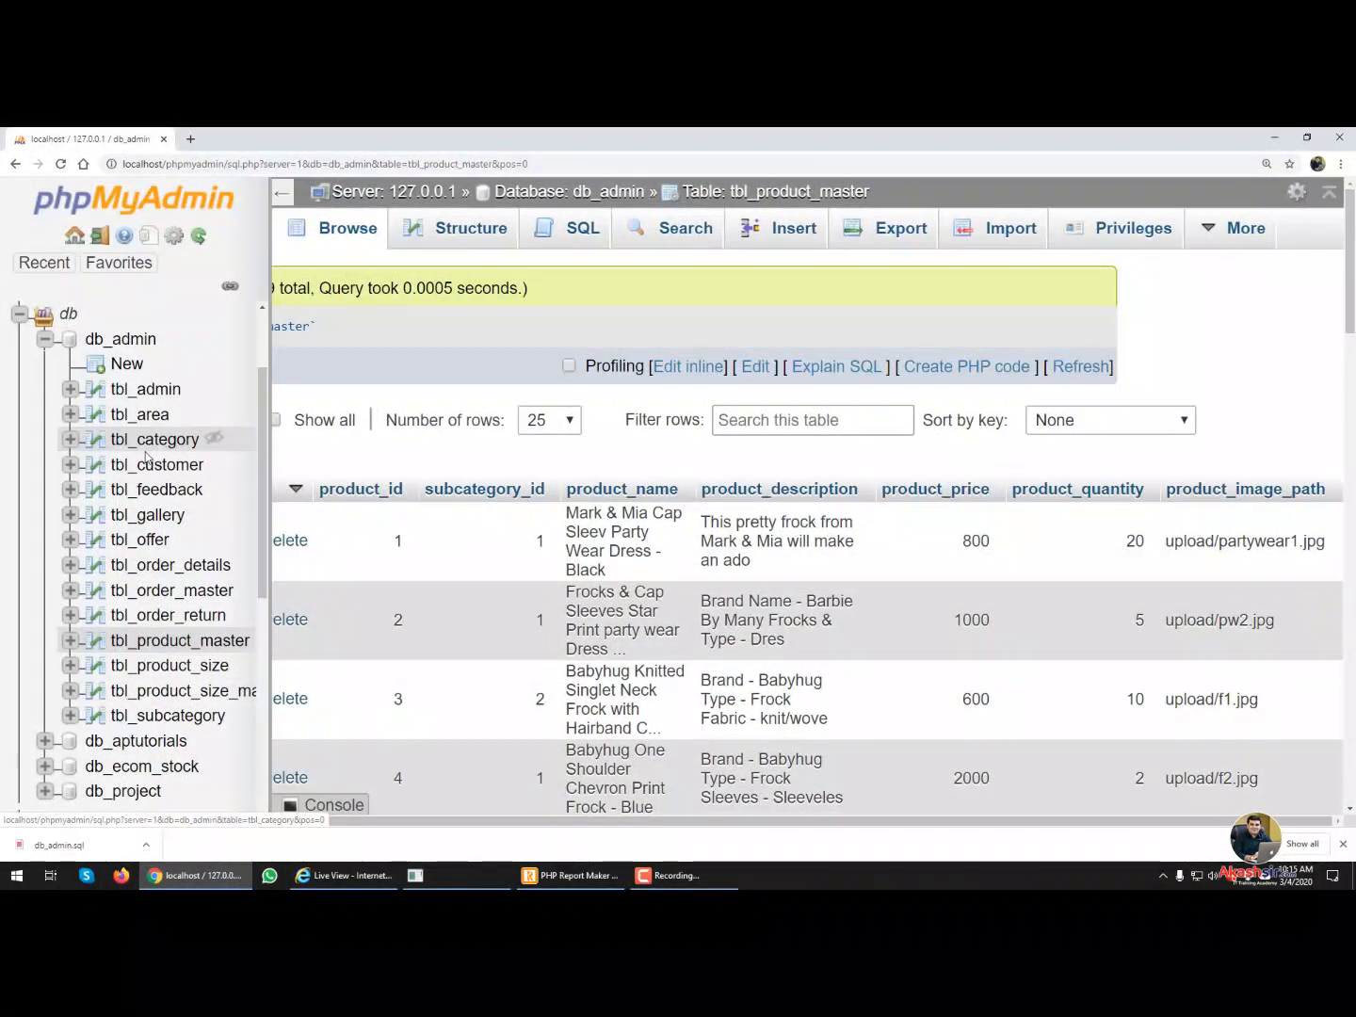
pyautogui.click(157, 465)
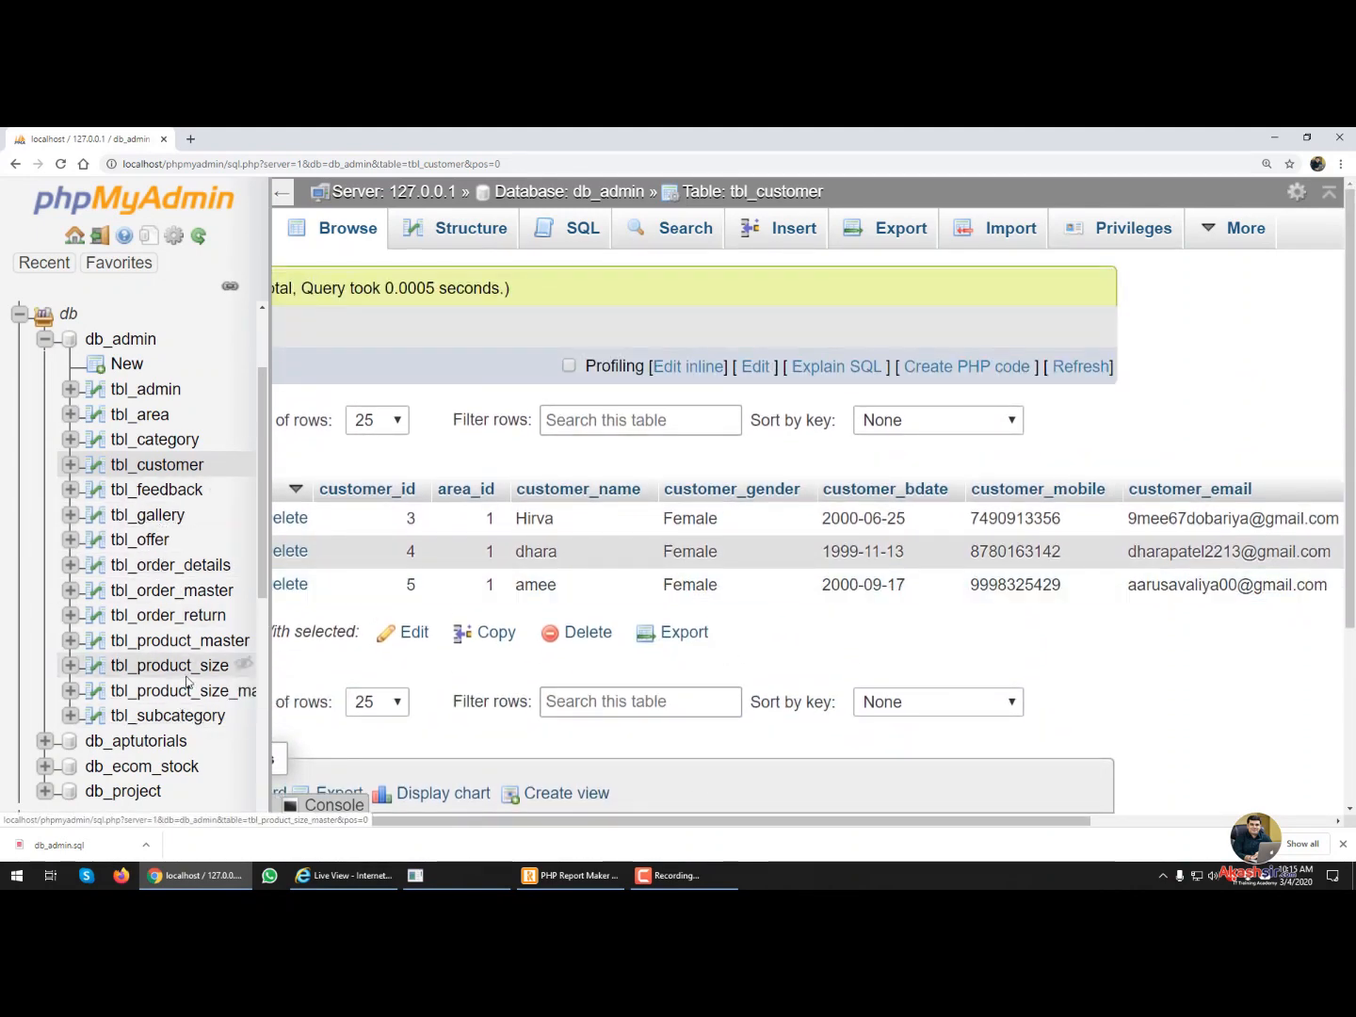
pyautogui.click(185, 720)
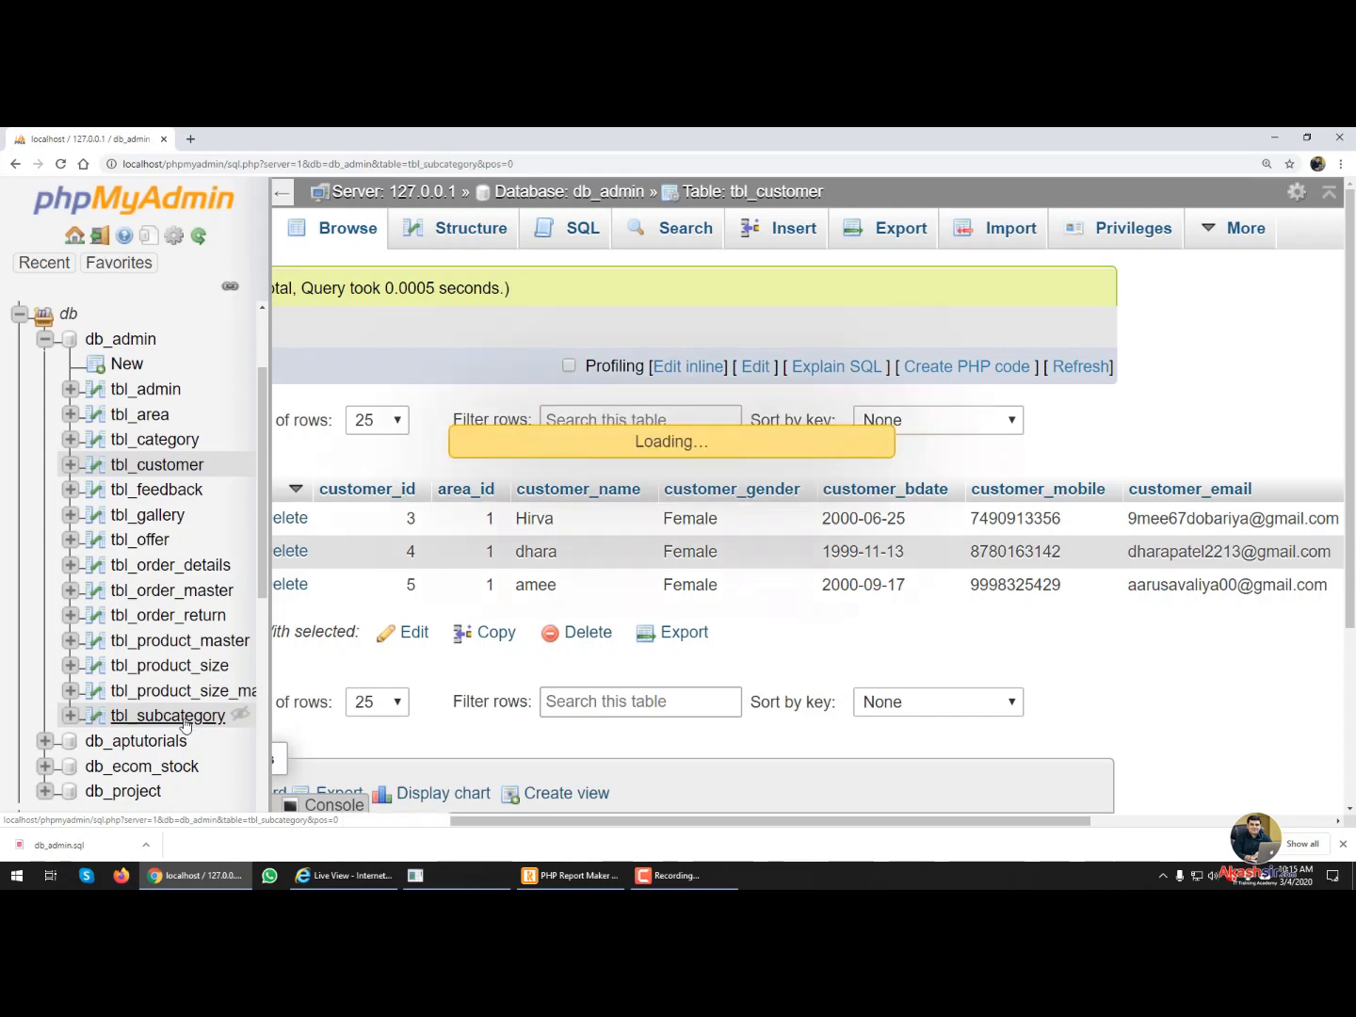
pyautogui.click(191, 593)
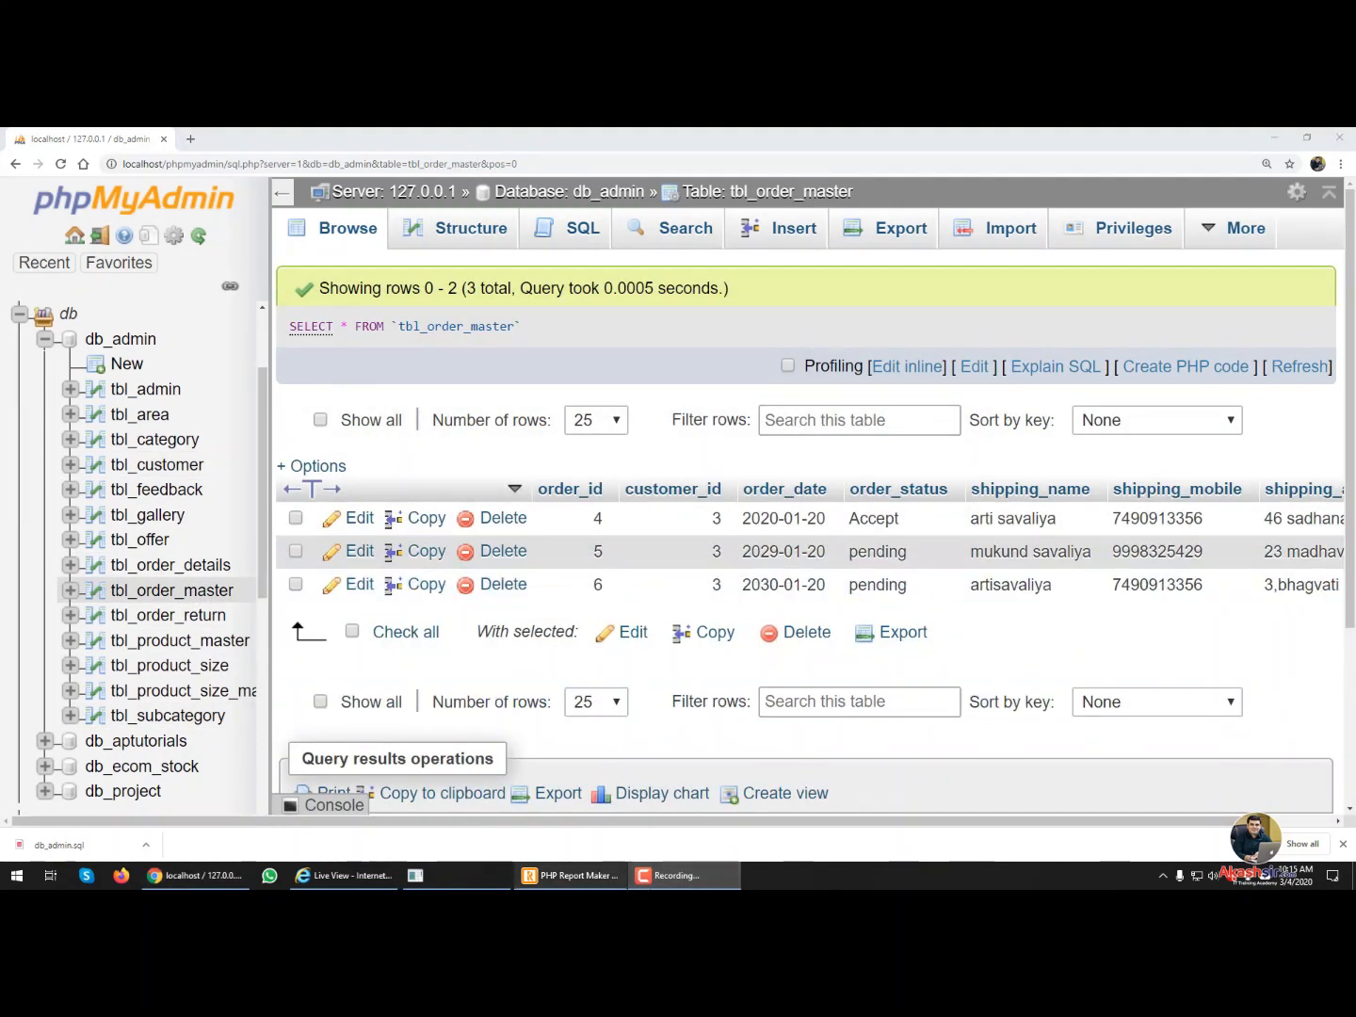
# - Return to PHP Report Maker, create a view named productprice and add tbl_product_master to its query builder
pyautogui.click(570, 875)
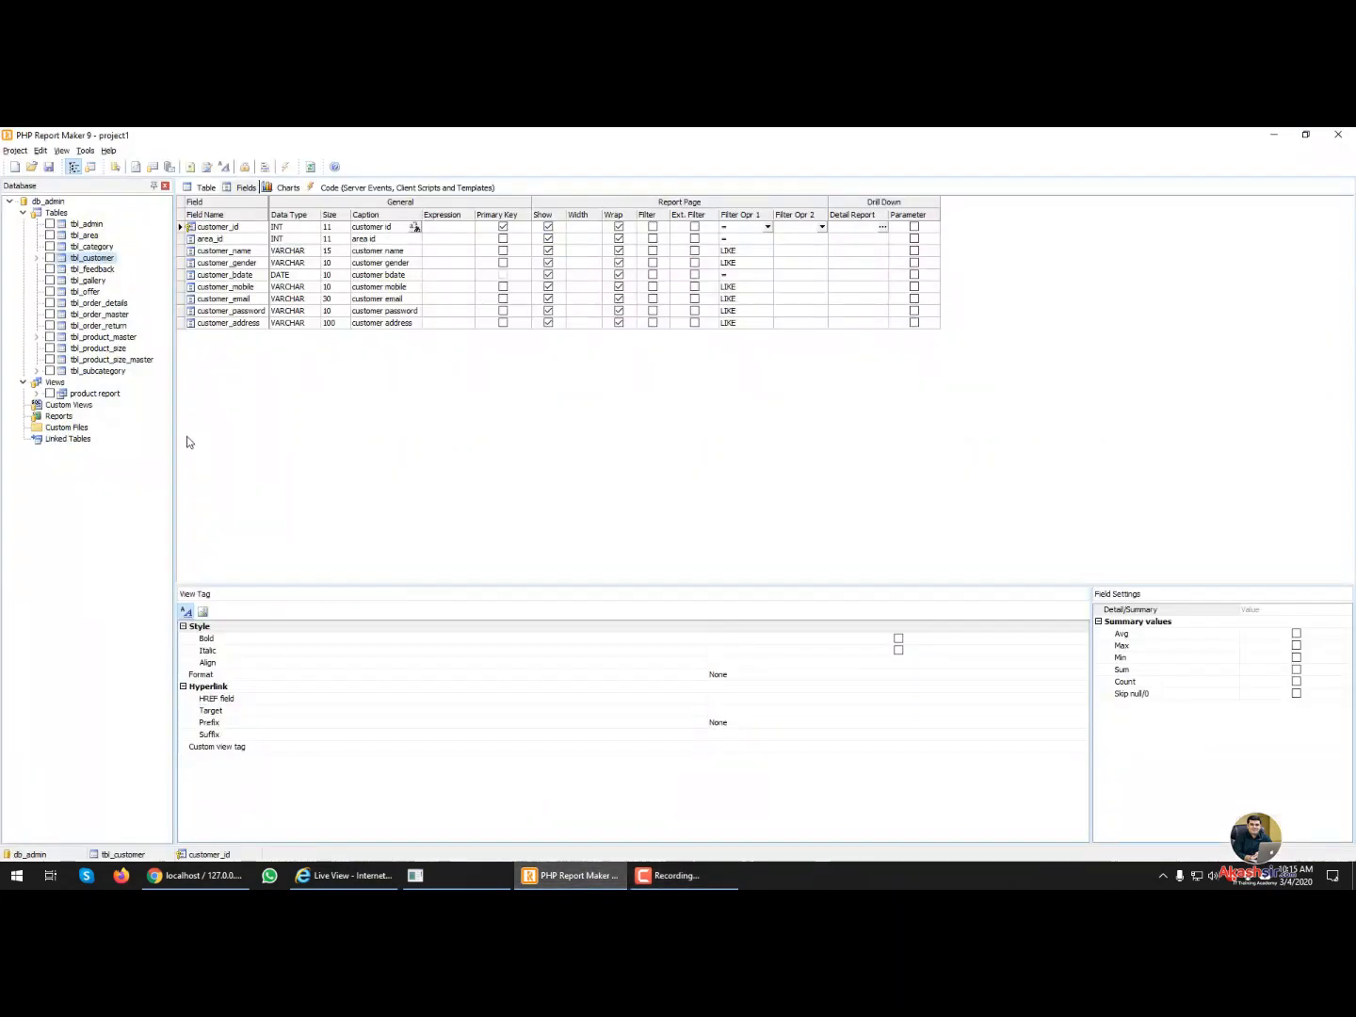
pyautogui.click(102, 338)
pyautogui.rightClick(102, 337)
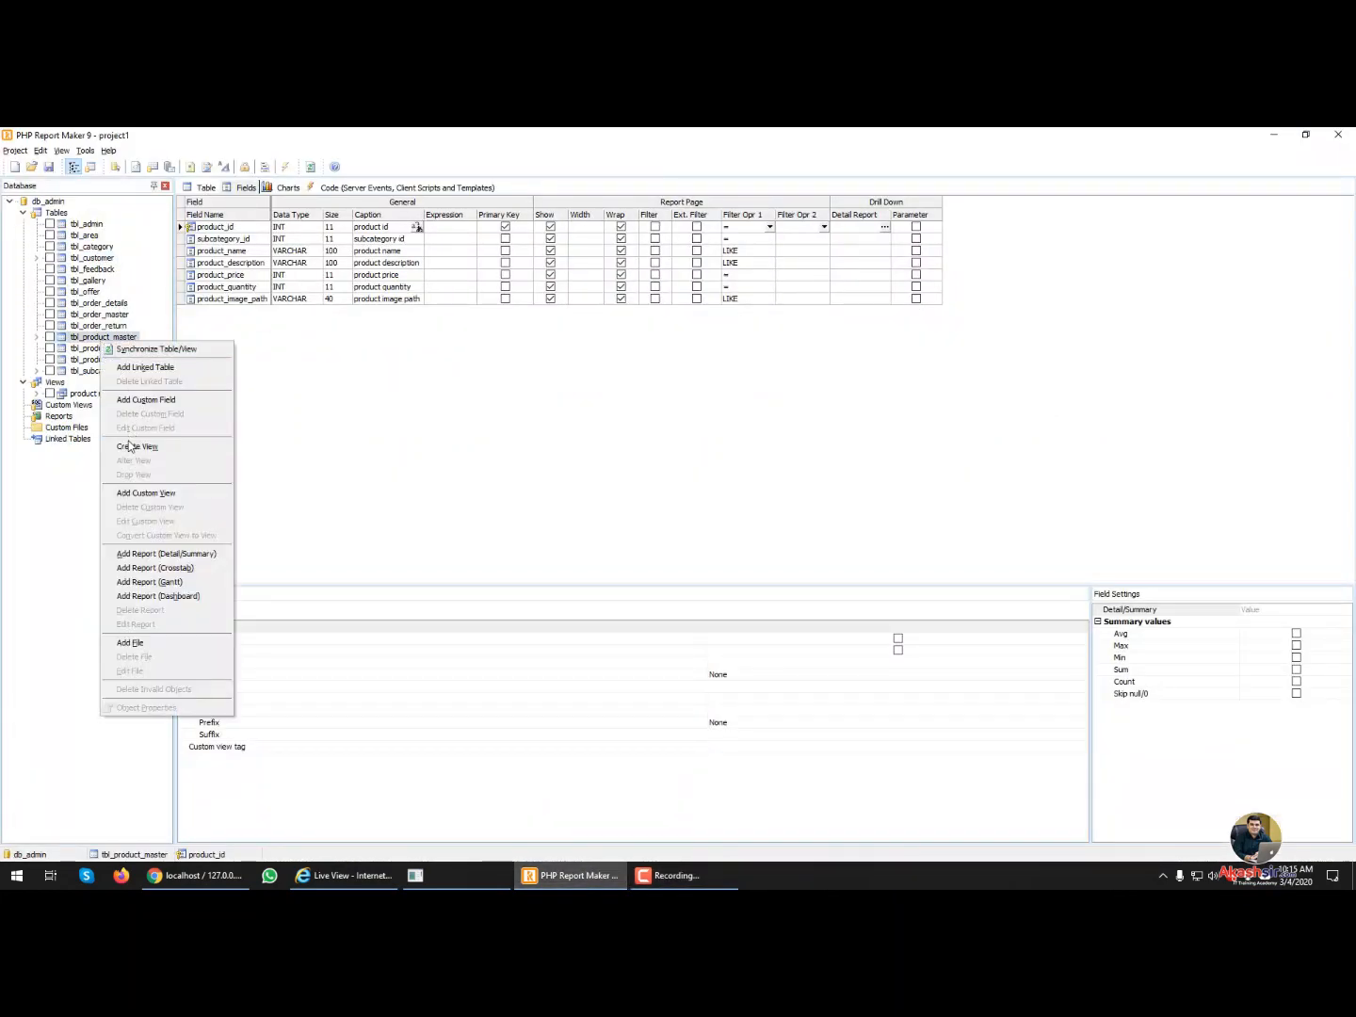
pyautogui.click(130, 446)
pyautogui.doubleClick(375, 315)
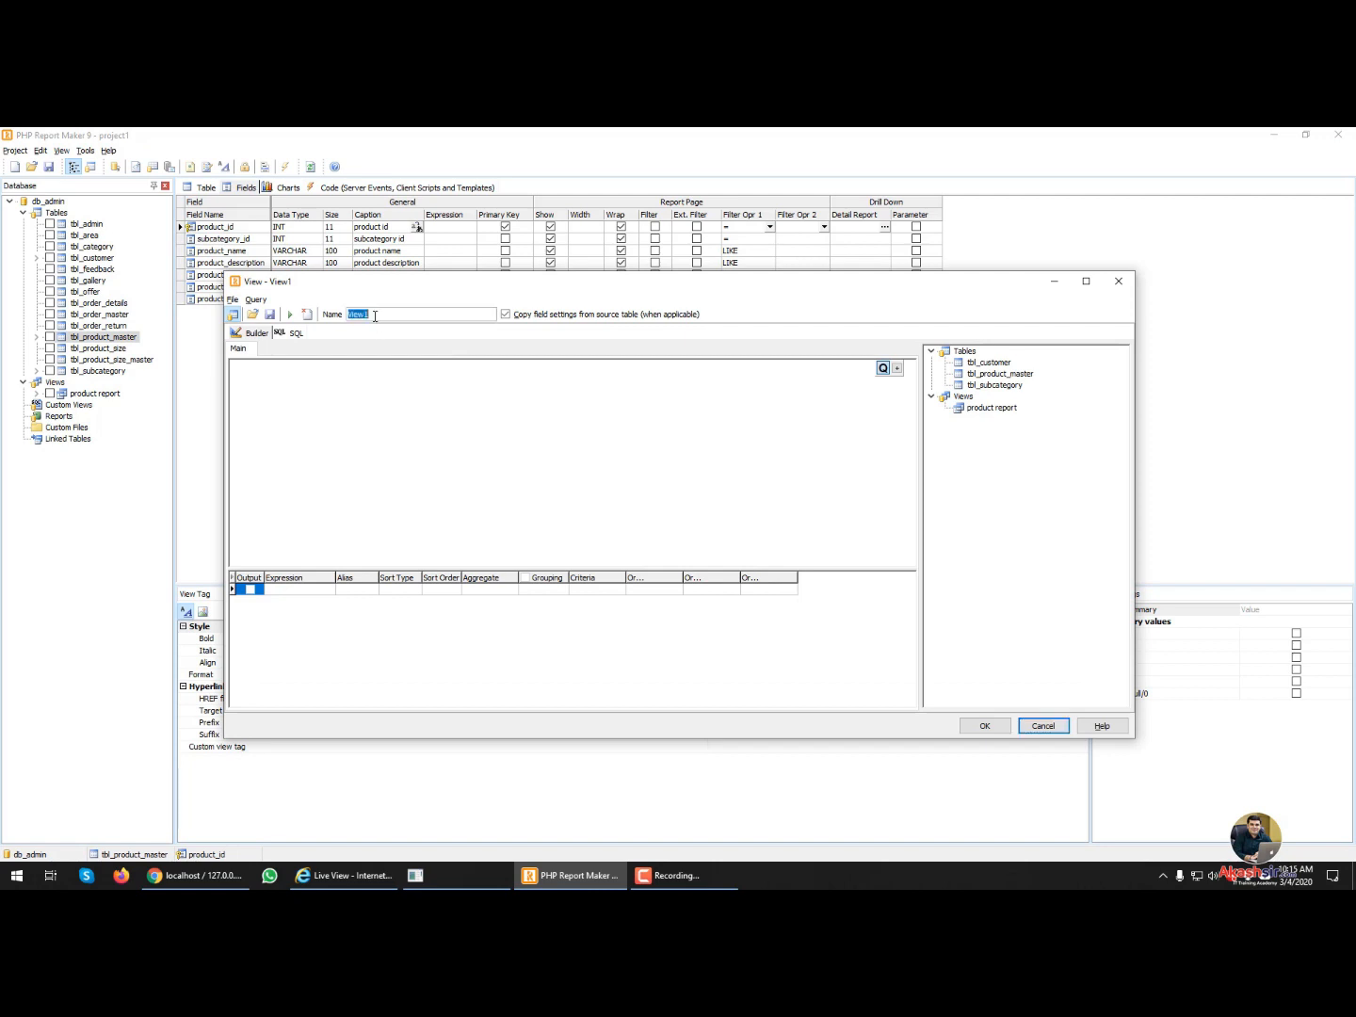
pyautogui.write('Pr')
pyautogui.click(998, 385)
pyautogui.moveTo(1000, 374); pyautogui.dragTo(310, 390)
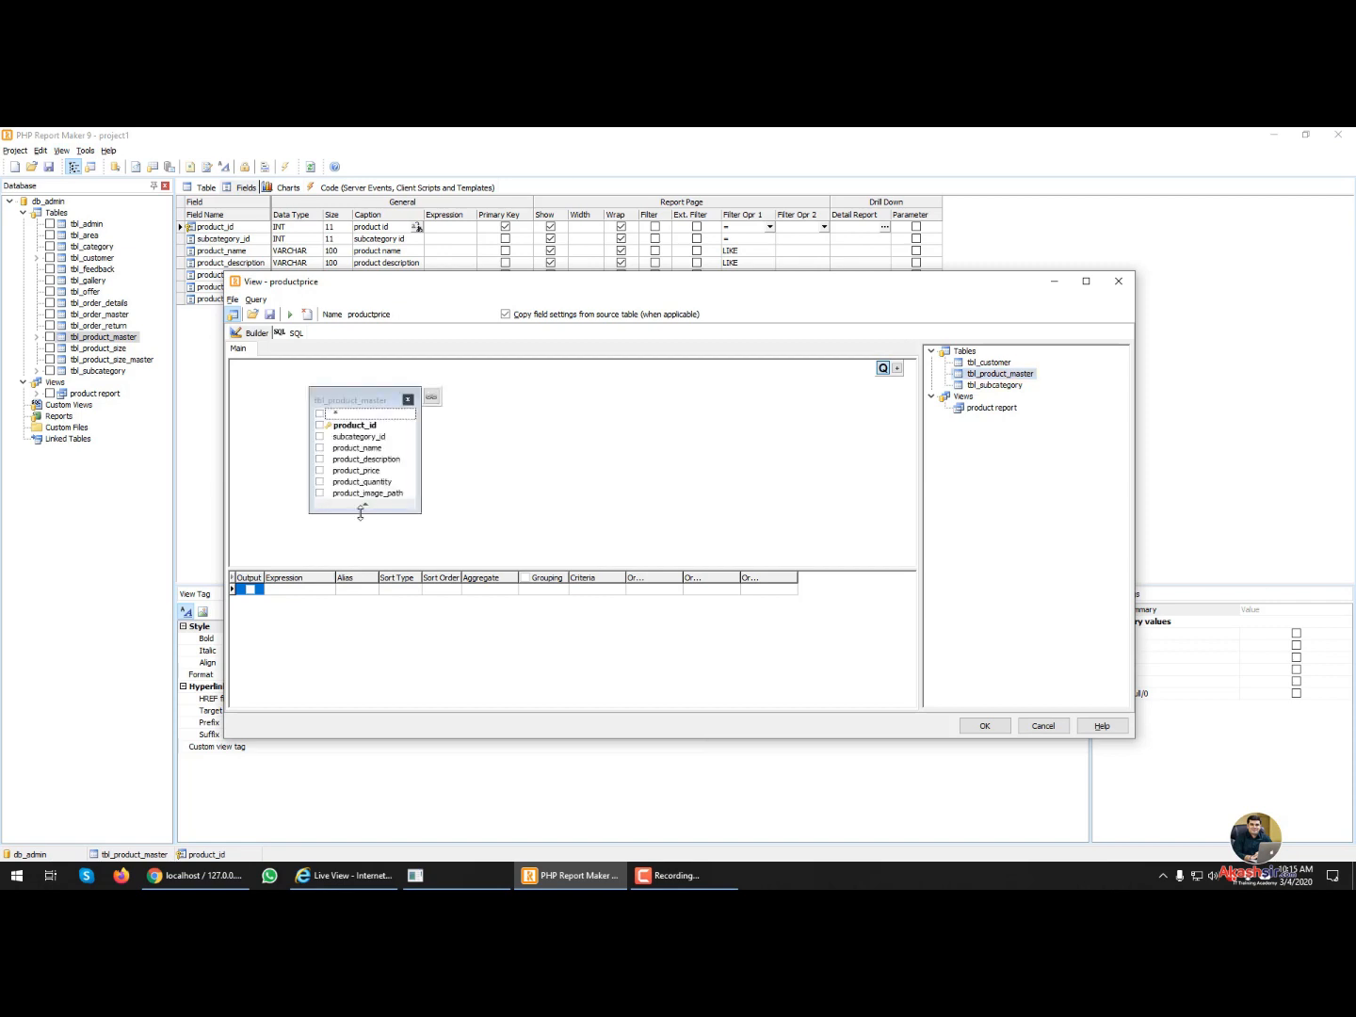
# - Output product_id, product_name, product_description, product_price and product_quantity from tbl_product_master
pyautogui.click(320, 425)
pyautogui.click(319, 449)
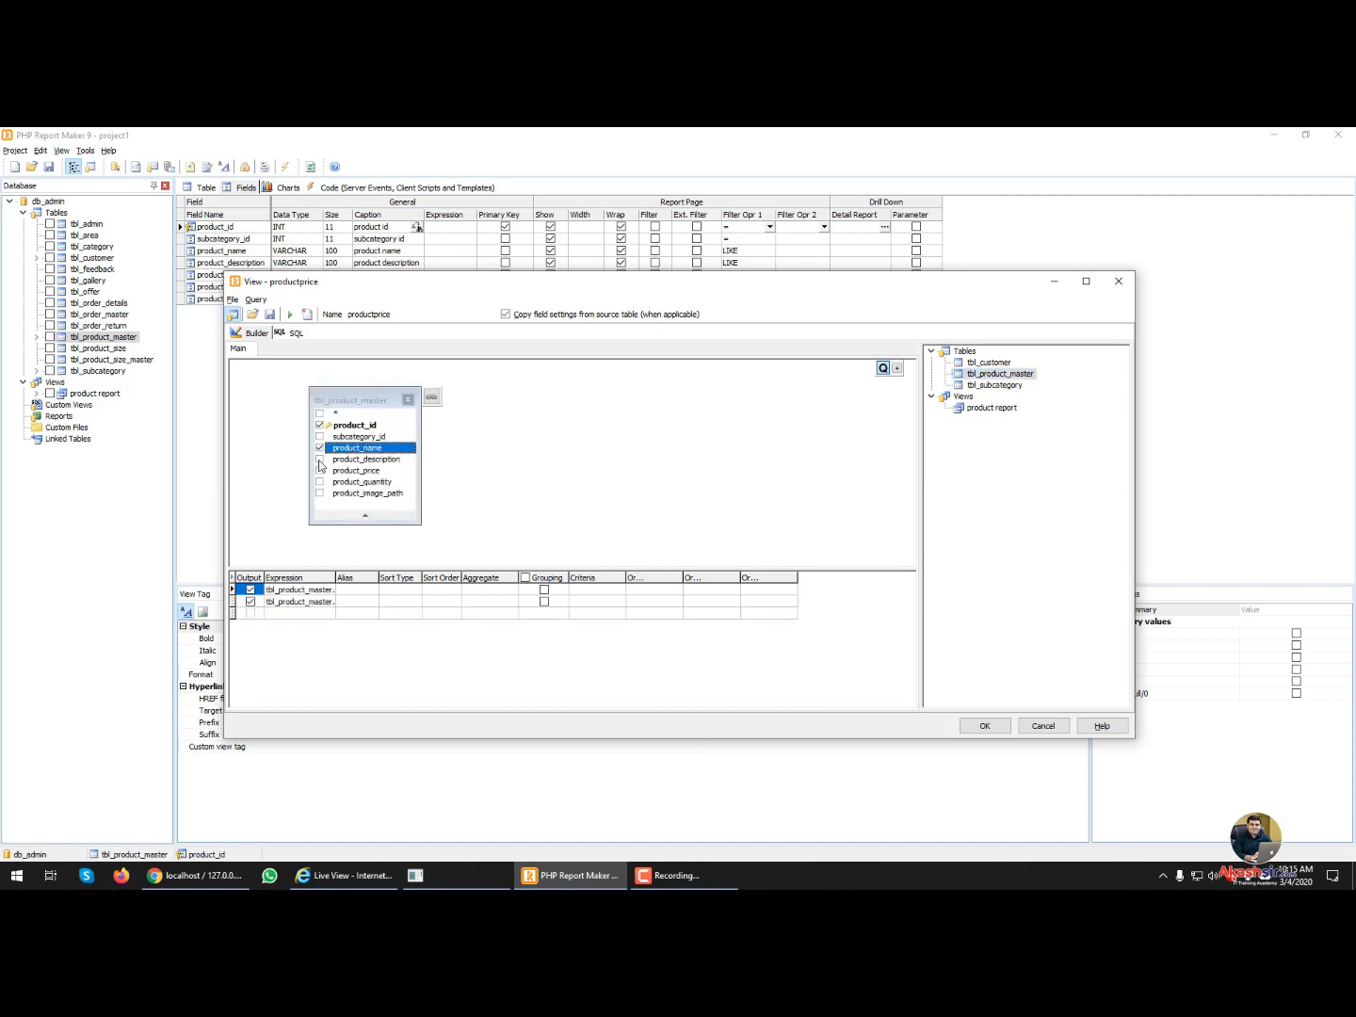
pyautogui.click(320, 460)
pyautogui.click(318, 470)
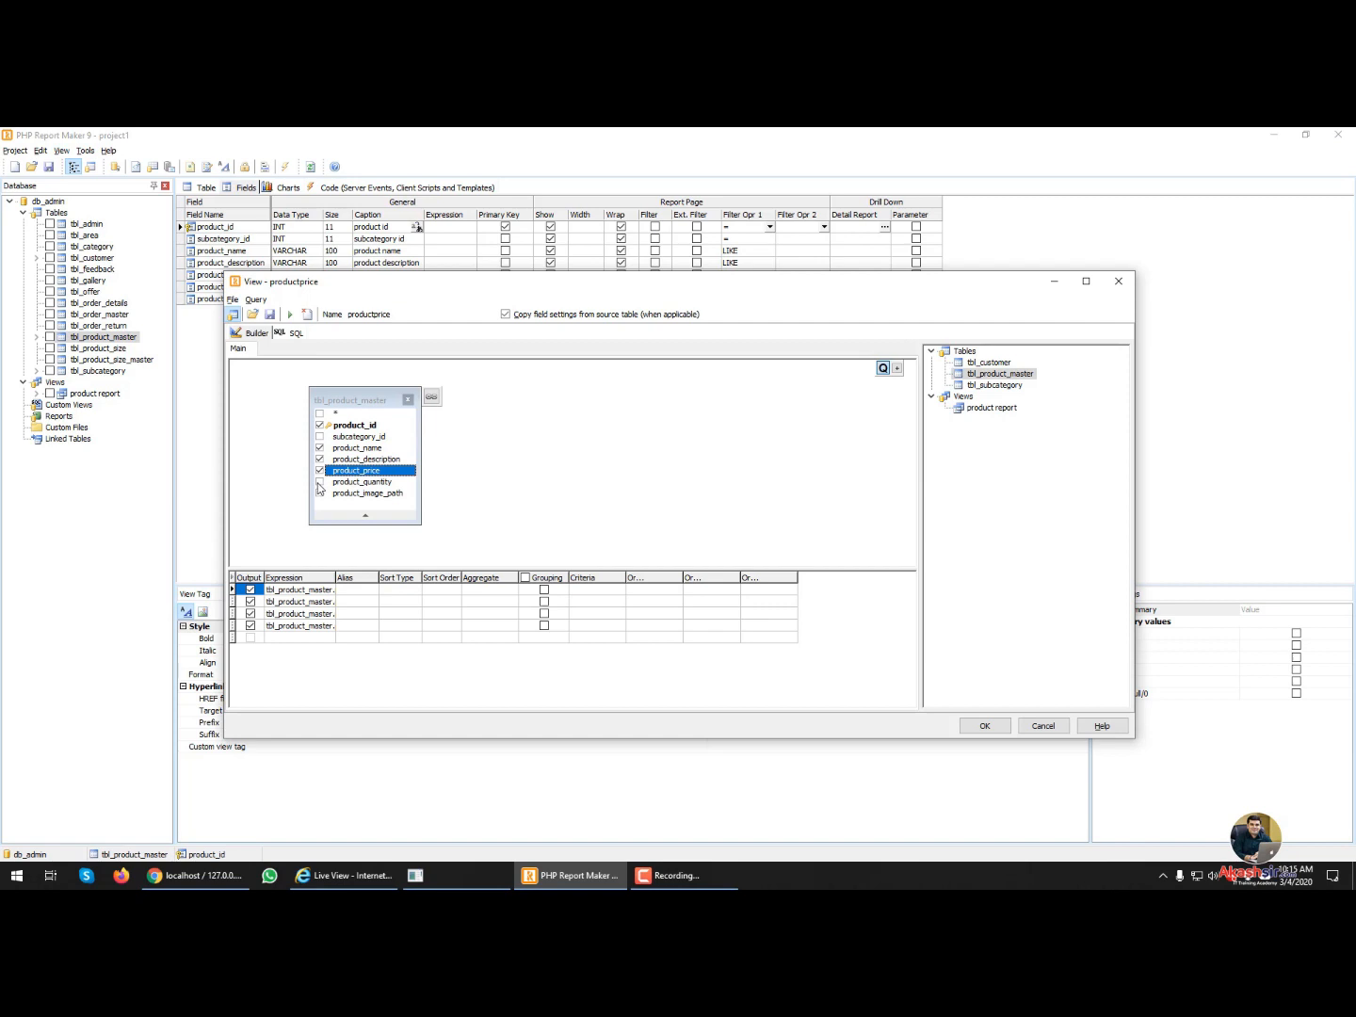
pyautogui.click(318, 482)
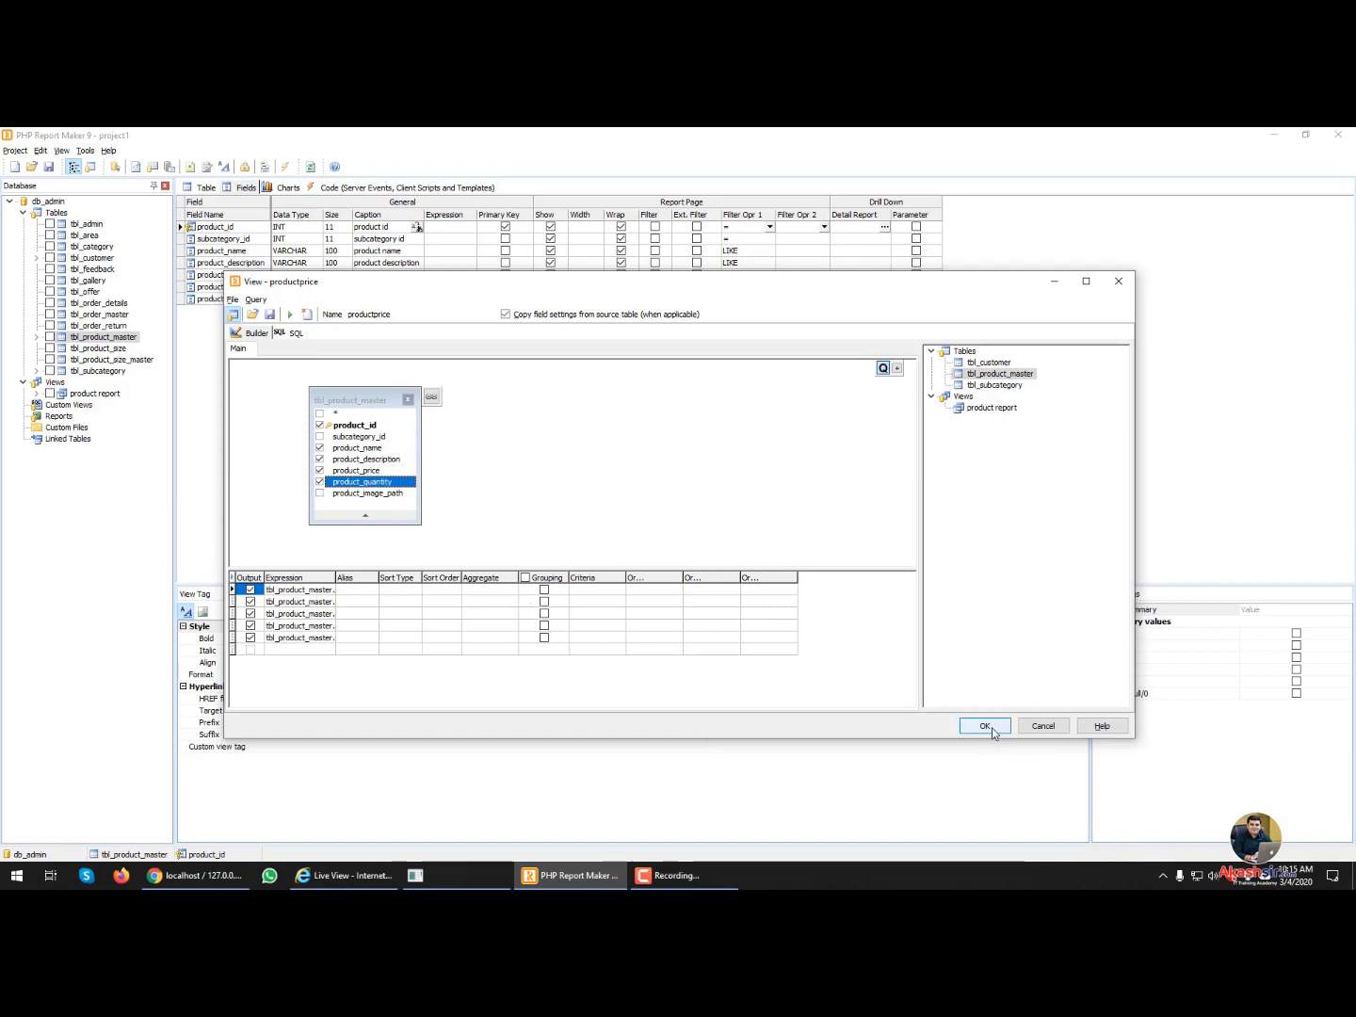
# - Check the generated SQL and the query result of the productprice view, and save the view
pyautogui.click(297, 334)
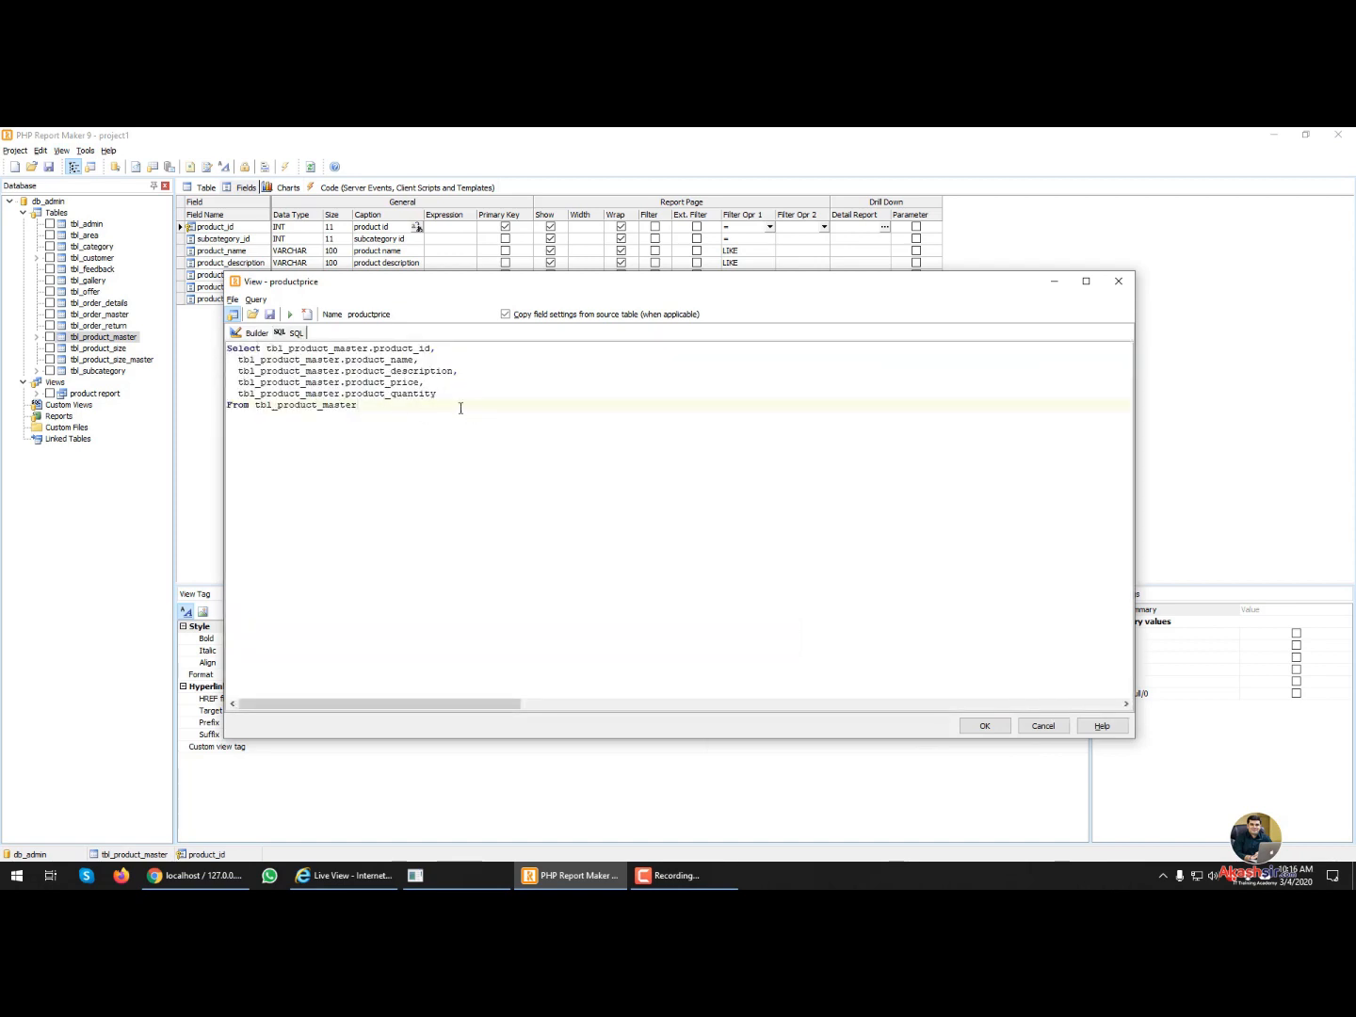
pyautogui.click(251, 333)
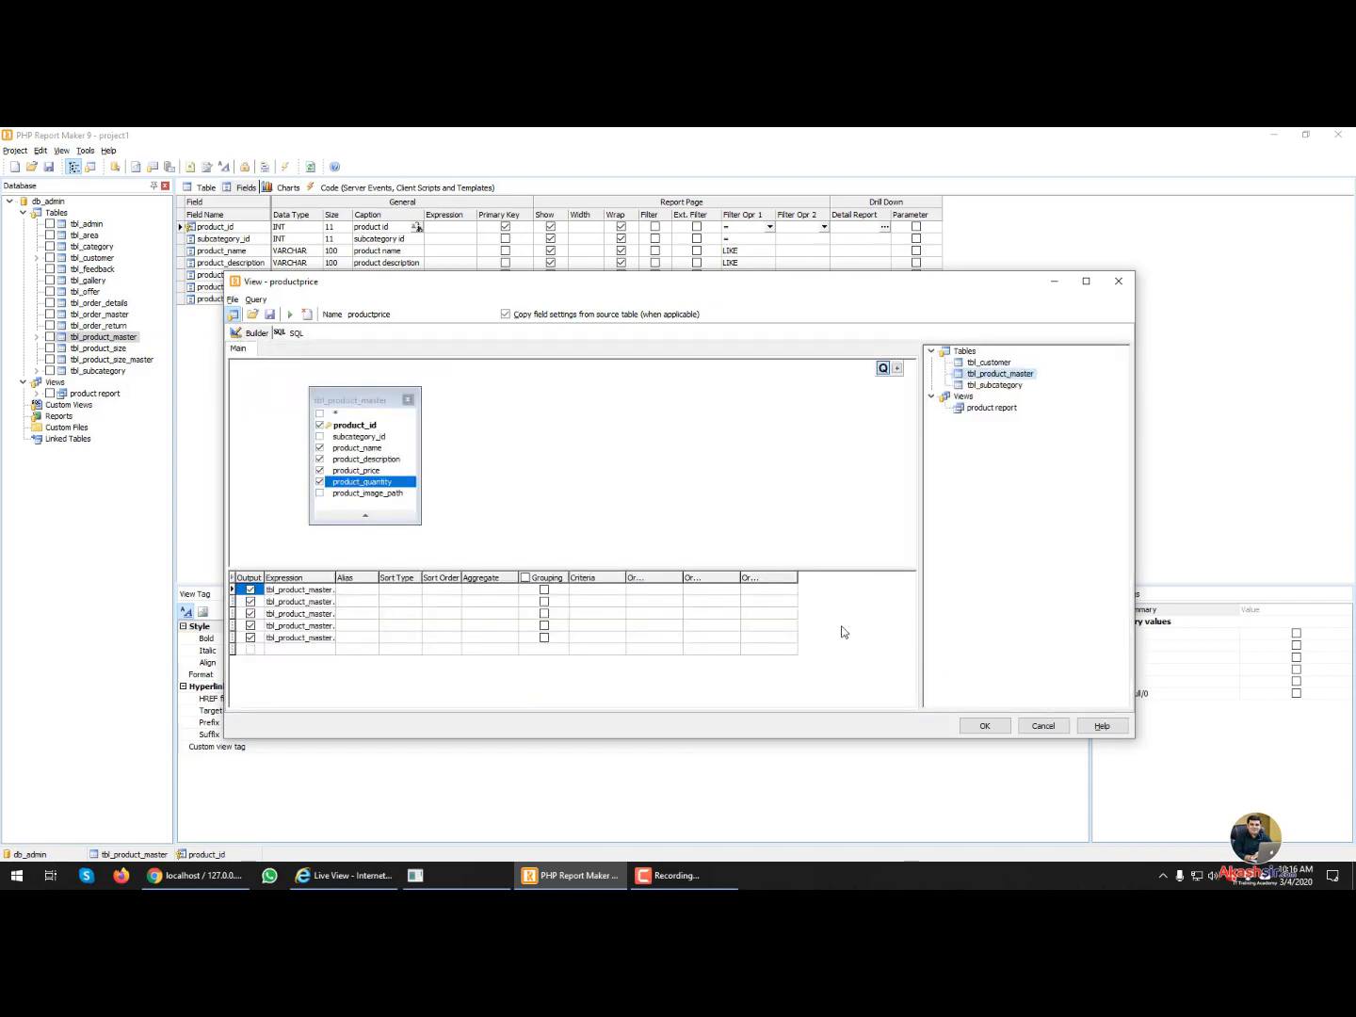
pyautogui.click(292, 315)
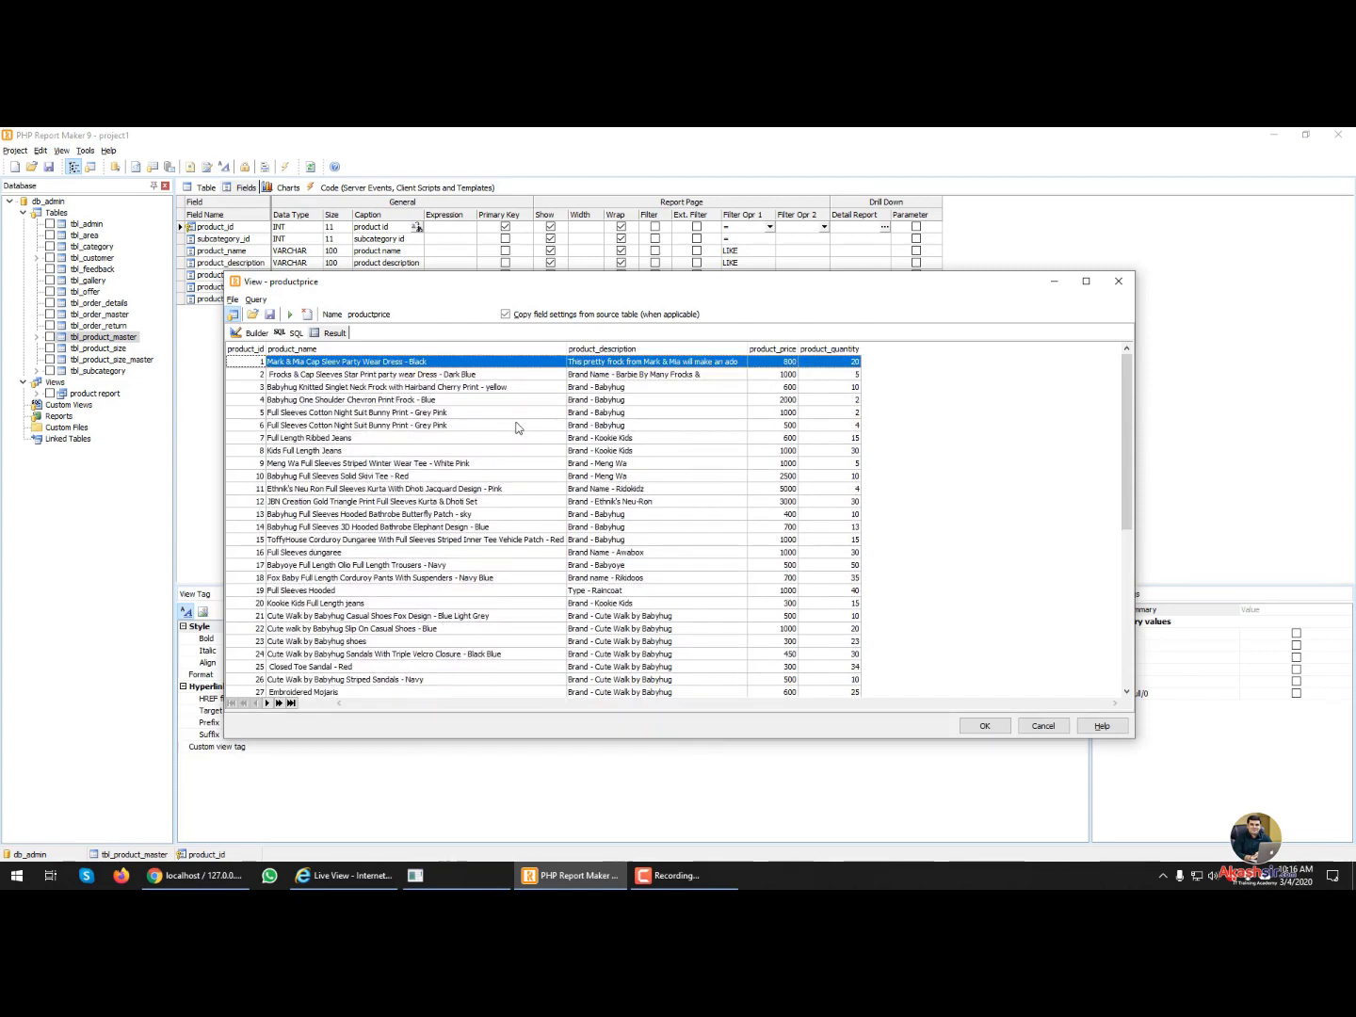
pyautogui.click(250, 334)
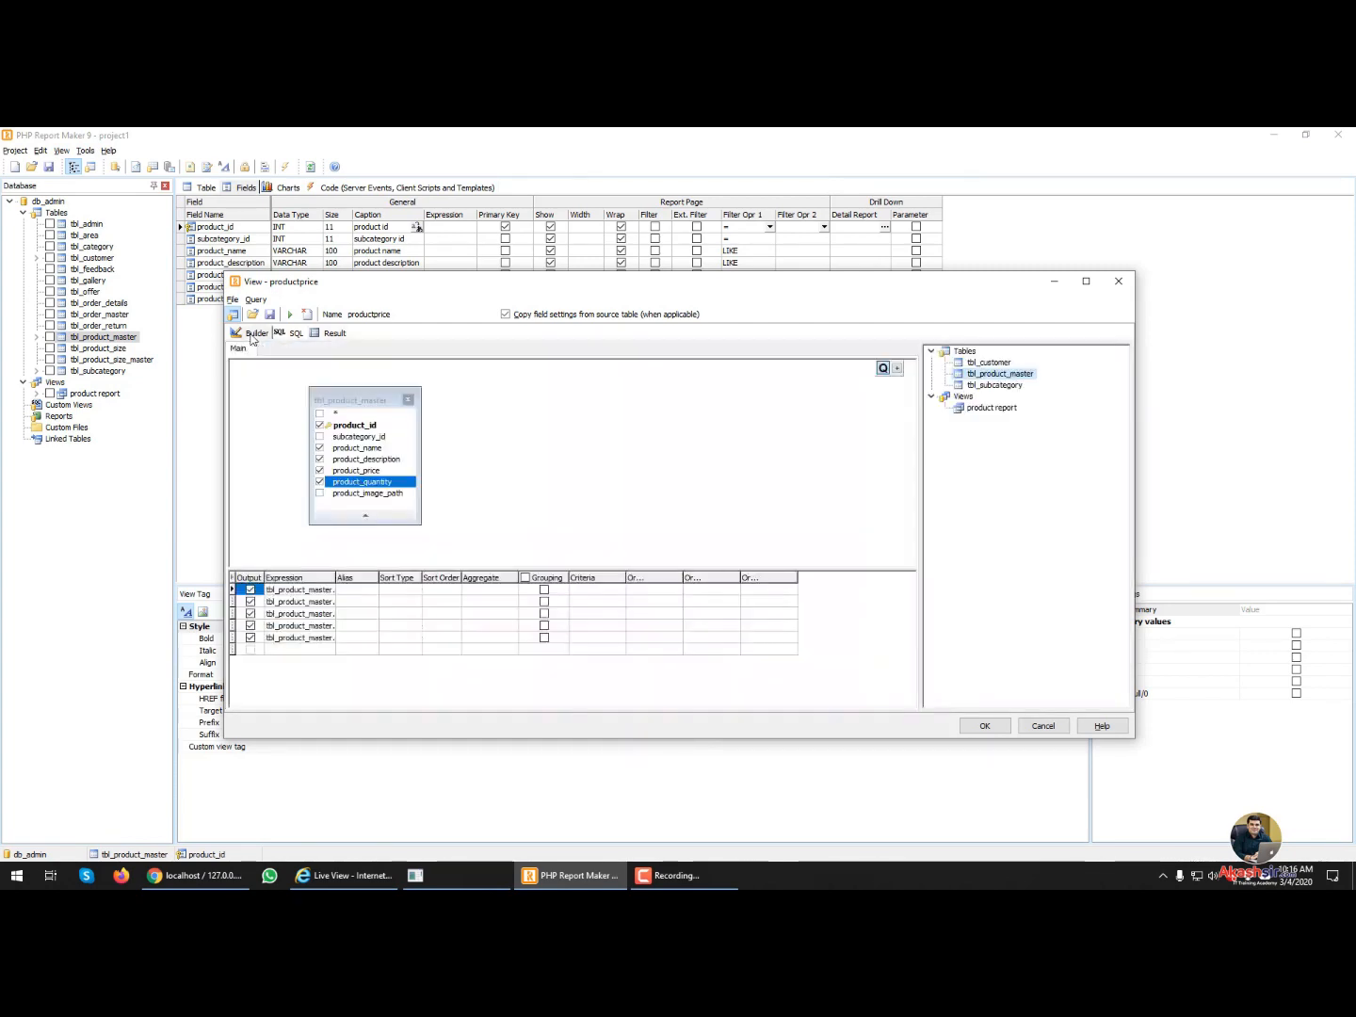
pyautogui.click(986, 726)
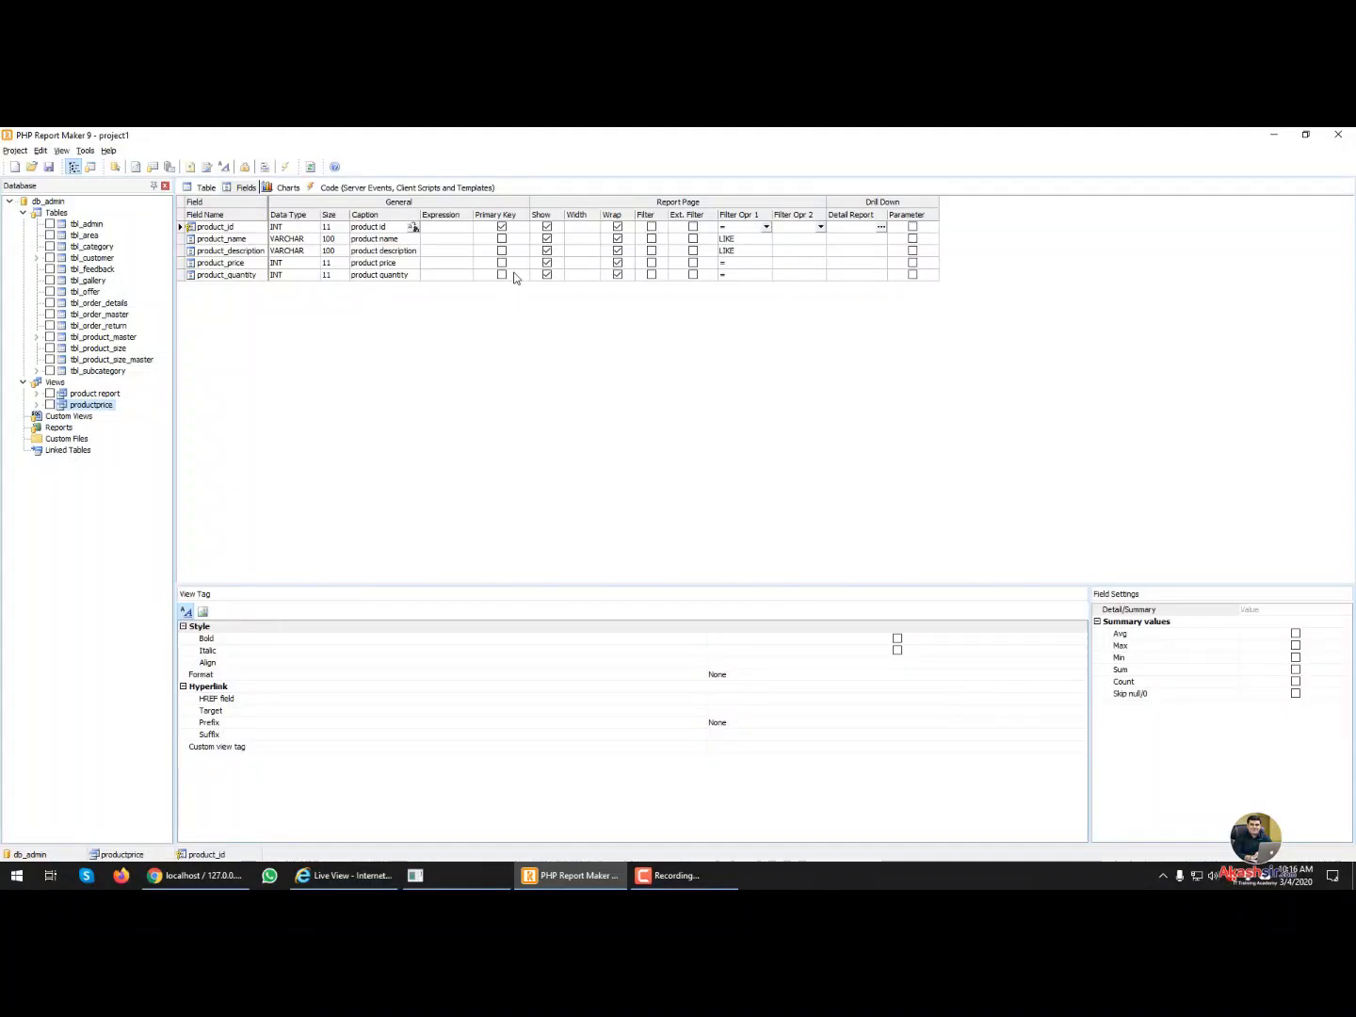
# - Enable Filter and Ext. Filter for product_price, set its first filter operator to > and turn on the Range filter
pyautogui.click(650, 264)
pyautogui.click(693, 263)
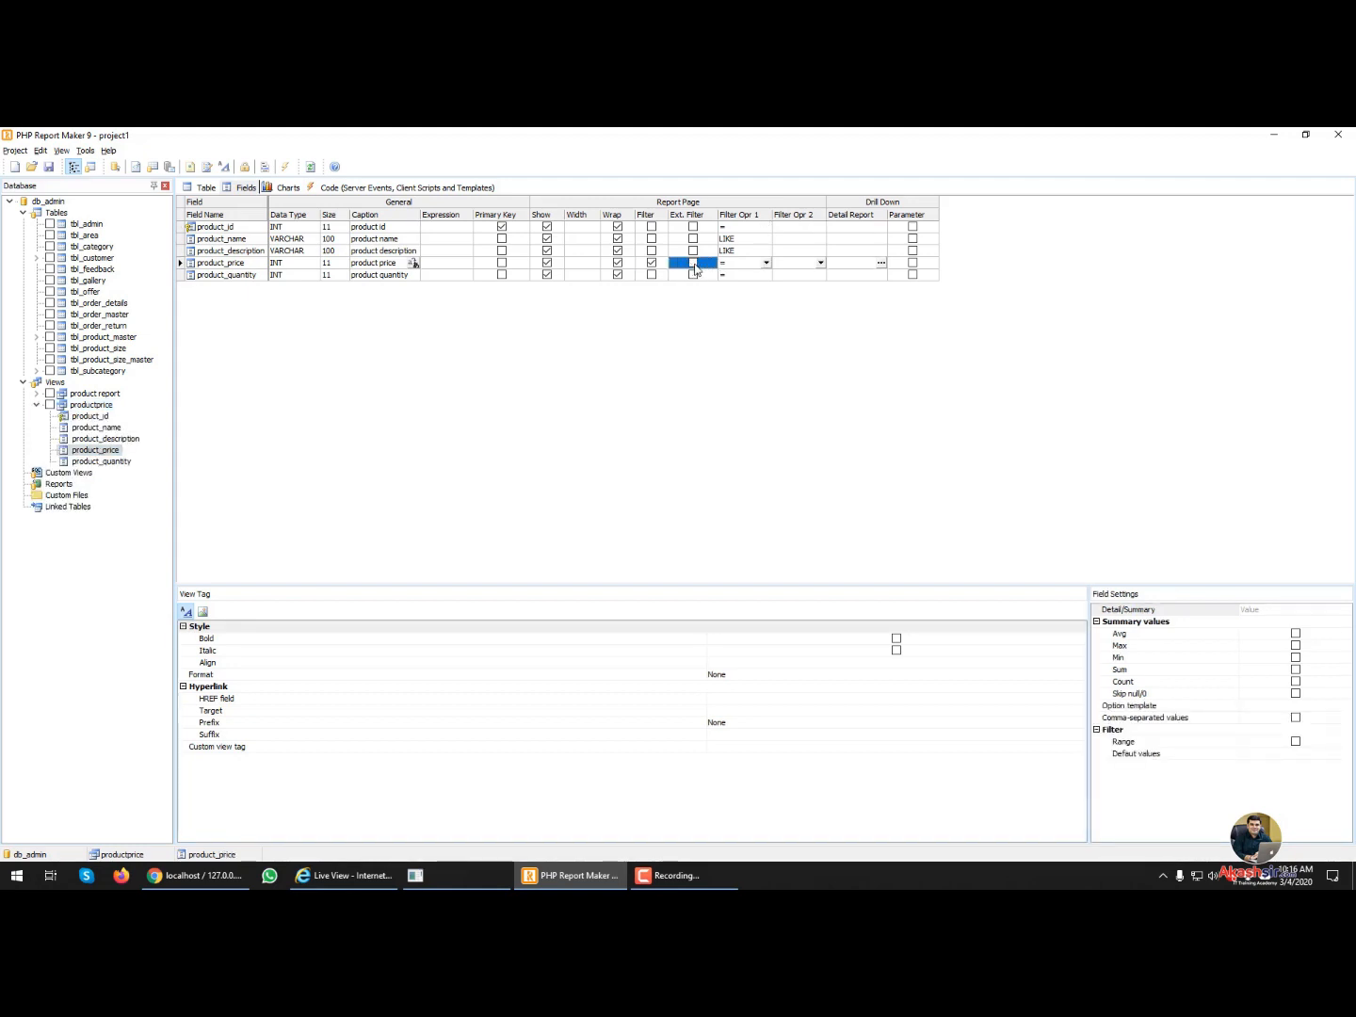
pyautogui.click(768, 266)
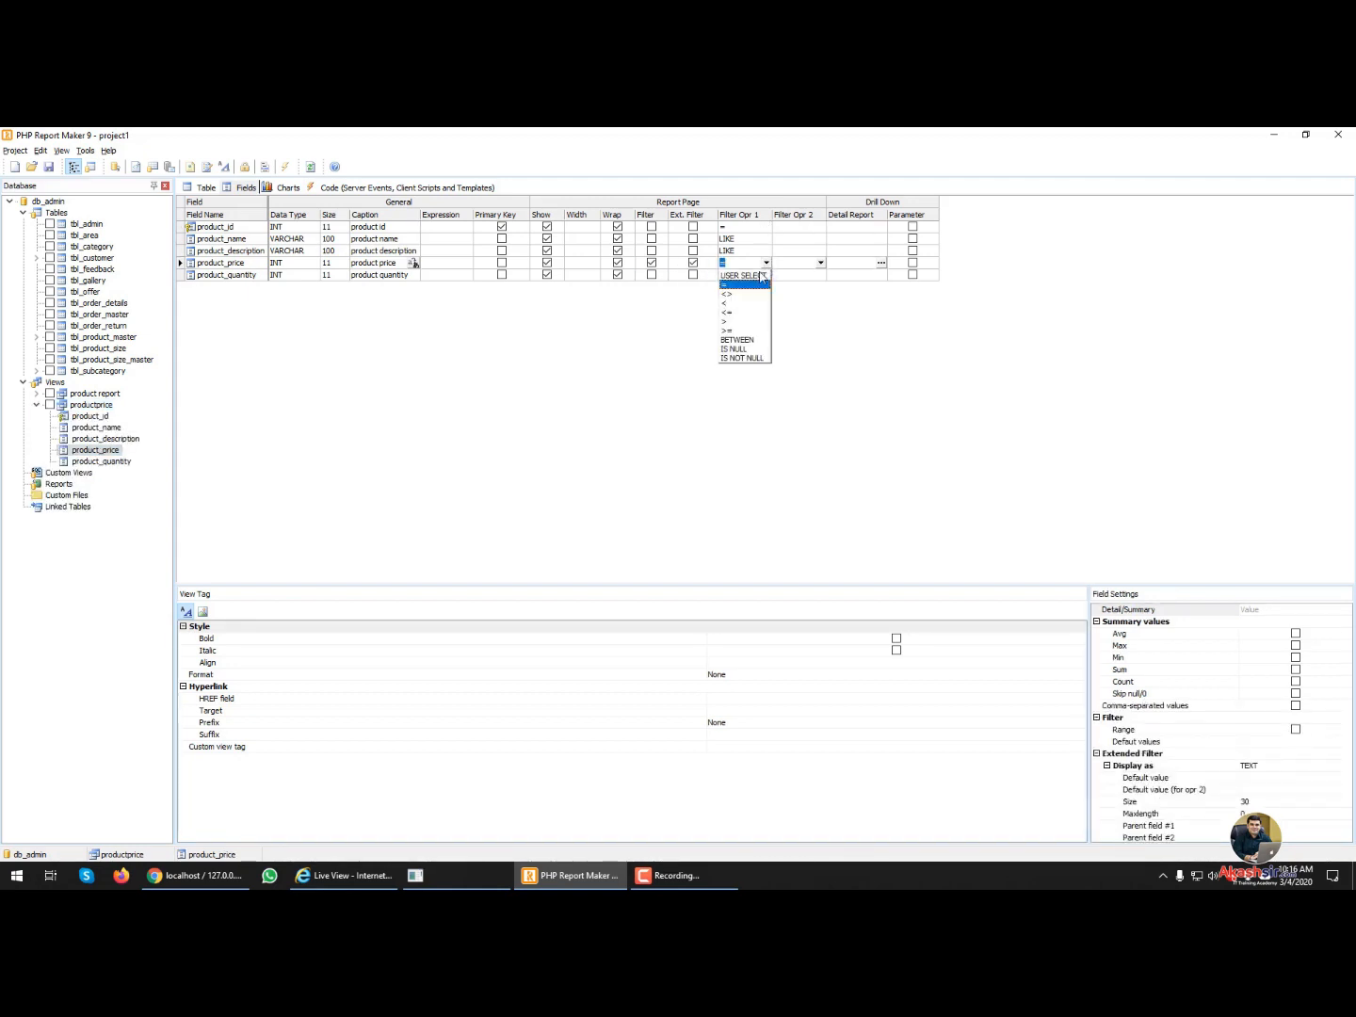
pyautogui.click(733, 321)
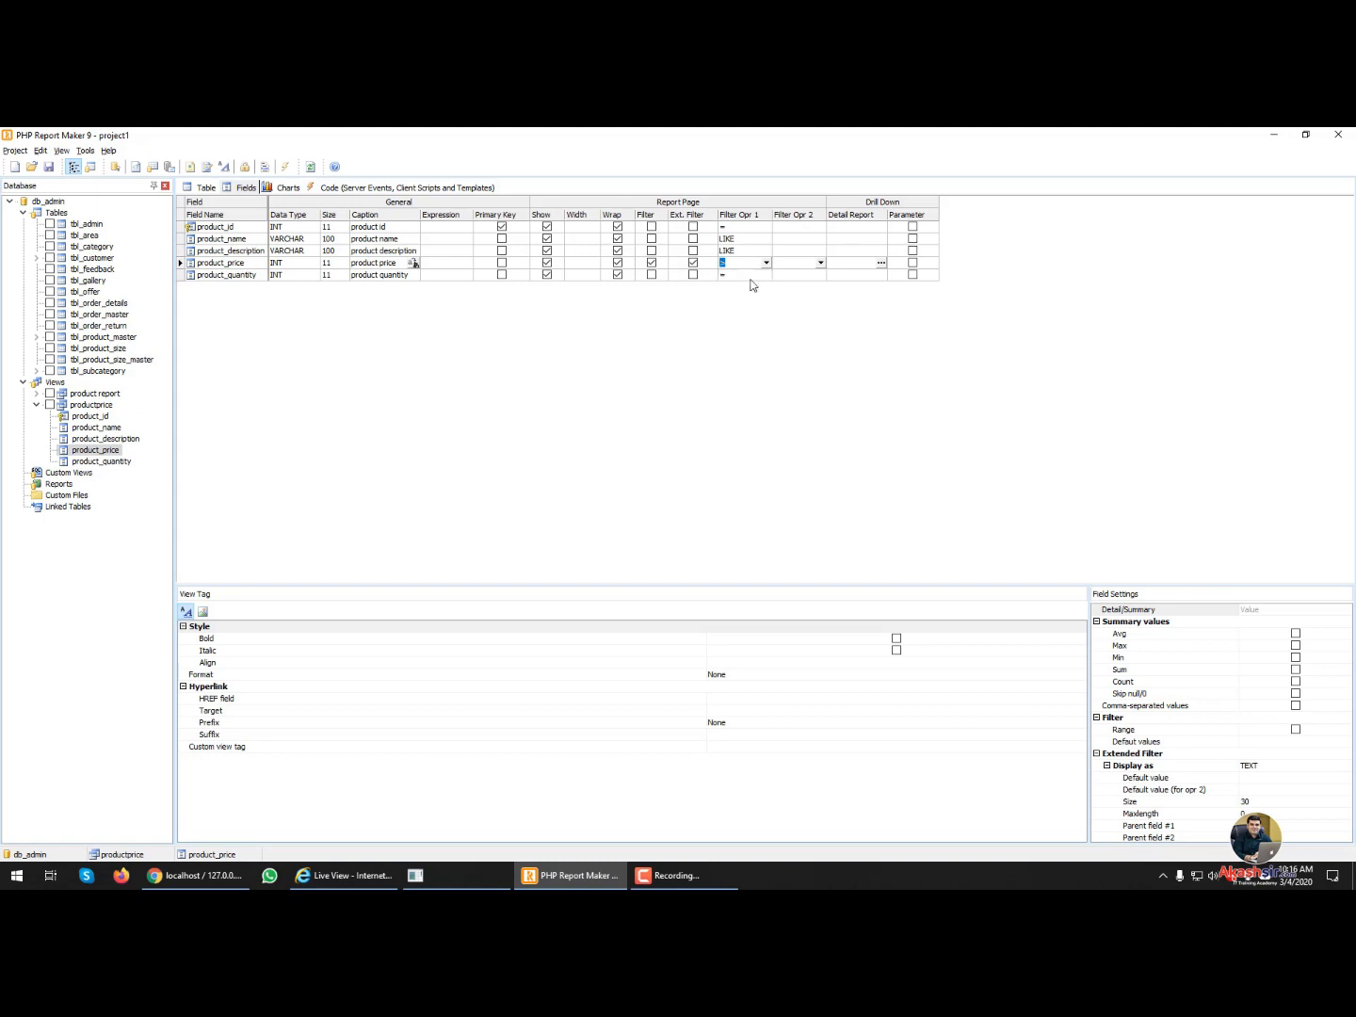
pyautogui.click(1296, 731)
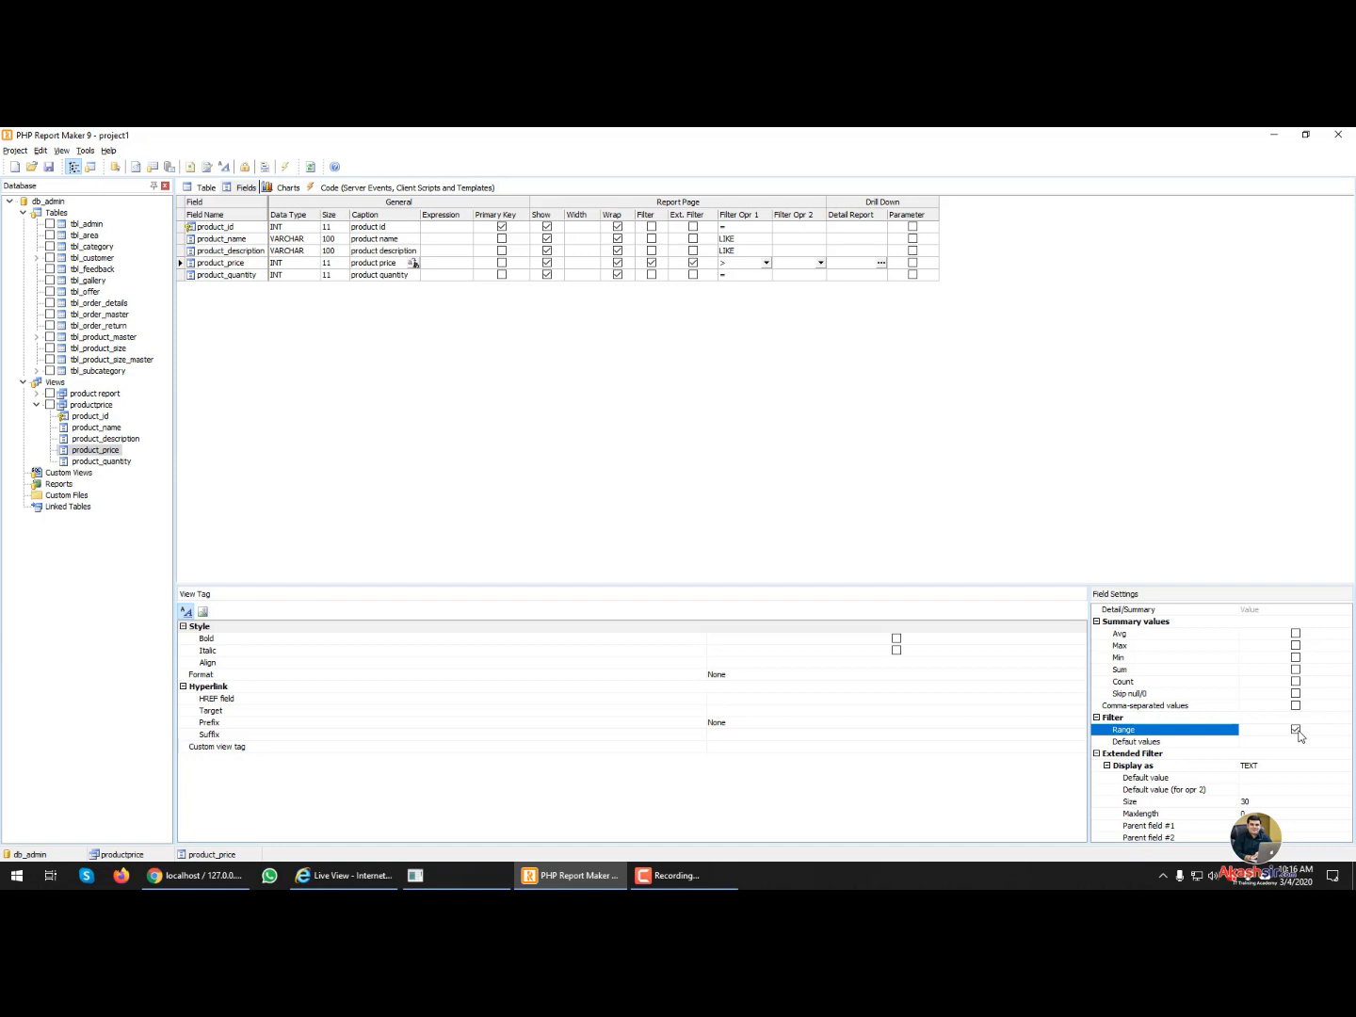
pyautogui.click(196, 415)
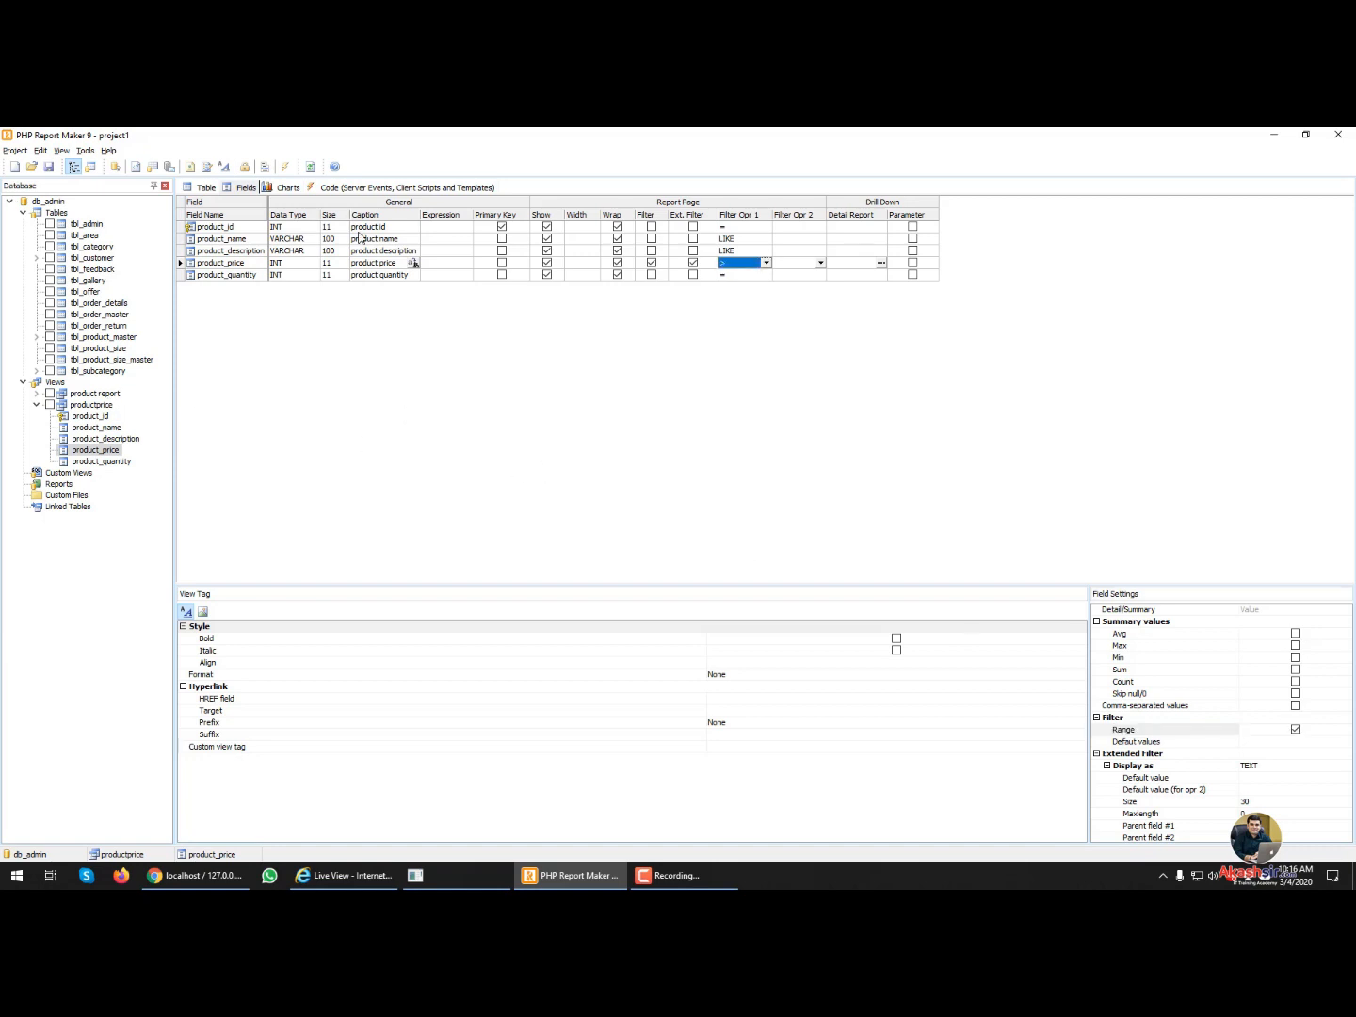
pyautogui.click(278, 189)
pyautogui.click(256, 192)
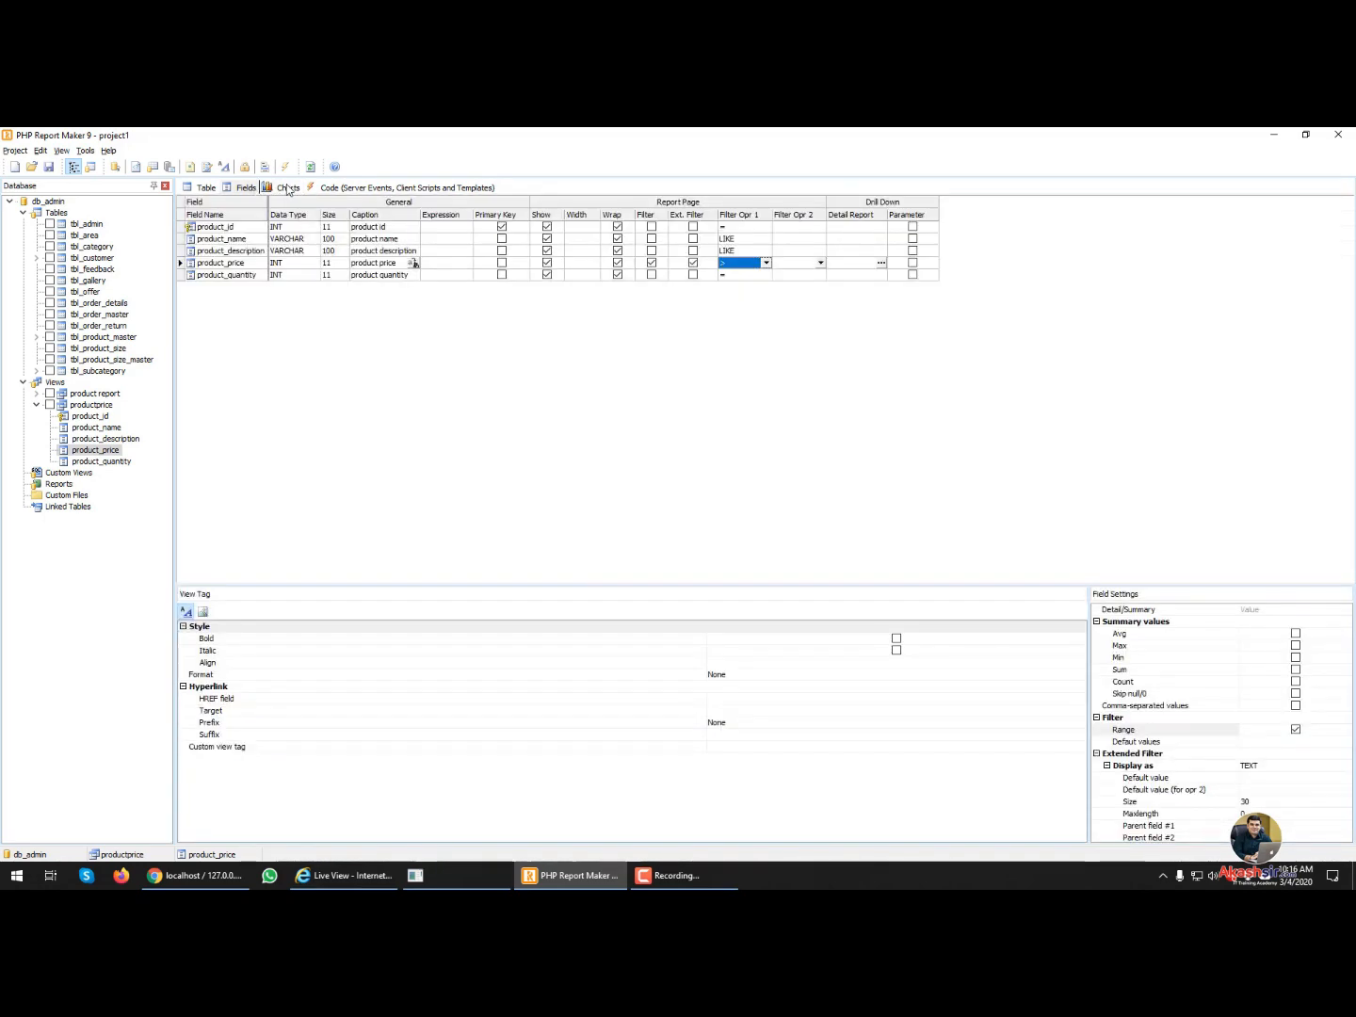
# - Mark the product report and productprice views for generation
pyautogui.click(325, 190)
pyautogui.click(206, 189)
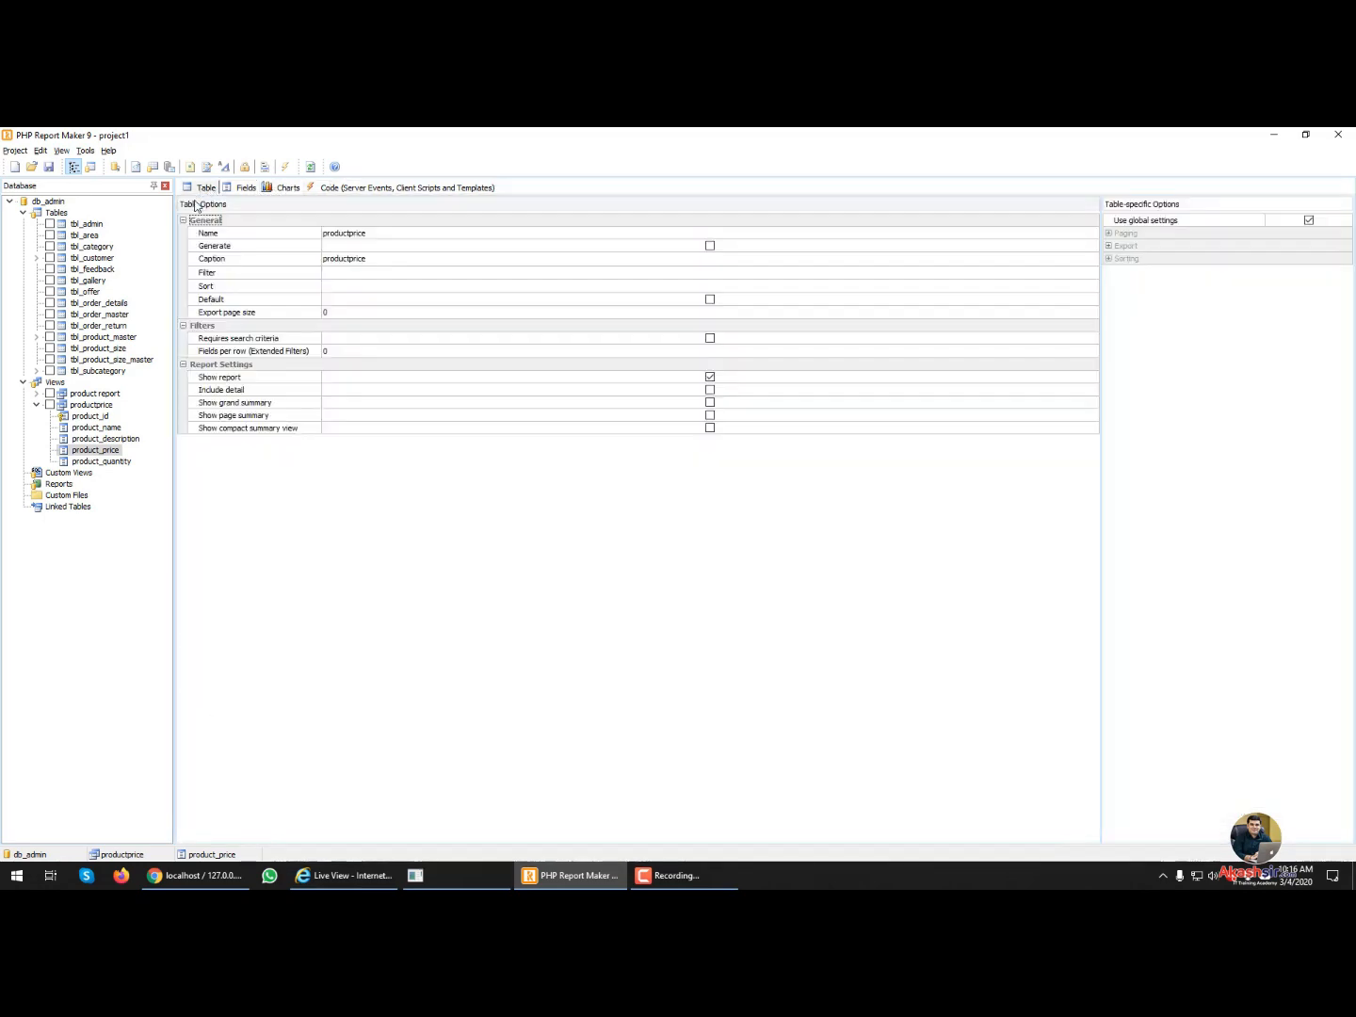
pyautogui.click(50, 394)
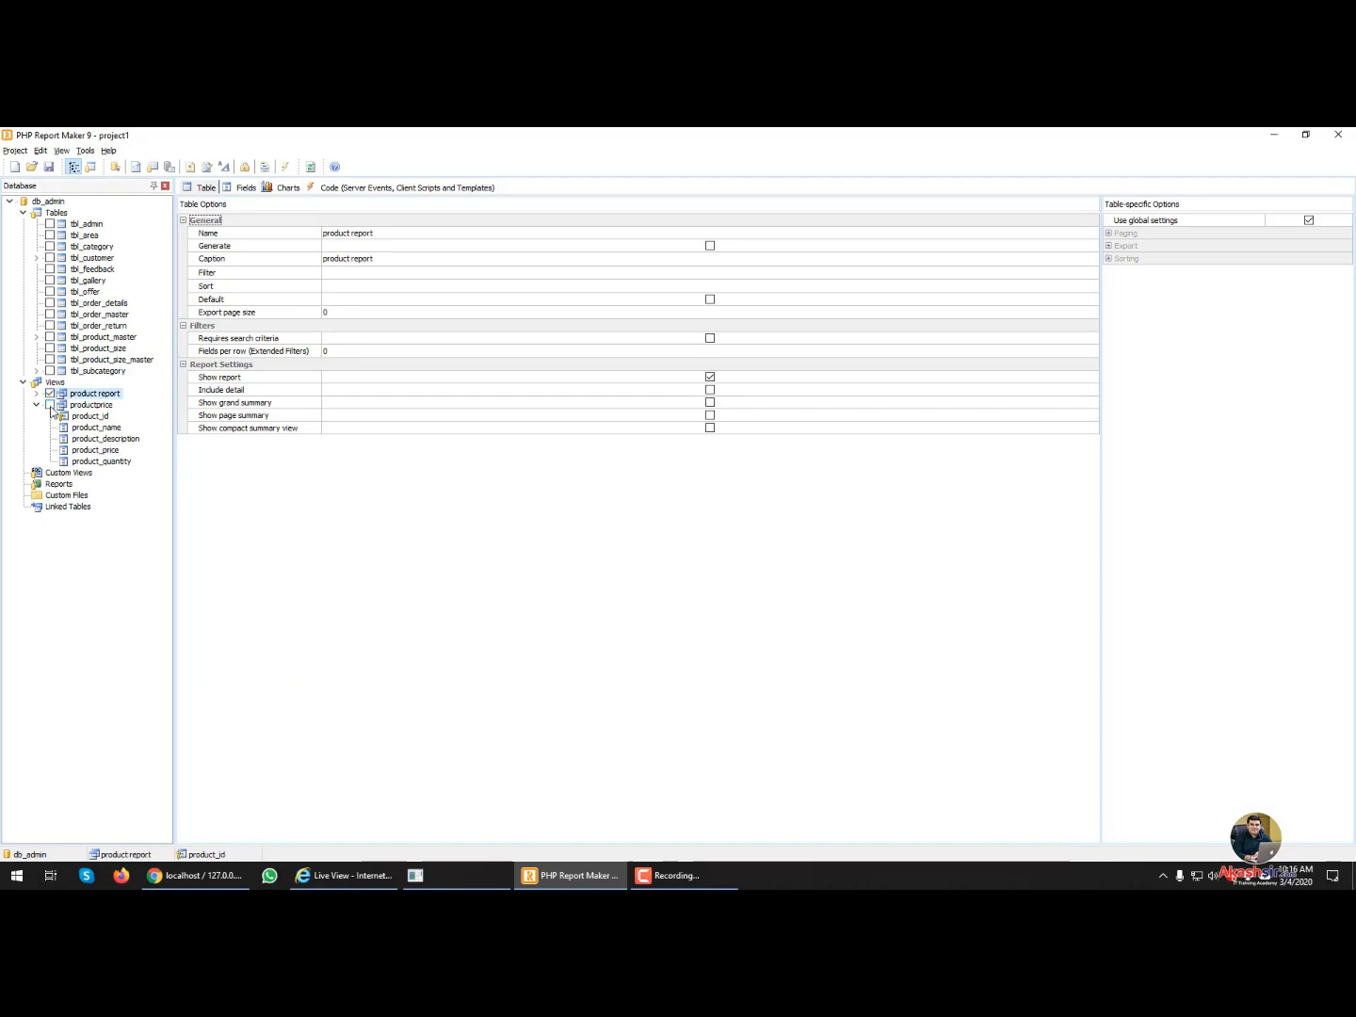
pyautogui.click(50, 405)
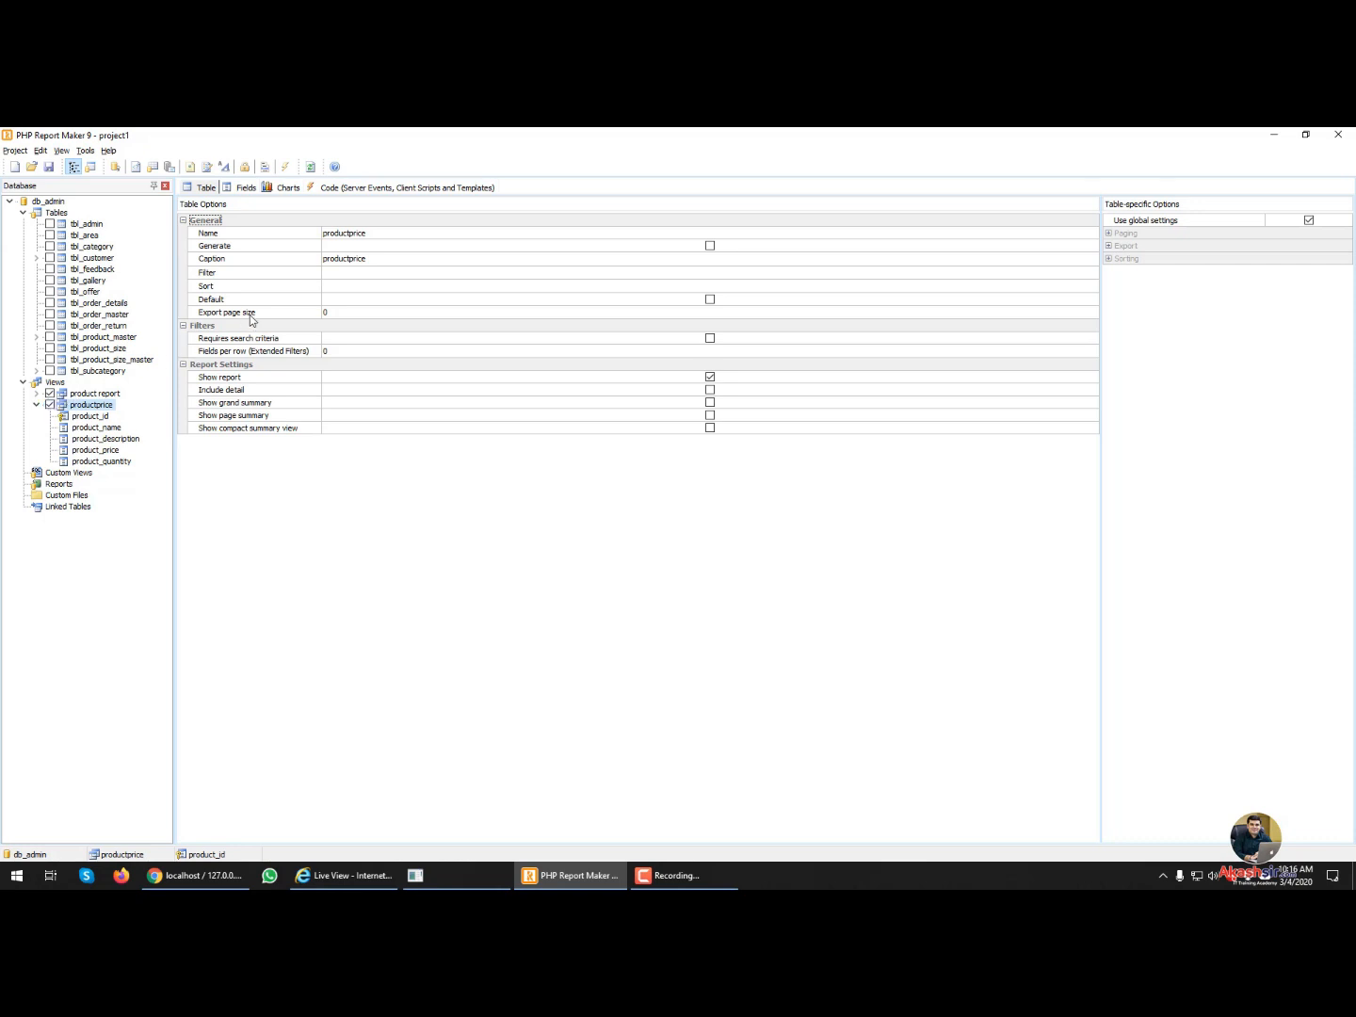
pyautogui.click(336, 188)
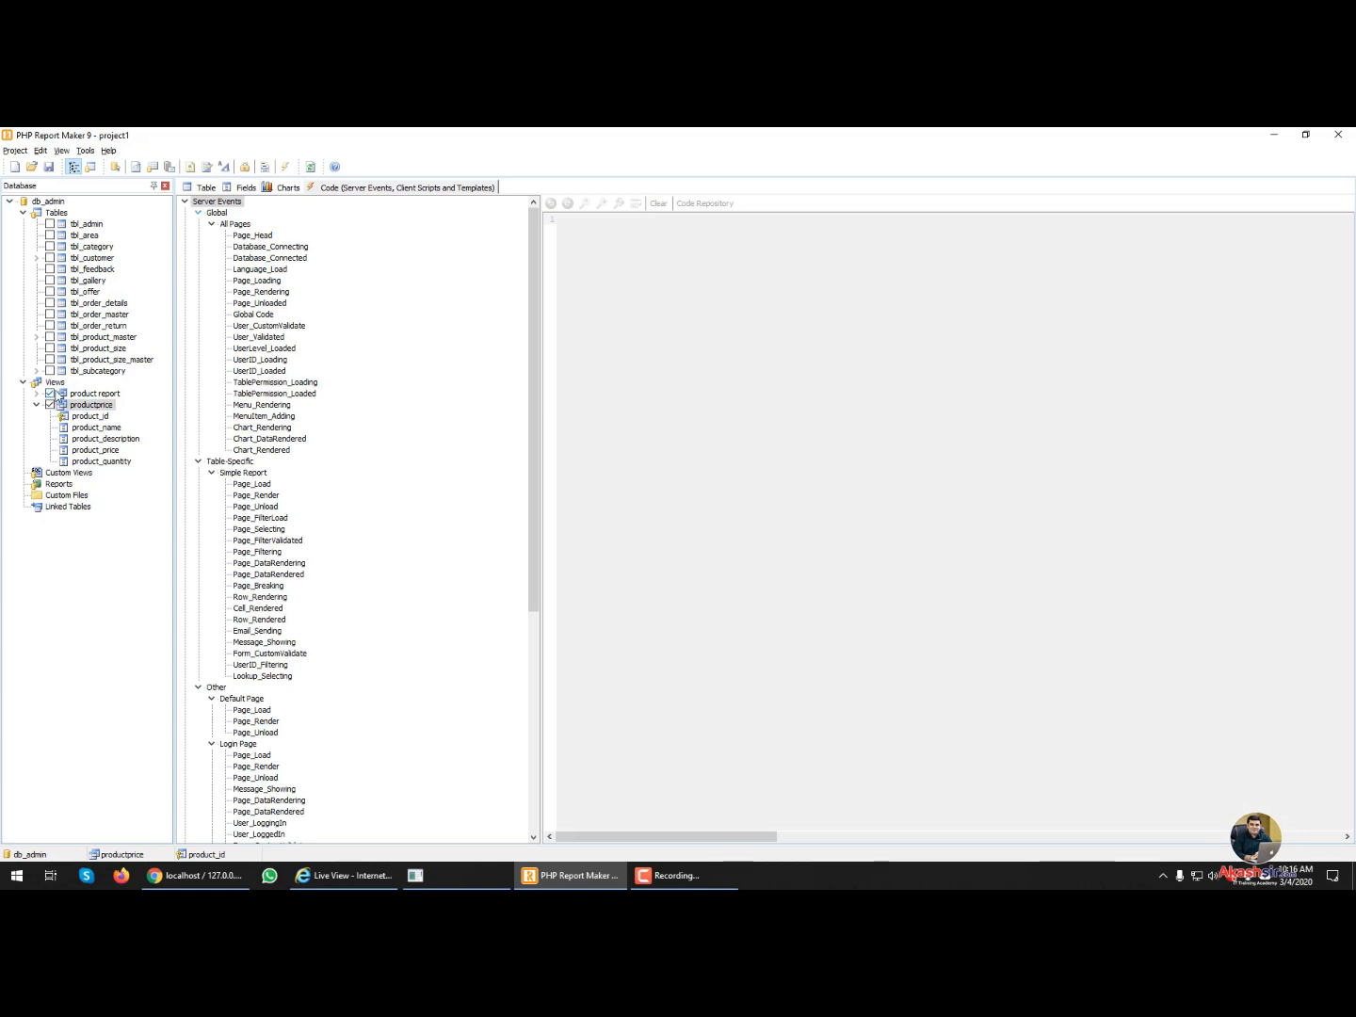
pyautogui.click(218, 188)
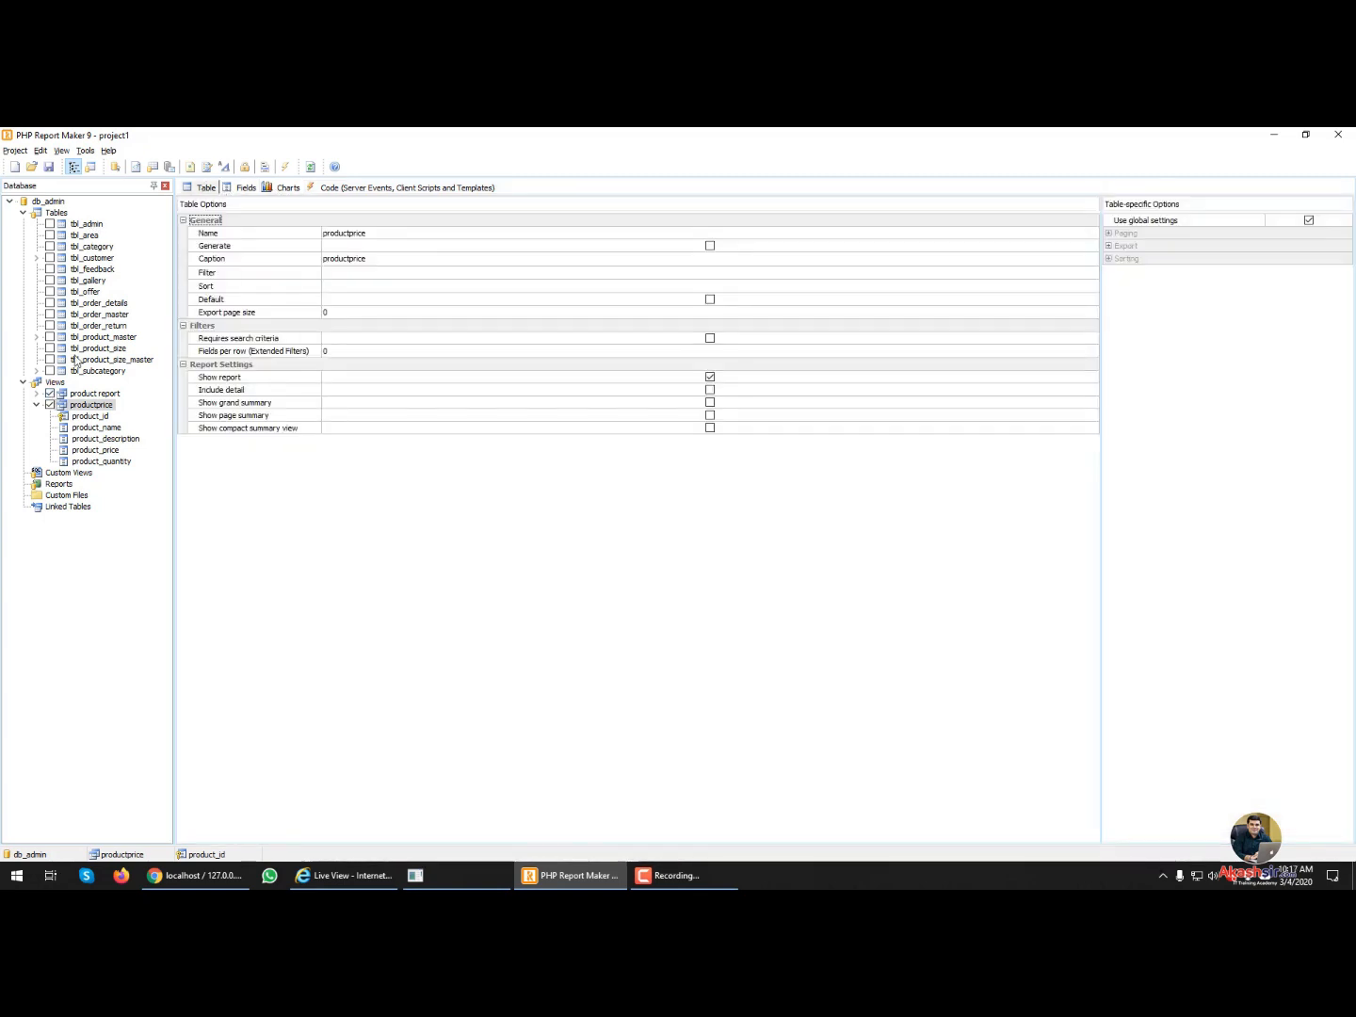
# - Open the db_admin project settings and review its database connection, general PHP options and available default date formats
pyautogui.click(23, 384)
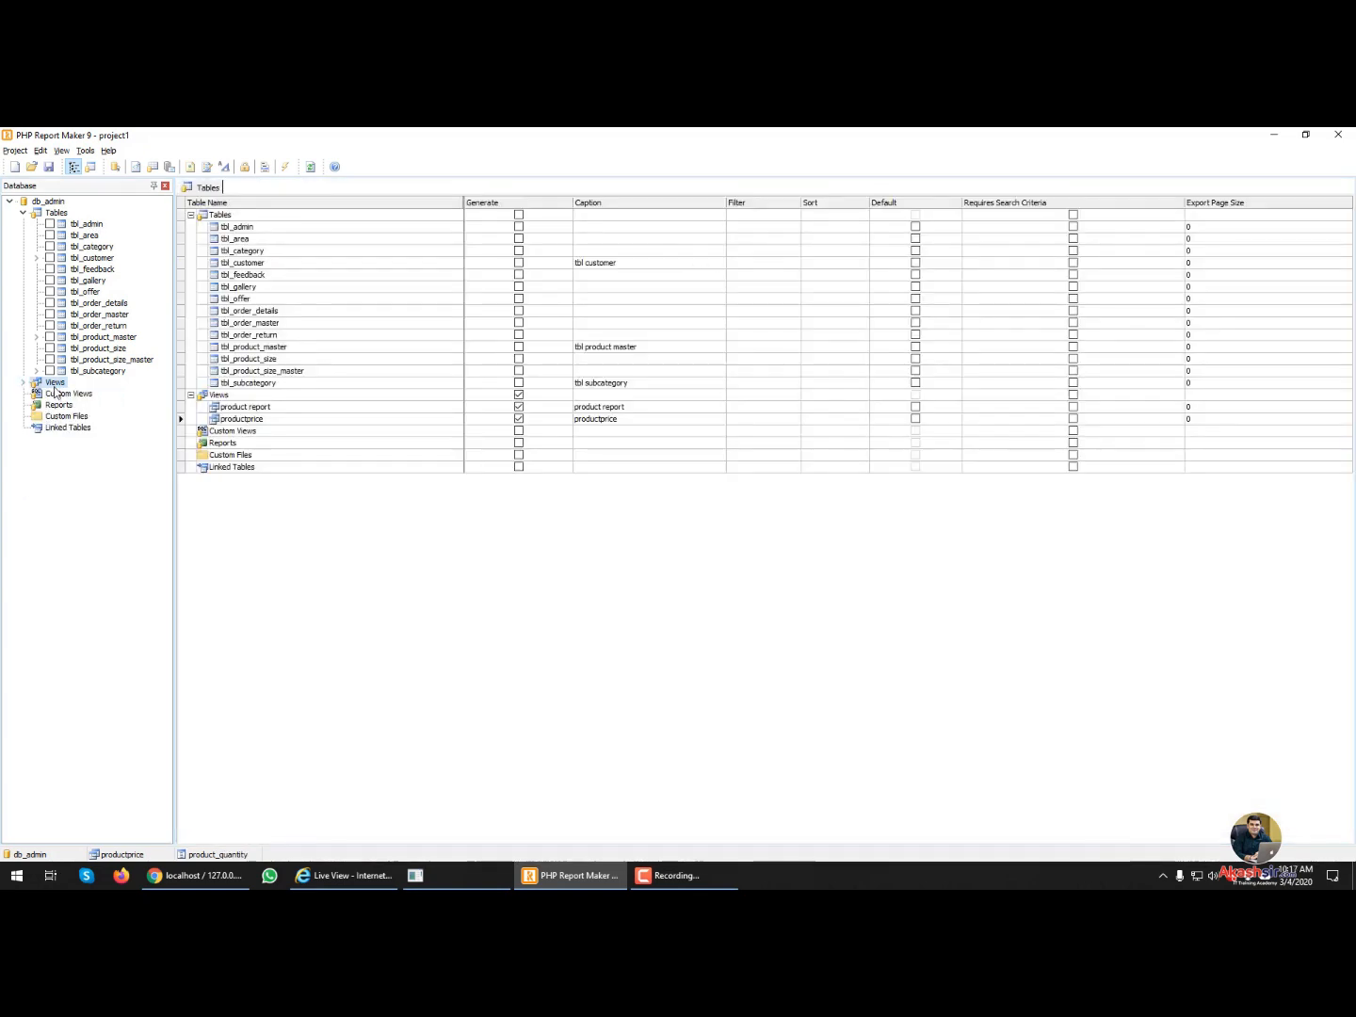
pyautogui.click(49, 201)
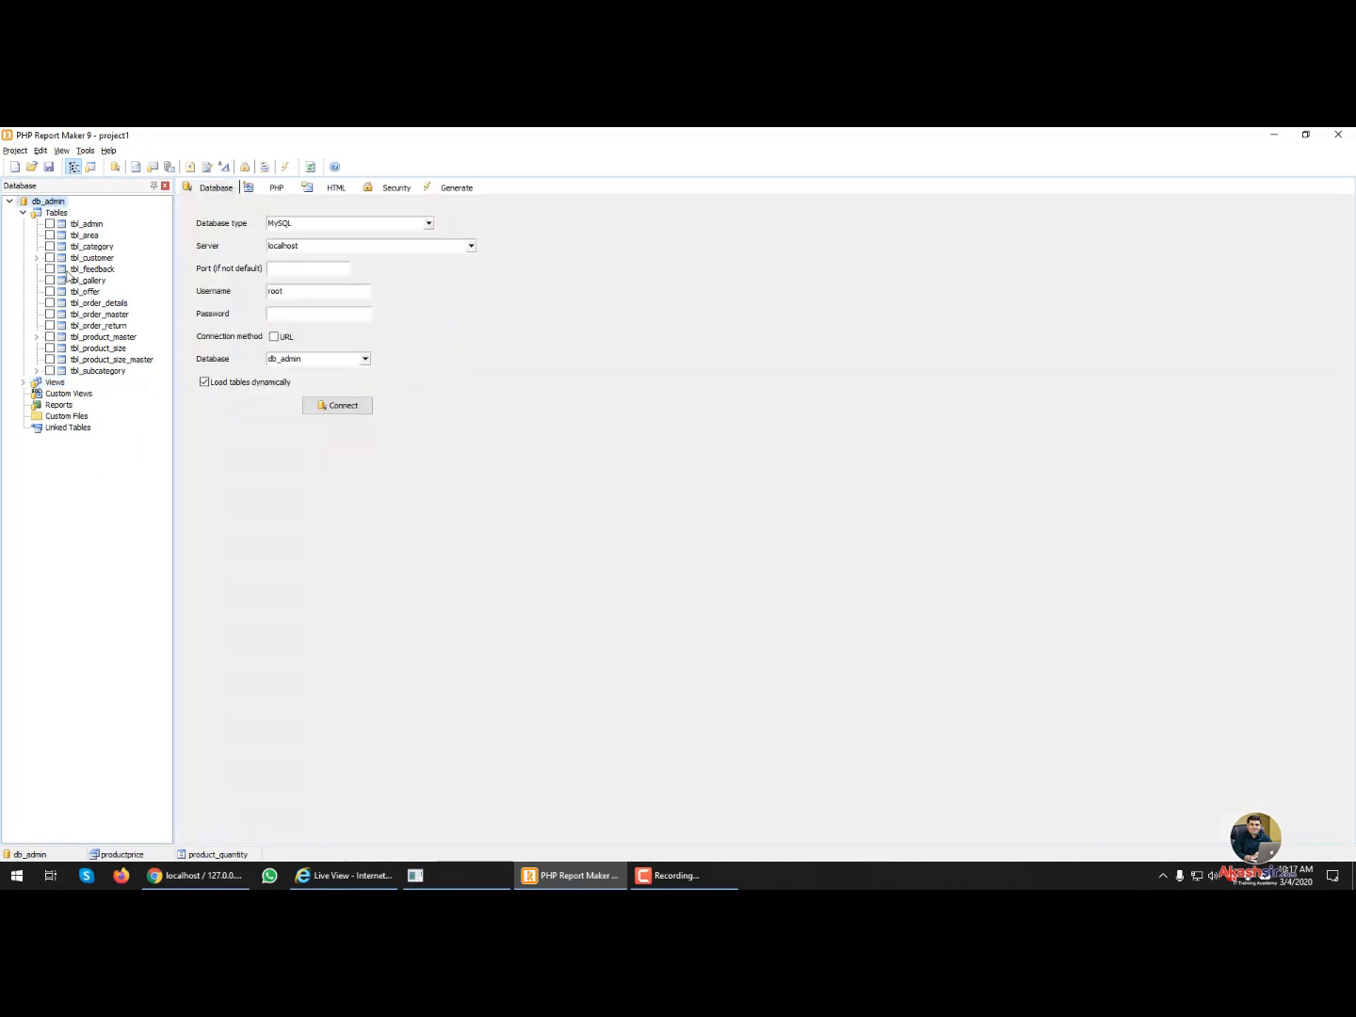
pyautogui.click(21, 383)
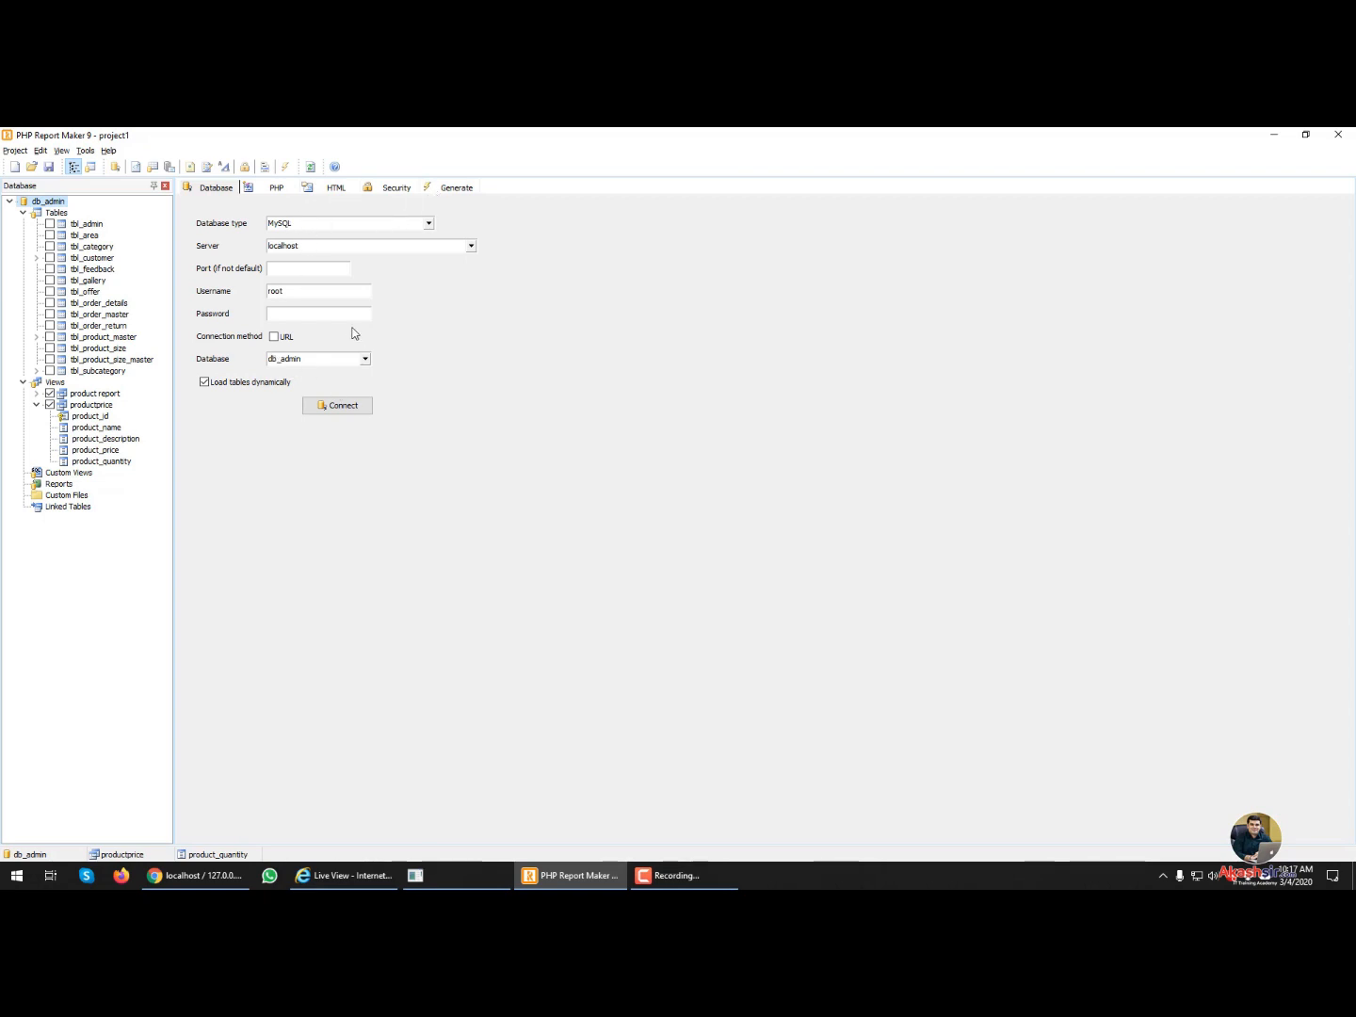
pyautogui.click(275, 188)
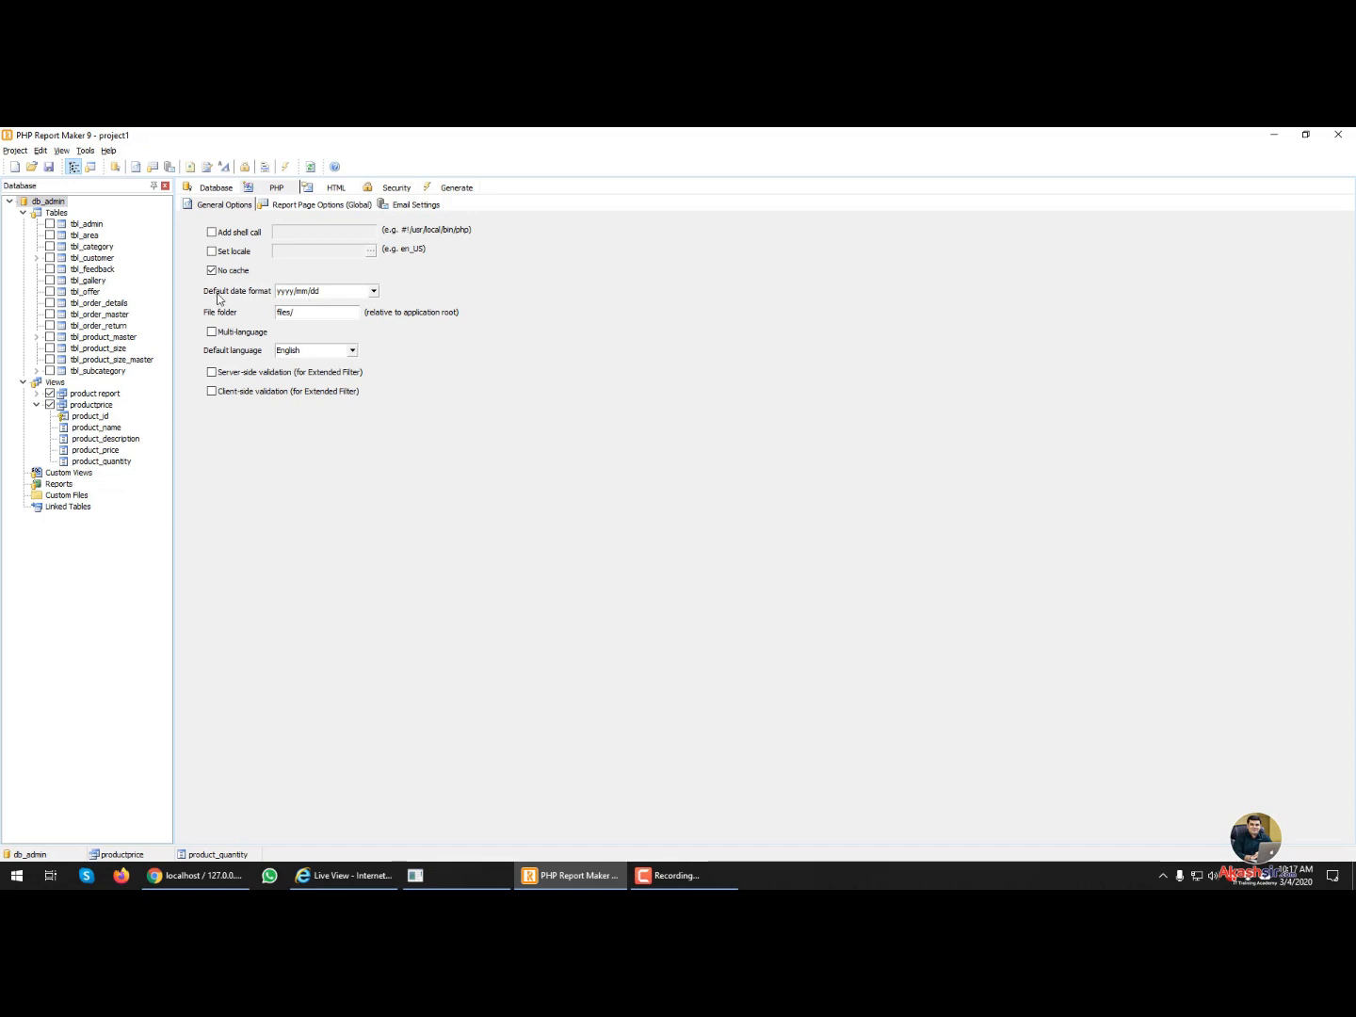
pyautogui.click(373, 292)
pyautogui.click(373, 295)
# - In the global report page options, set the paging section style to NumericPage and the sort type to Multiple column
pyautogui.click(290, 207)
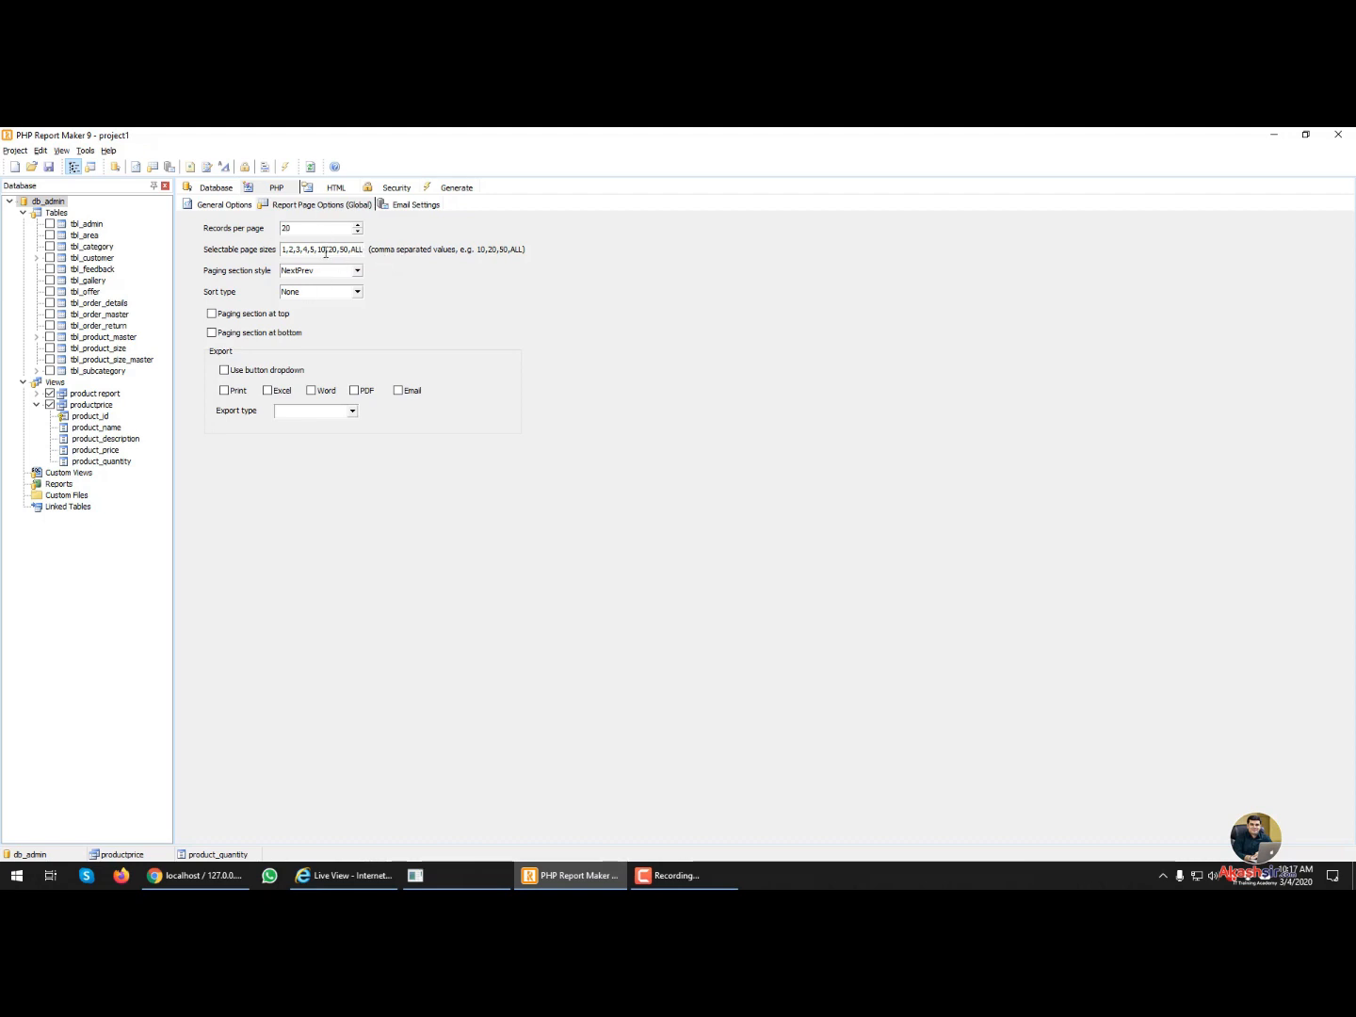
pyautogui.click(358, 271)
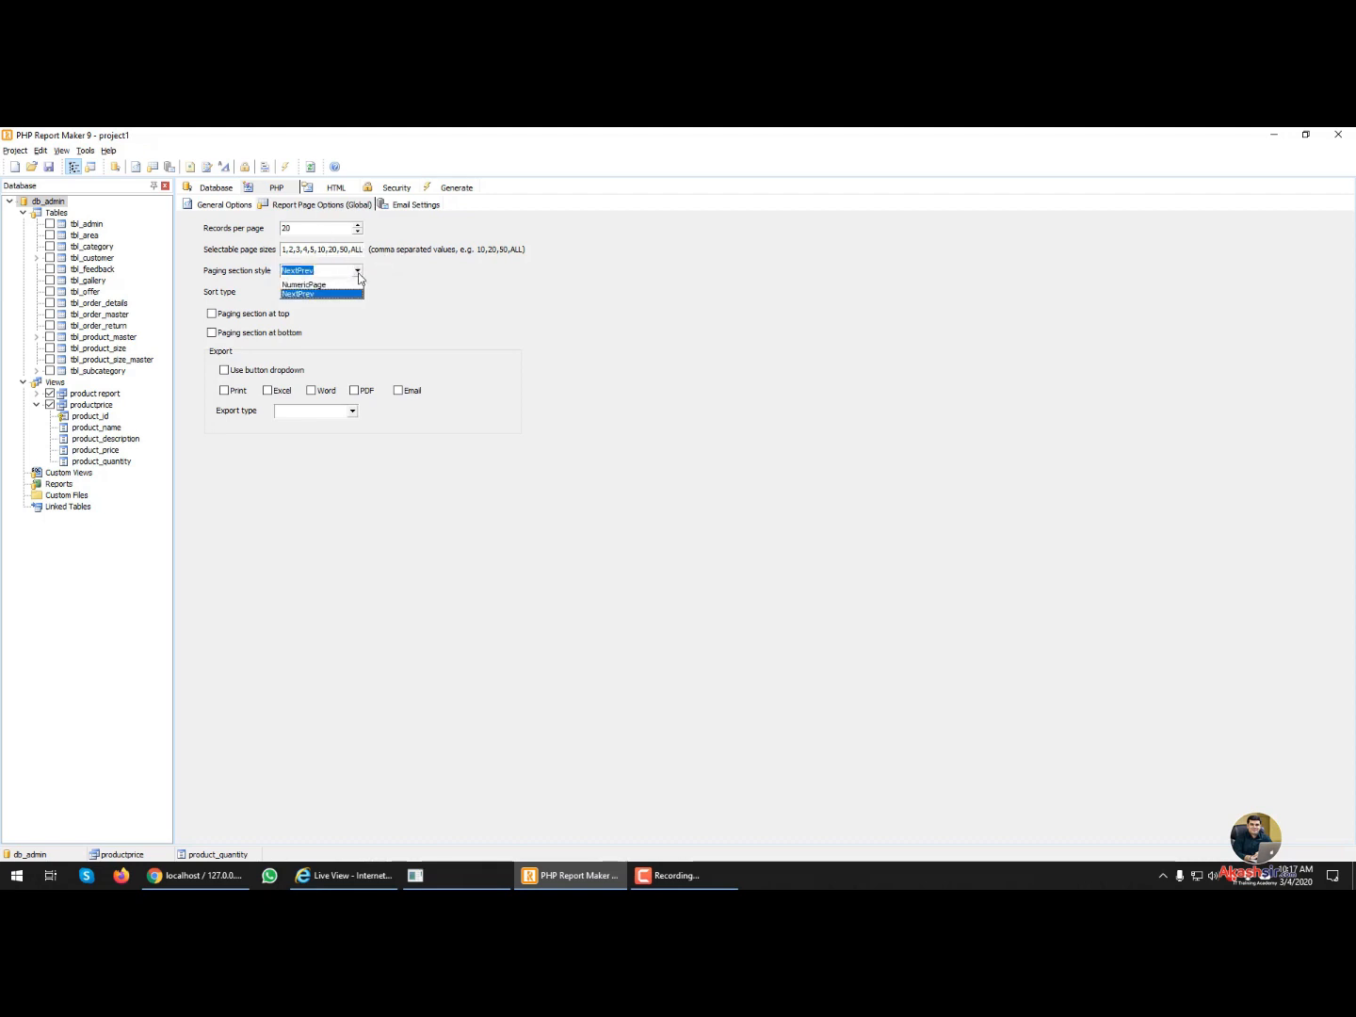
pyautogui.click(358, 285)
pyautogui.click(359, 293)
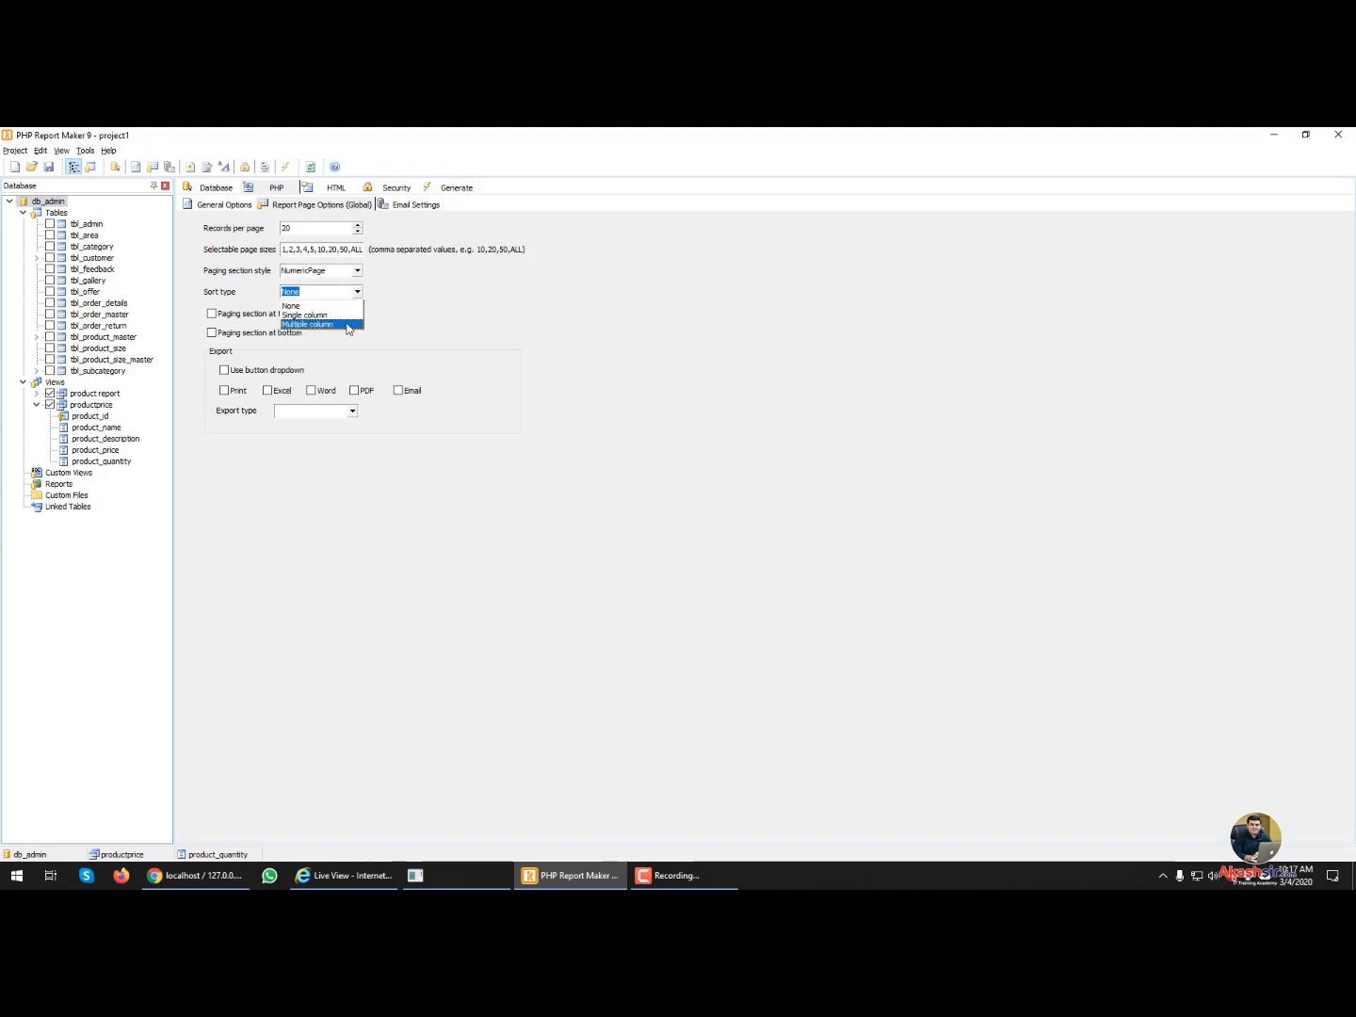
pyautogui.click(354, 325)
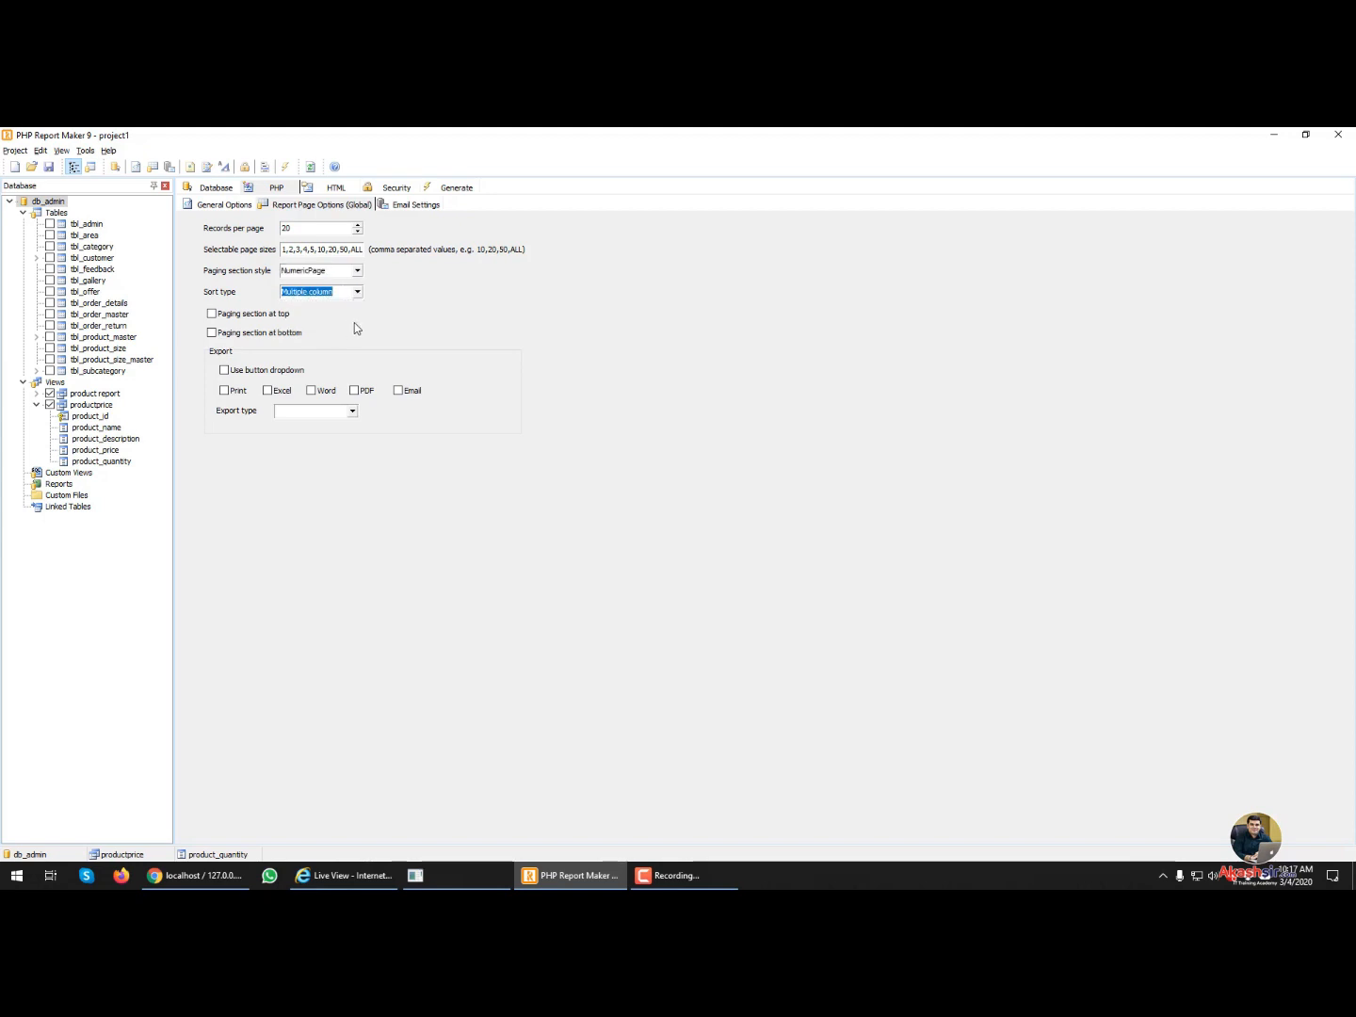
# - Enable Print, Excel and PDF export with the export type All pages, and open the project's HTML settings
pyautogui.click(282, 395)
pyautogui.click(356, 394)
pyautogui.click(678, 525)
pyautogui.click(352, 411)
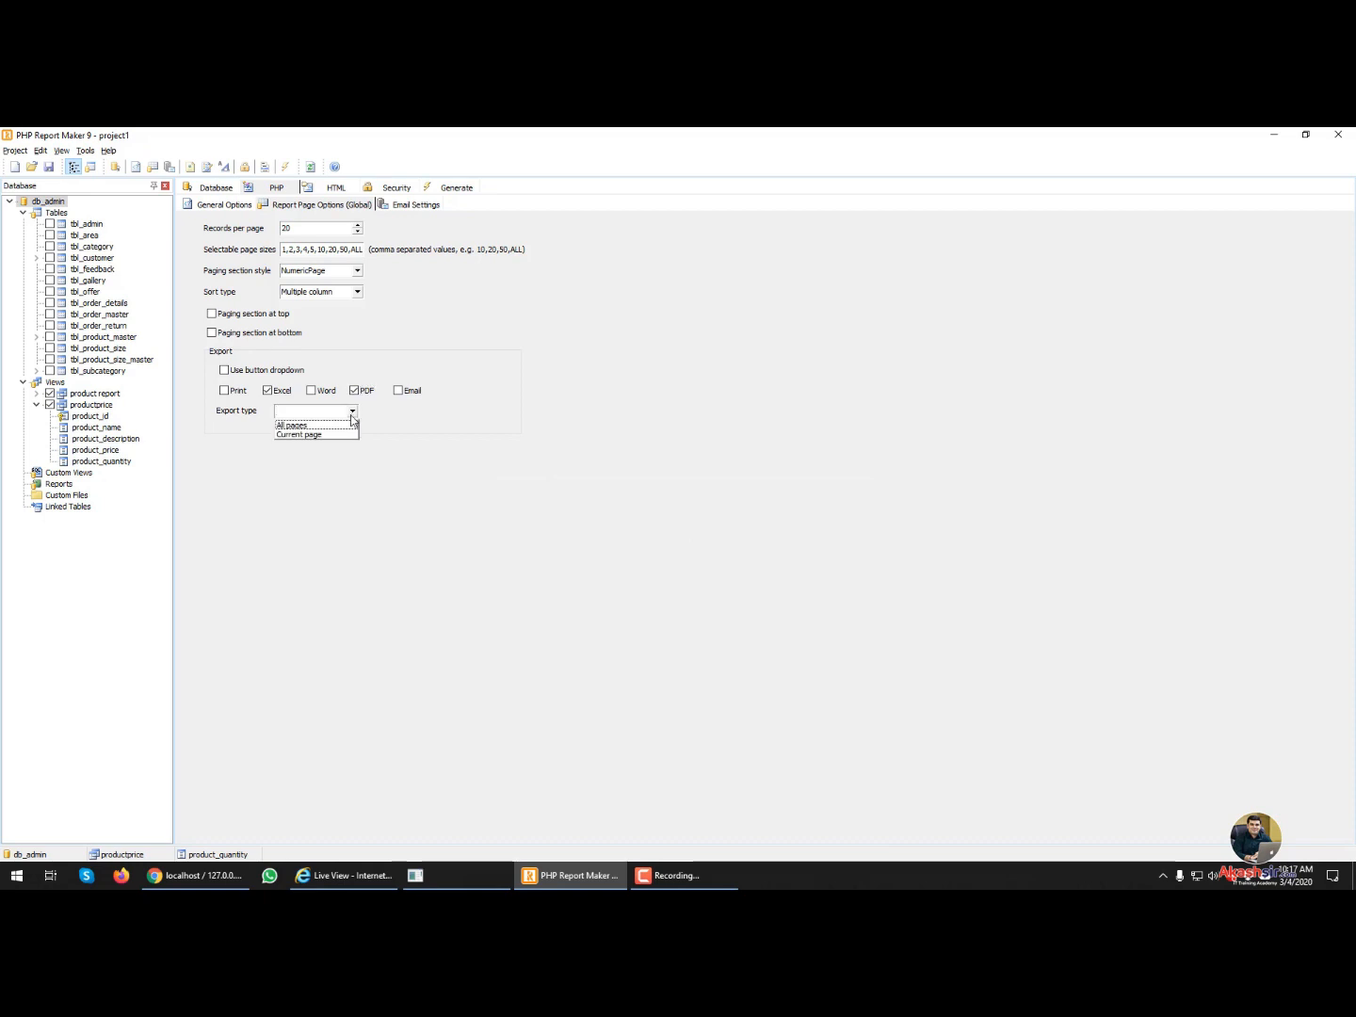
pyautogui.click(337, 425)
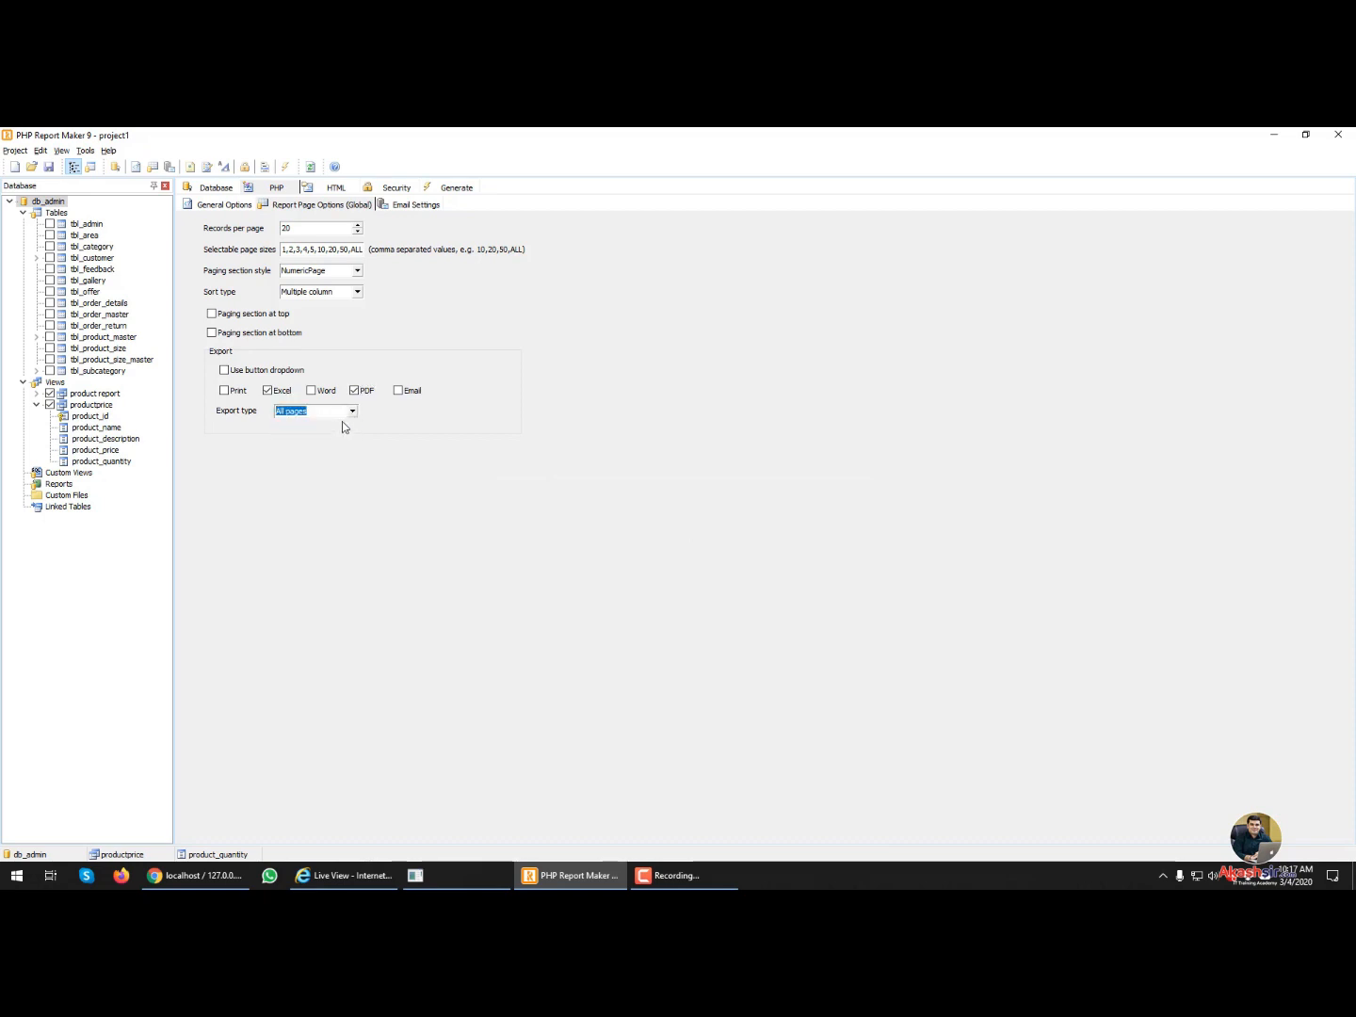
pyautogui.click(225, 391)
pyautogui.click(432, 209)
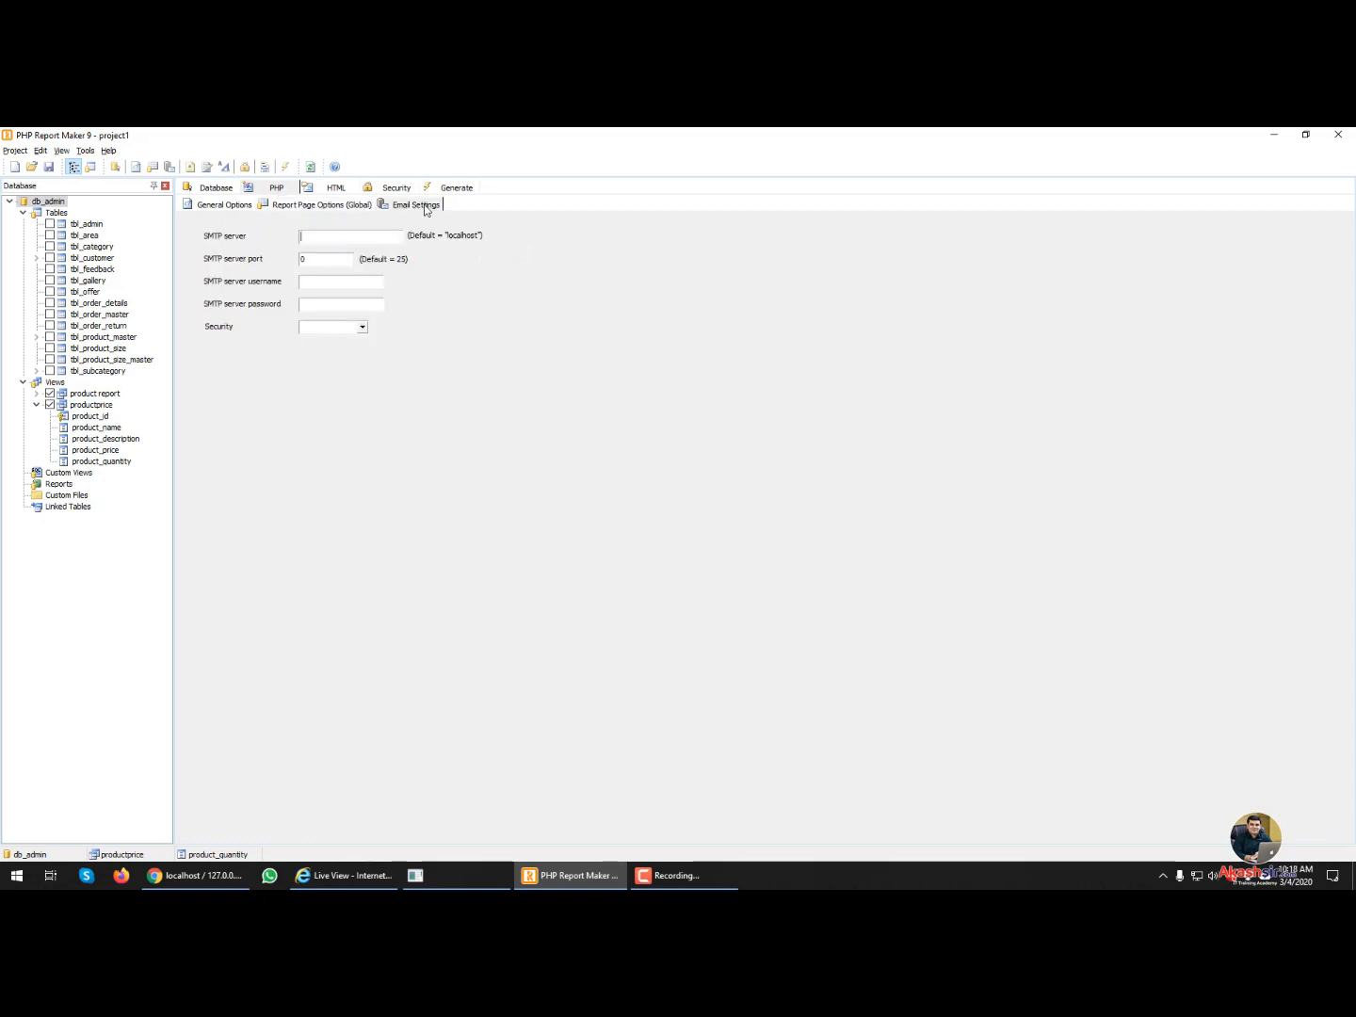
pyautogui.click(324, 189)
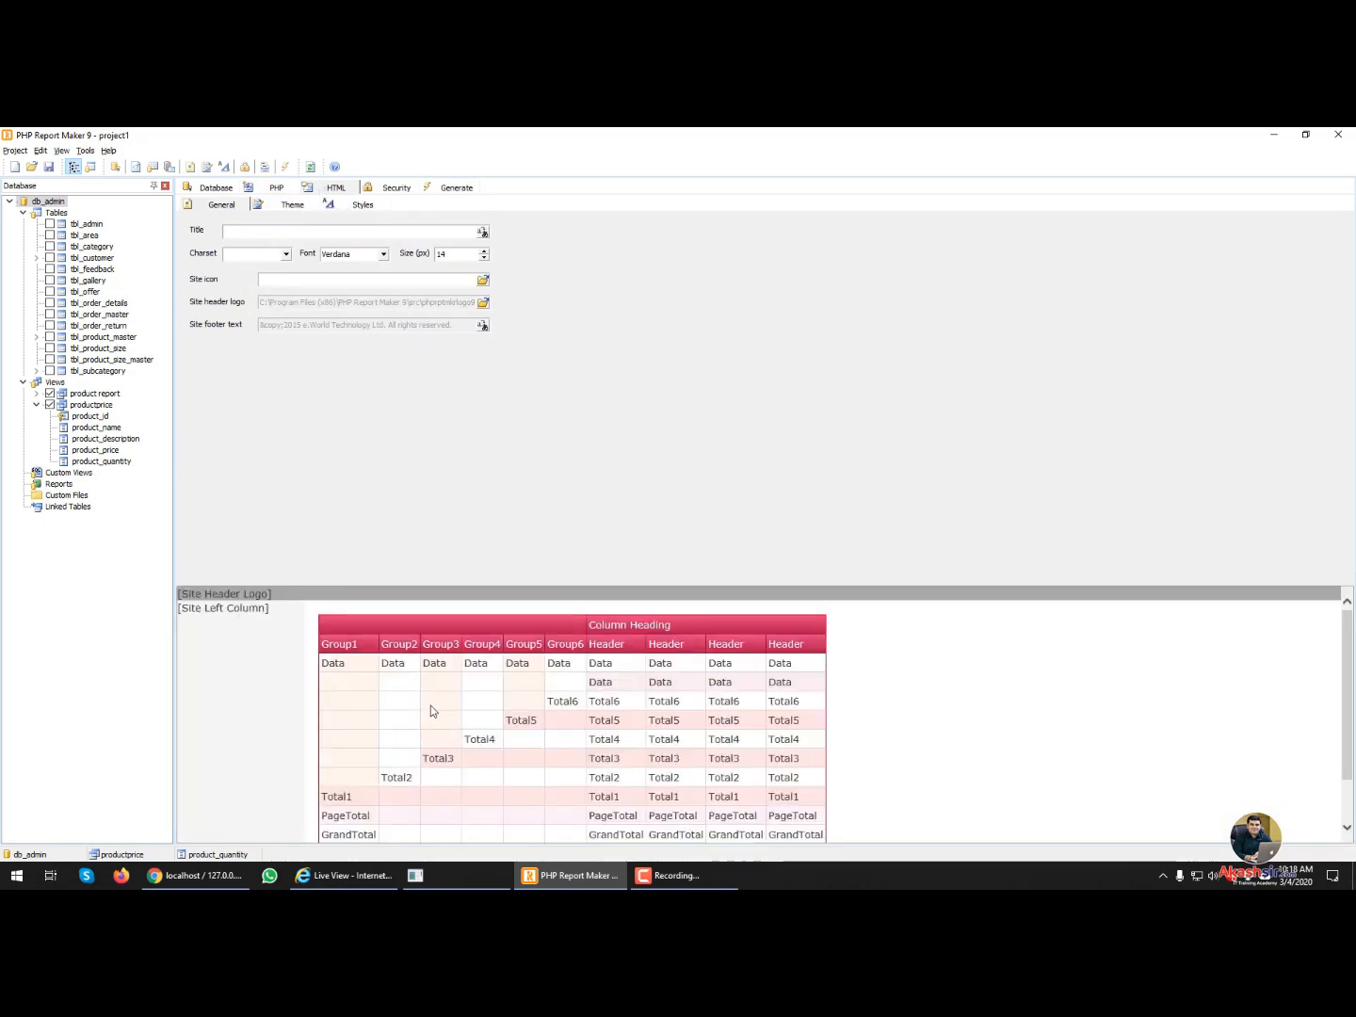
pyautogui.click(483, 281)
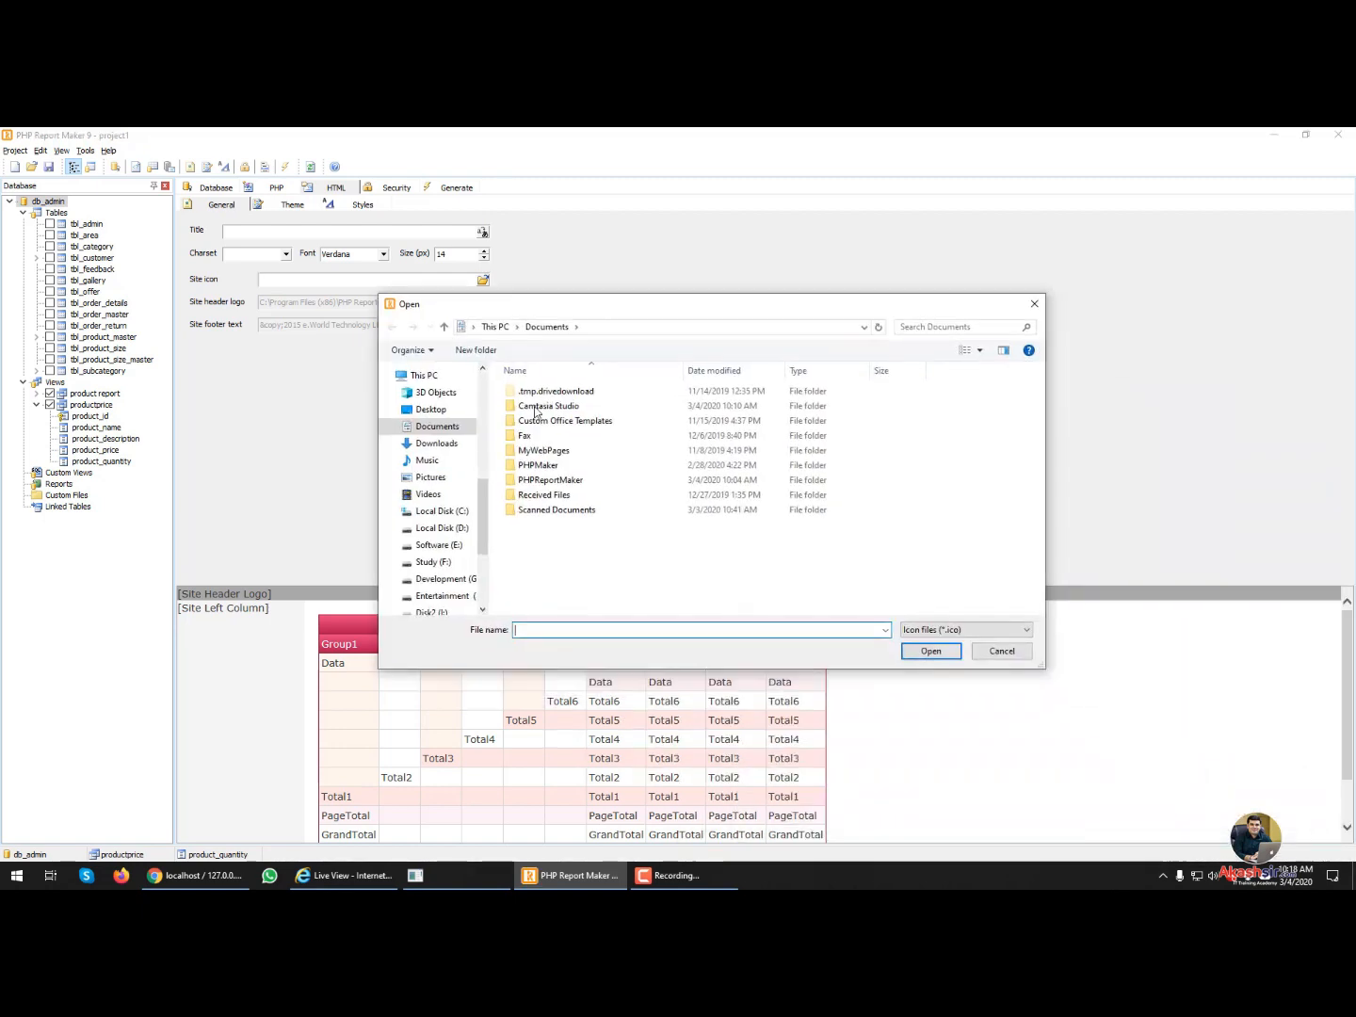
pyautogui.click(431, 477)
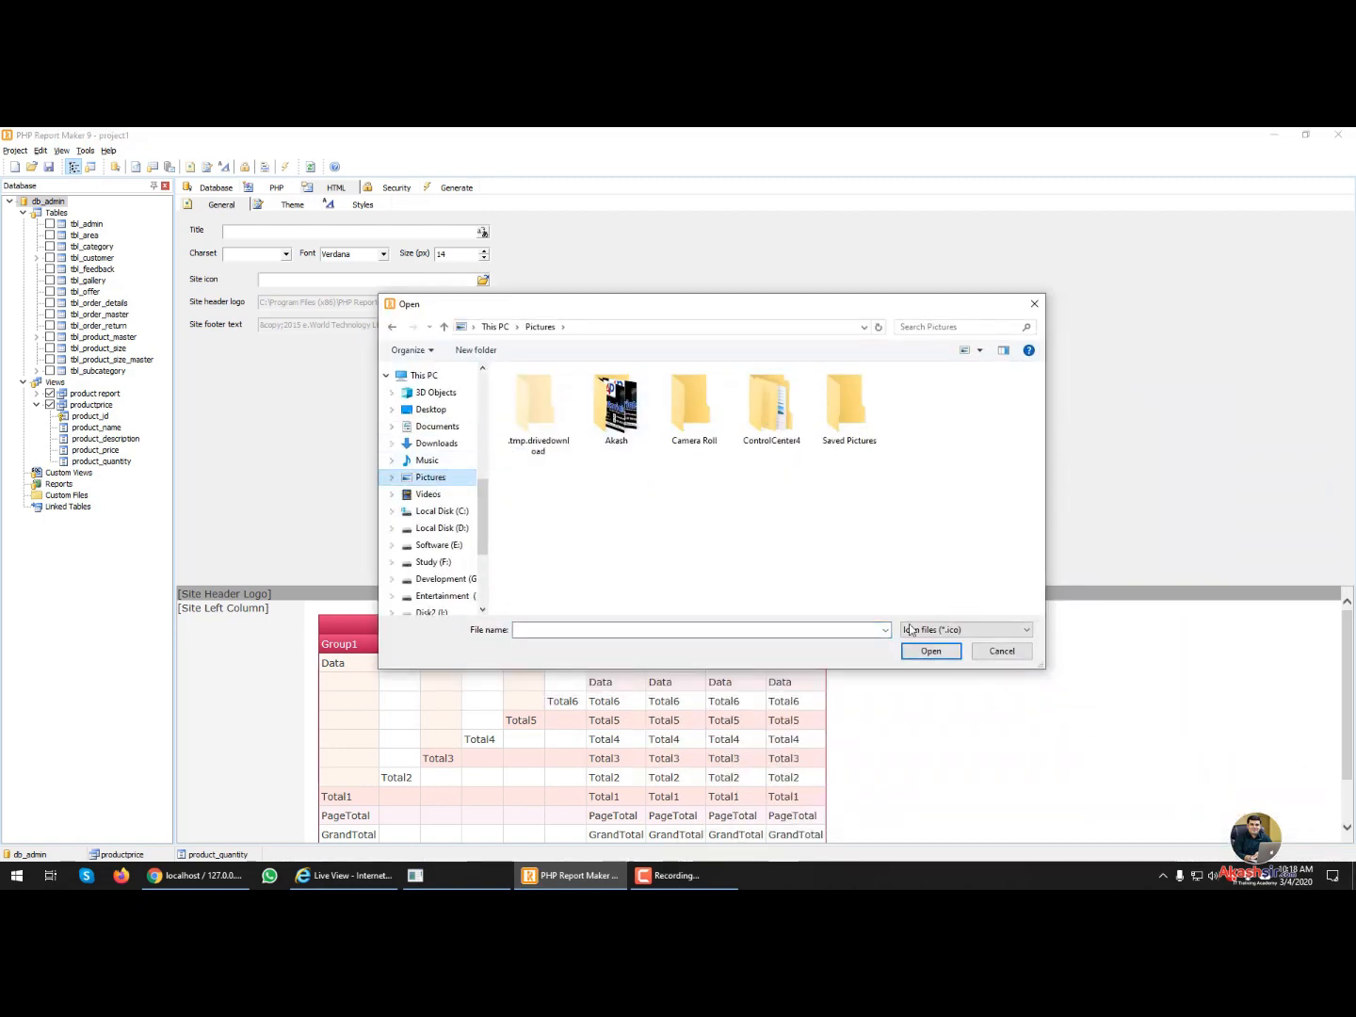
pyautogui.doubleClick(593, 429)
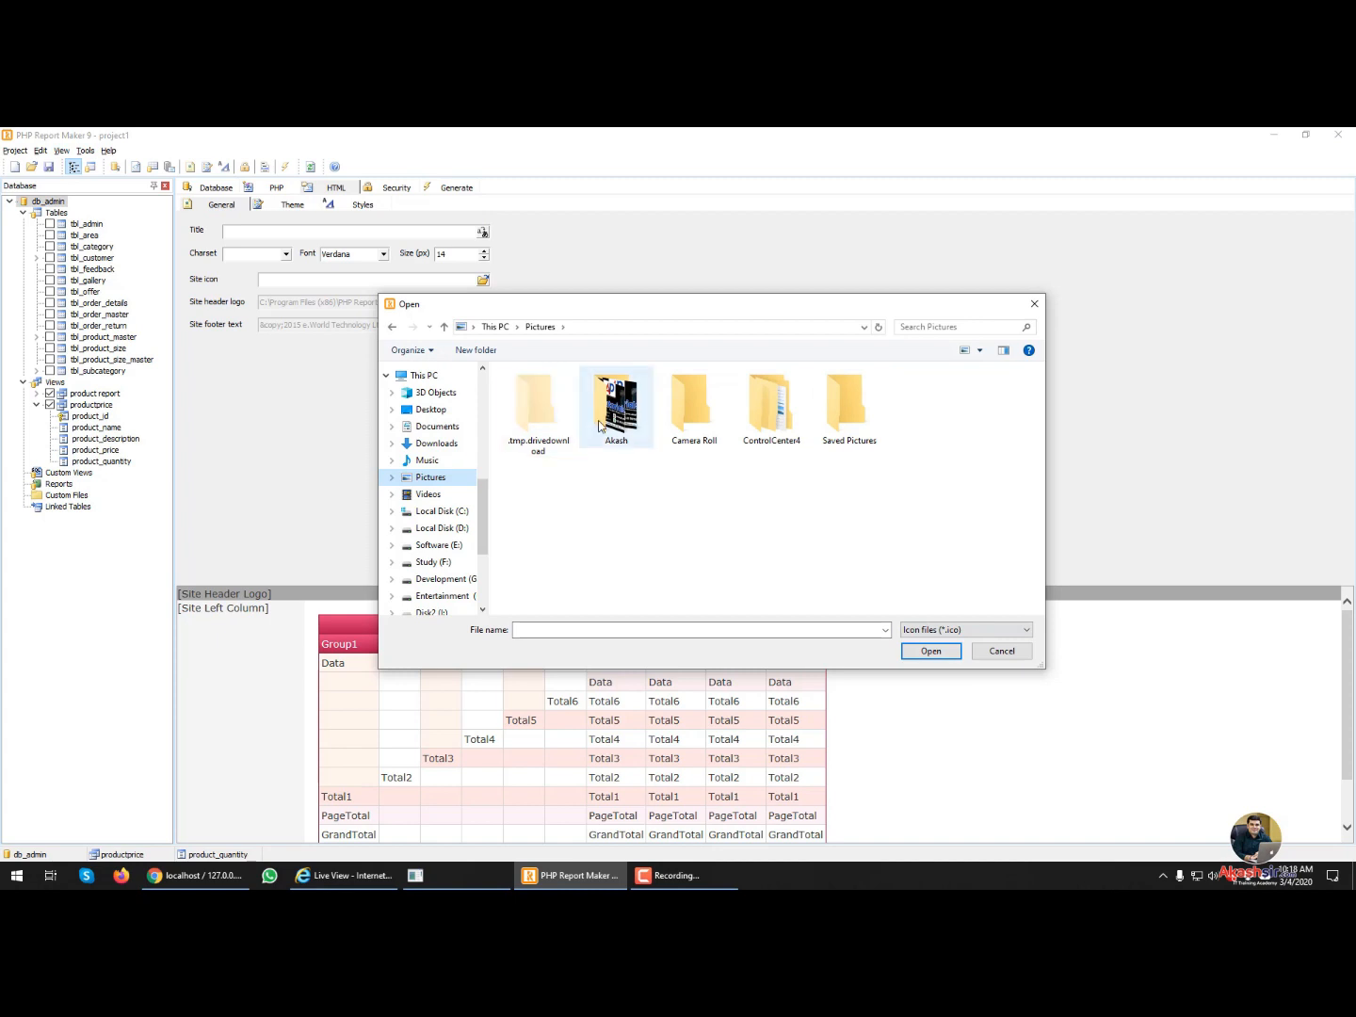
pyautogui.click(430, 477)
pyautogui.click(965, 629)
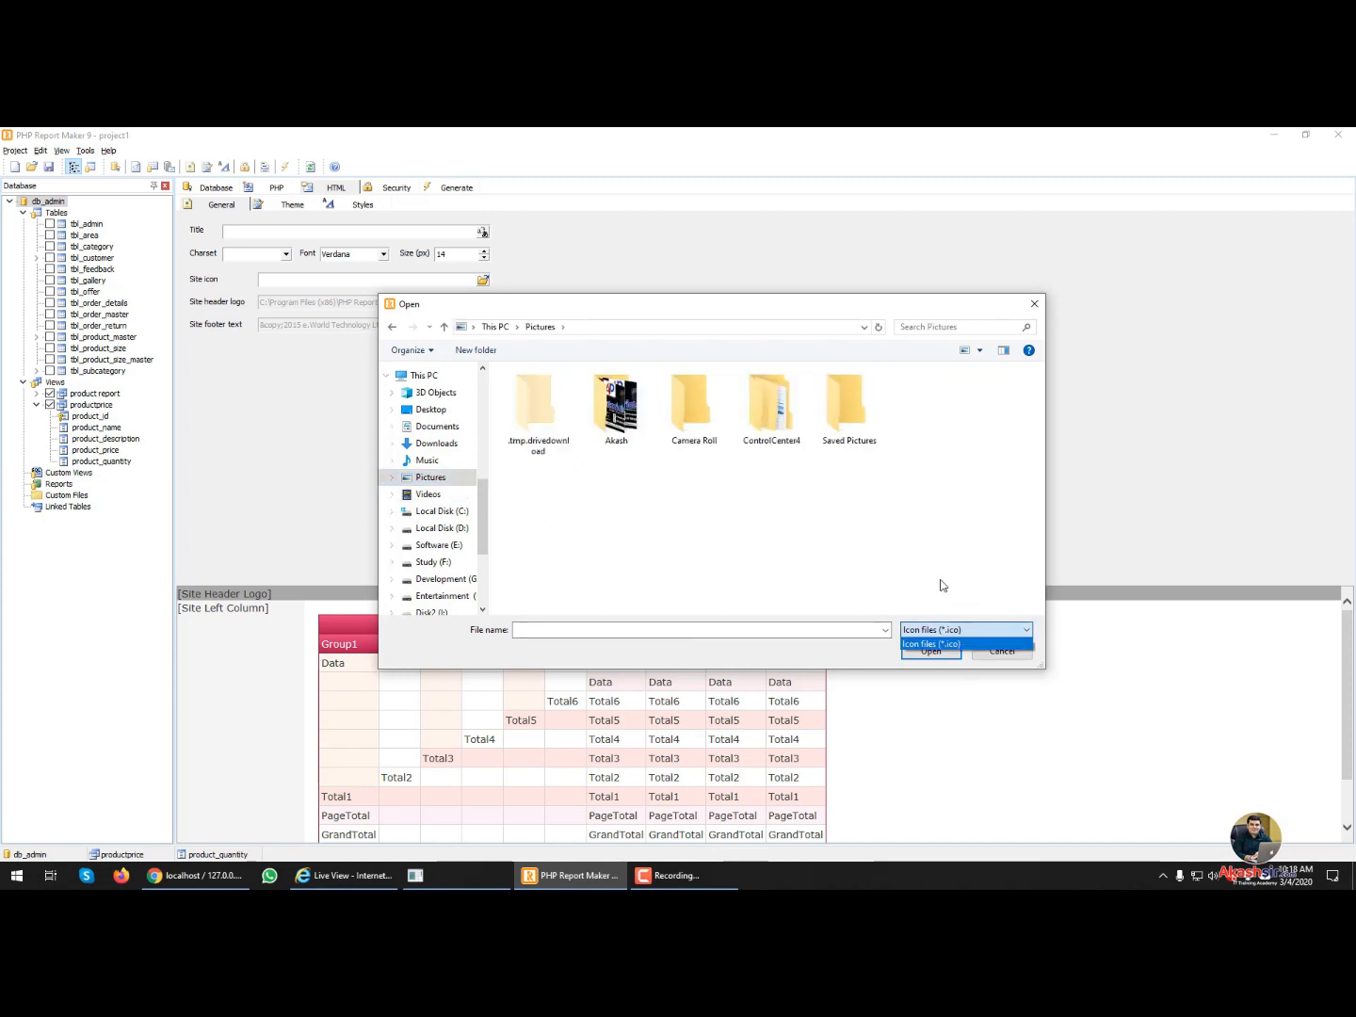
pyautogui.click(980, 645)
pyautogui.click(988, 650)
# - Enter Akash Technolabs as the site title and check the available fonts
pyautogui.click(292, 236)
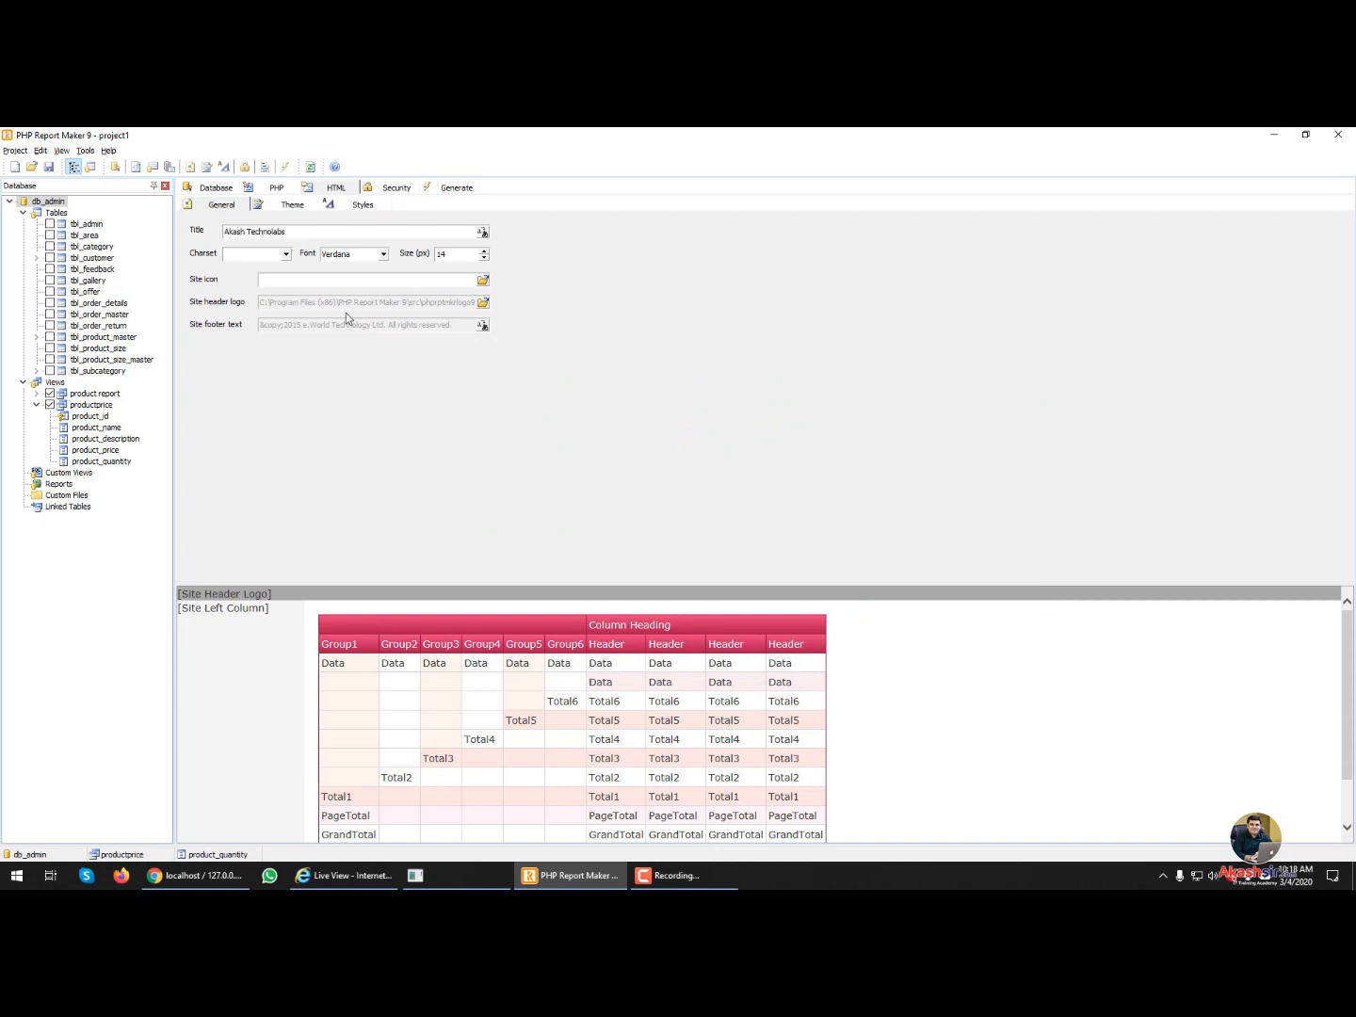
pyautogui.click(385, 255)
pyautogui.click(509, 260)
# - Change the site theme to Blue
pyautogui.click(276, 208)
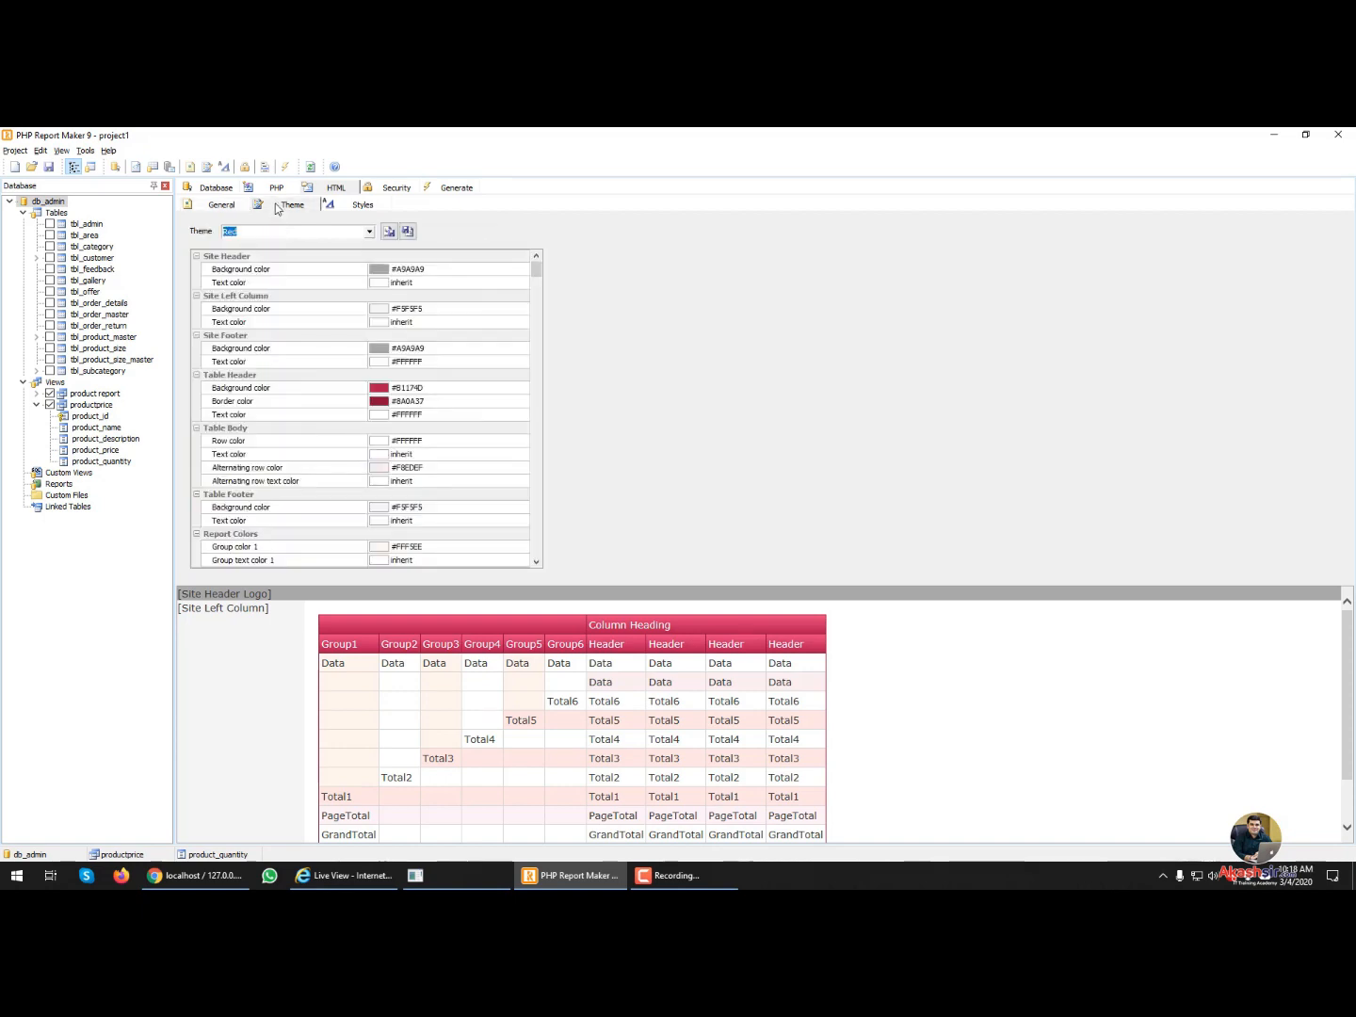
pyautogui.click(368, 232)
pyautogui.click(332, 264)
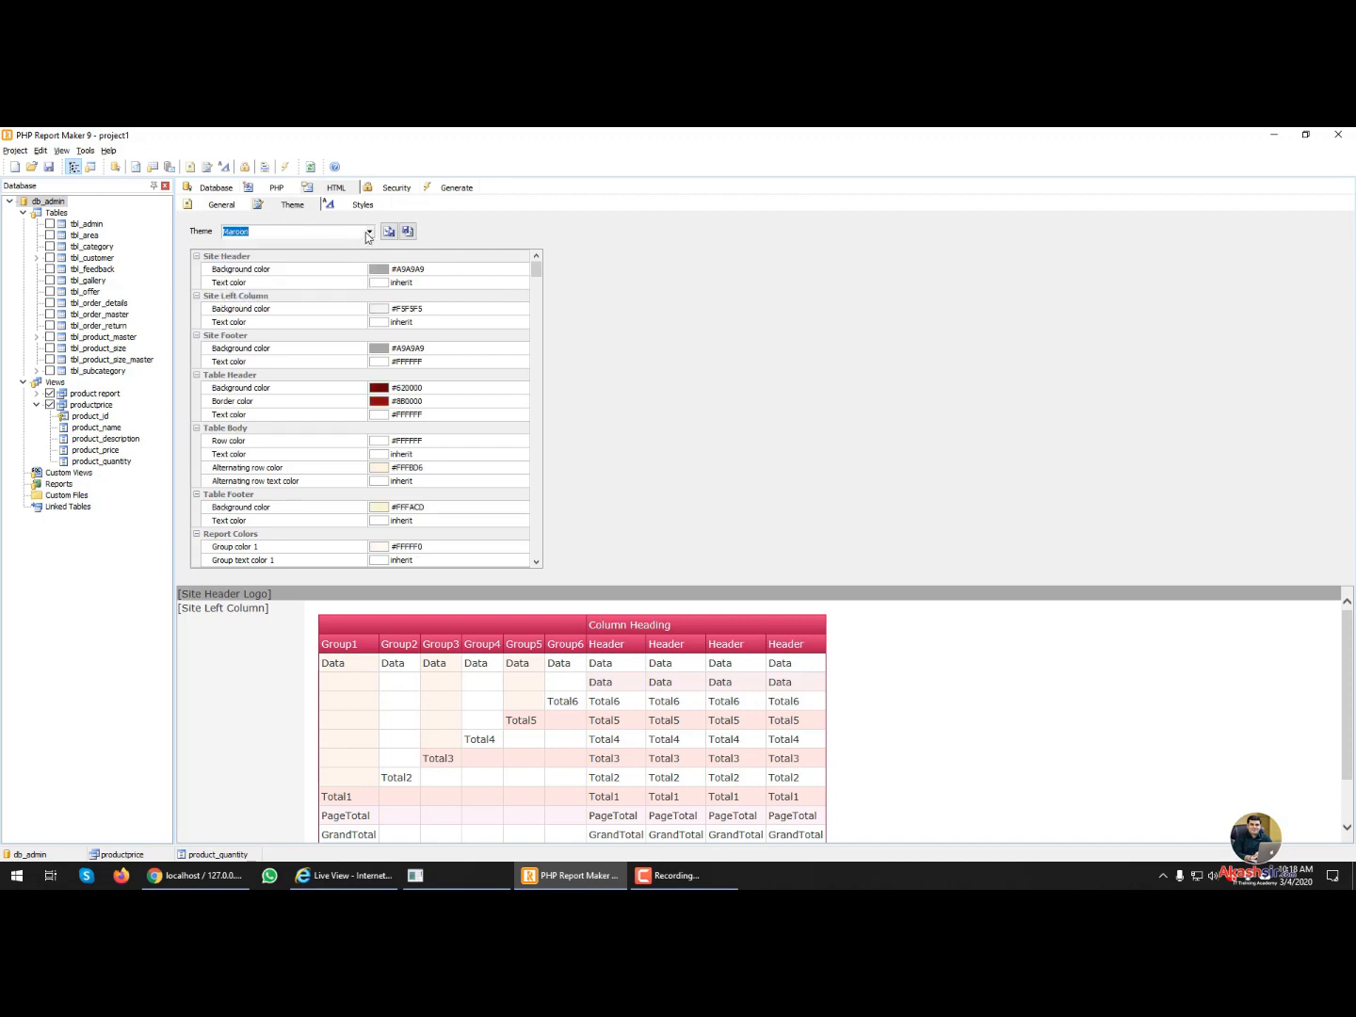
pyautogui.click(369, 232)
pyautogui.click(357, 254)
pyautogui.press('Up')
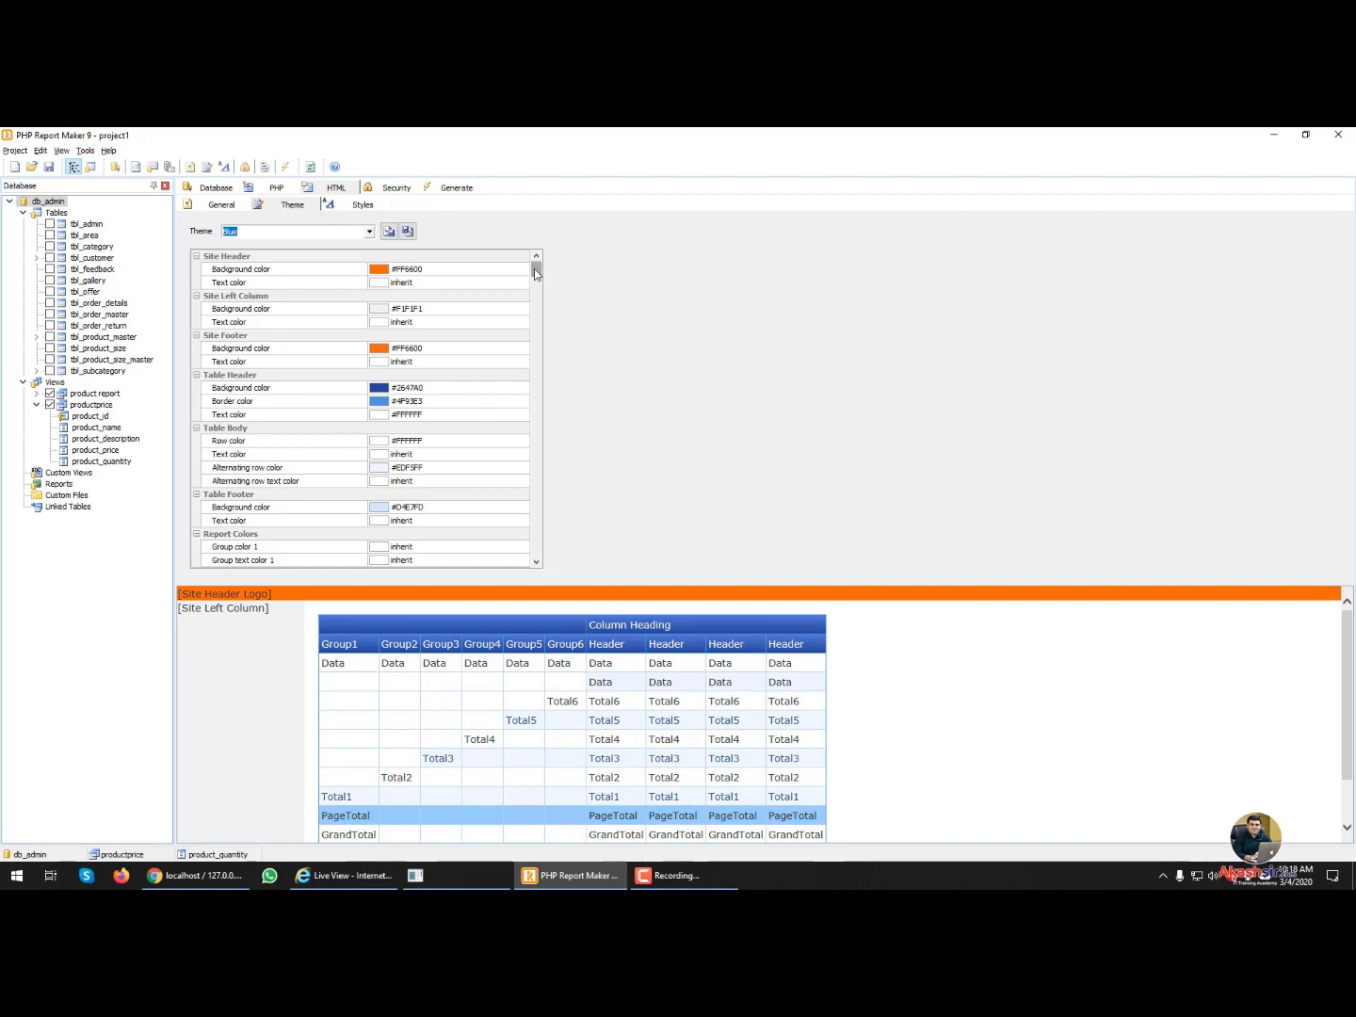
pyautogui.moveTo(535, 268)
pyautogui.mouseDown()
pyautogui.moveTo(535, 547)
pyautogui.moveTo(534, 269)
pyautogui.mouseUp()
# - Review the project's stylesheet and the security options for a hard-coded administrator login
pyautogui.click(373, 205)
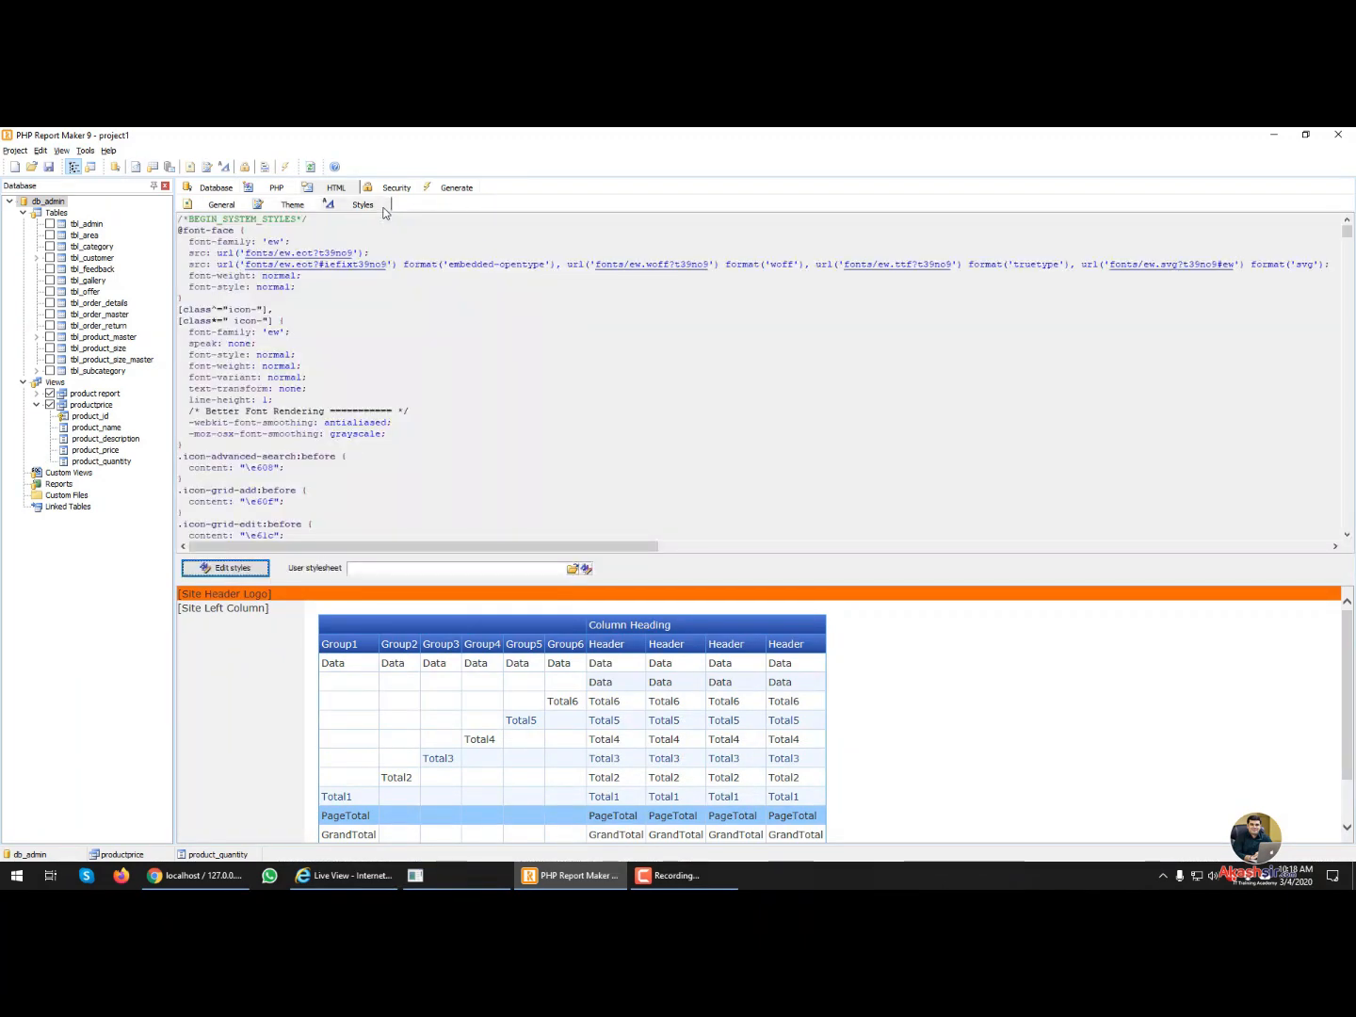
pyautogui.click(290, 191)
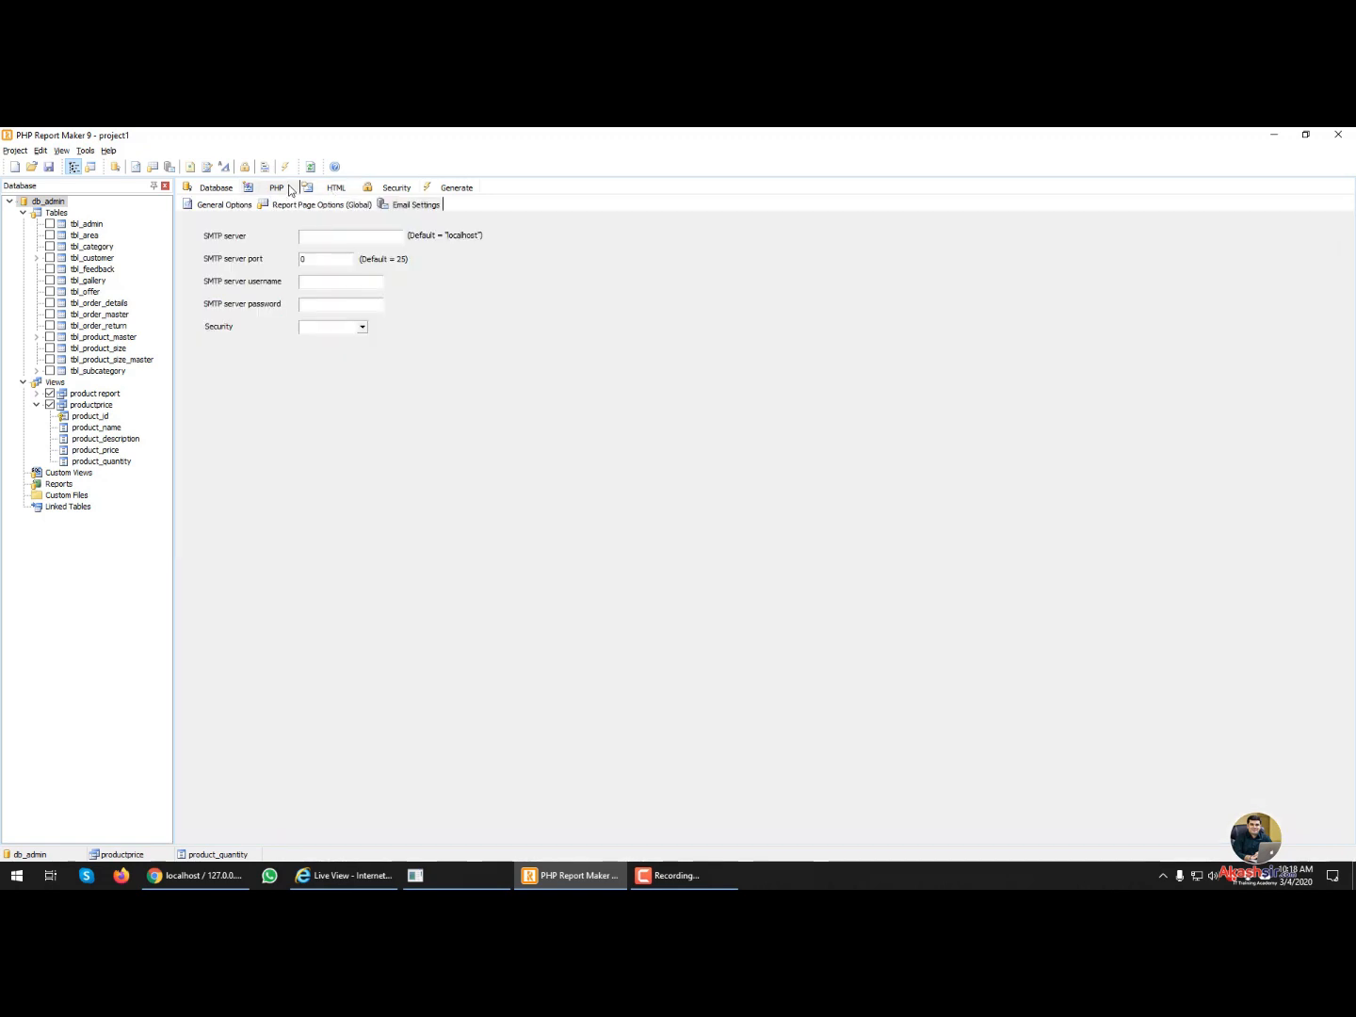
pyautogui.click(336, 192)
pyautogui.click(396, 191)
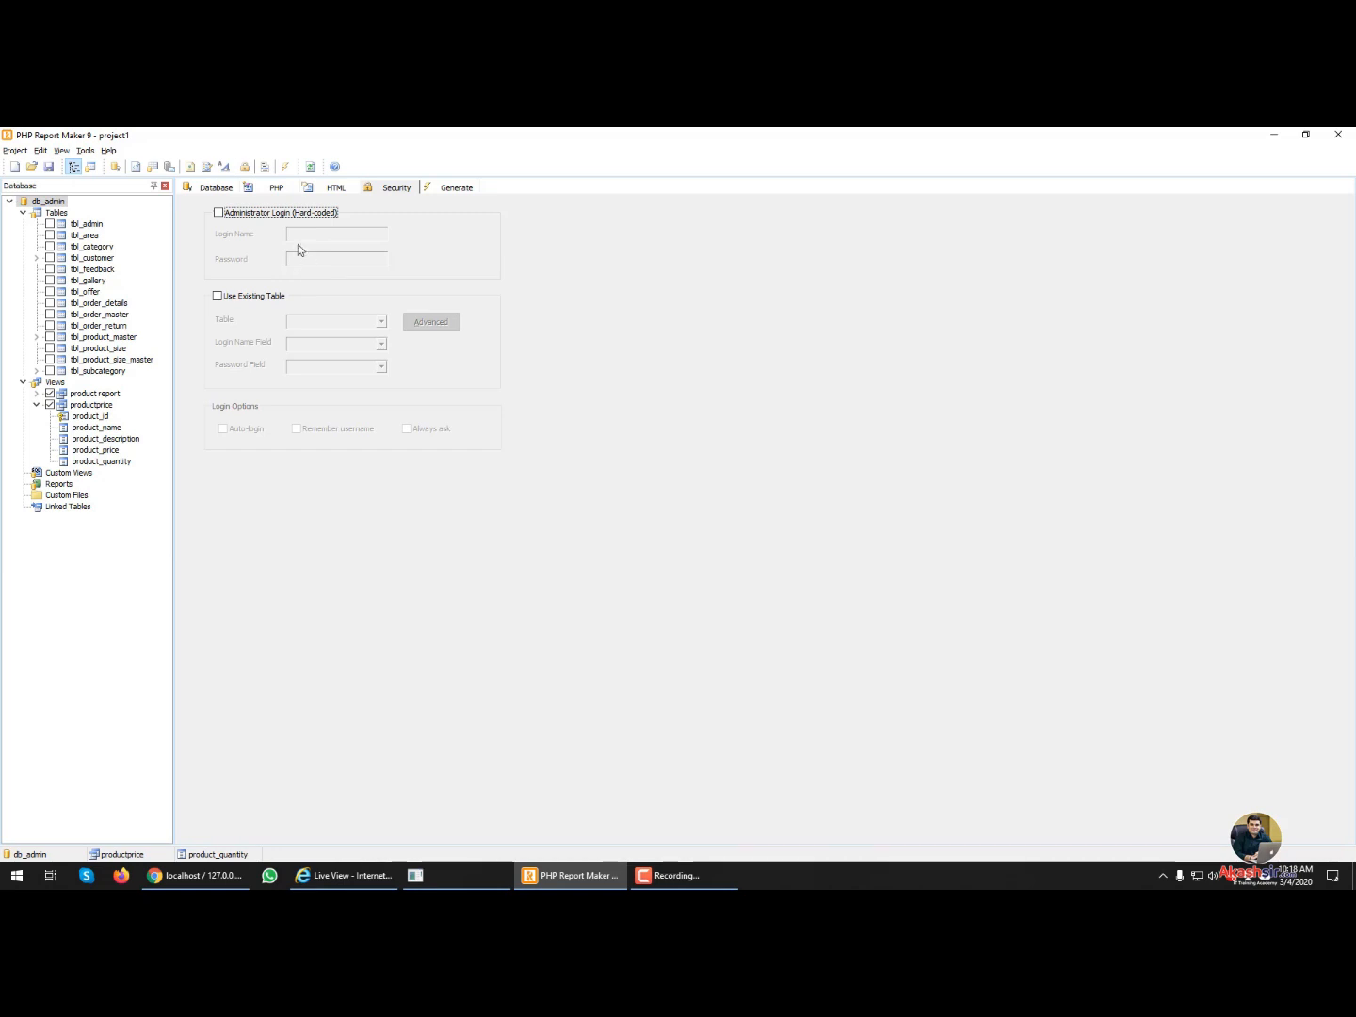
pyautogui.press('space')
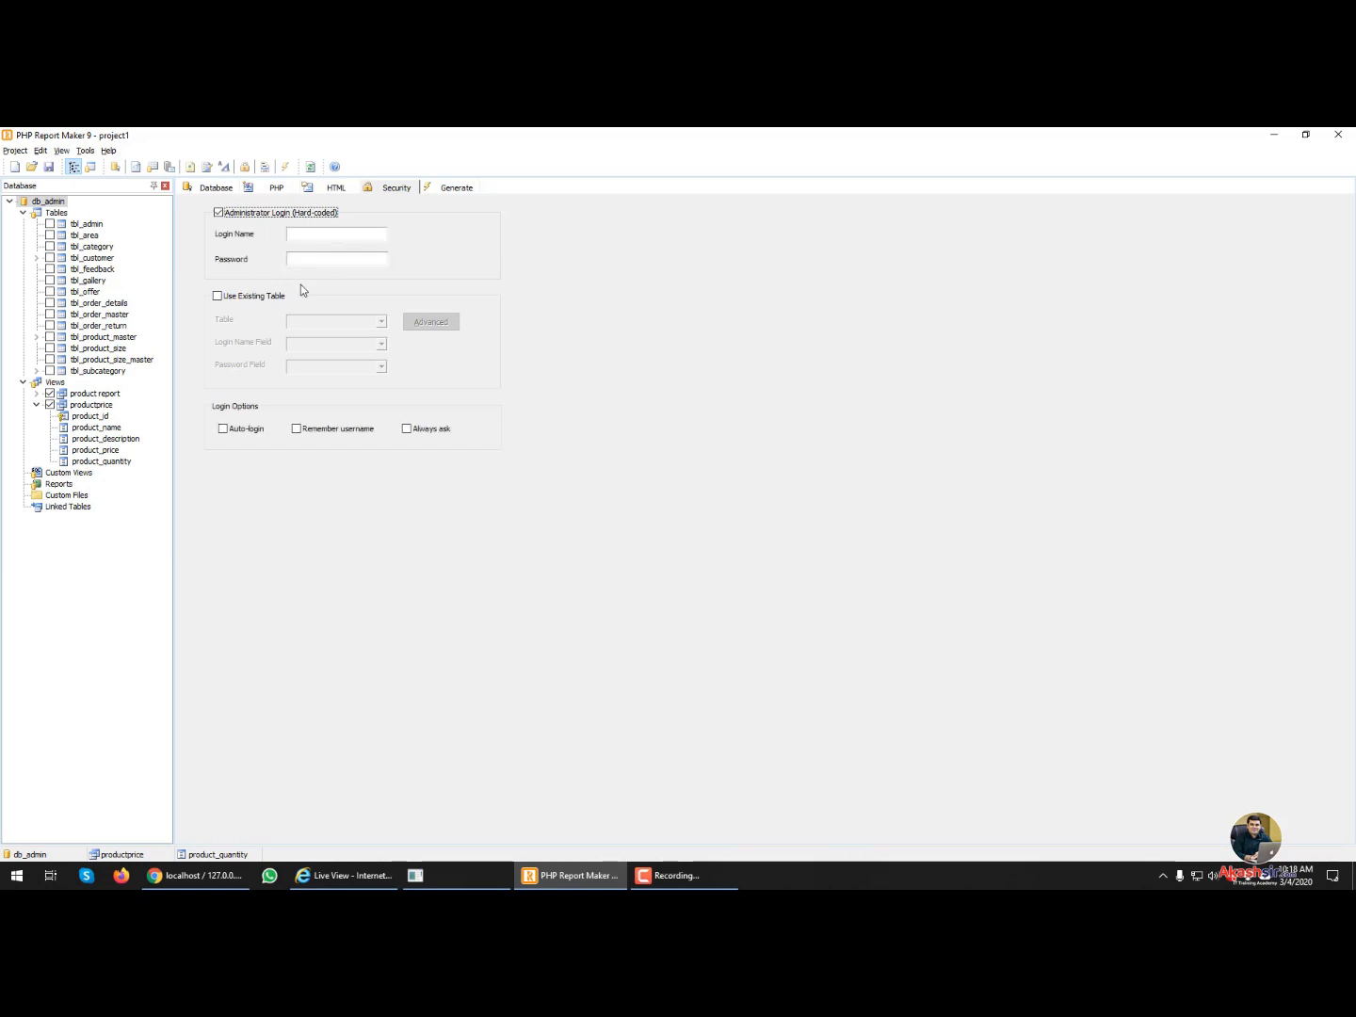
pyautogui.click(275, 216)
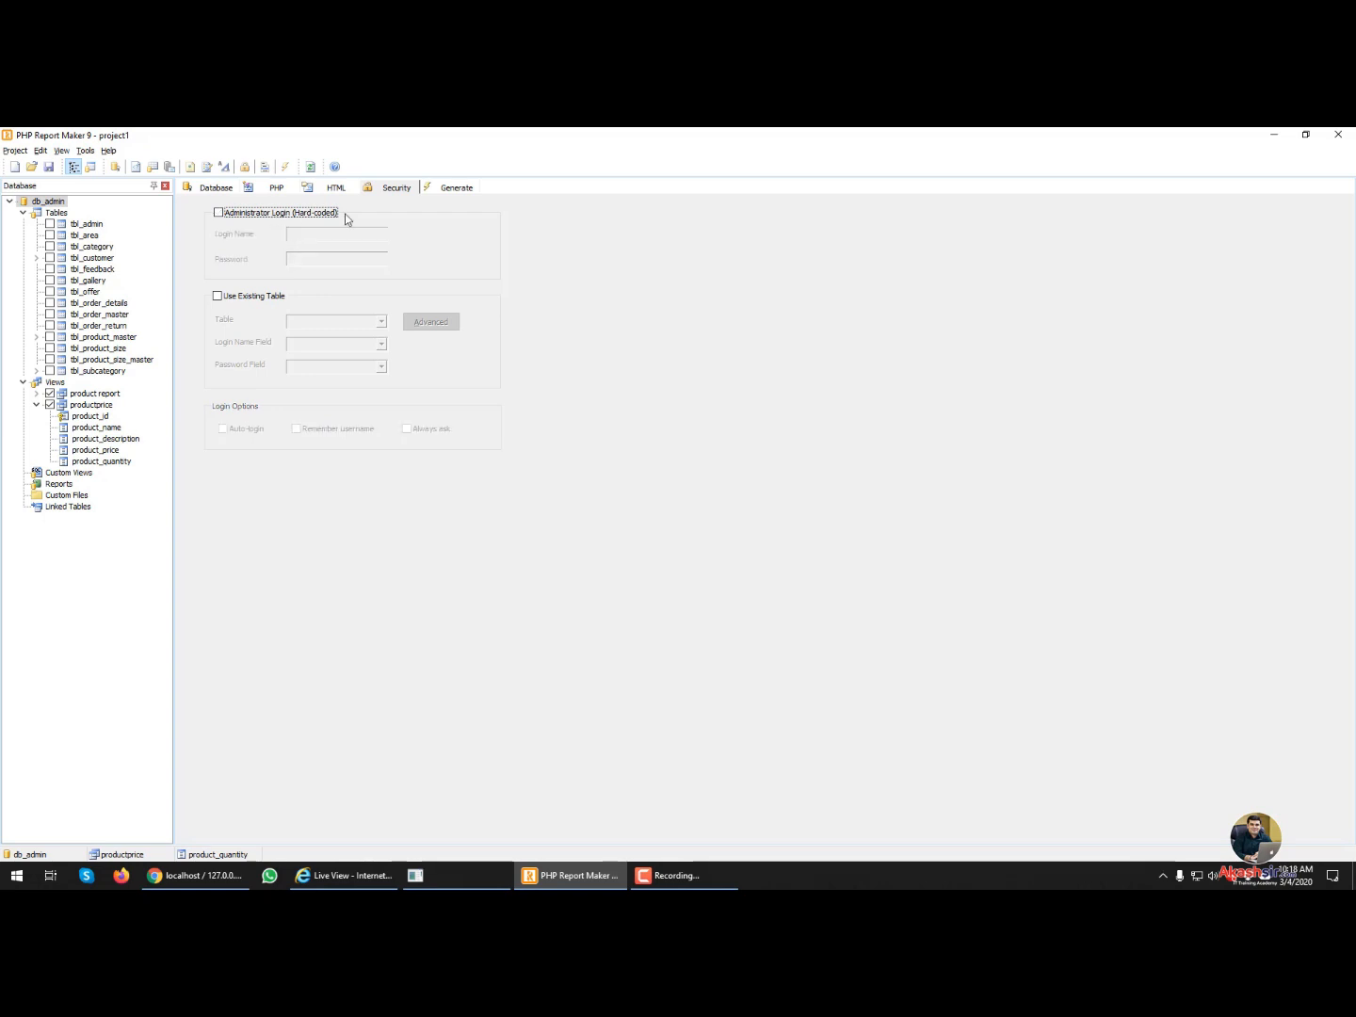
# - Set the destination folder to a new phpreportmakerdemo folder under C:\xampp\htdocs and the testing web server to Other
pyautogui.click(456, 189)
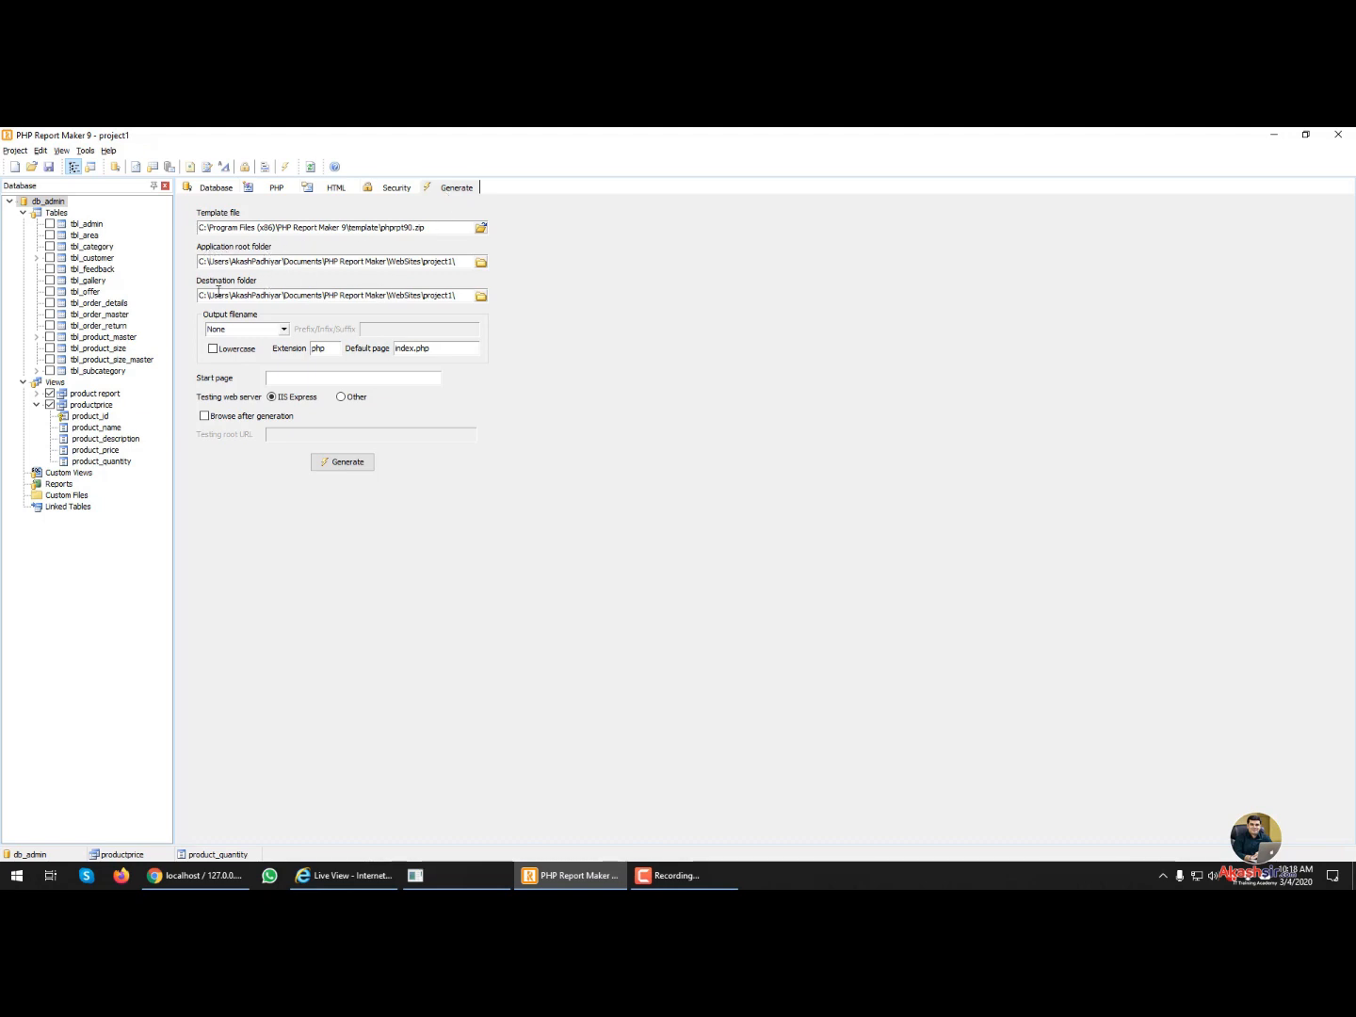
pyautogui.moveTo(199, 294); pyautogui.dragTo(455, 295)
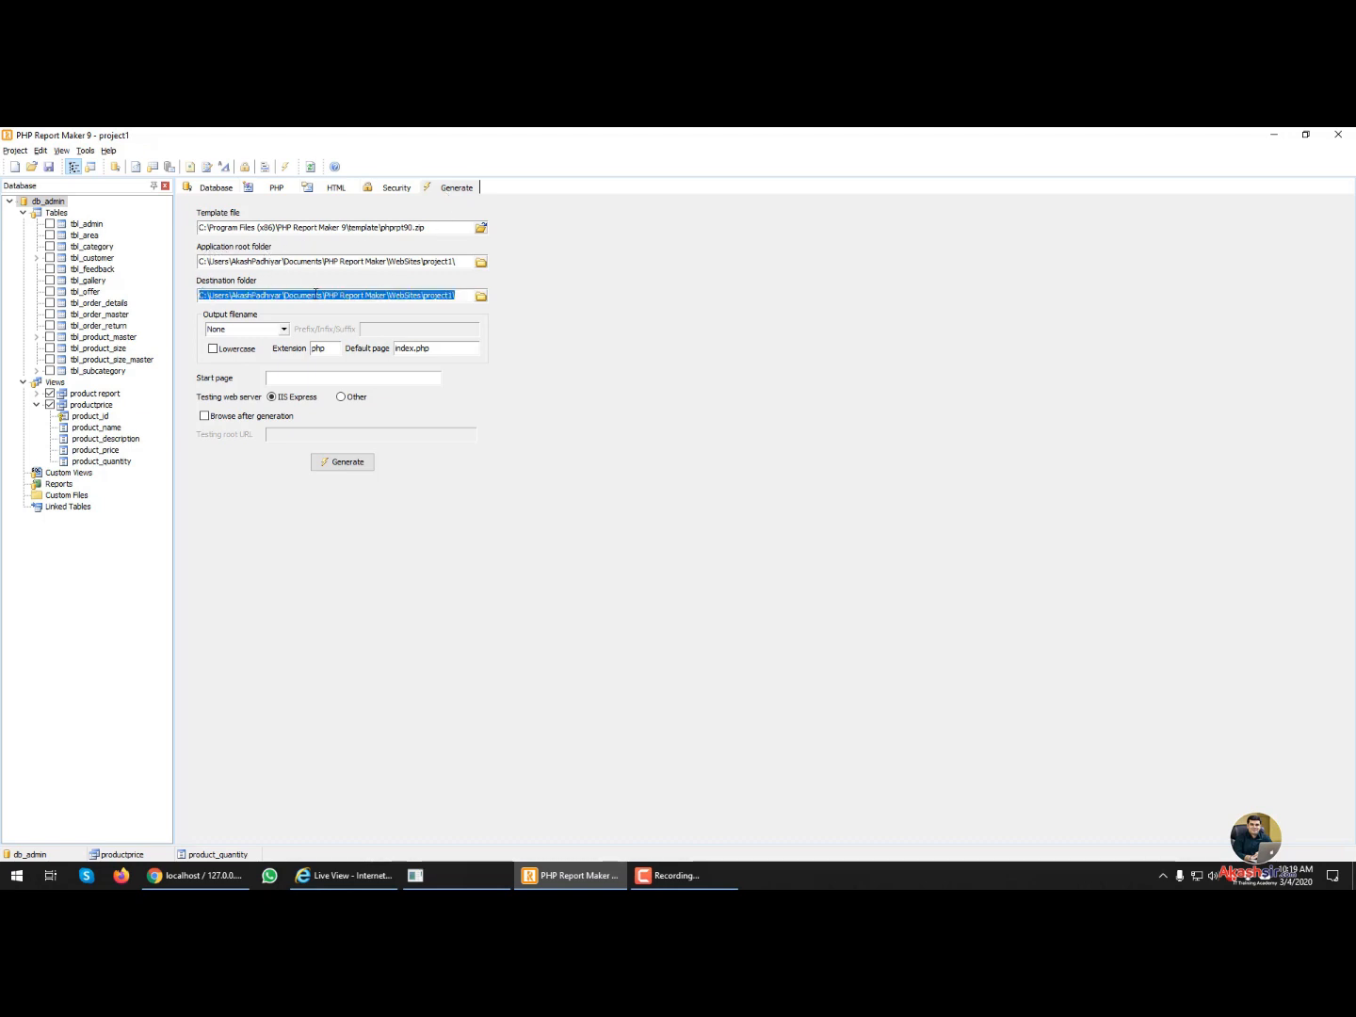
pyautogui.click(482, 296)
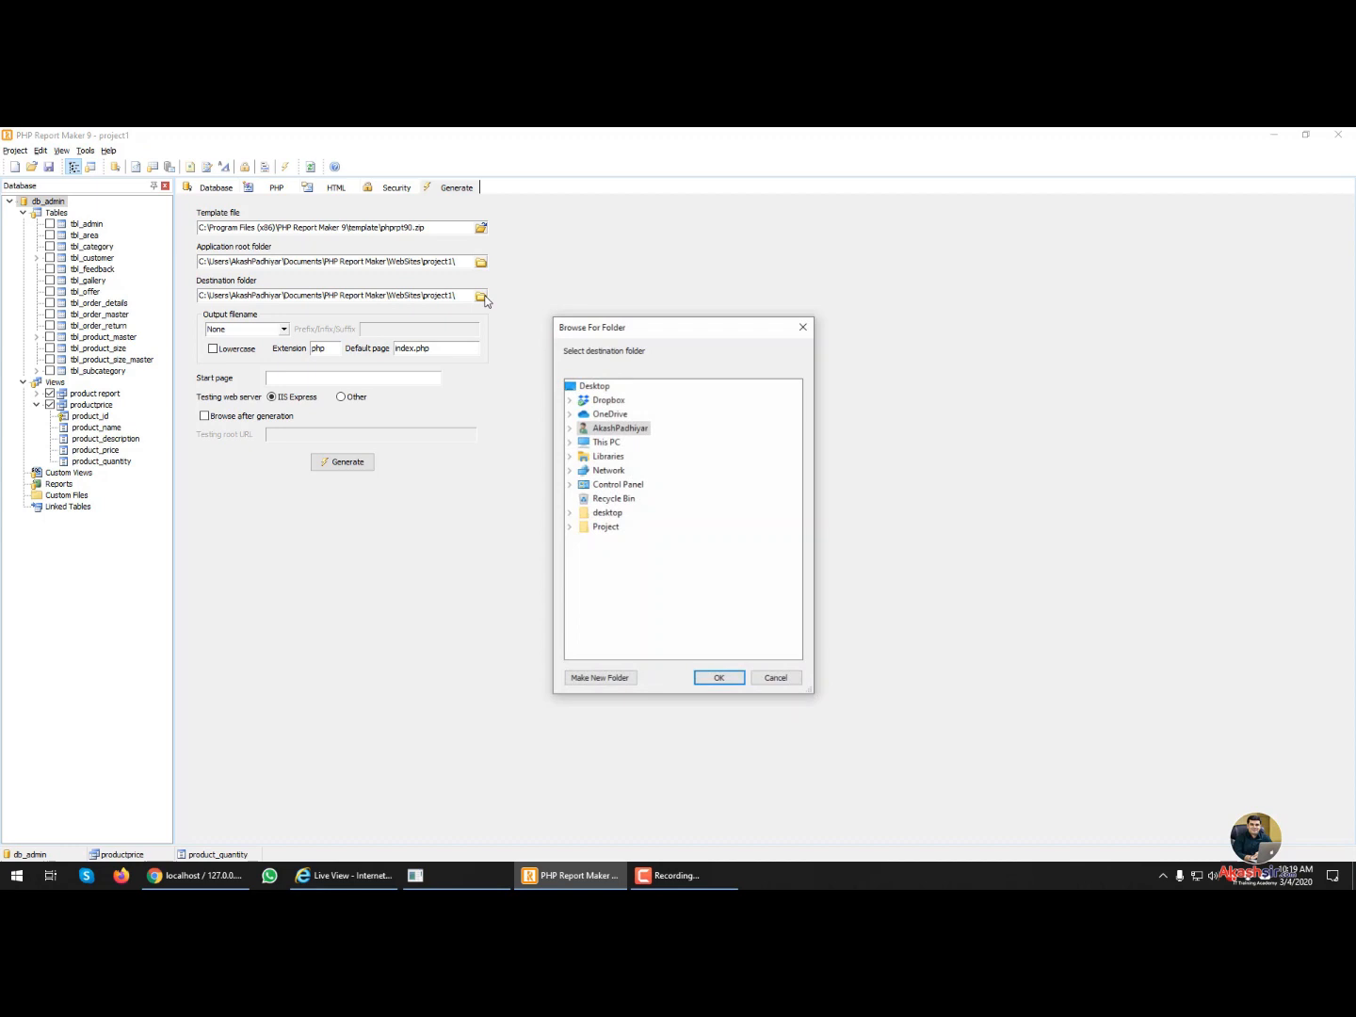
pyautogui.click(570, 442)
pyautogui.click(644, 499)
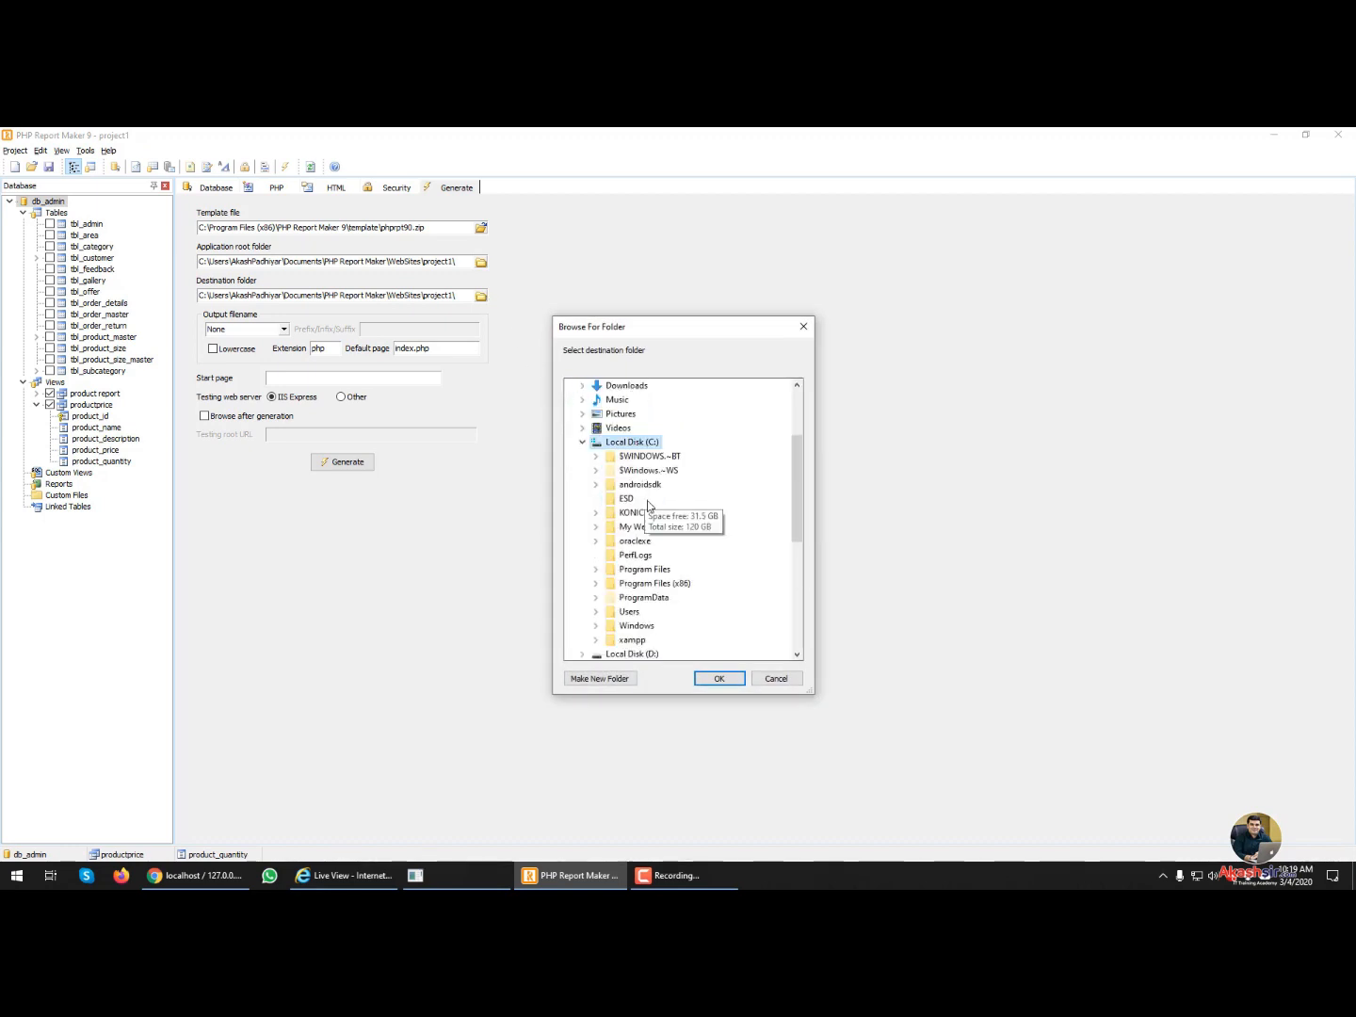
pyautogui.click(632, 641)
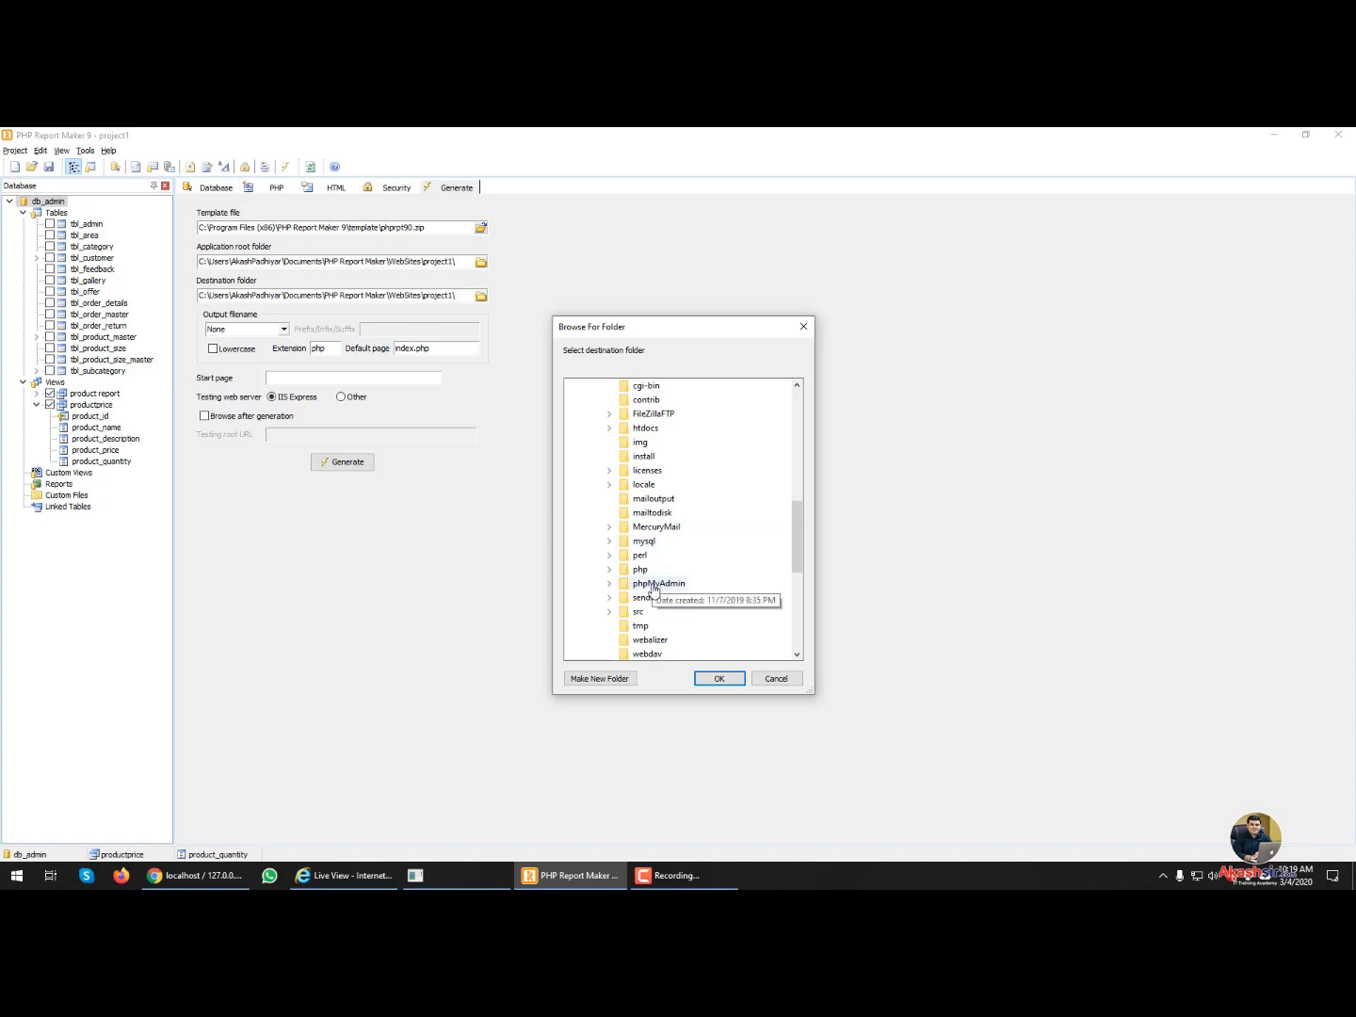
pyautogui.click(647, 428)
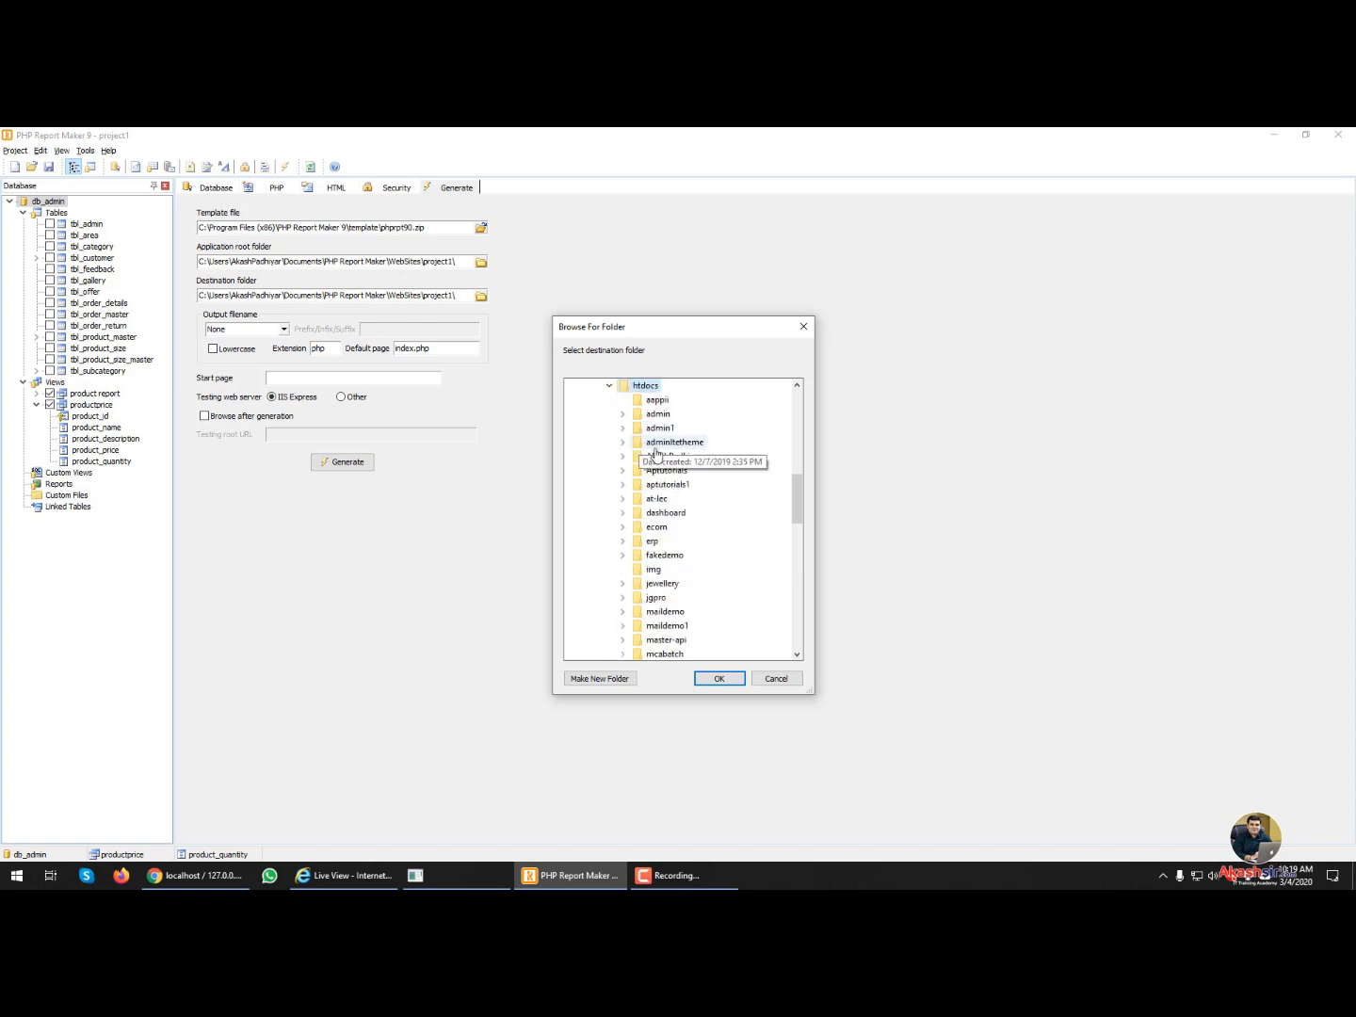
pyautogui.click(600, 679)
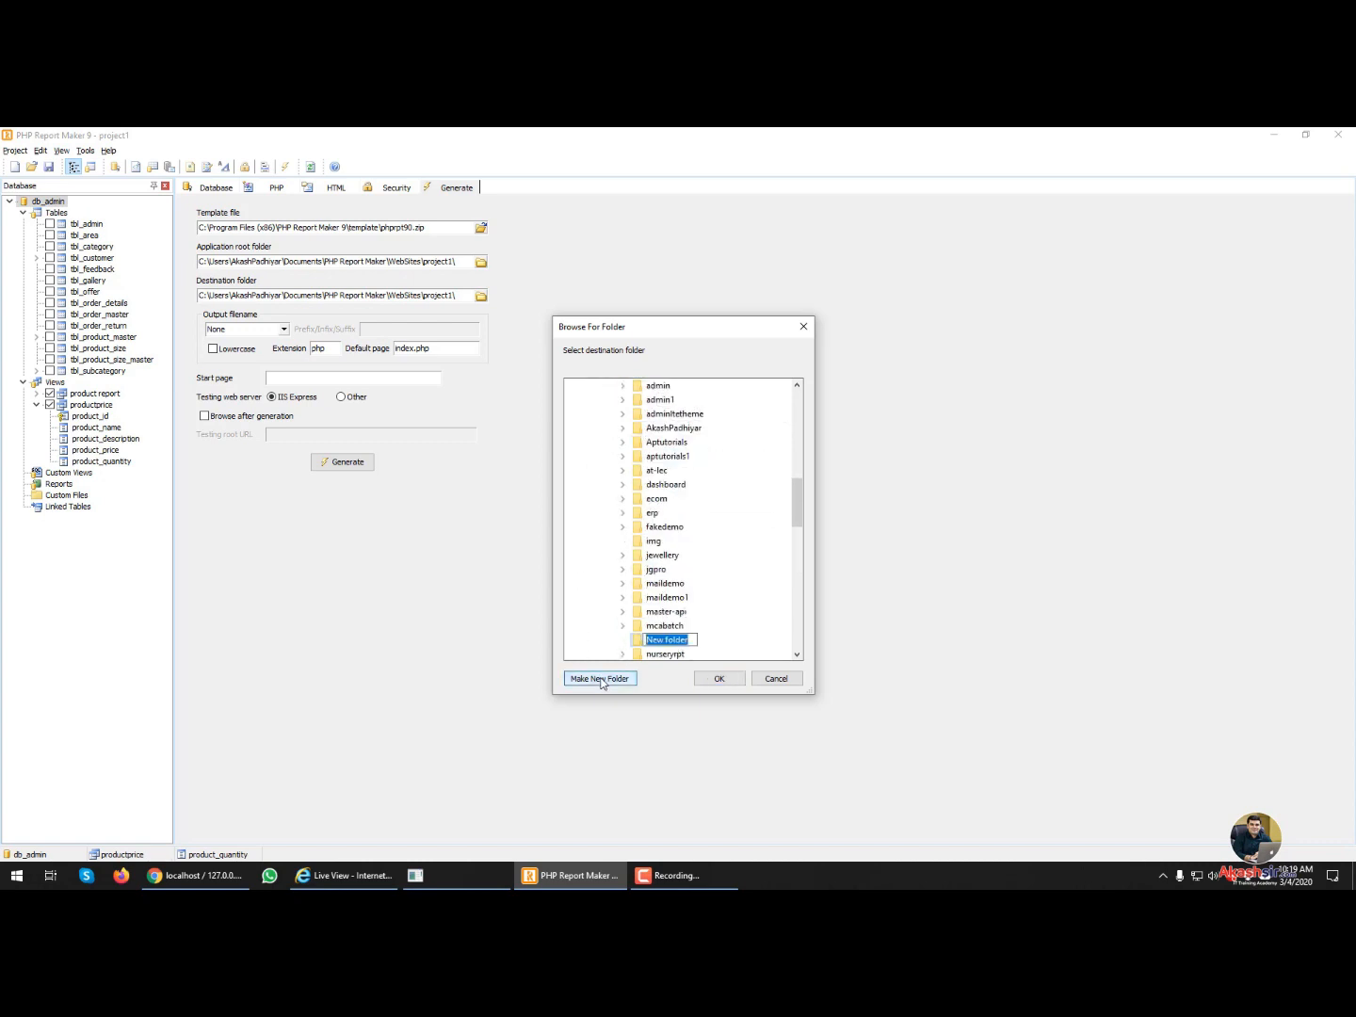
pyautogui.write('phpreportmakerdemo')
pyautogui.press('Return')
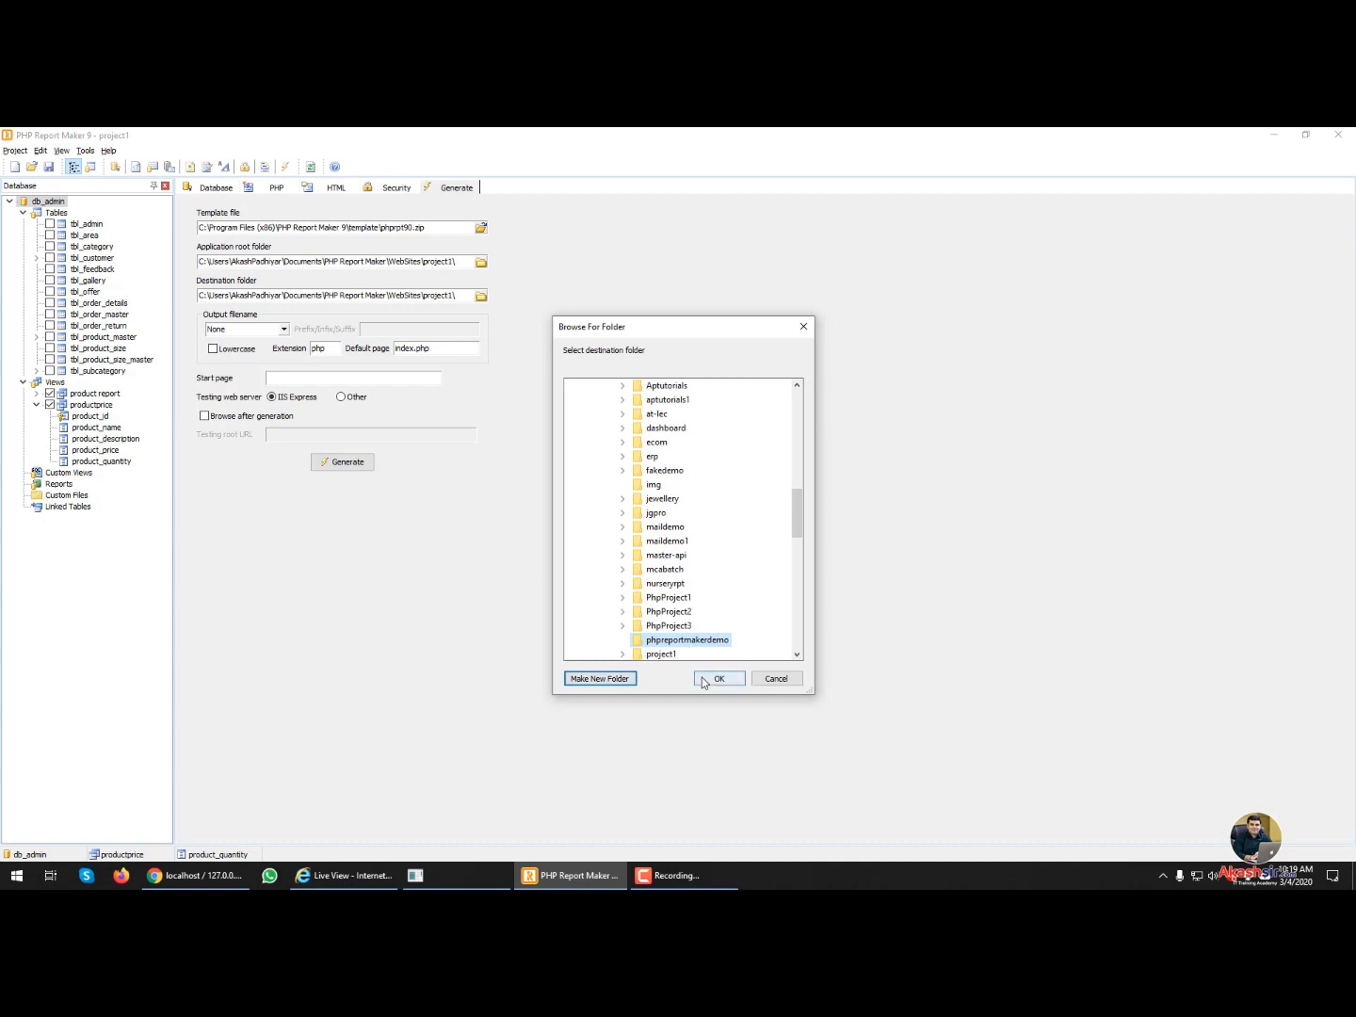
pyautogui.click(719, 678)
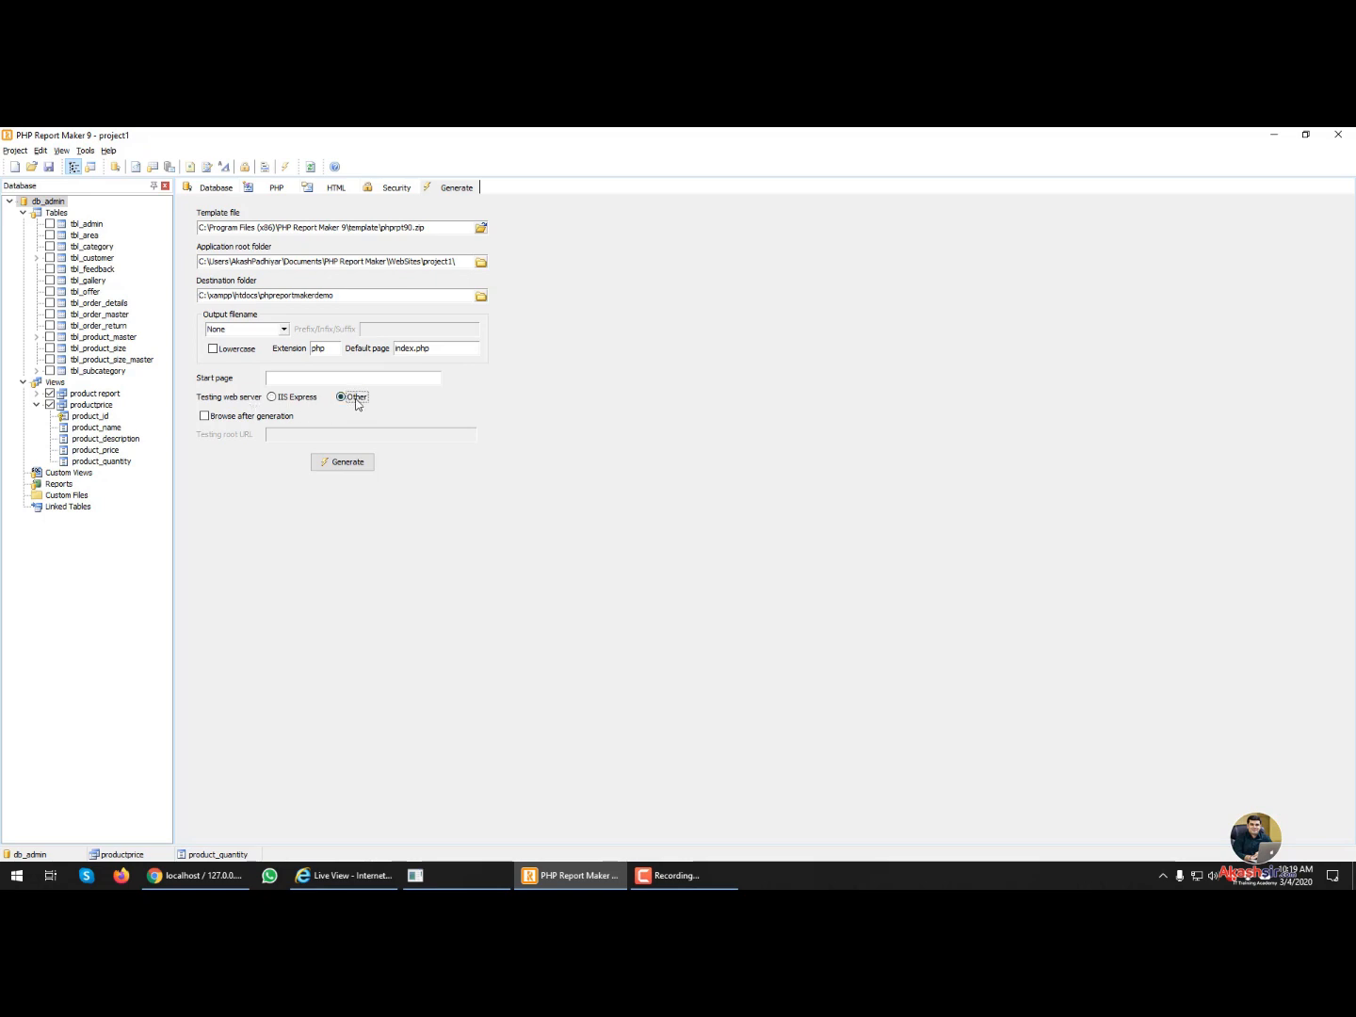
# - Generate the PHP scripts for product report, productprice and the other files, accepting a destination outside the application root
pyautogui.click(341, 467)
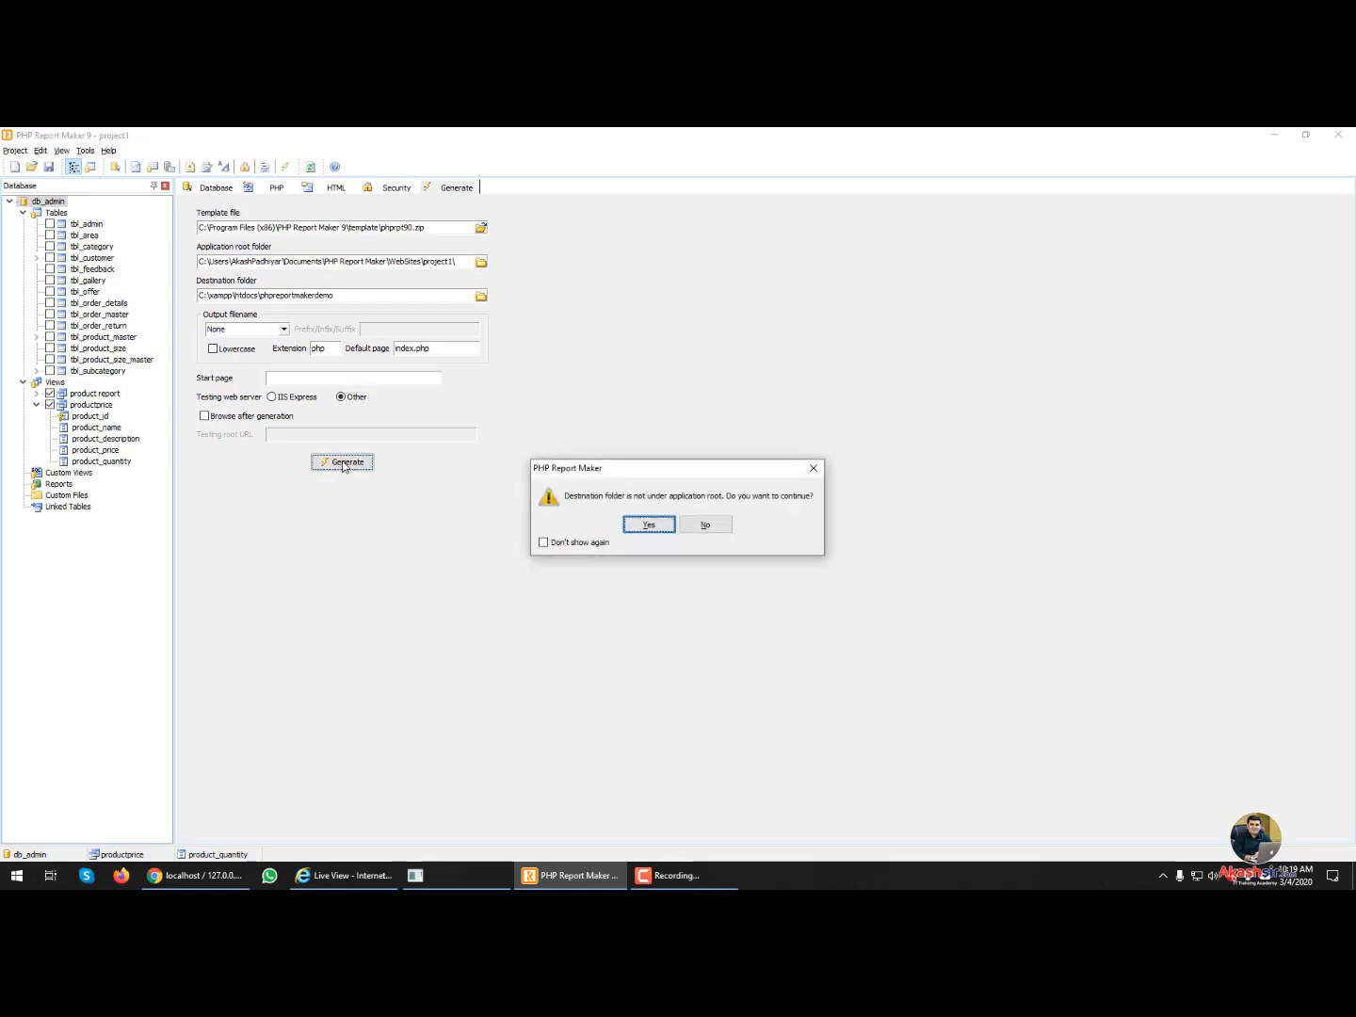
pyautogui.click(648, 524)
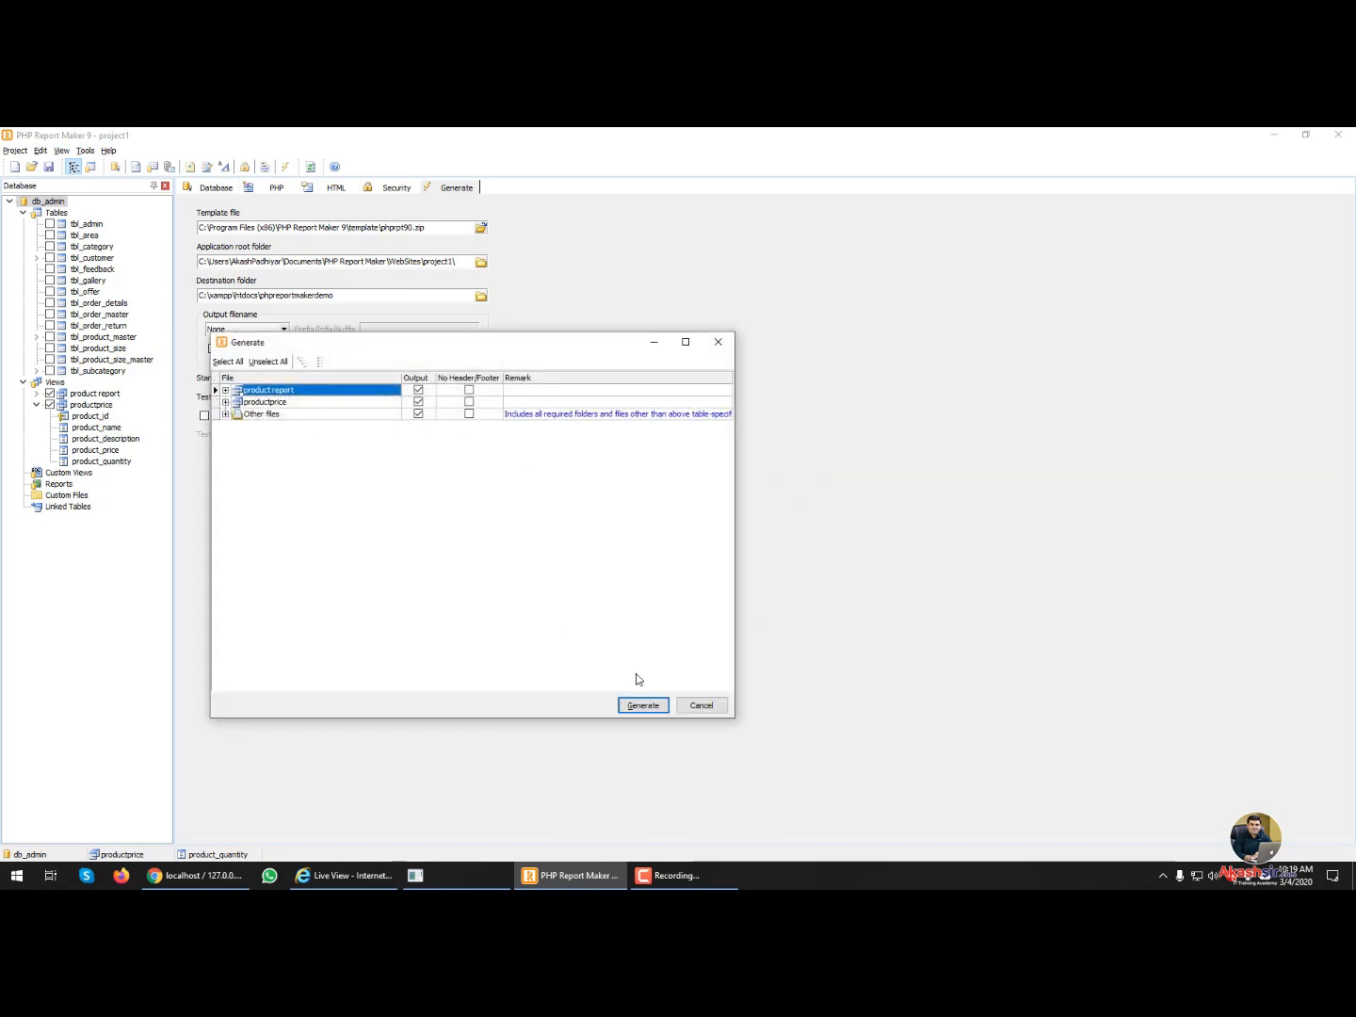
pyautogui.click(641, 708)
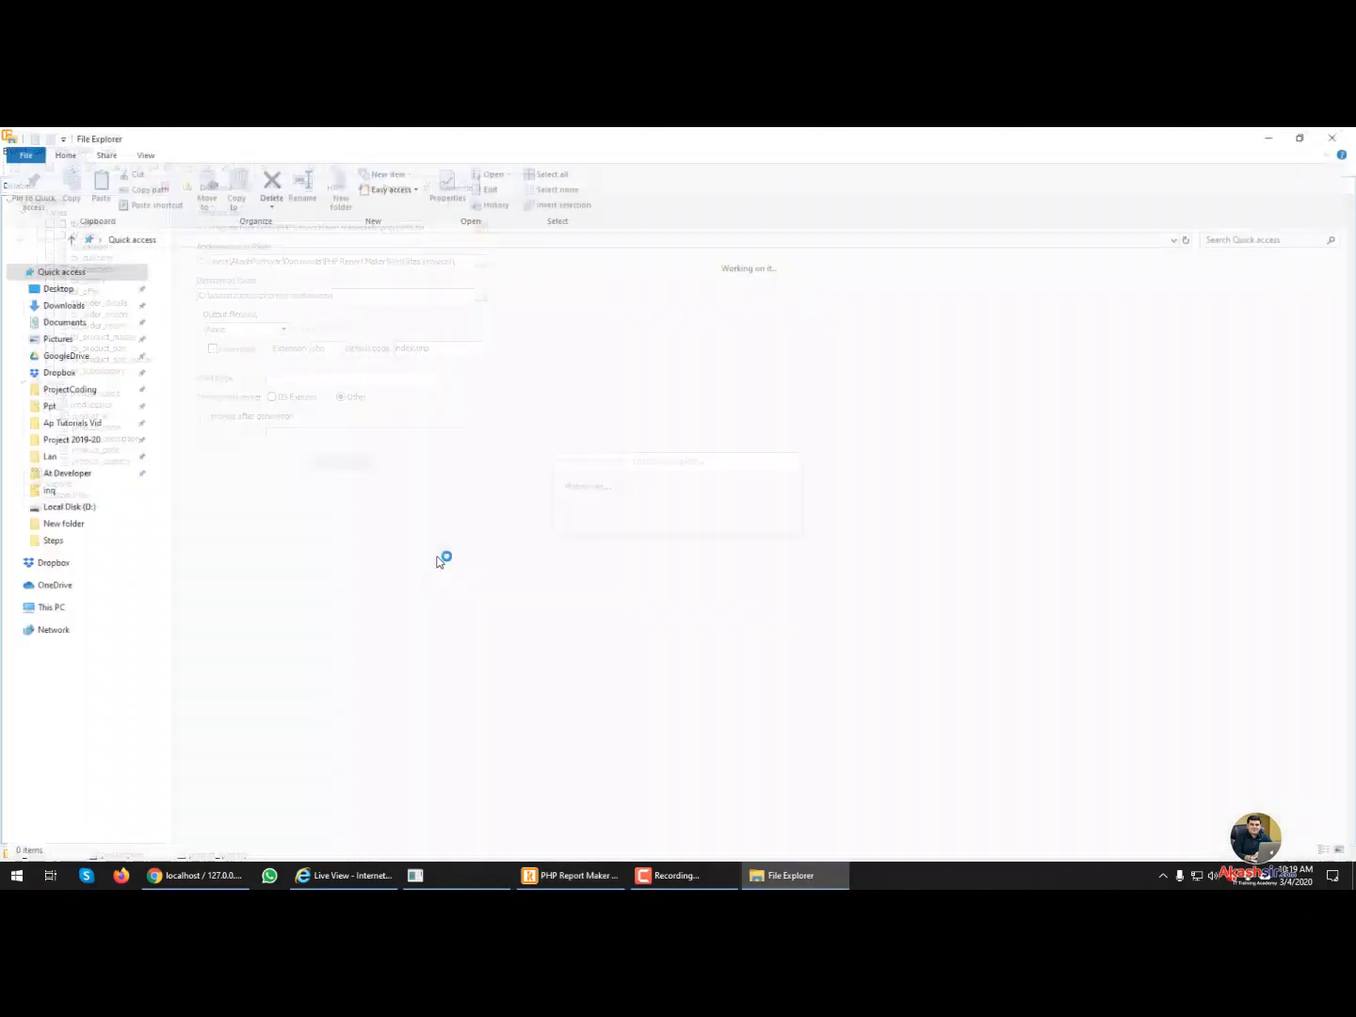
# - Switch to File Explorer, open C:\xampp\htdocs\phpreportmakerdemo, and check the generated files and the generation progress
pyautogui.click(58, 744)
pyautogui.click(386, 373)
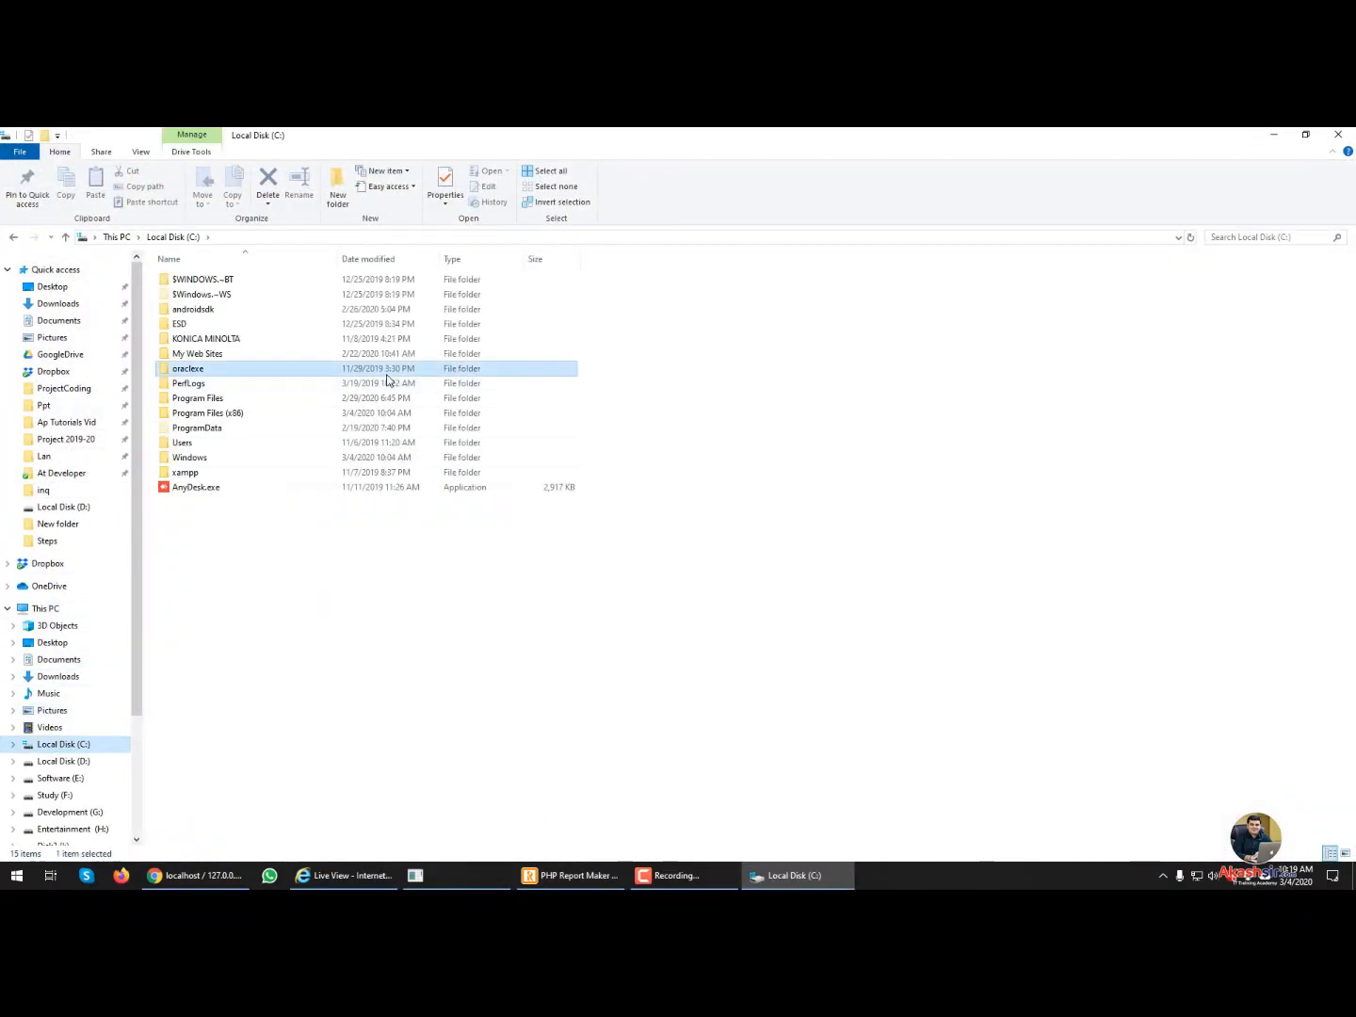
pyautogui.press('x')
pyautogui.press('Return')
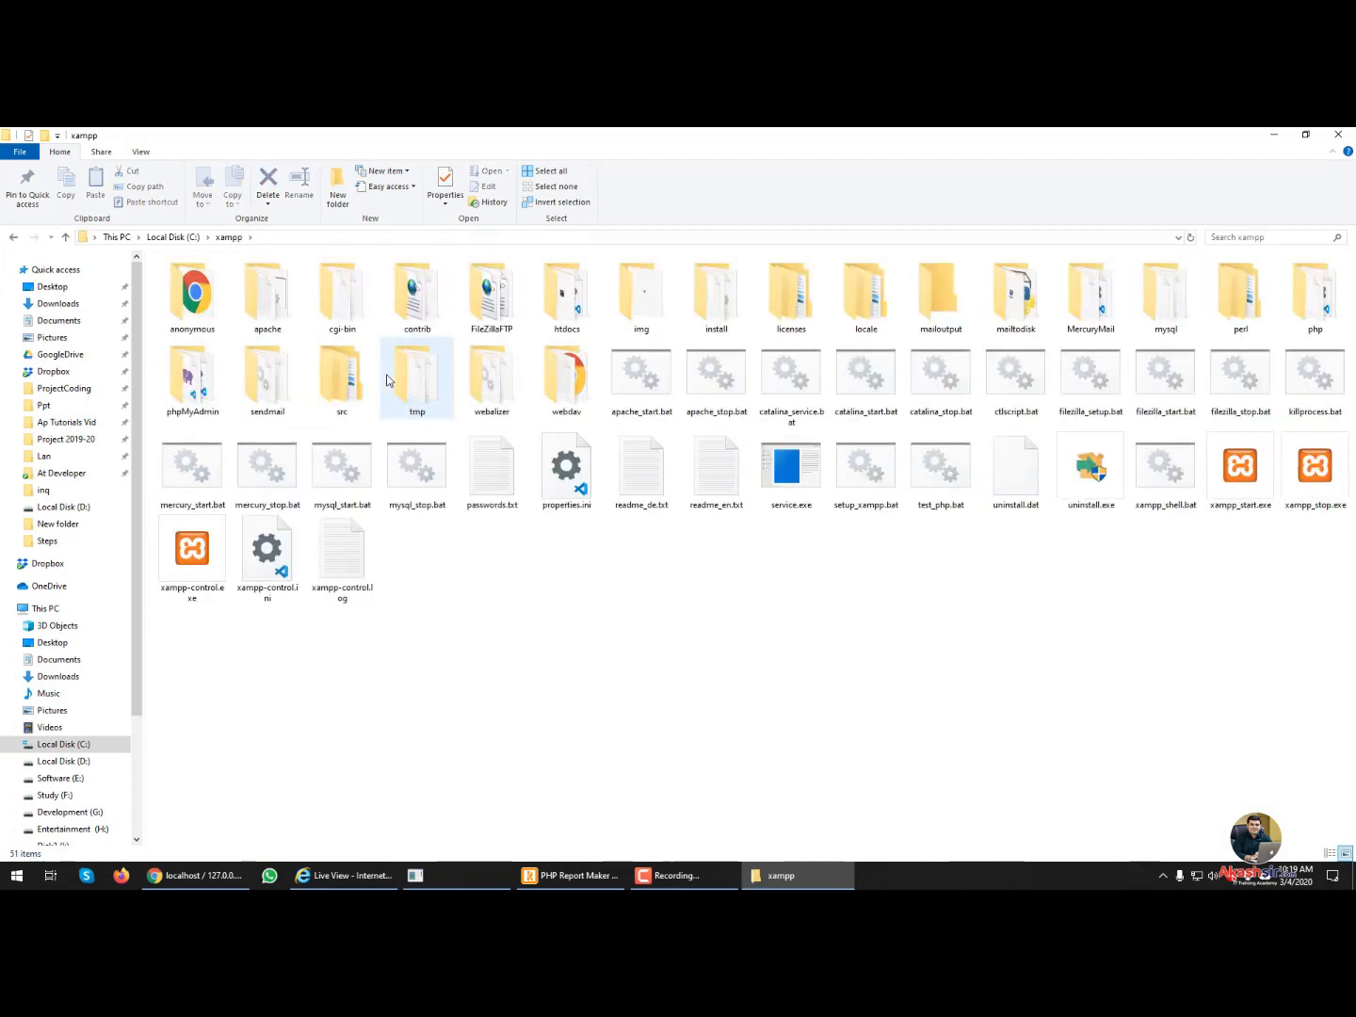
pyautogui.press('h')
pyautogui.press('Return')
pyautogui.press('p')
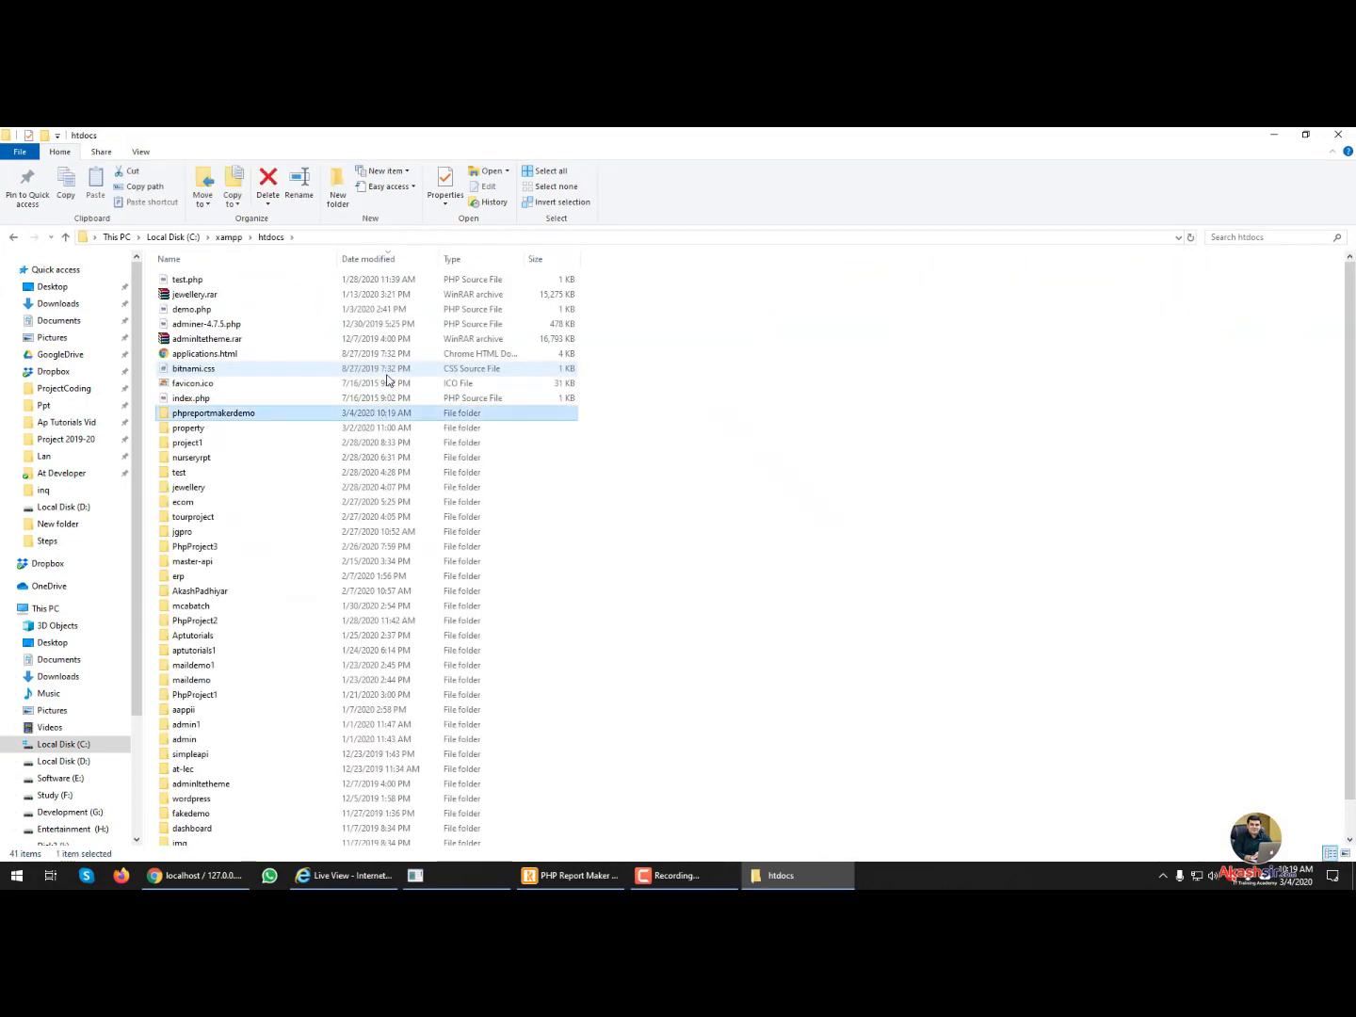
pyautogui.press('Return')
pyautogui.click(613, 878)
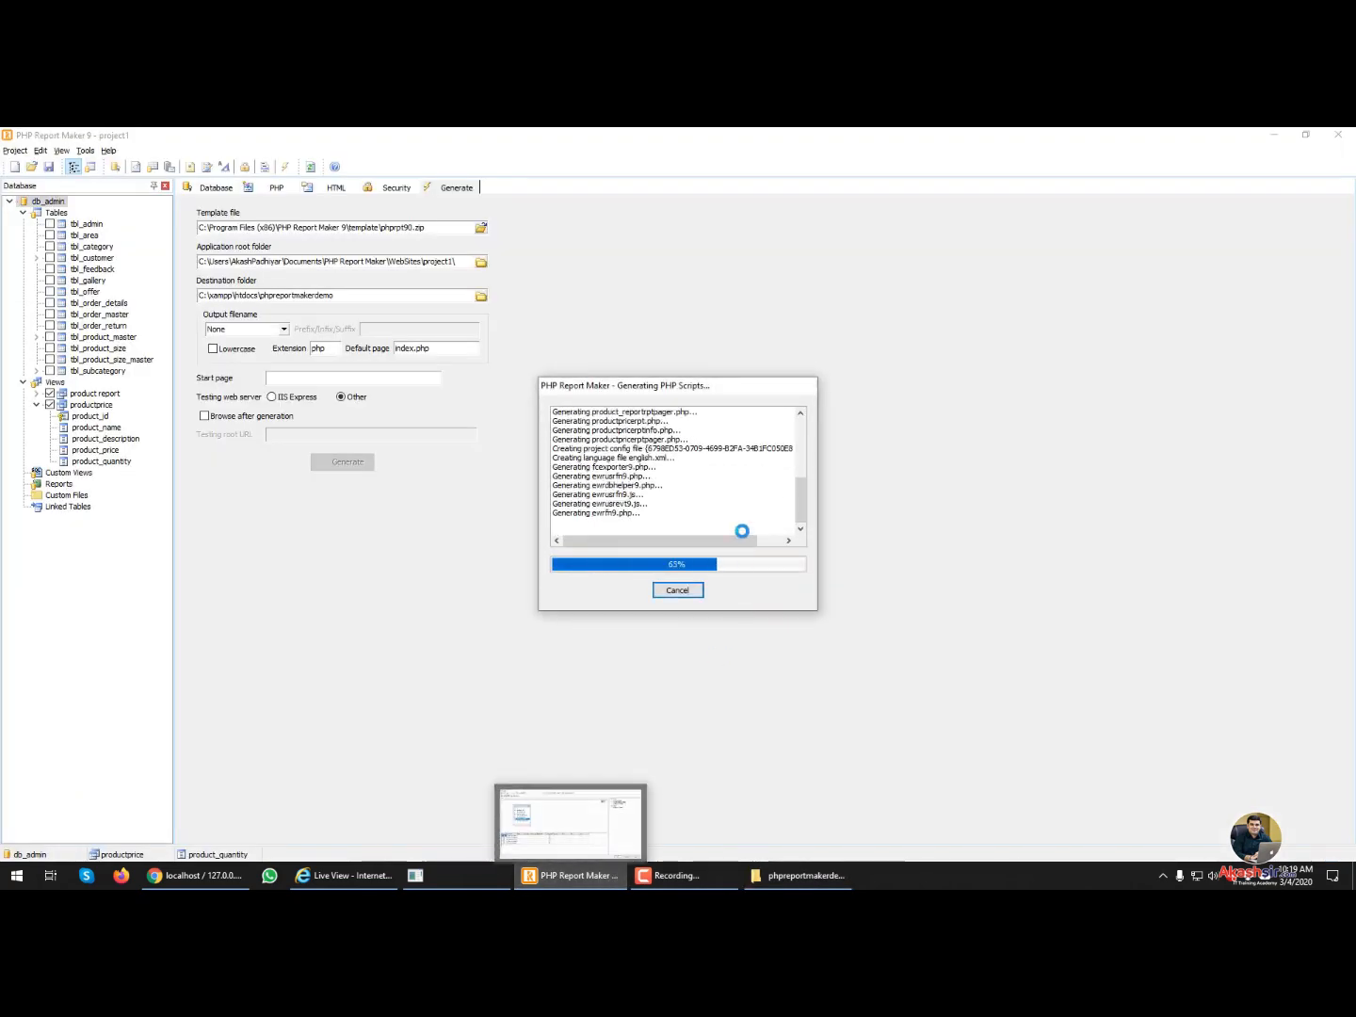
pyautogui.click(766, 876)
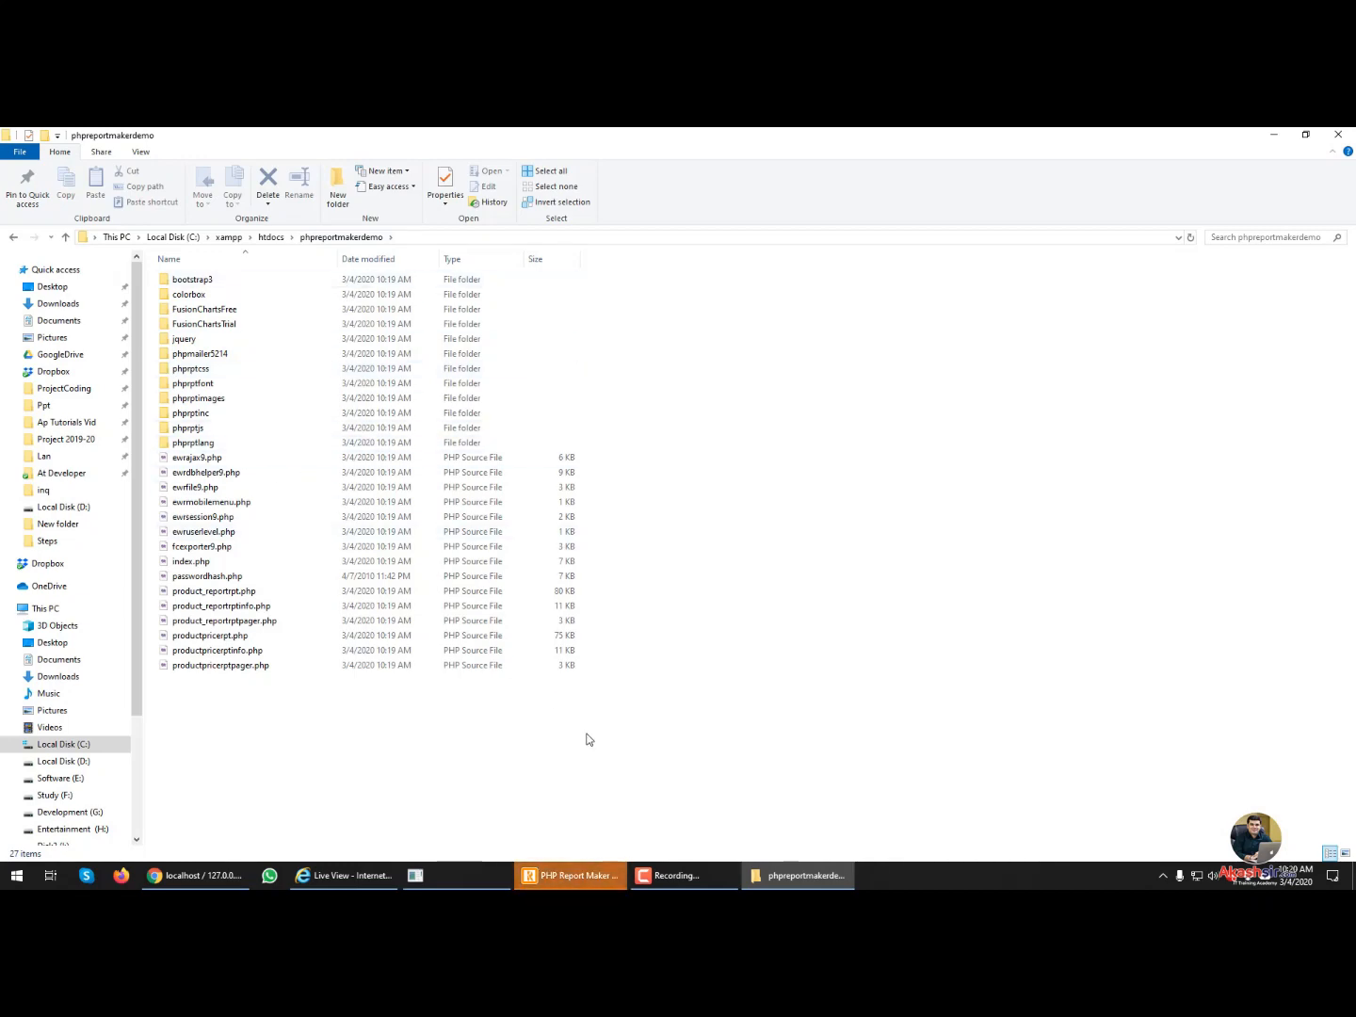
# - Switch to Chrome and open localhost/phpreportmakerdemo in a new tab at the default zoom level
pyautogui.click(196, 875)
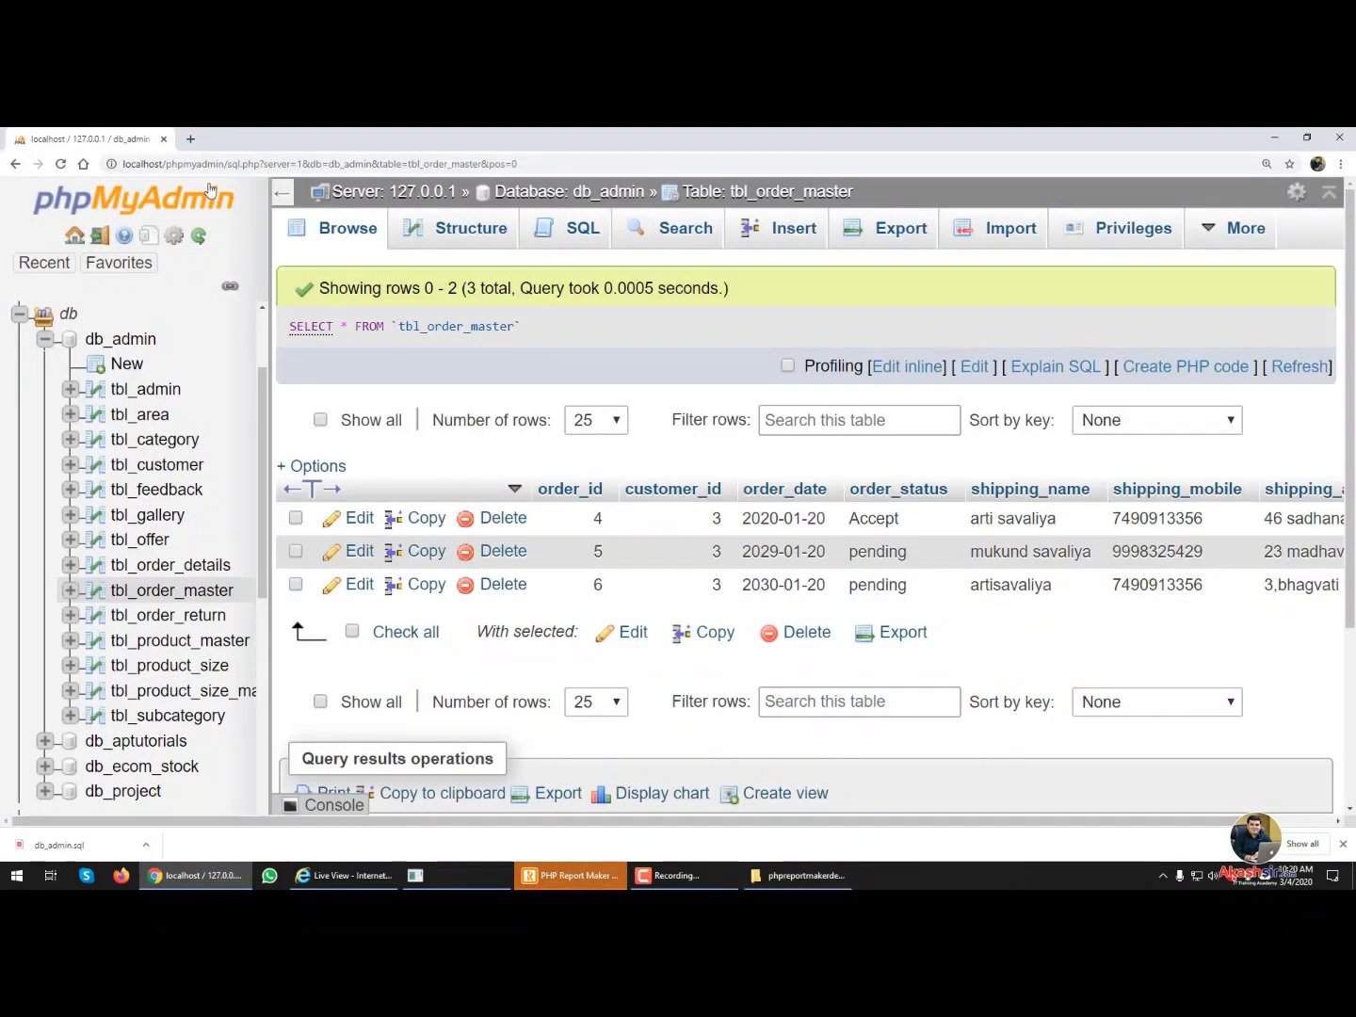
pyautogui.click(189, 139)
pyautogui.write('losl')
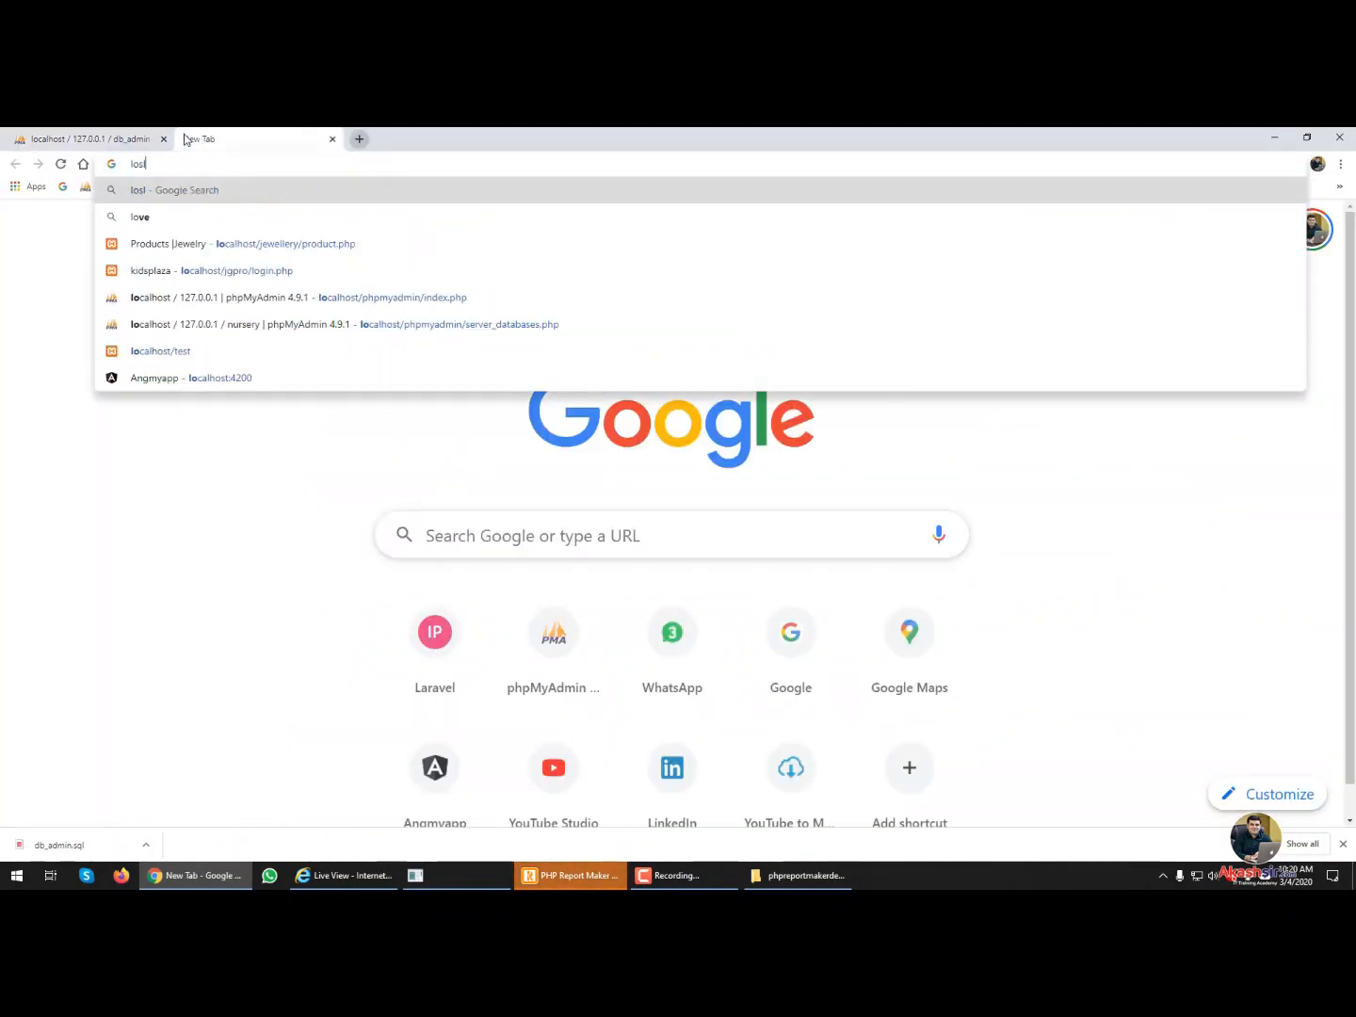
pyautogui.press('BackSpace')
pyautogui.press('BackSpace')
pyautogui.write('v')
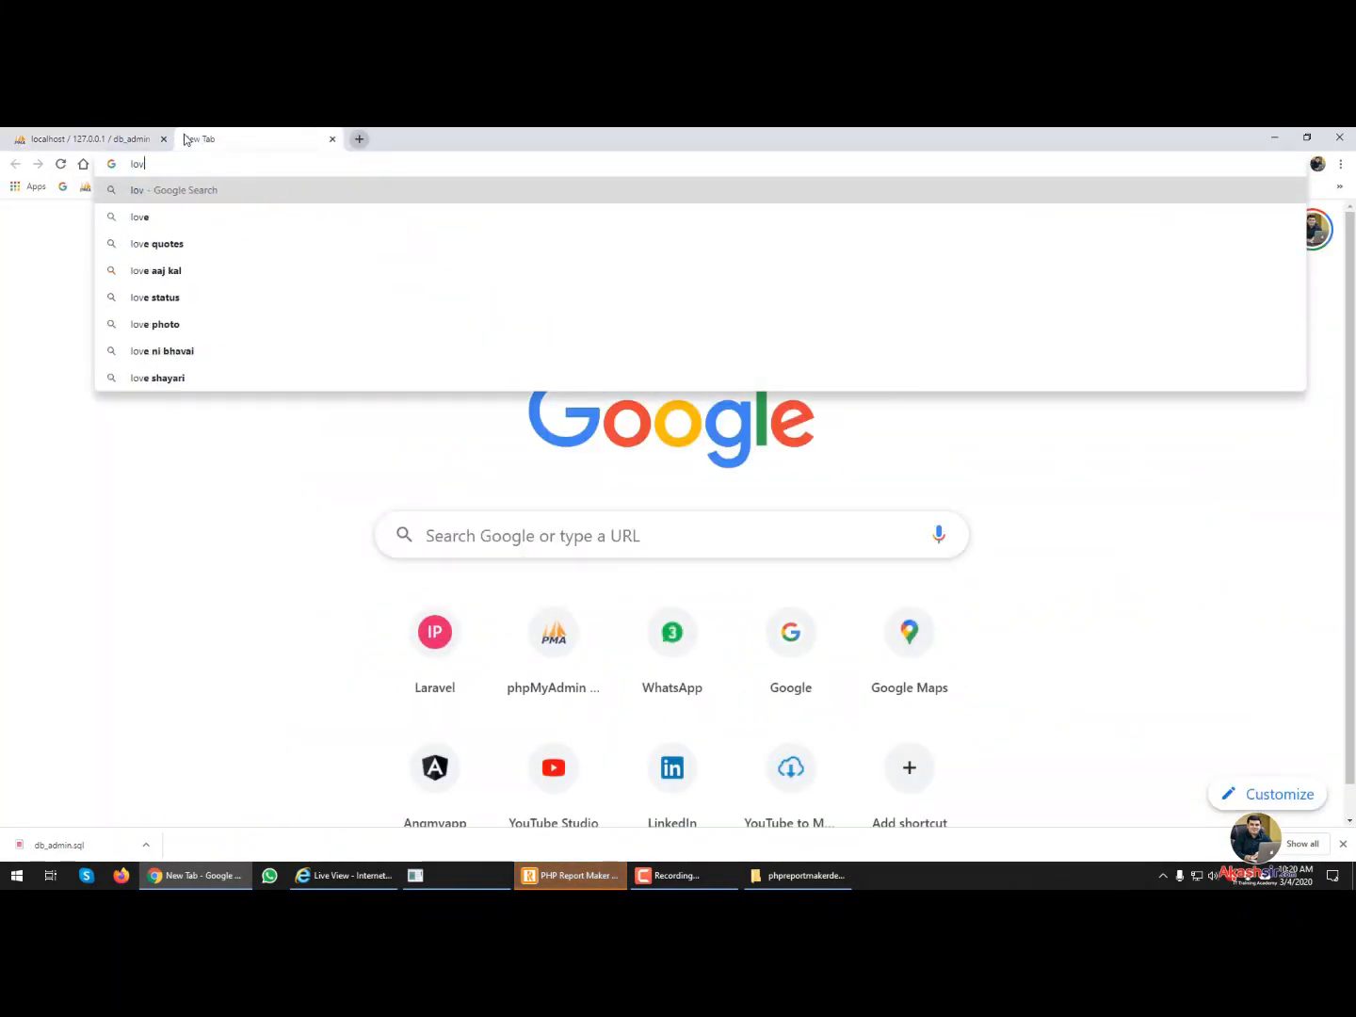
pyautogui.press('BackSpace')
pyautogui.write('ca')
pyautogui.write('lhost/phpre')
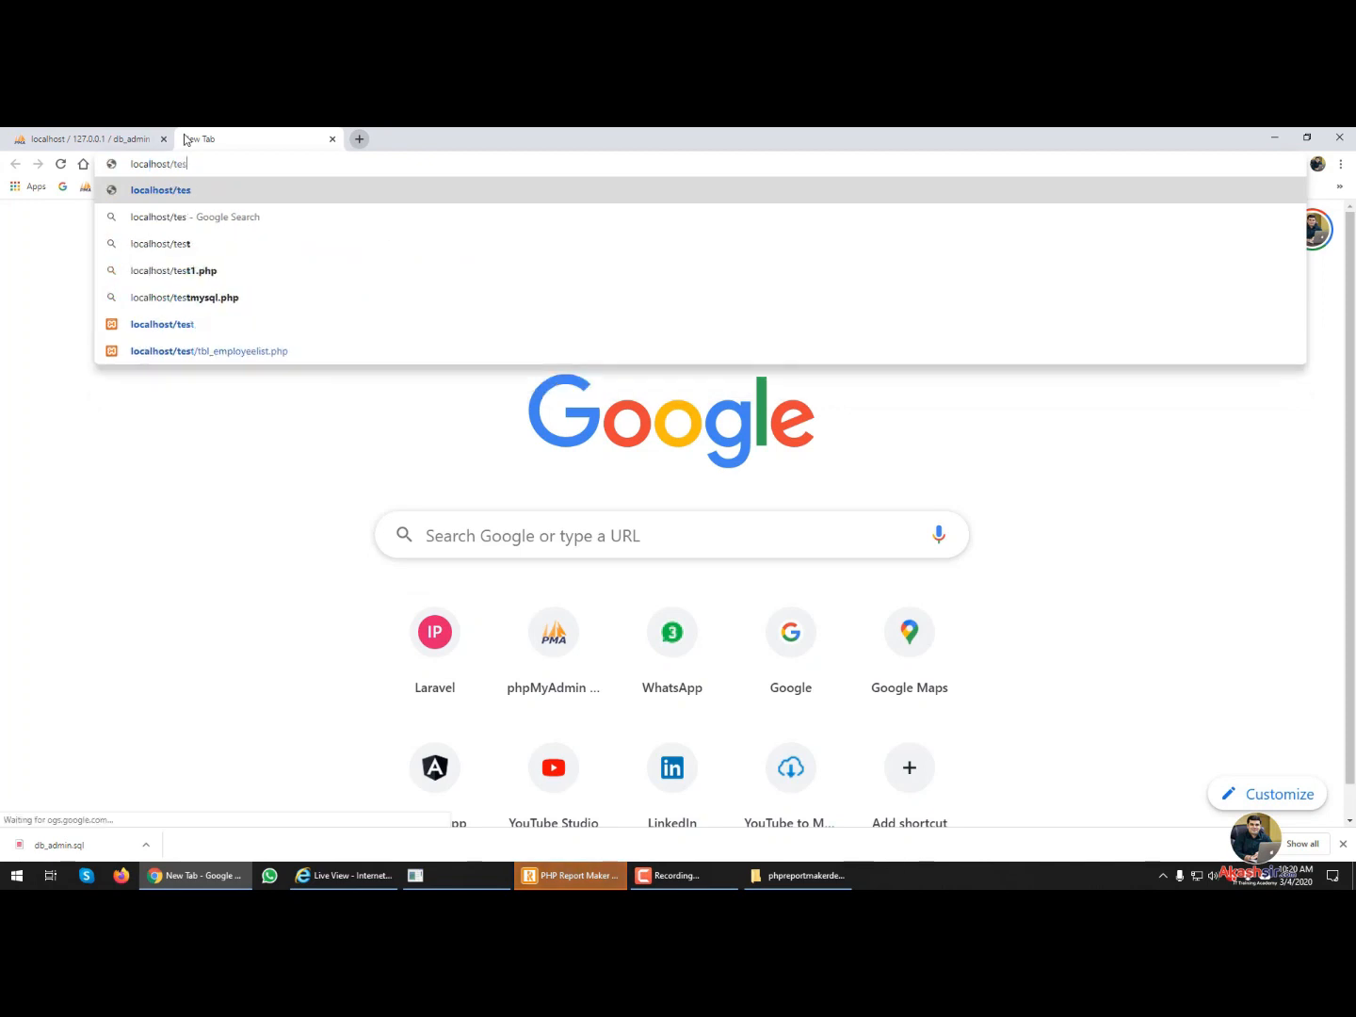
pyautogui.write('portmakerdemo')
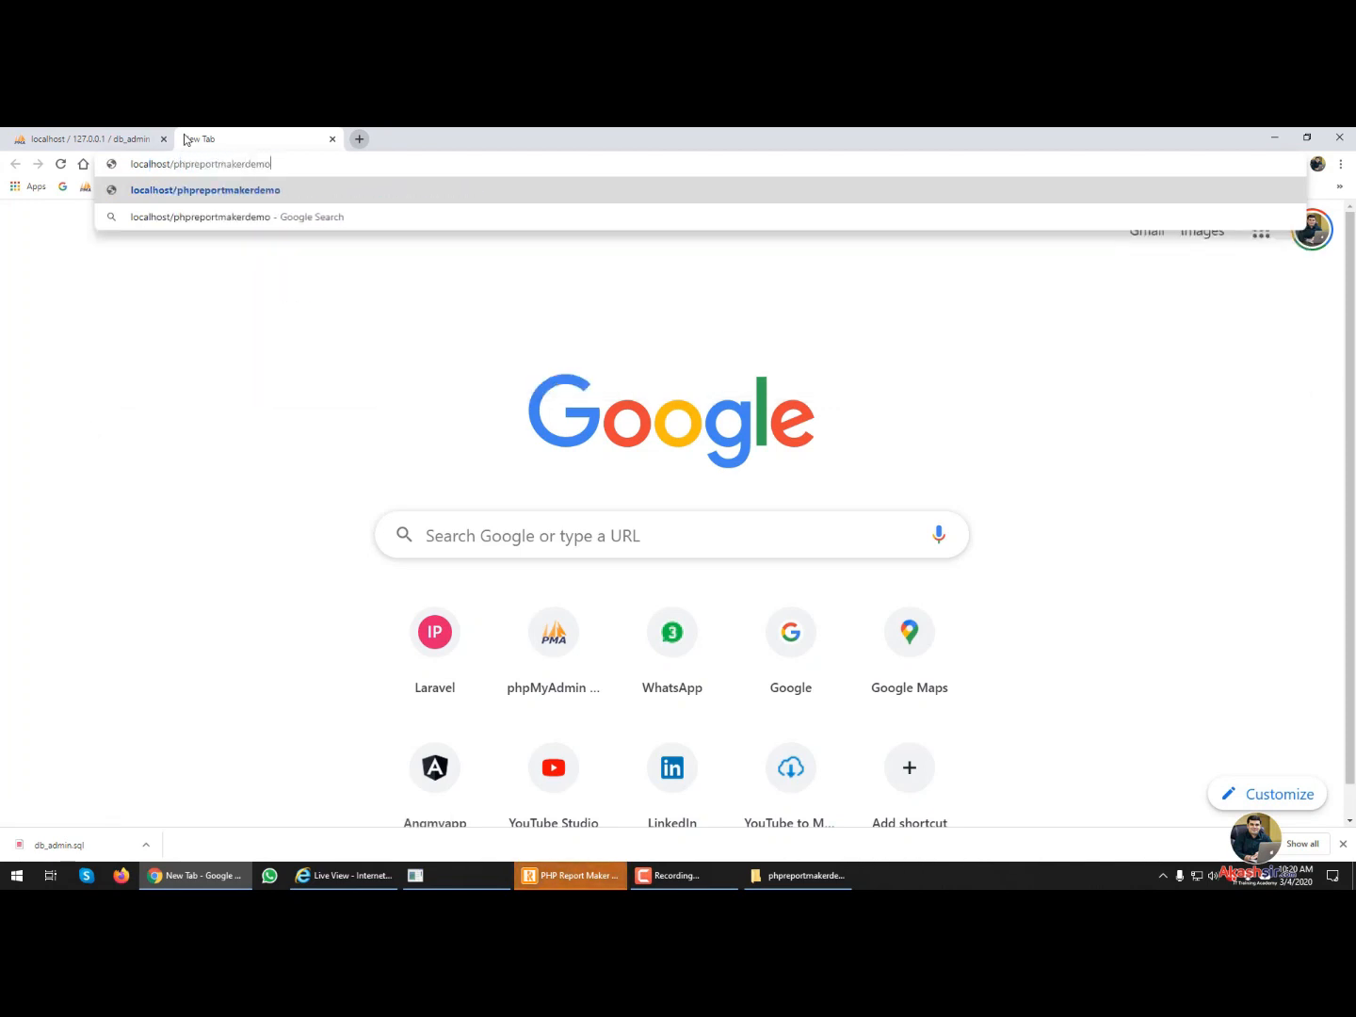
pyautogui.press('Return')
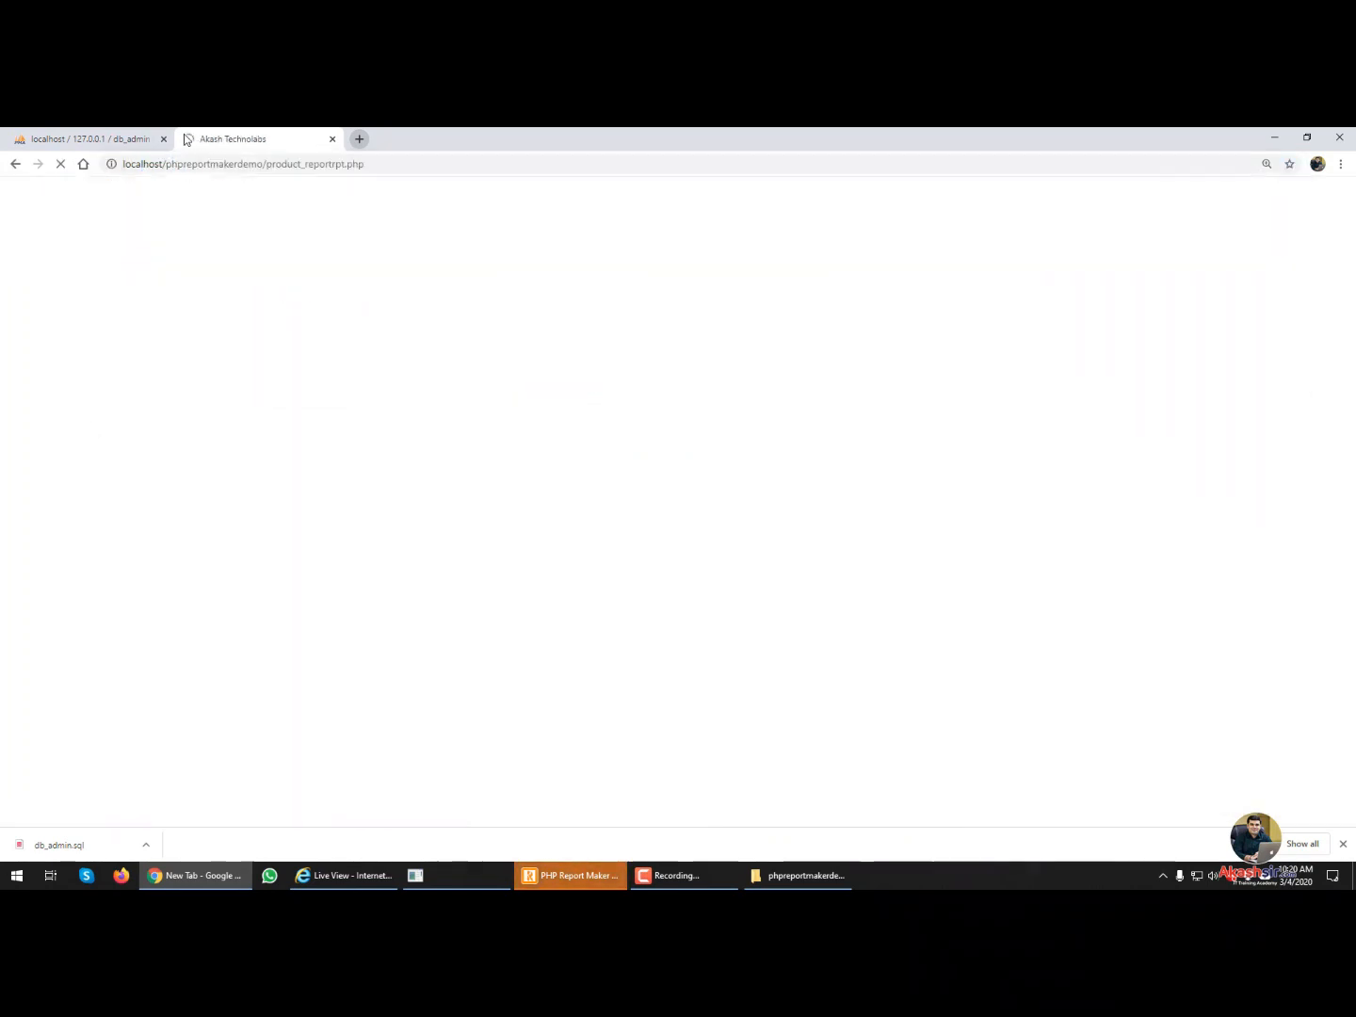
pyautogui.hotkey('ctrl', '0')
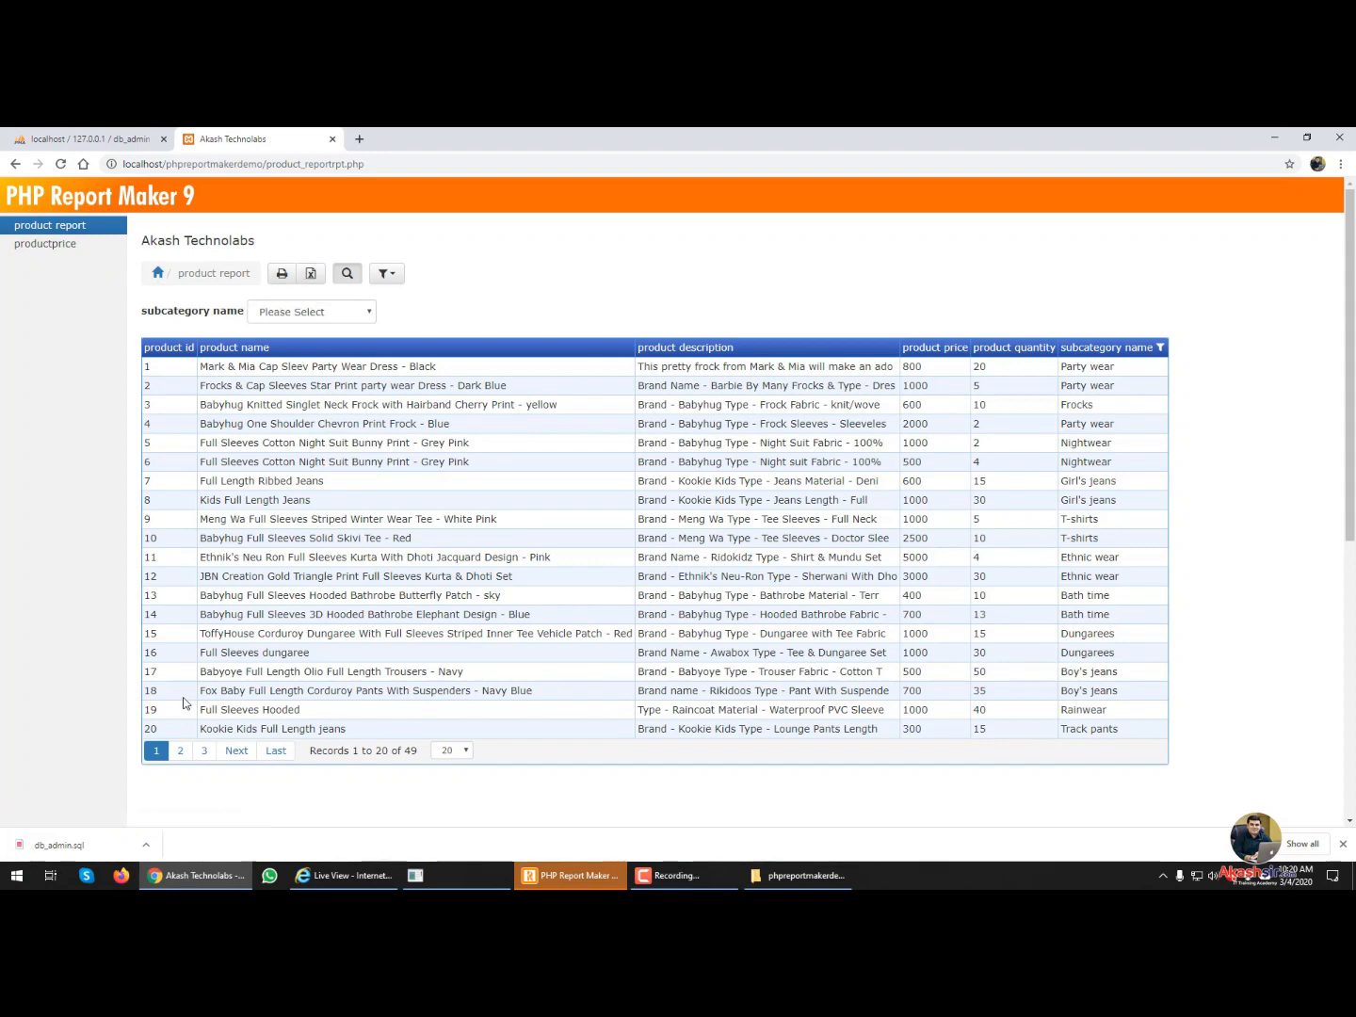
# - Page through the product report and test its subcategory filter with Bath time, Bath toy, Bellies and Dolls, finishing with the filter cleared
pyautogui.click(181, 751)
pyautogui.click(300, 753)
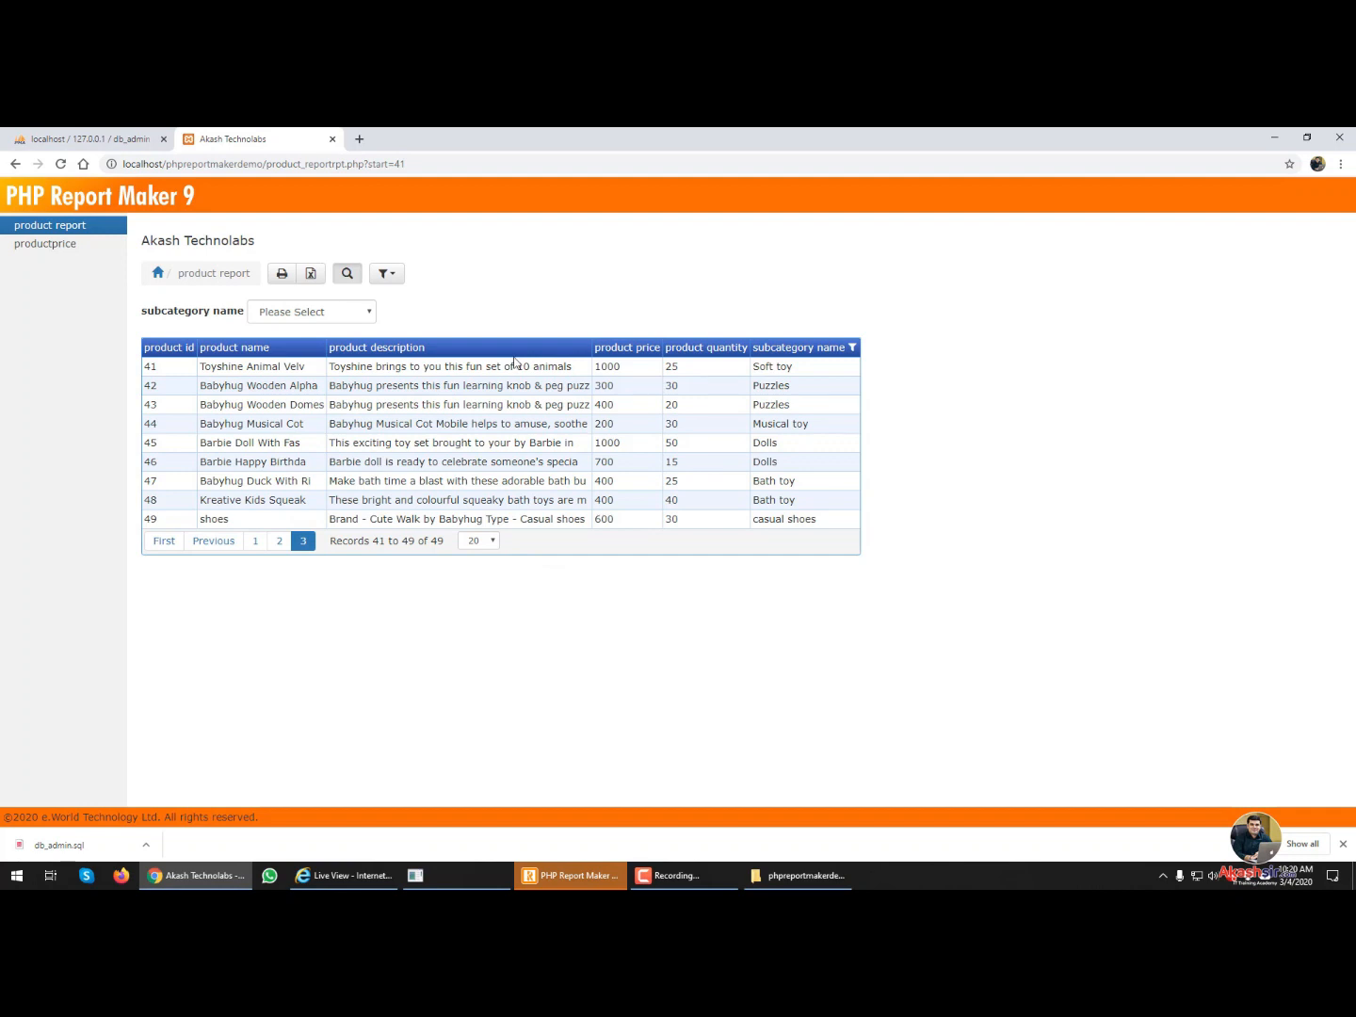
pyautogui.click(363, 307)
pyautogui.click(343, 343)
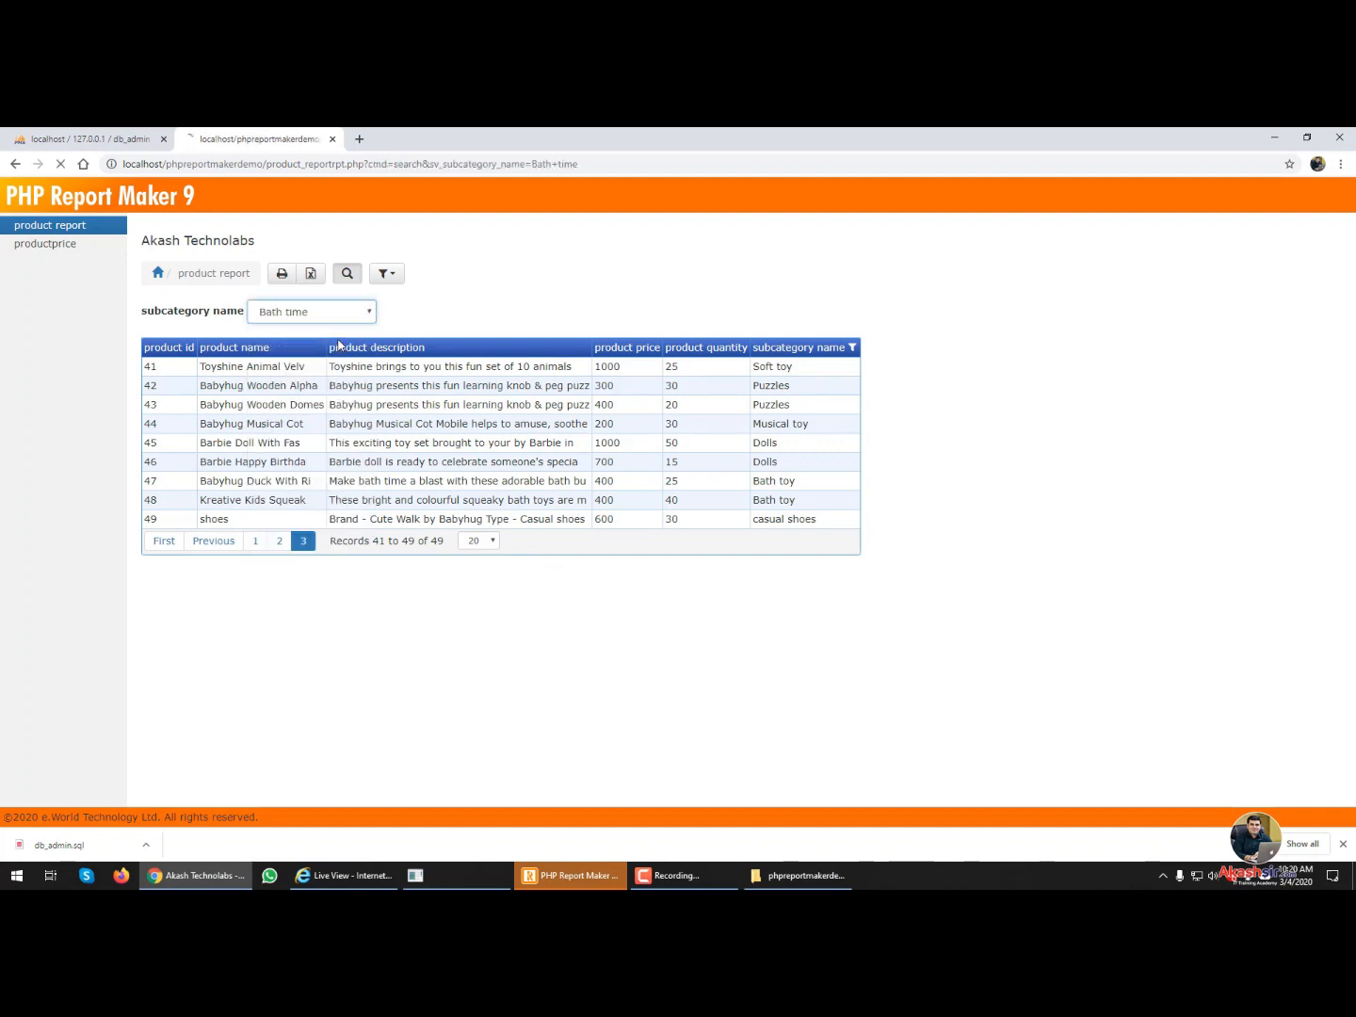
pyautogui.click(347, 318)
pyautogui.click(343, 357)
pyautogui.click(350, 318)
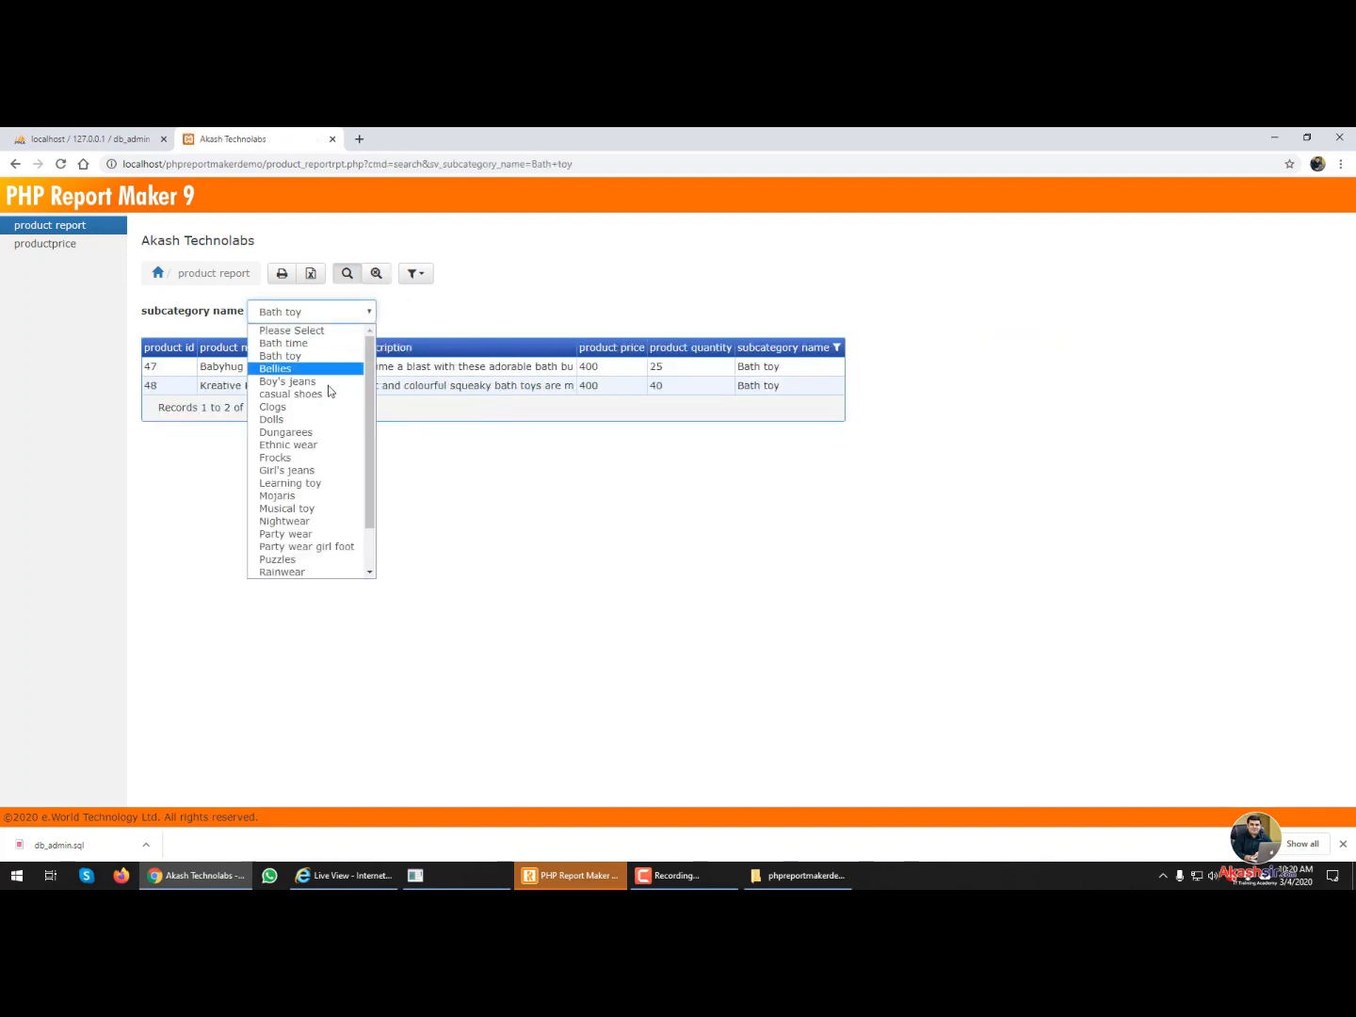
pyautogui.click(330, 370)
pyautogui.click(339, 313)
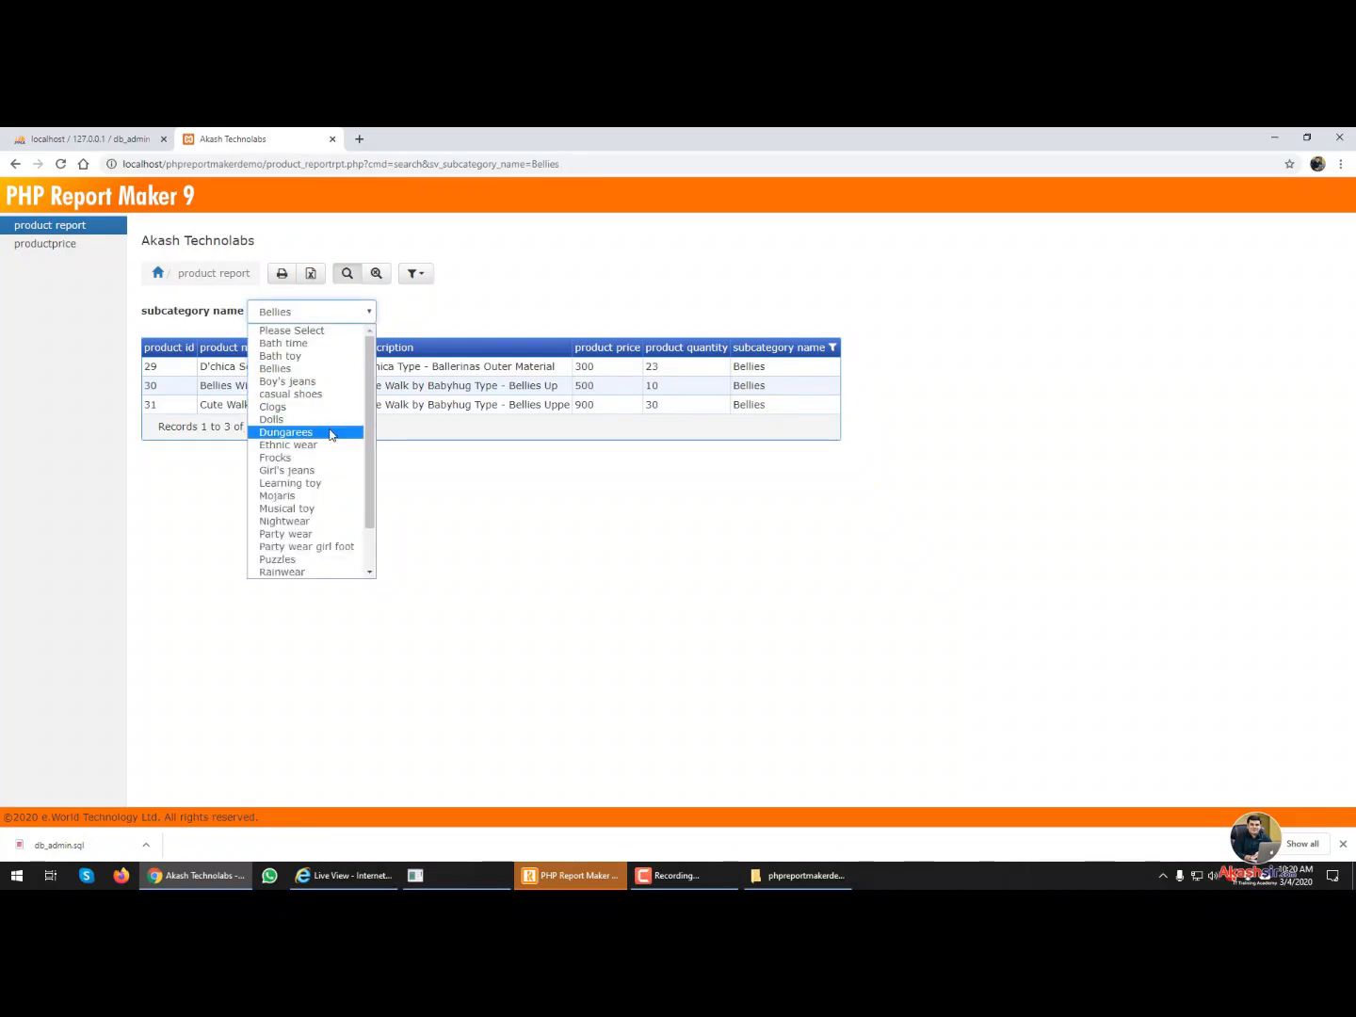
pyautogui.click(333, 421)
pyautogui.click(312, 318)
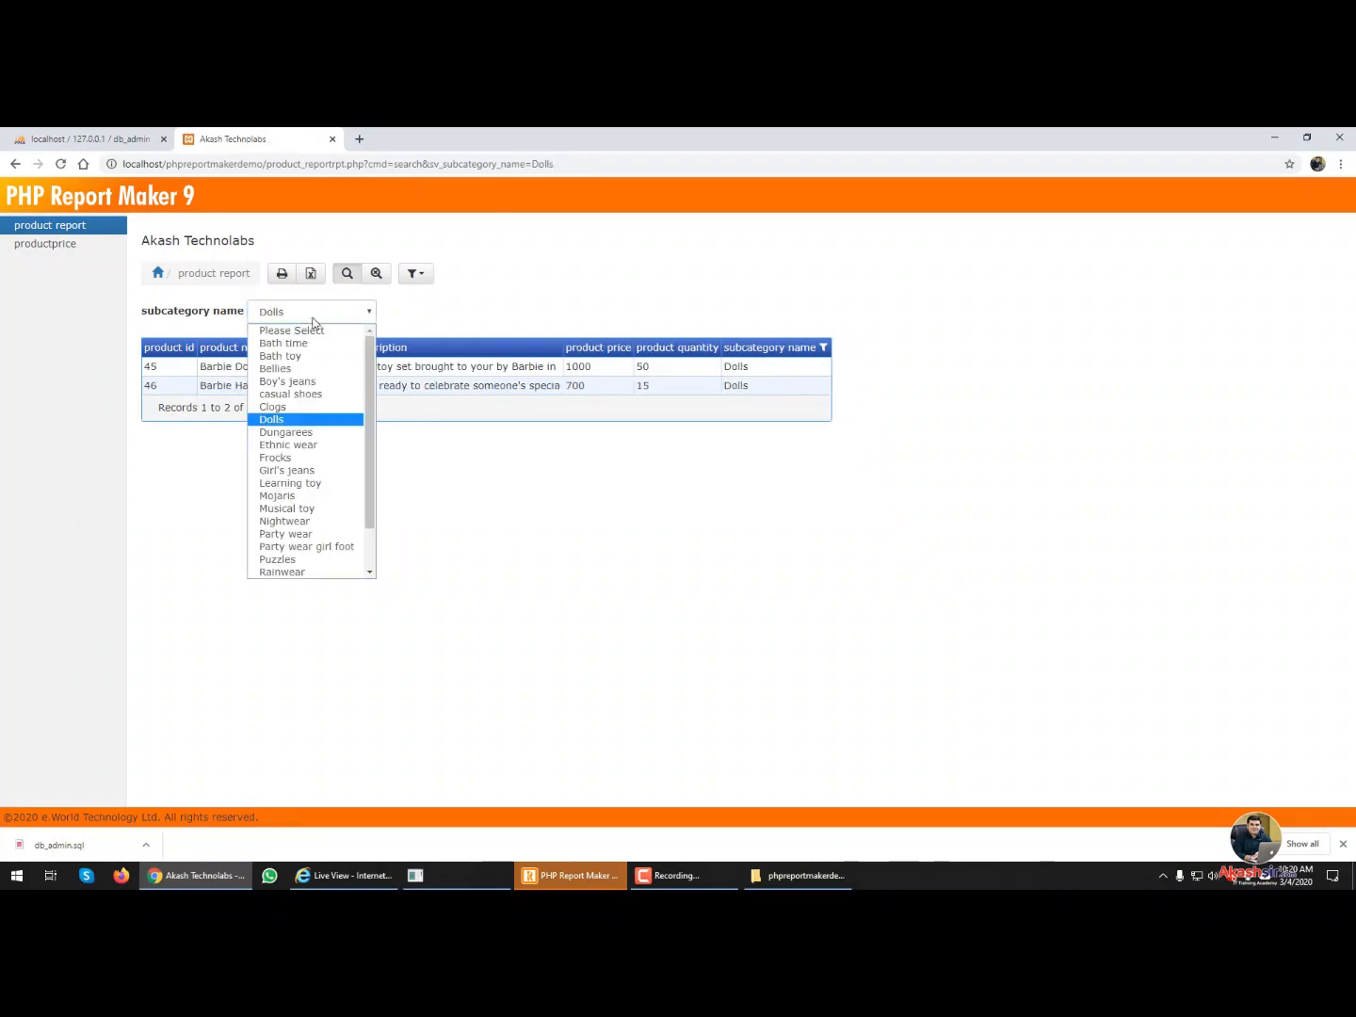
pyautogui.click(301, 331)
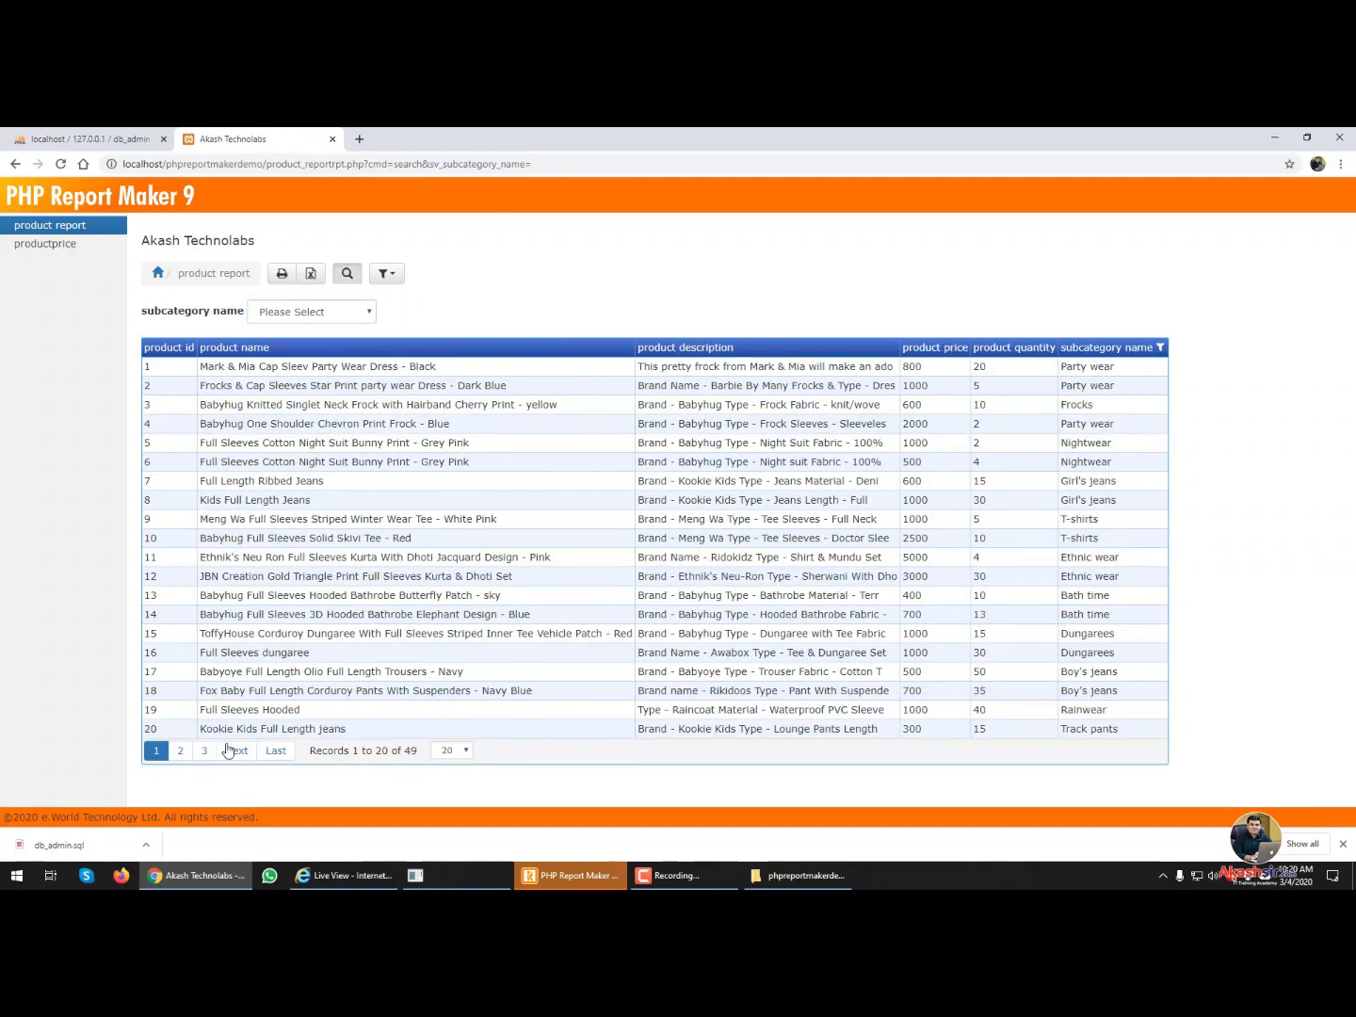
# - Page to the last records of the product report and set records per page to All to review the full list
pyautogui.click(183, 751)
pyautogui.click(304, 750)
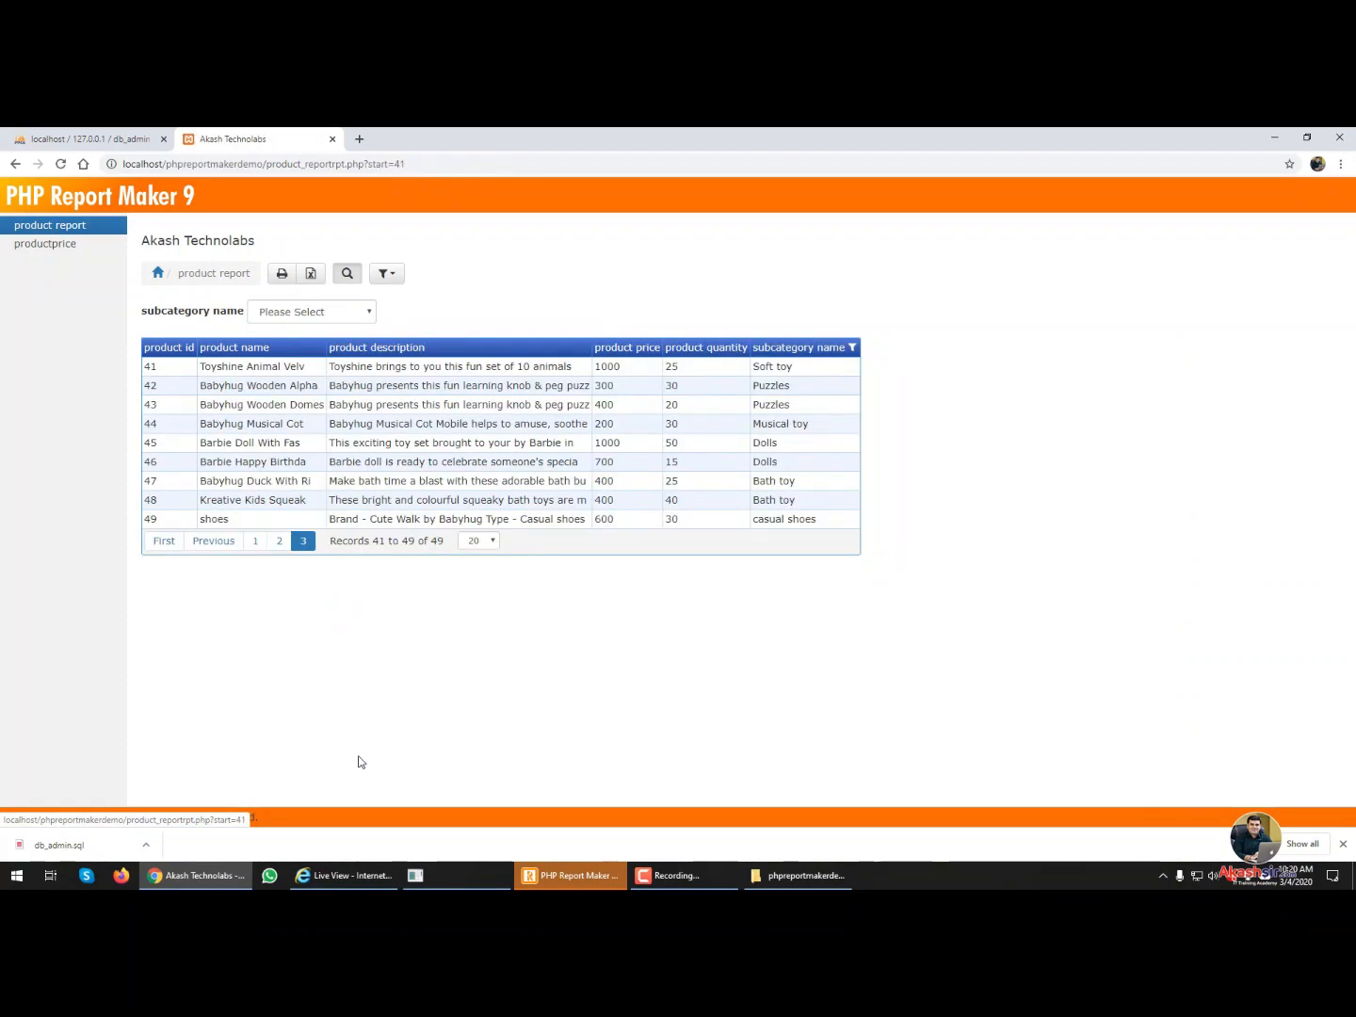
pyautogui.click(479, 541)
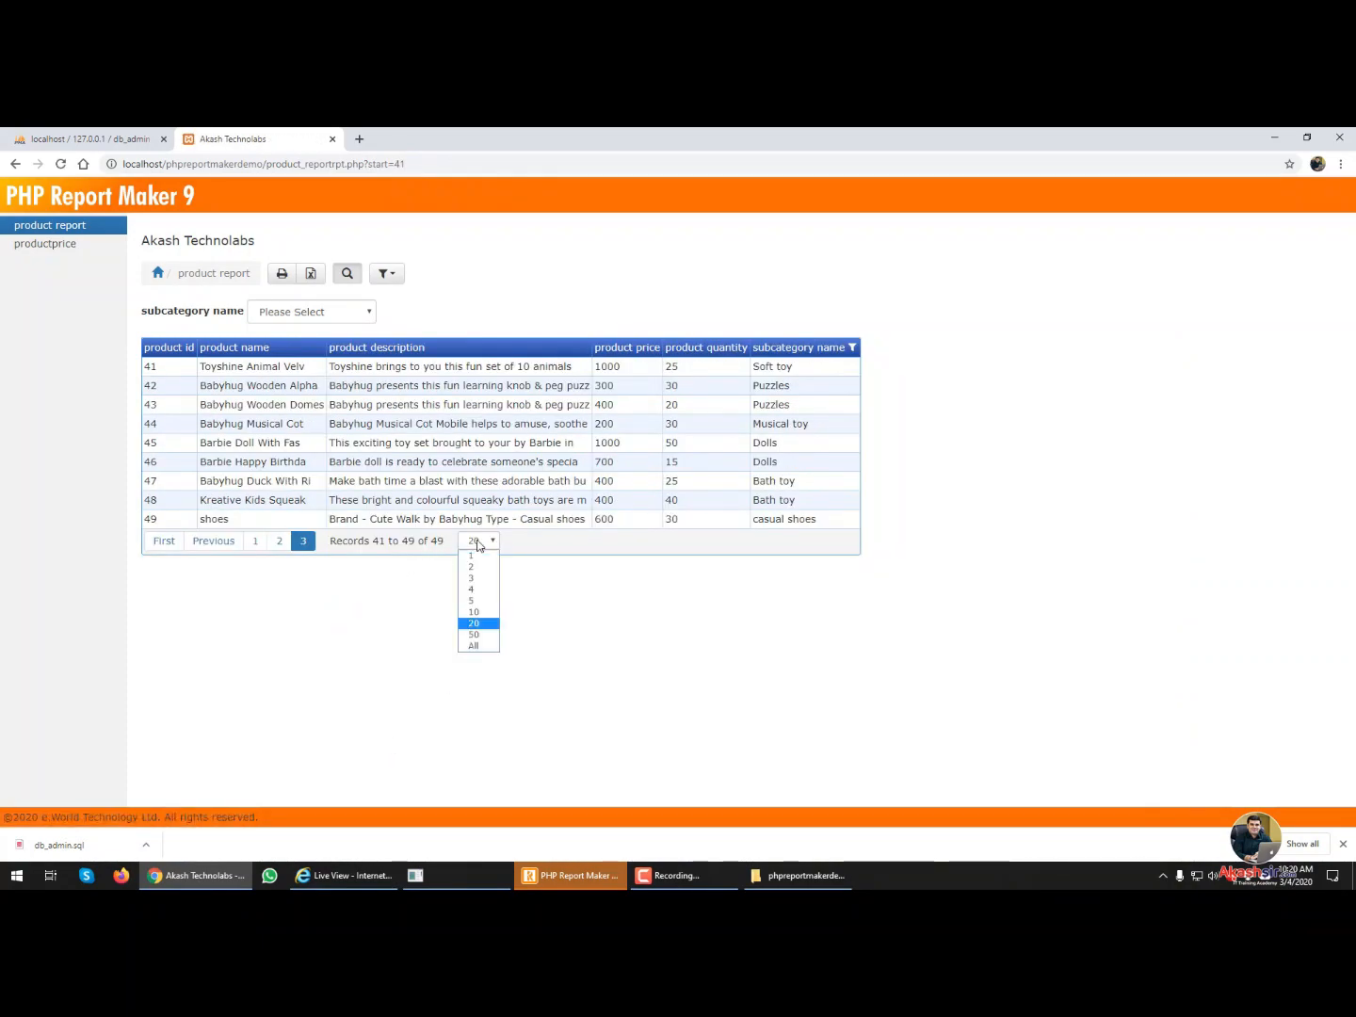
pyautogui.click(482, 648)
pyautogui.scroll(-5, 349, 678)
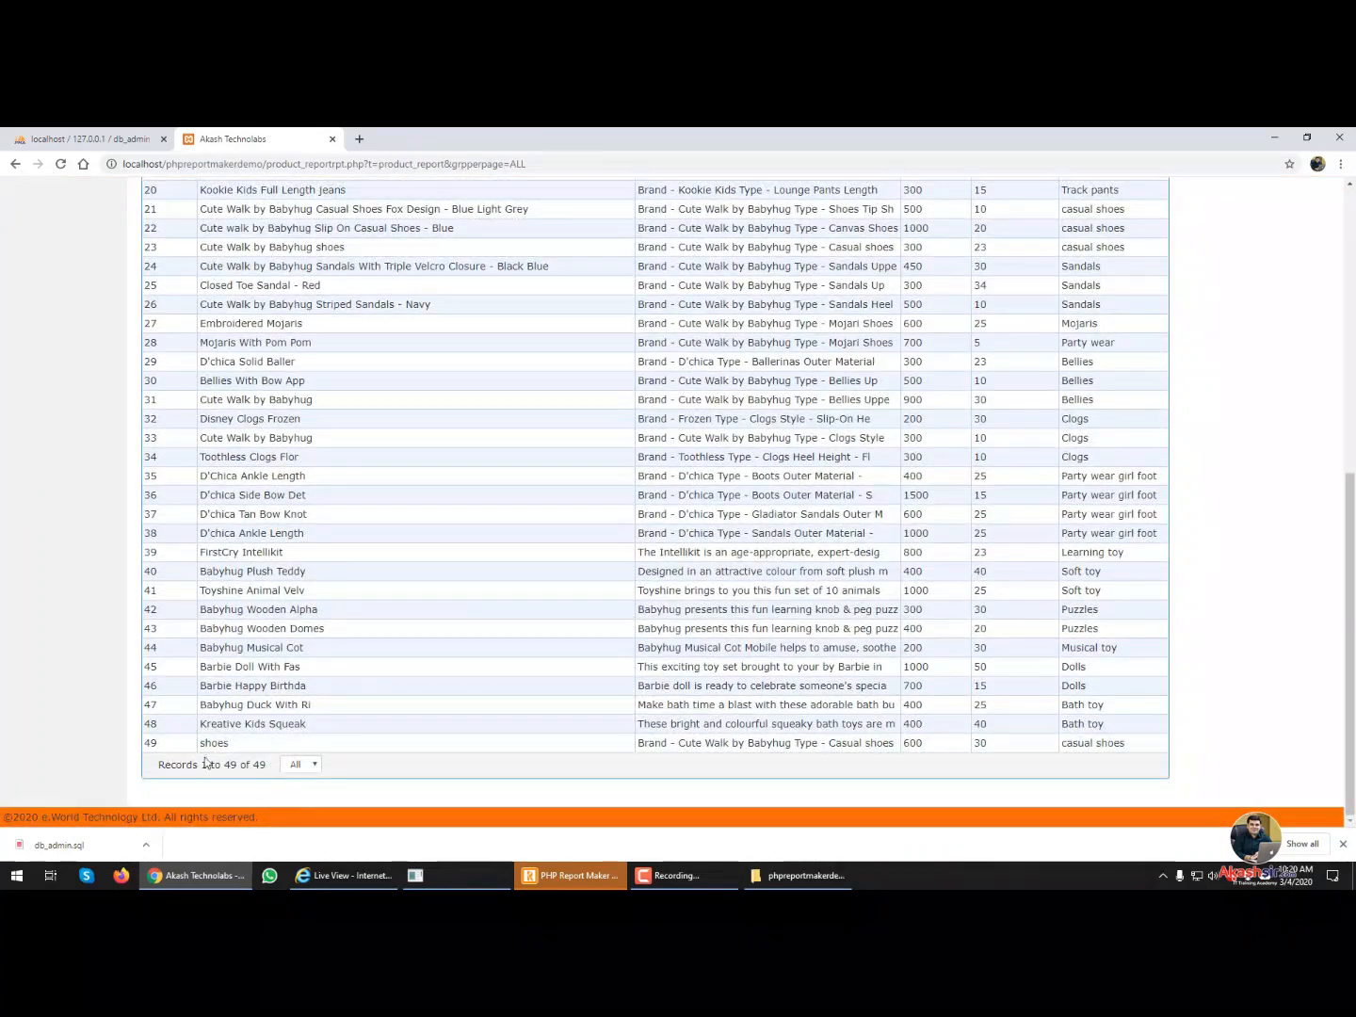
pyautogui.scroll(5, 575, 669)
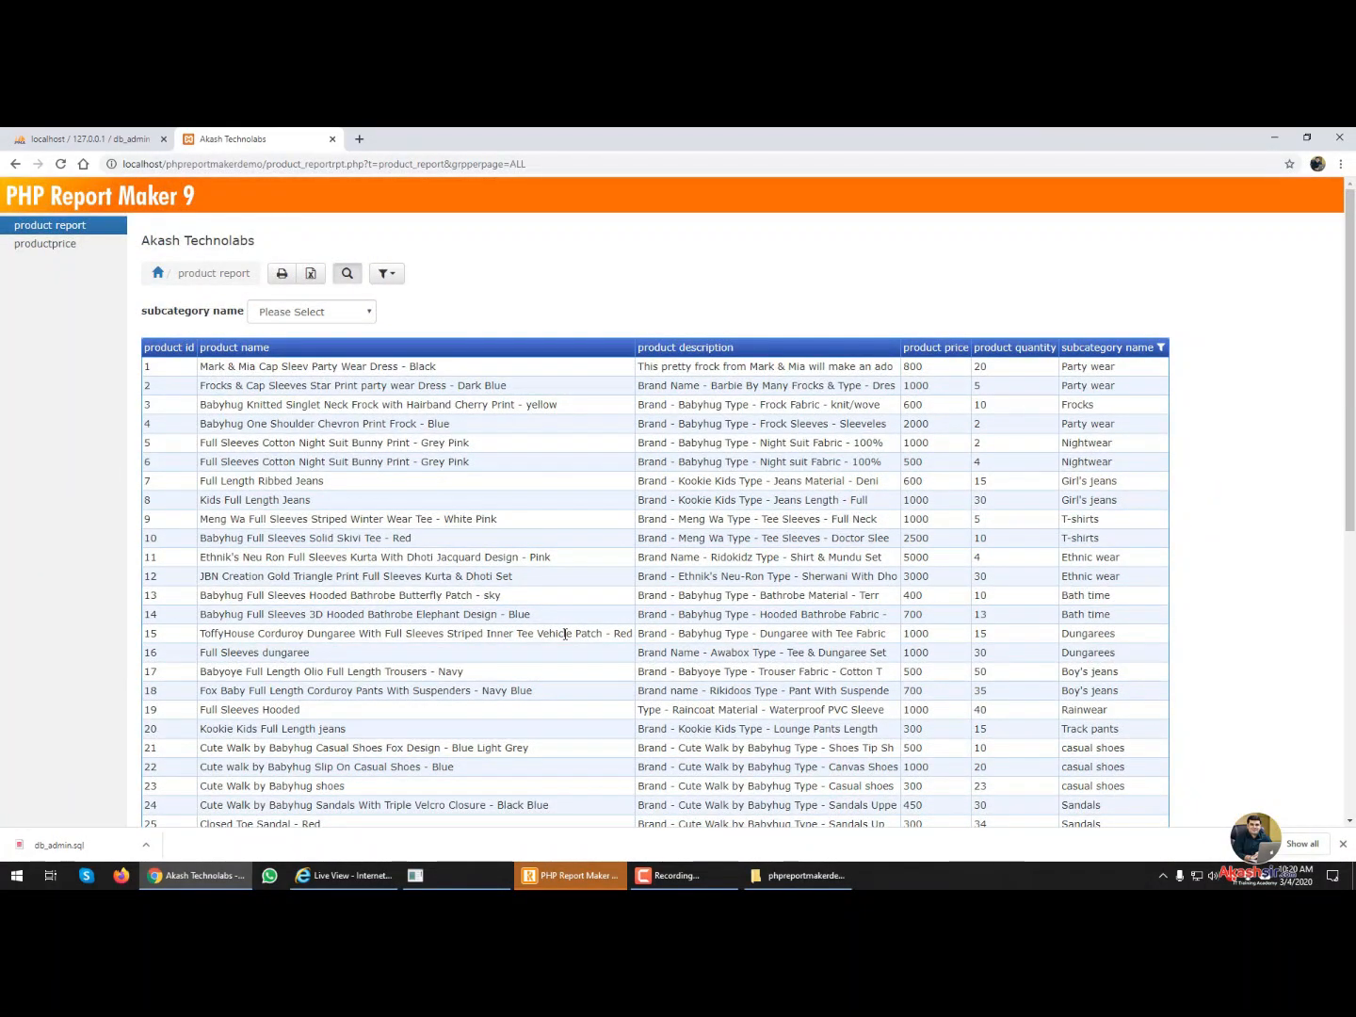
# - Open the productprice report and test its product price filter with 7000 and then 500
pyautogui.click(40, 244)
pyautogui.click(248, 310)
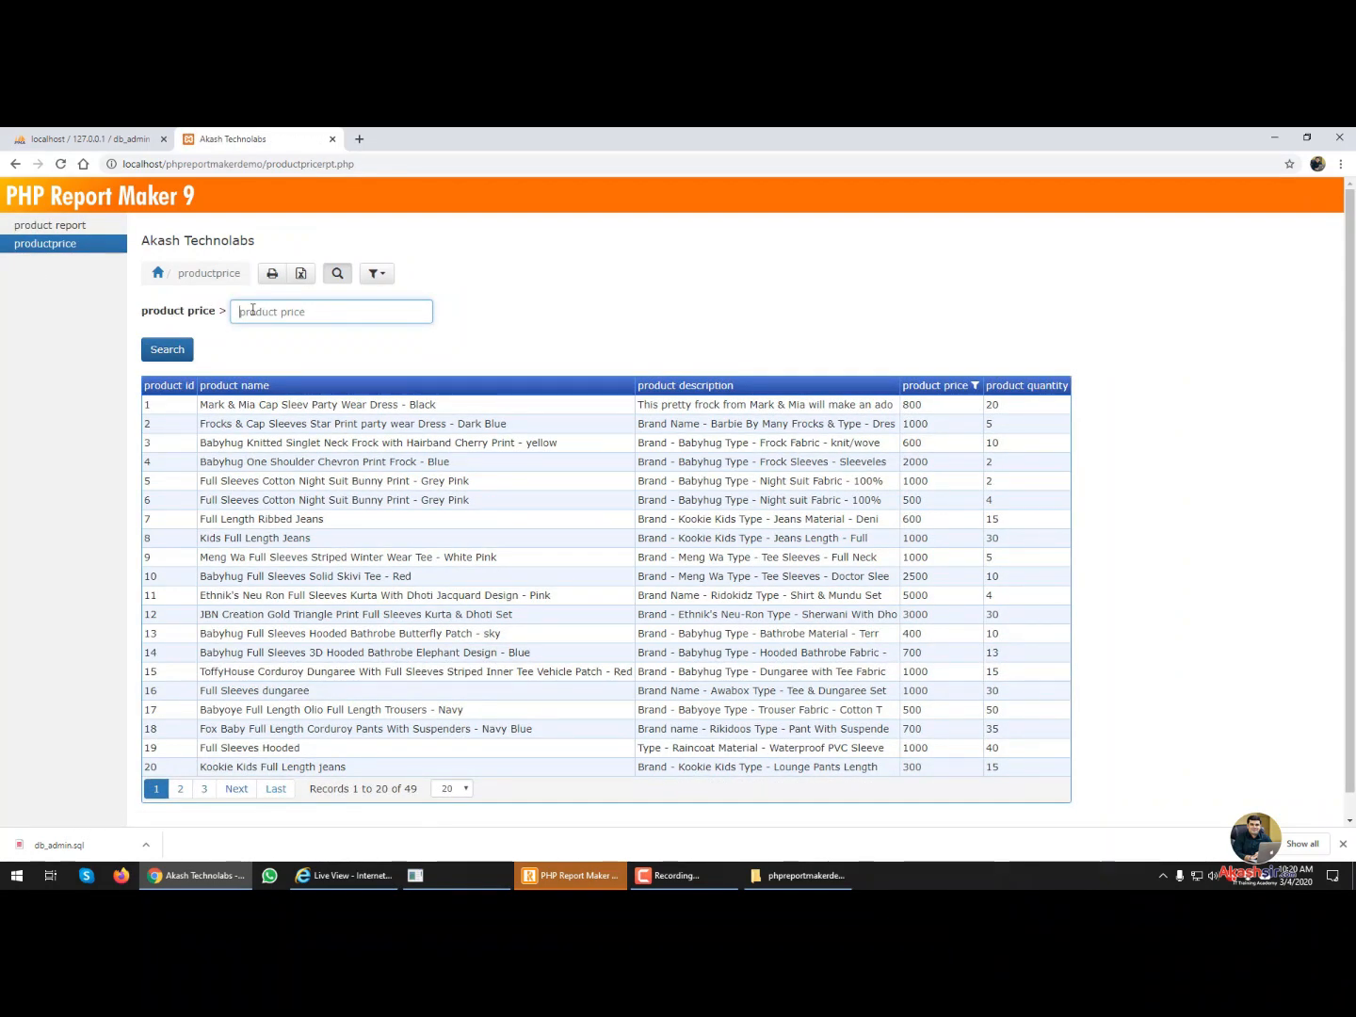
pyautogui.write('7000')
pyautogui.click(167, 348)
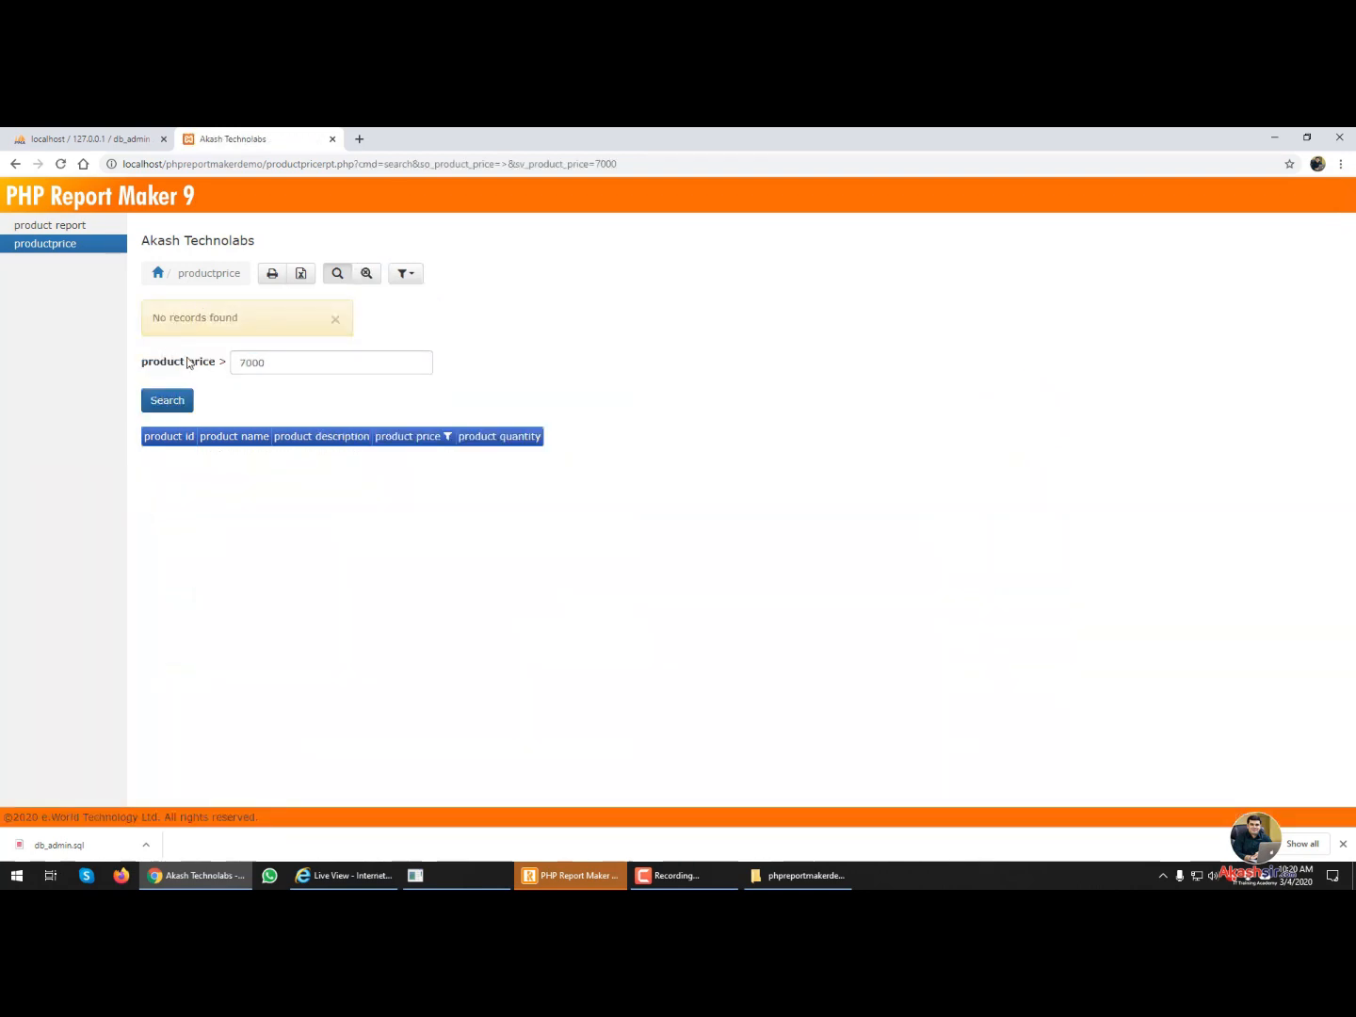
pyautogui.doubleClick(276, 368)
pyautogui.write('500')
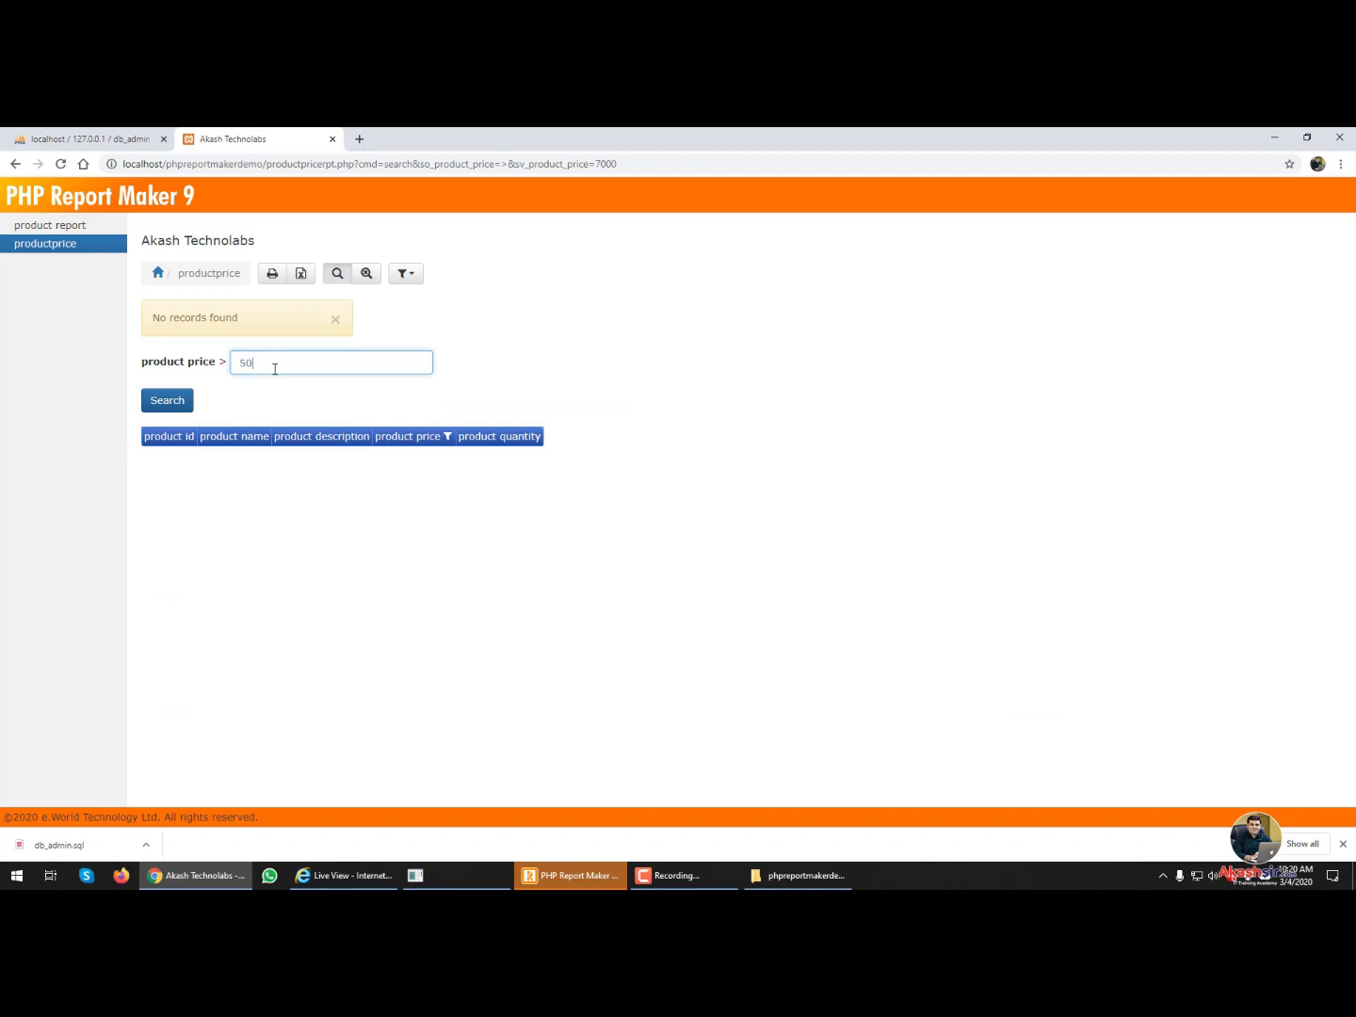
pyautogui.press('Return')
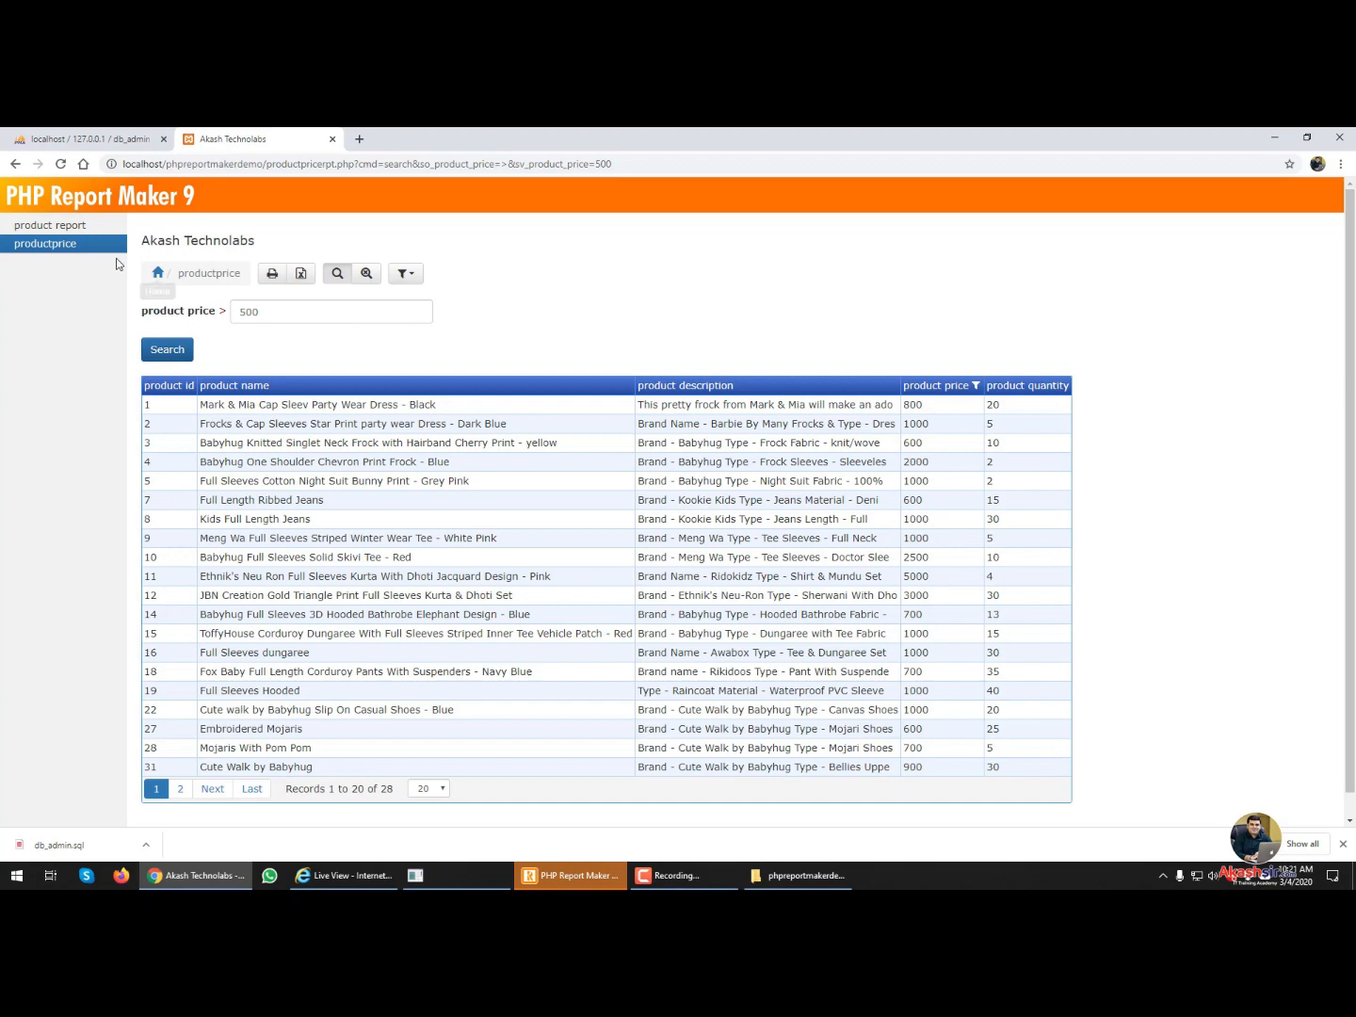
# - Export the product report to Excel, save product_report.xls to the Desktop, view it in Excel, and close the workbook
pyautogui.click(95, 232)
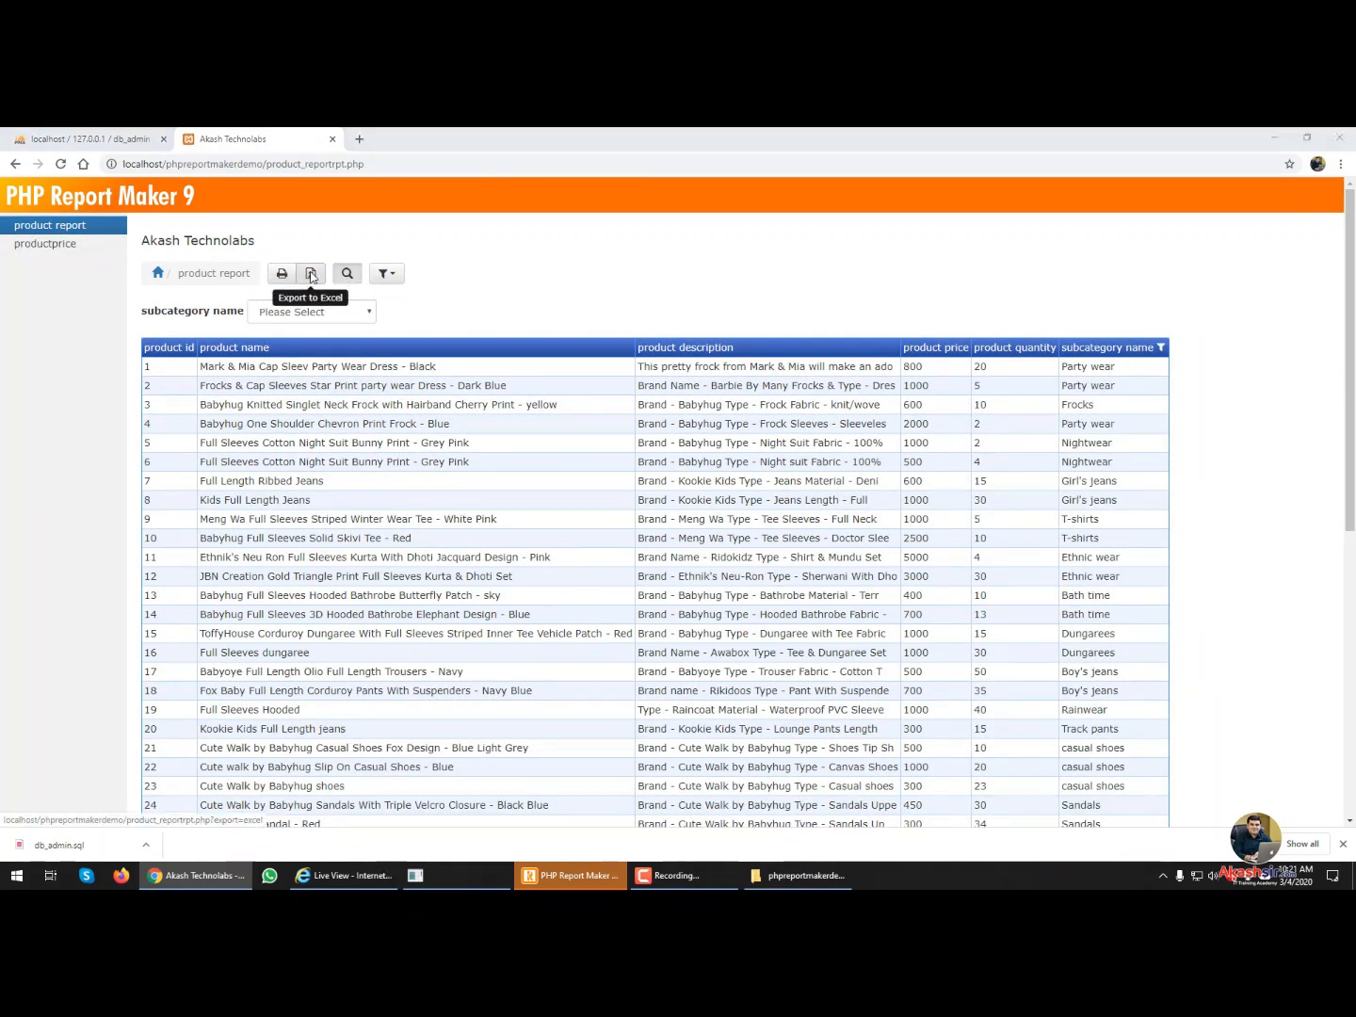
pyautogui.click(781, 582)
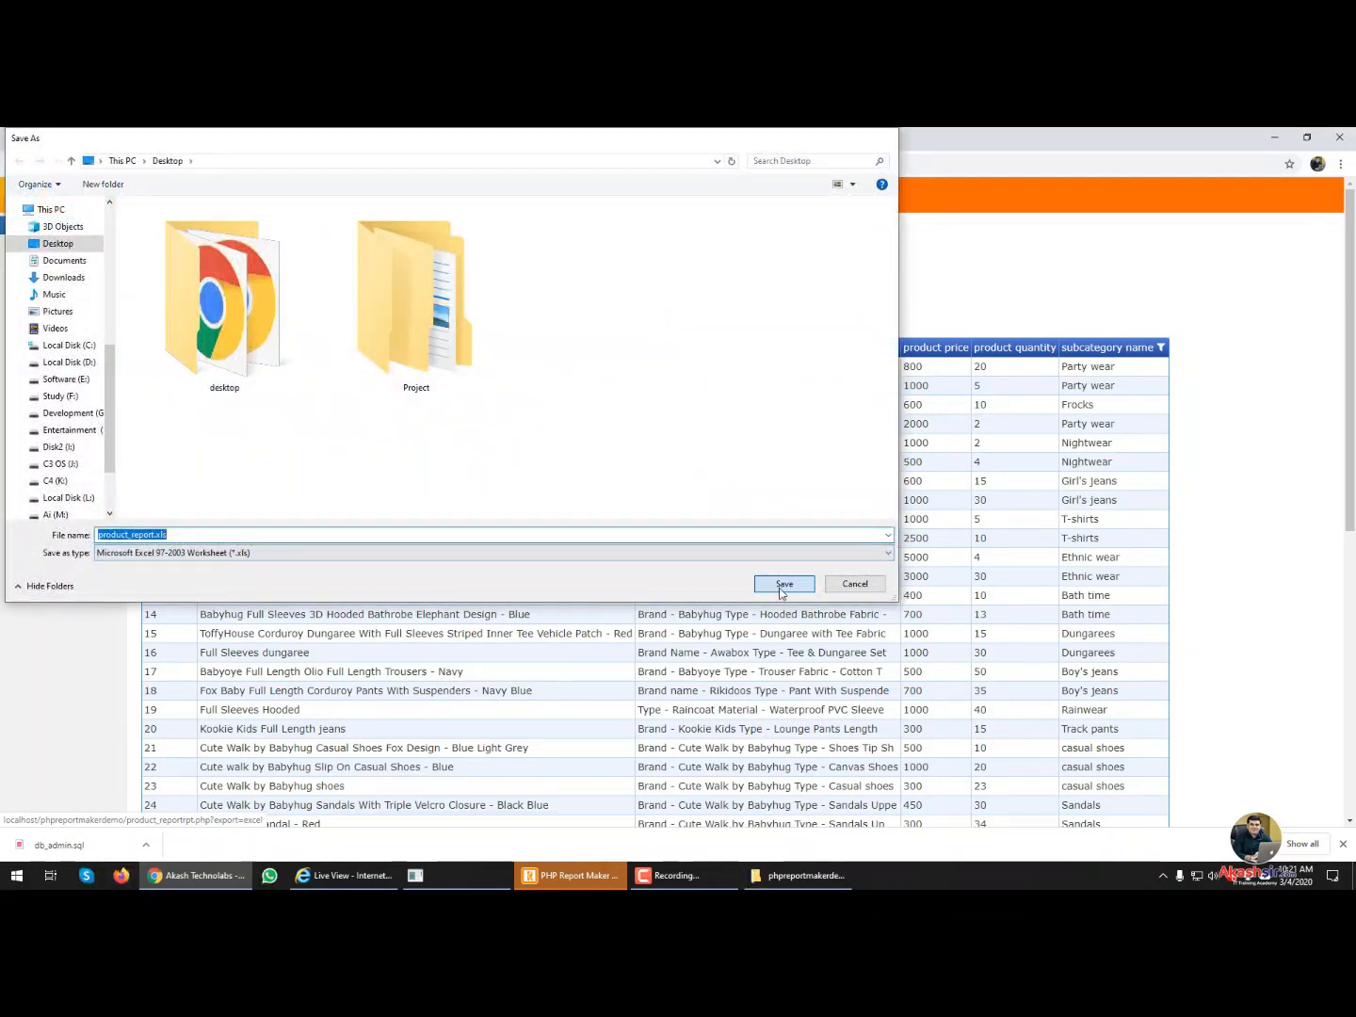
pyautogui.click(107, 838)
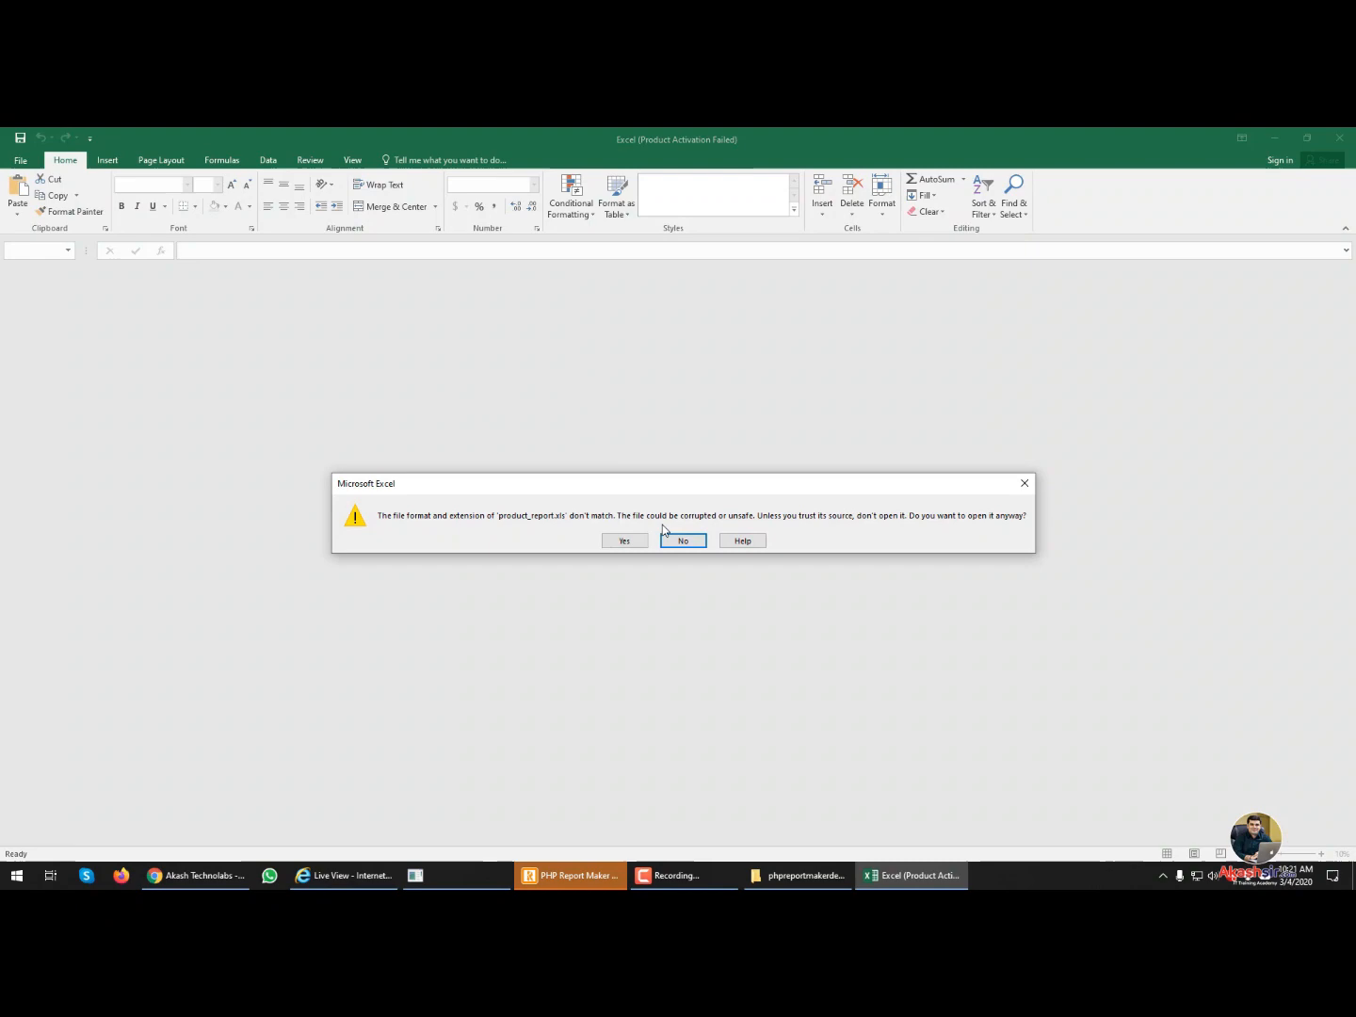
pyautogui.click(624, 541)
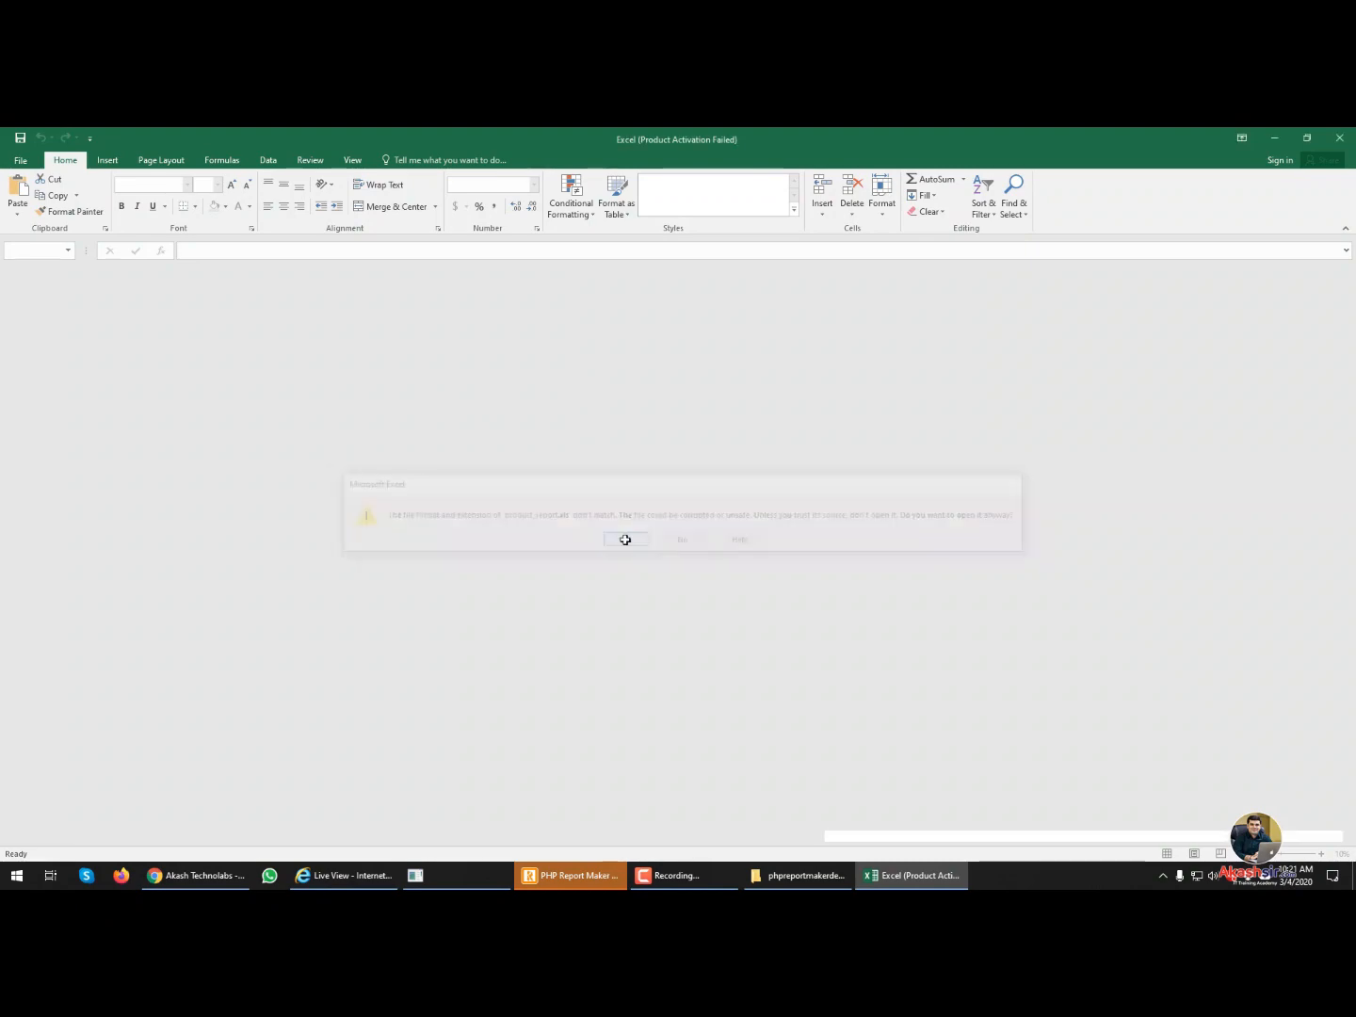
pyautogui.click(817, 640)
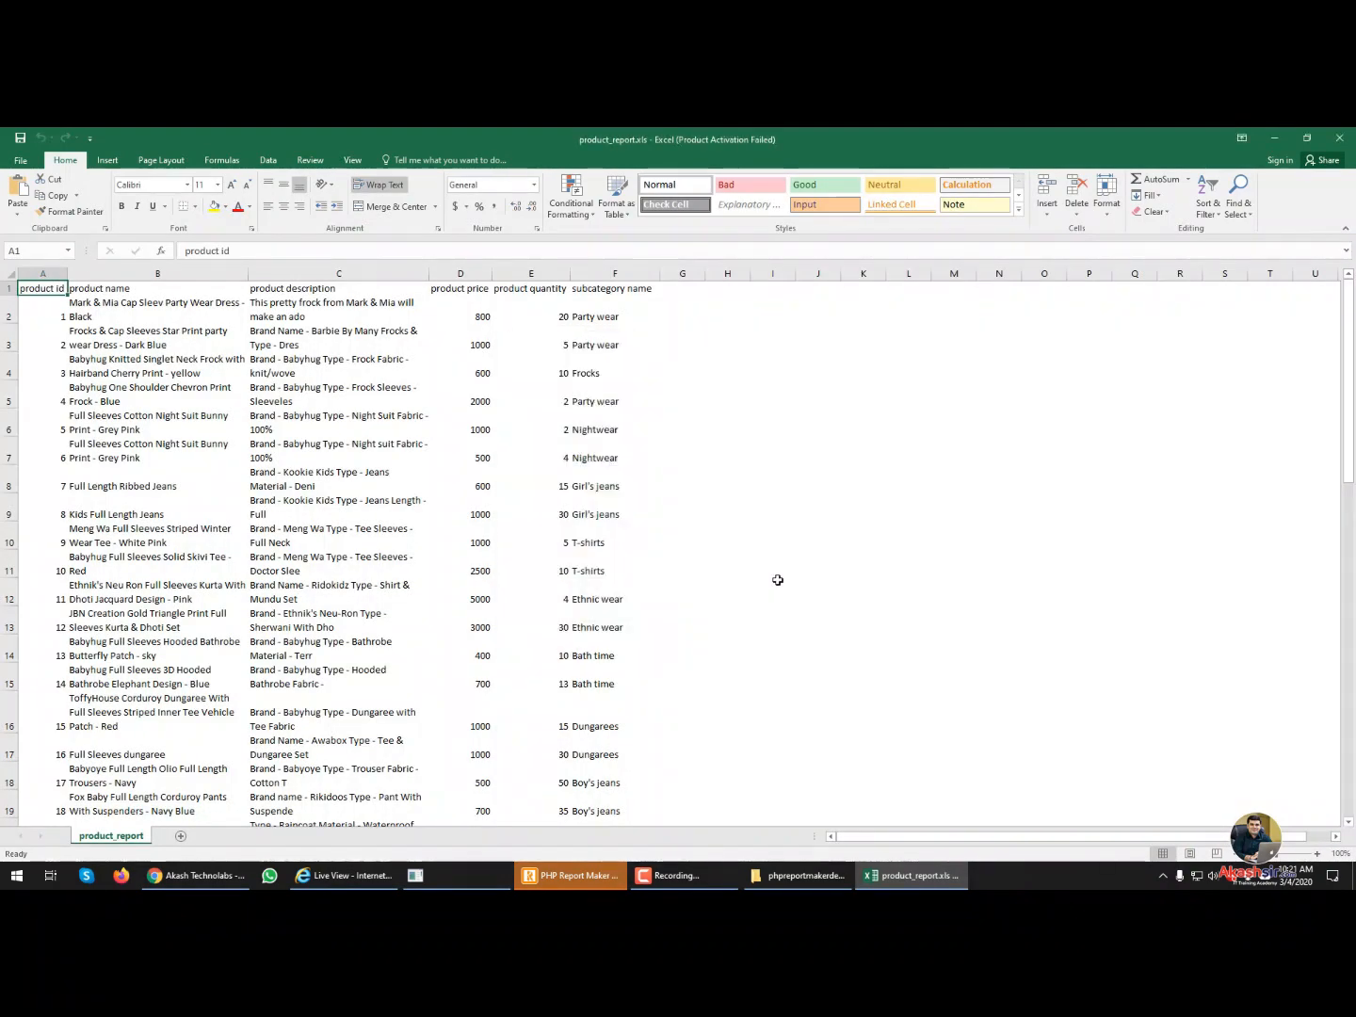
pyautogui.click(1340, 139)
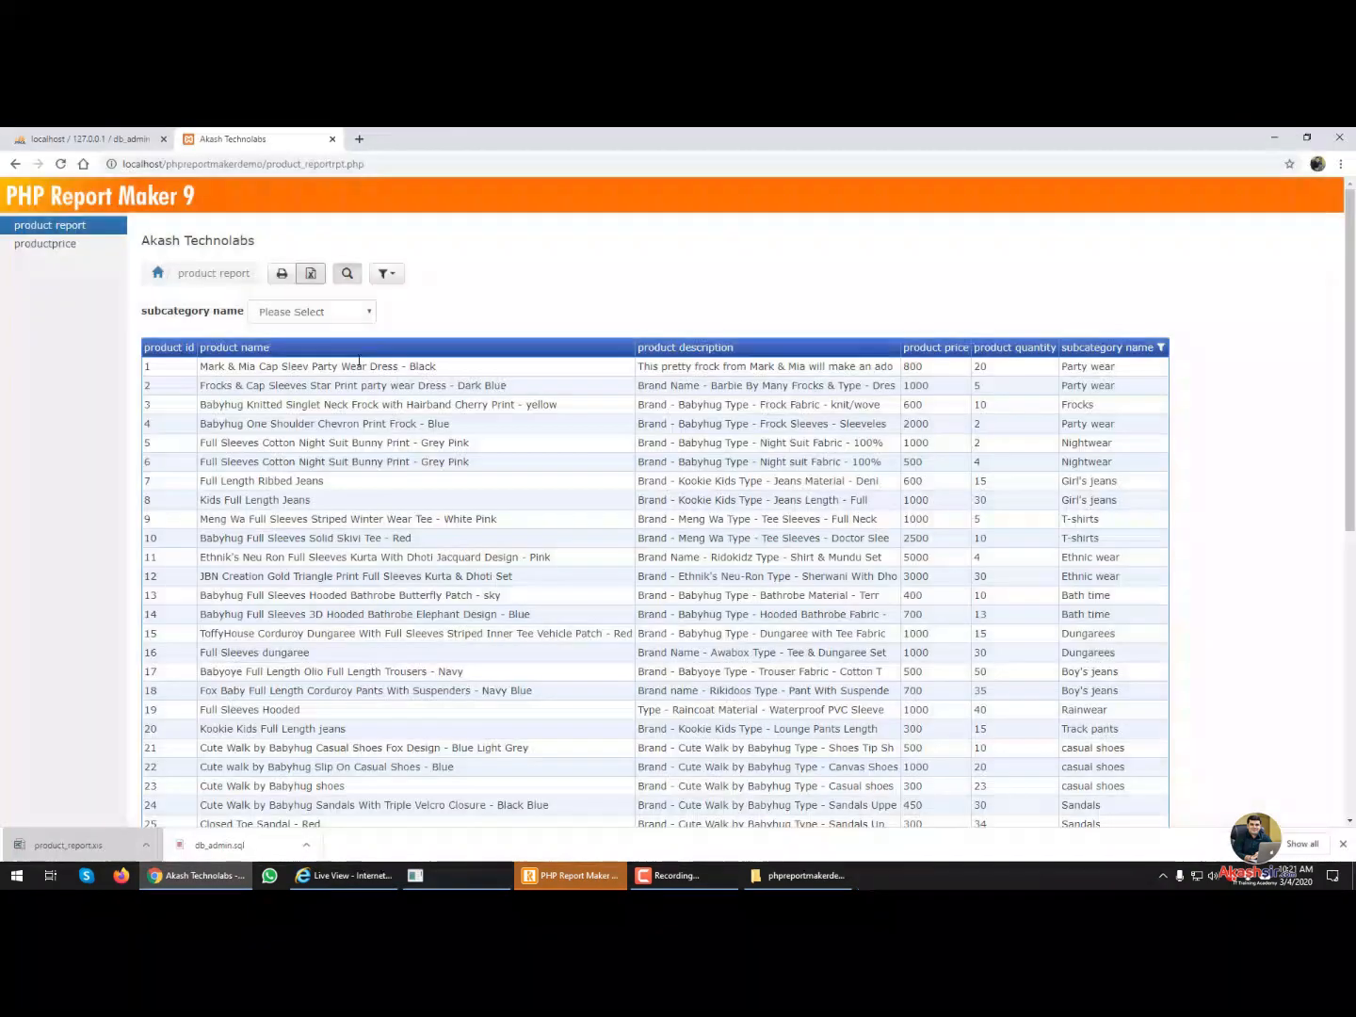
# - View the product report's printer-friendly version and its filter-saving options, then return to the productprice report
pyautogui.click(282, 274)
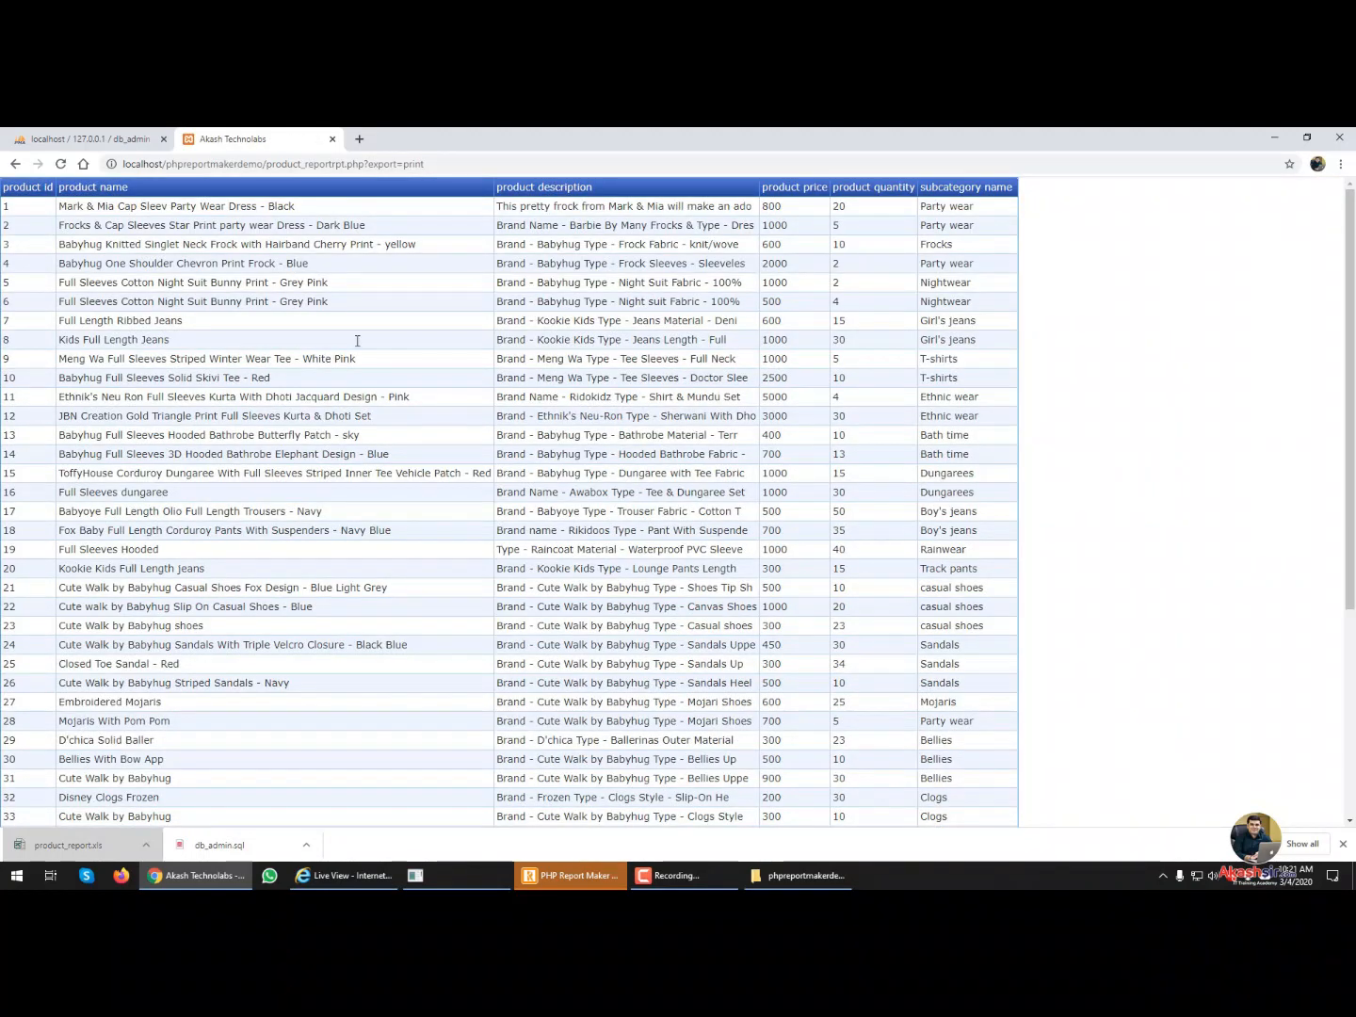
pyautogui.click(14, 165)
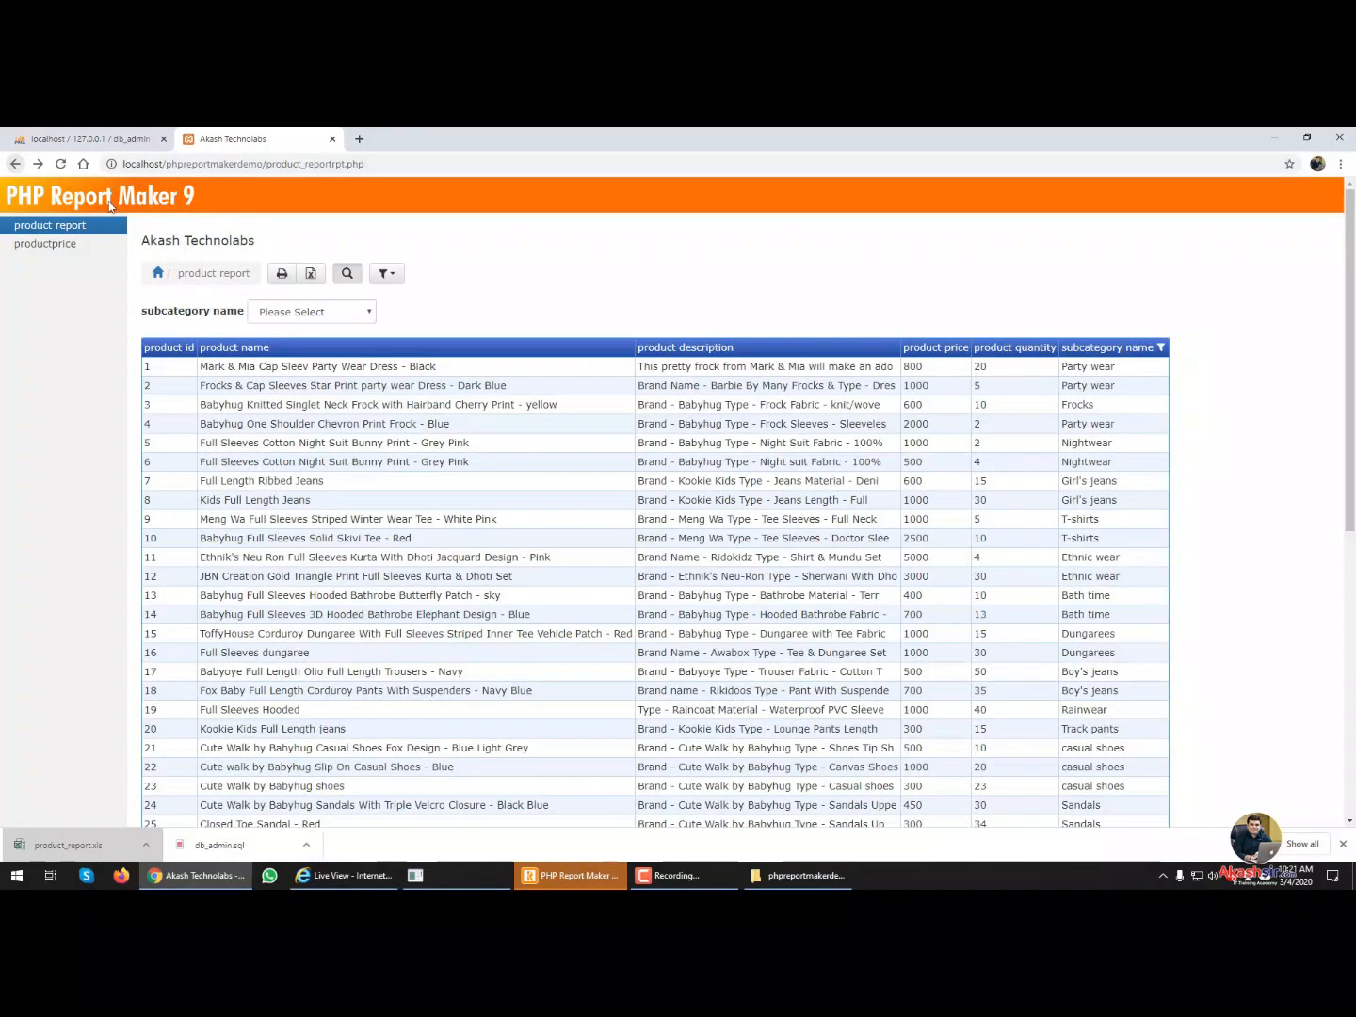
pyautogui.click(385, 275)
pyautogui.click(385, 275)
pyautogui.click(336, 310)
pyautogui.click(387, 274)
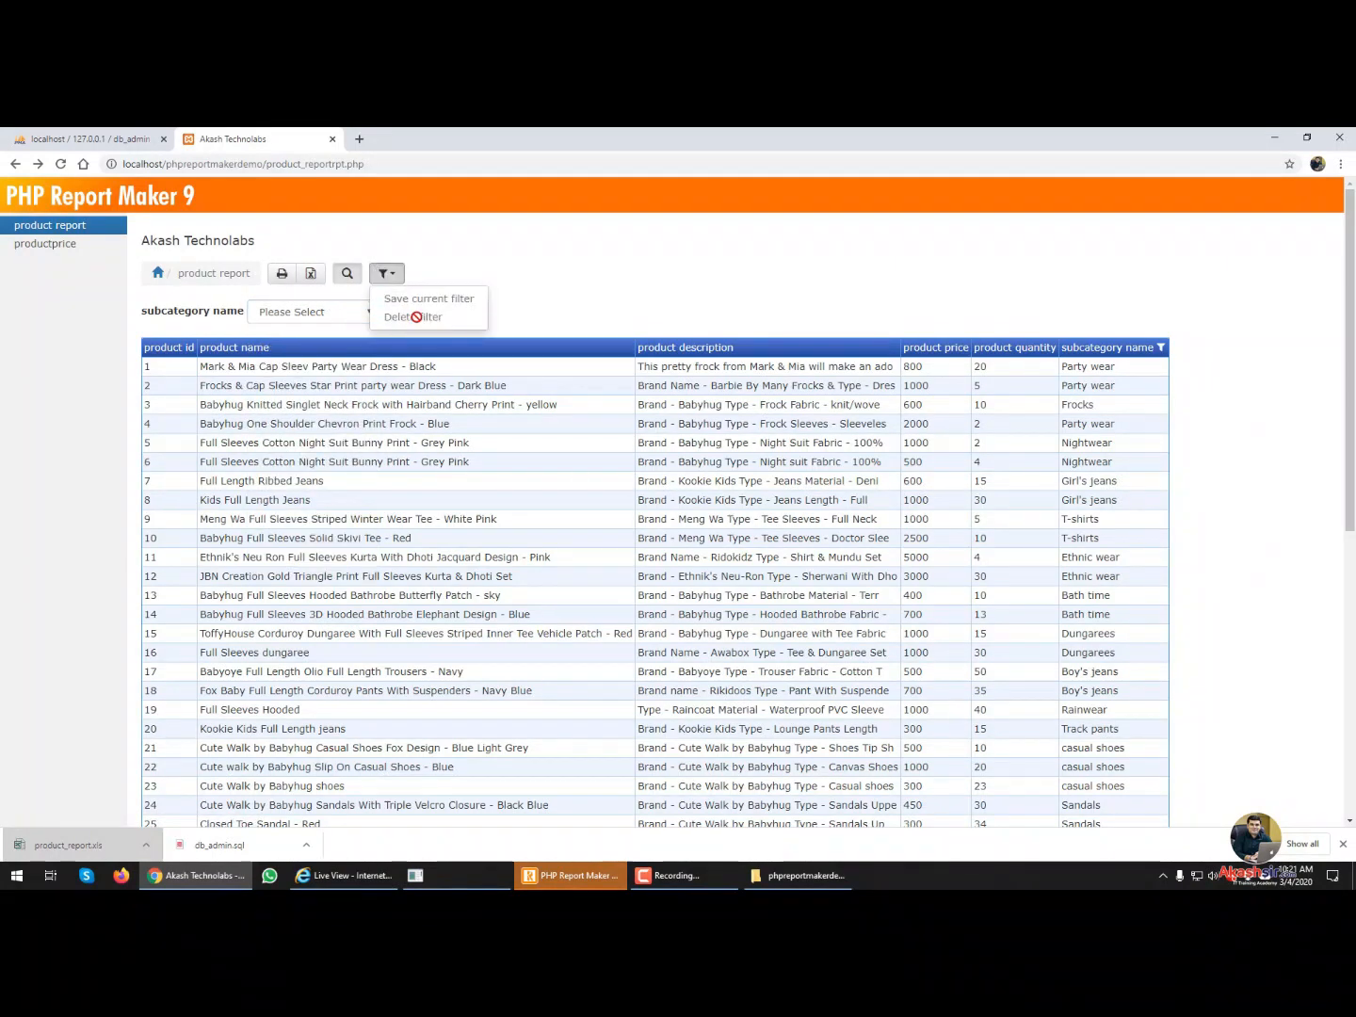
pyautogui.click(28, 243)
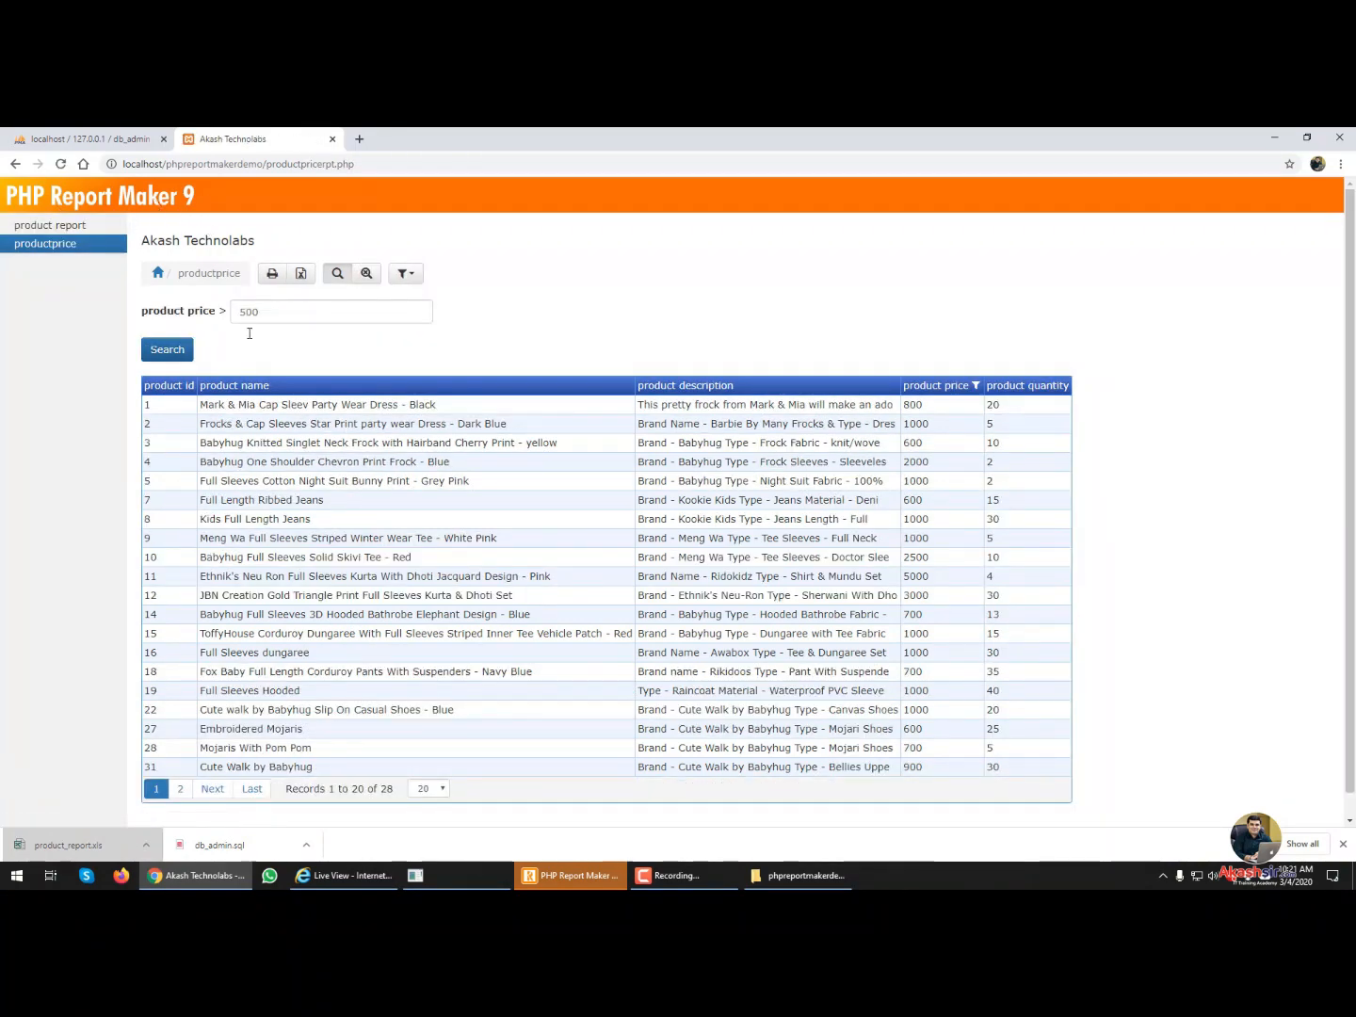
# - Switch to File Explorer, examine the generated index.php code of phpreportmakerdemo in Notepad++, and close the editor
pyautogui.click(806, 876)
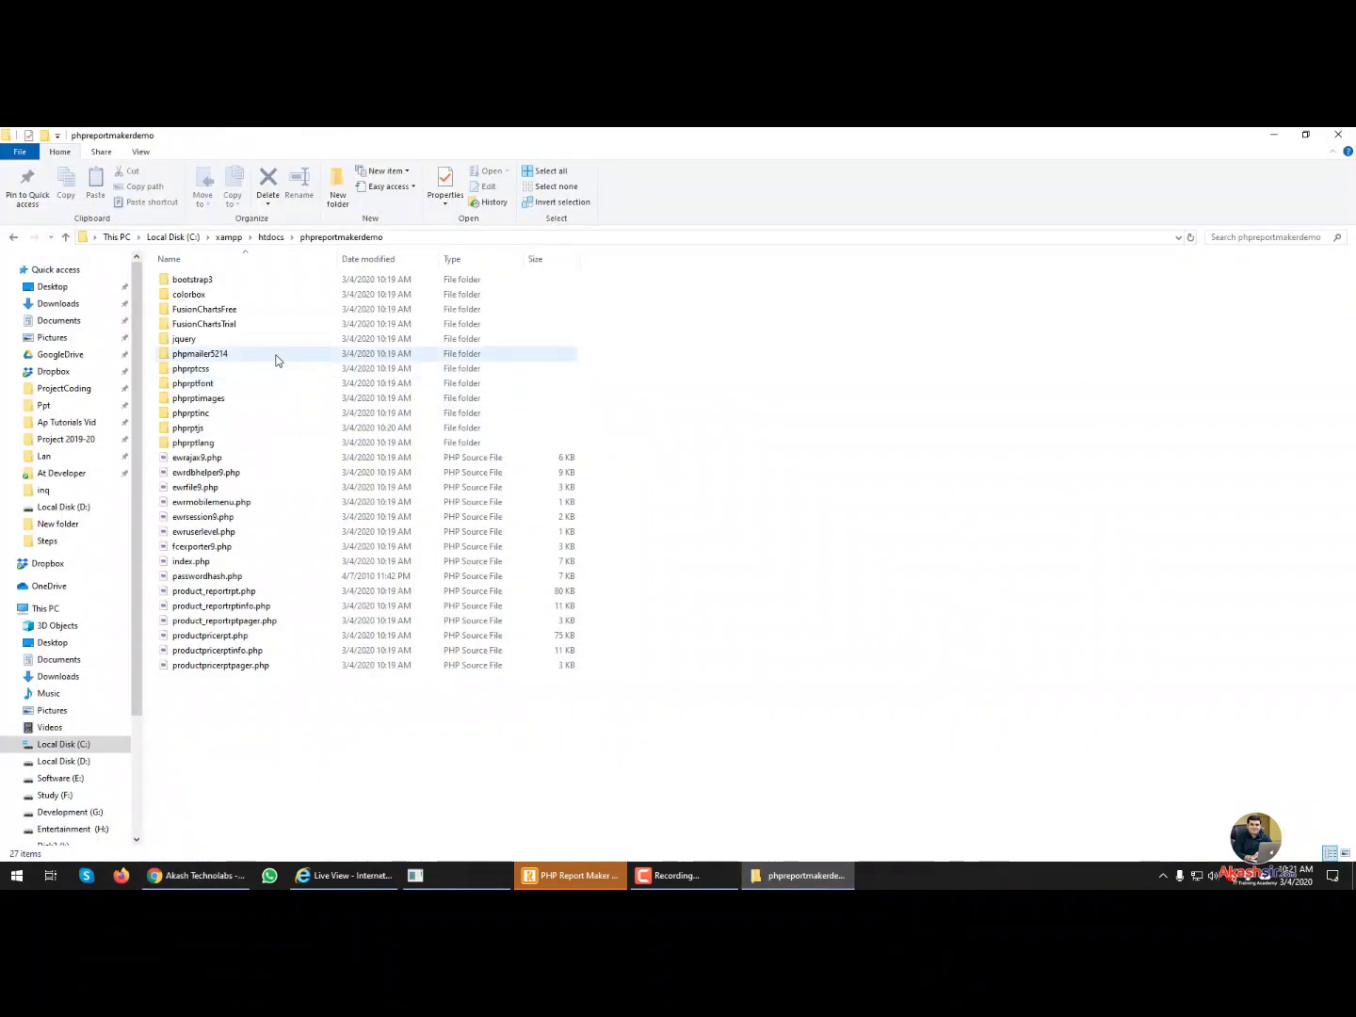
pyautogui.click(266, 562)
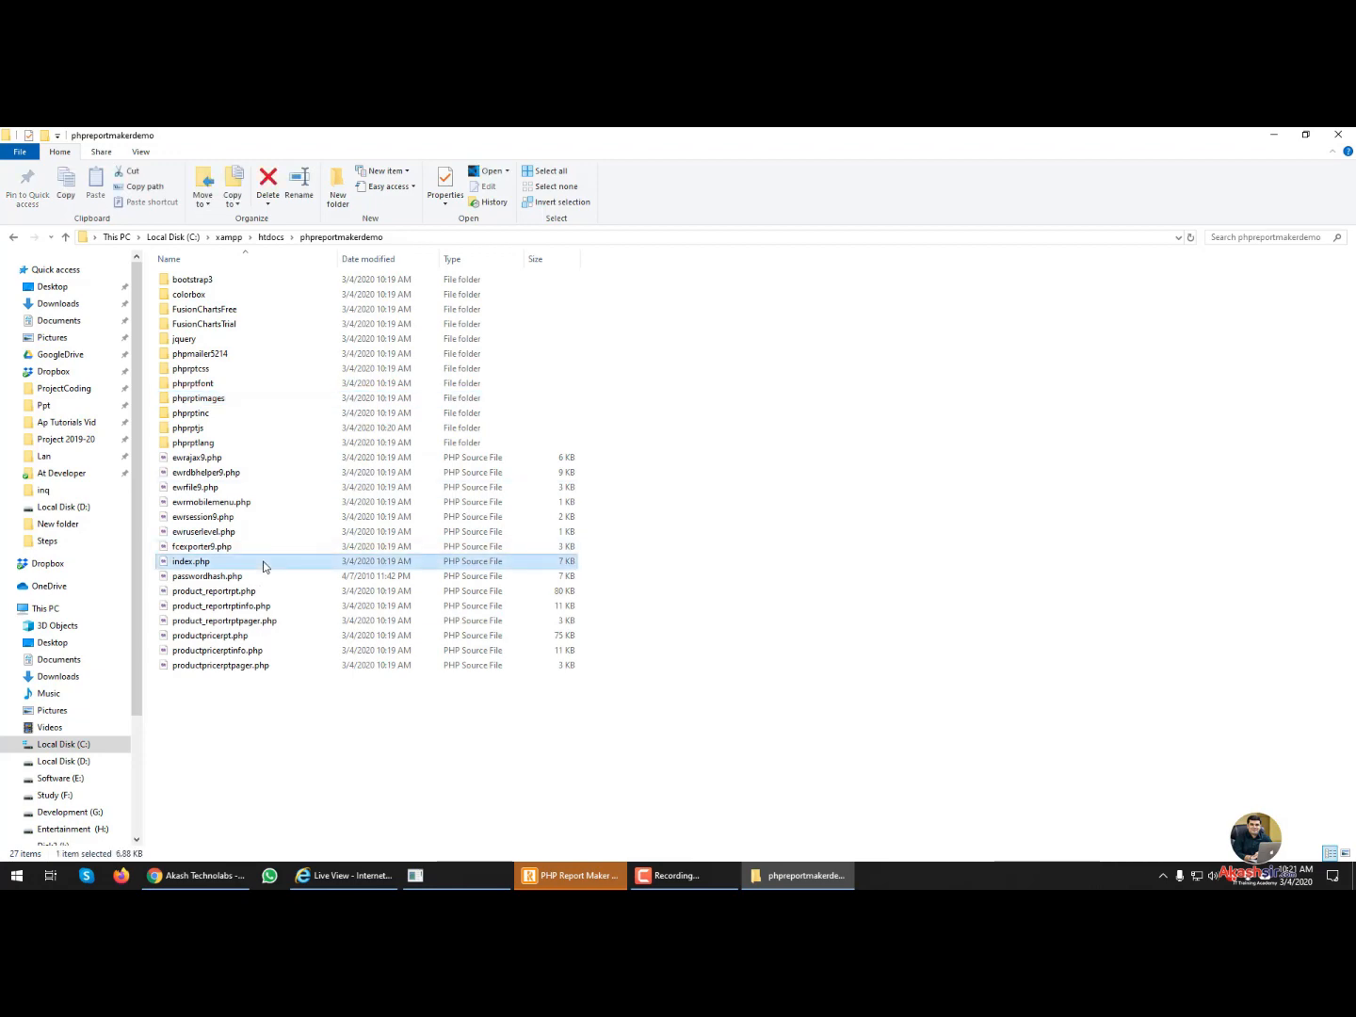
pyautogui.rightClick(266, 561)
pyautogui.click(325, 271)
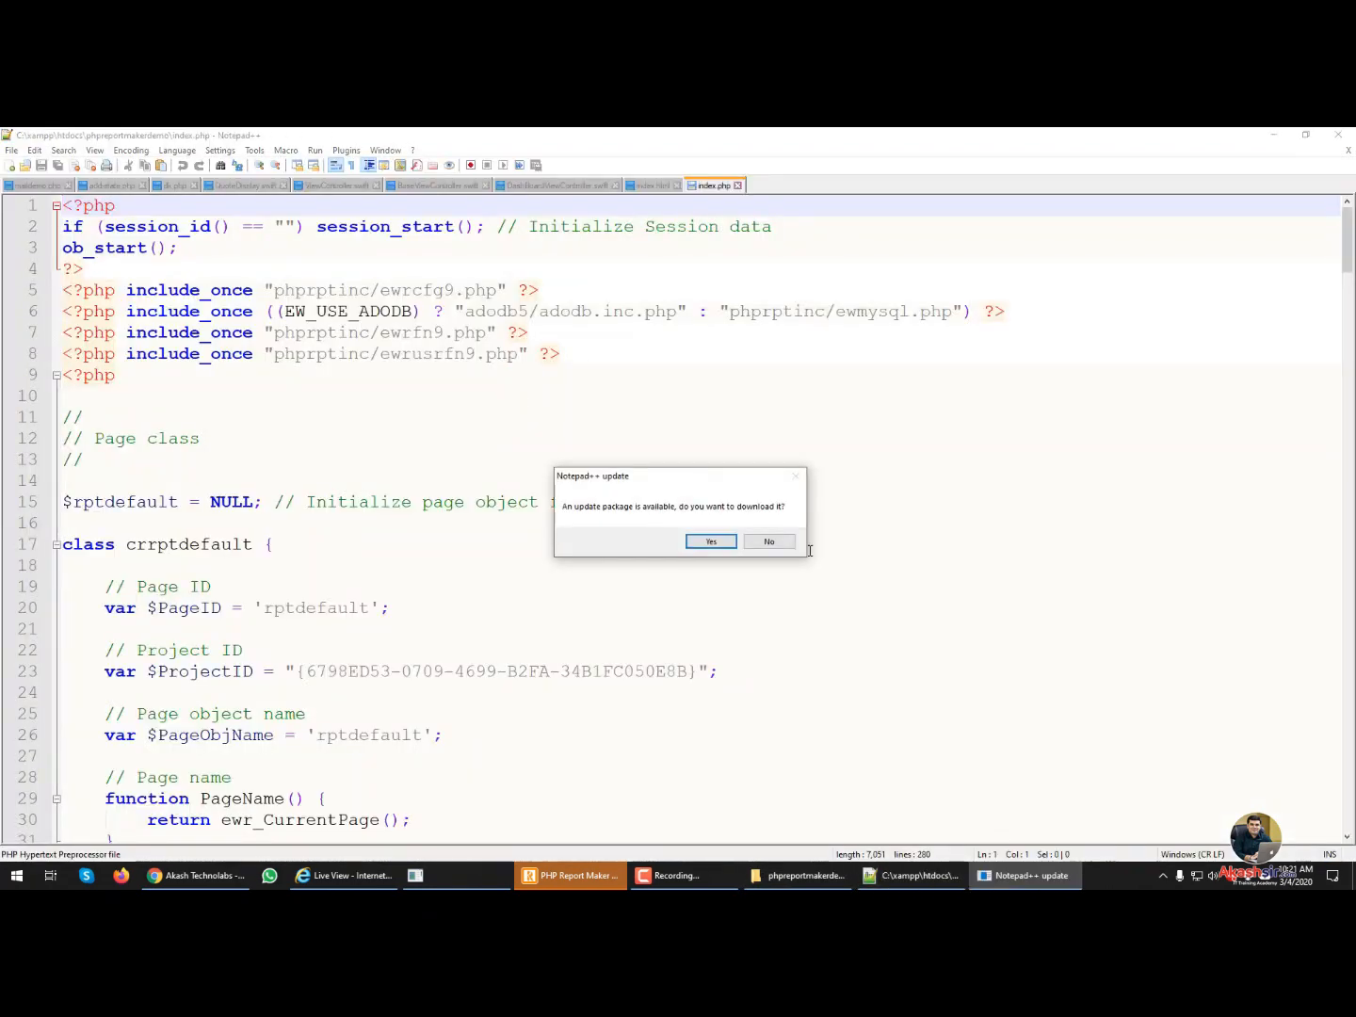
pyautogui.click(768, 541)
pyautogui.scroll(-5, 651, 418)
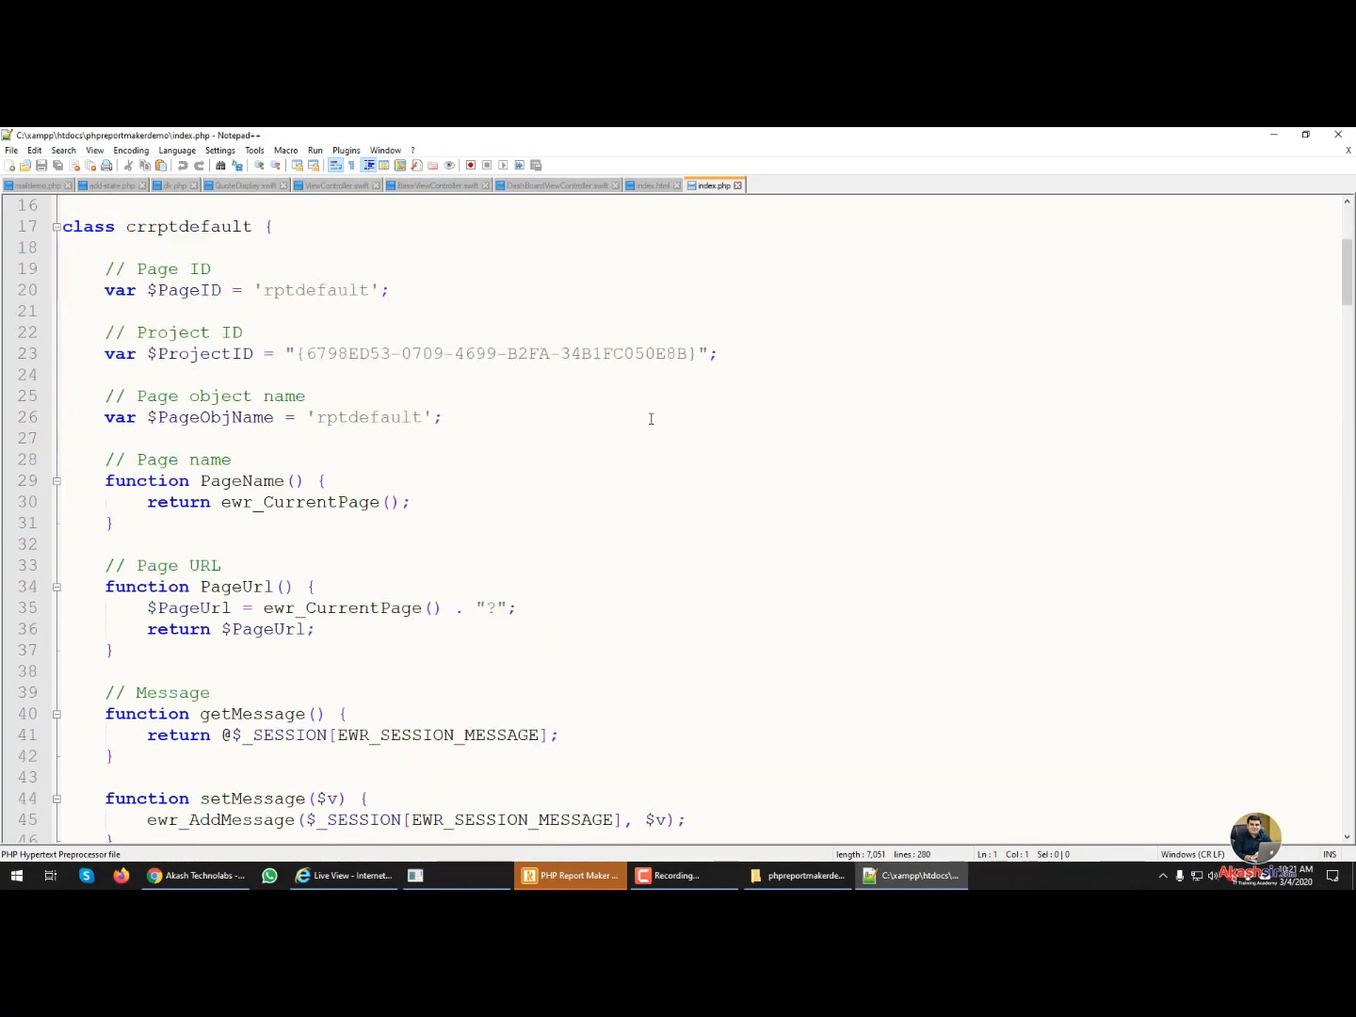
pyautogui.scroll(-20, 651, 418)
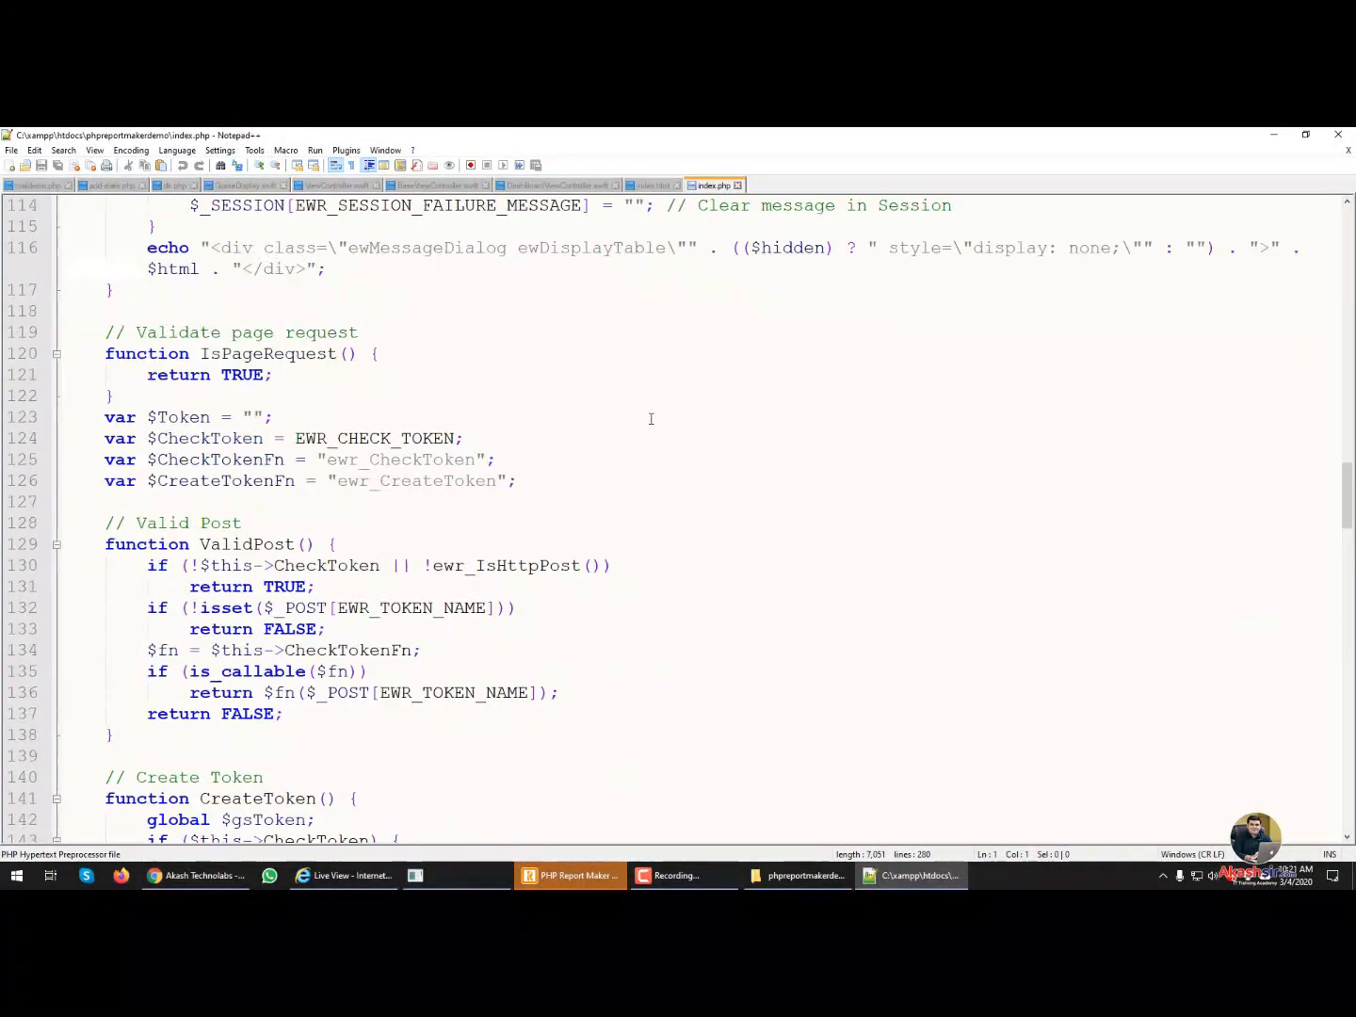
pyautogui.scroll(-2, 651, 418)
pyautogui.click(1339, 134)
pyautogui.click(355, 342)
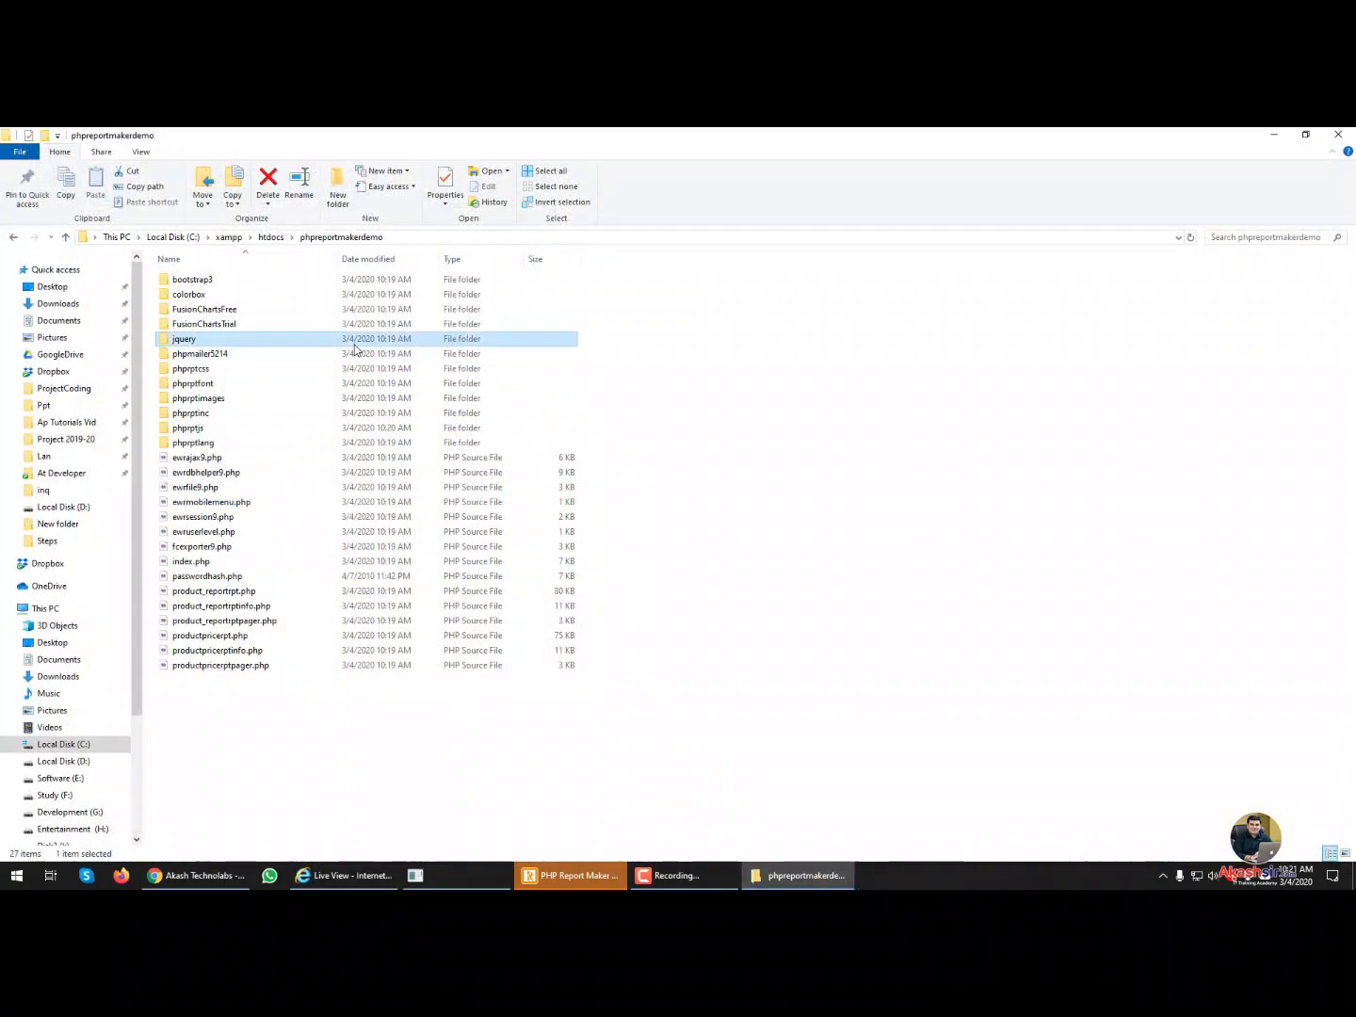
pyautogui.press('i')
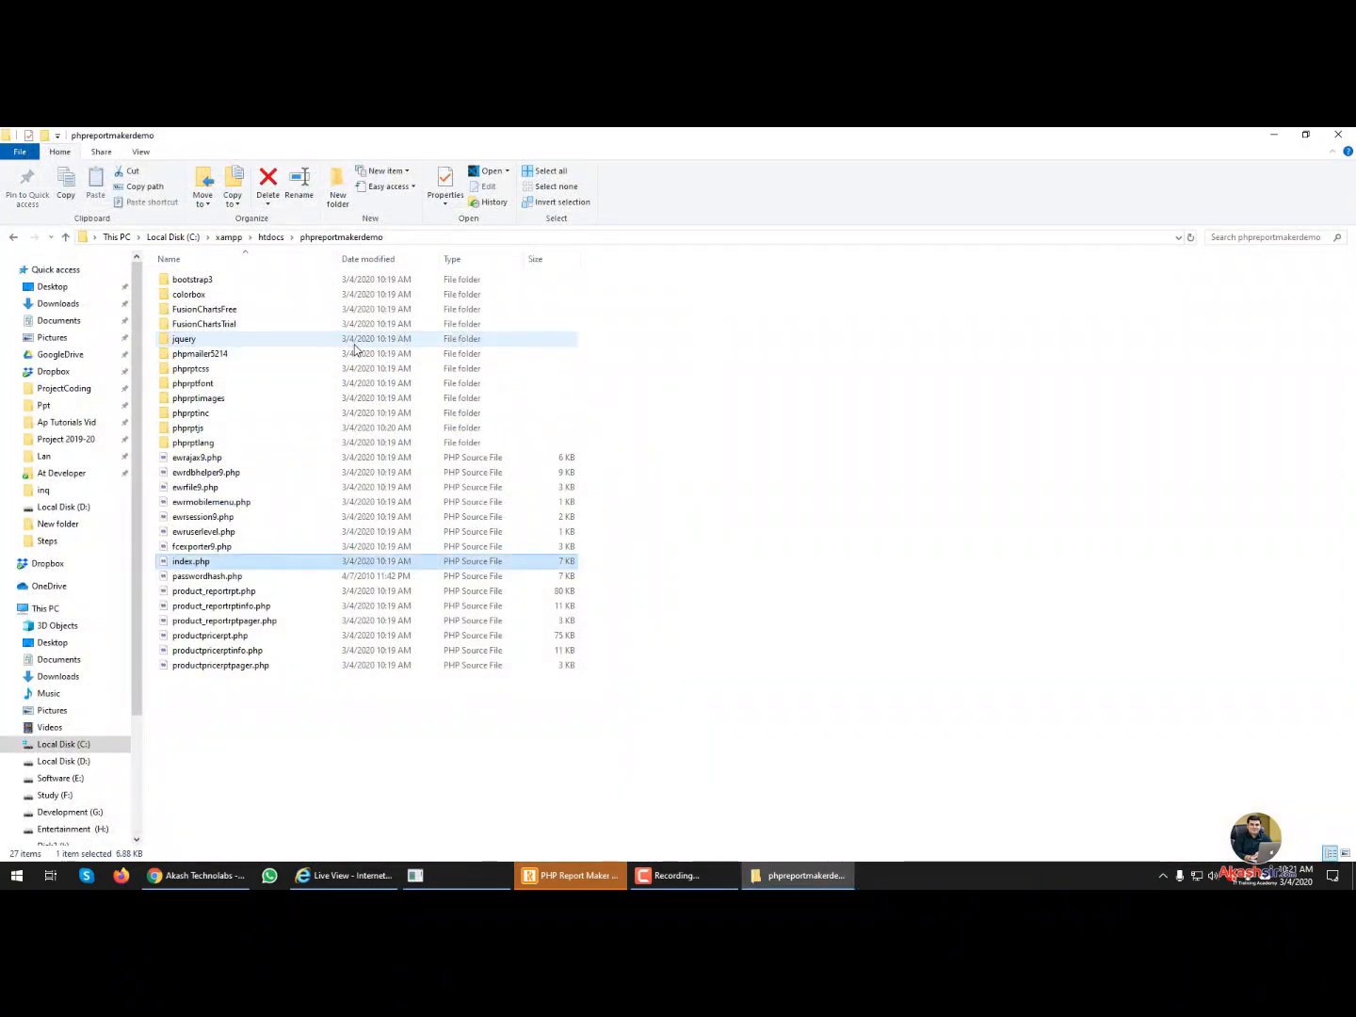
# - Switch to Chrome and open the report header's logo image in a new tab to check its file path
pyautogui.click(198, 875)
pyautogui.rightClick(162, 199)
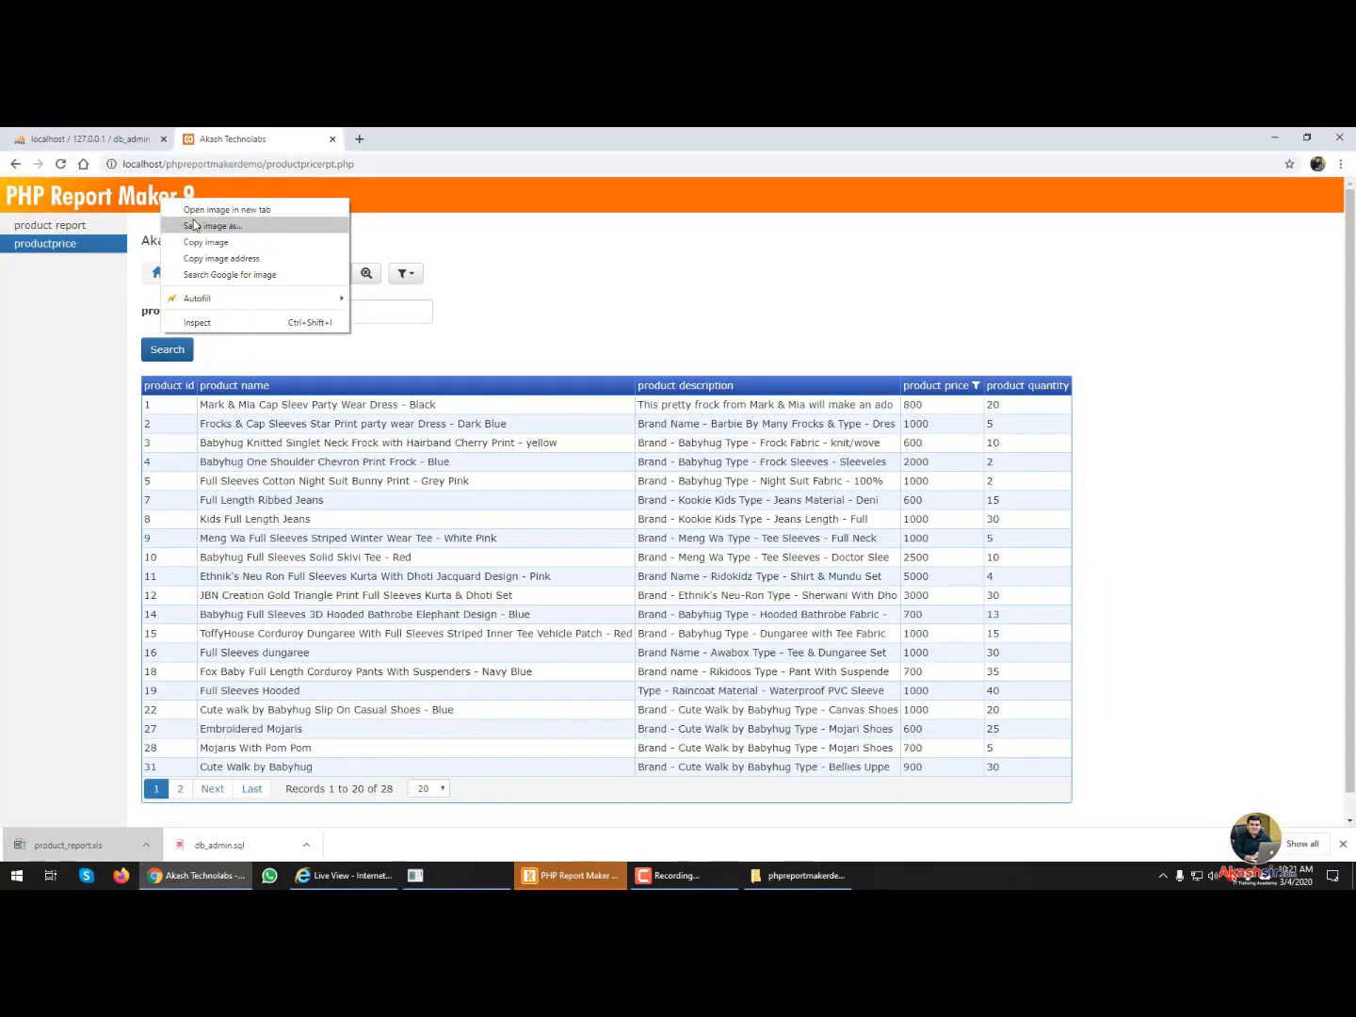
pyautogui.click(208, 209)
pyautogui.click(420, 139)
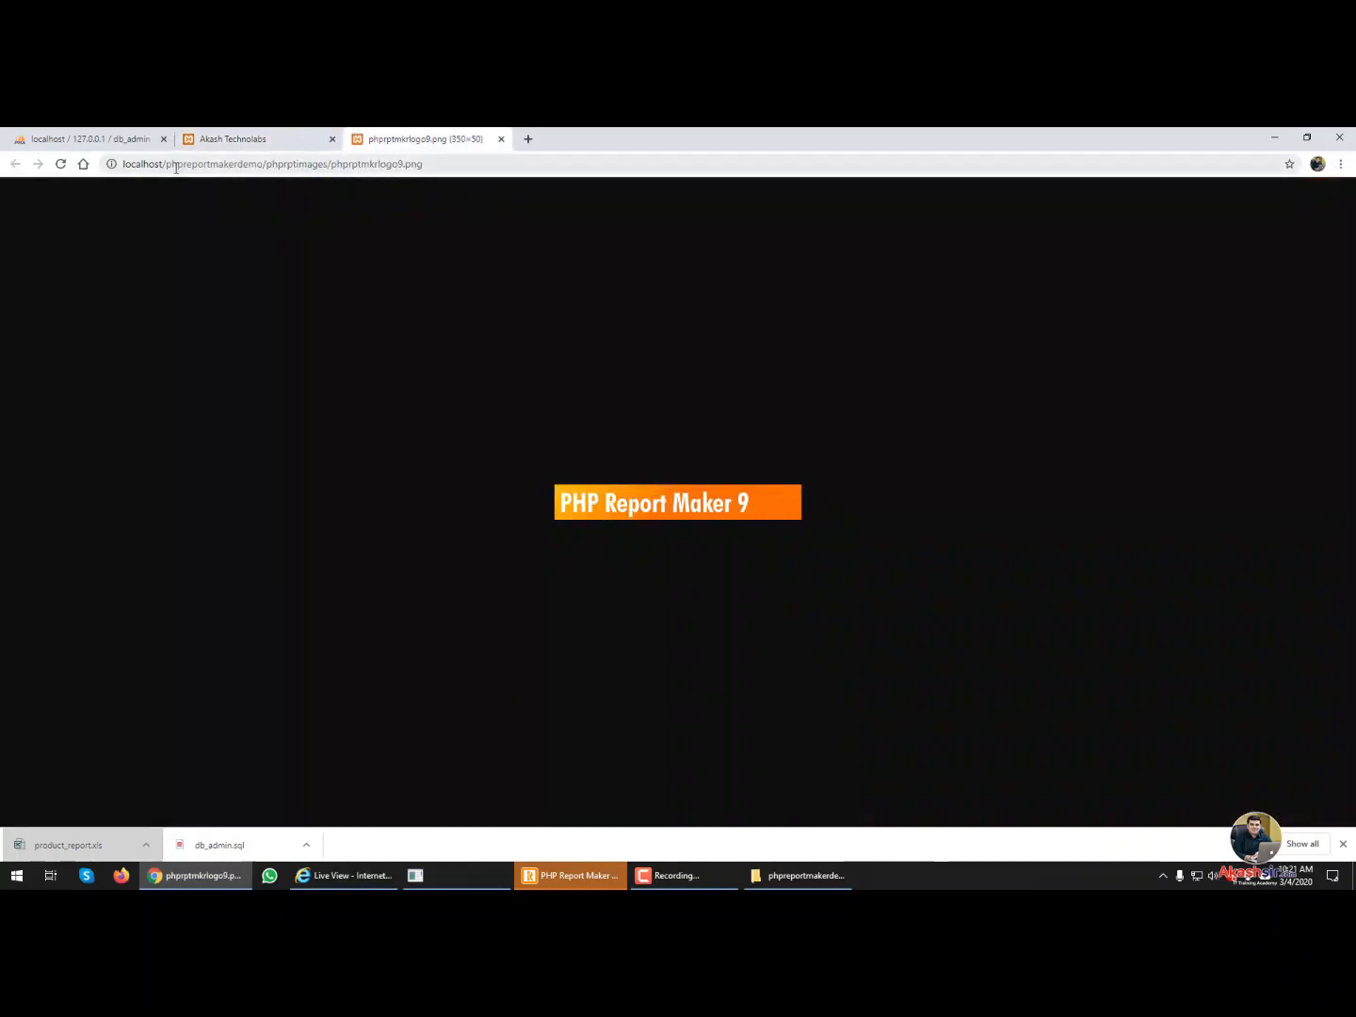
pyautogui.moveTo(264, 166); pyautogui.dragTo(360, 166)
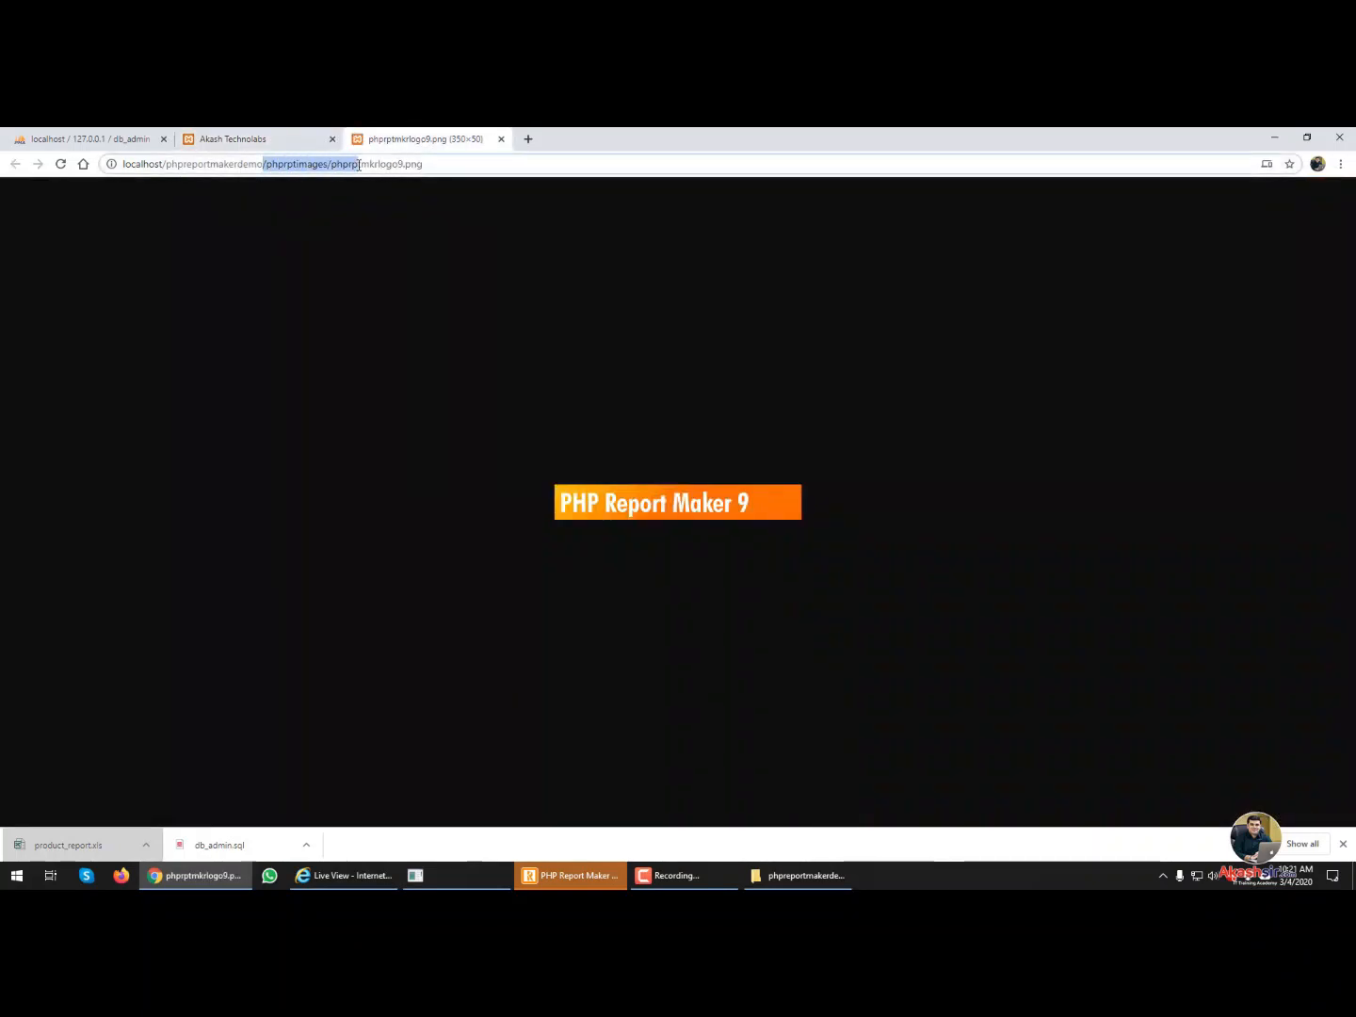
# - Switch to File Explorer, open the phprptimages folder, and select phprptmkrlogo9.png
pyautogui.hotkey('alt', 'Tab')
pyautogui.click(387, 287)
pyautogui.write('p')
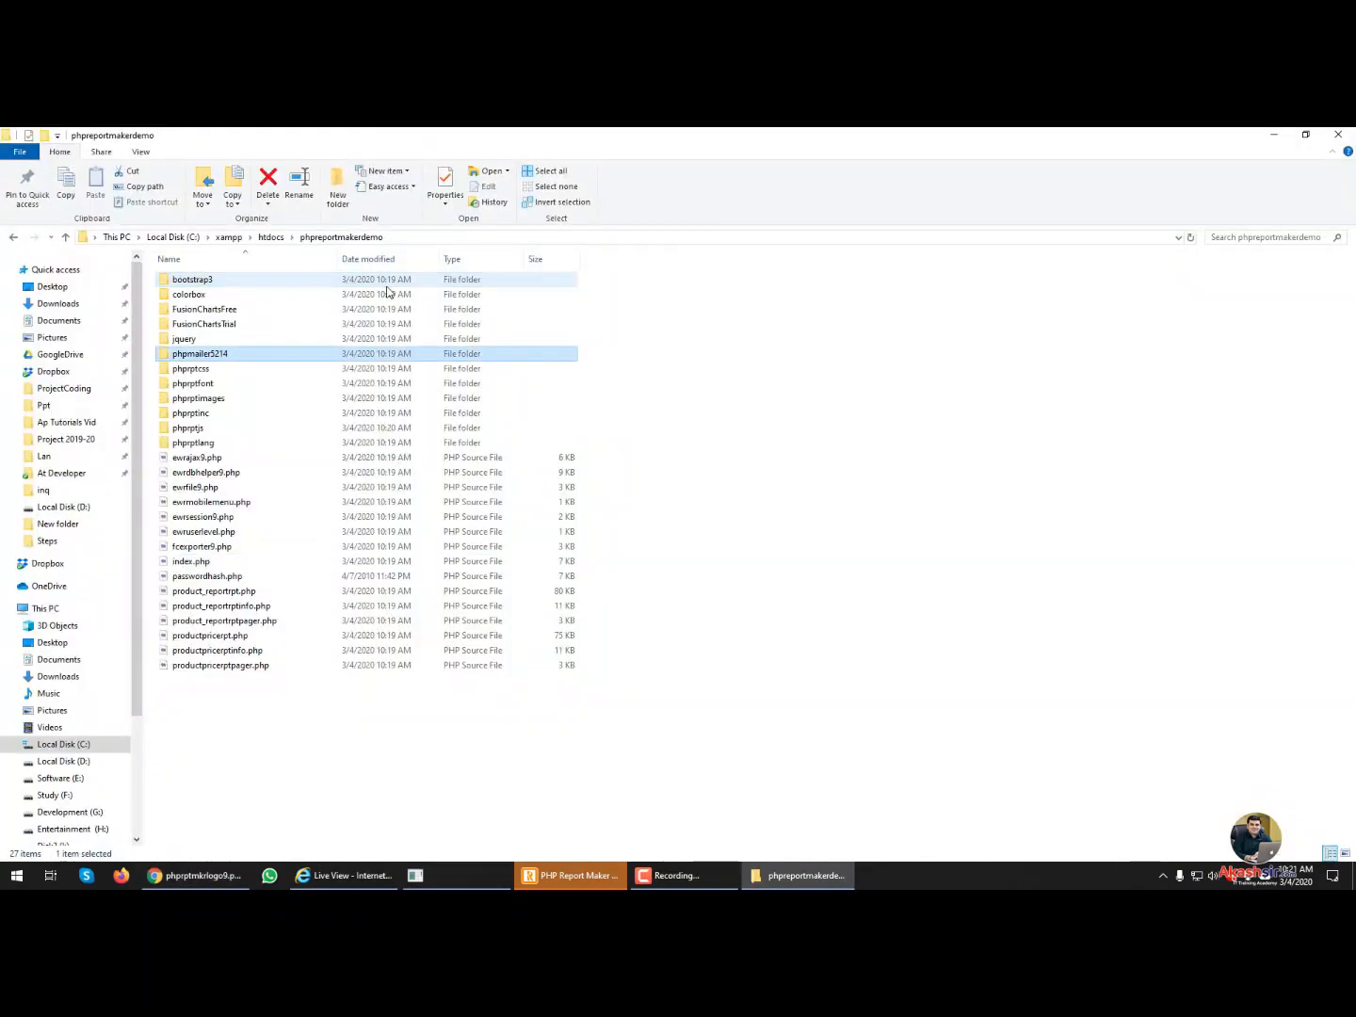
pyautogui.write('hprpti')
pyautogui.press('Return')
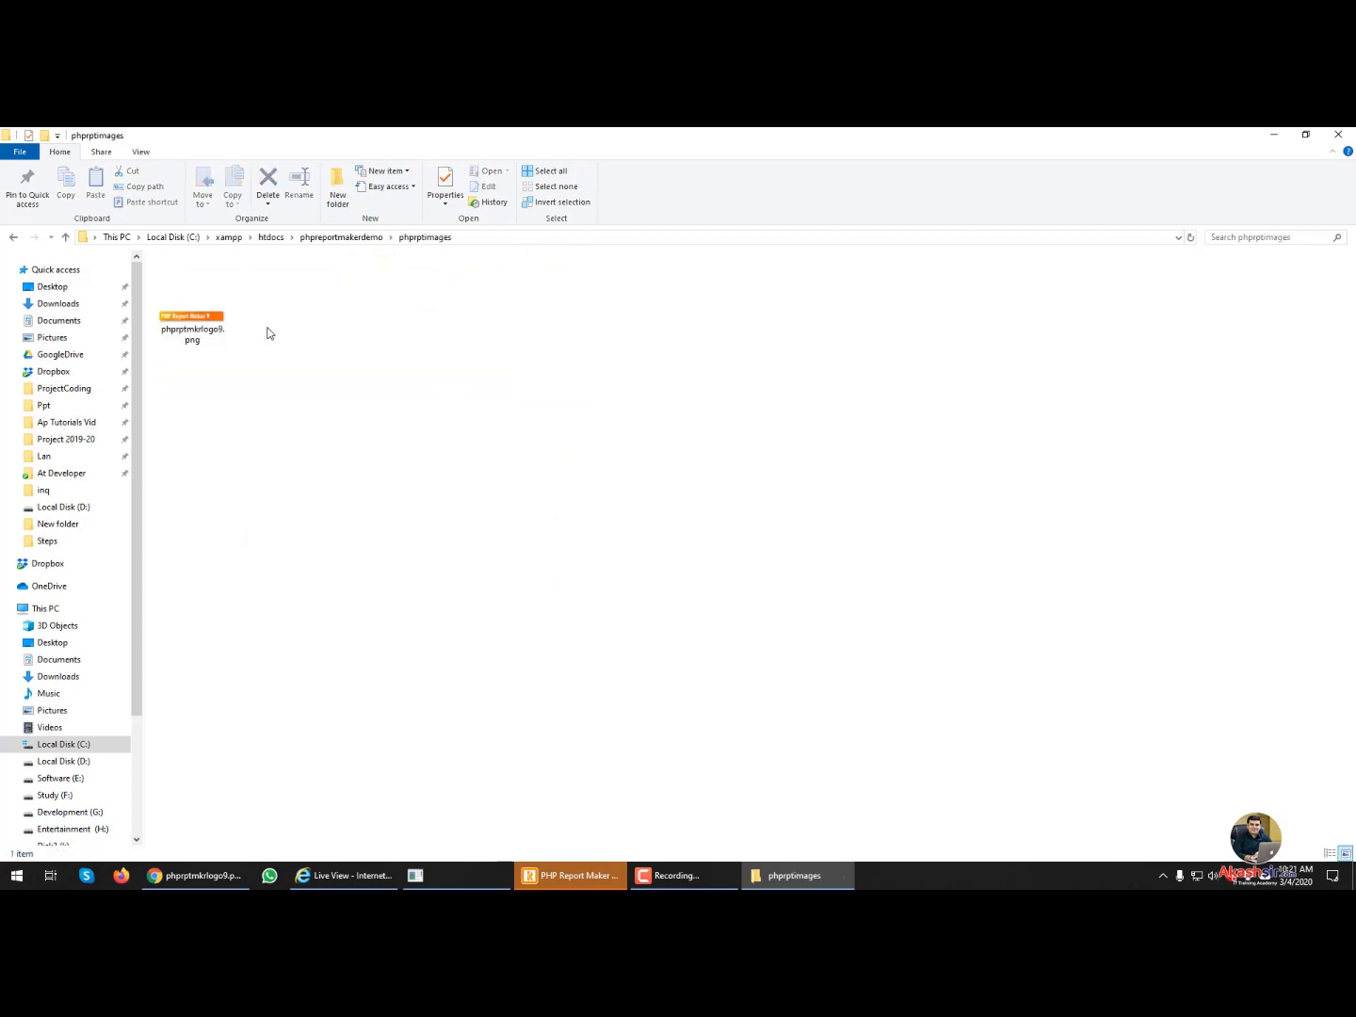
pyautogui.click(214, 321)
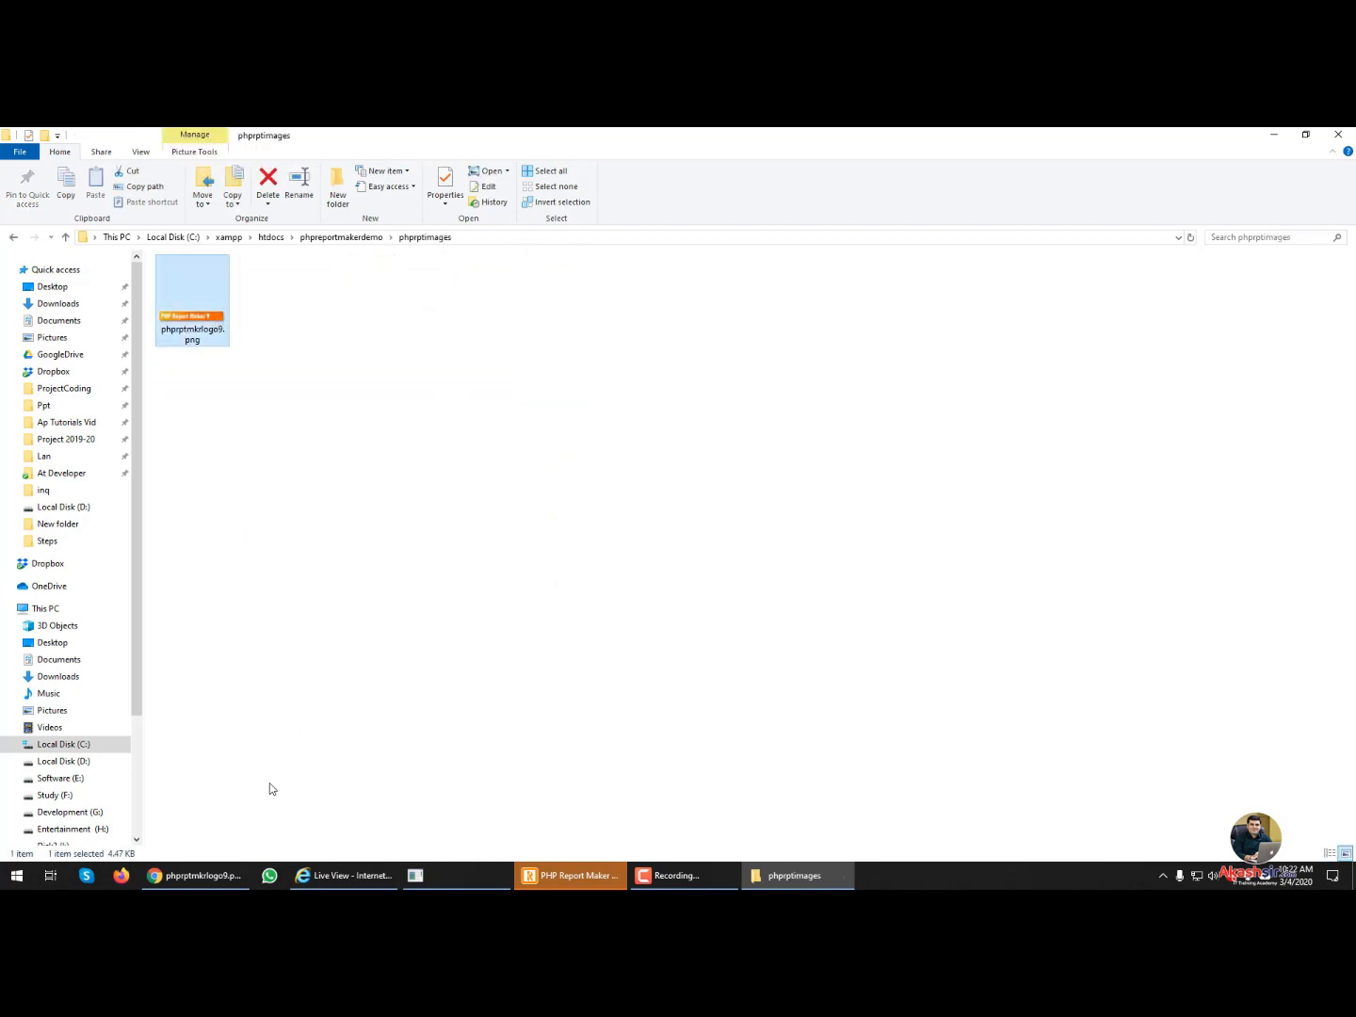
# - Switch to Chrome, open google.com in a new tab, and search for akash technolabs
pyautogui.click(226, 872)
pyautogui.click(524, 138)
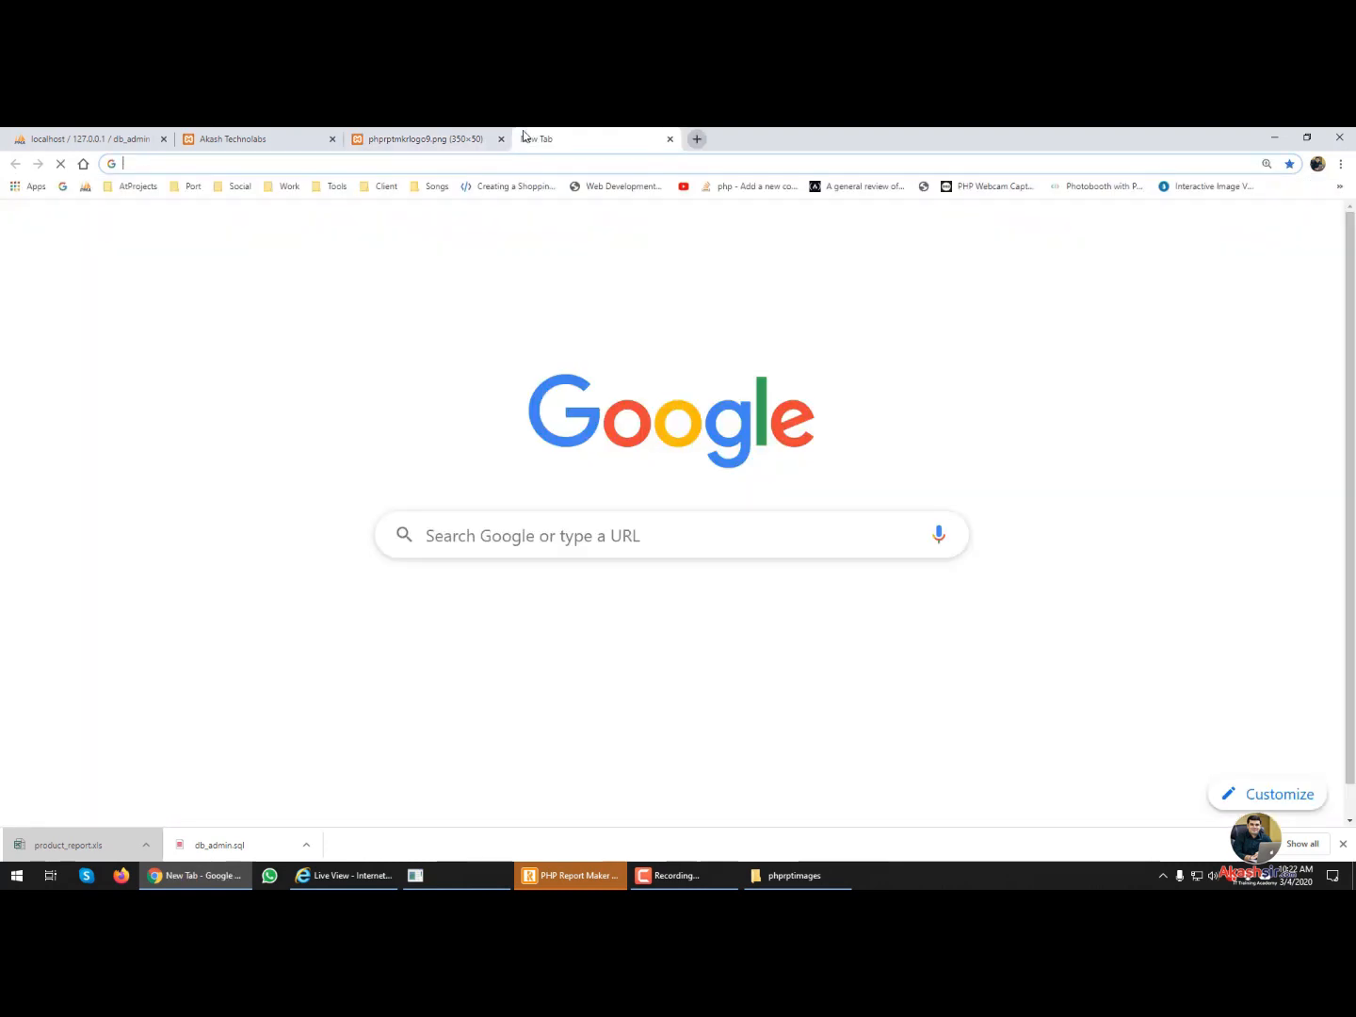
pyautogui.write('google.com/')
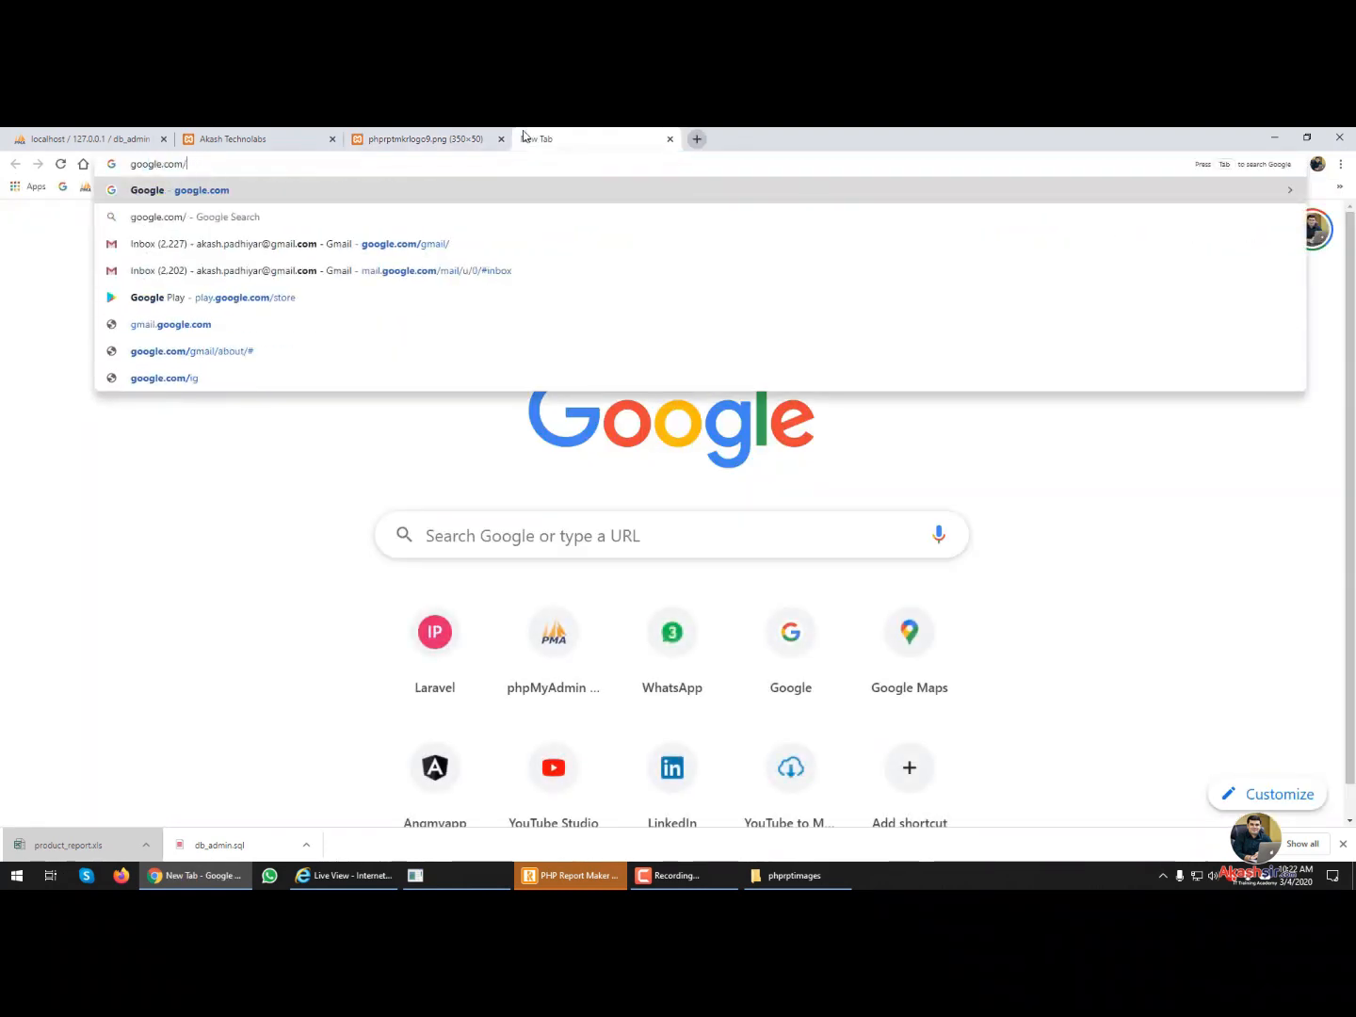
pyautogui.press('Return')
pyautogui.write('aka')
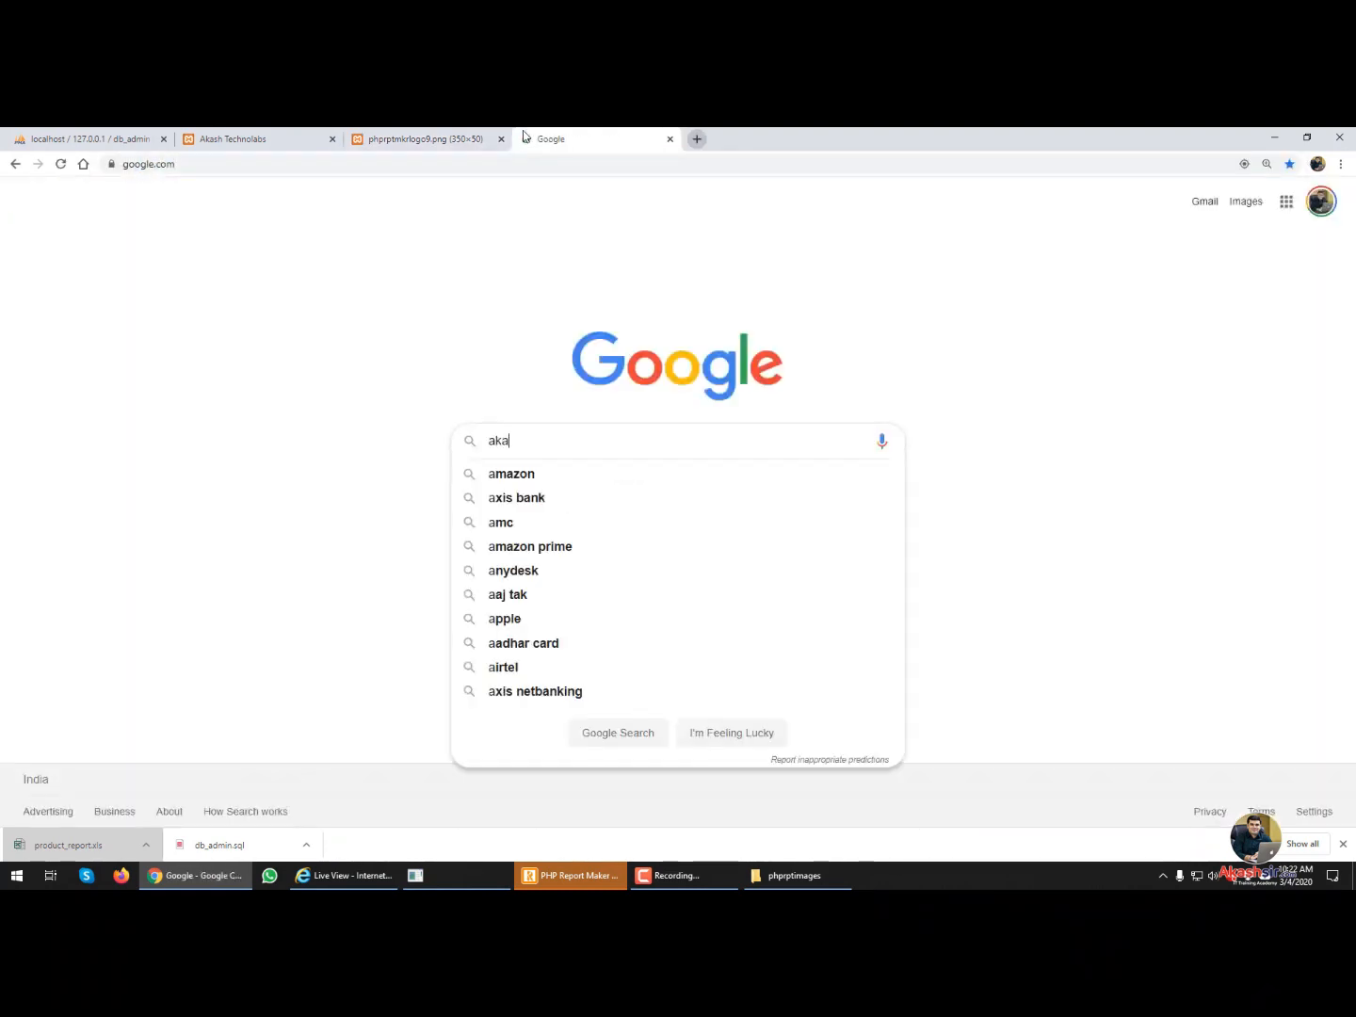
pyautogui.write('sh tech')
pyautogui.press('Down')
pyautogui.press('Return')
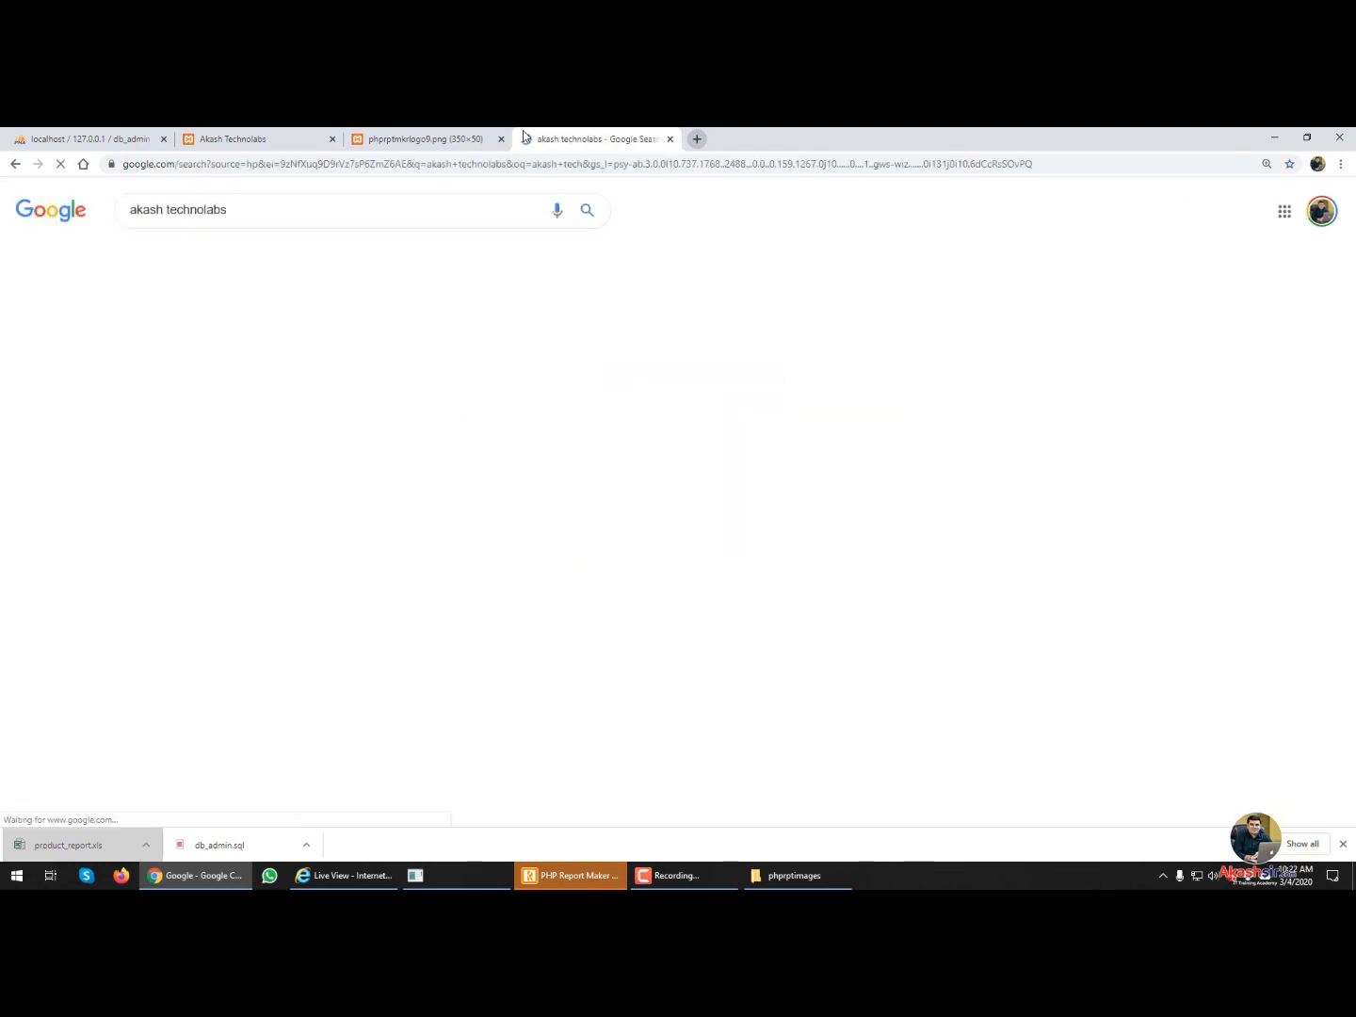
# - Open the Akash Technolabs logo from the search results' business listing in a new tab and view it
pyautogui.rightClick(695, 371)
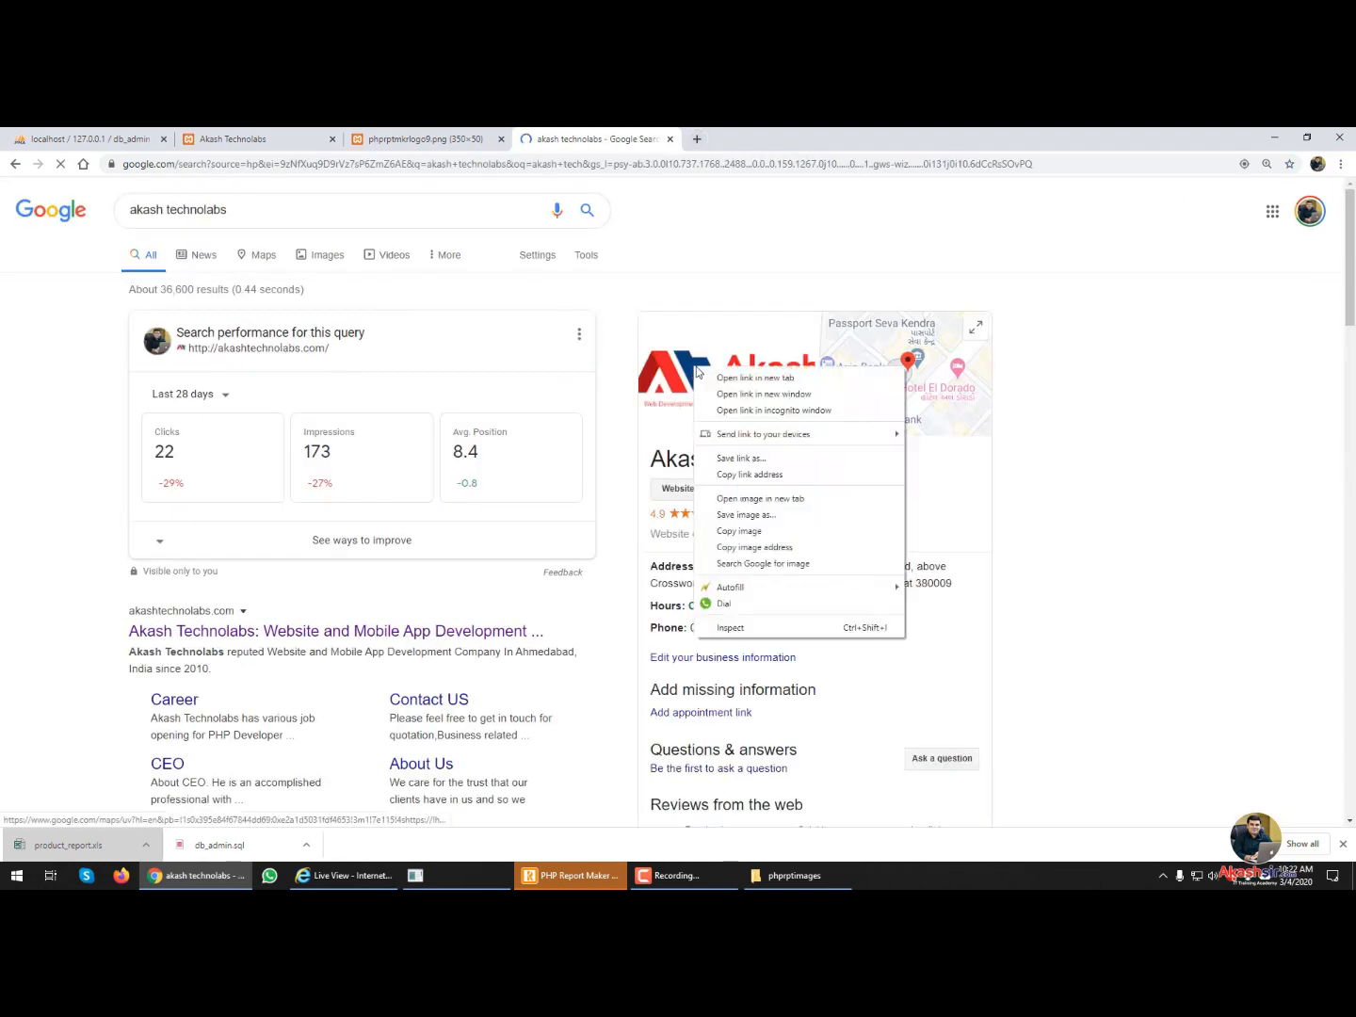
pyautogui.click(743, 500)
pyautogui.click(788, 136)
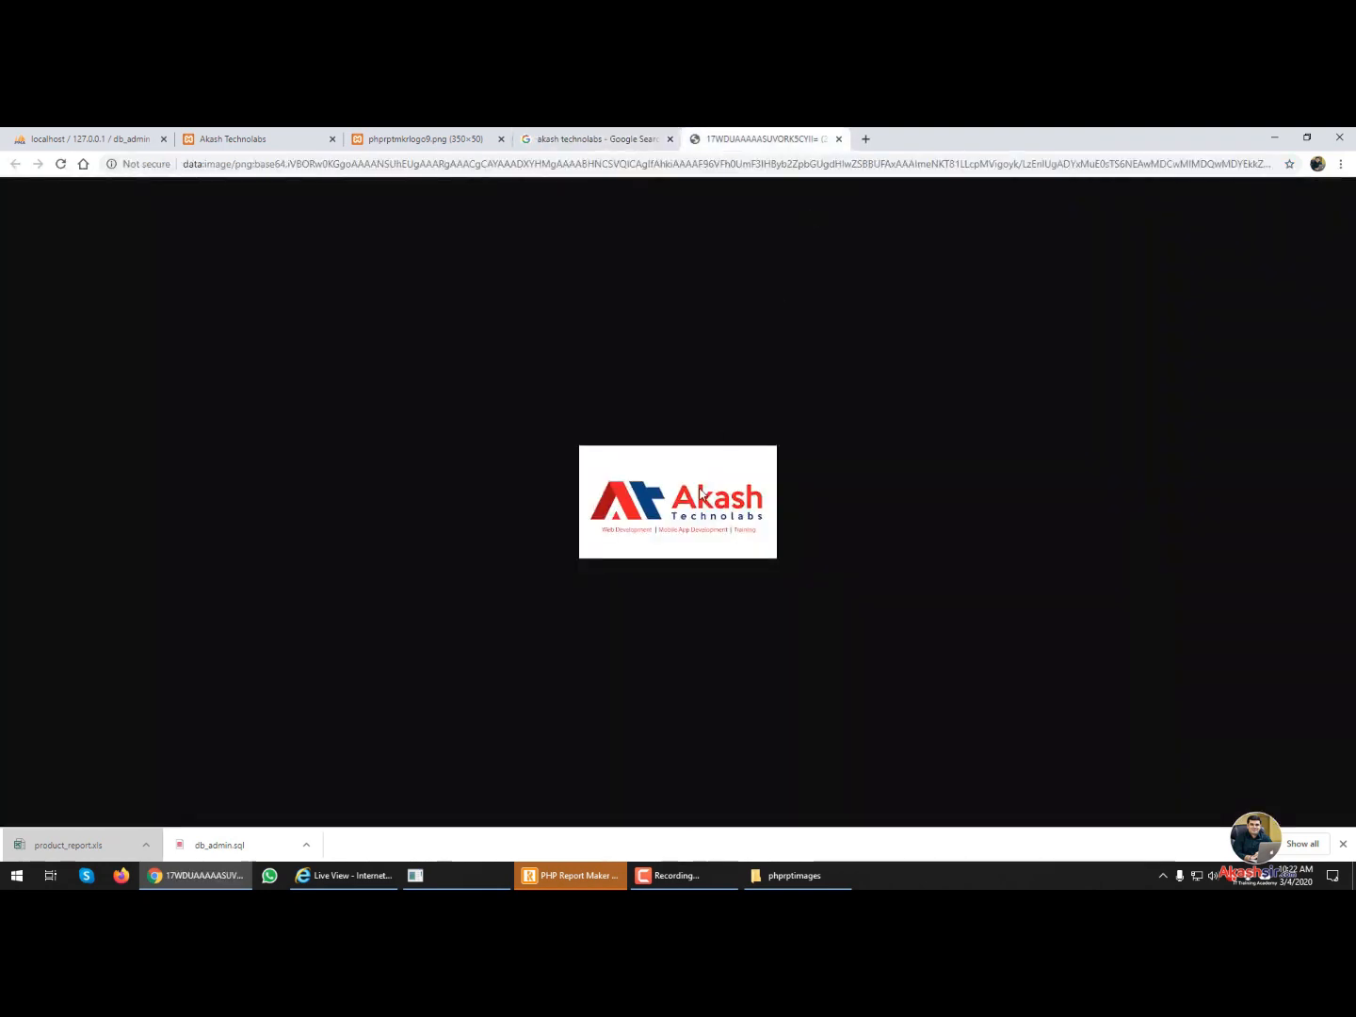
# - Start saving the logo image and browse to the C:\xampp\htdocs\phpreportmakerdemo\phprptimages folder
pyautogui.rightClick(700, 491)
pyautogui.click(744, 518)
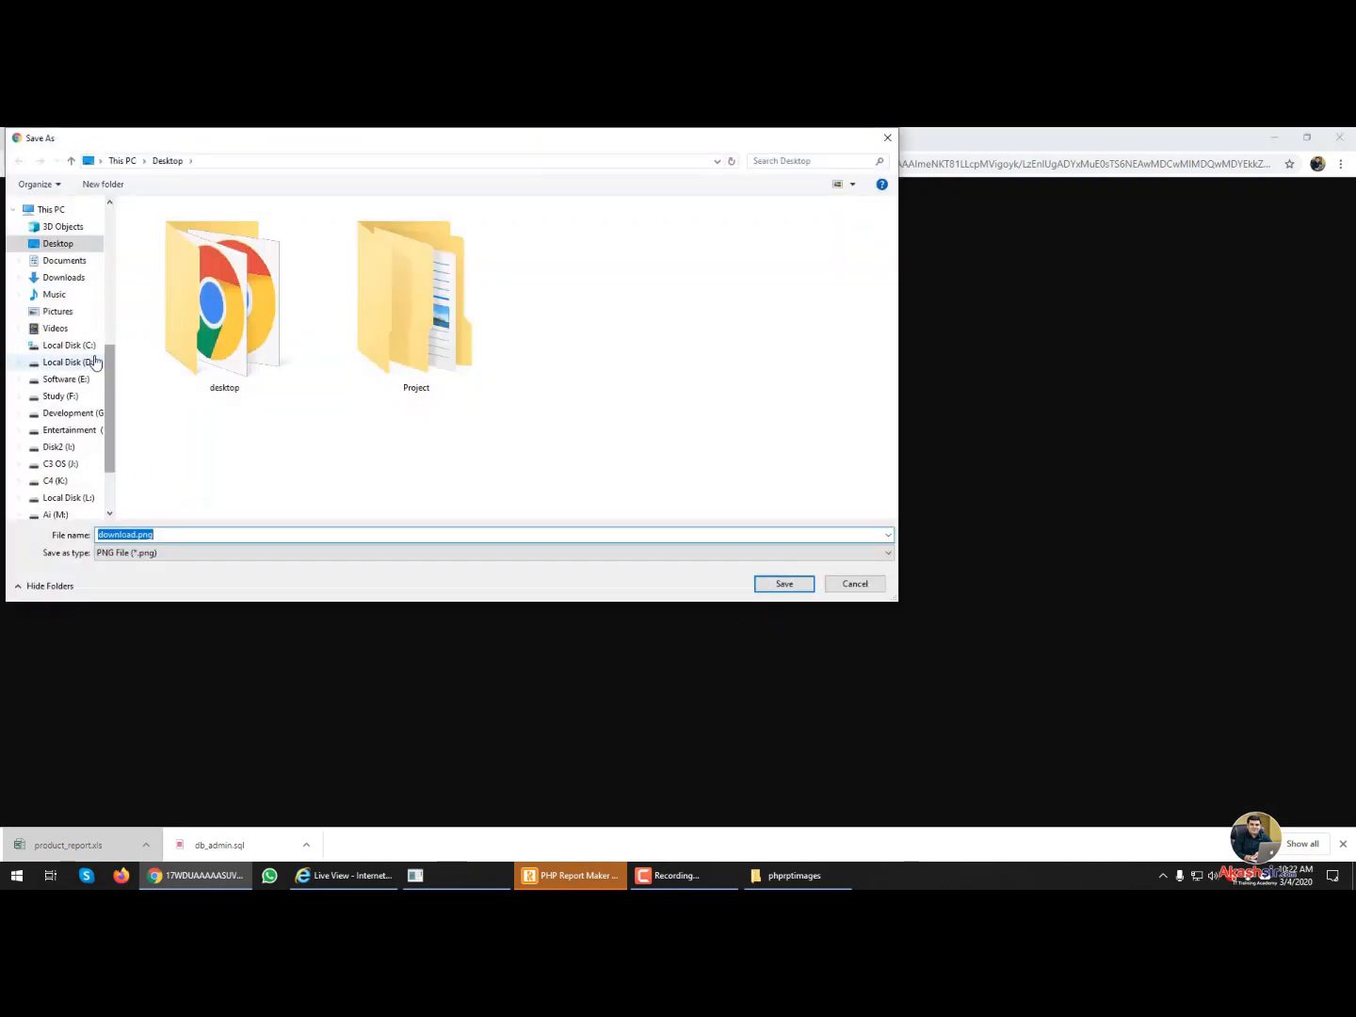
pyautogui.scroll(6, 88, 349)
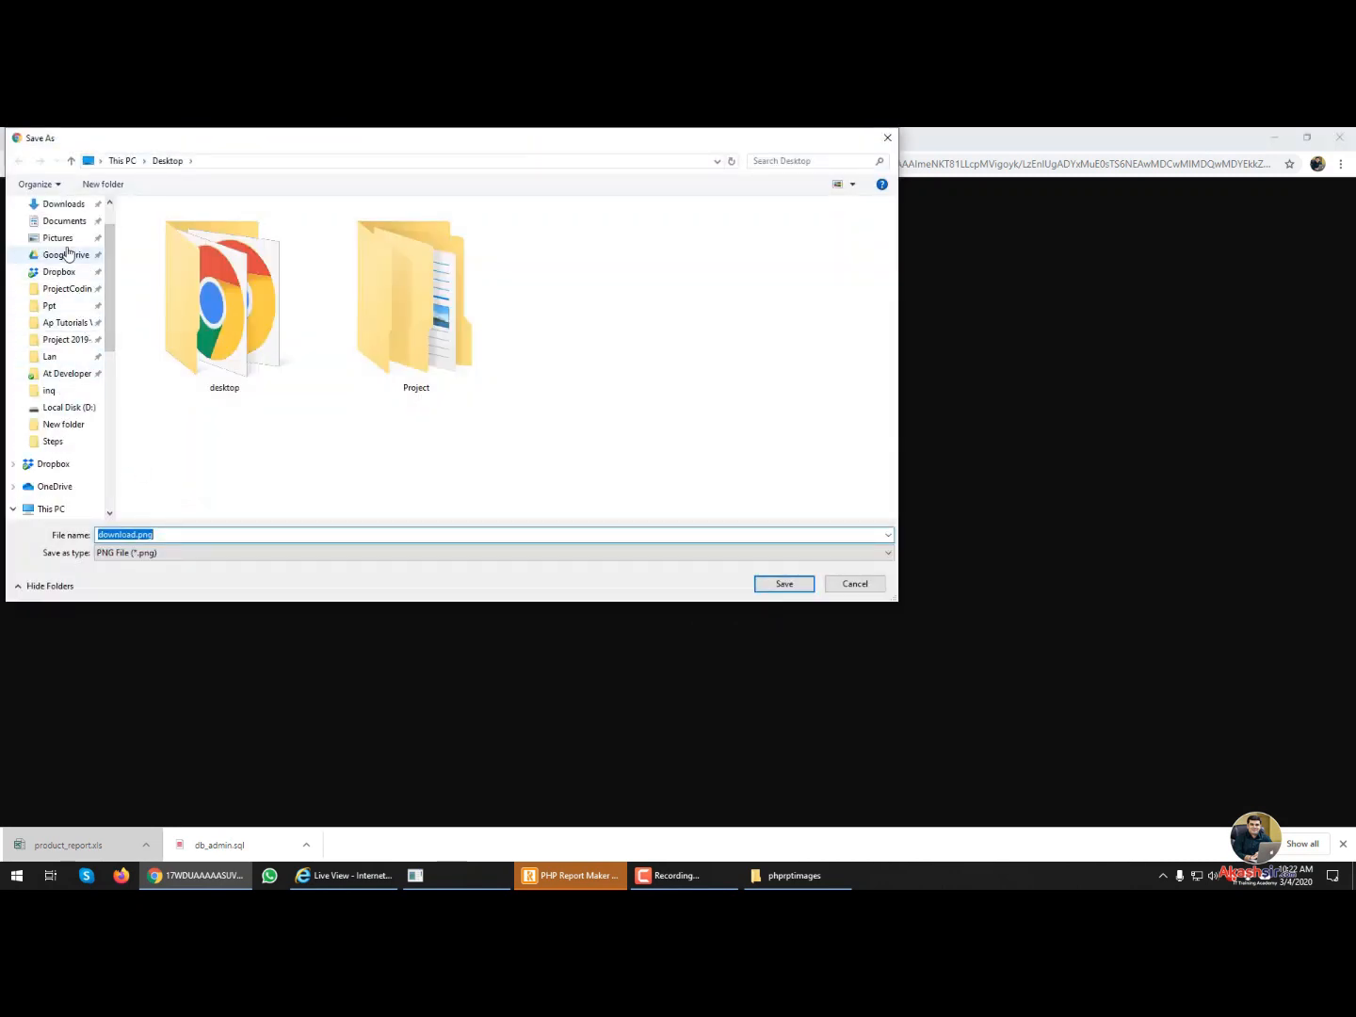
pyautogui.scroll(-3, 56, 495)
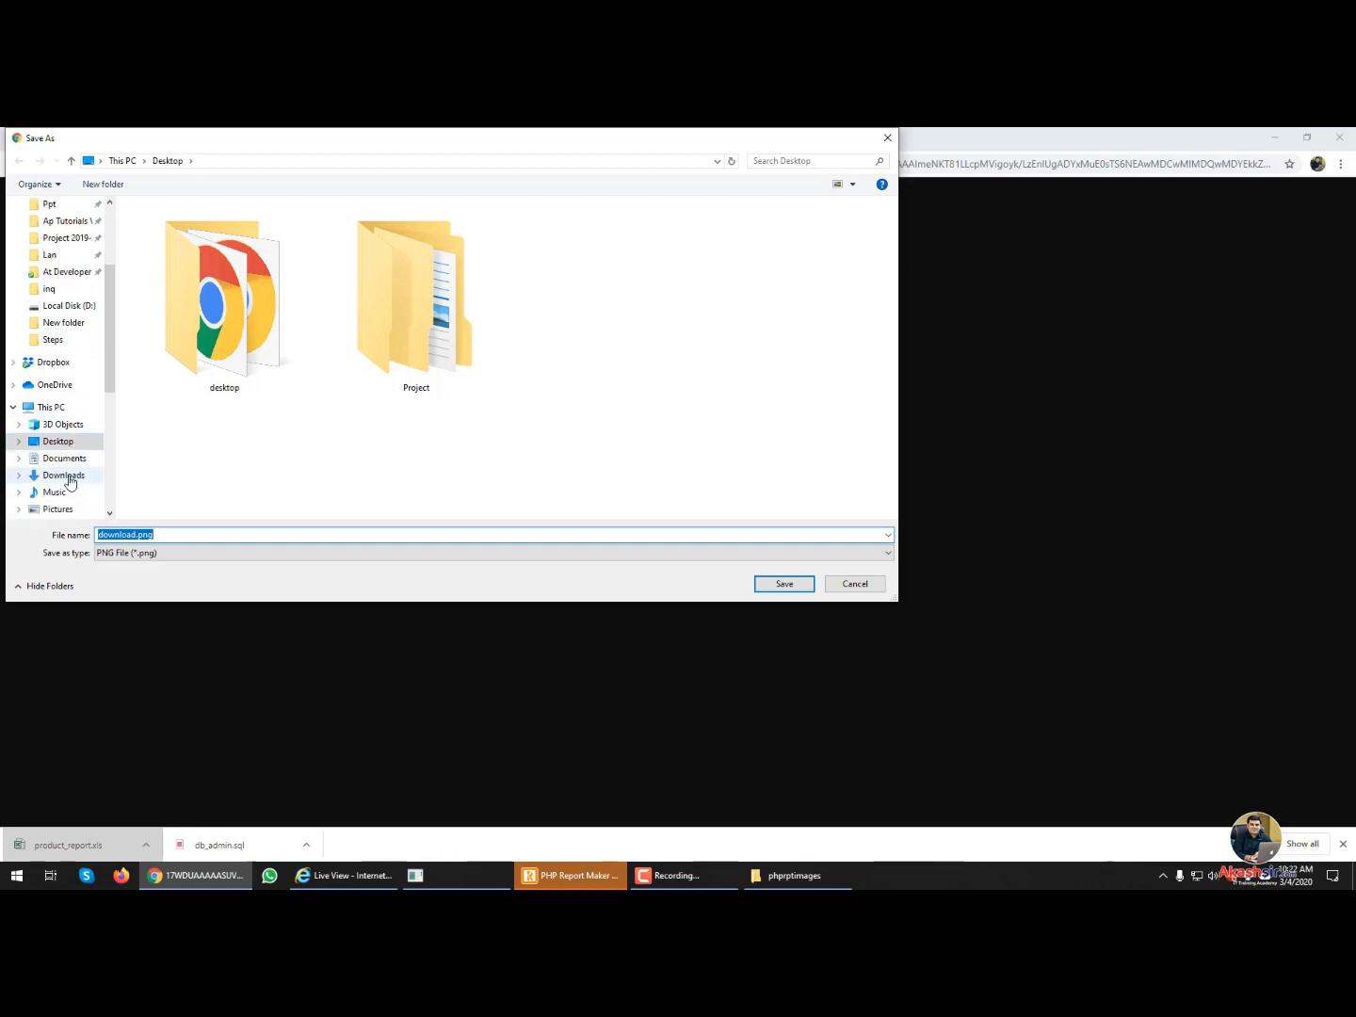
pyautogui.scroll(-2, 68, 481)
pyautogui.click(67, 475)
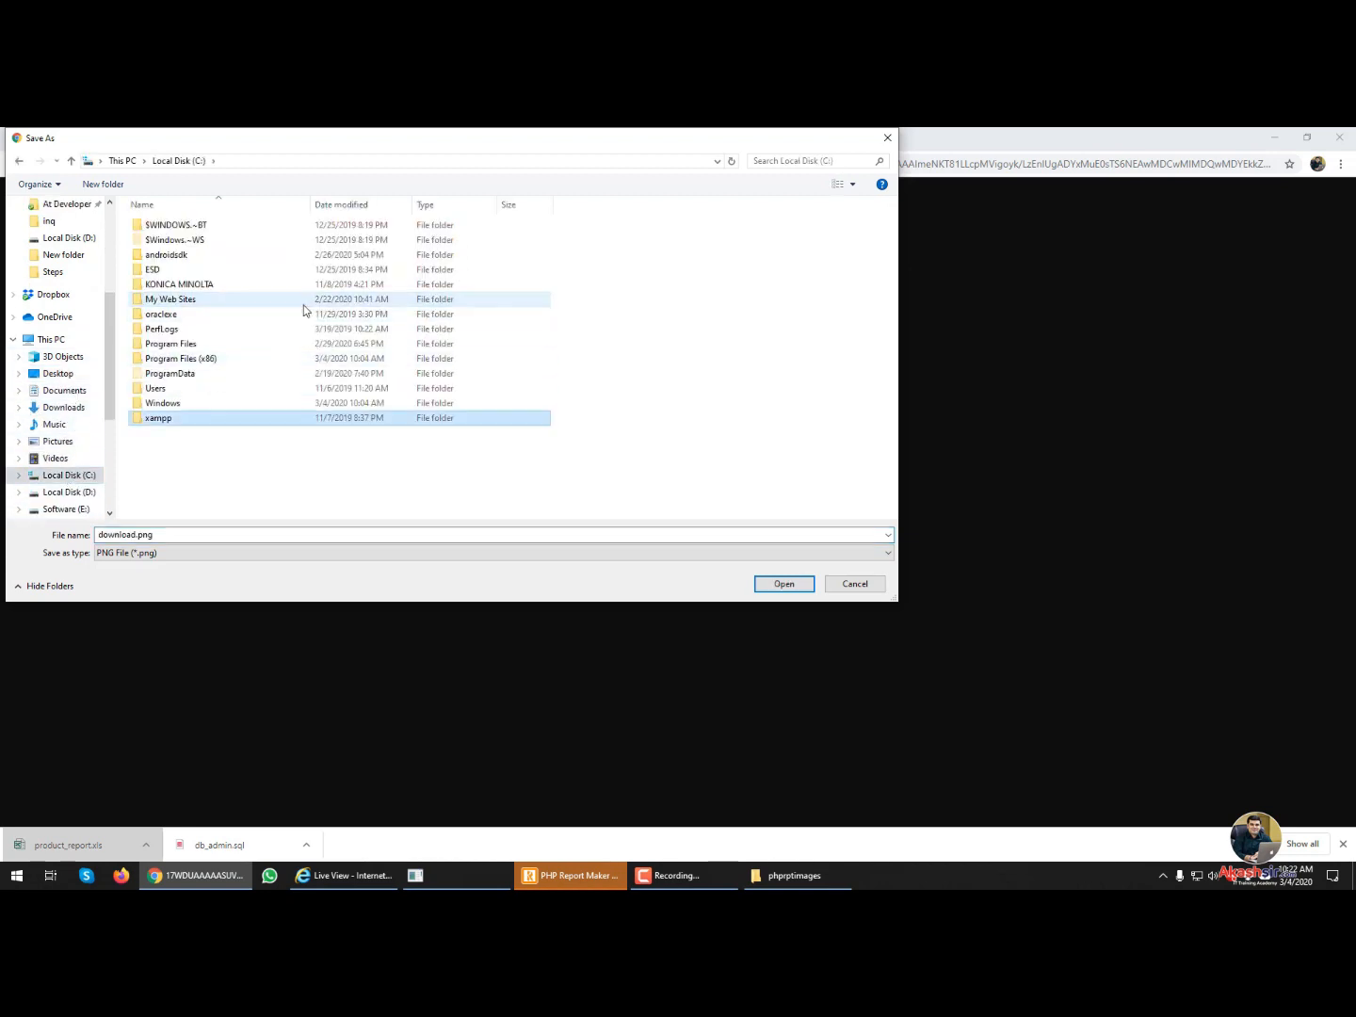
pyautogui.press('Return')
pyautogui.doubleClick(304, 306)
pyautogui.press('p')
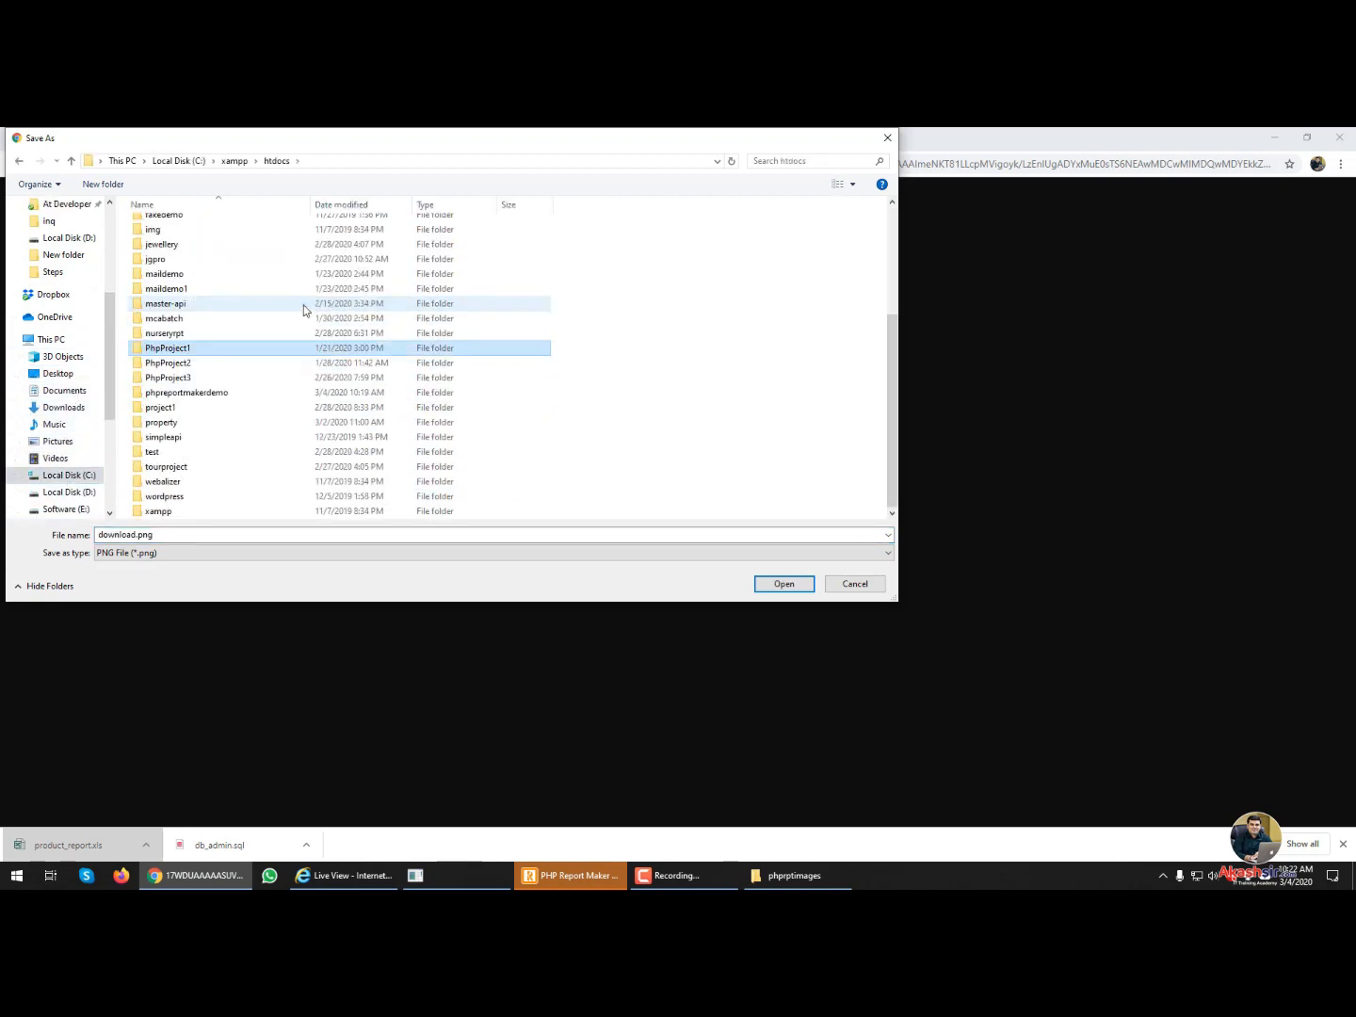
pyautogui.press('Down')
pyautogui.press('Down')
pyautogui.press('Down')
pyautogui.press('Return')
pyautogui.press('Down')
pyautogui.press('Down')
pyautogui.press('Down')
pyautogui.press('Down')
pyautogui.press('Down')
pyautogui.press('Down')
pyautogui.press('Down')
pyautogui.press('Down')
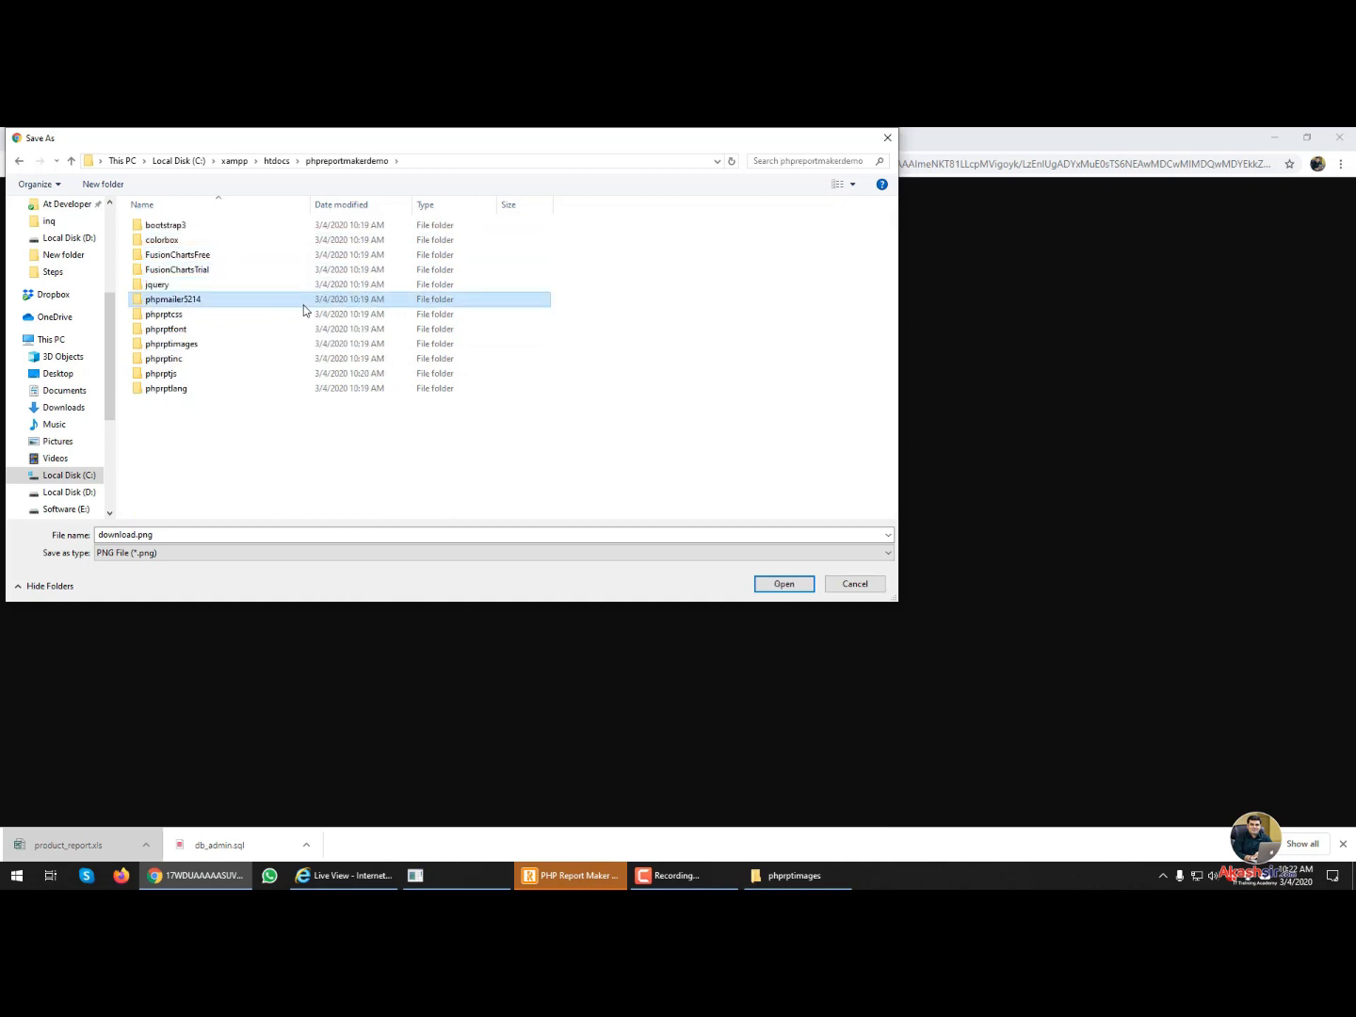
pyautogui.press('Return')
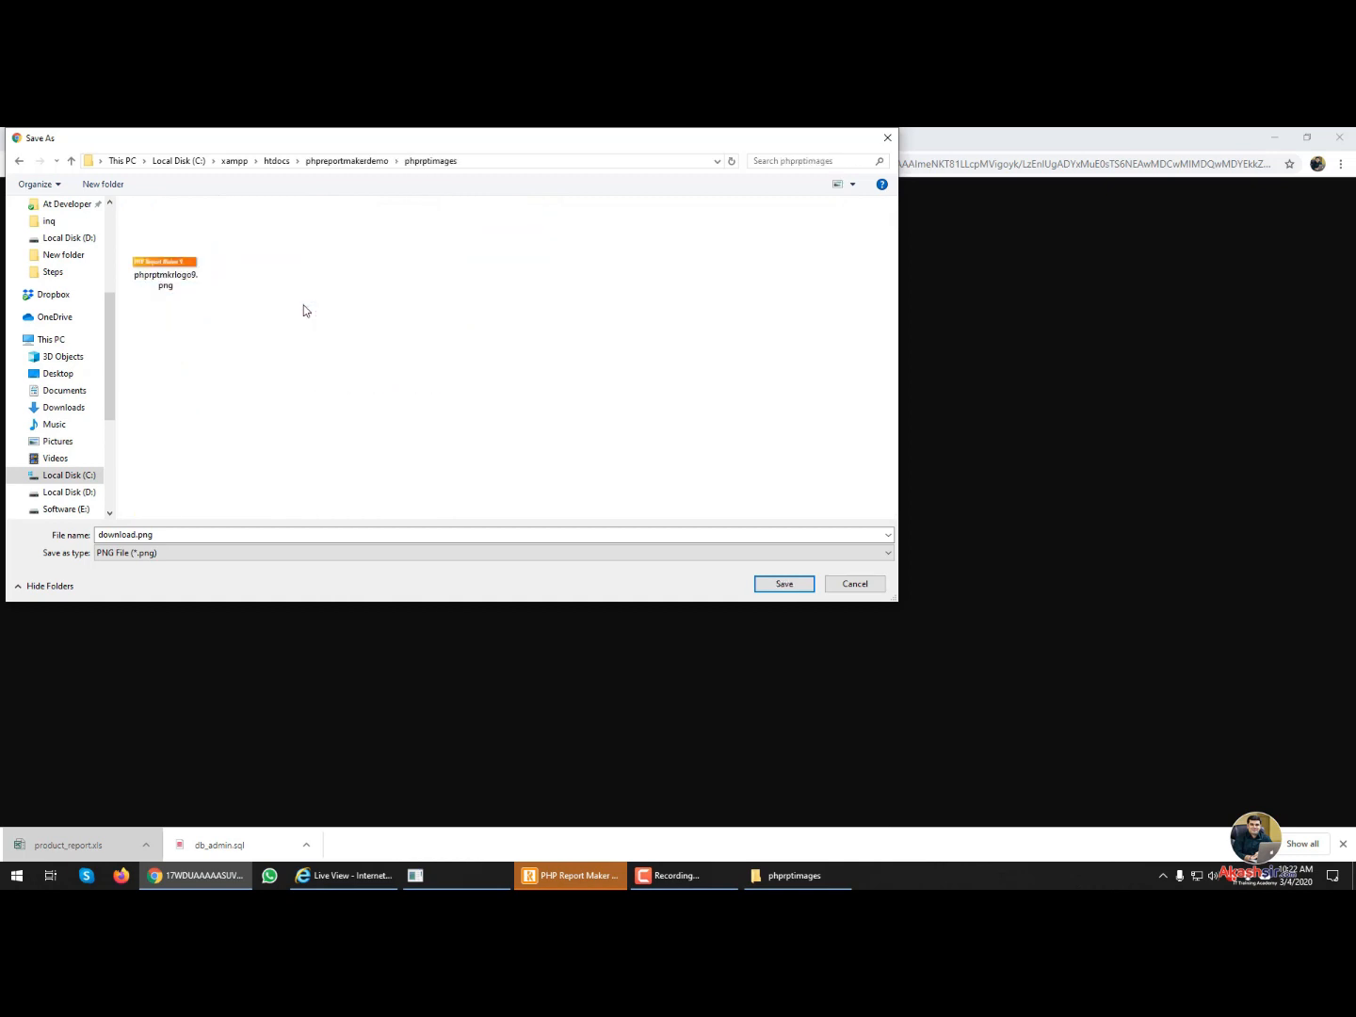
# - Save the logo over the existing phprptmkrlogo9.png and reload the productprice report page
pyautogui.click(195, 283)
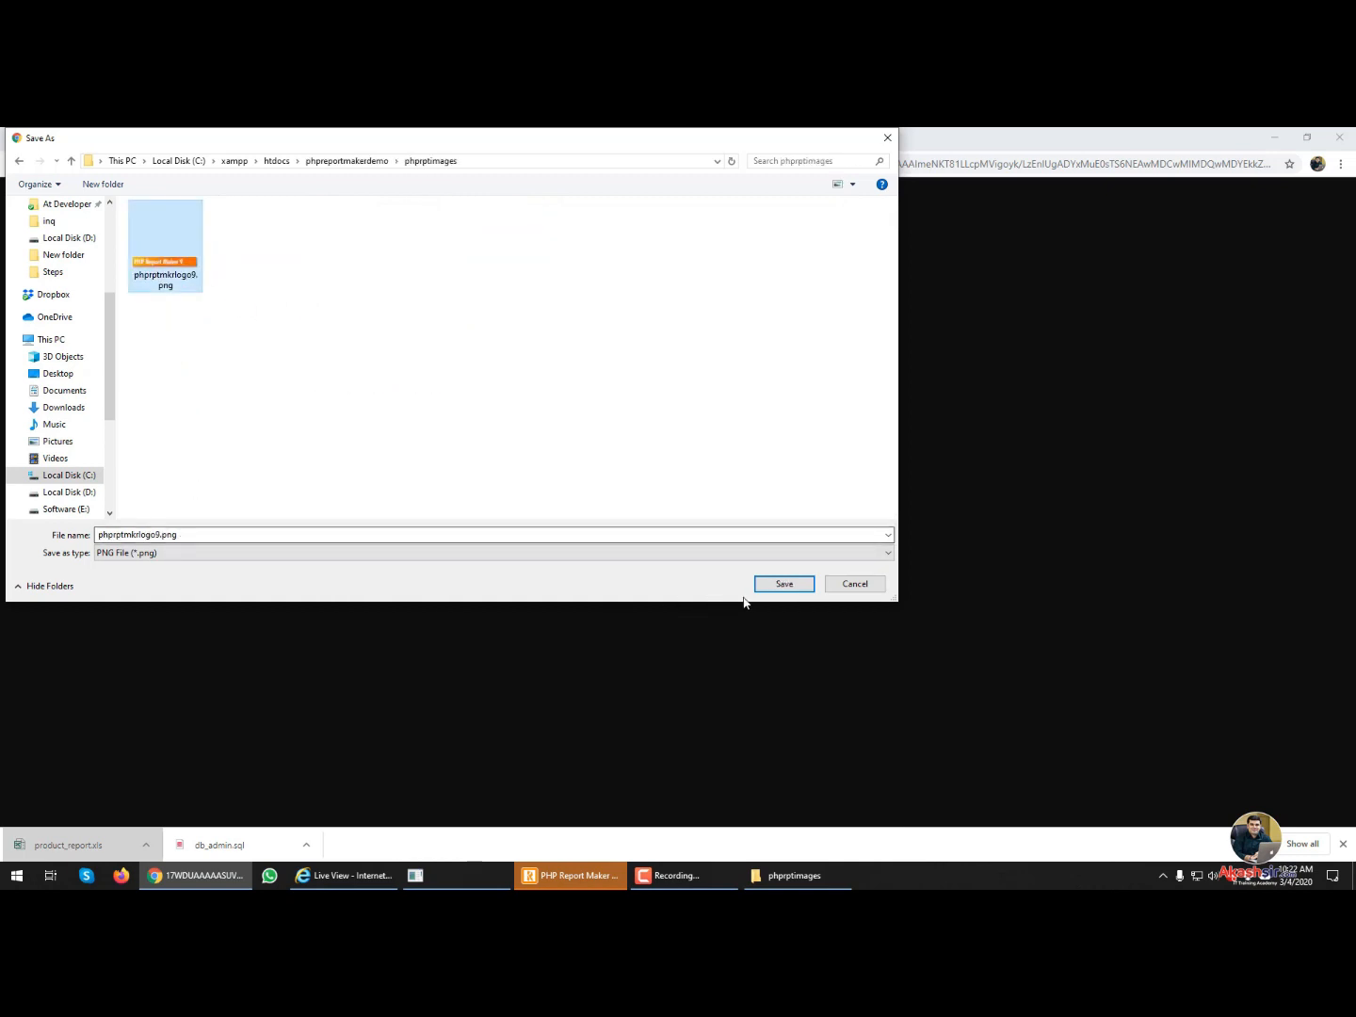
pyautogui.click(783, 588)
pyautogui.click(718, 504)
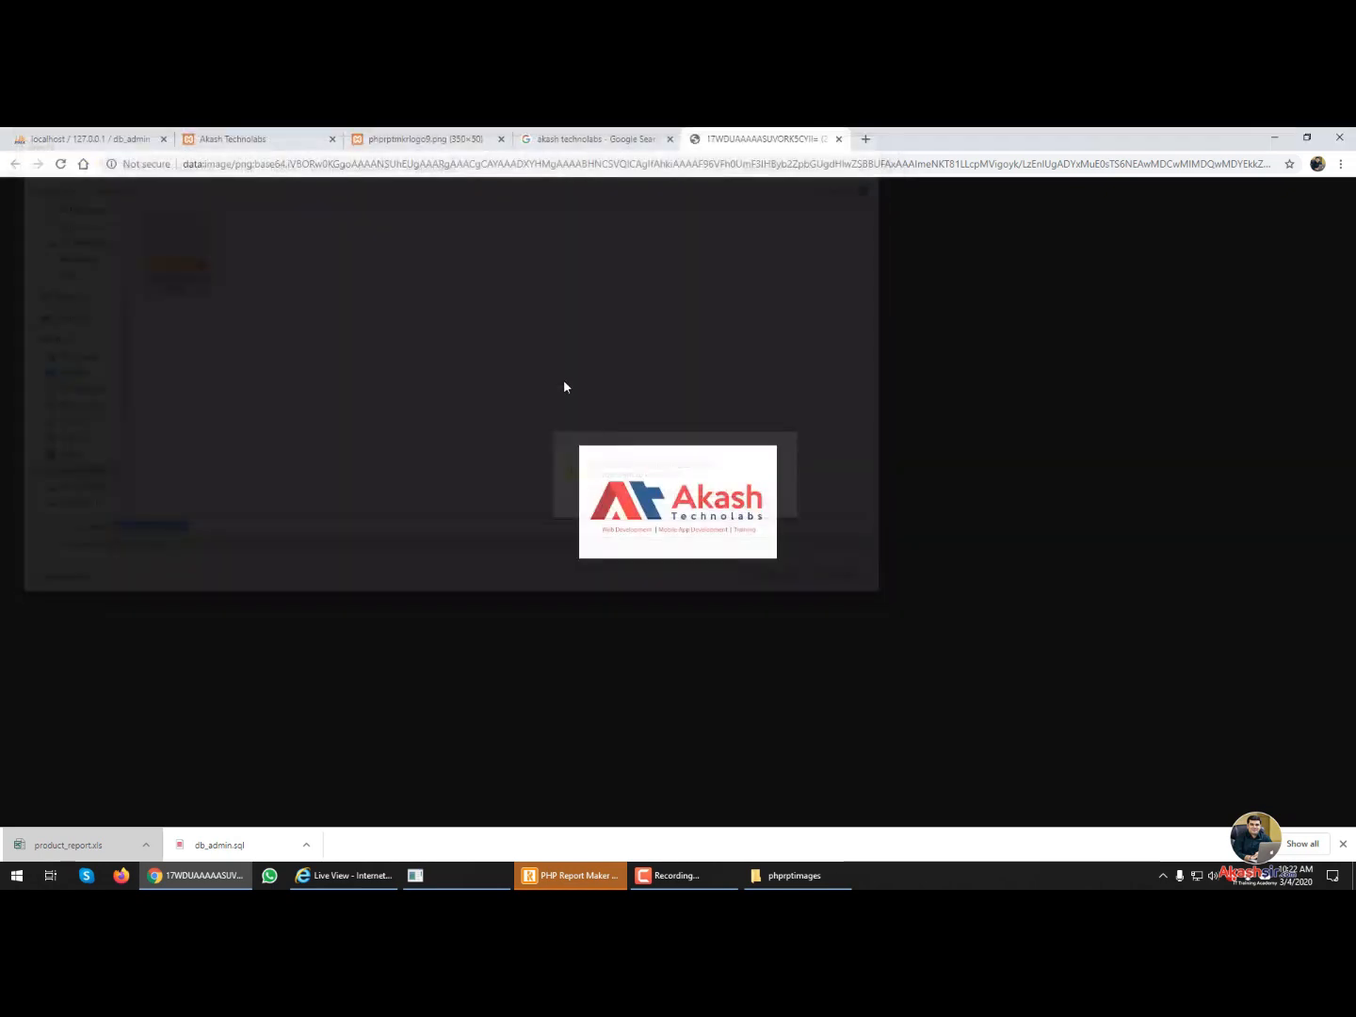
pyautogui.click(252, 137)
pyautogui.press('F5')
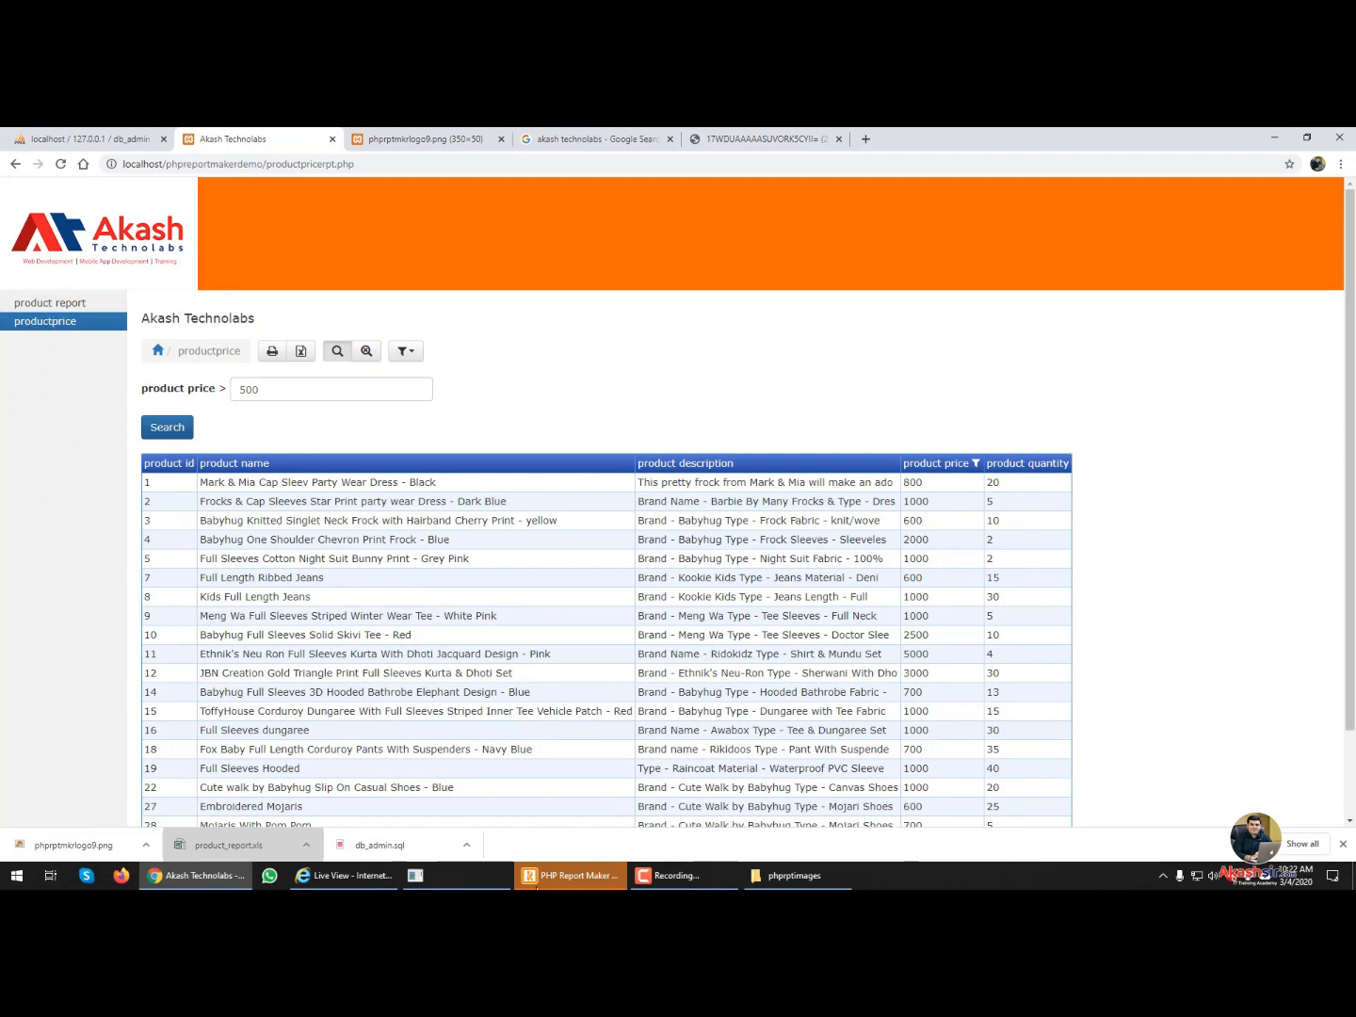
# - Switch to PHP Report Maker, check the destination folder path in the generation settings, and minimize the window
pyautogui.click(570, 877)
pyautogui.click(770, 520)
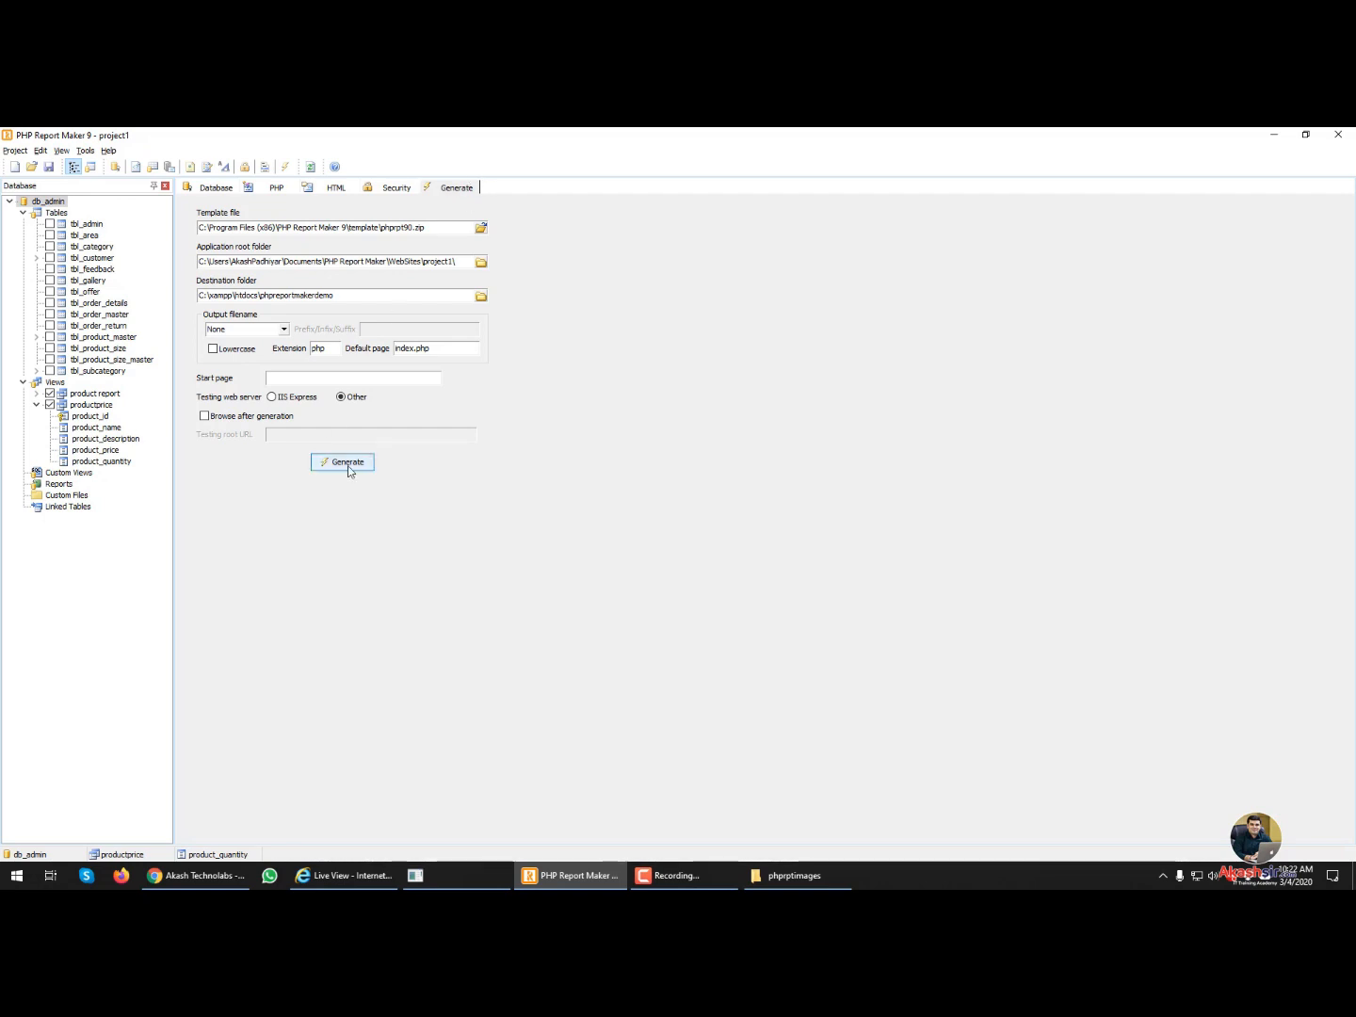
pyautogui.moveTo(414, 295); pyautogui.dragTo(192, 292)
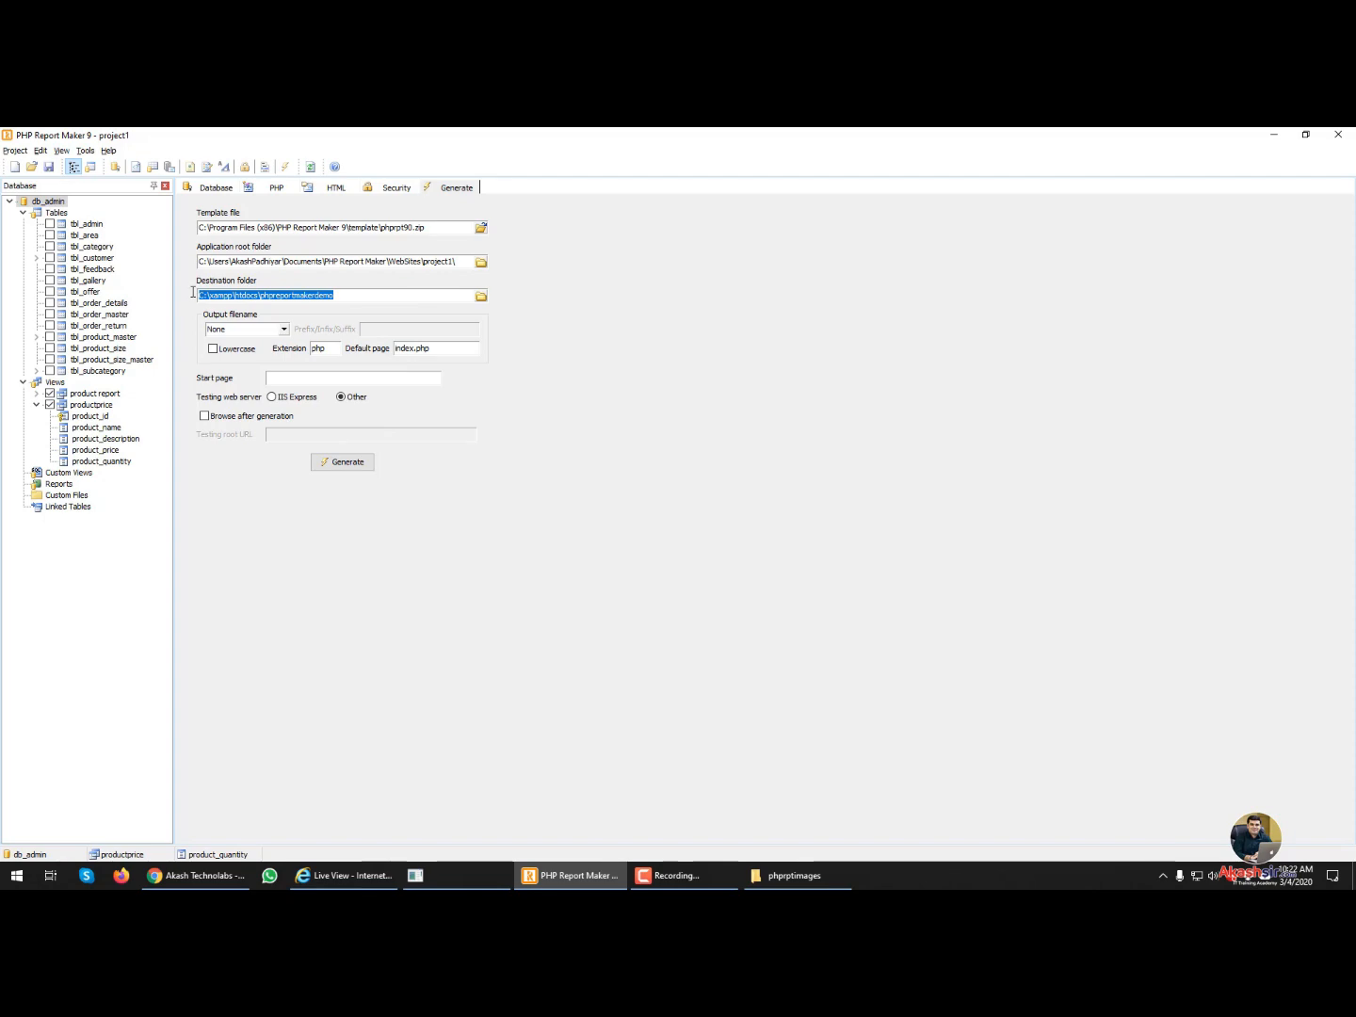
pyautogui.click(1271, 135)
pyautogui.click(1269, 135)
pyautogui.click(1268, 135)
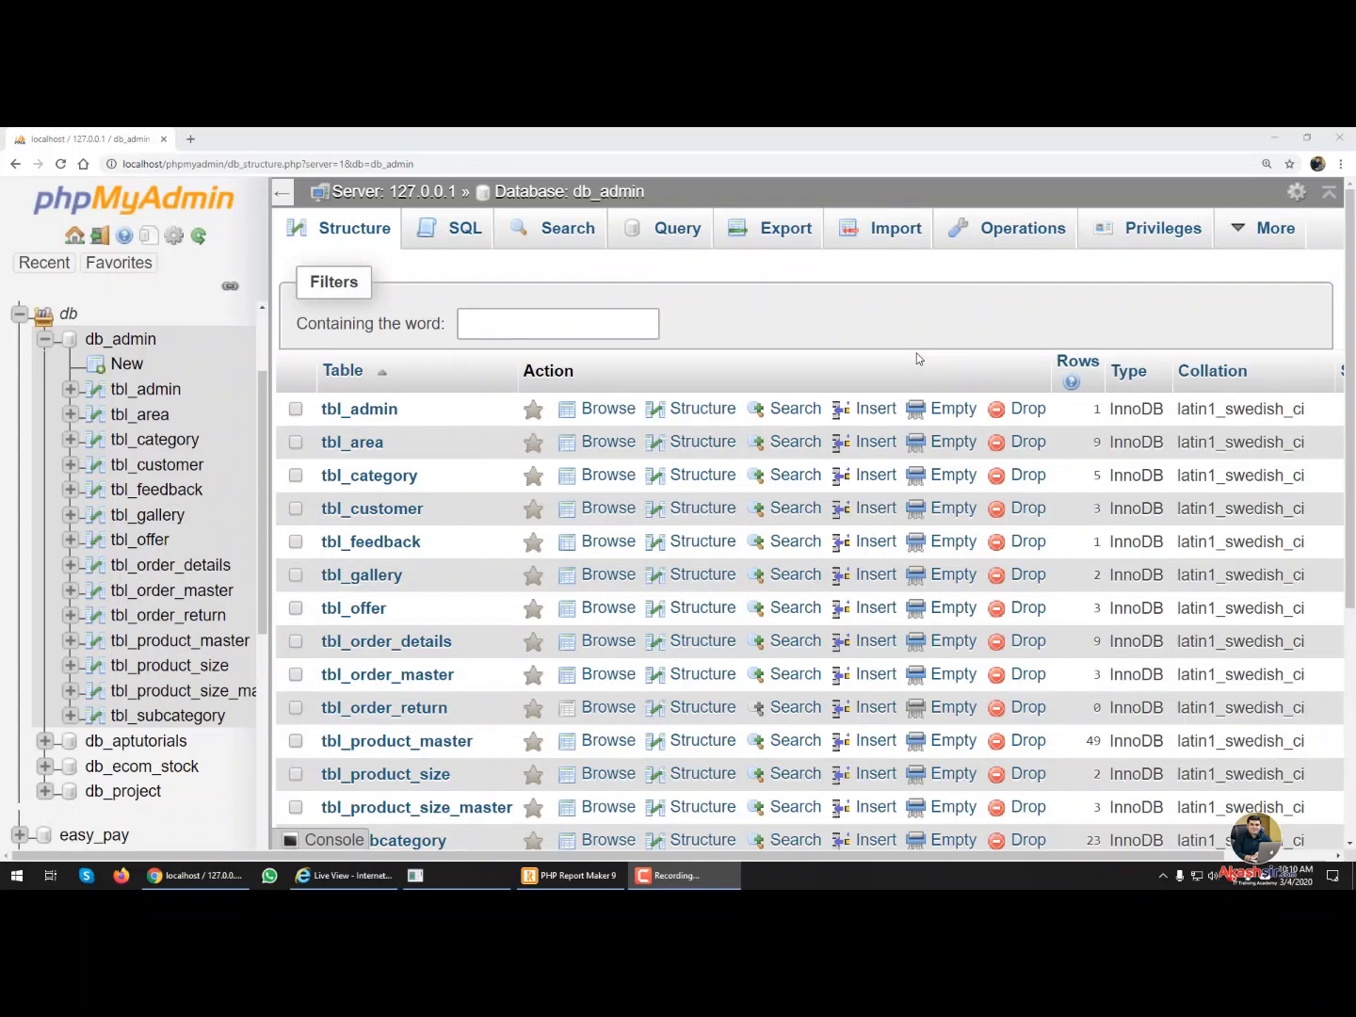
# - Export the db_admin database in SQL format with the quick method and save db_admin.sql to the Desktop
pyautogui.click(789, 236)
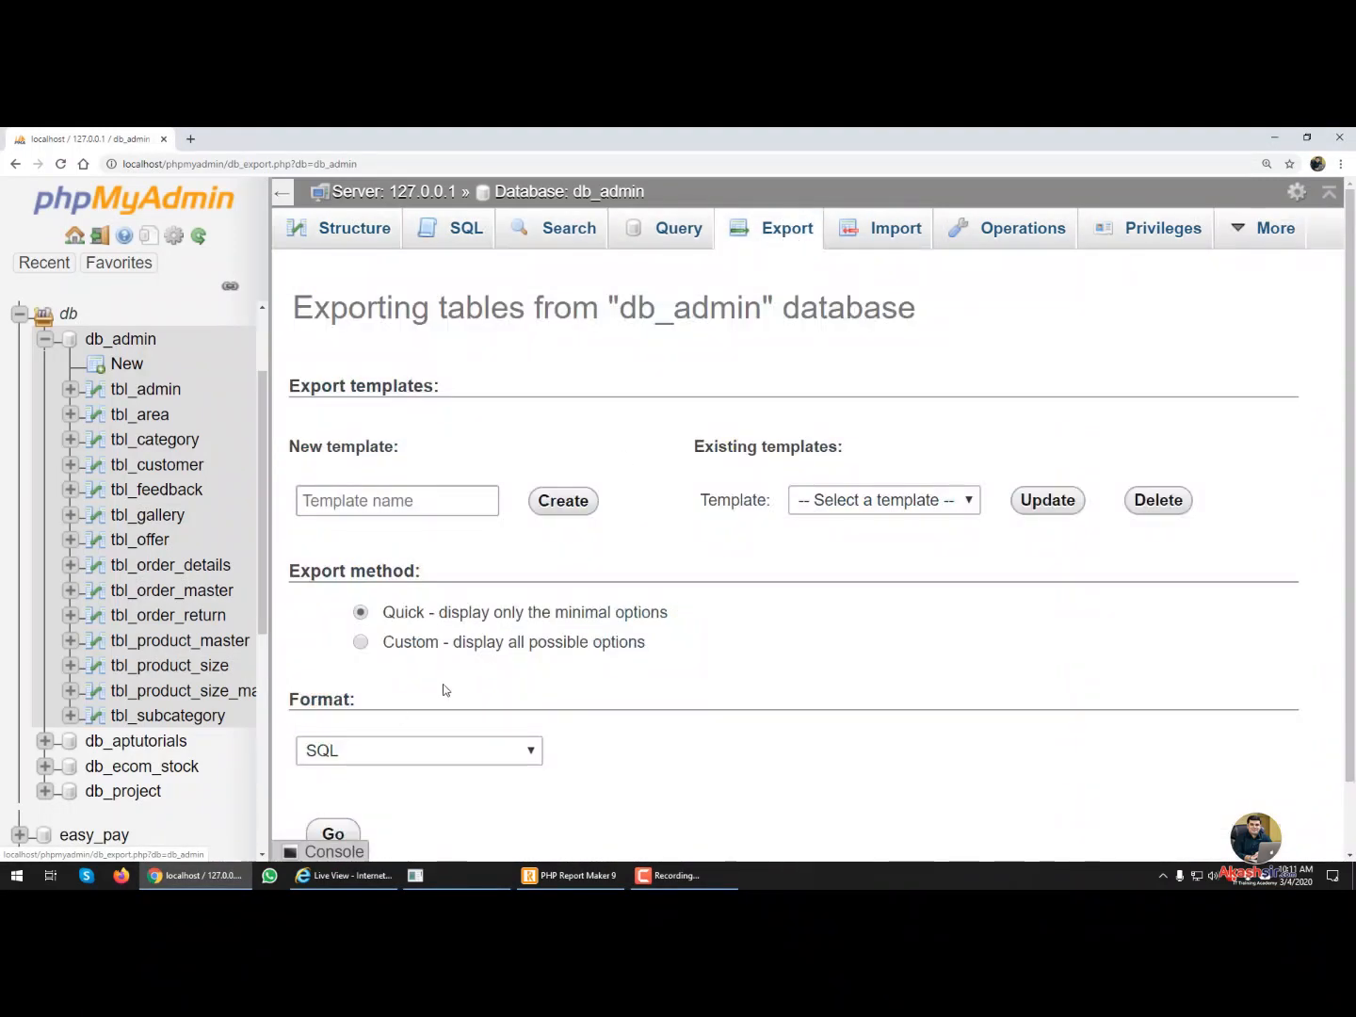
pyautogui.click(335, 830)
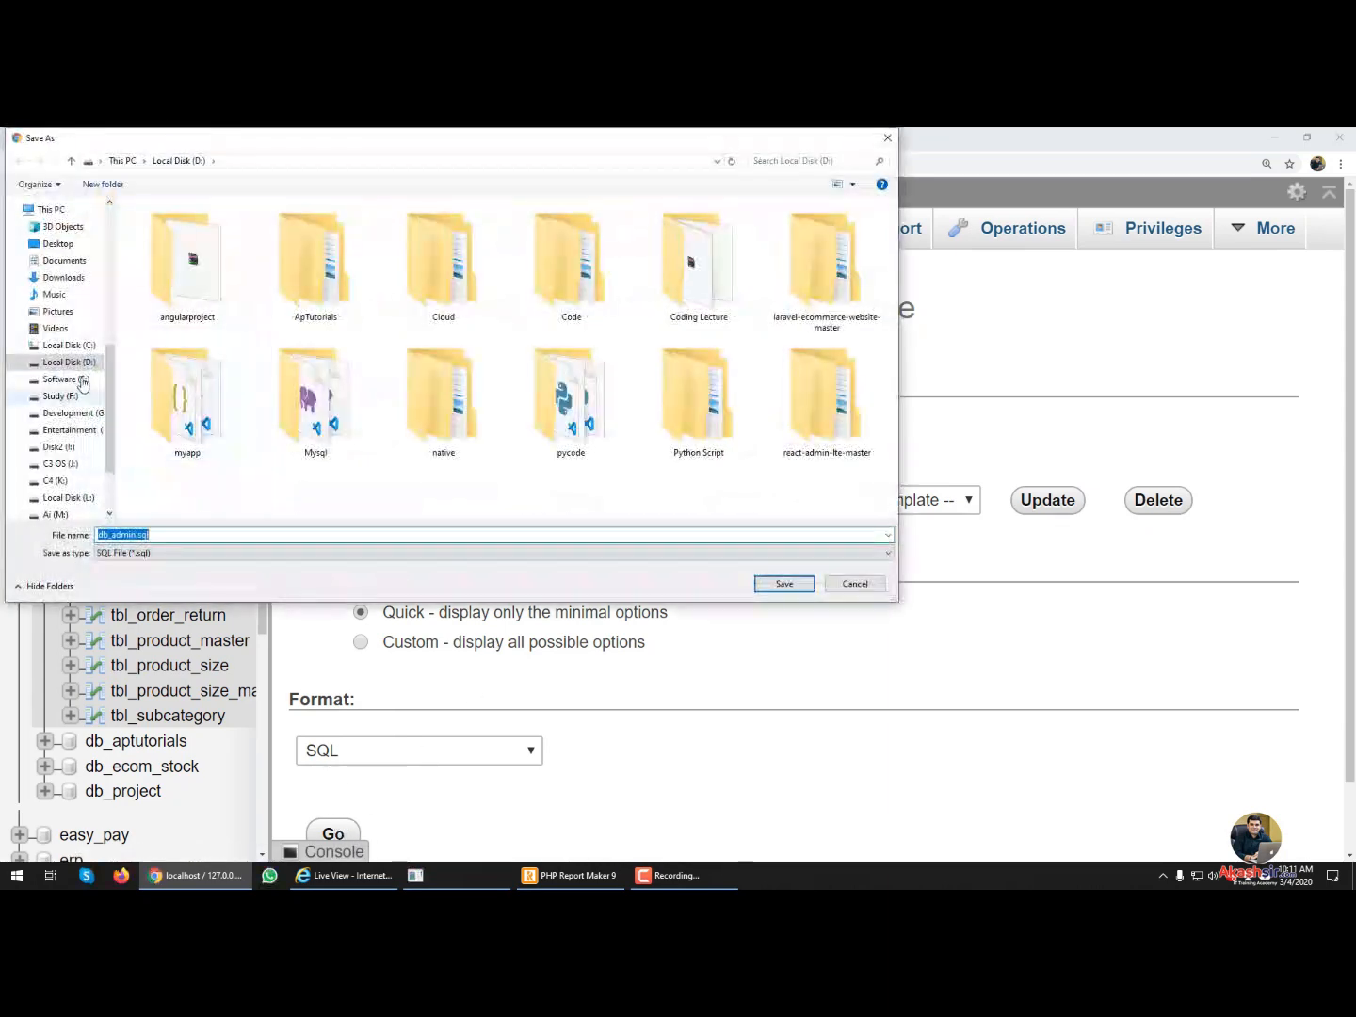
pyautogui.click(64, 244)
pyautogui.click(762, 586)
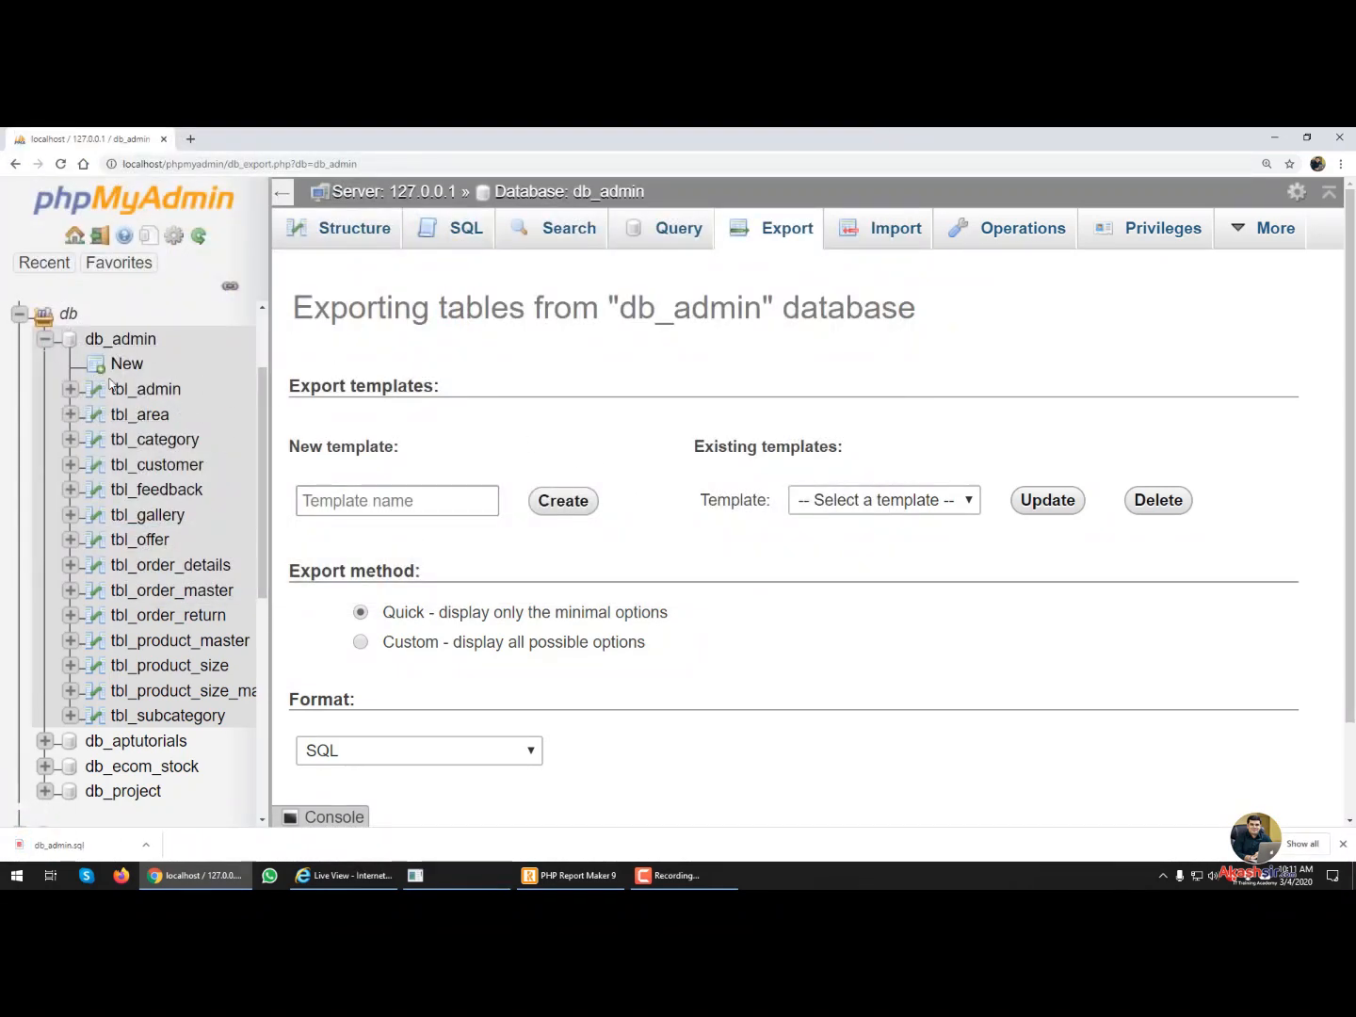
# - Switch to PHP Report Maker, connect to the db_admin database with tables loaded dynamically, and widen the database tree
pyautogui.click(574, 876)
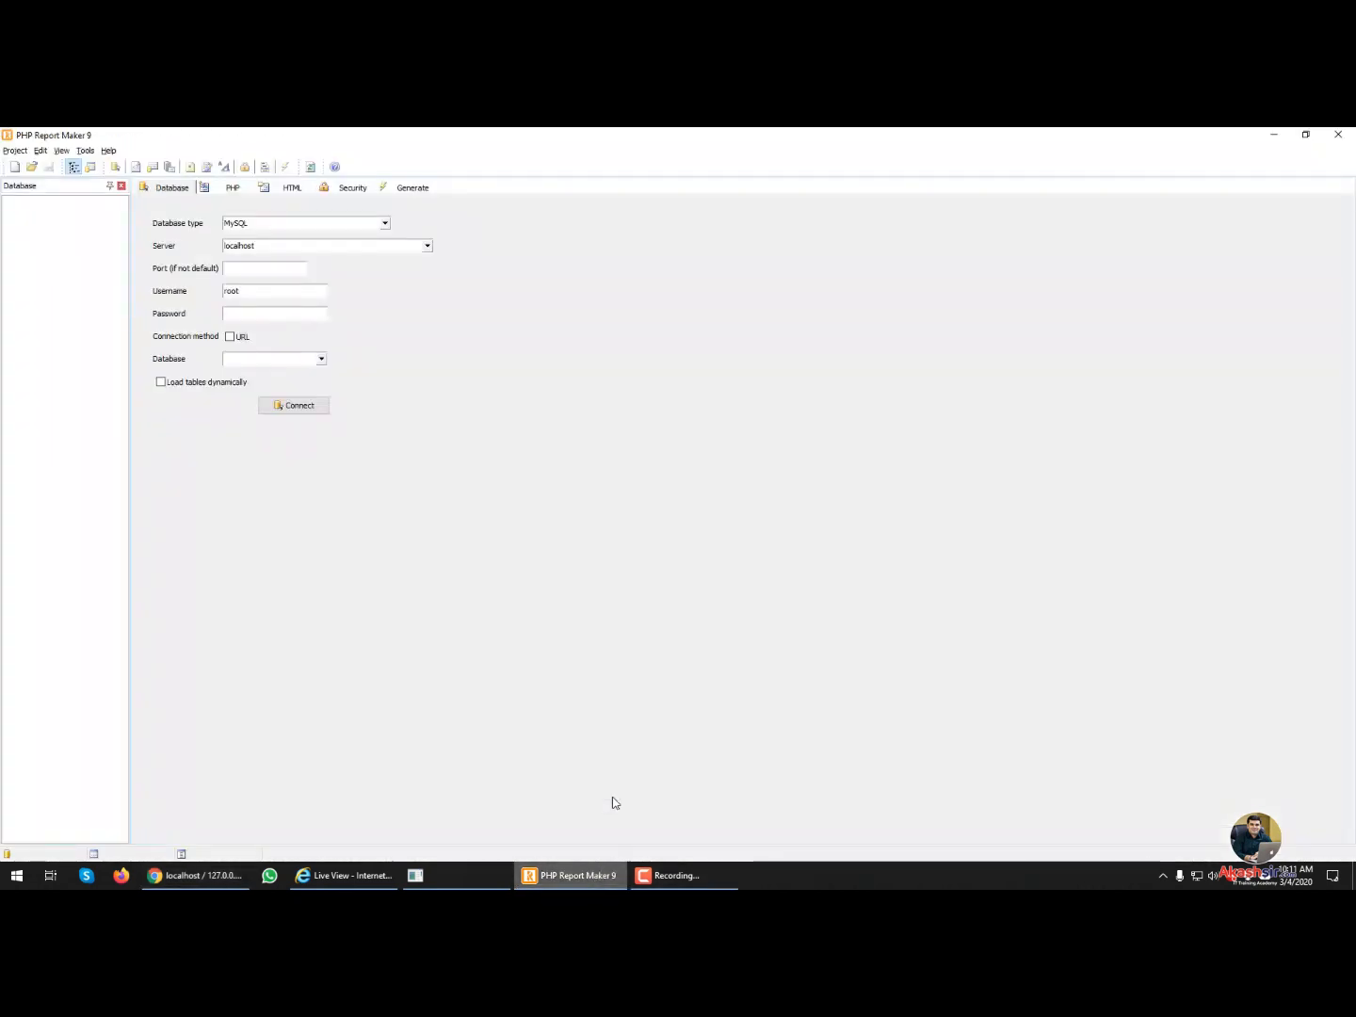
pyautogui.click(321, 360)
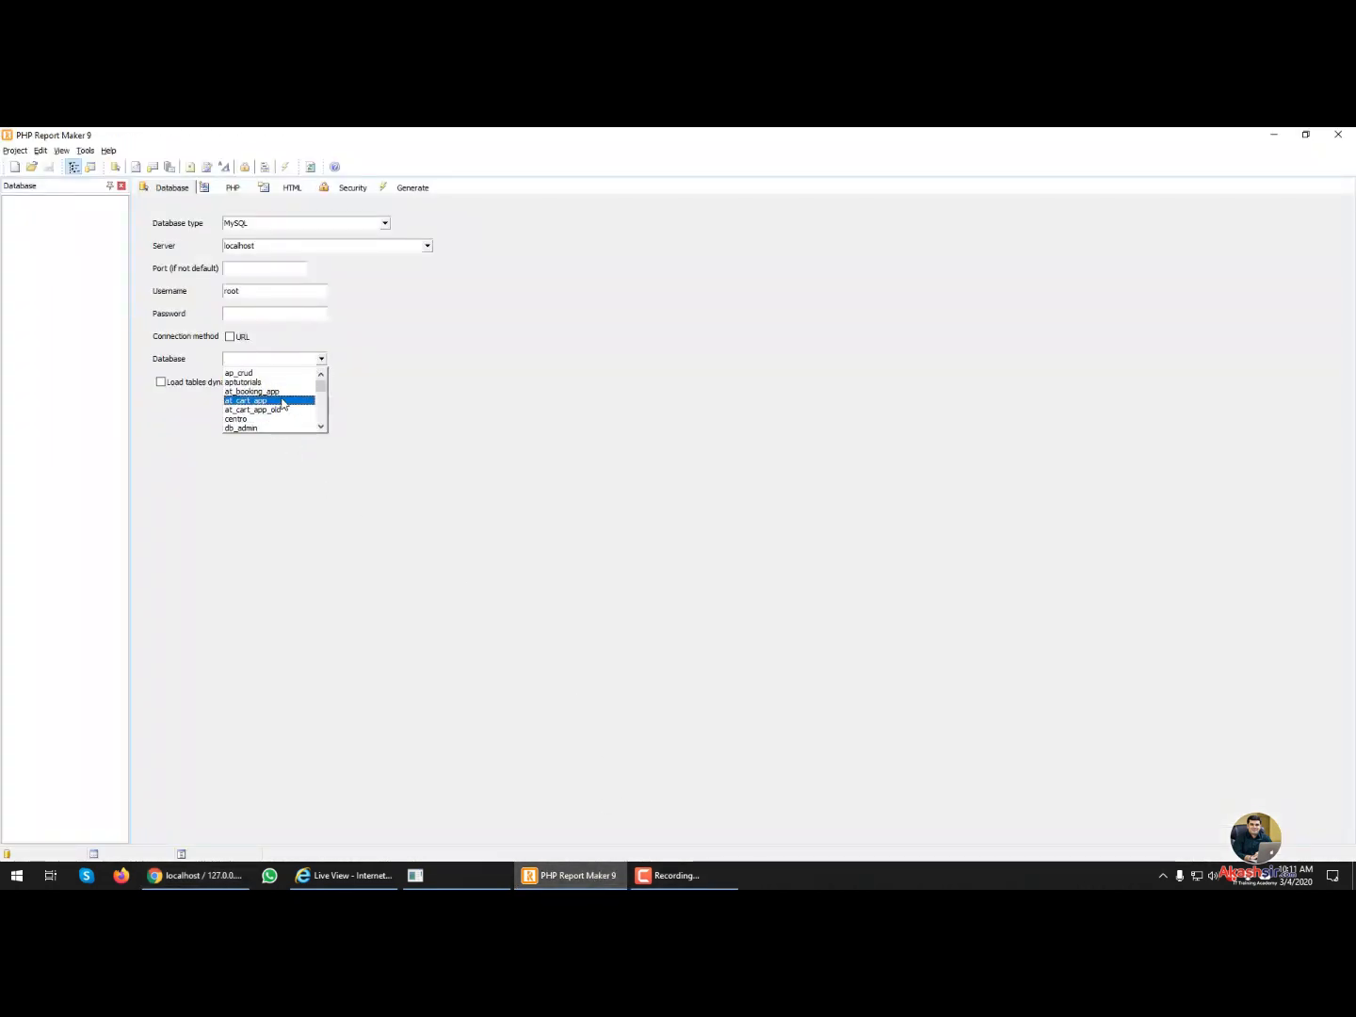
pyautogui.write('d')
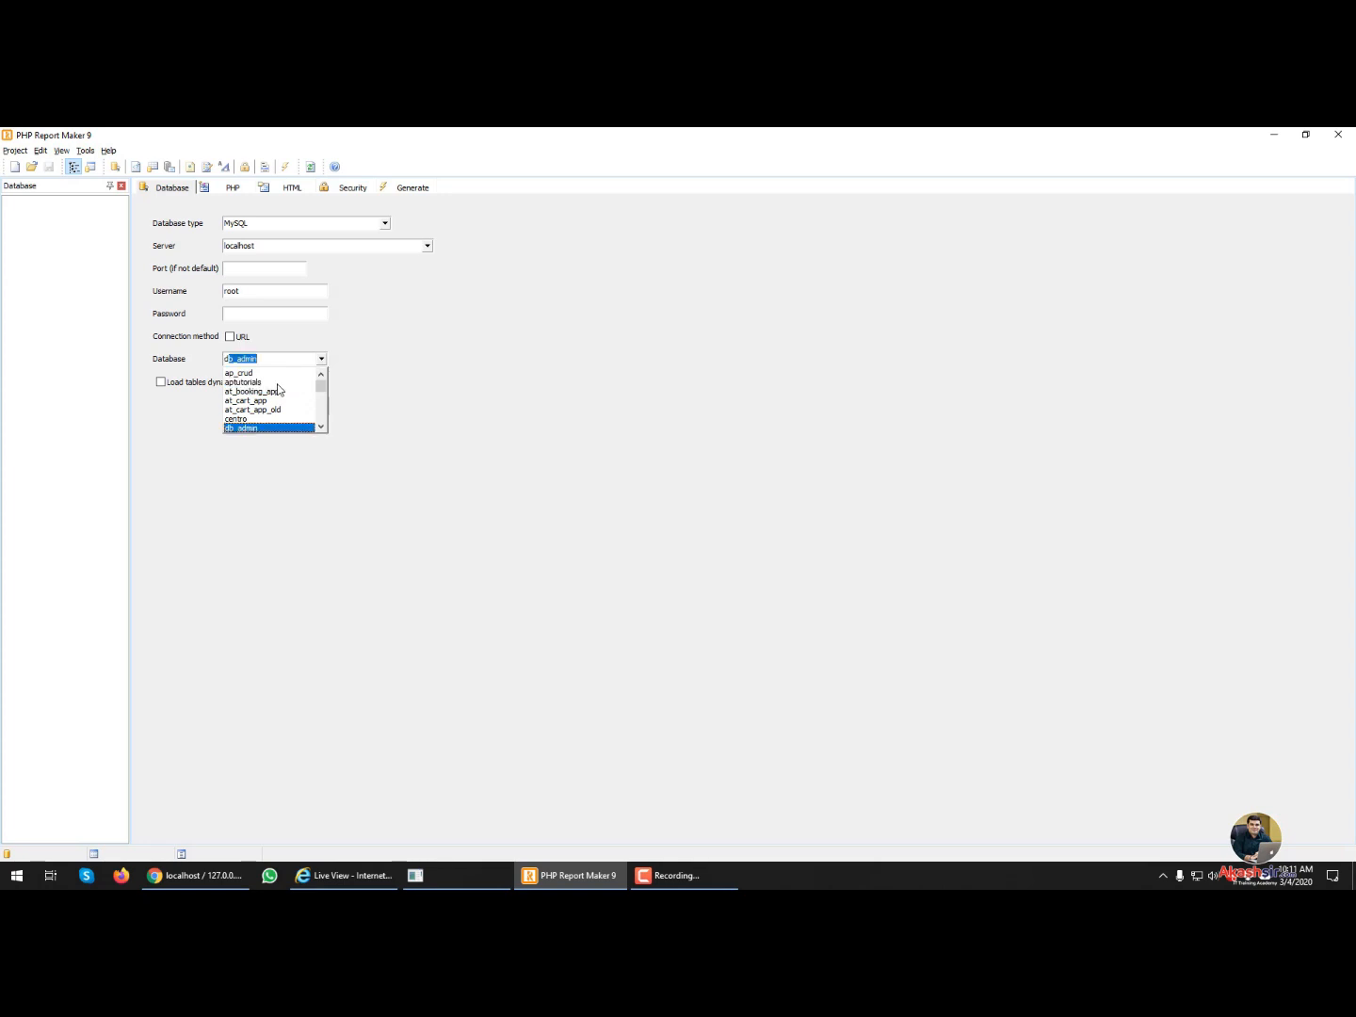
pyautogui.write('b_ad')
pyautogui.press('Return')
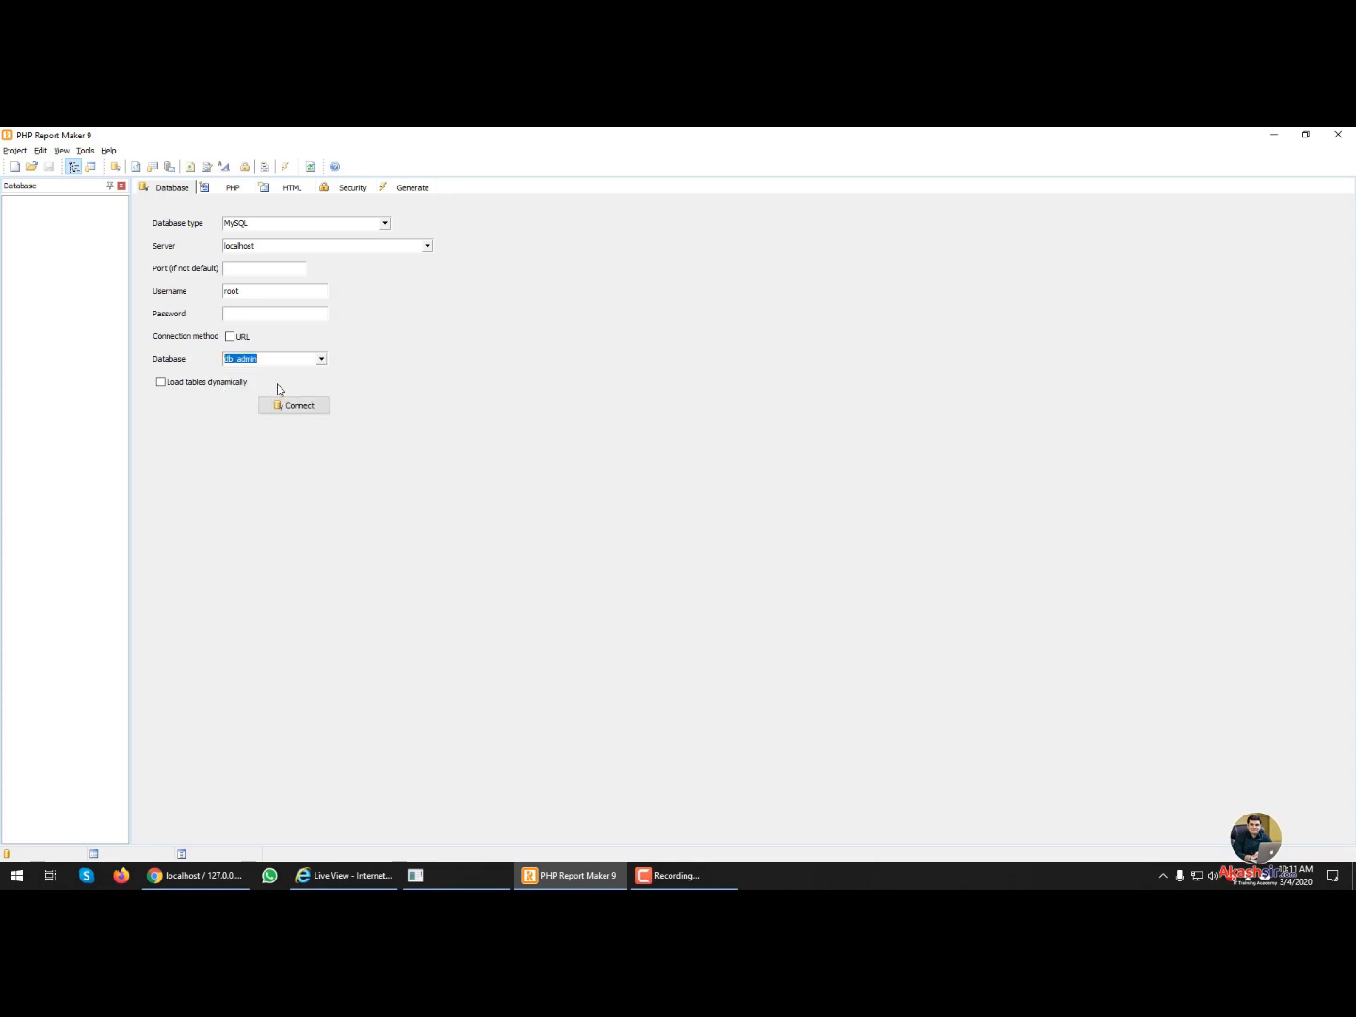
pyautogui.click(216, 384)
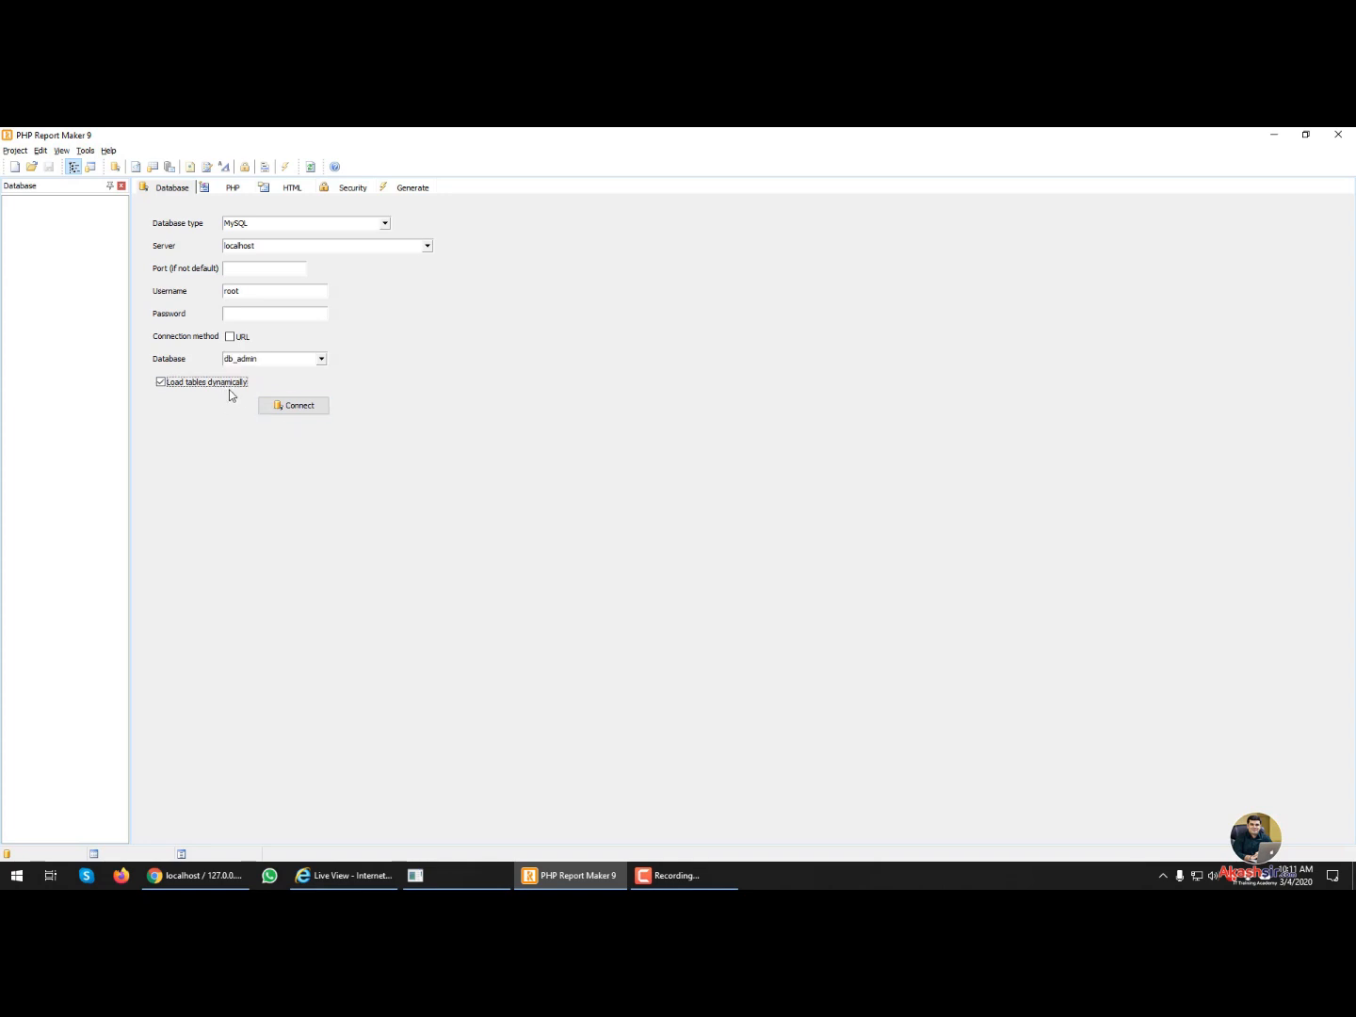
pyautogui.click(297, 407)
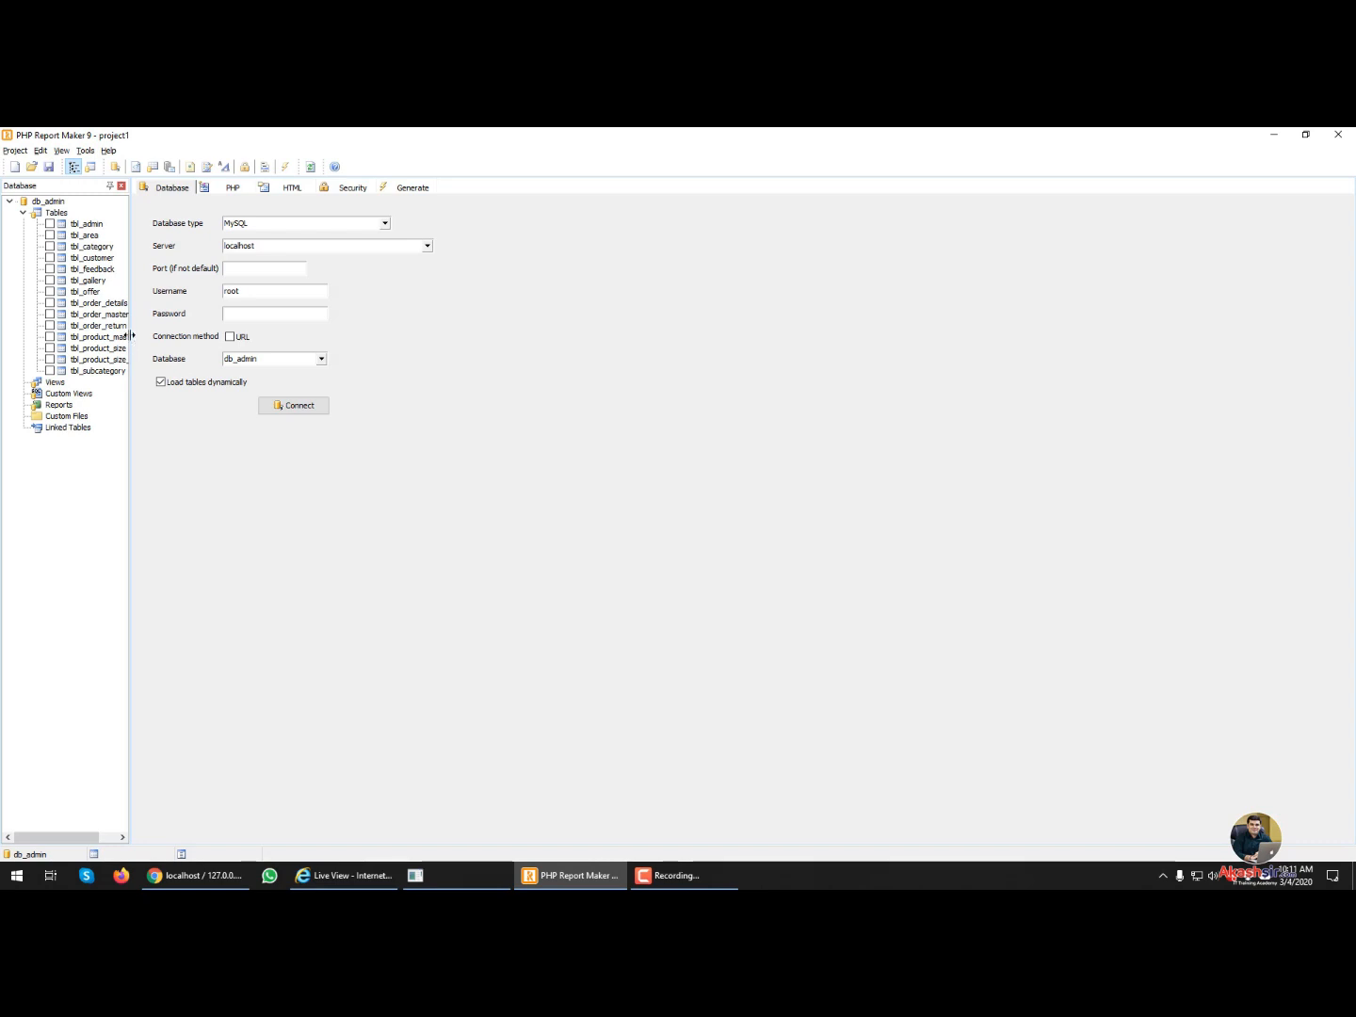
pyautogui.moveTo(174, 335); pyautogui.dragTo(172, 335)
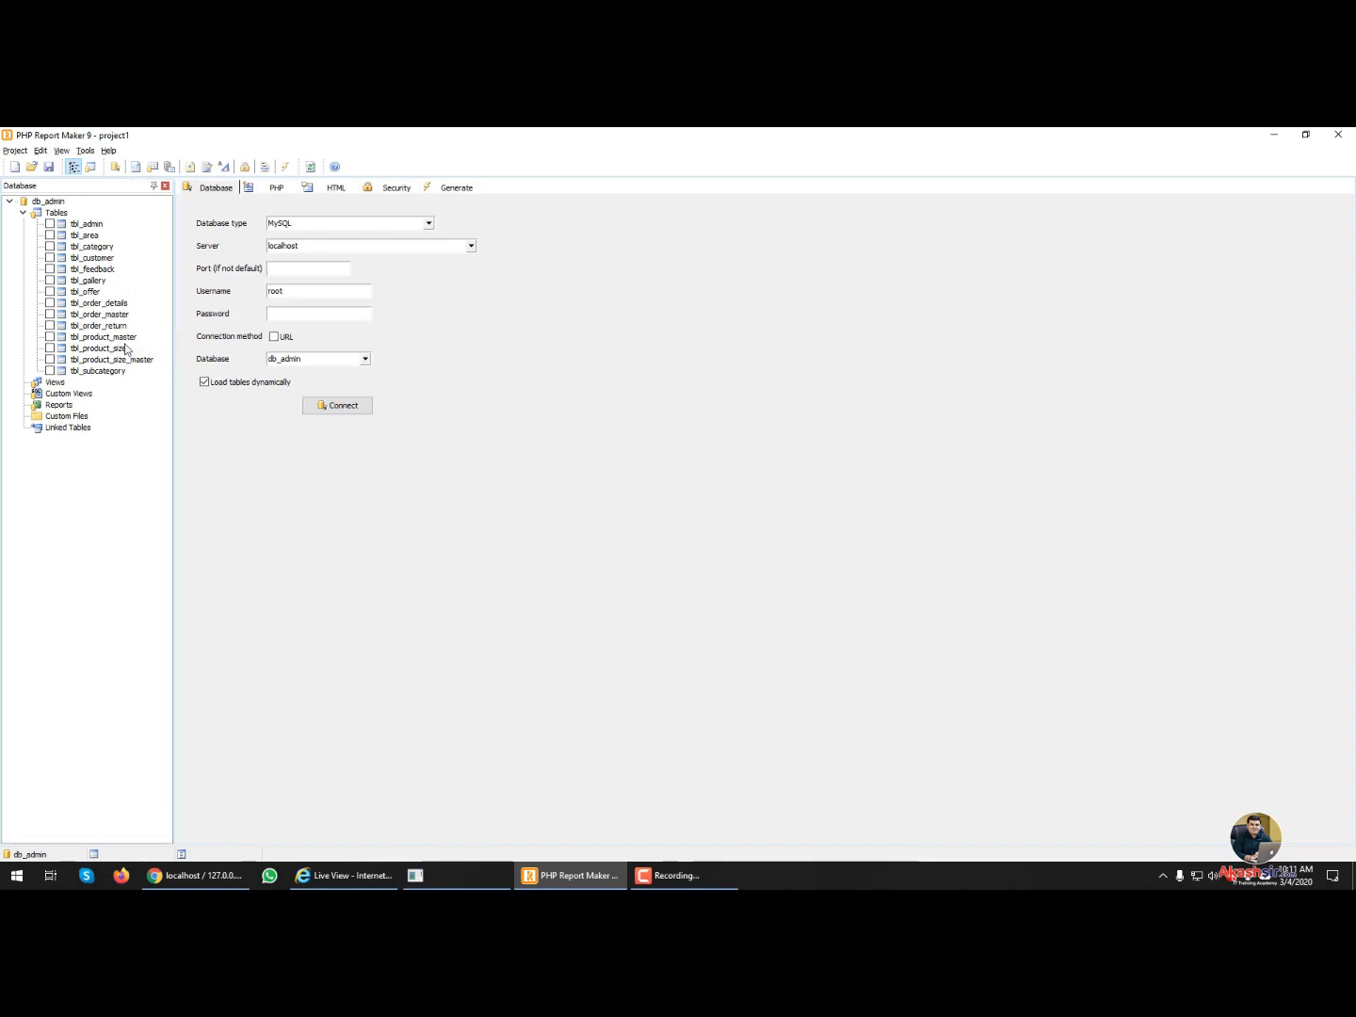
# - Switch to Chrome, examine the columns and records of tbl_product_master in phpMyAdmin, and minimize the browser
pyautogui.click(199, 878)
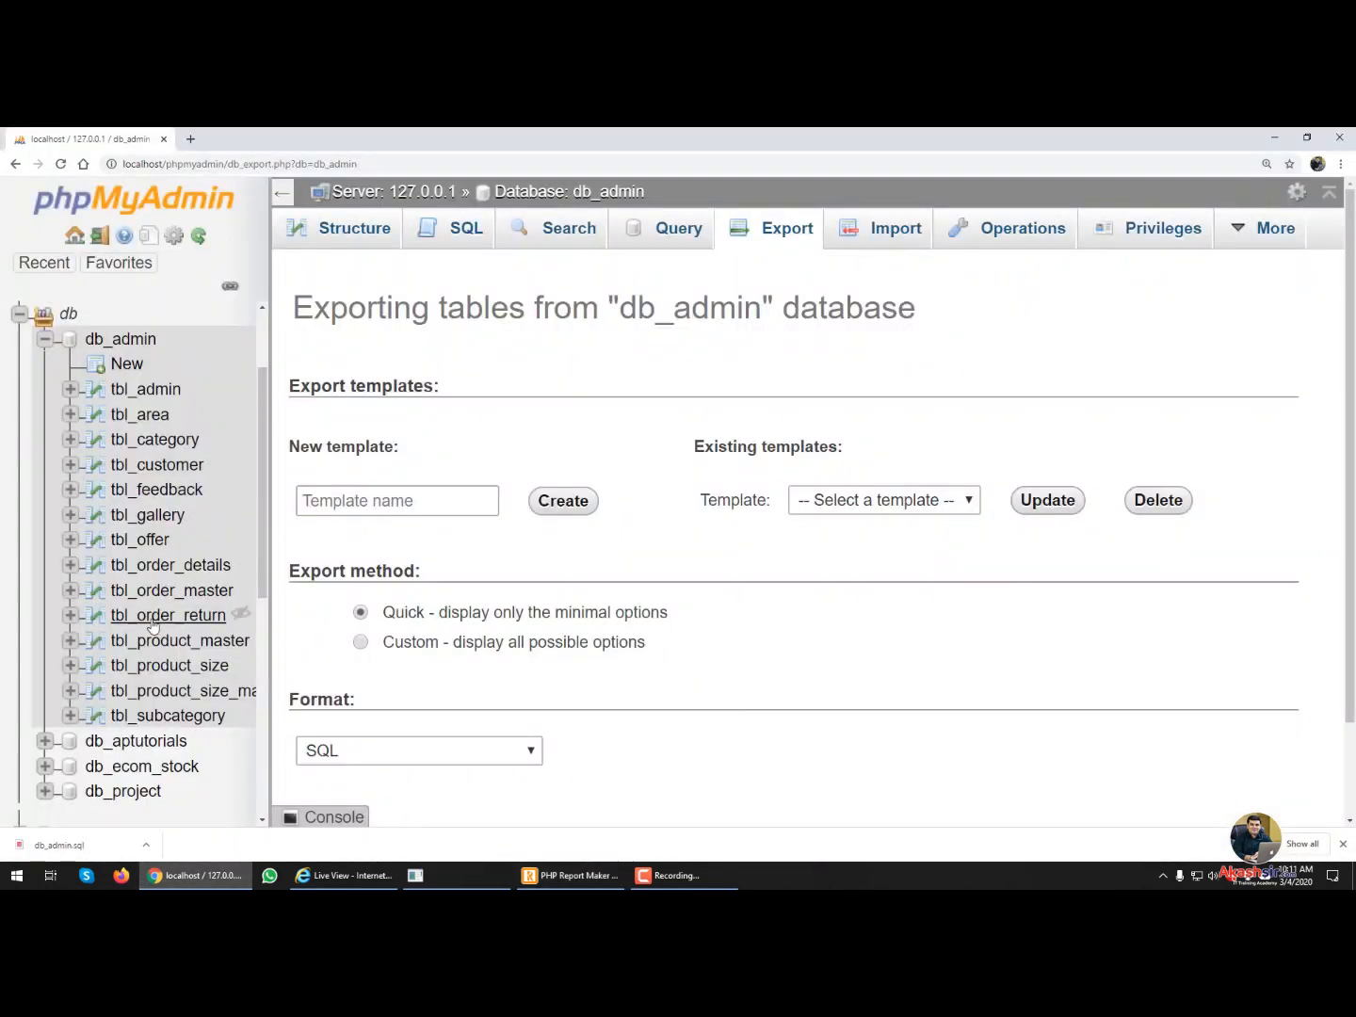
pyautogui.click(225, 640)
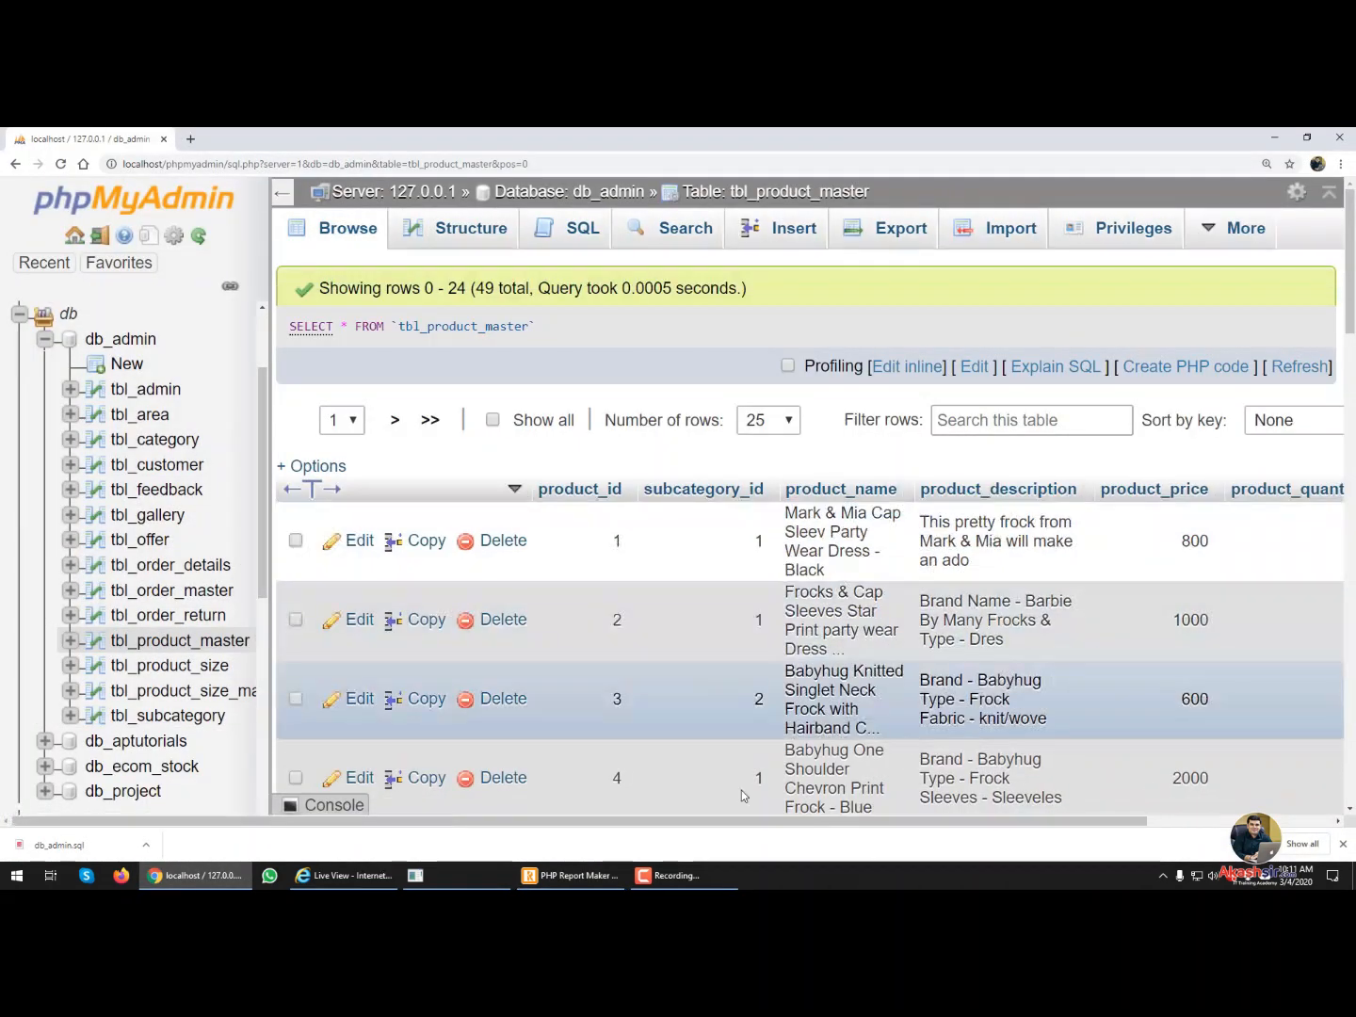
pyautogui.moveTo(919, 822); pyautogui.dragTo(1181, 823)
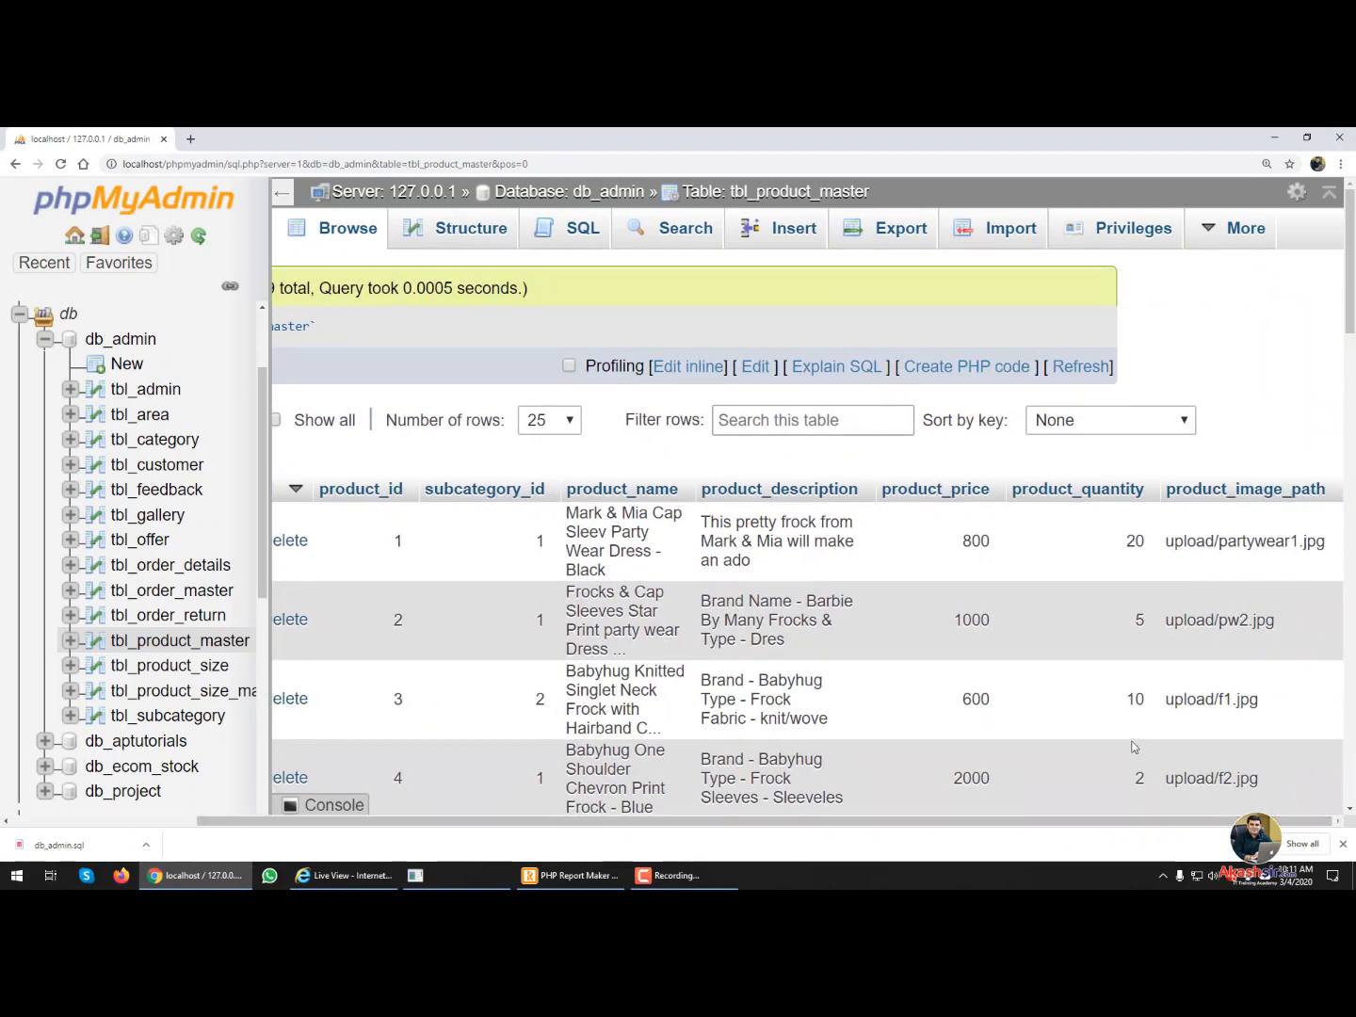
pyautogui.click(1275, 136)
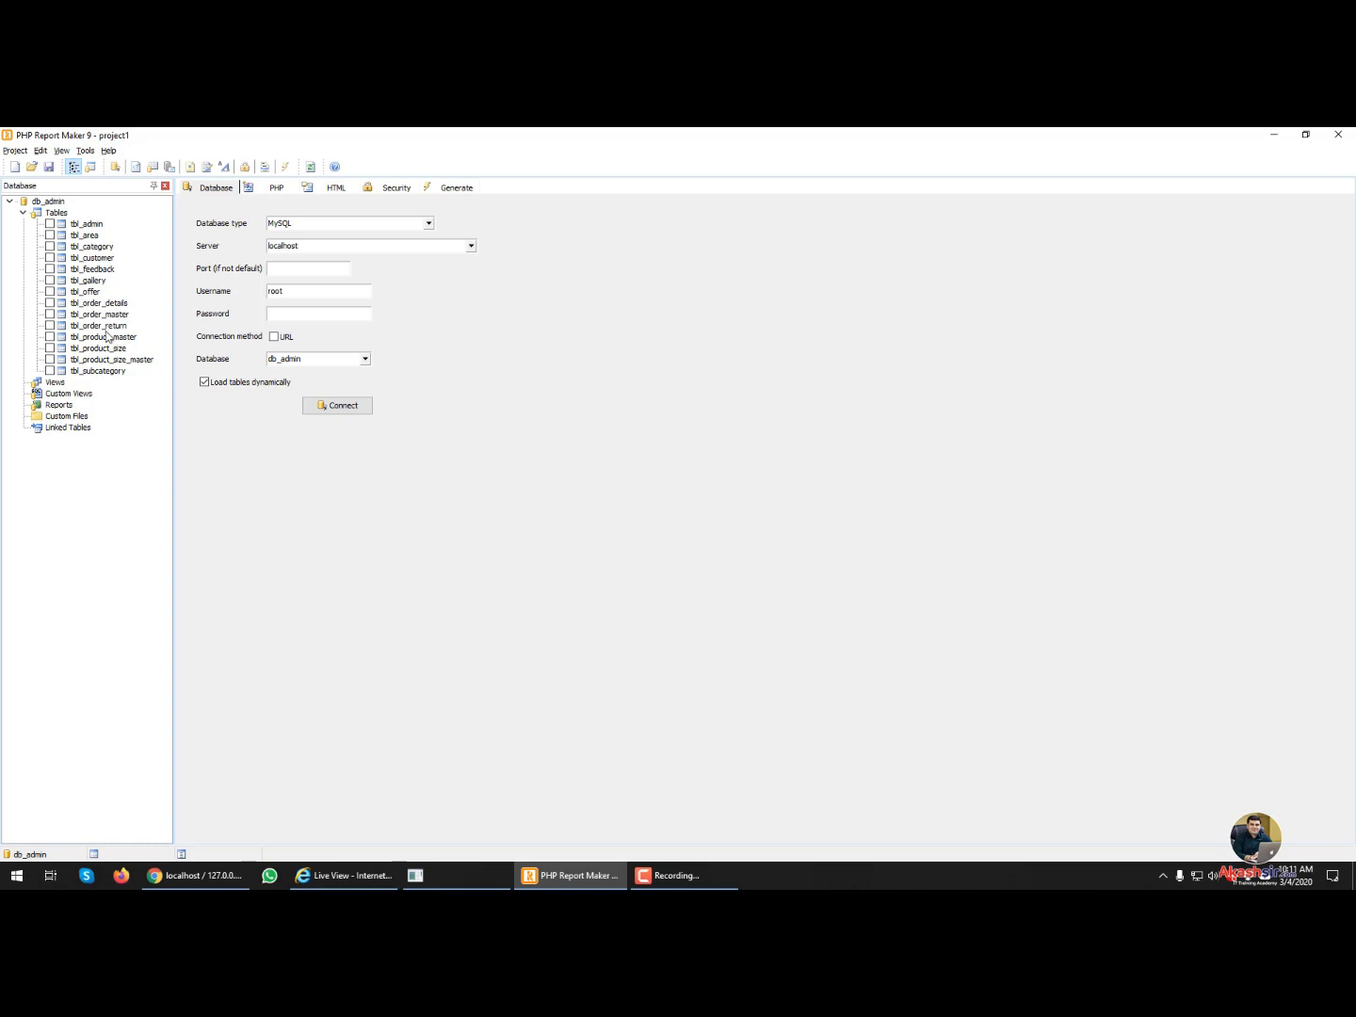
# - Start a new view from tbl_product_master, name it Product Report, and enlarge the view builder window
pyautogui.click(111, 341)
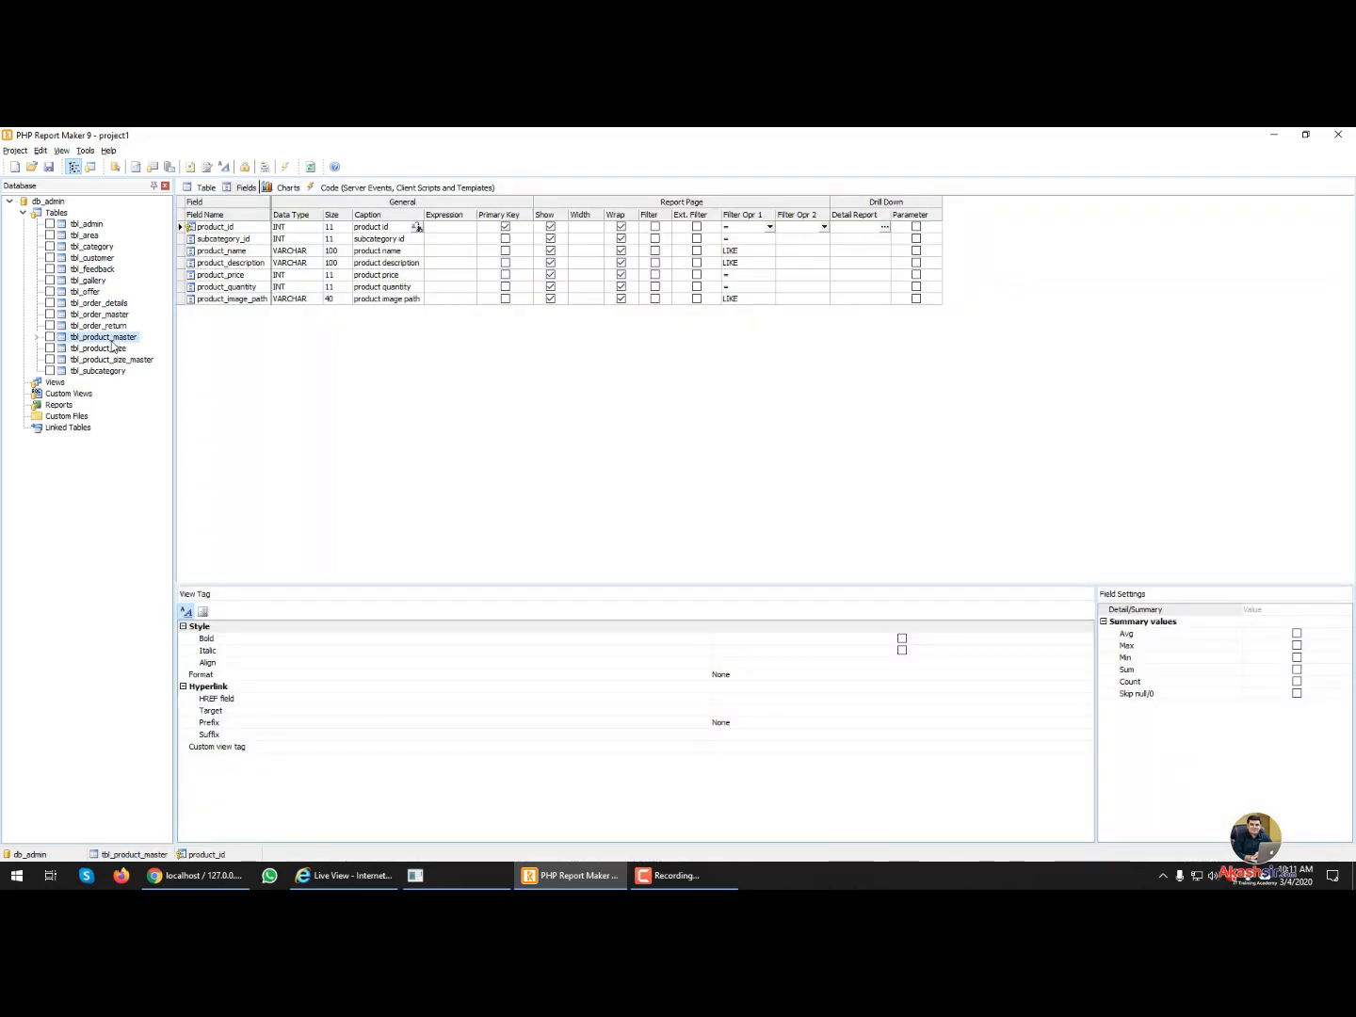
pyautogui.rightClick(111, 344)
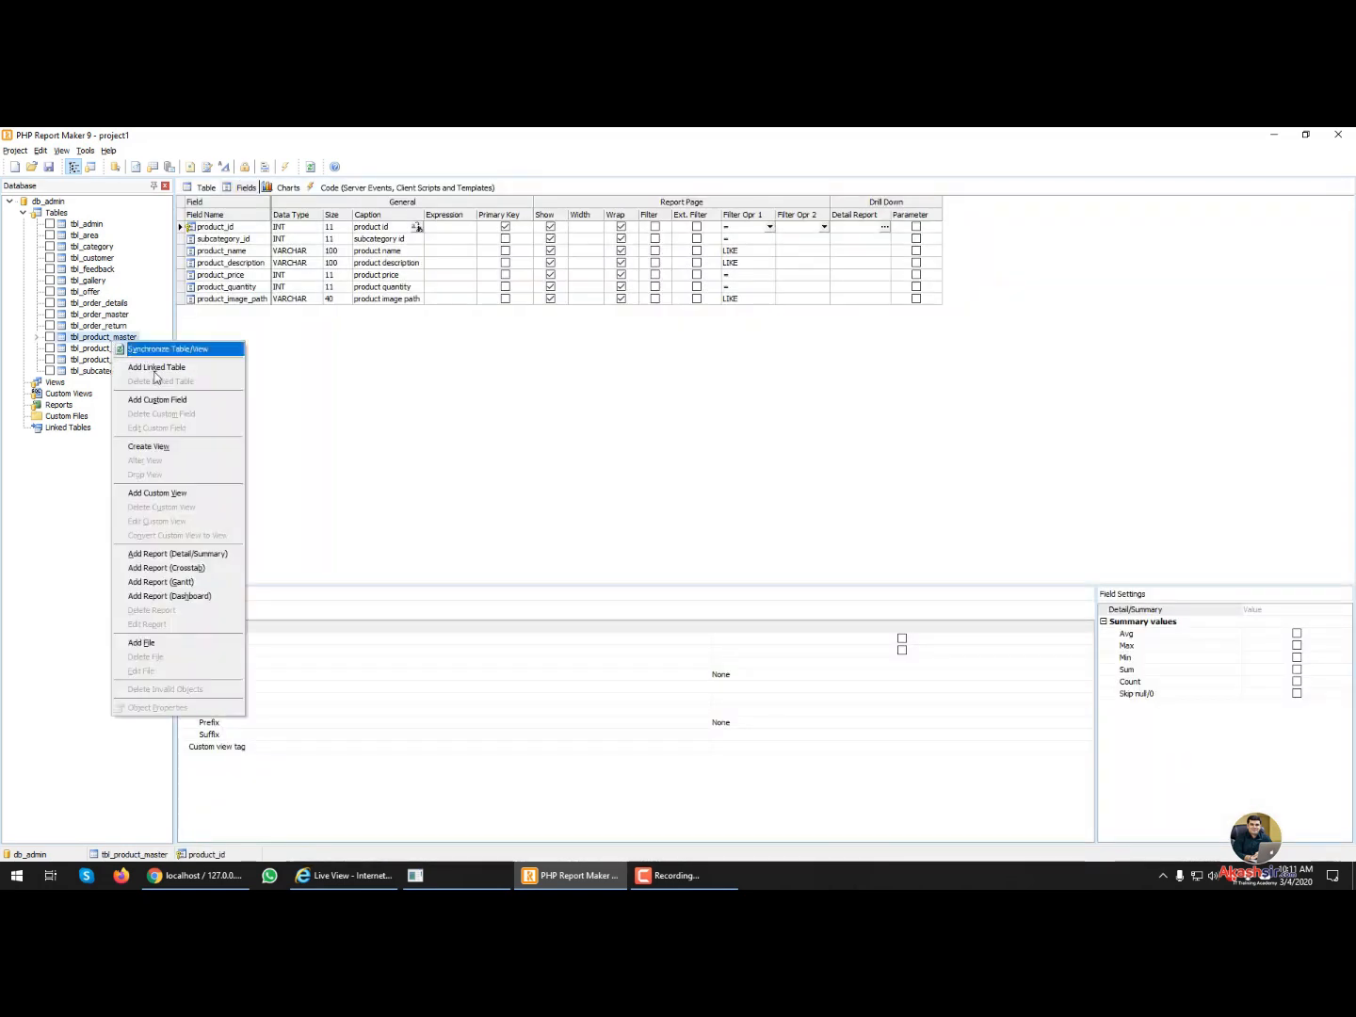
pyautogui.click(160, 450)
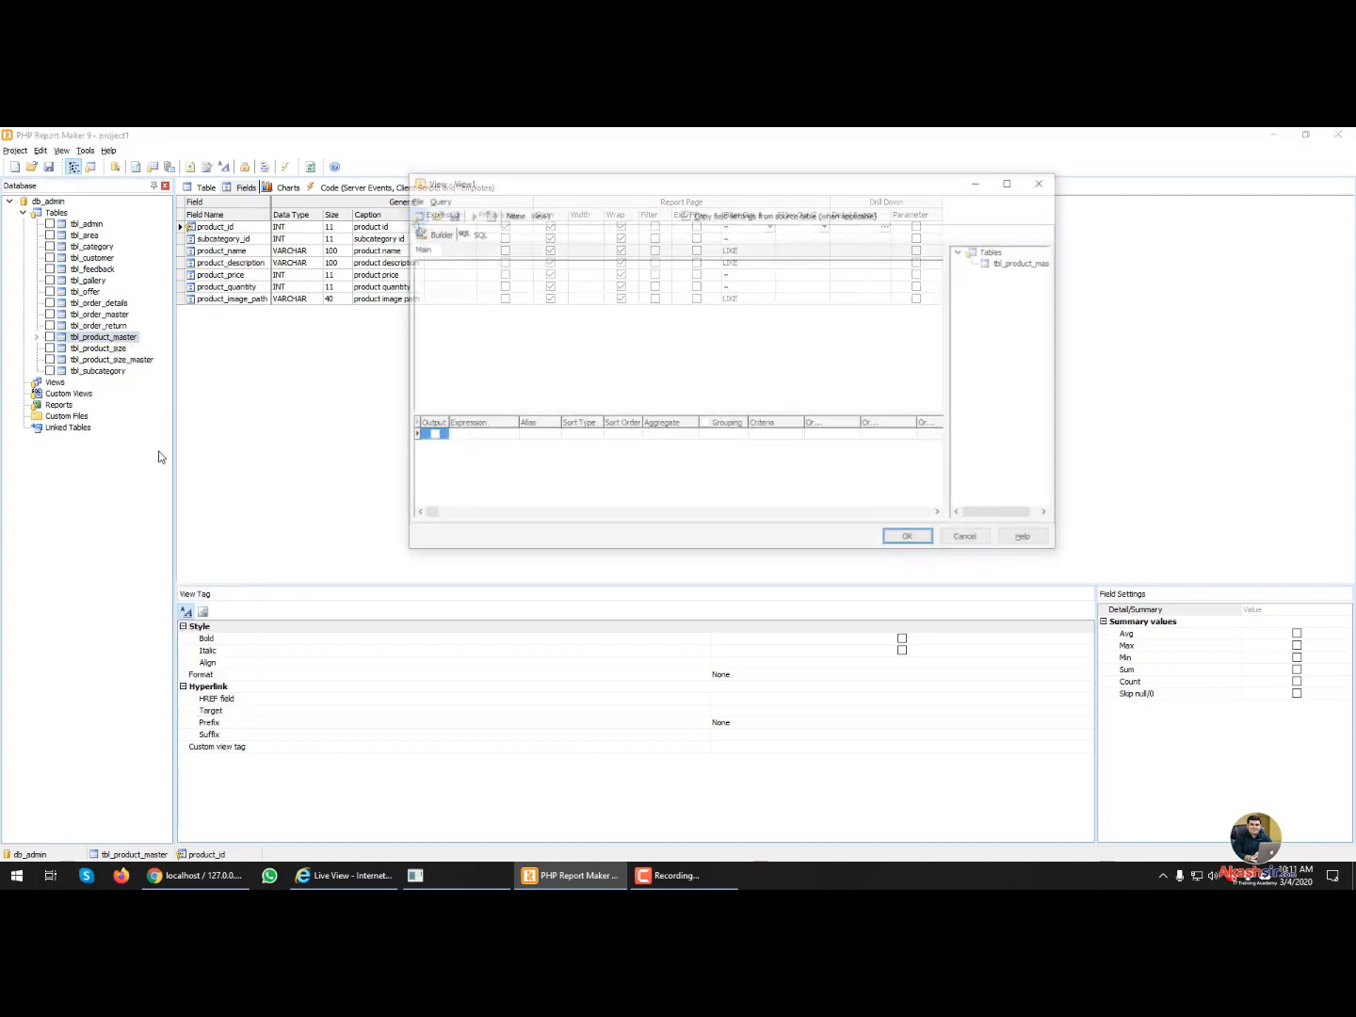
pyautogui.moveTo(707, 190); pyautogui.dragTo(526, 290)
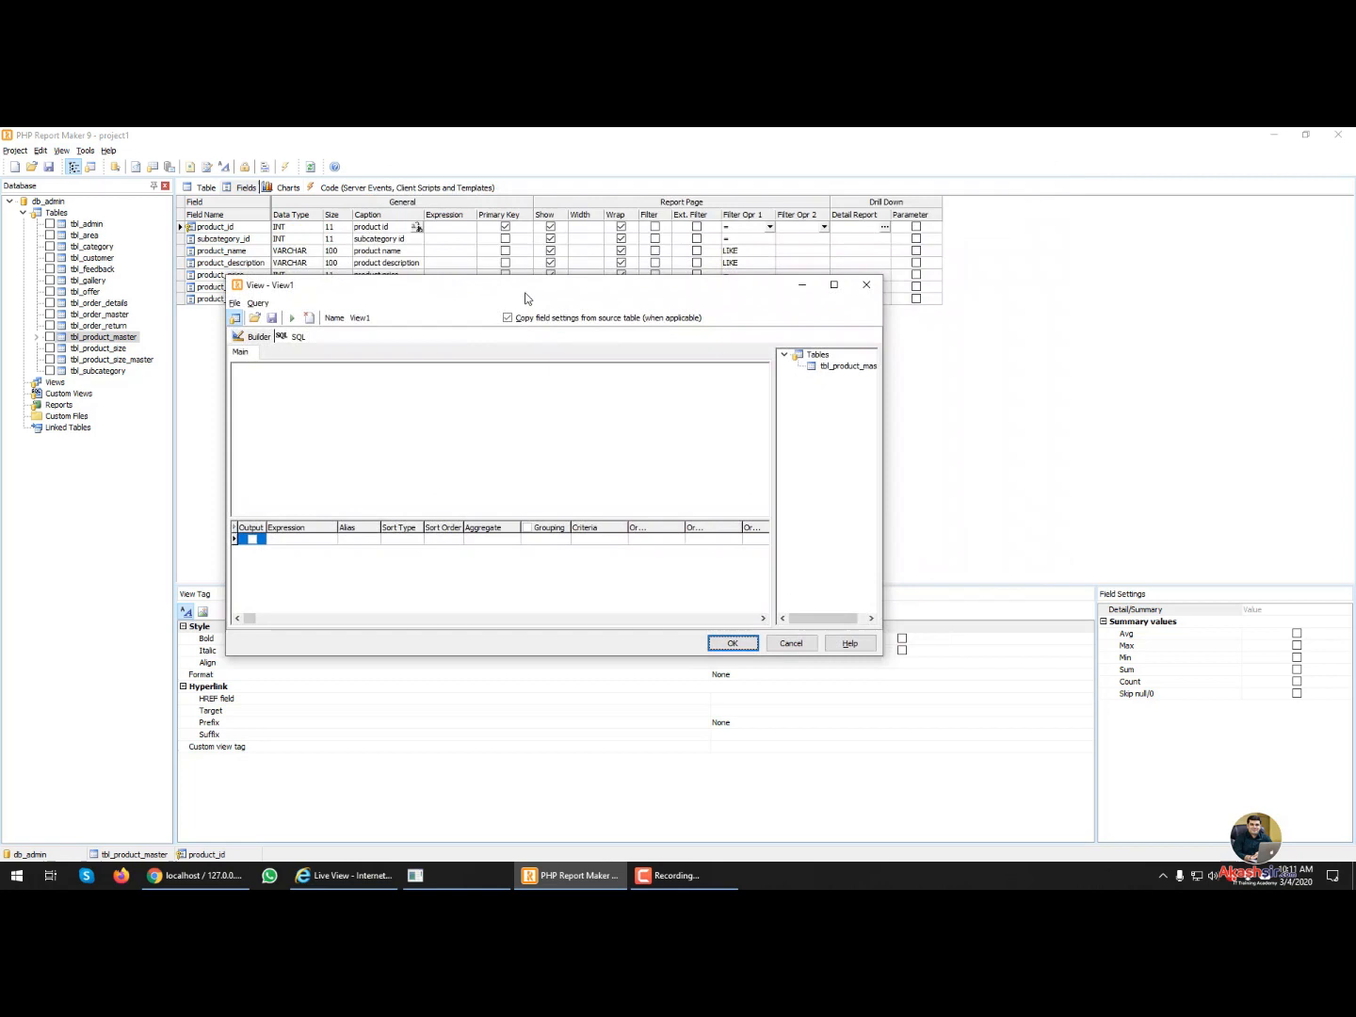
pyautogui.doubleClick(382, 314)
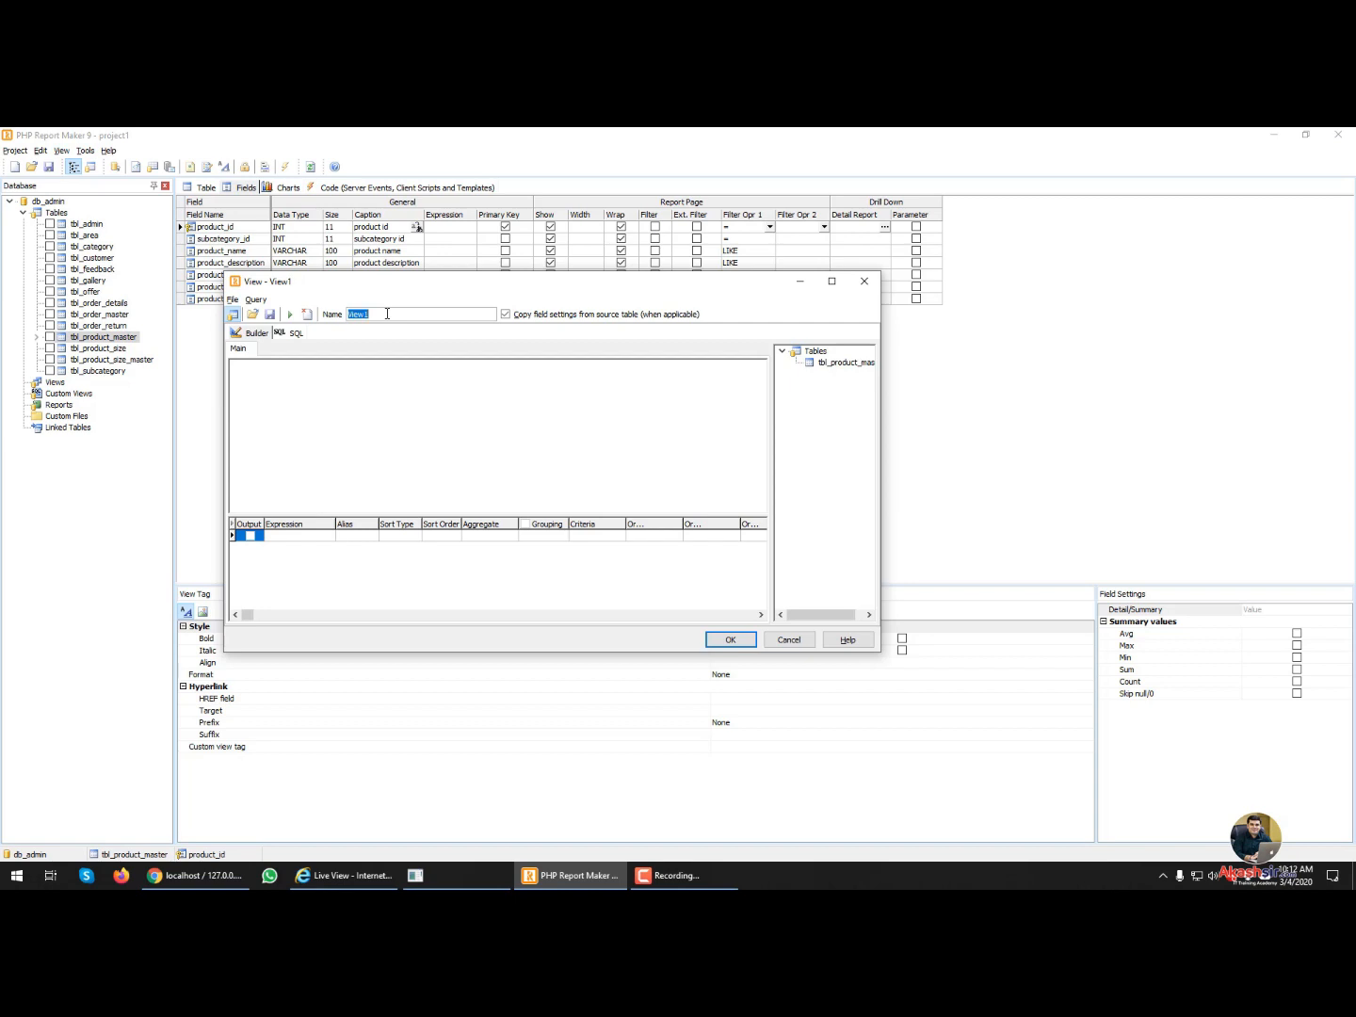
pyautogui.write('Product Report')
pyautogui.moveTo(881, 652); pyautogui.dragTo(1136, 737)
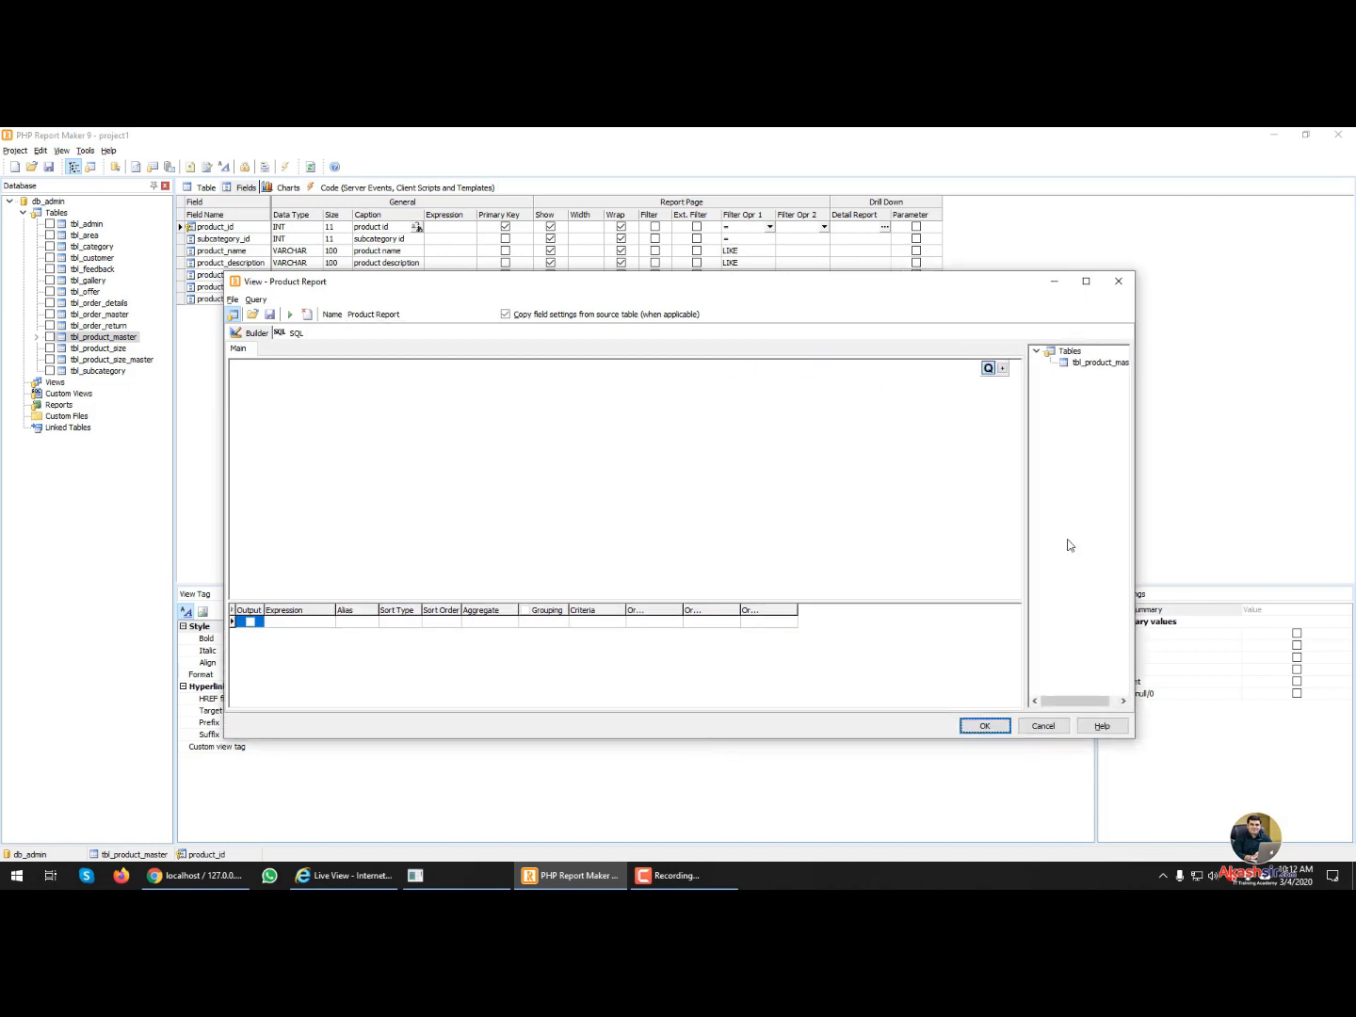
pyautogui.moveTo(1026, 432); pyautogui.dragTo(922, 430)
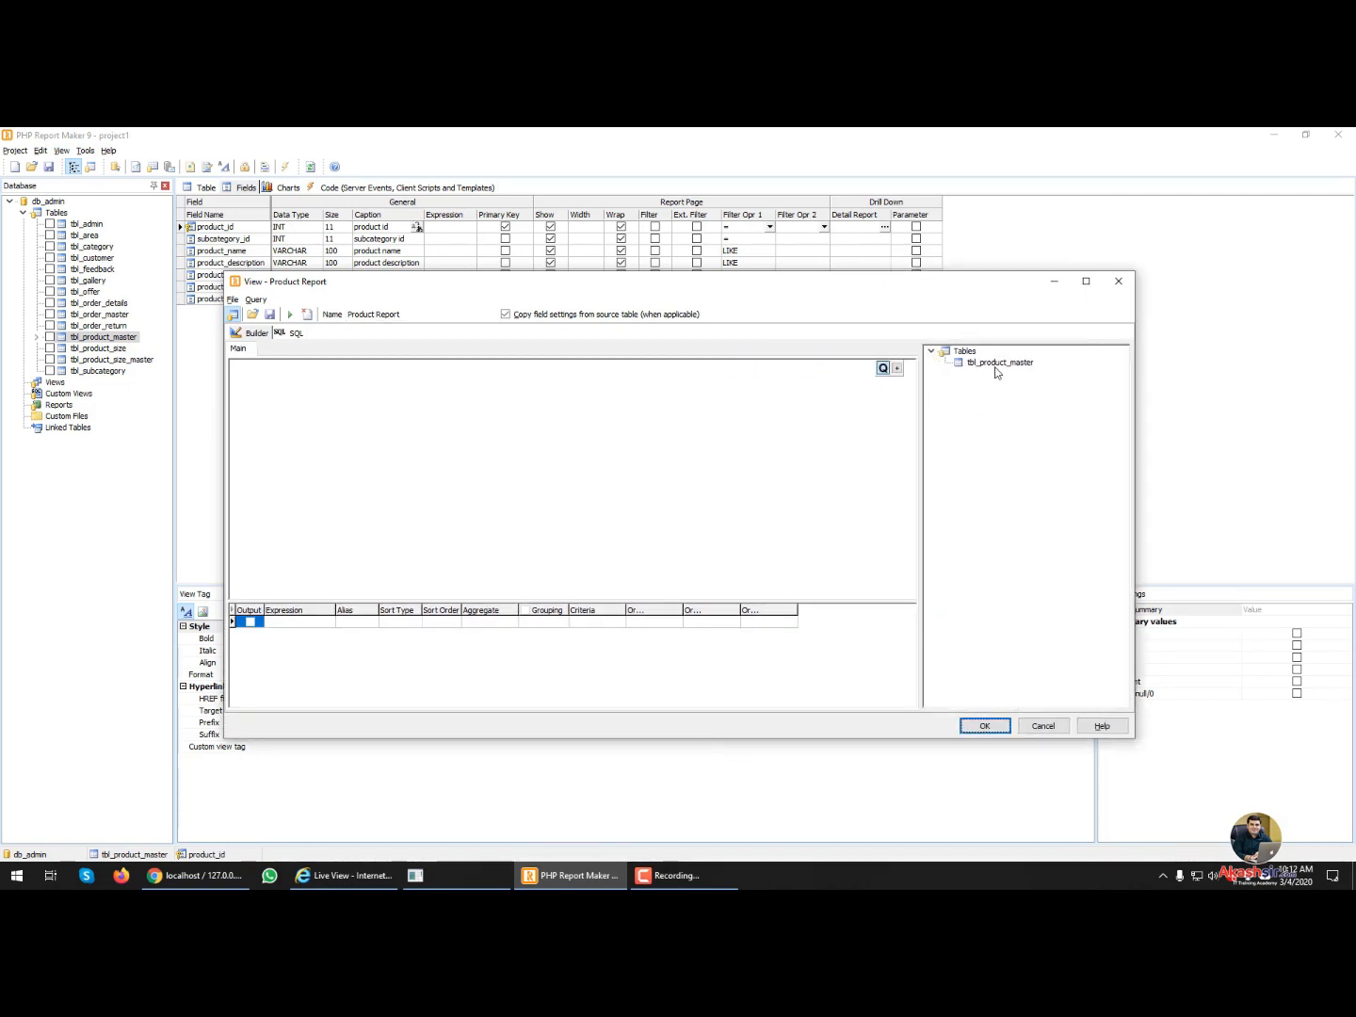
pyautogui.moveTo(996, 372); pyautogui.dragTo(315, 385)
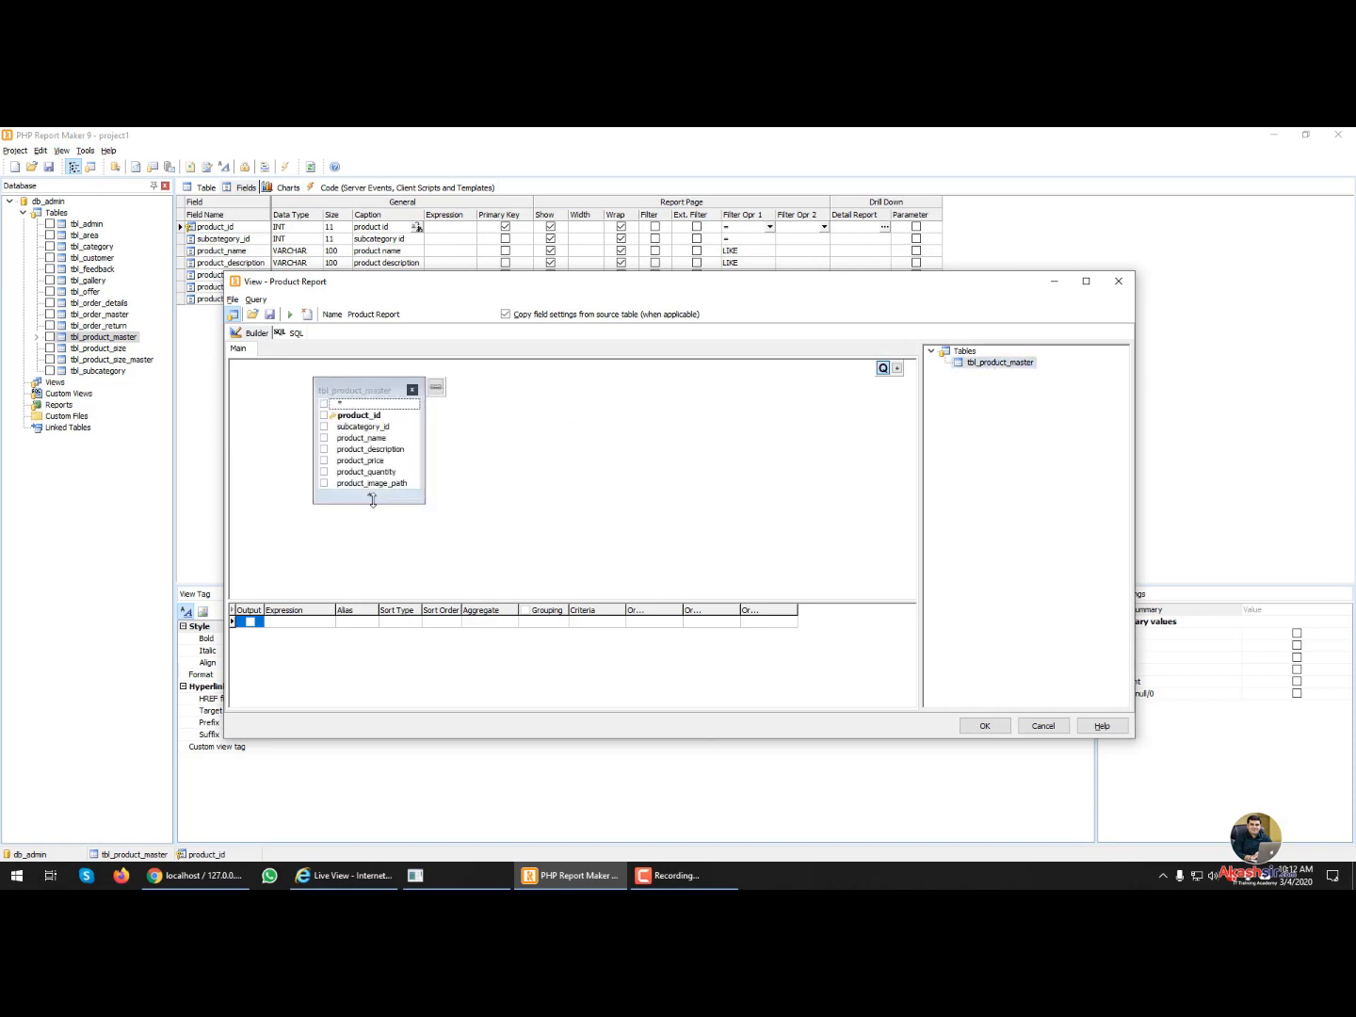
pyautogui.moveTo(372, 500); pyautogui.dragTo(373, 541)
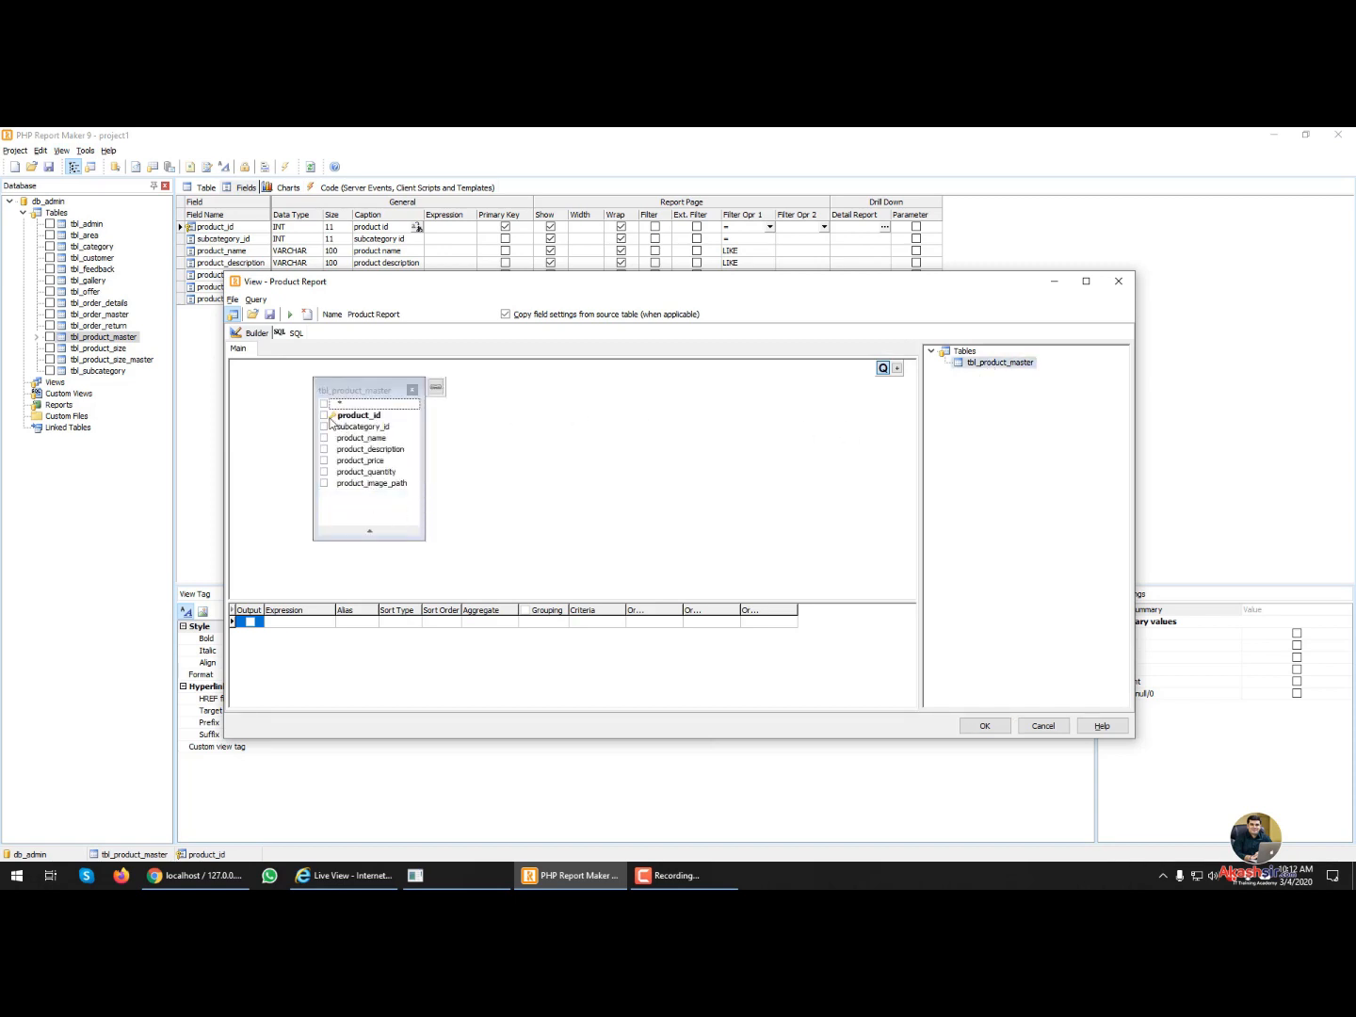
pyautogui.click(326, 416)
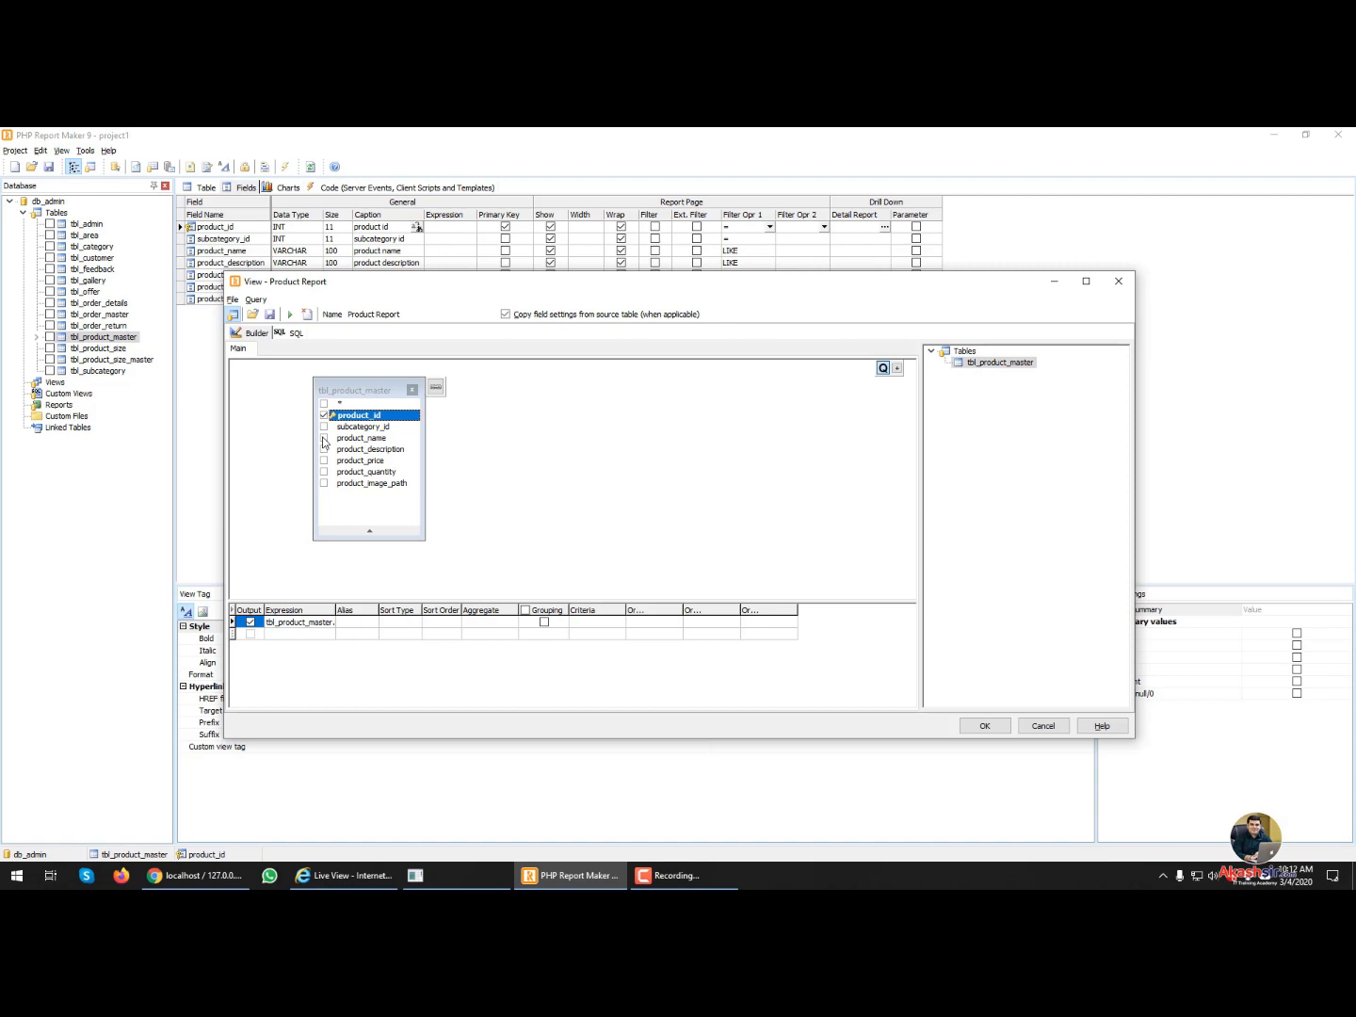
pyautogui.click(326, 437)
pyautogui.click(325, 451)
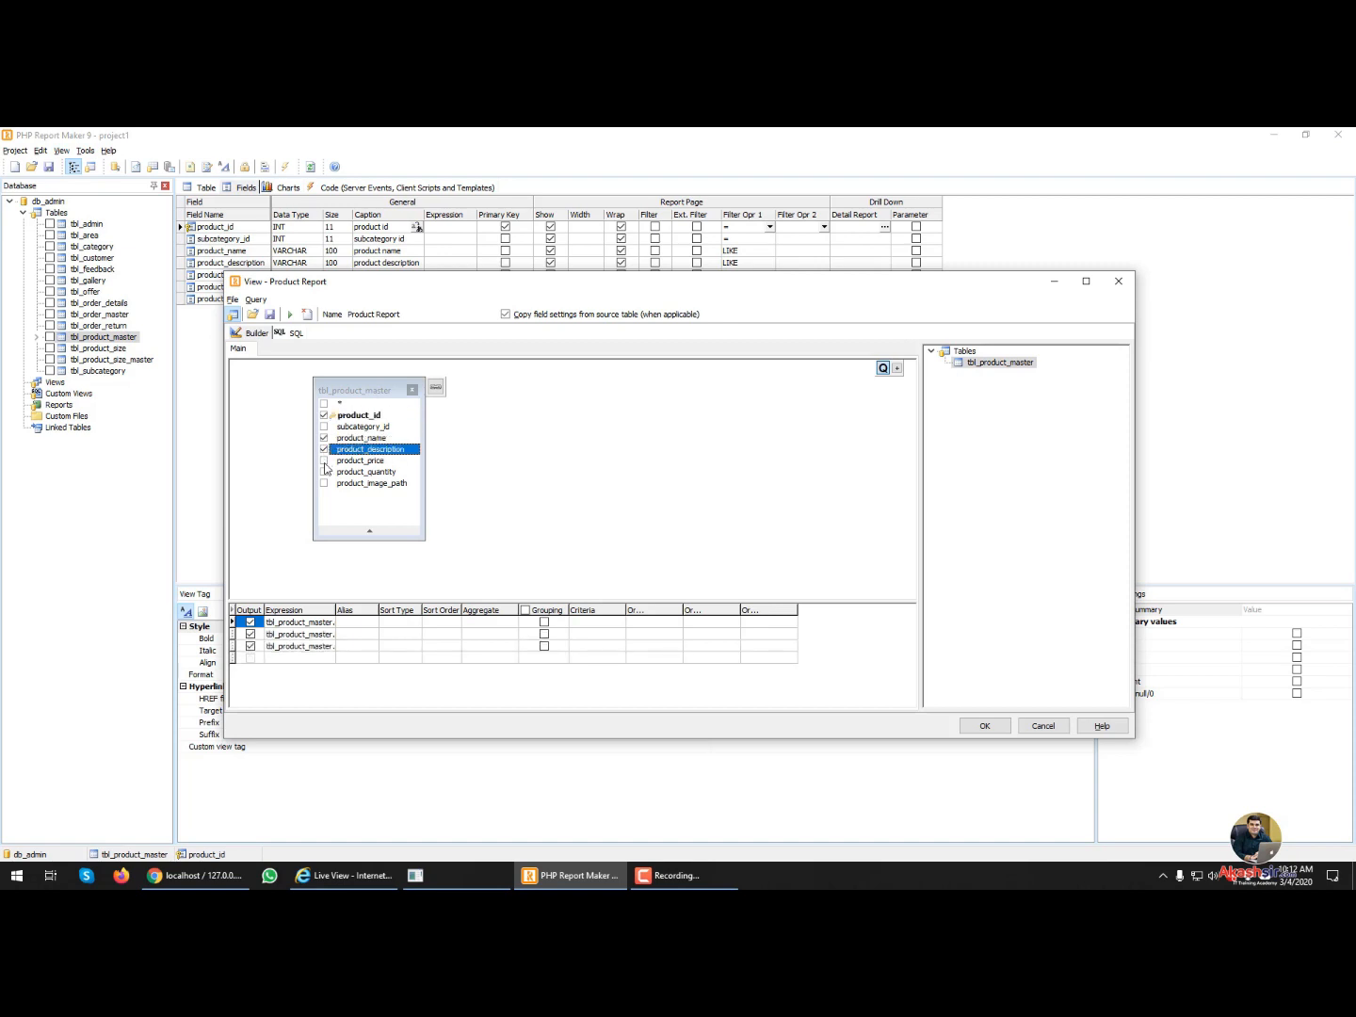
pyautogui.click(326, 461)
pyautogui.click(325, 472)
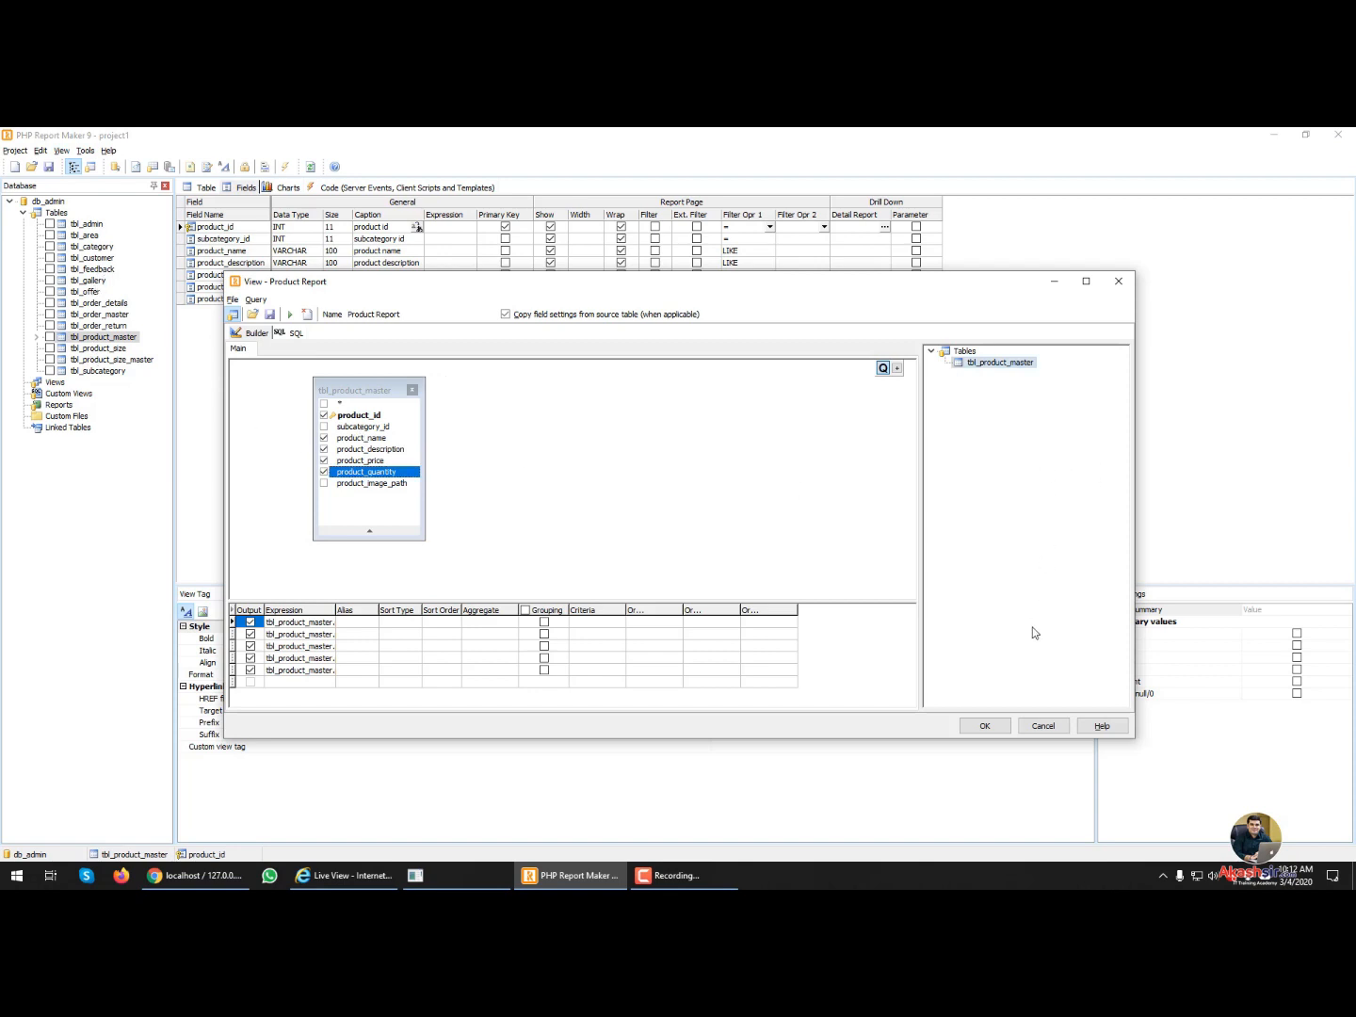
pyautogui.click(1040, 725)
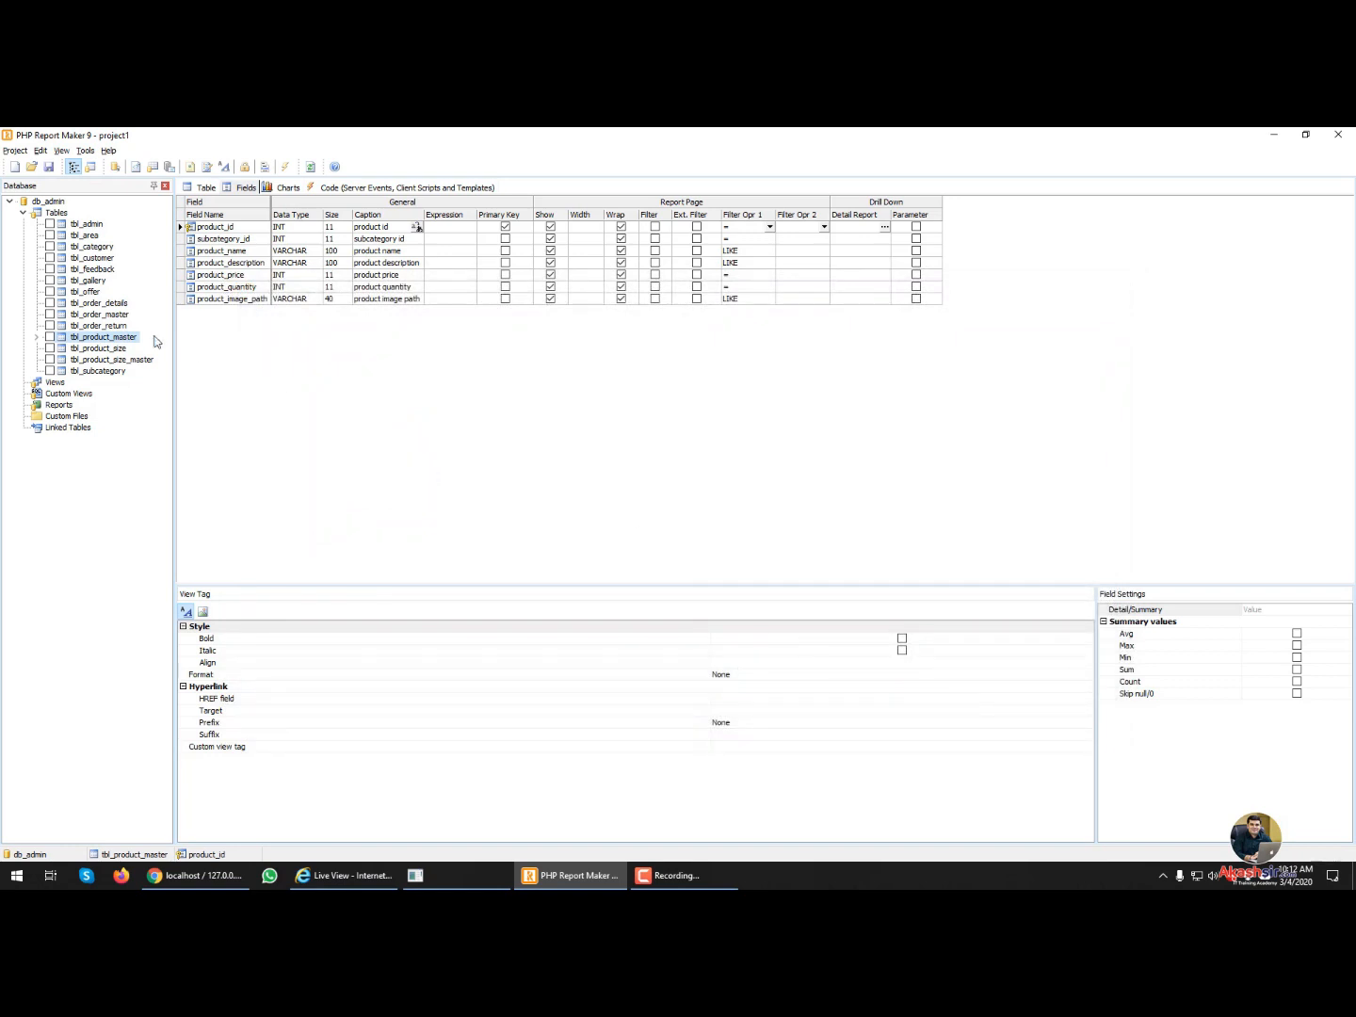
# - Include tbl_product_master and tbl_subcategory in the project and start a new view named Product Report
pyautogui.click(50, 337)
pyautogui.click(50, 370)
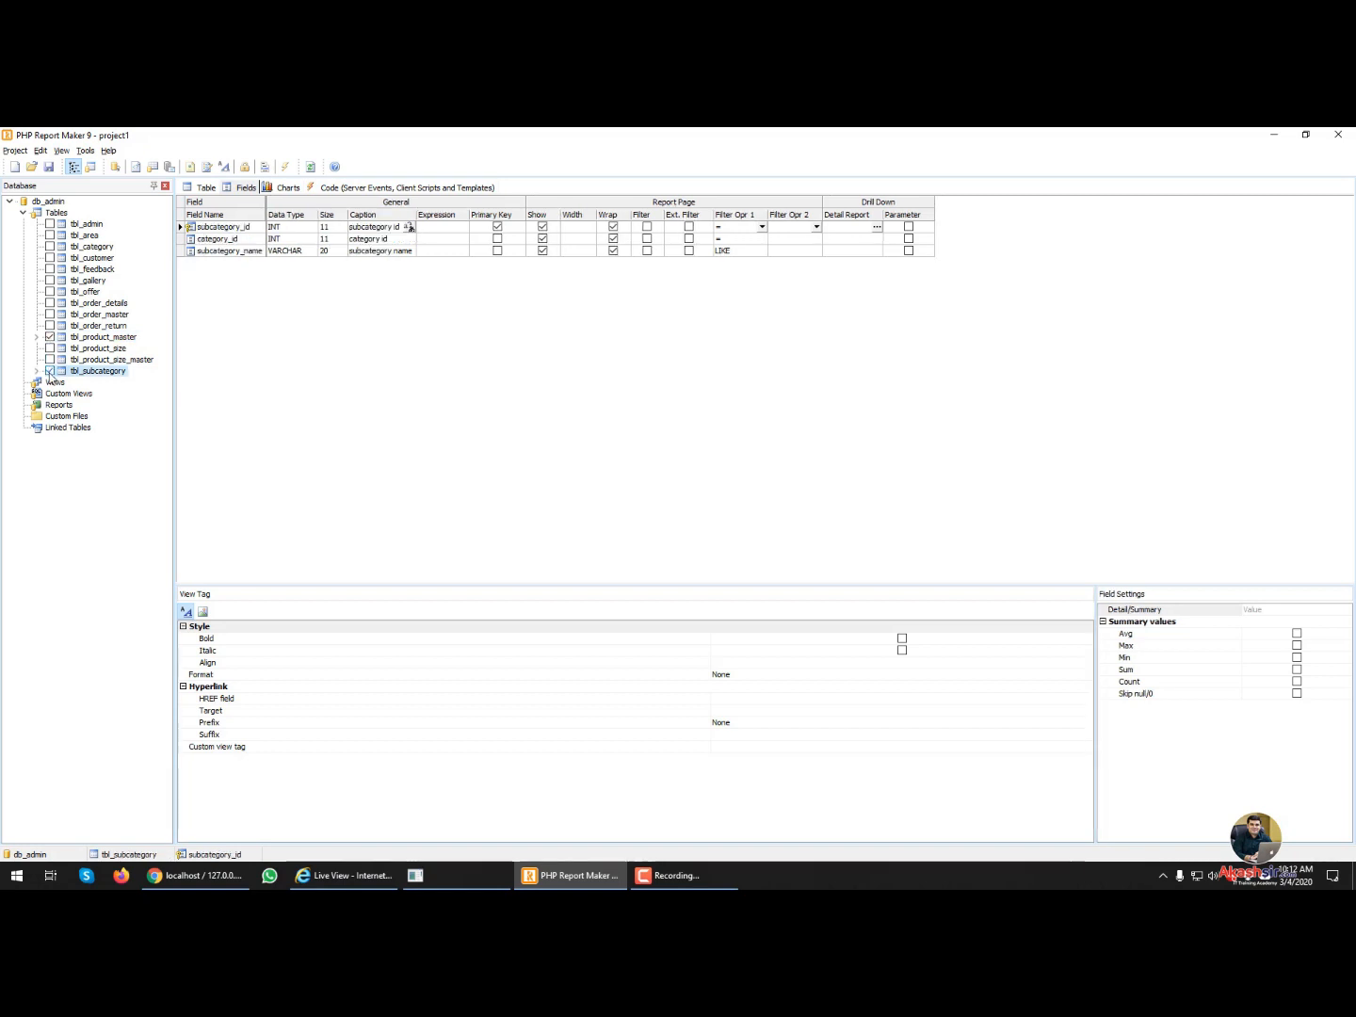
pyautogui.rightClick(104, 373)
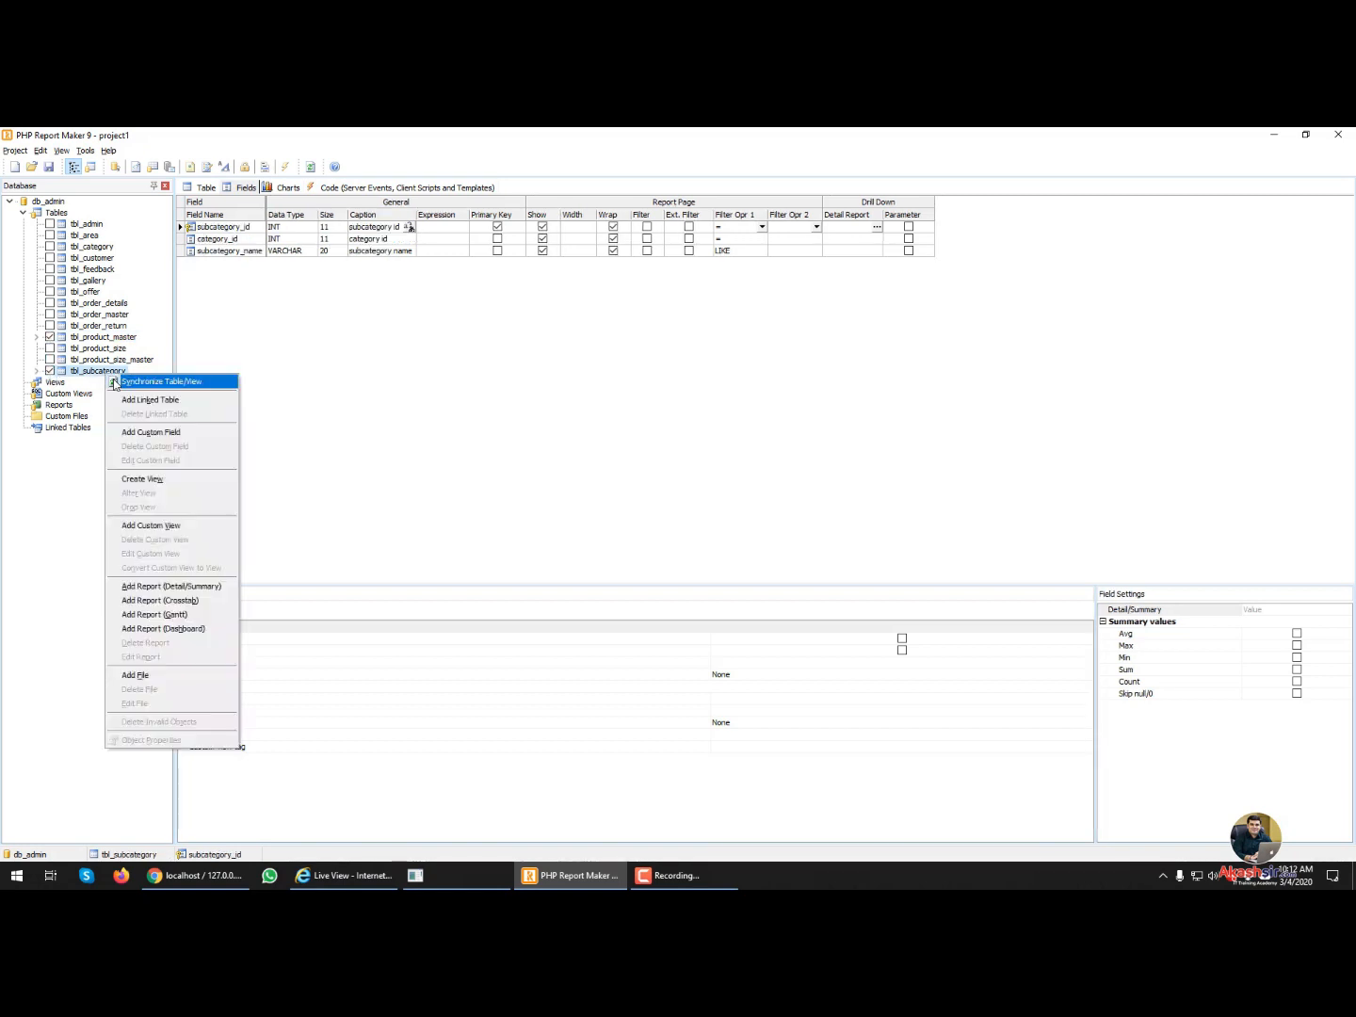
pyautogui.click(142, 480)
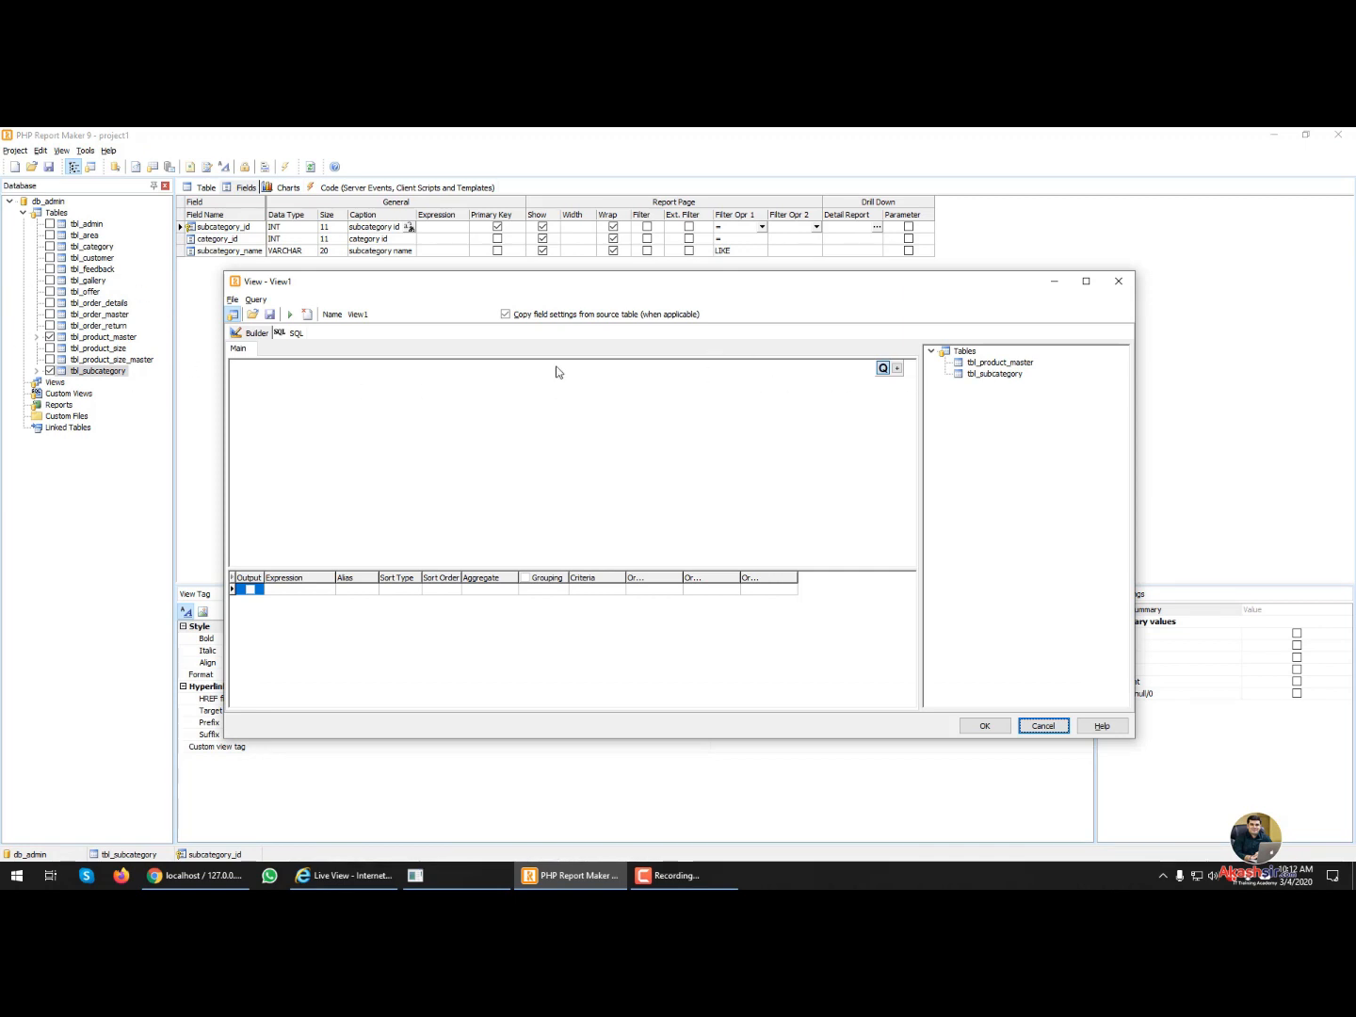
pyautogui.doubleClick(387, 317)
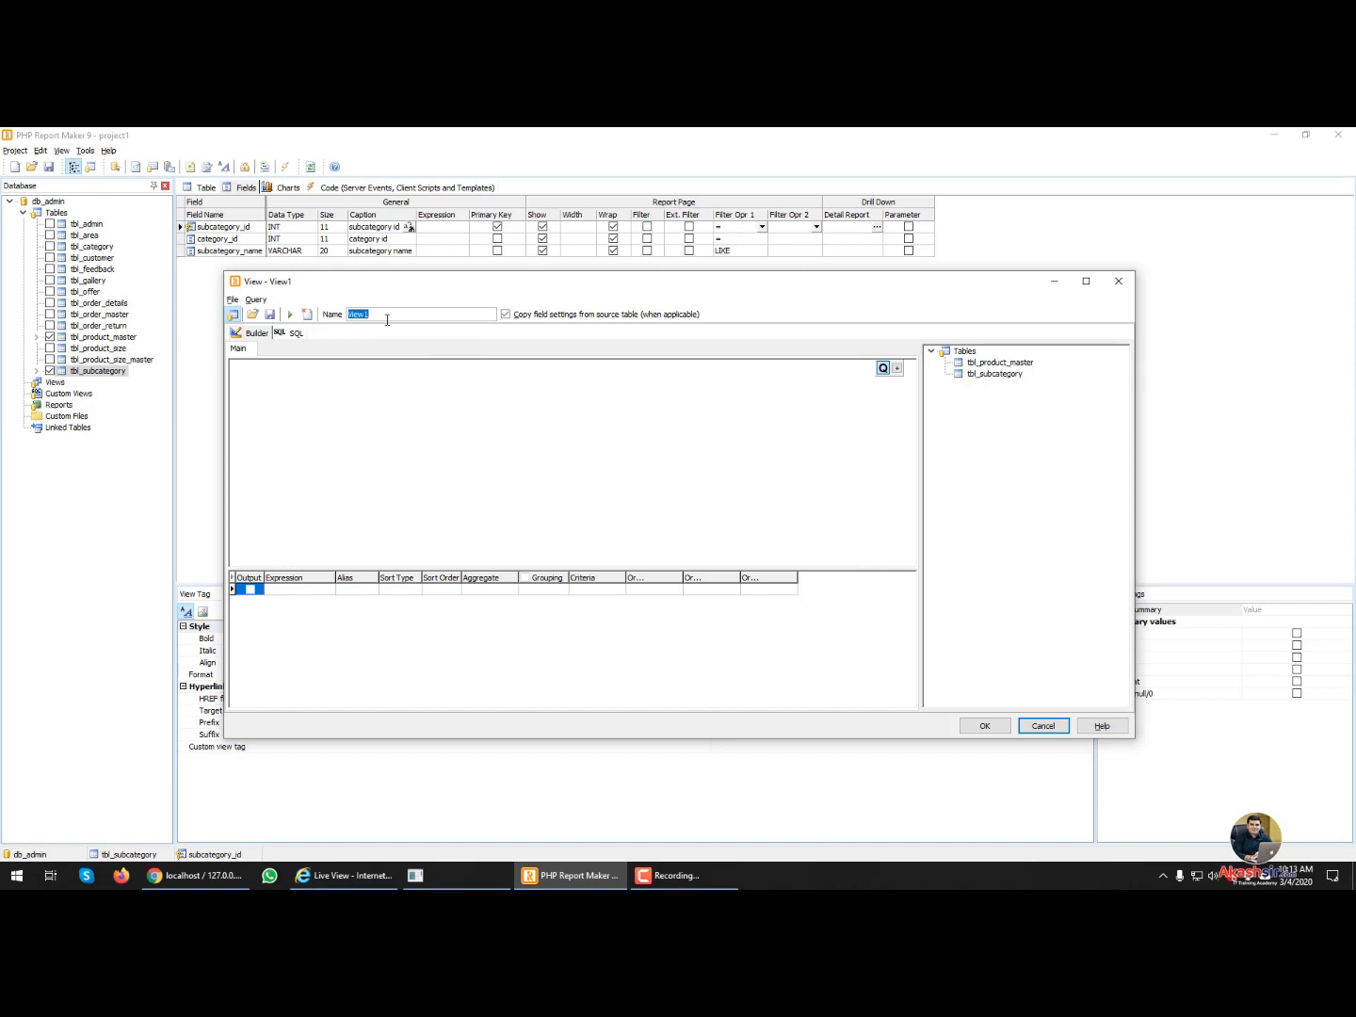
pyautogui.write('Product Report')
# - Add tbl_product_master and tbl_subcategory to the view diagram, lengthen their boxes, and join them on subcategory_id
pyautogui.moveTo(1001, 362); pyautogui.dragTo(731, 399)
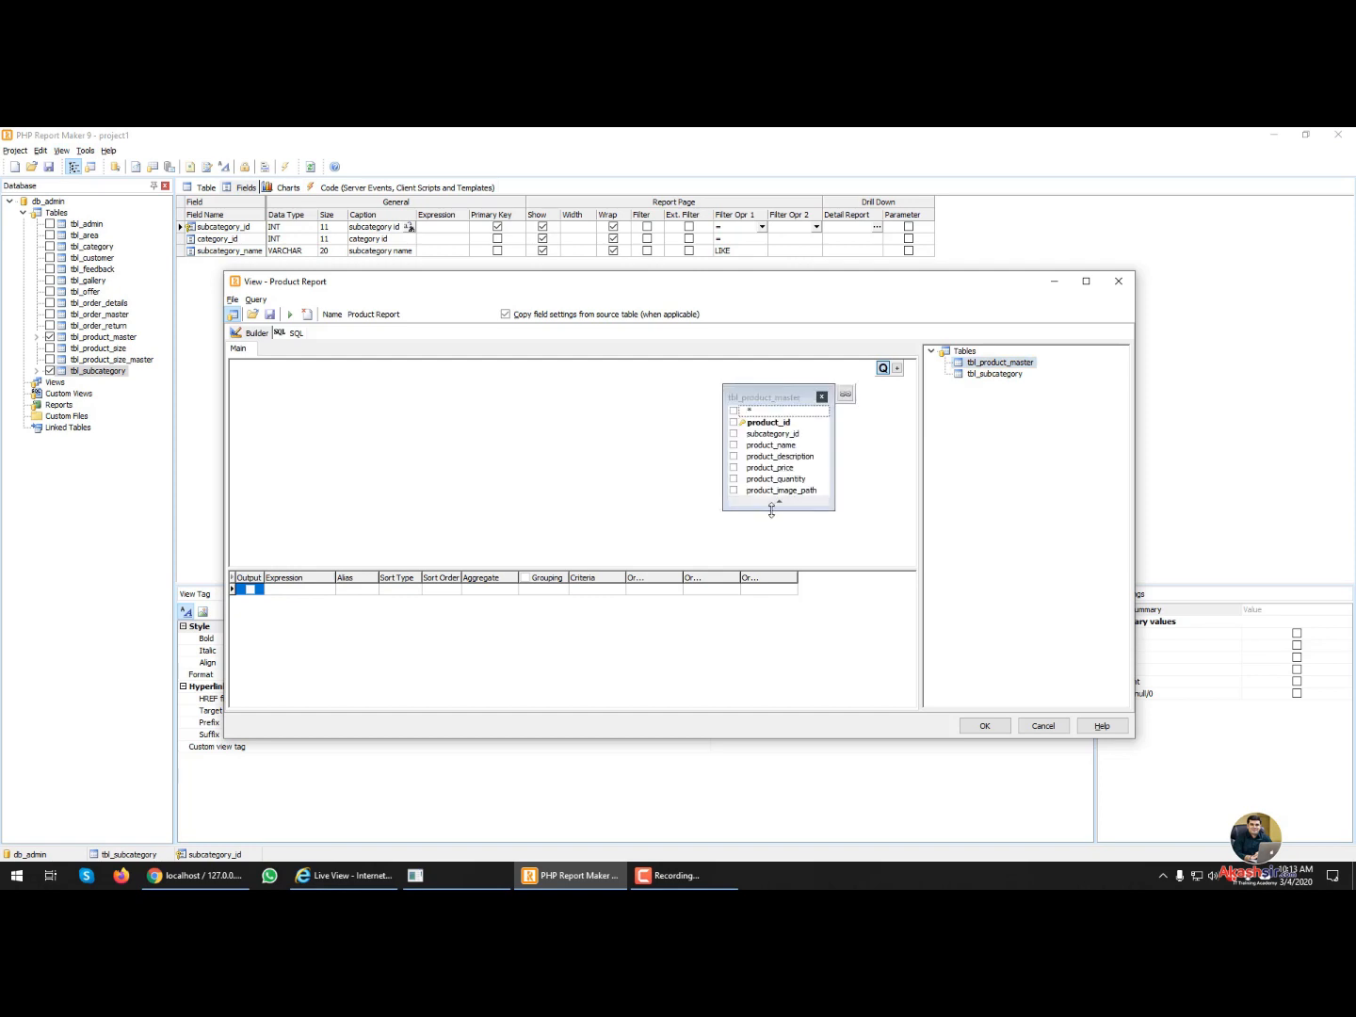
pyautogui.moveTo(772, 510); pyautogui.dragTo(772, 541)
pyautogui.click(989, 374)
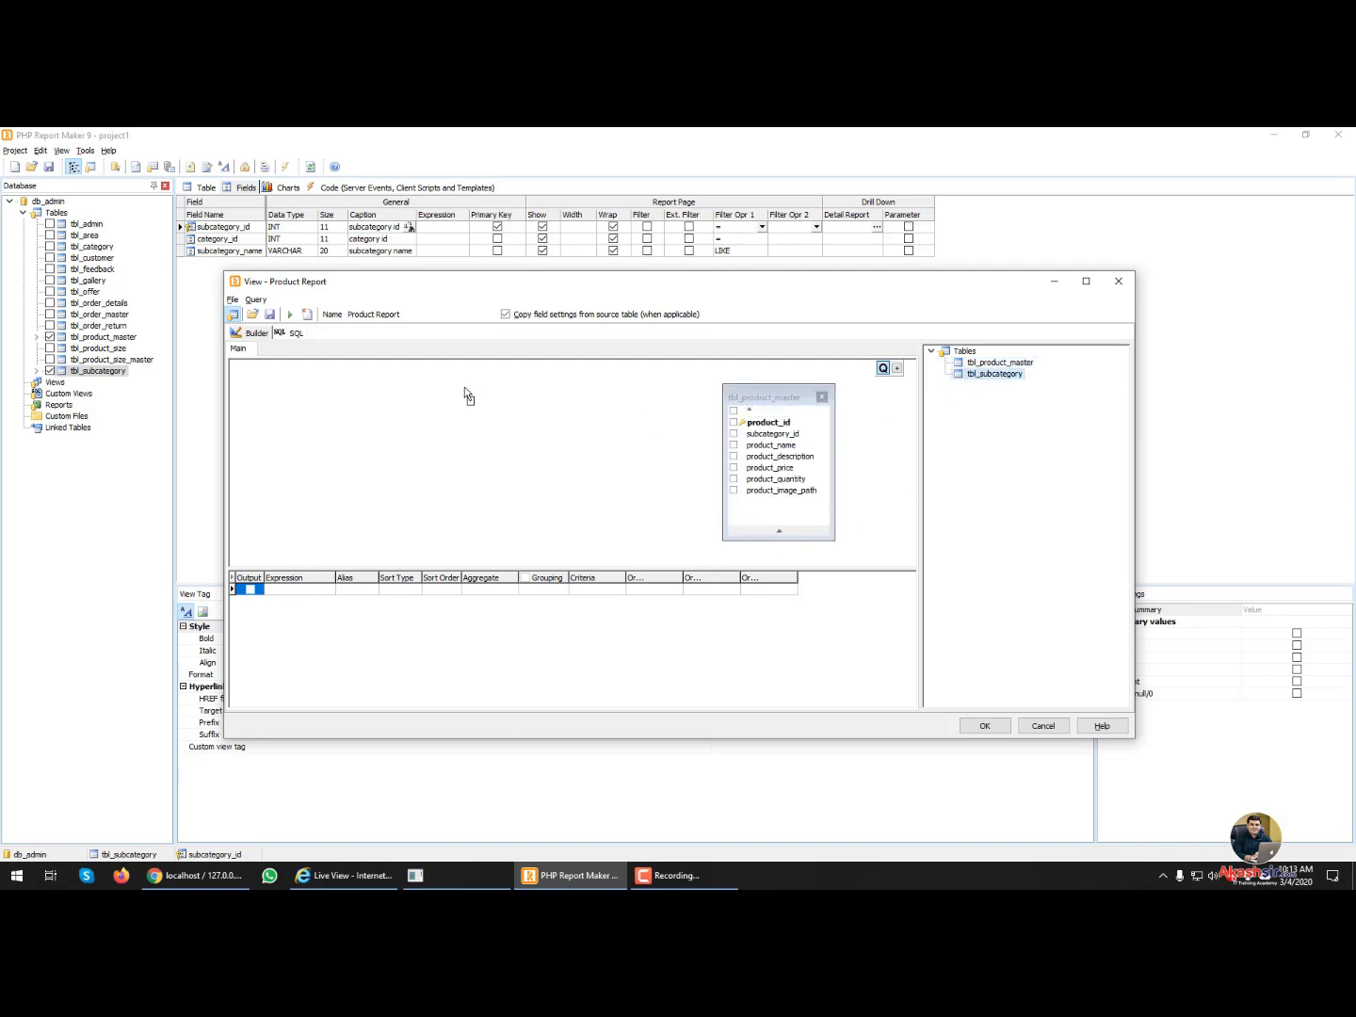
pyautogui.moveTo(465, 394); pyautogui.dragTo(457, 395)
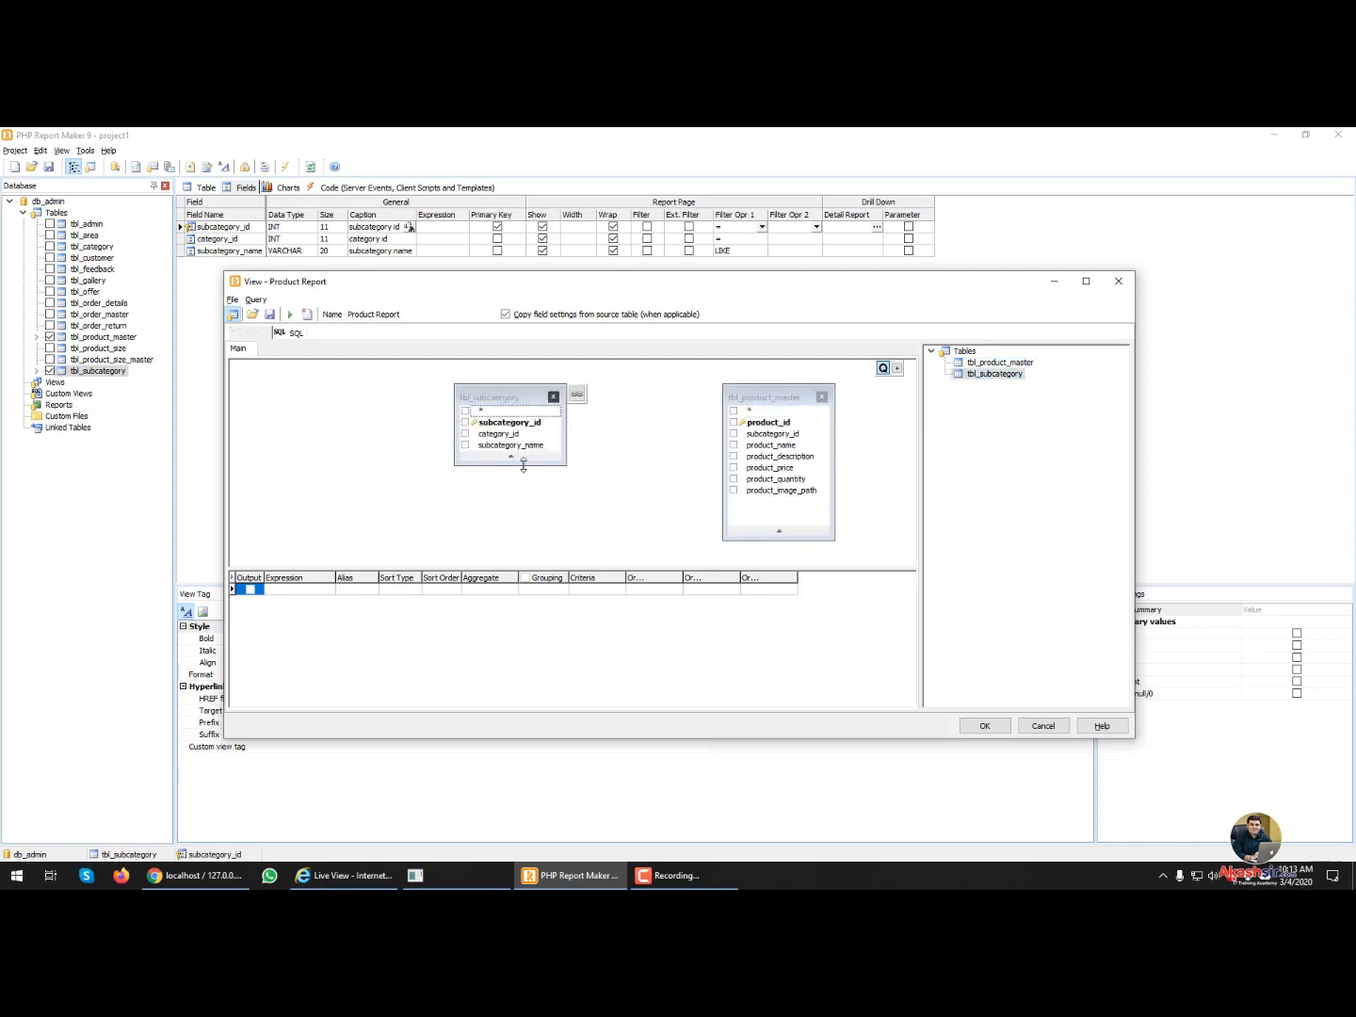
pyautogui.moveTo(524, 464); pyautogui.dragTo(524, 506)
pyautogui.click(531, 425)
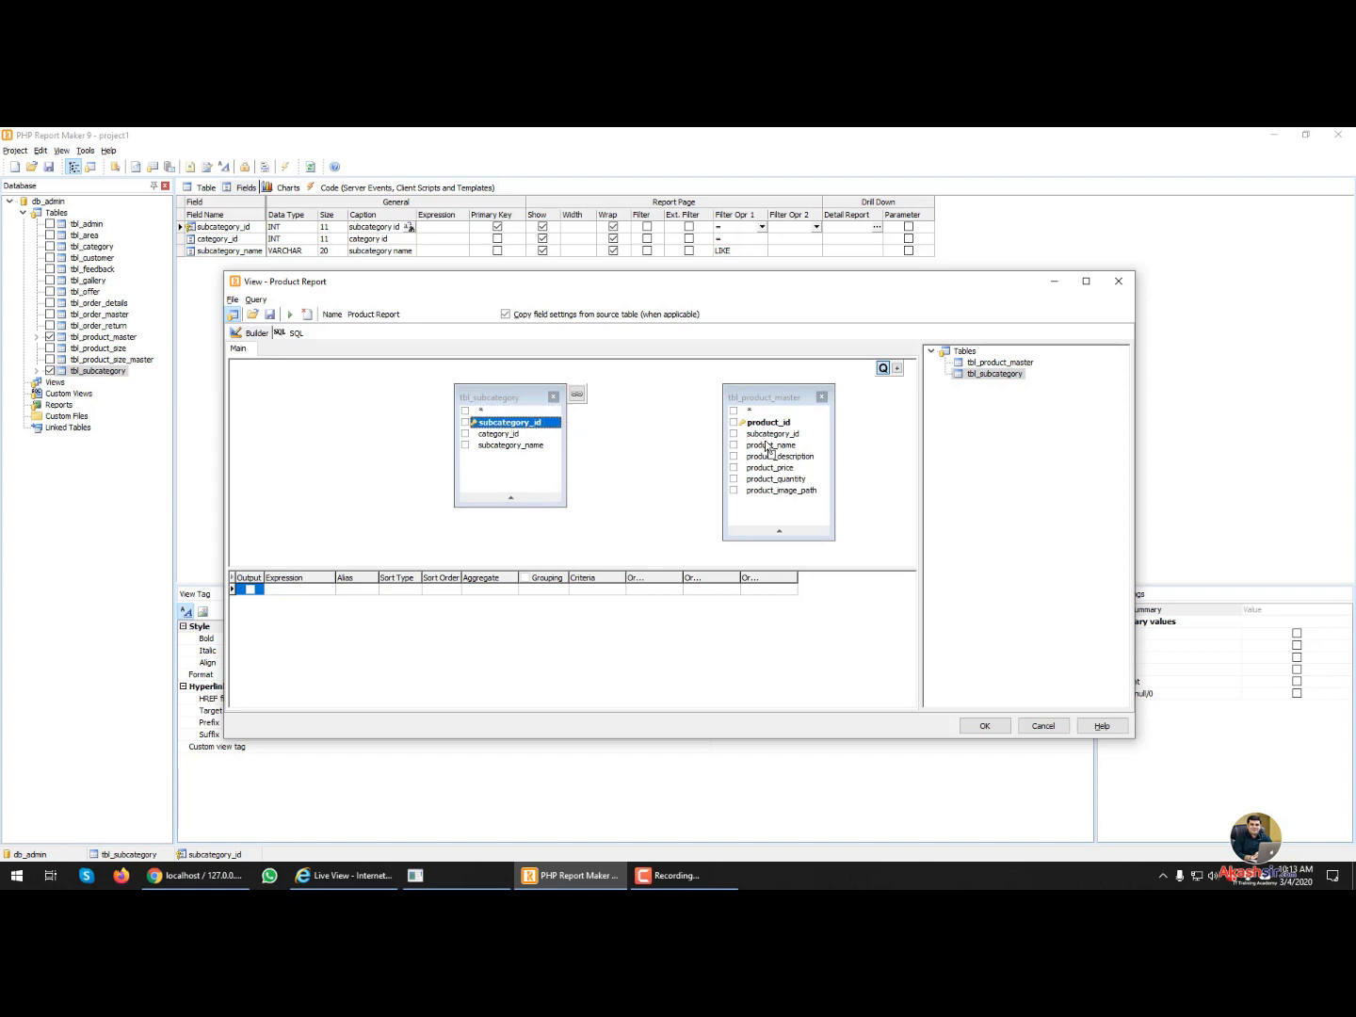
pyautogui.moveTo(776, 444); pyautogui.dragTo(763, 378)
# - Output product_id, product_name, product_description, product_price and product_quantity from tbl_product_master, plus subcategory_name from tbl_subcategory
pyautogui.click(718, 403)
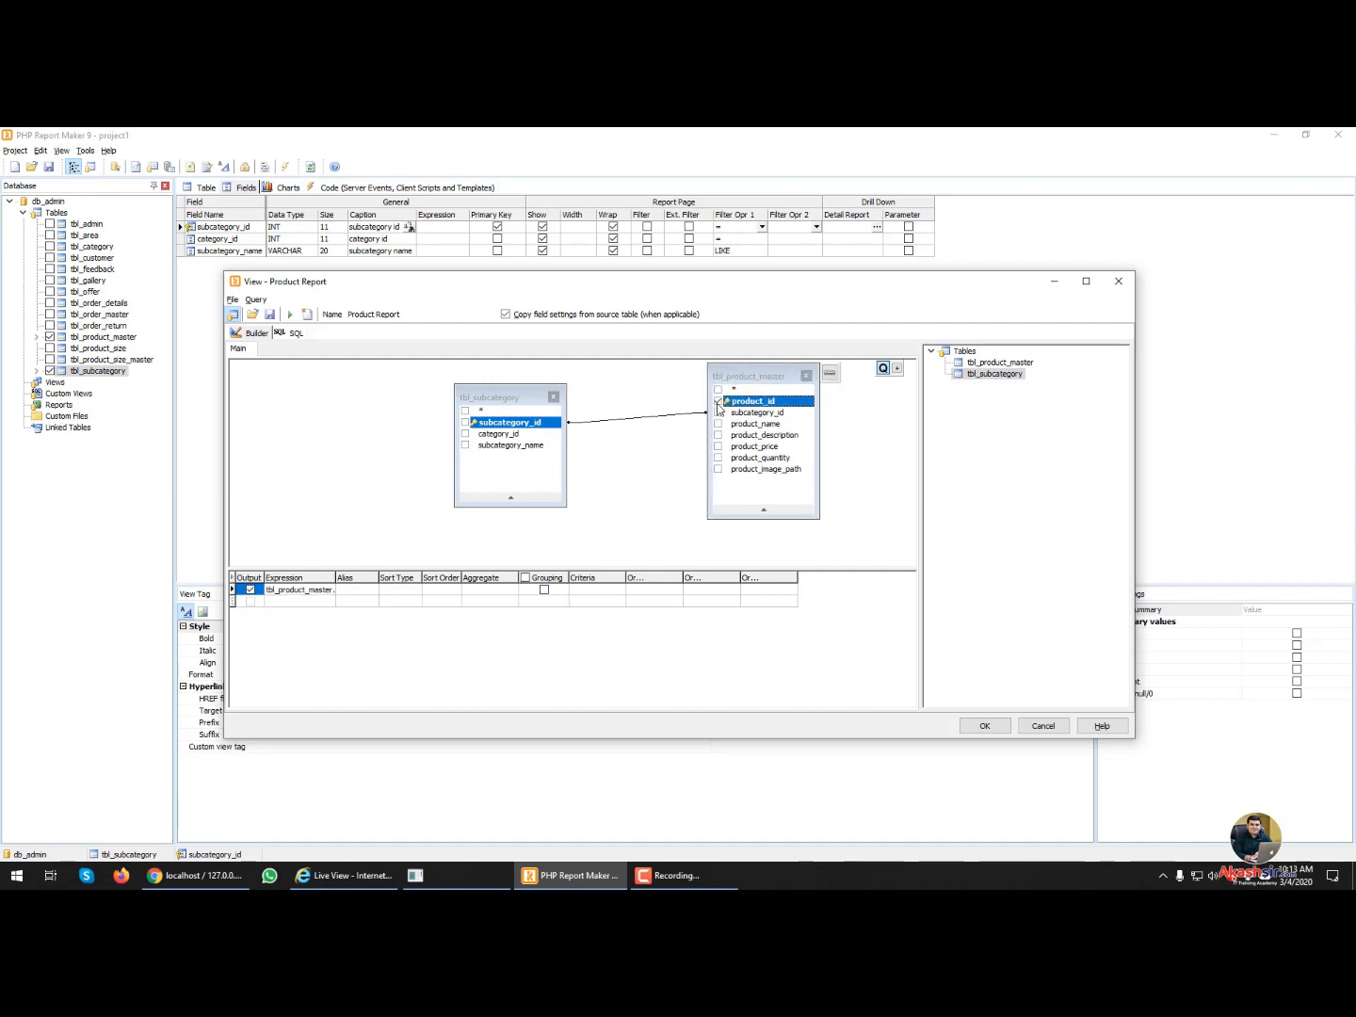
pyautogui.click(719, 424)
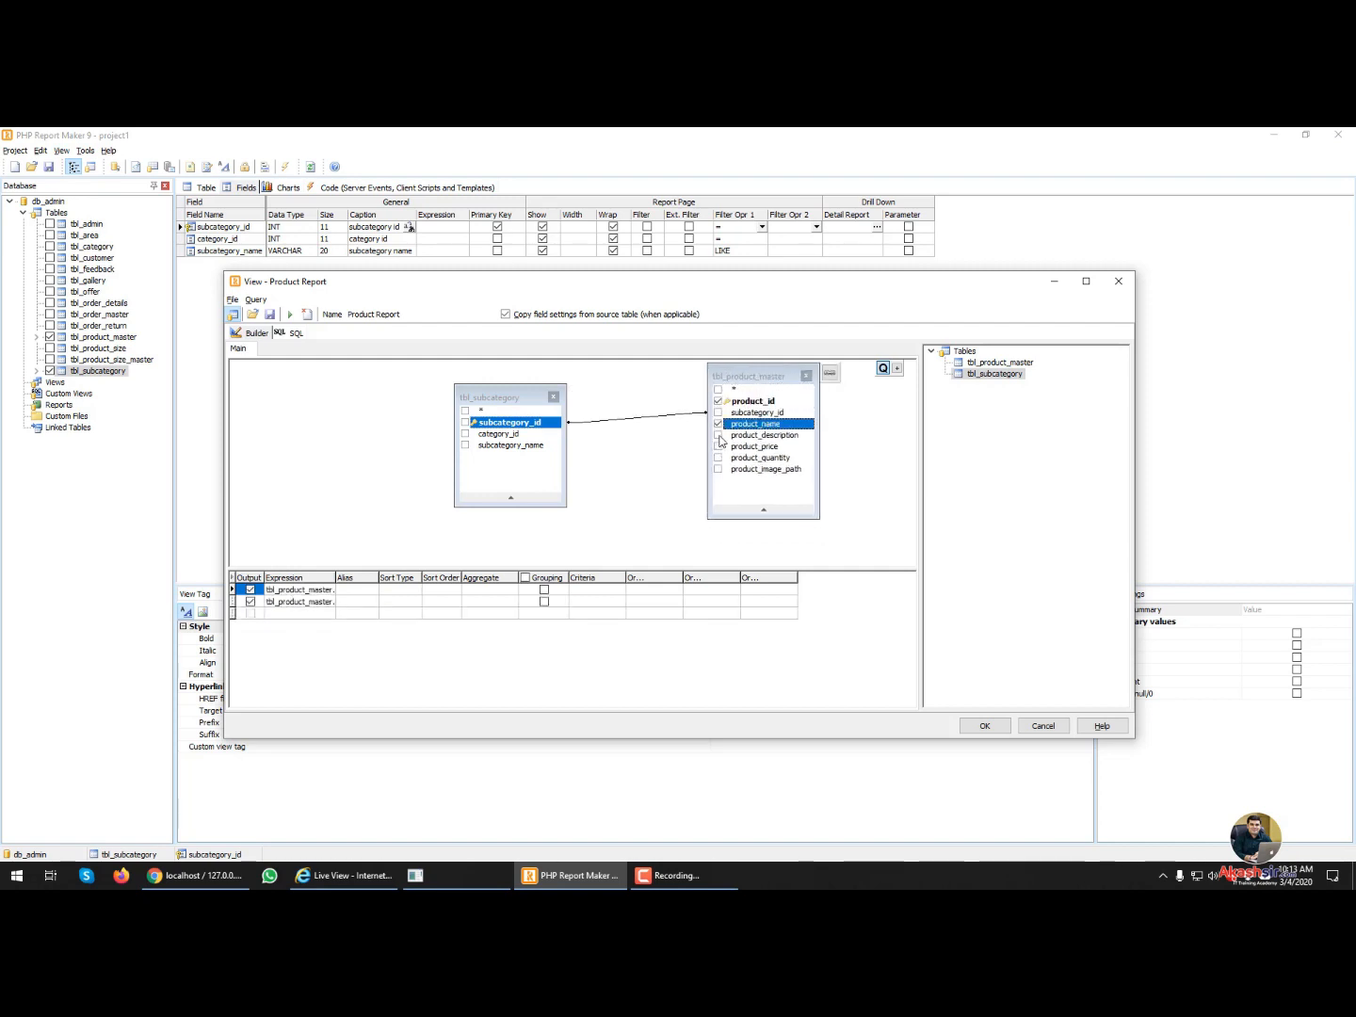
pyautogui.click(719, 436)
pyautogui.click(719, 447)
pyautogui.click(718, 458)
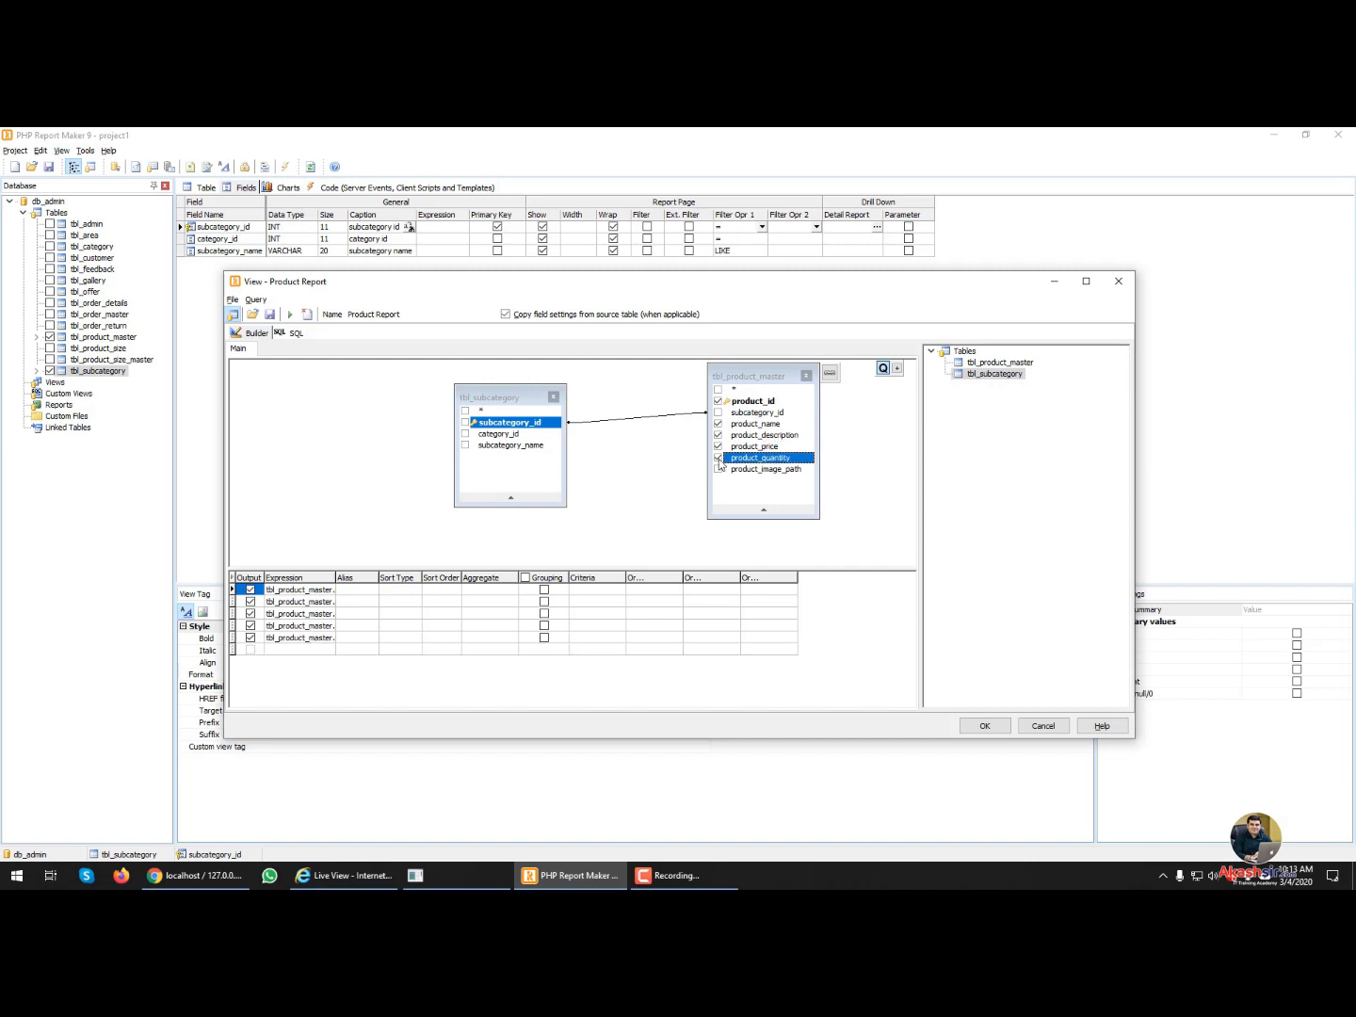
pyautogui.click(466, 446)
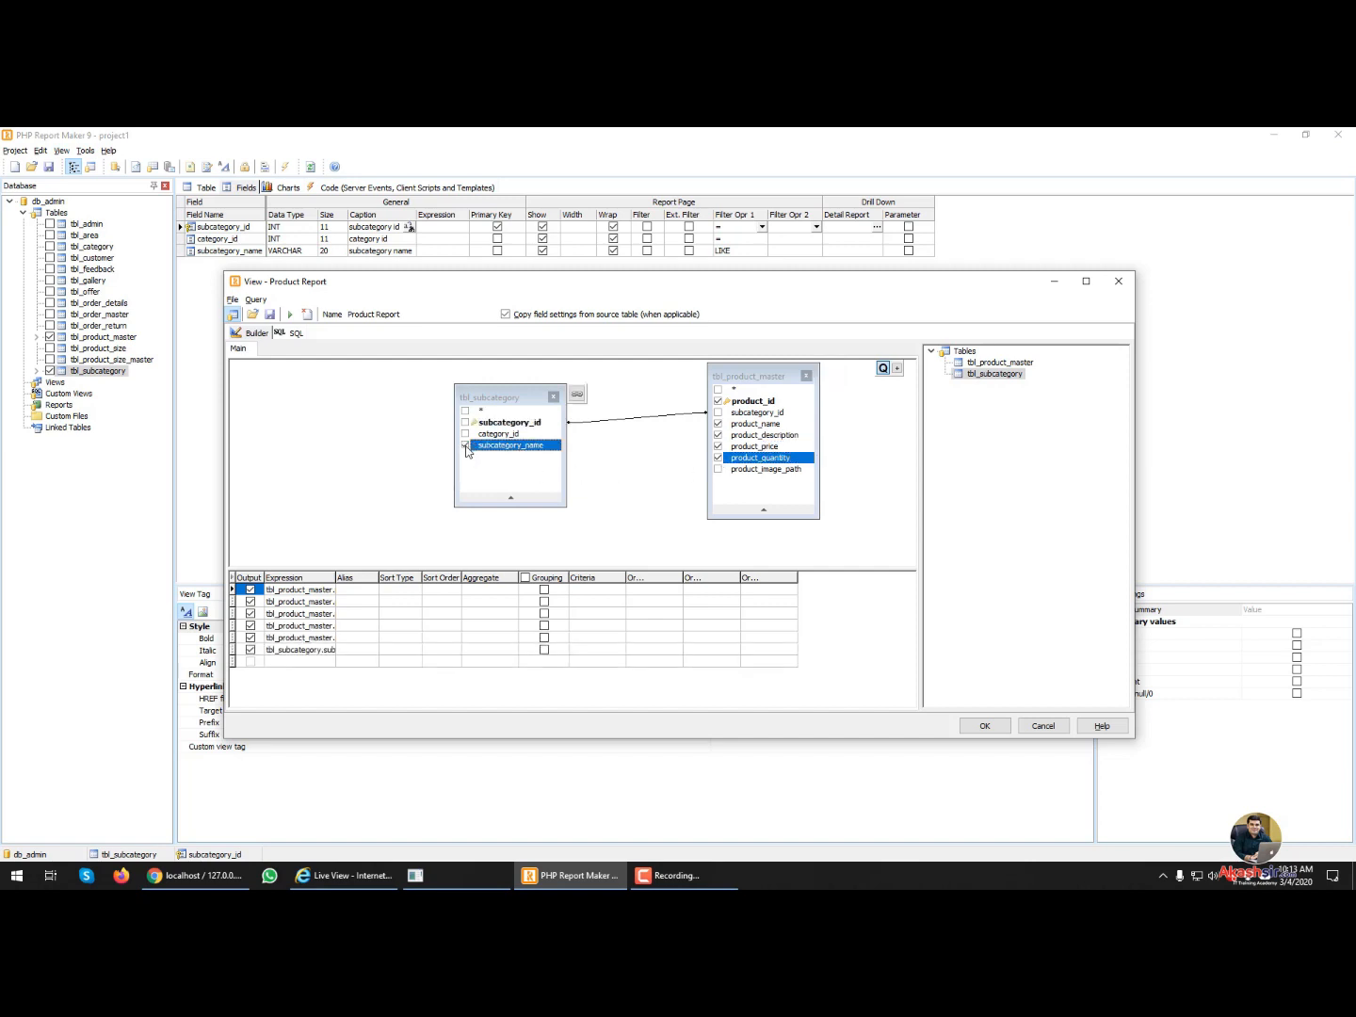
# - Rearrange the diagram with tbl_product_master left of tbl_subcategory, and widen the Expression column to show full field names
pyautogui.moveTo(742, 376); pyautogui.dragTo(302, 395)
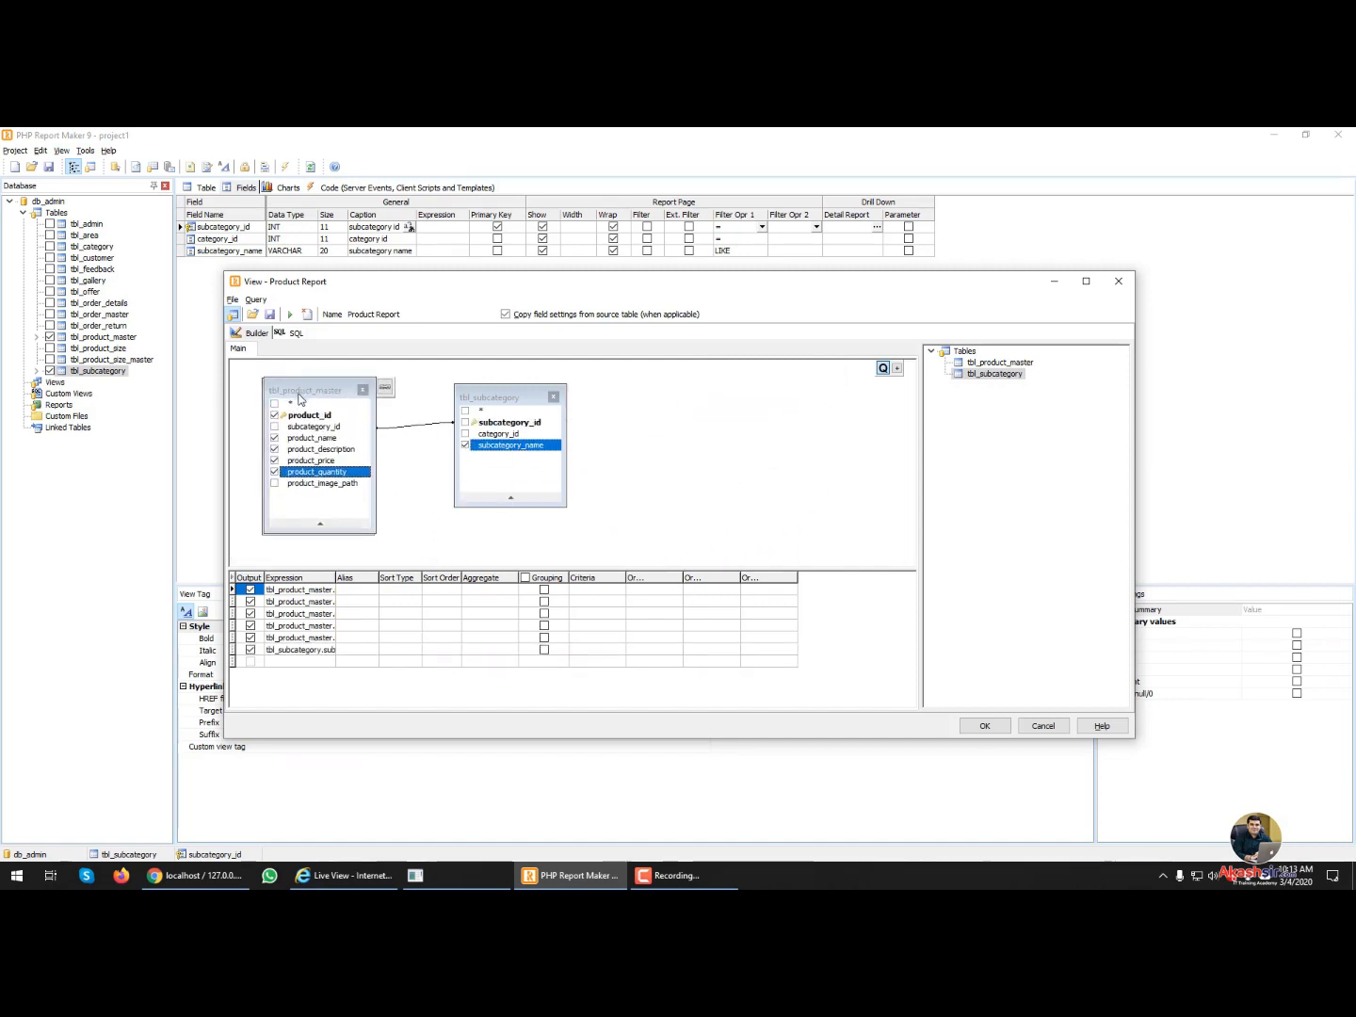
pyautogui.moveTo(507, 398); pyautogui.dragTo(552, 377)
pyautogui.moveTo(347, 400); pyautogui.dragTo(395, 399)
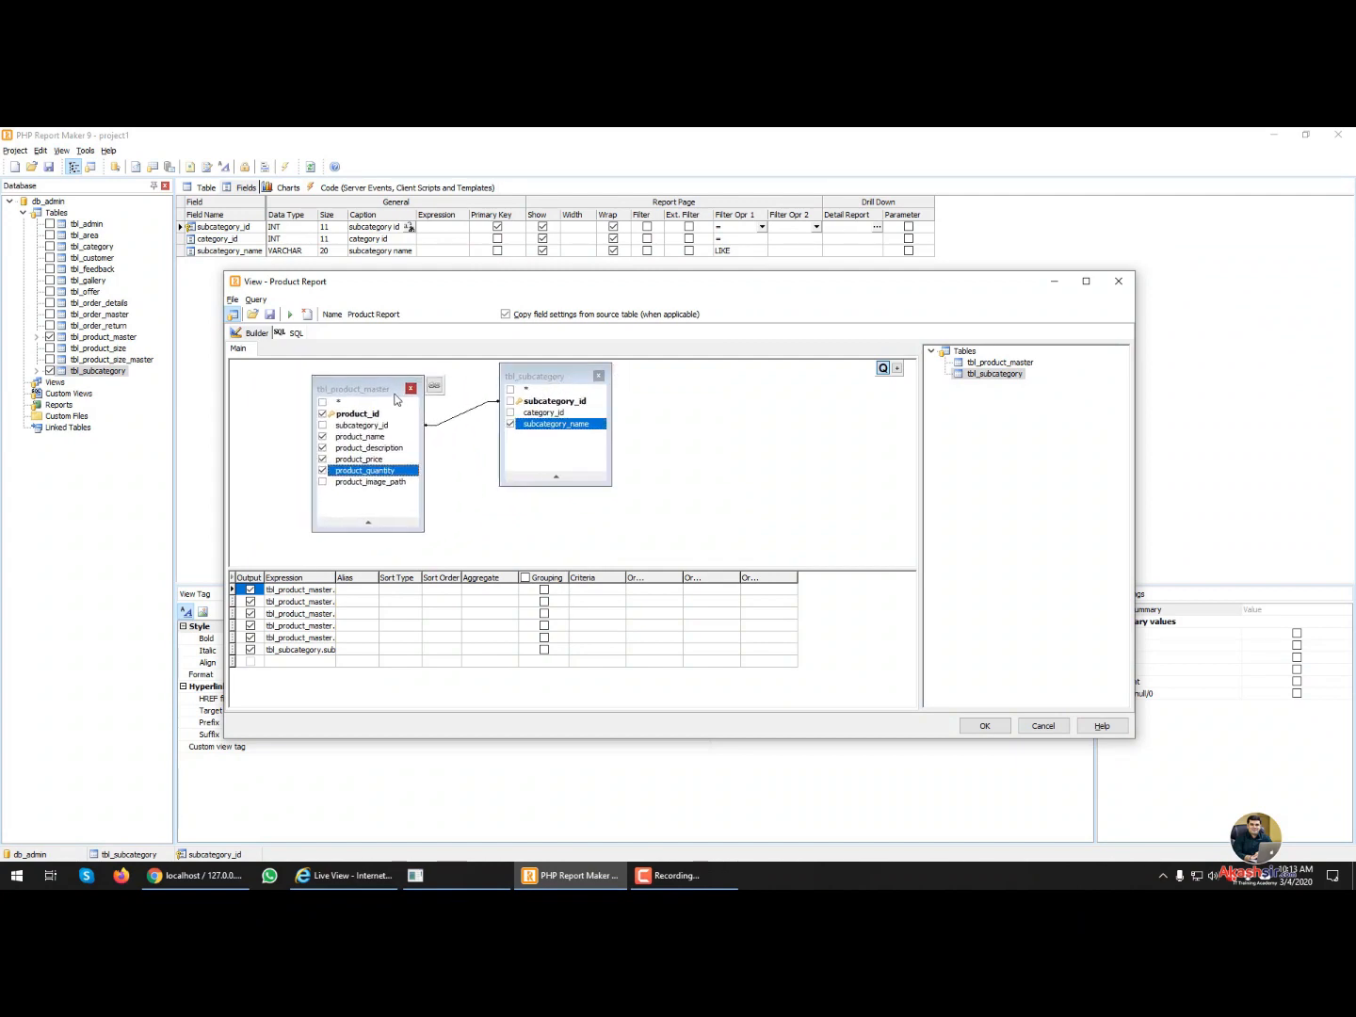
pyautogui.moveTo(338, 578); pyautogui.dragTo(410, 579)
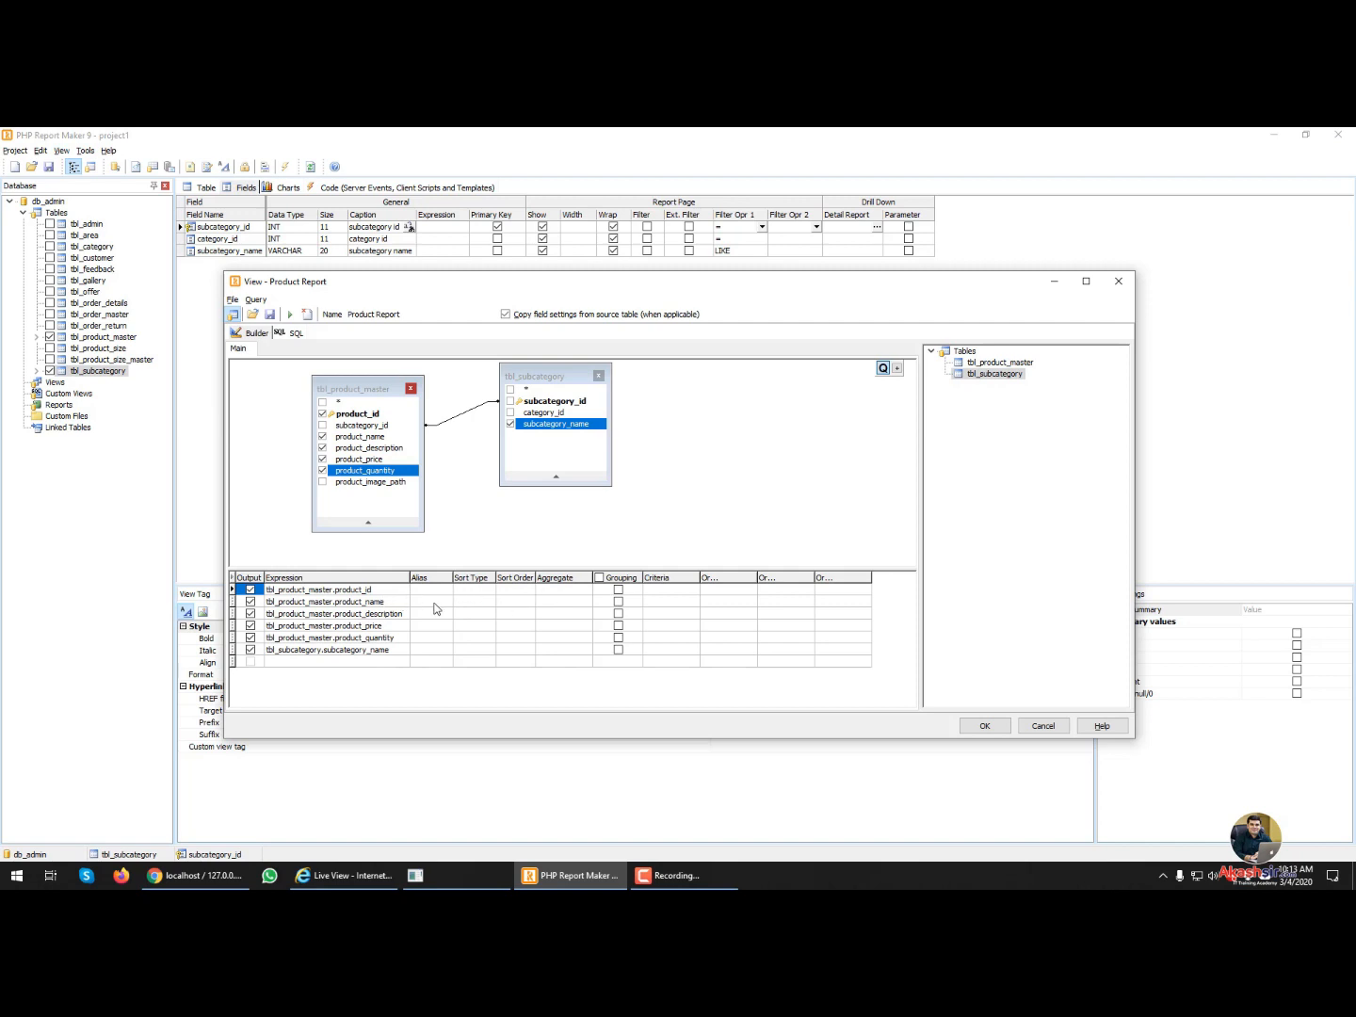
# - Look through the aggregate functions for product_name without choosing one, and create the Product Report view
pyautogui.click(574, 602)
pyautogui.click(586, 602)
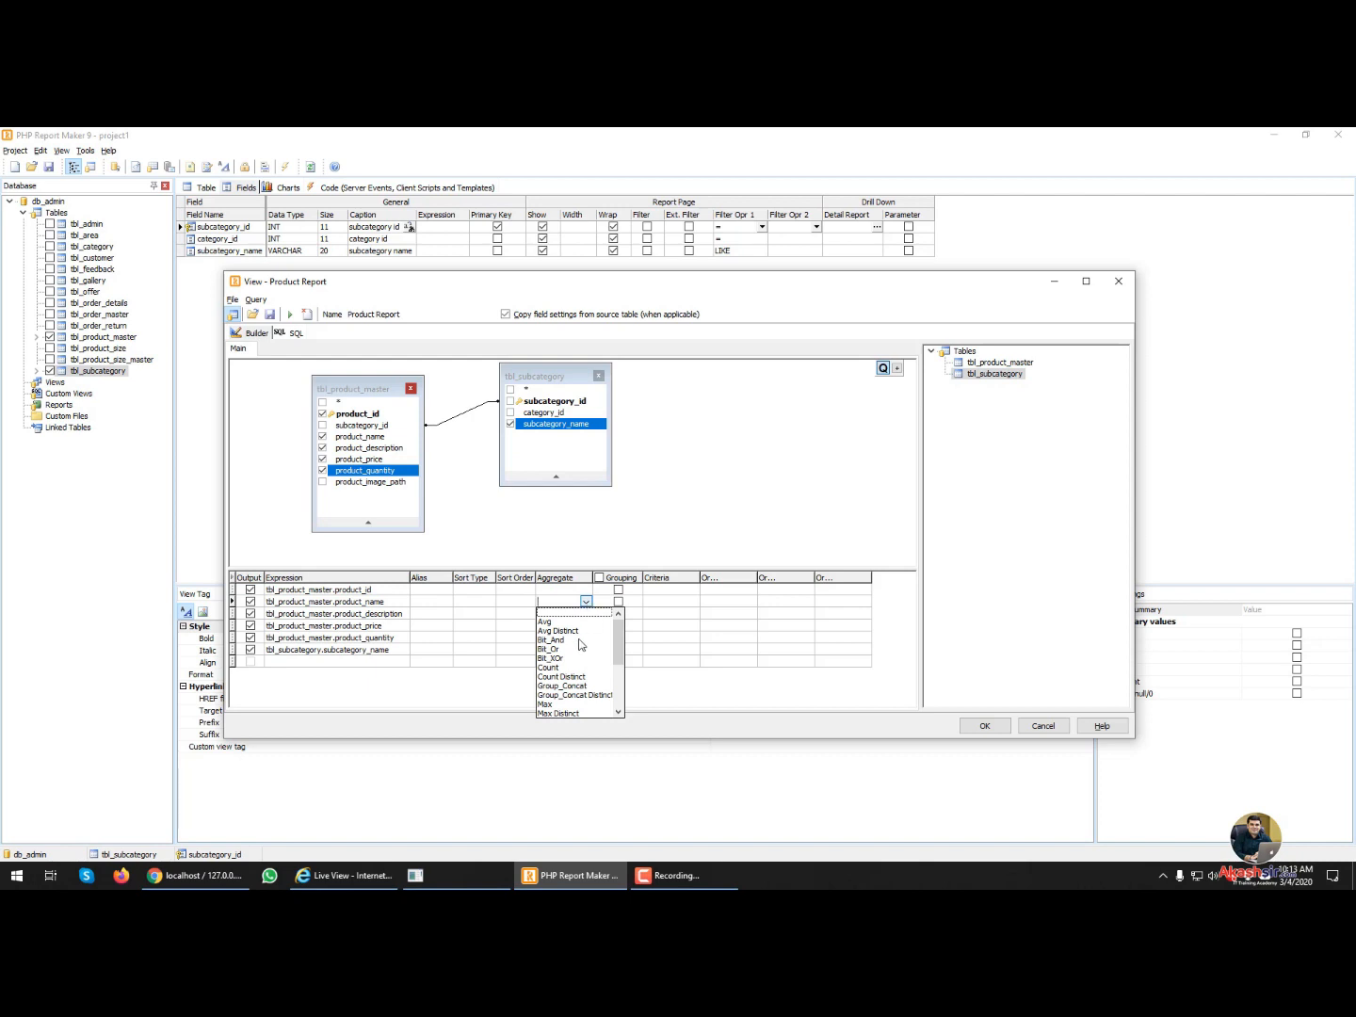
pyautogui.click(638, 540)
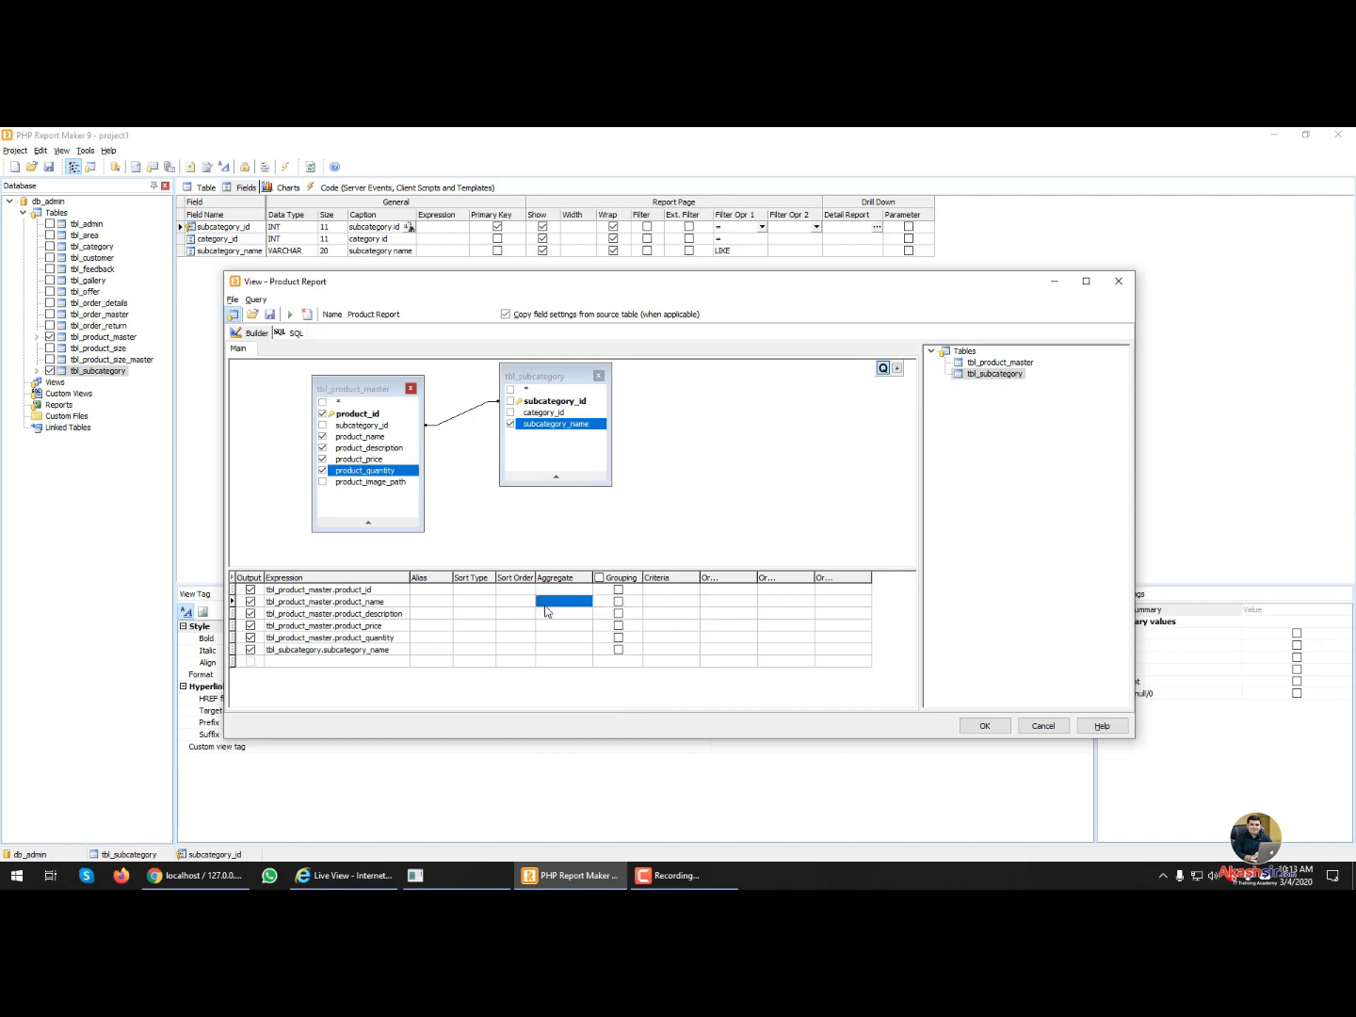
pyautogui.click(983, 726)
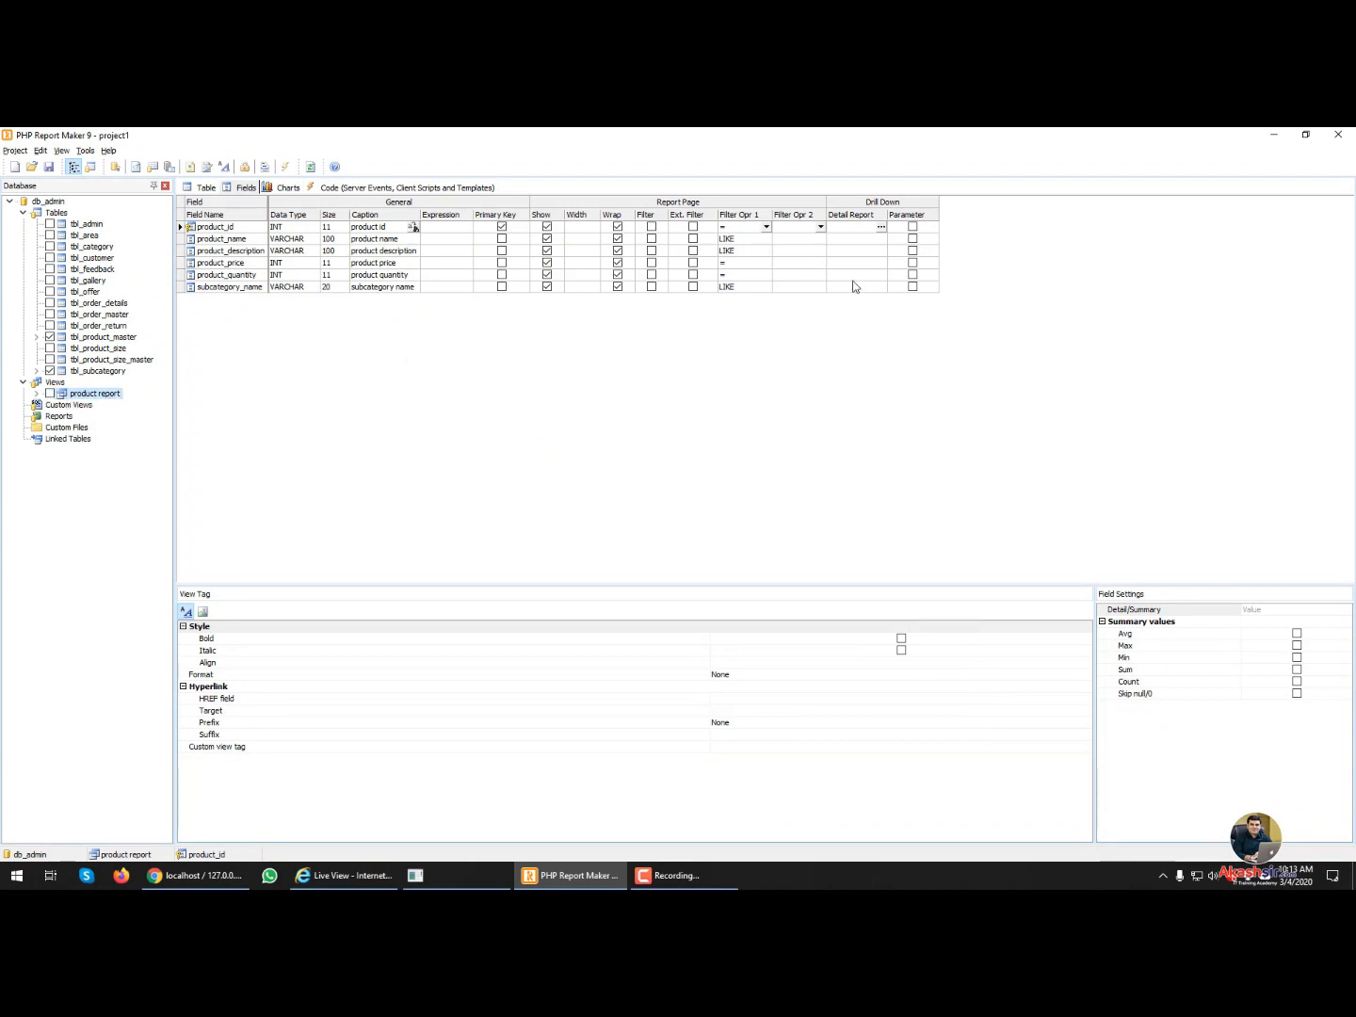
# - Enable the filter and extended filter for subcategory_name, displayed as SELECT-ONE with = as the first filter operator
pyautogui.click(692, 252)
pyautogui.click(650, 288)
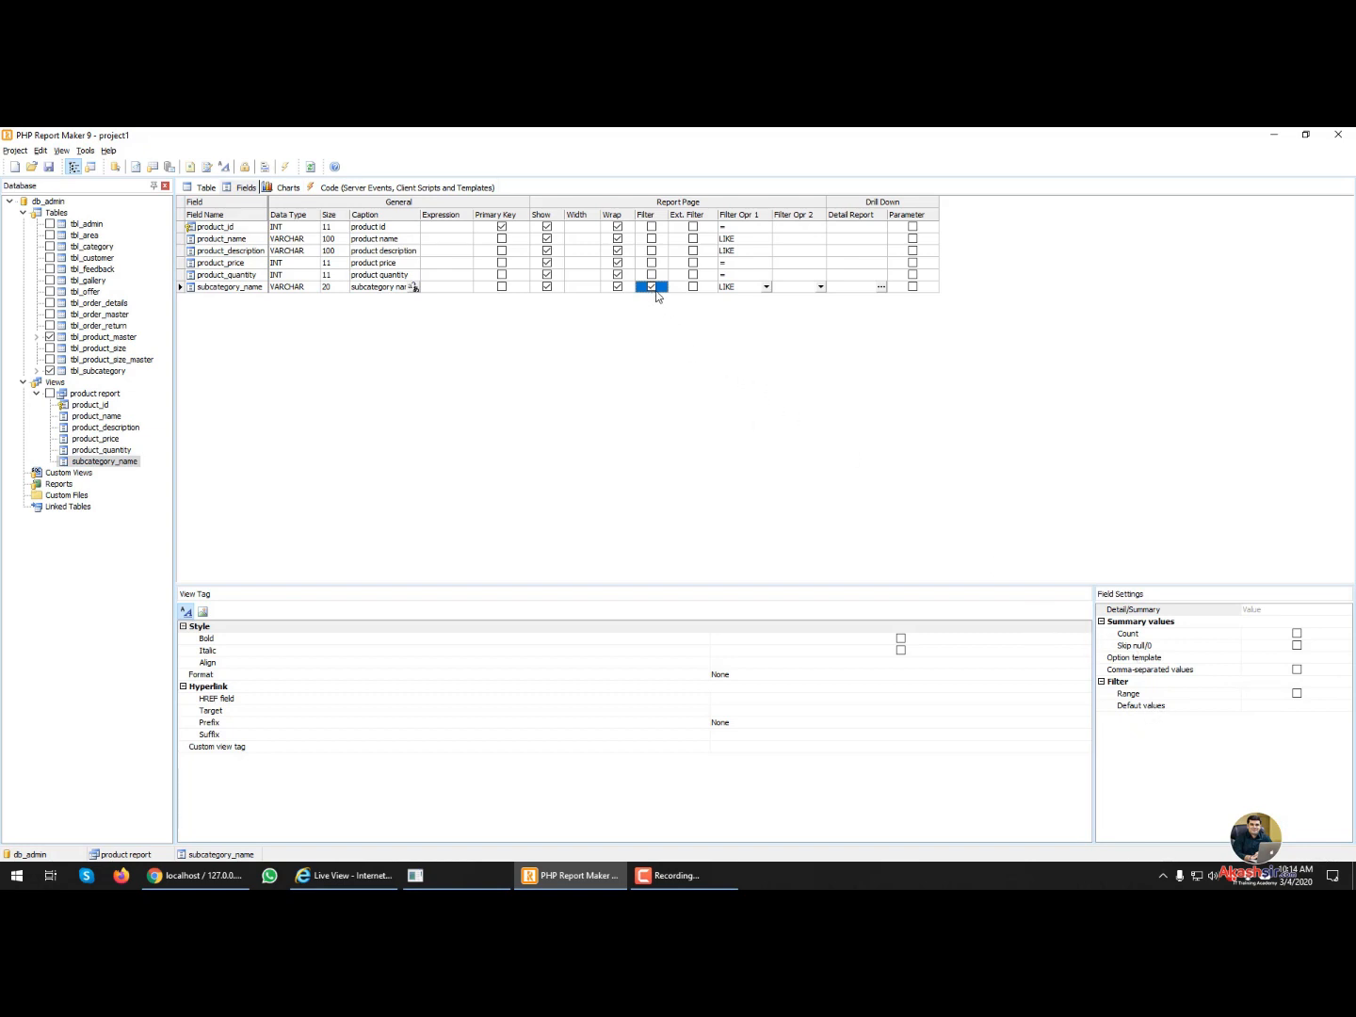
pyautogui.click(693, 287)
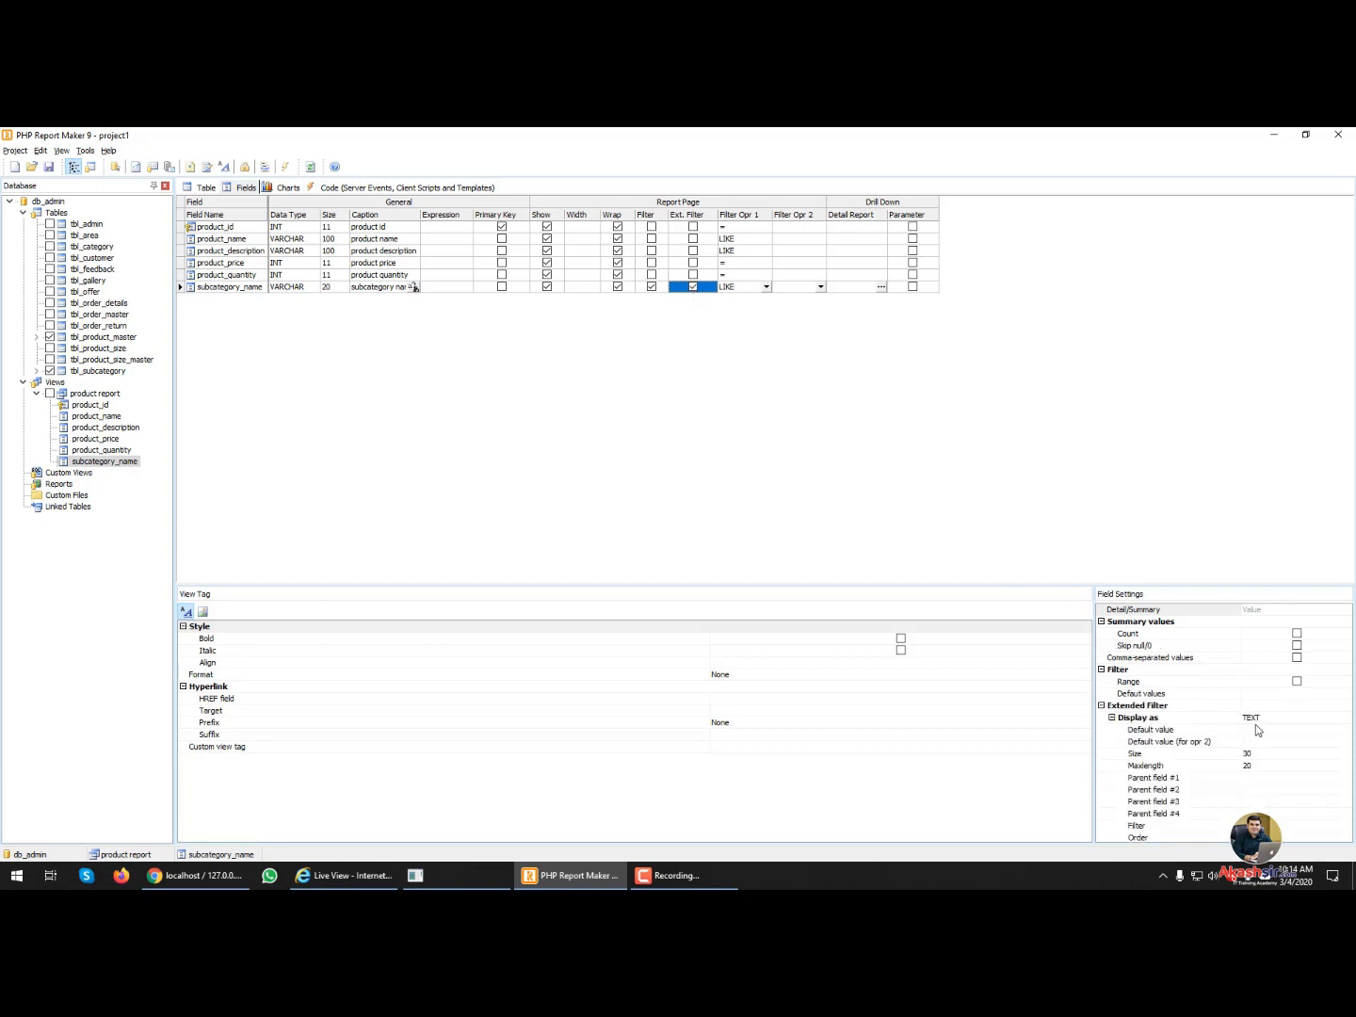
pyautogui.click(1291, 720)
pyautogui.click(1346, 718)
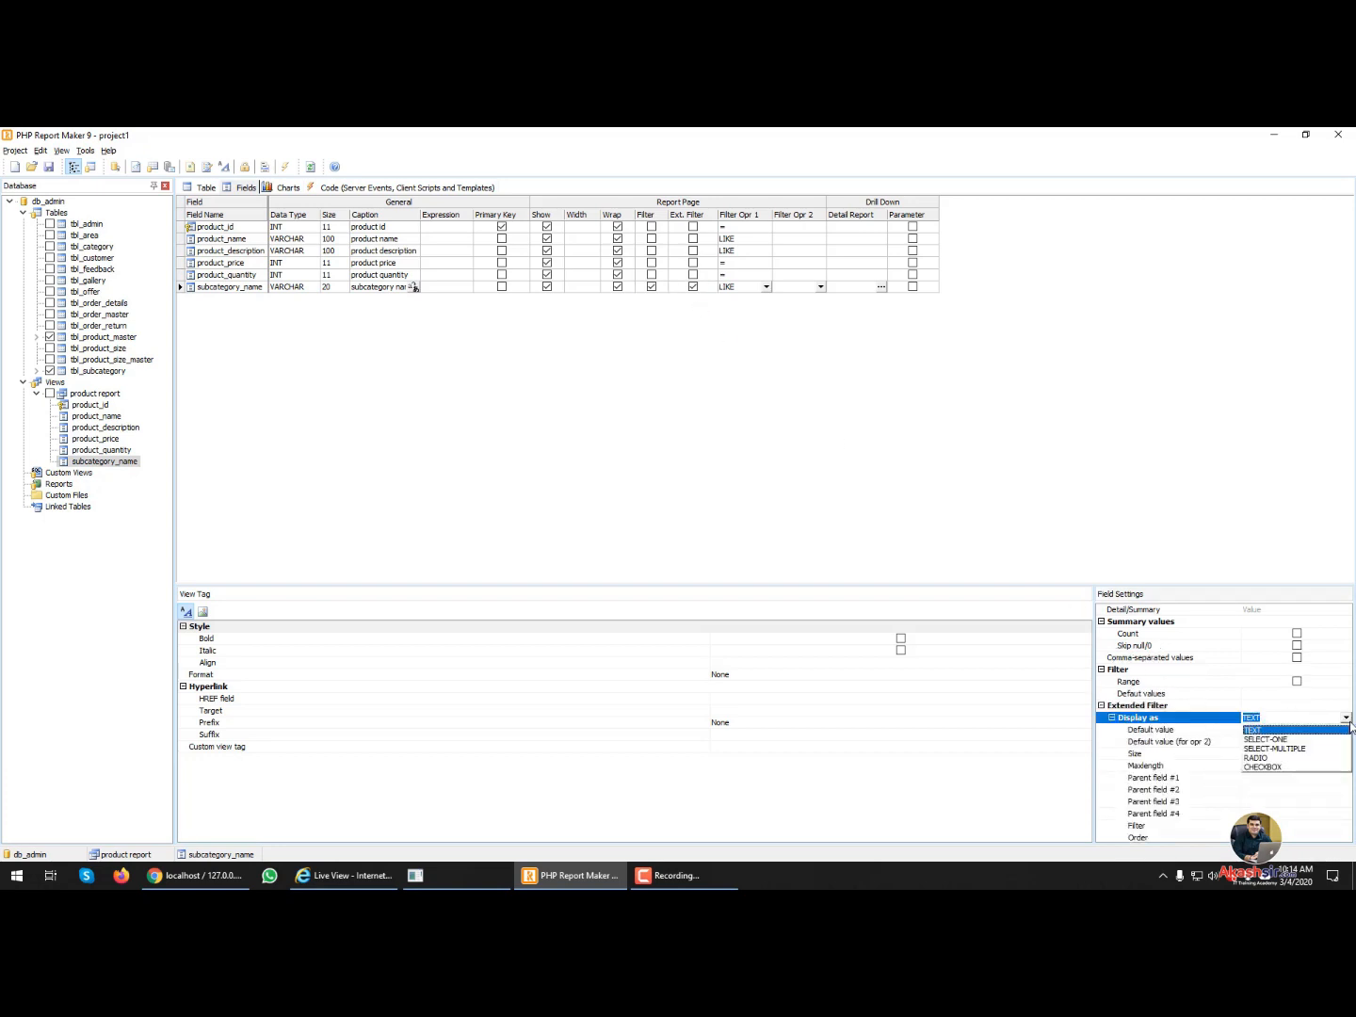
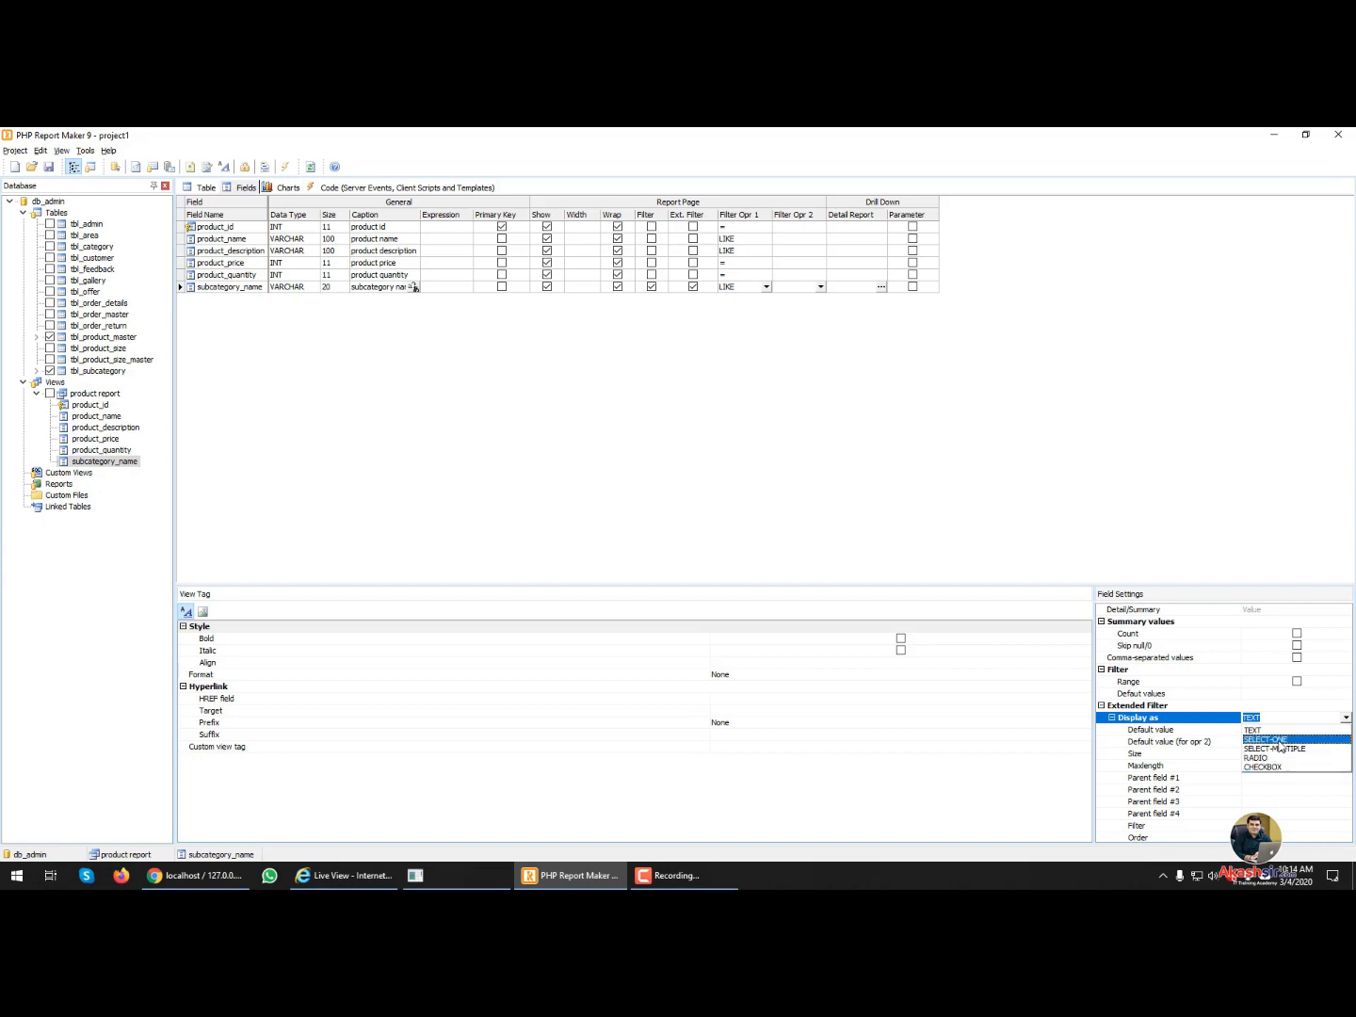
pyautogui.click(1280, 742)
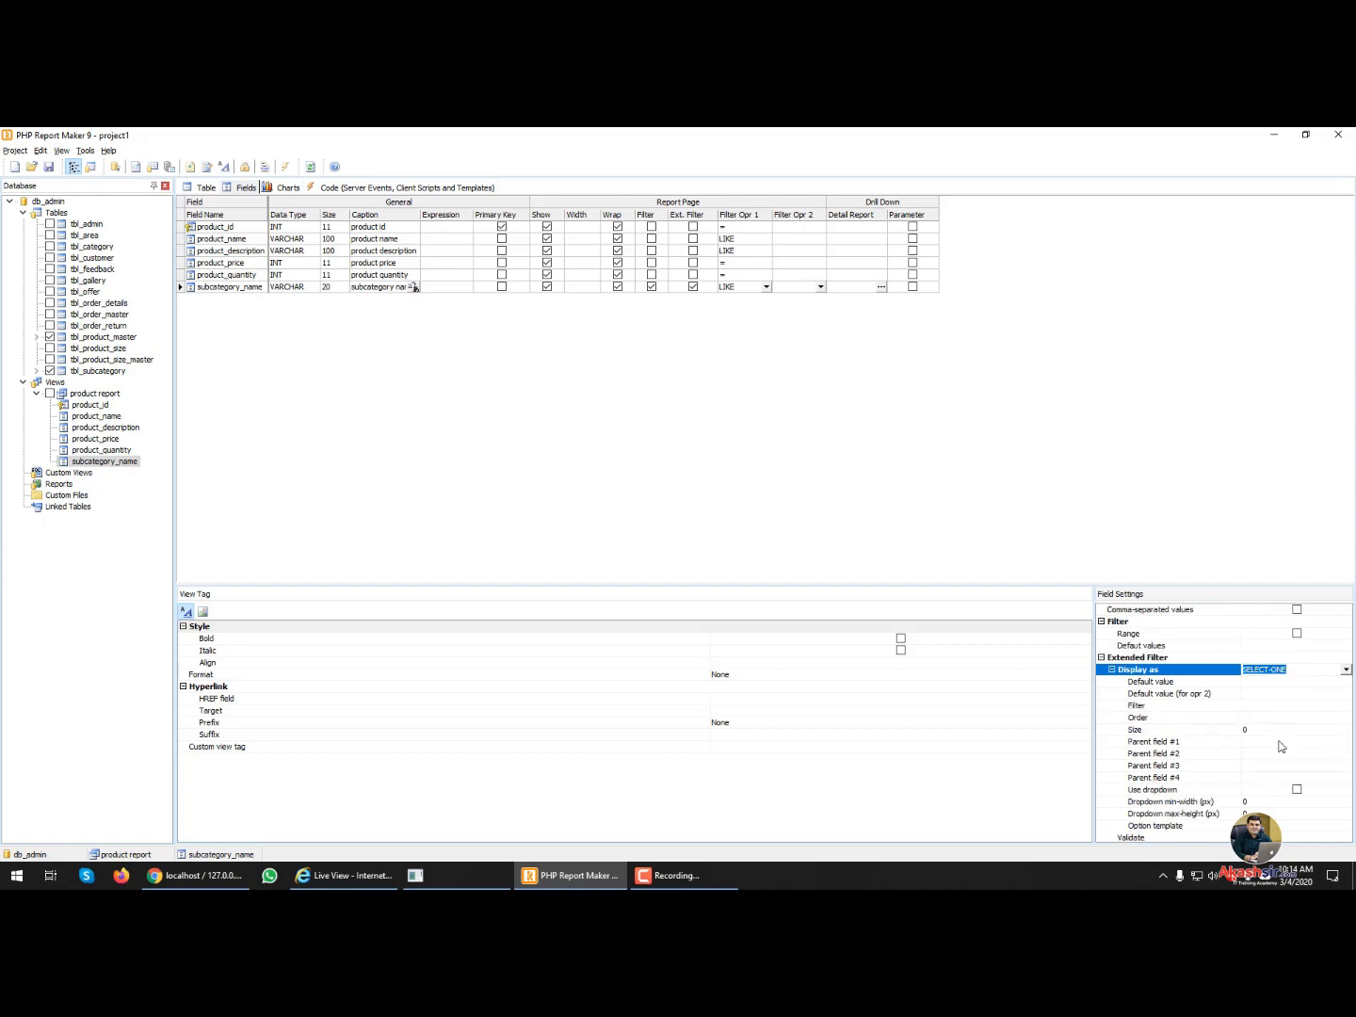
pyautogui.click(768, 287)
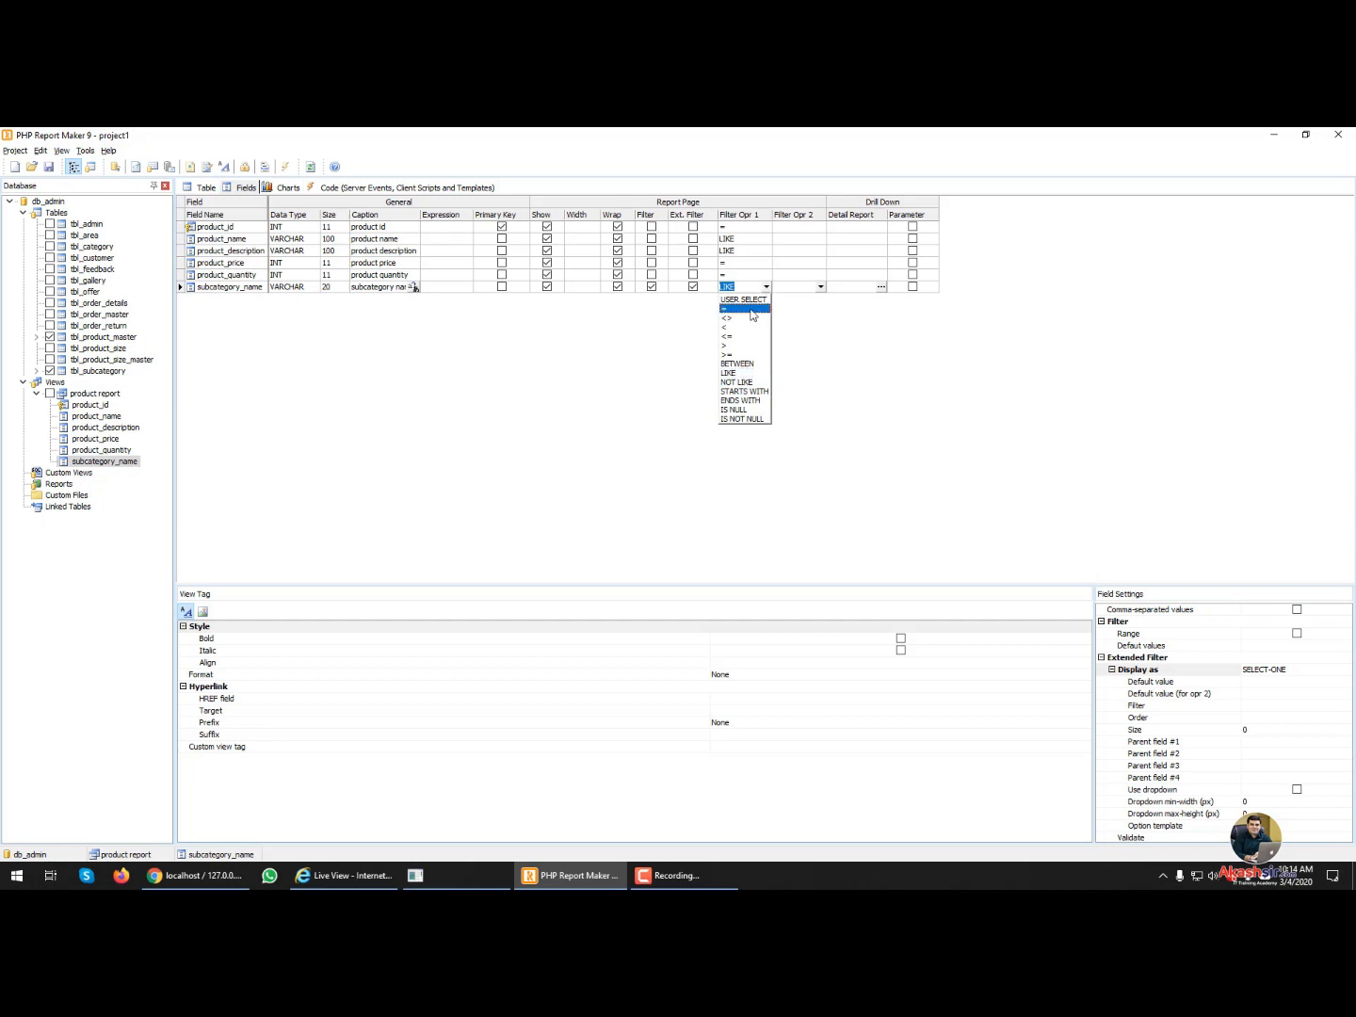
pyautogui.click(754, 310)
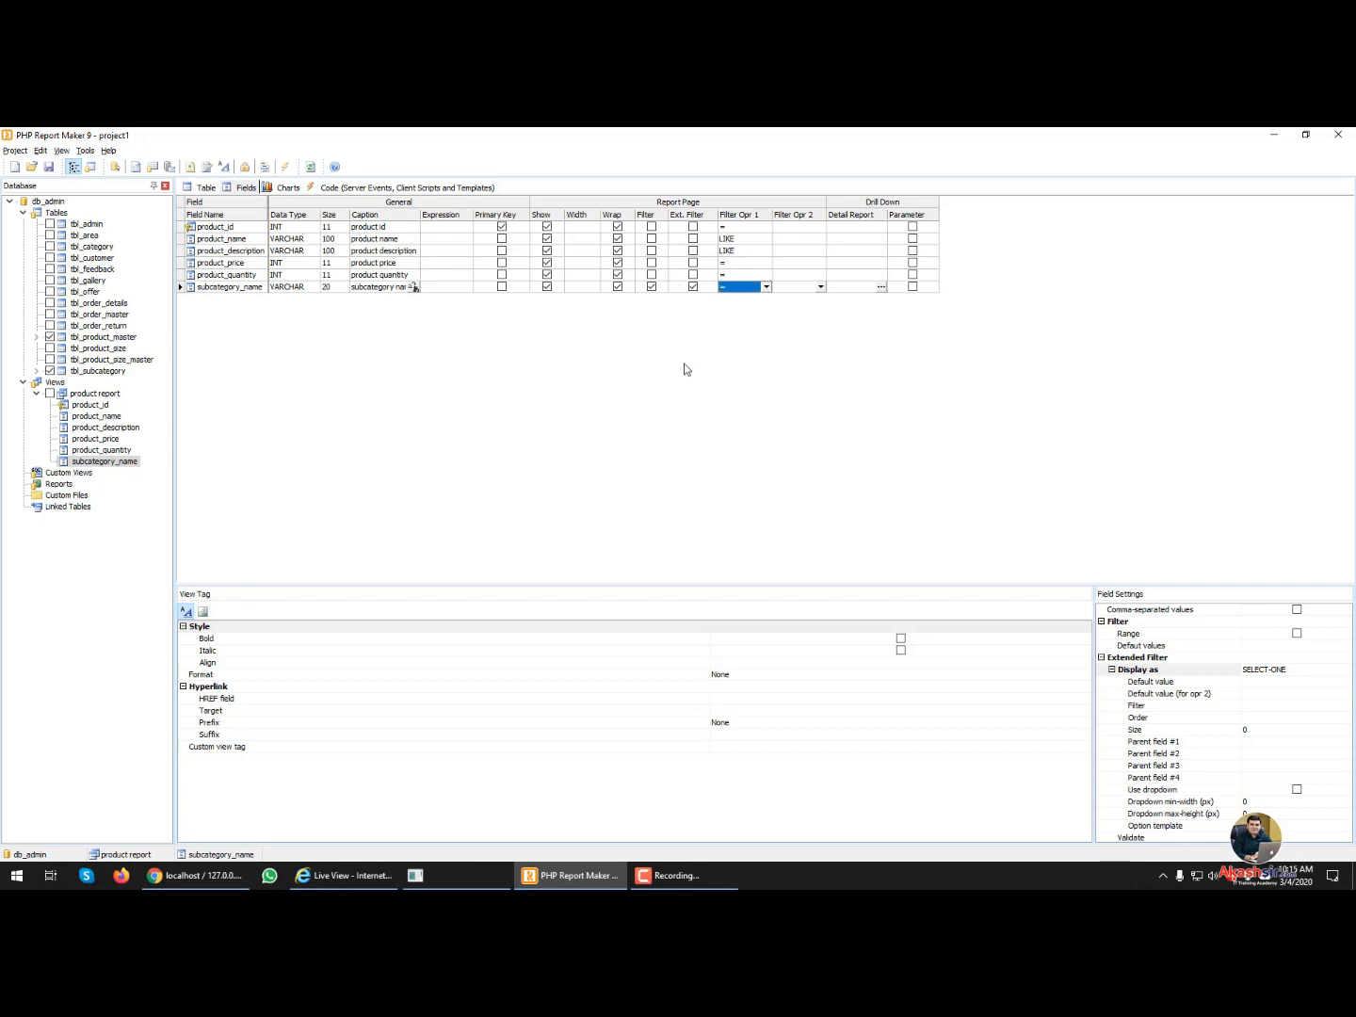
pyautogui.click(39, 393)
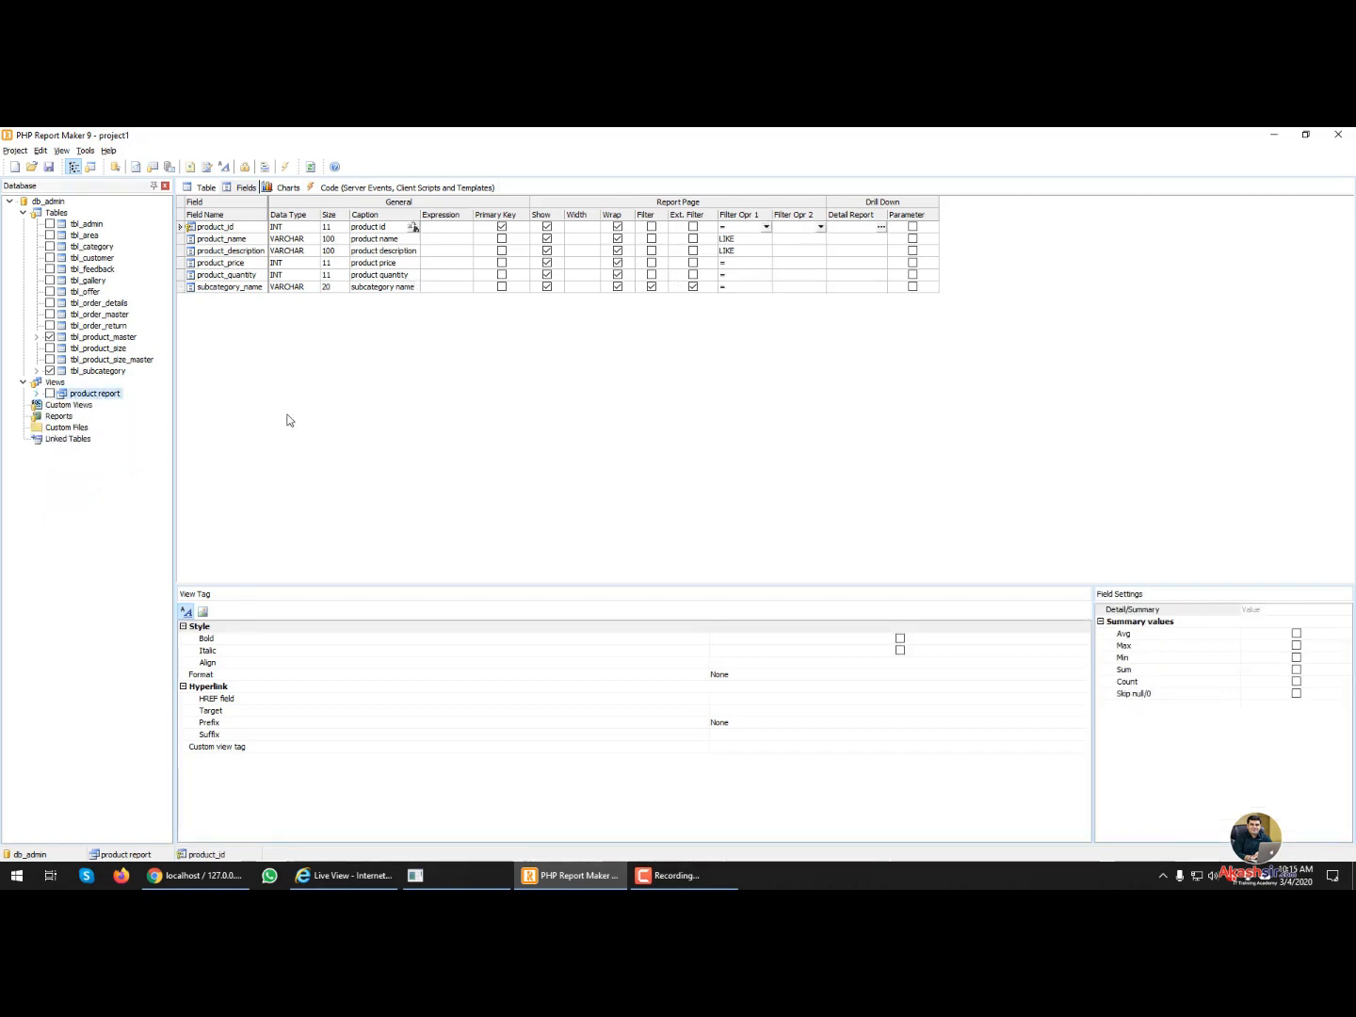
pyautogui.click(366, 419)
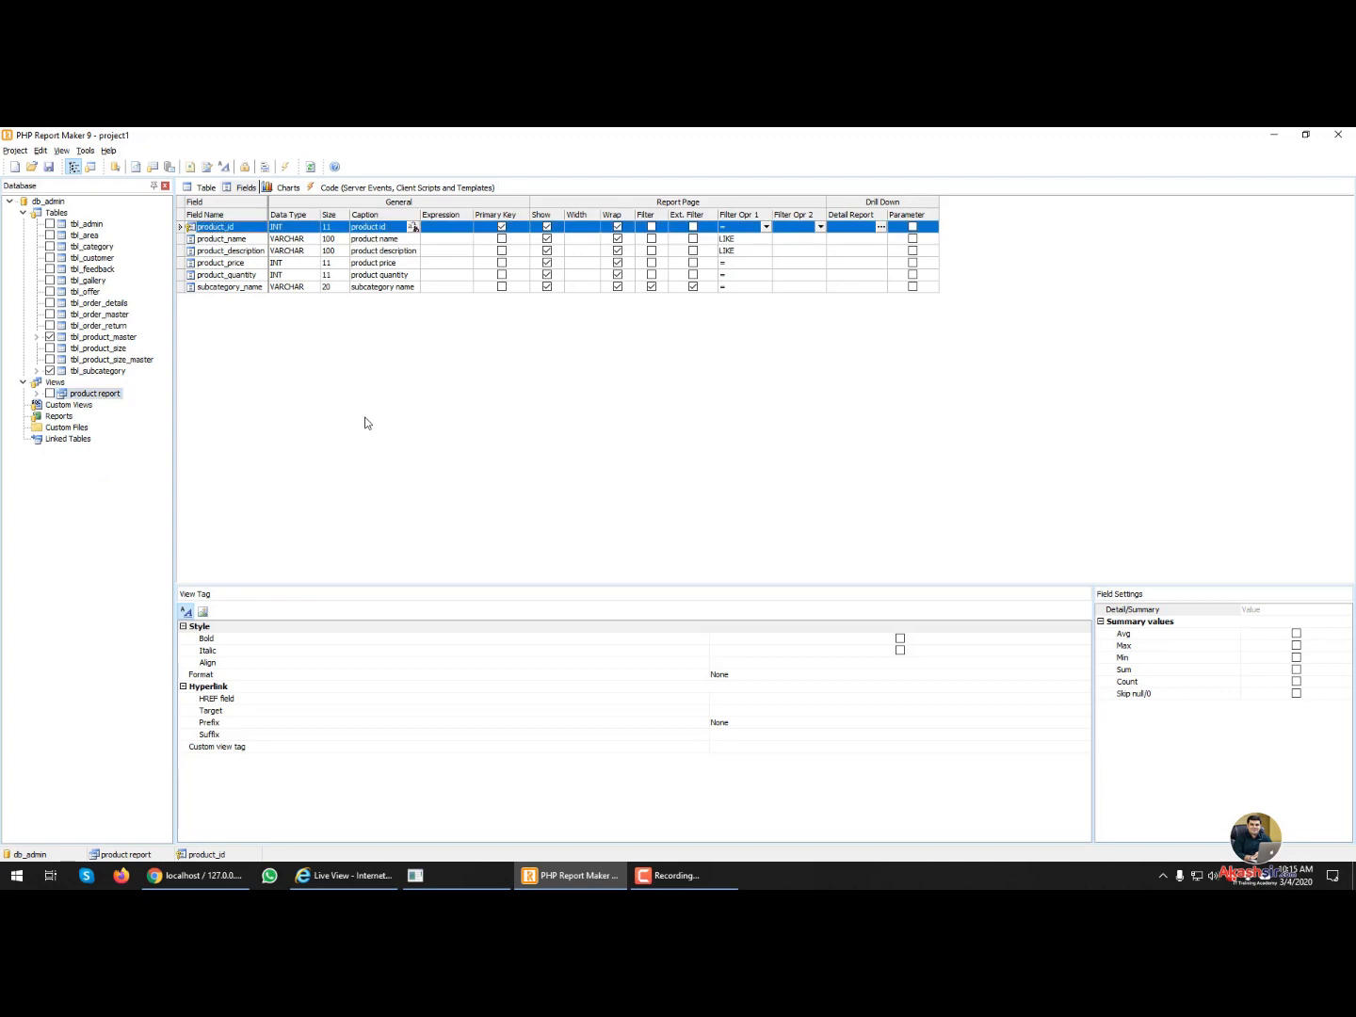
pyautogui.click(55, 384)
pyautogui.rightClick(56, 385)
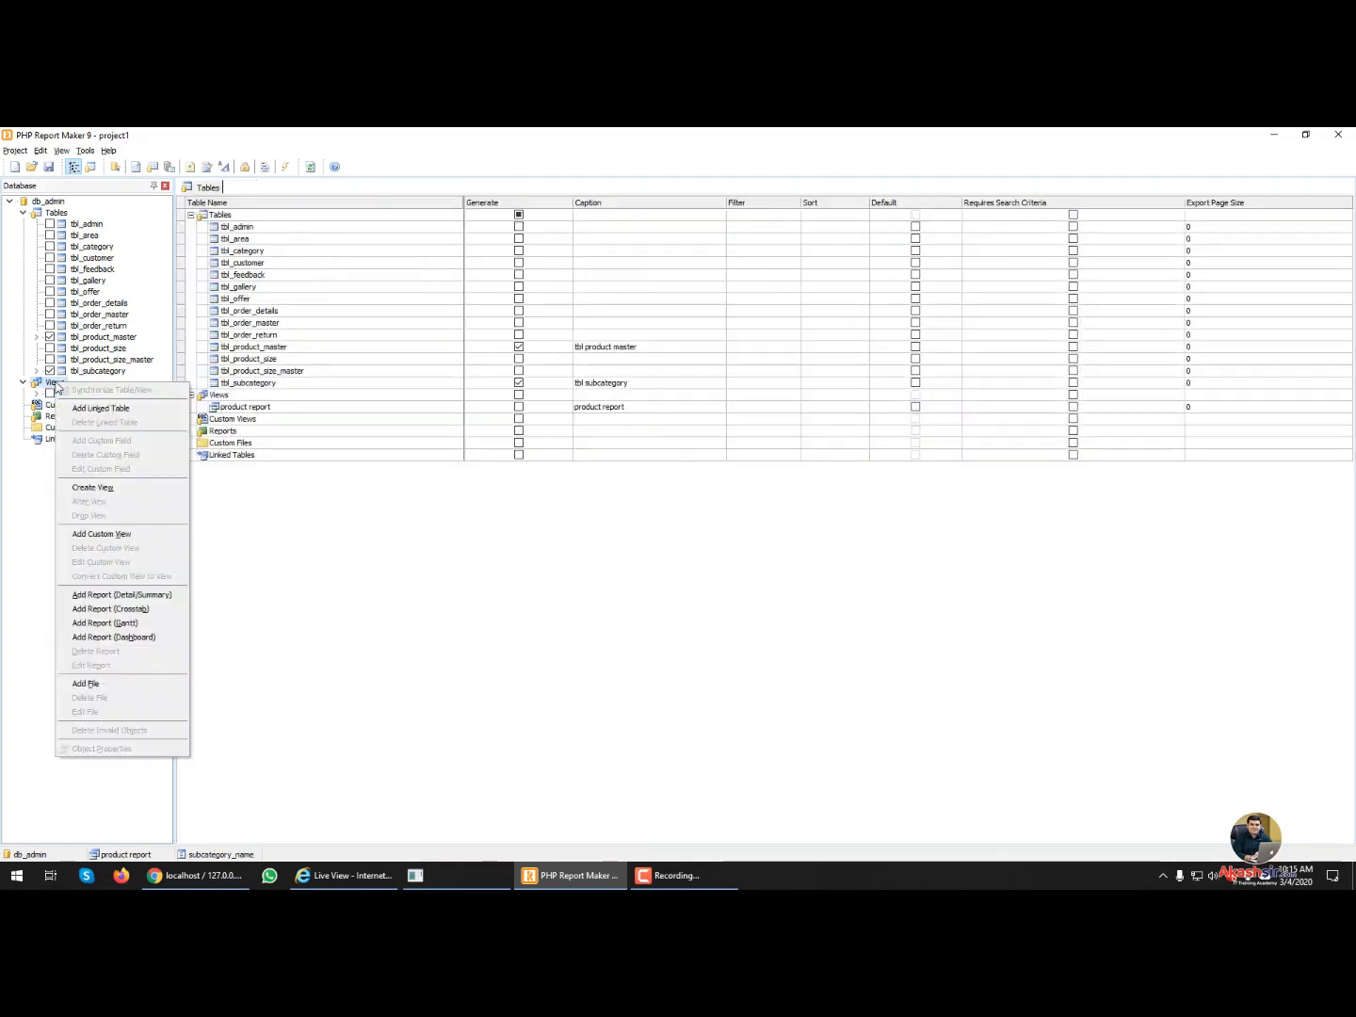
pyautogui.click(117, 489)
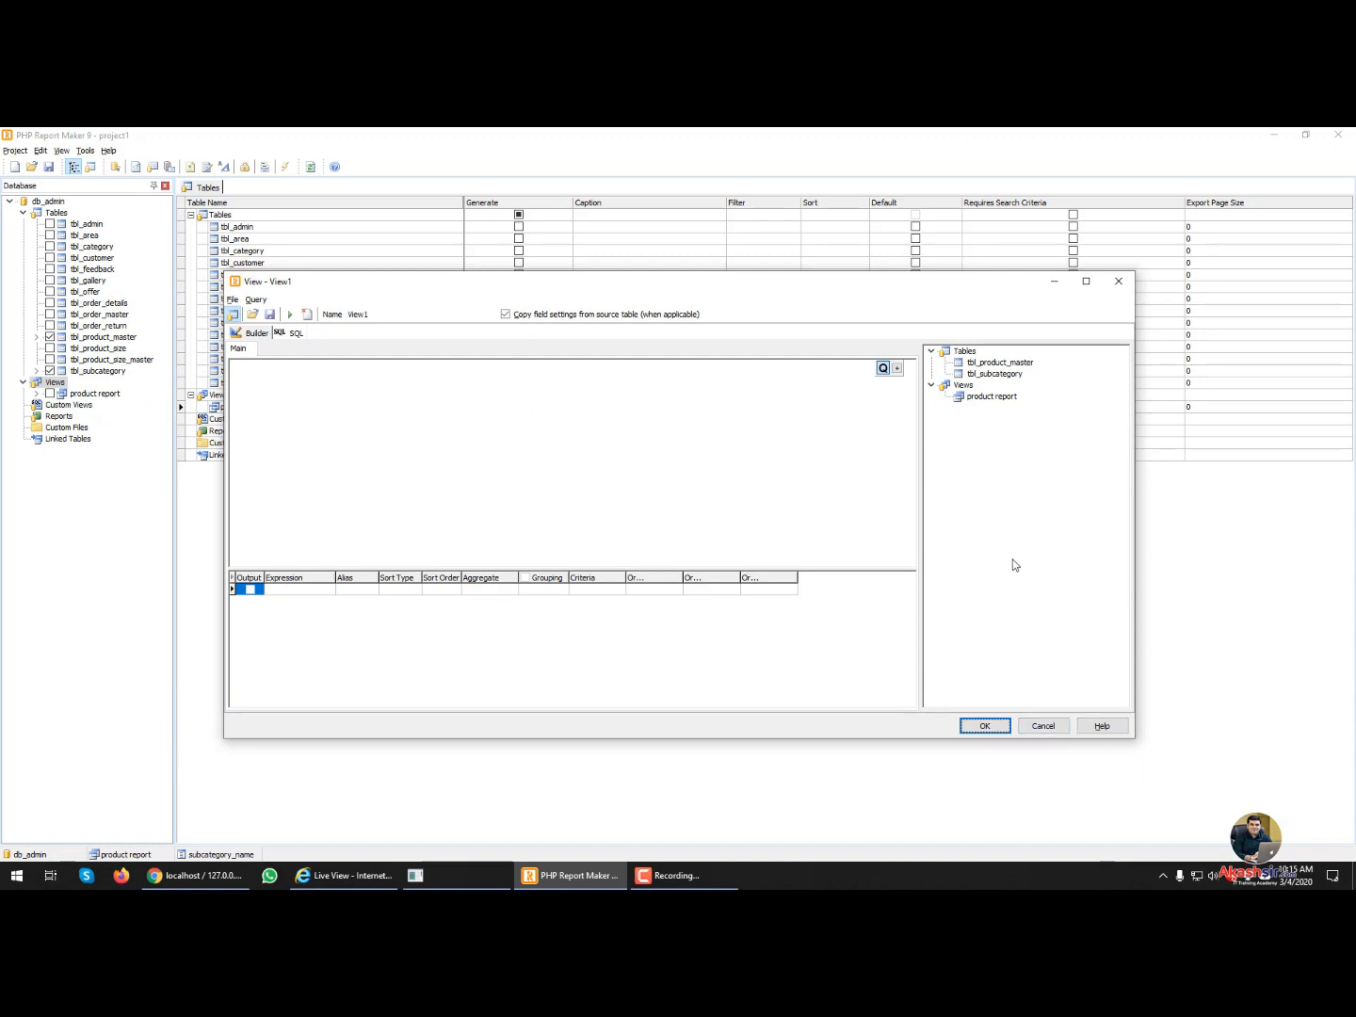
pyautogui.click(1043, 725)
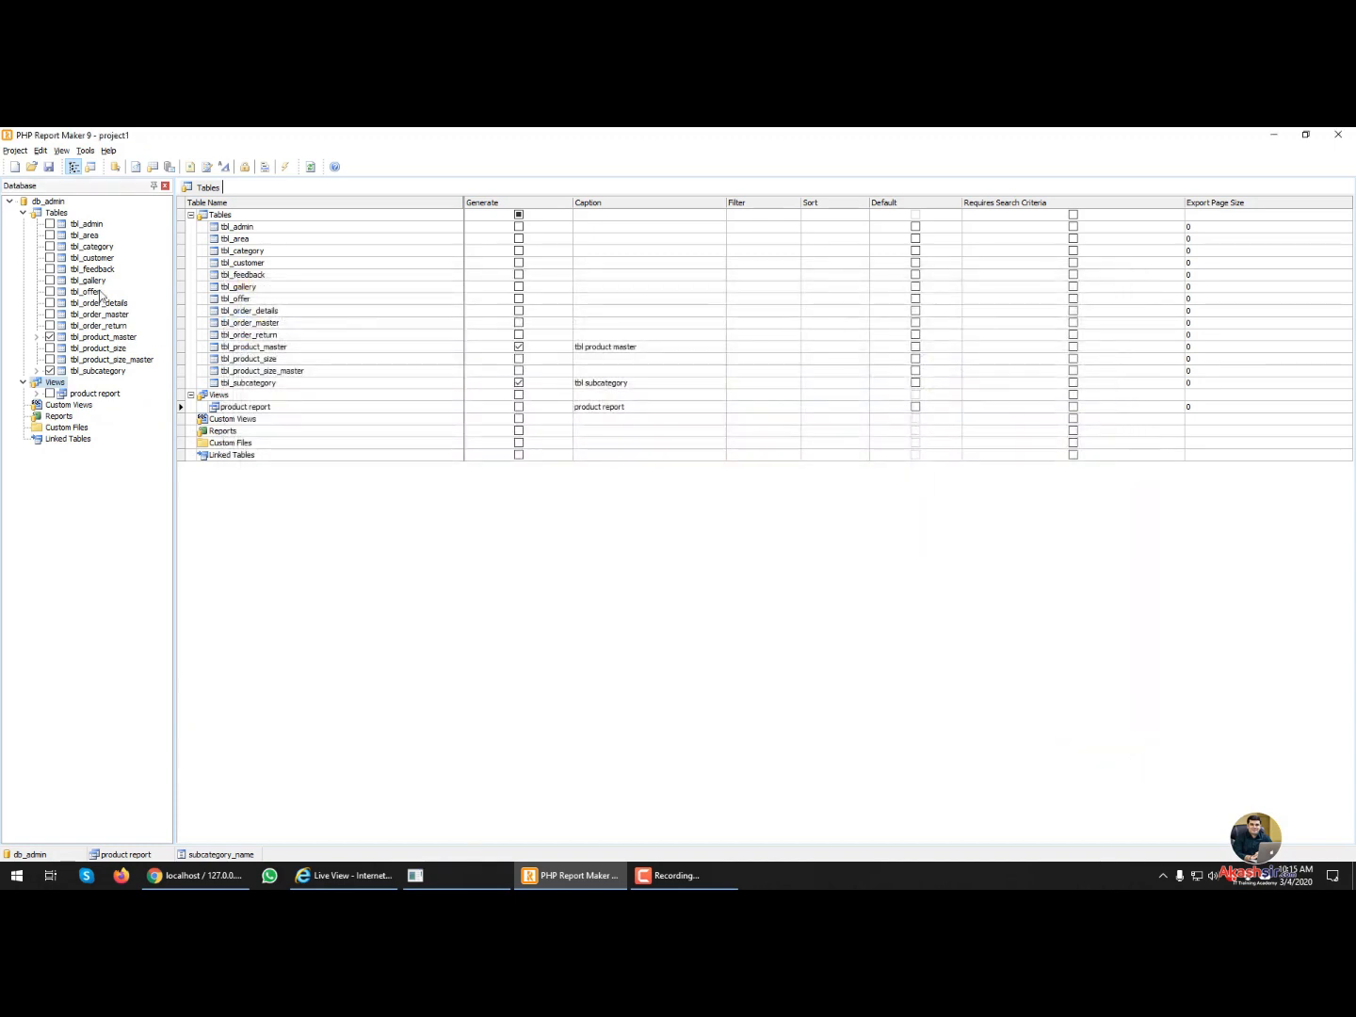
# - Exclude tbl_product_master and tbl_subcategory from report generation, and display the fields of tbl_customer
pyautogui.click(55, 337)
pyautogui.click(63, 373)
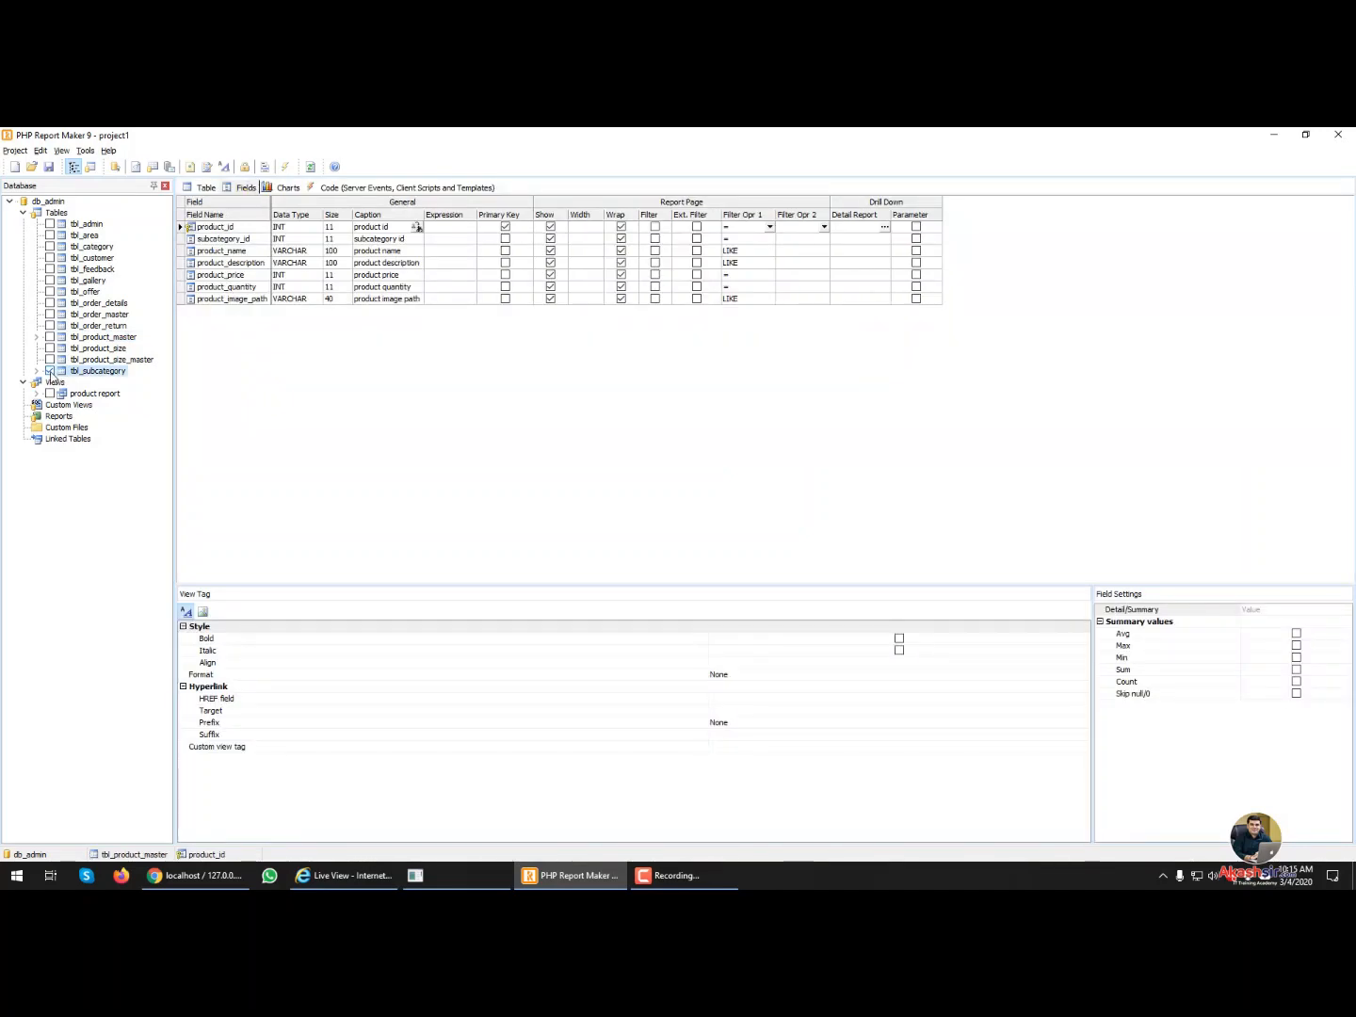
pyautogui.click(97, 260)
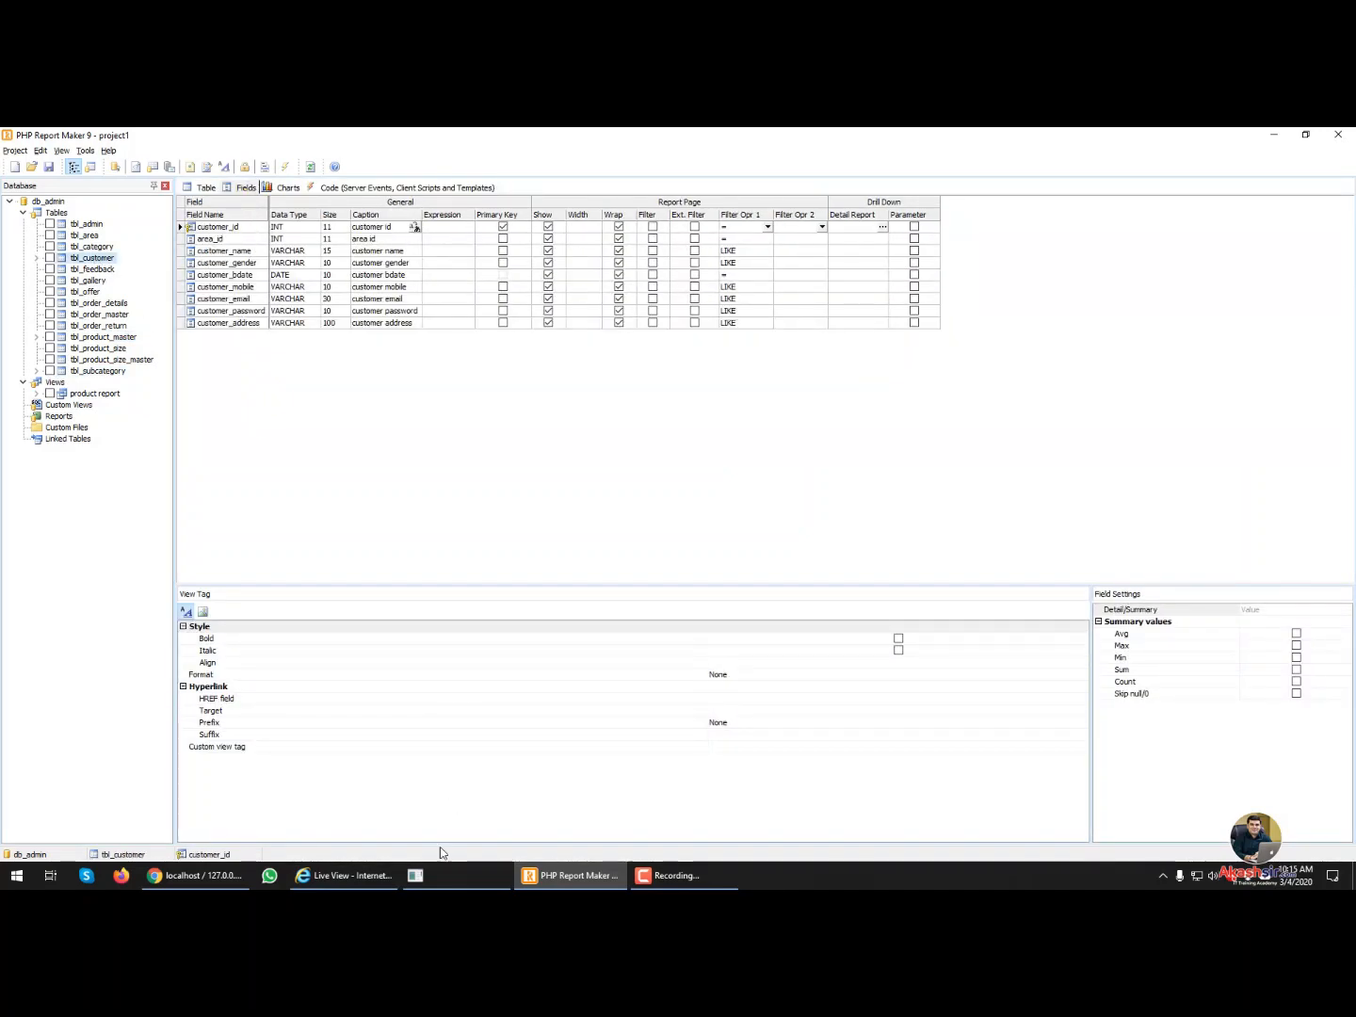
# - Switch to phpMyAdmin and examine the records in tbl_customer, tbl_subcategory and tbl_order_master for report ideas
pyautogui.click(196, 875)
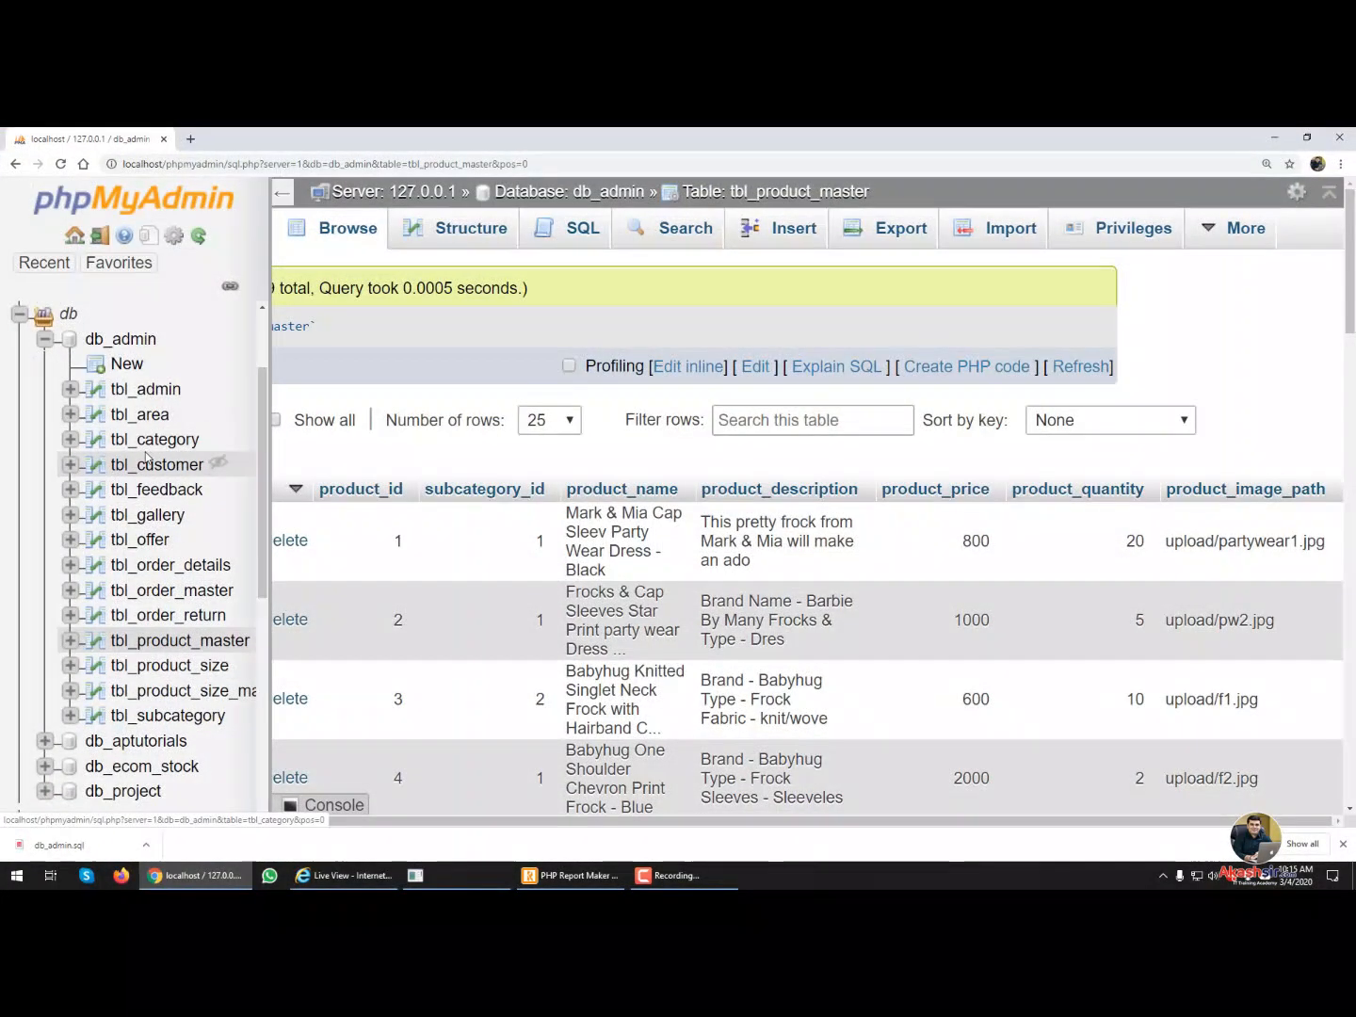
pyautogui.click(150, 463)
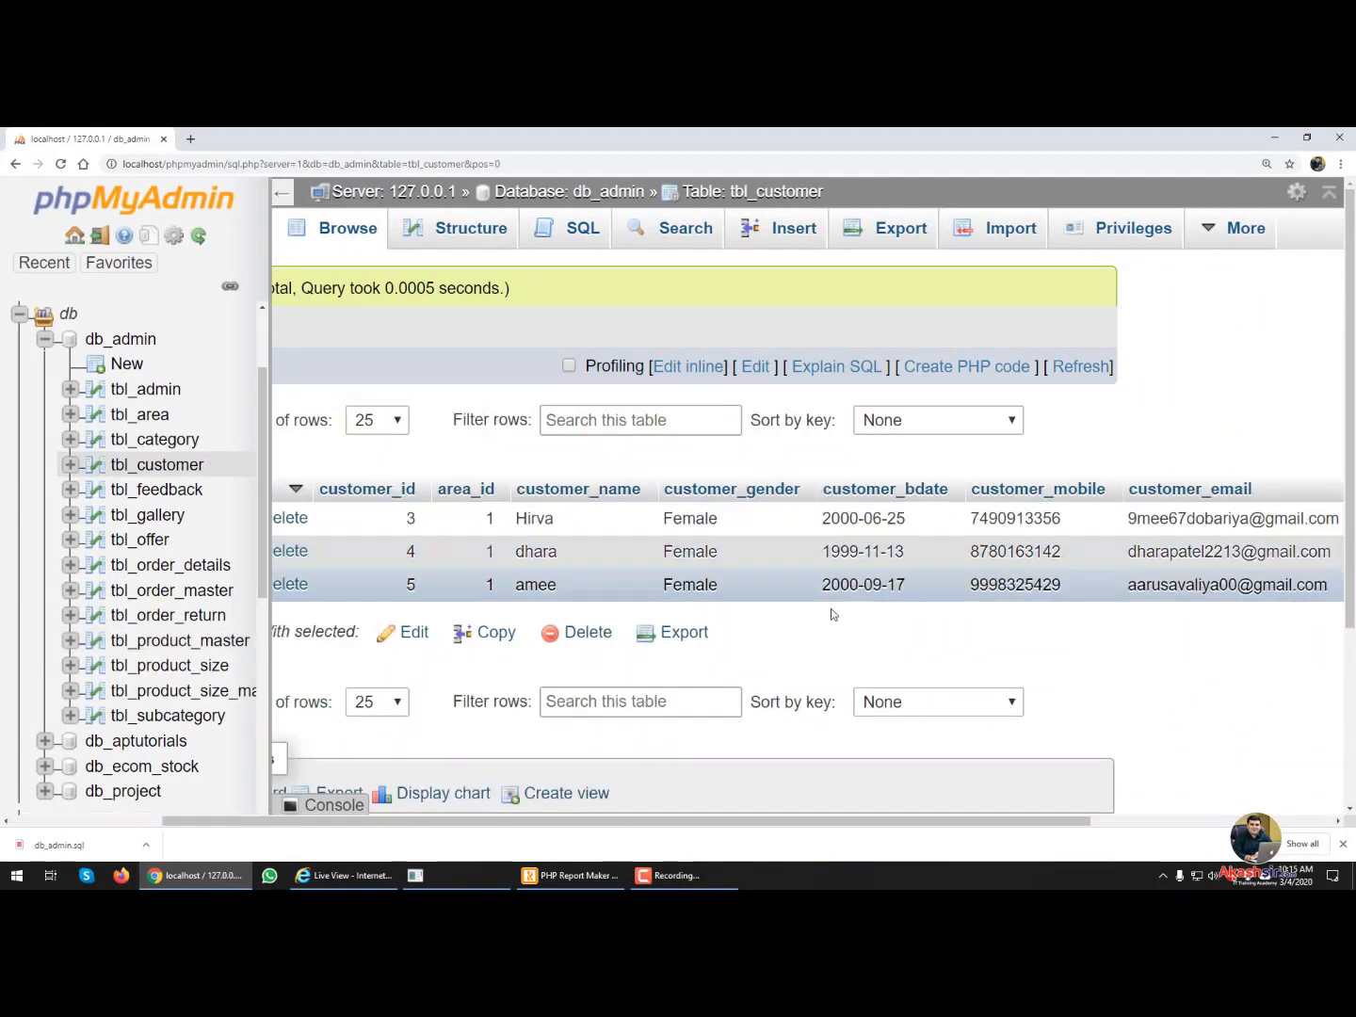
pyautogui.scroll(-1, 675, 631)
pyautogui.scroll(1, 673, 632)
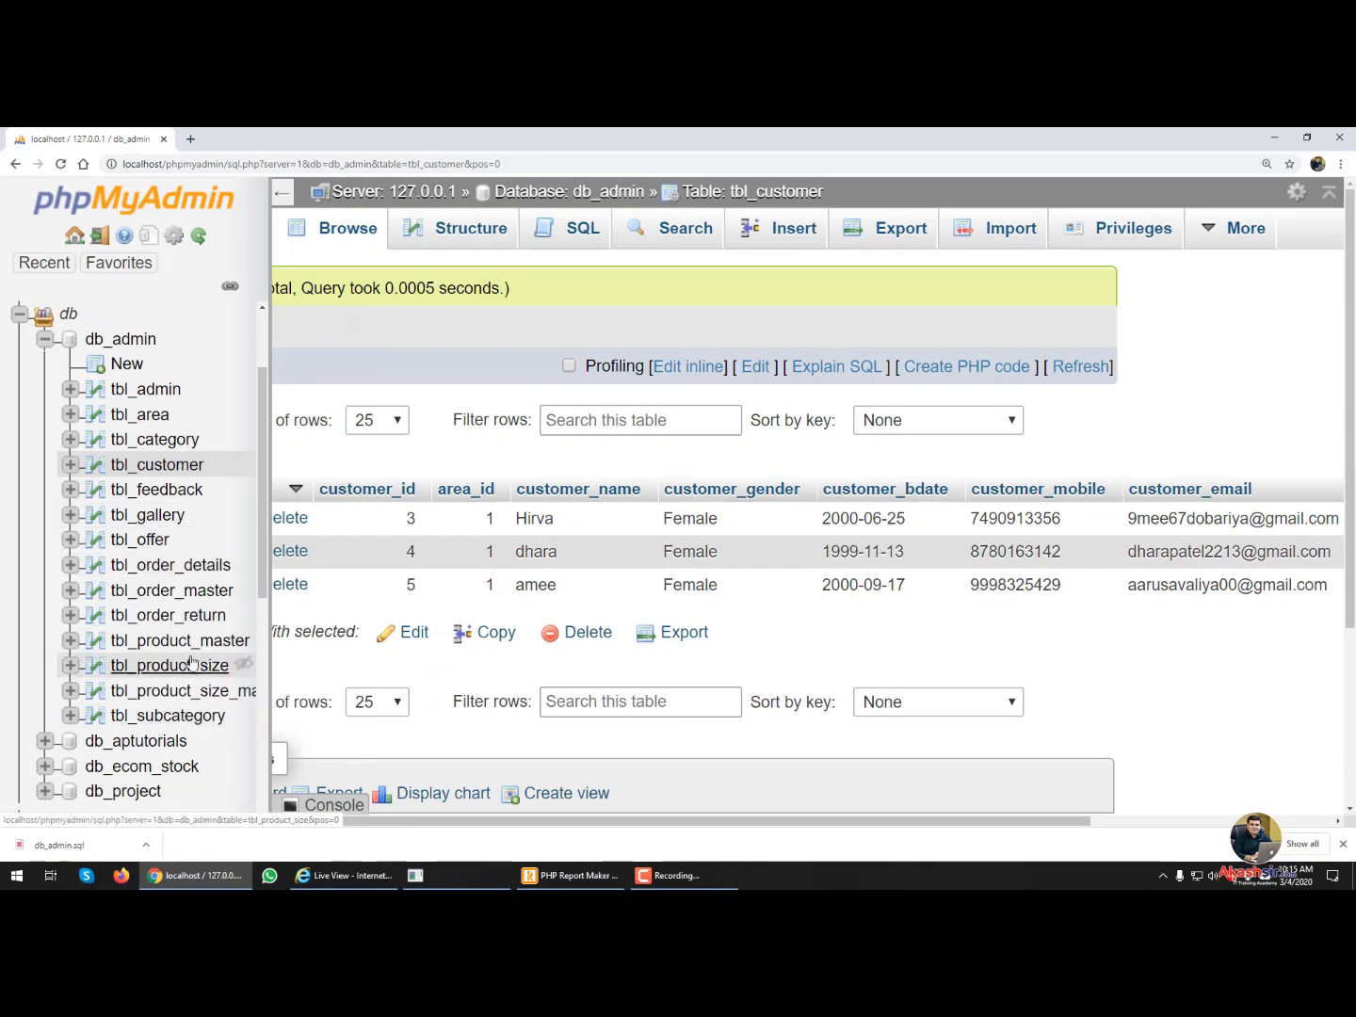
pyautogui.click(185, 719)
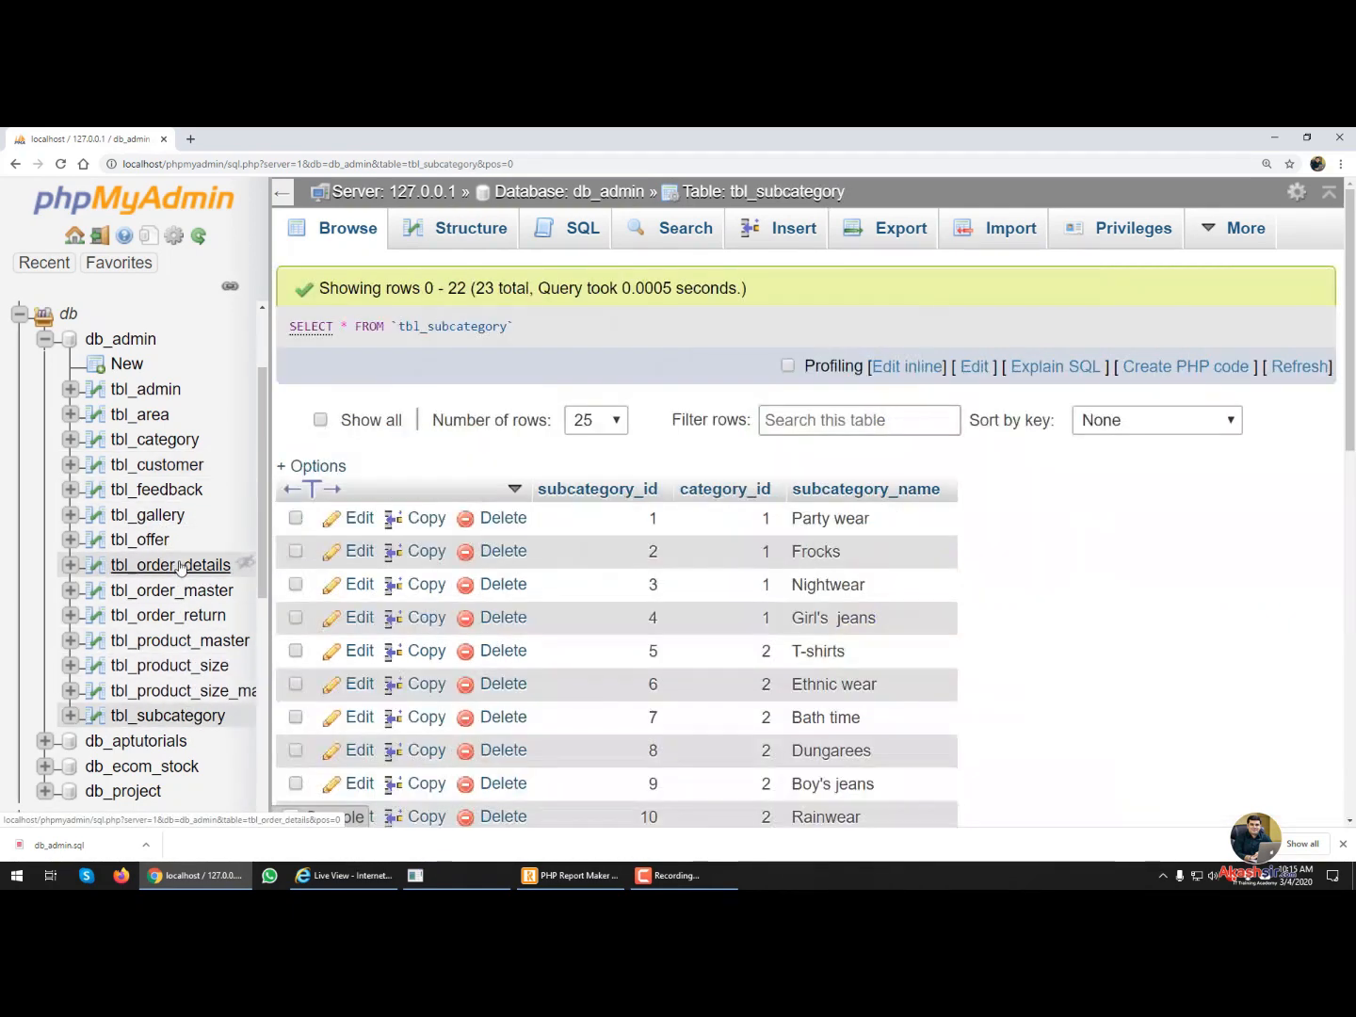
pyautogui.click(192, 593)
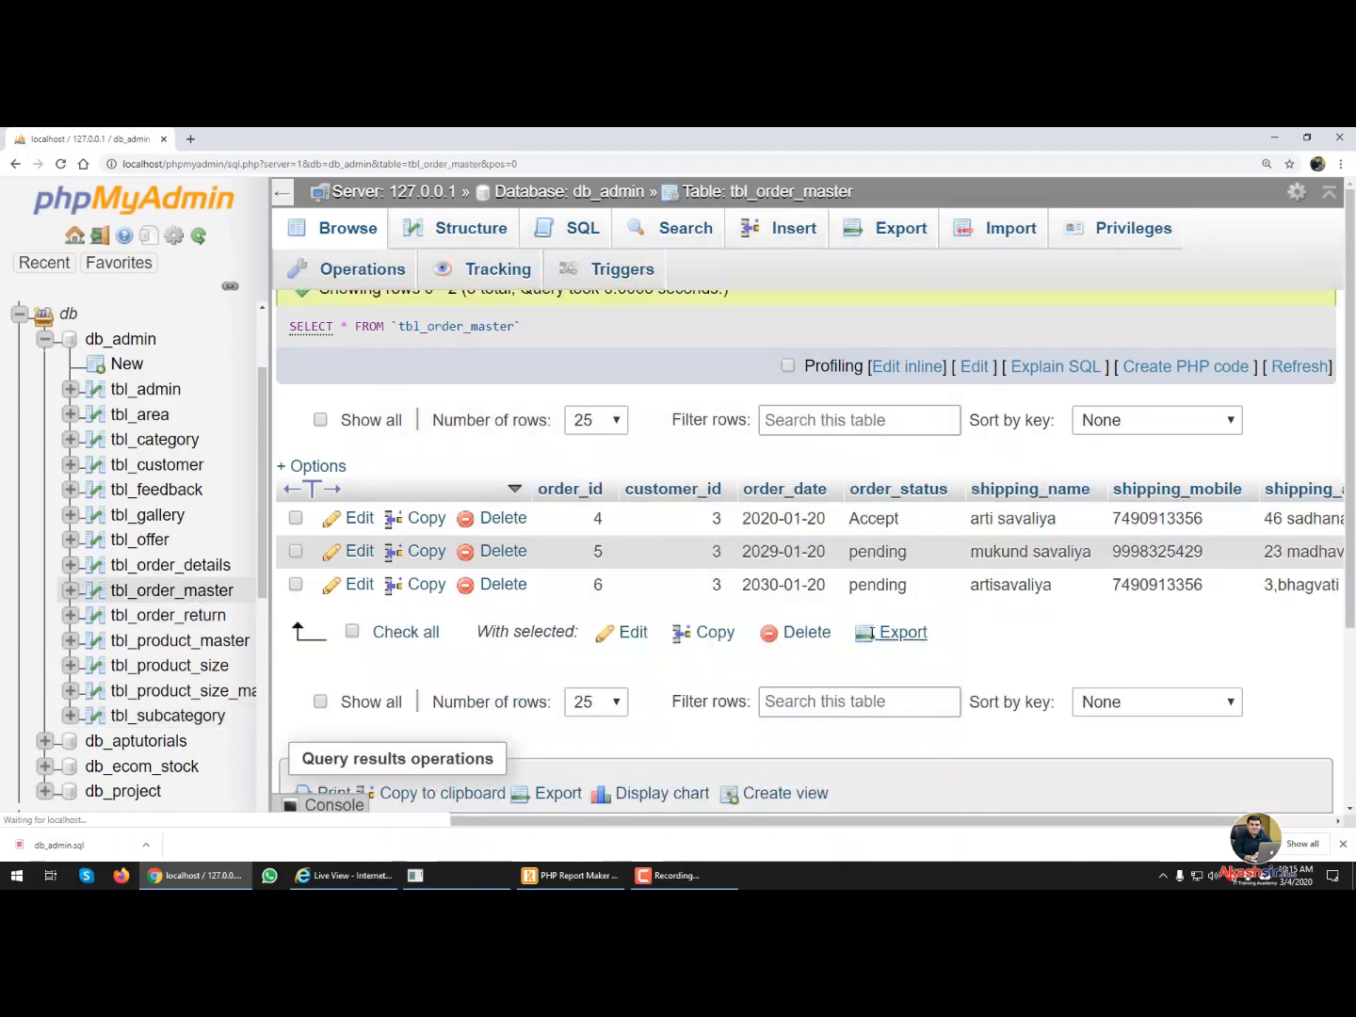
# - Switch back to PHP Report Maker and start a new view named productprice, with tbl_product_master added to its diagram
pyautogui.click(641, 877)
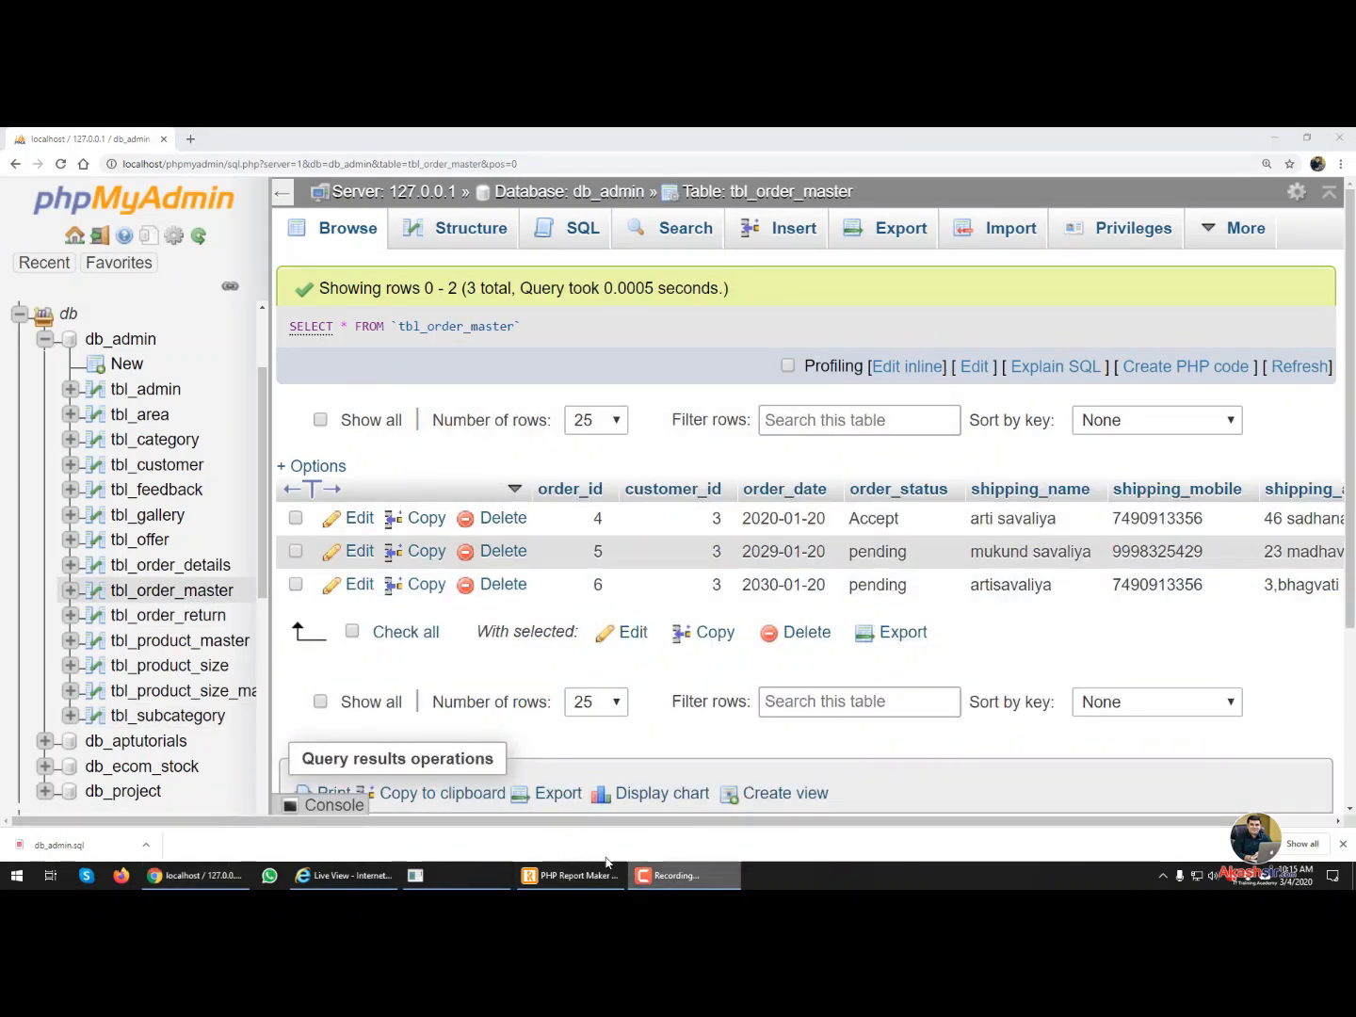
pyautogui.click(570, 876)
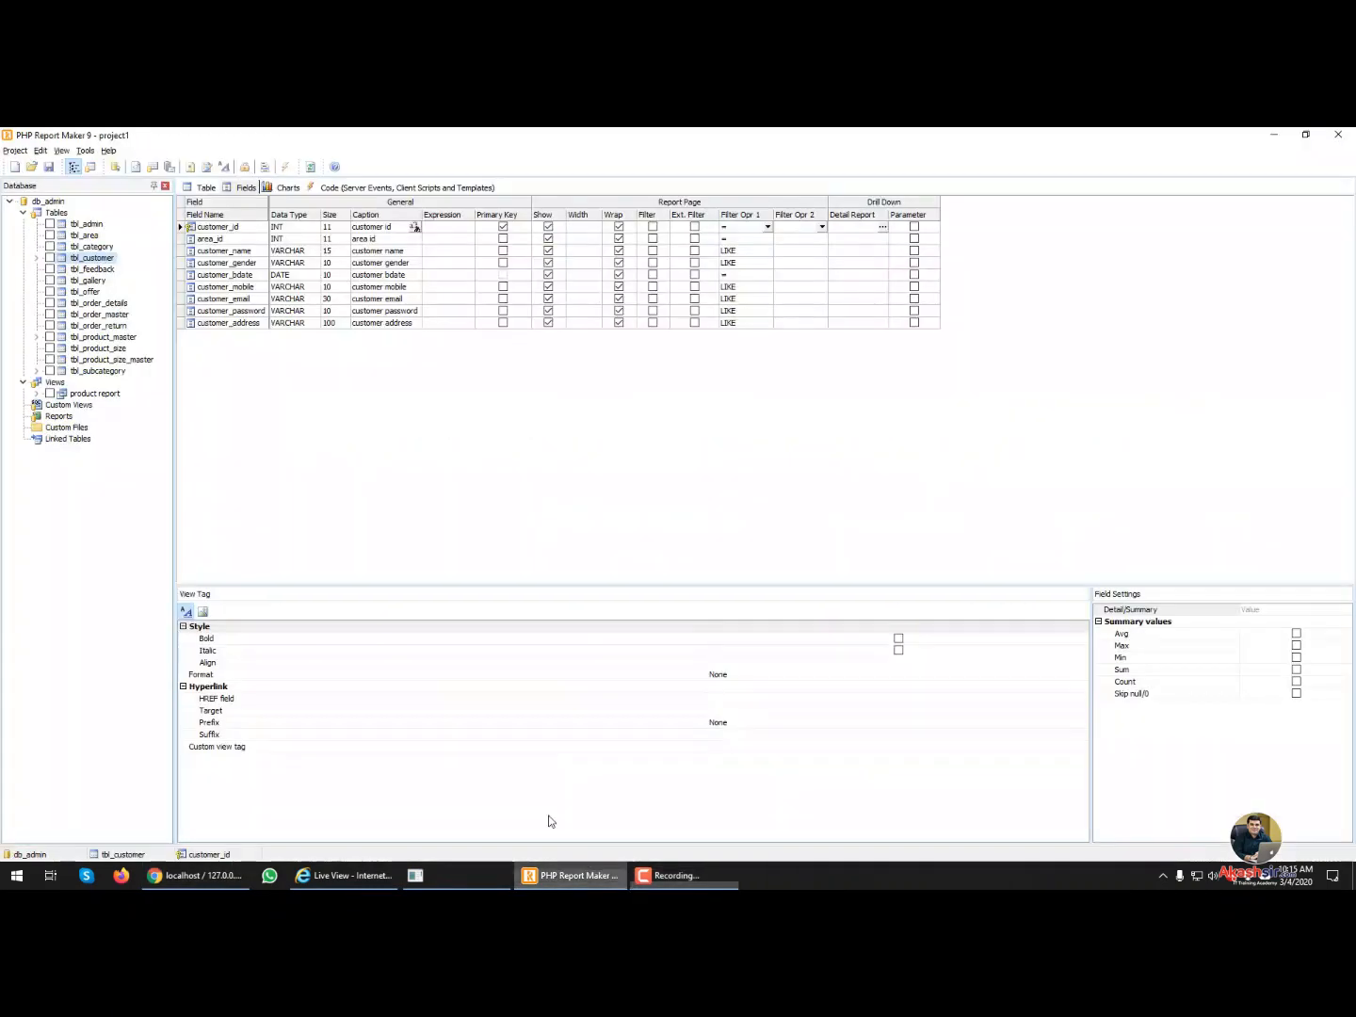
pyautogui.rightClick(103, 336)
pyautogui.click(131, 446)
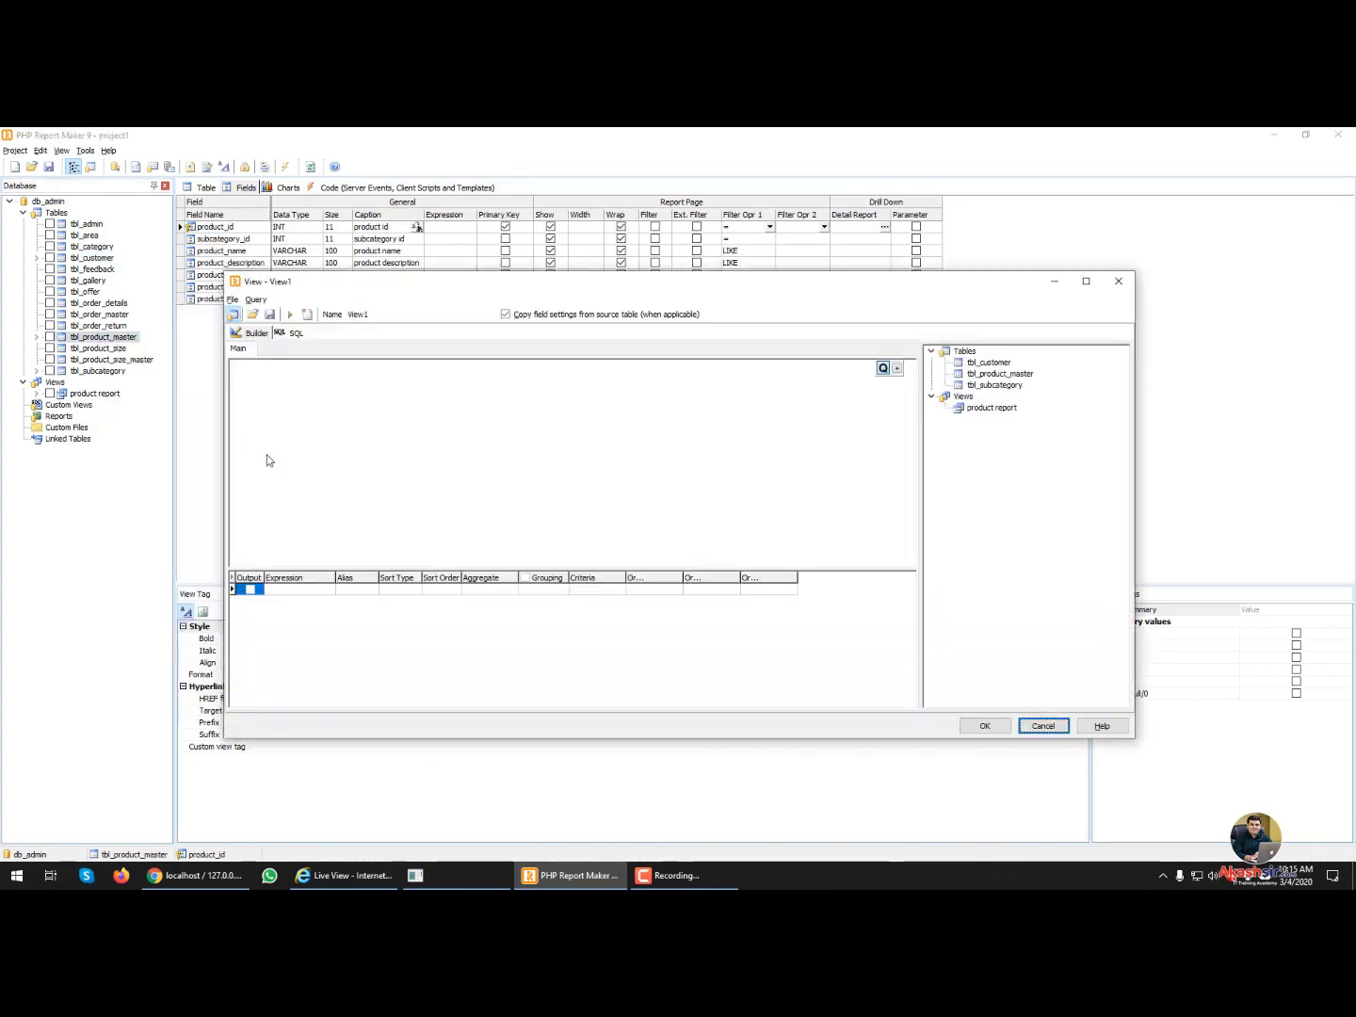
pyautogui.doubleClick(375, 316)
pyautogui.write('Pr')
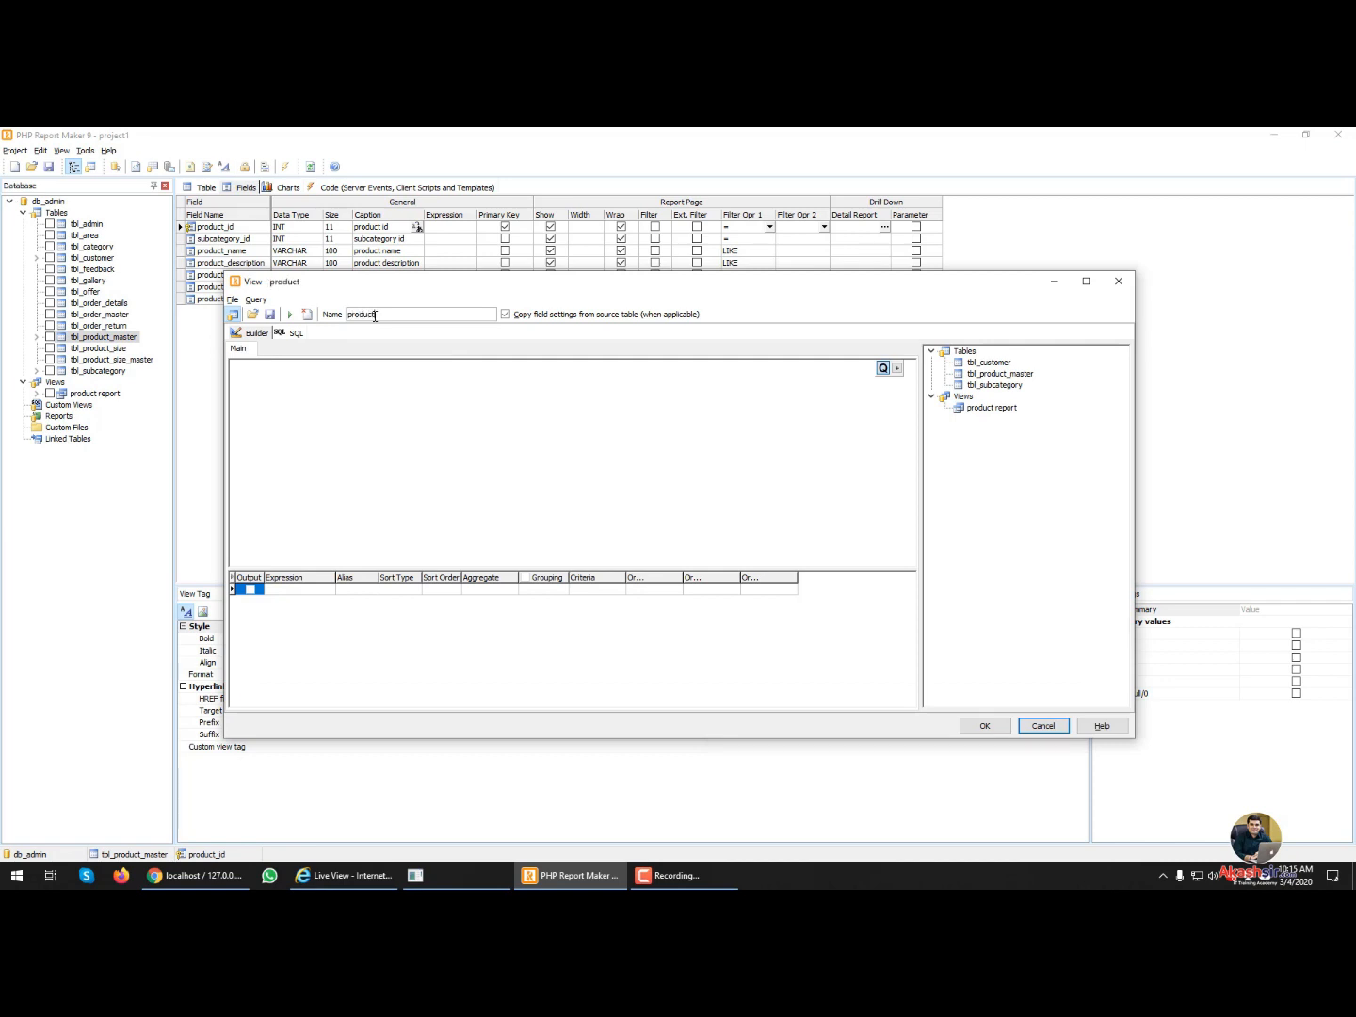
pyautogui.click(987, 385)
pyautogui.moveTo(997, 374); pyautogui.dragTo(313, 390)
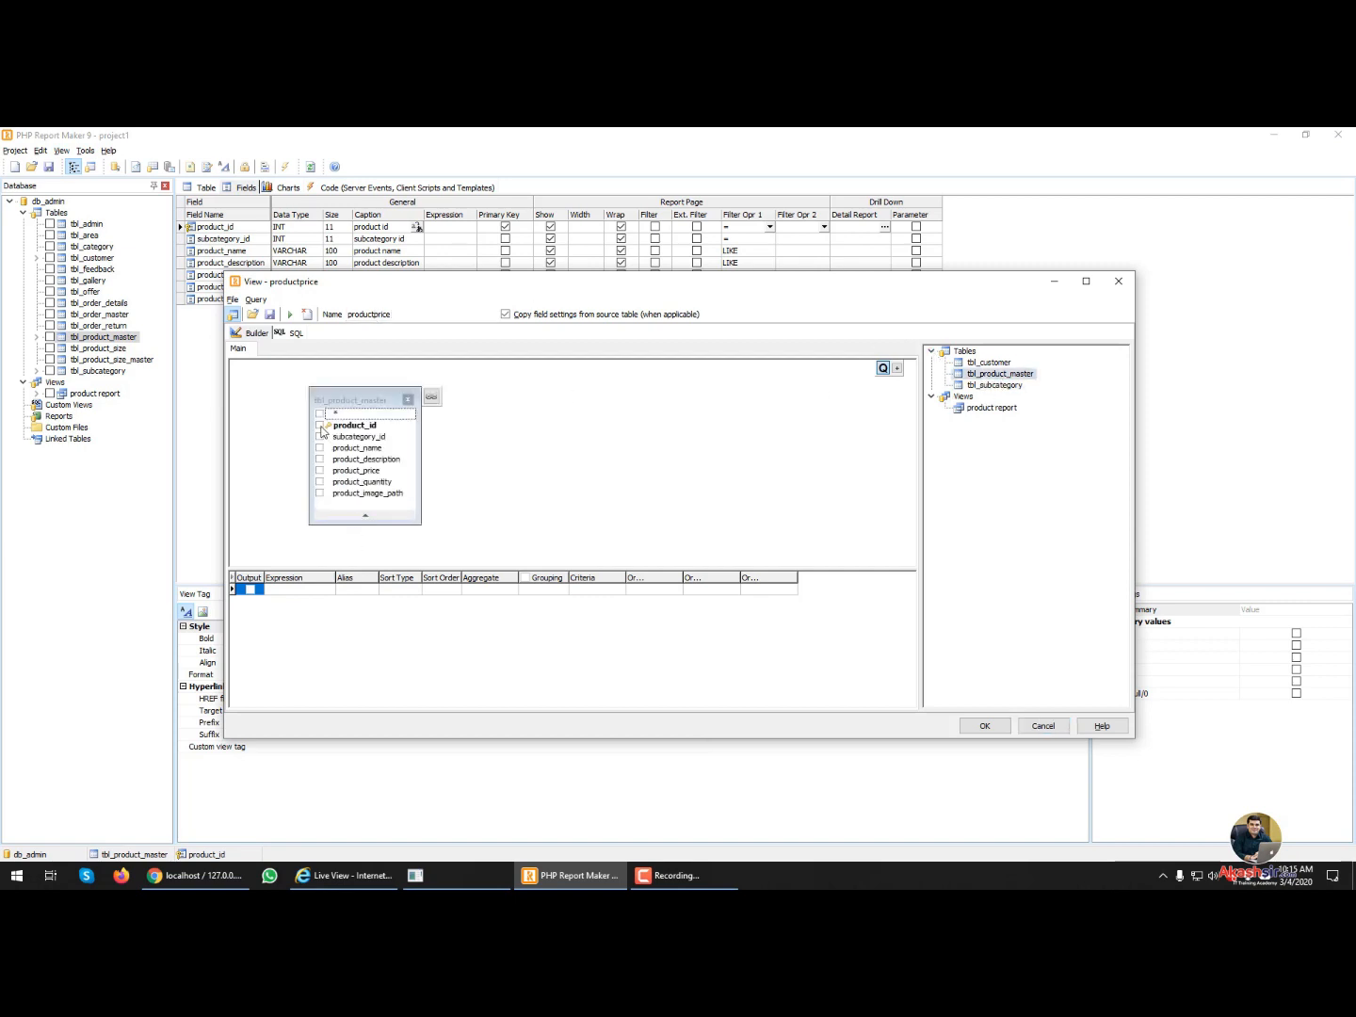
# - Output product_id, product_name, product_description, product_price and product_quantity from tbl_product_master in the productprice view
pyautogui.click(319, 425)
pyautogui.click(319, 446)
pyautogui.click(318, 459)
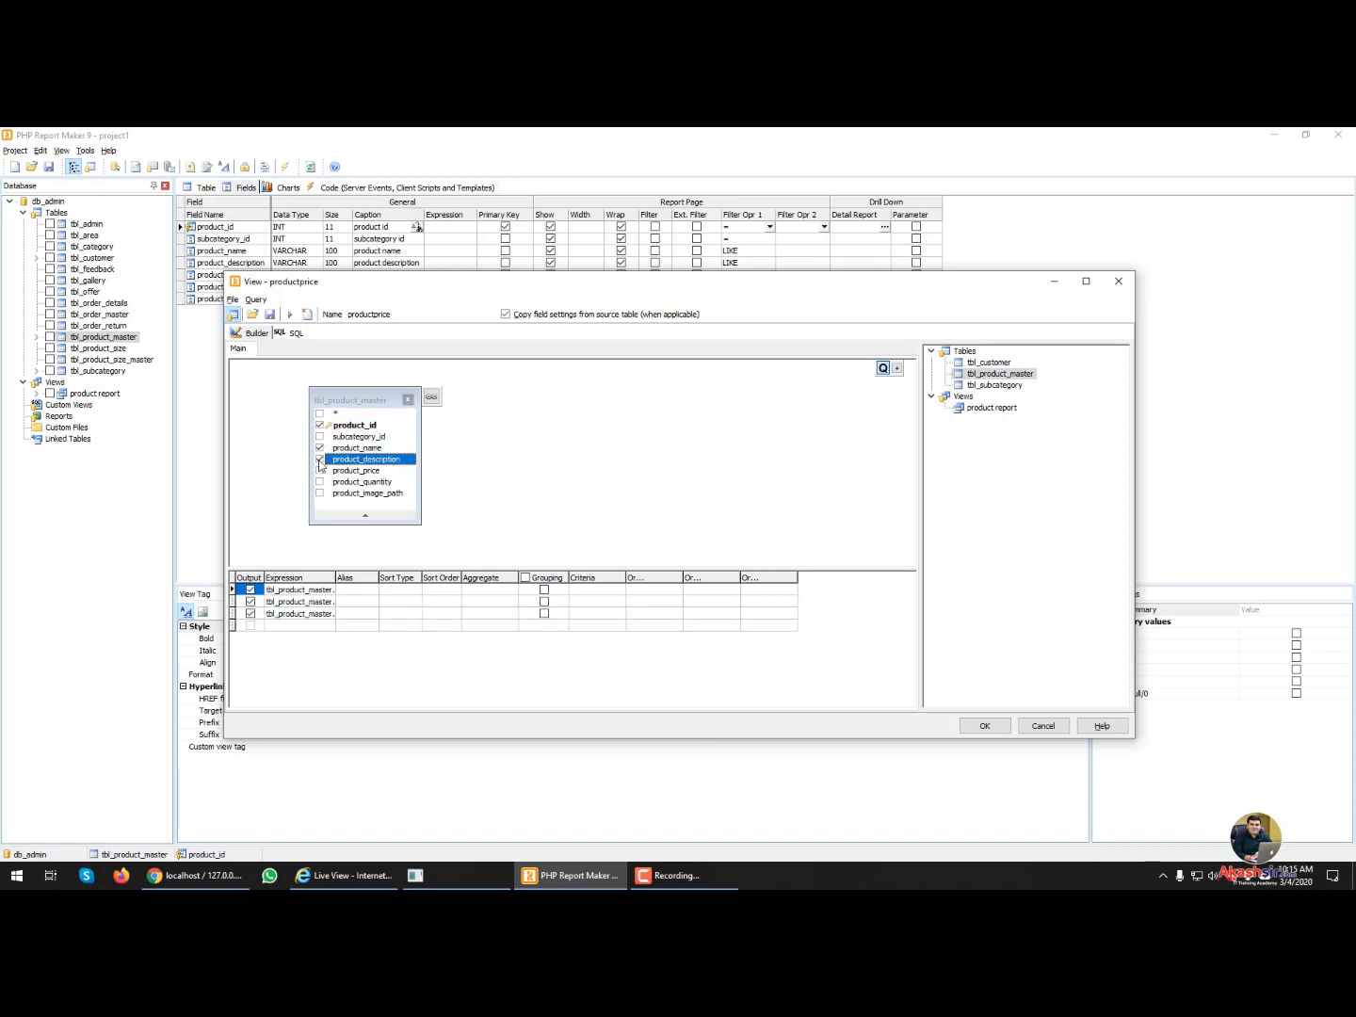
pyautogui.click(319, 470)
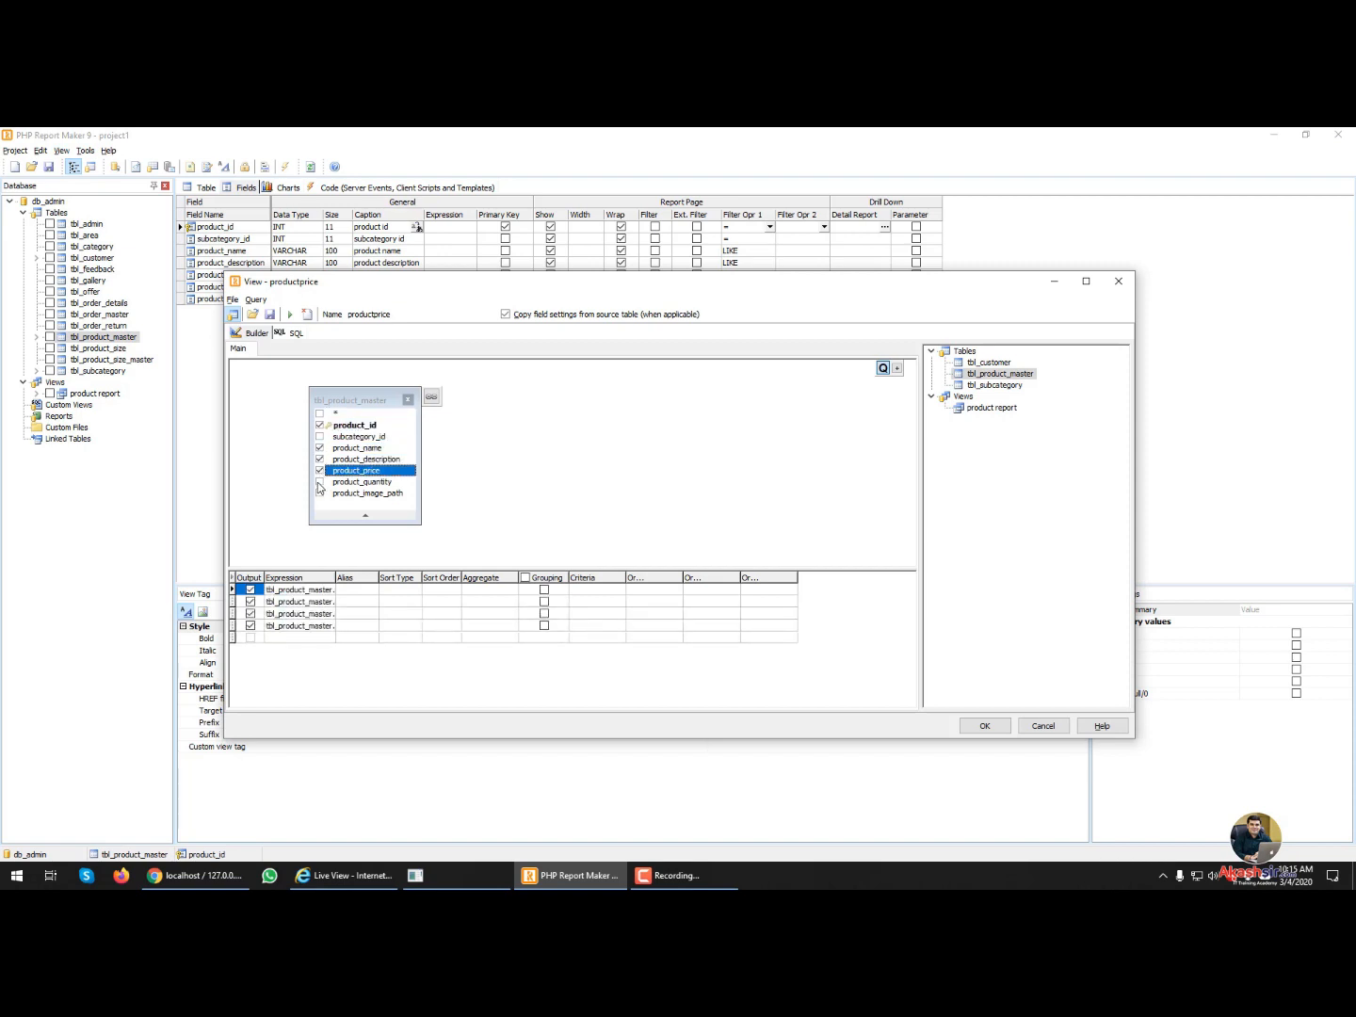
pyautogui.click(319, 483)
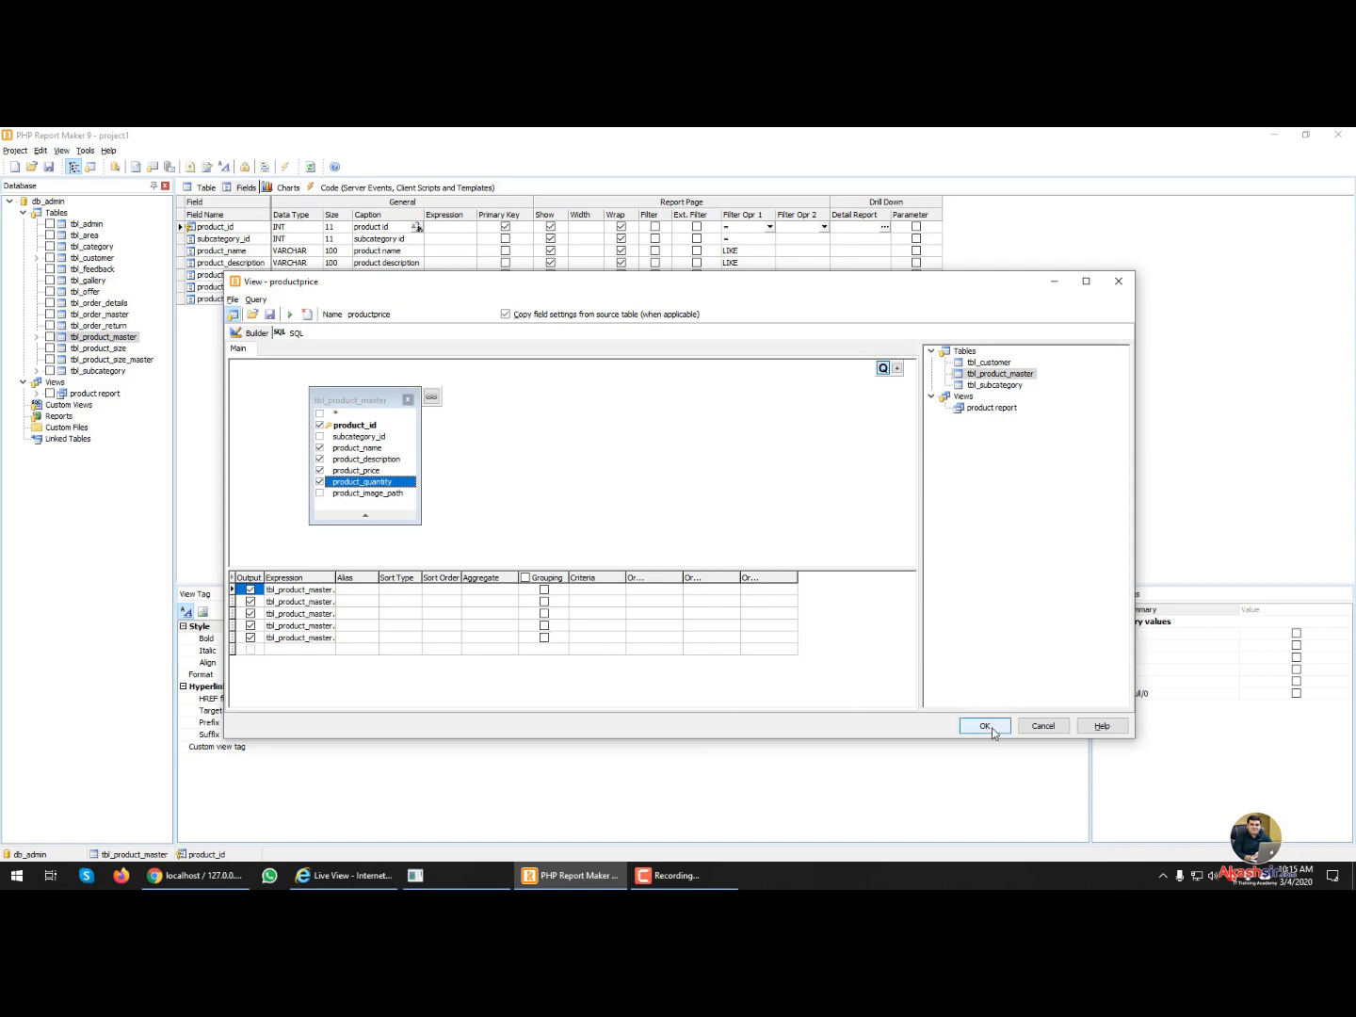
# - Review the generated SQL and run the query to preview its rows, and create the productprice view
pyautogui.click(297, 334)
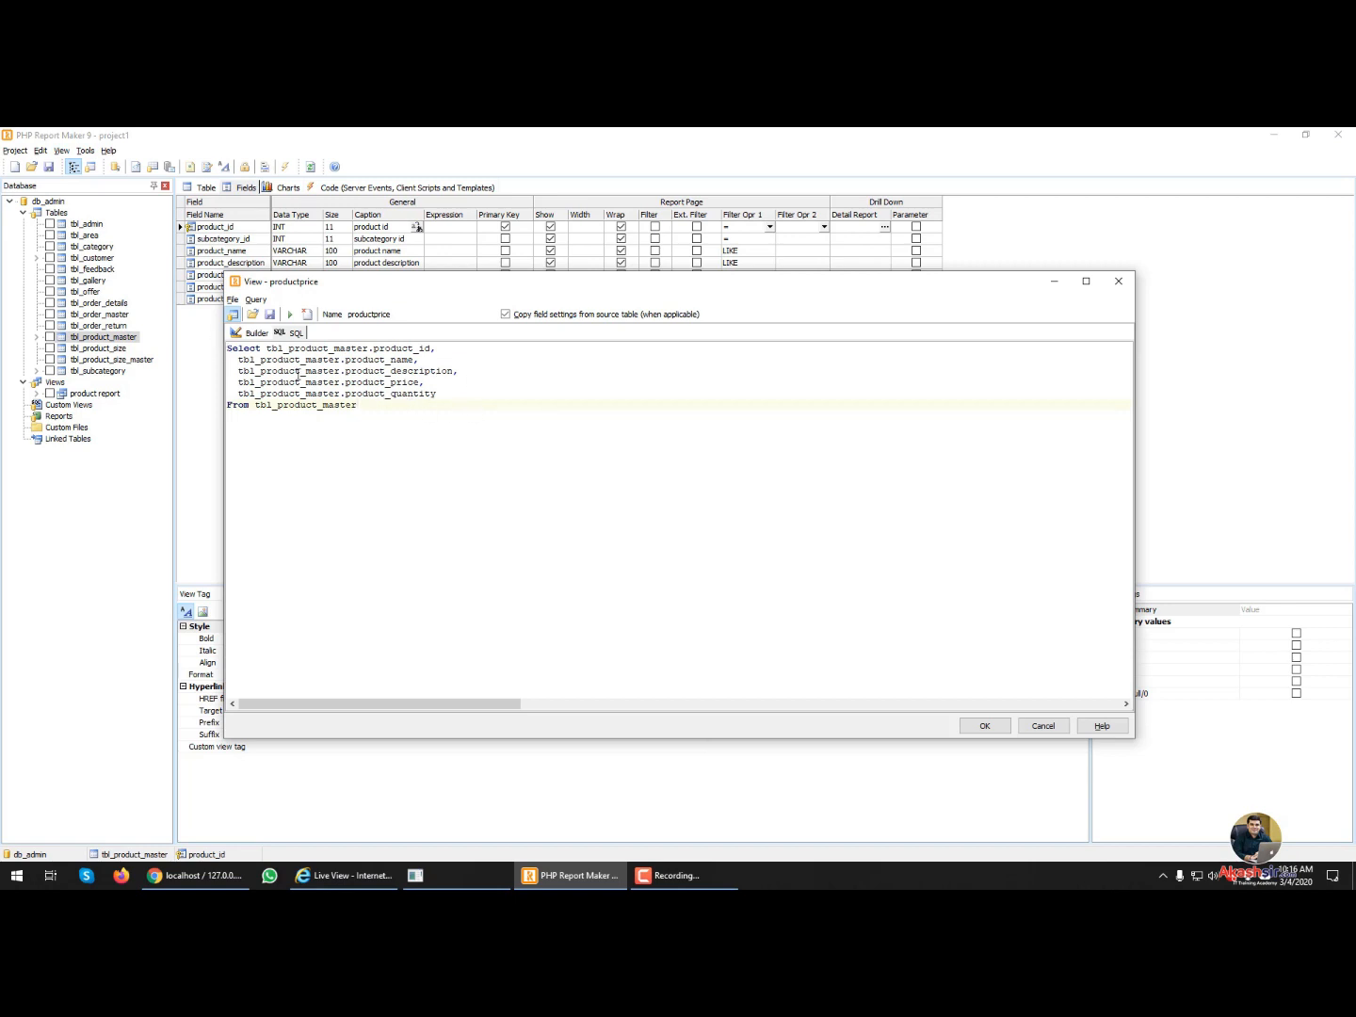
pyautogui.click(239, 335)
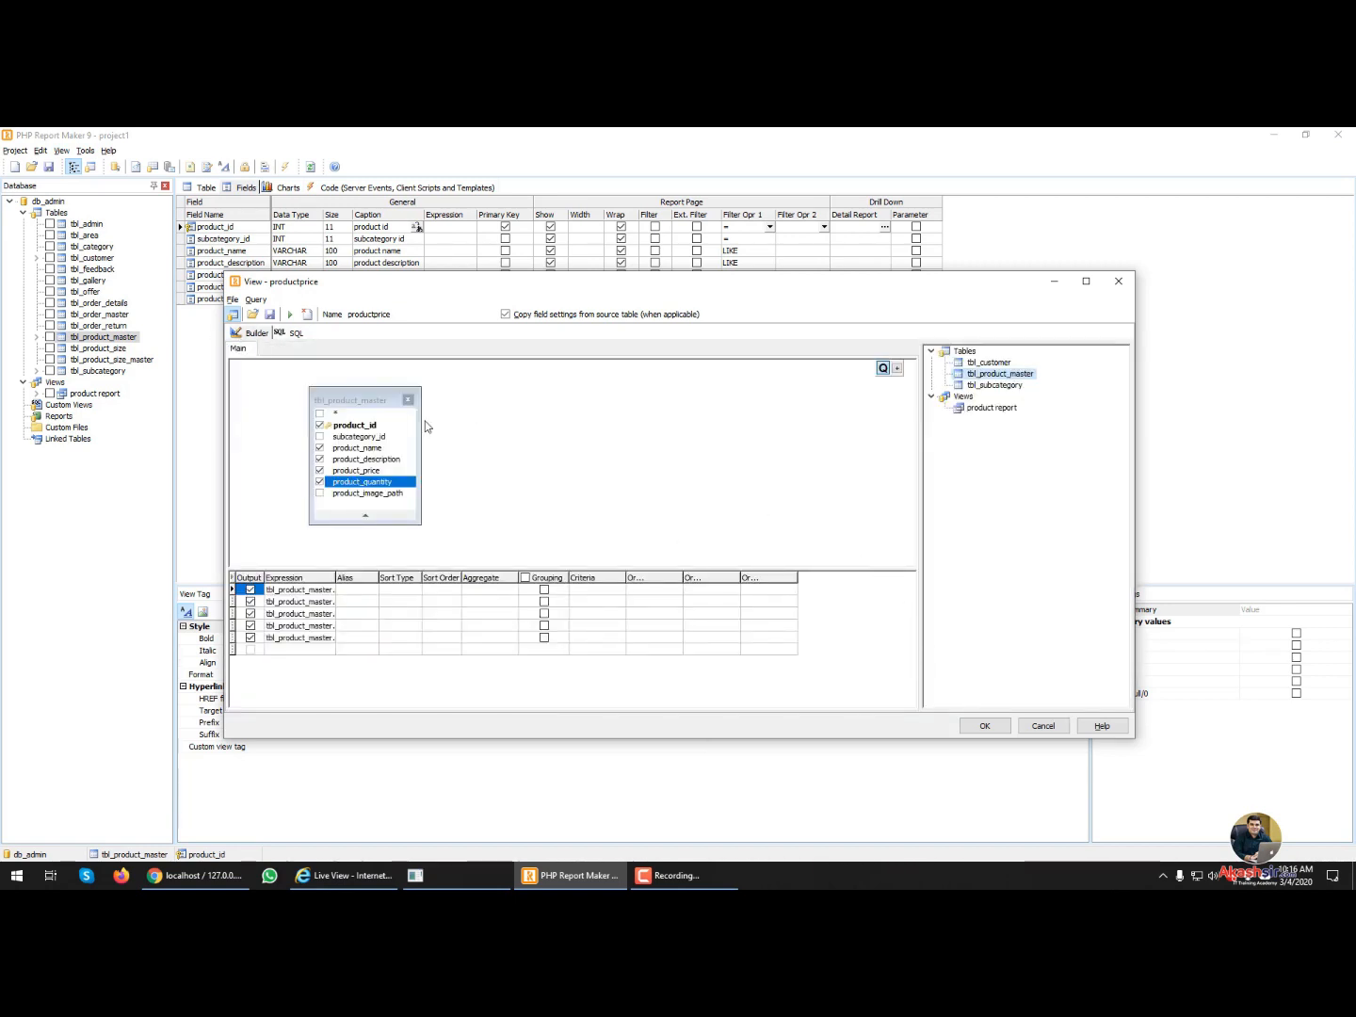
pyautogui.click(290, 315)
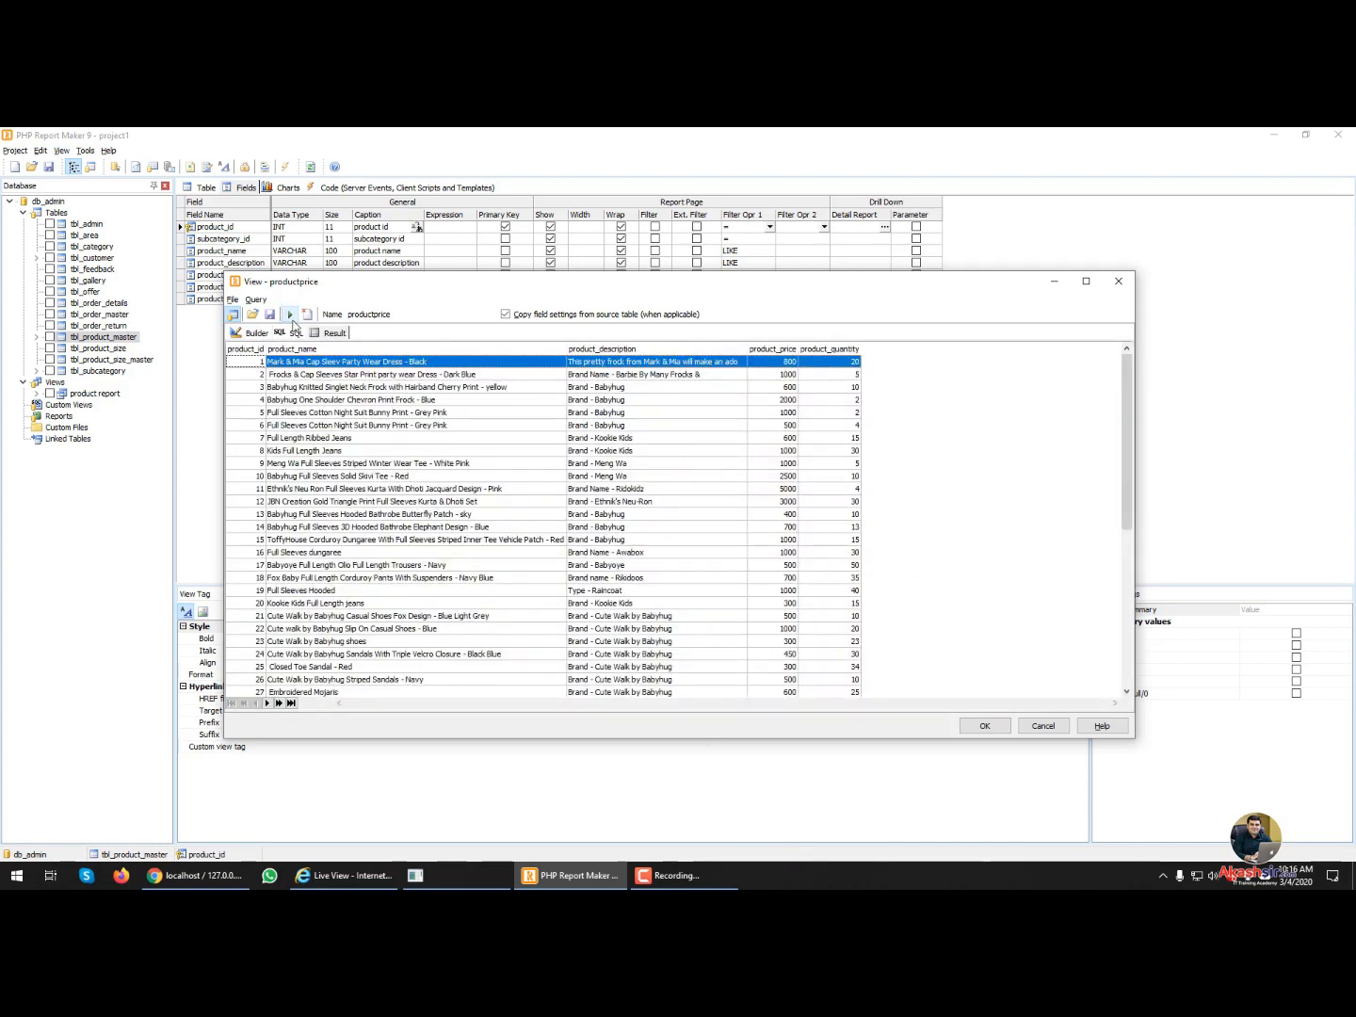
pyautogui.scroll(-5, 765, 438)
pyautogui.scroll(5, 755, 498)
pyautogui.click(249, 334)
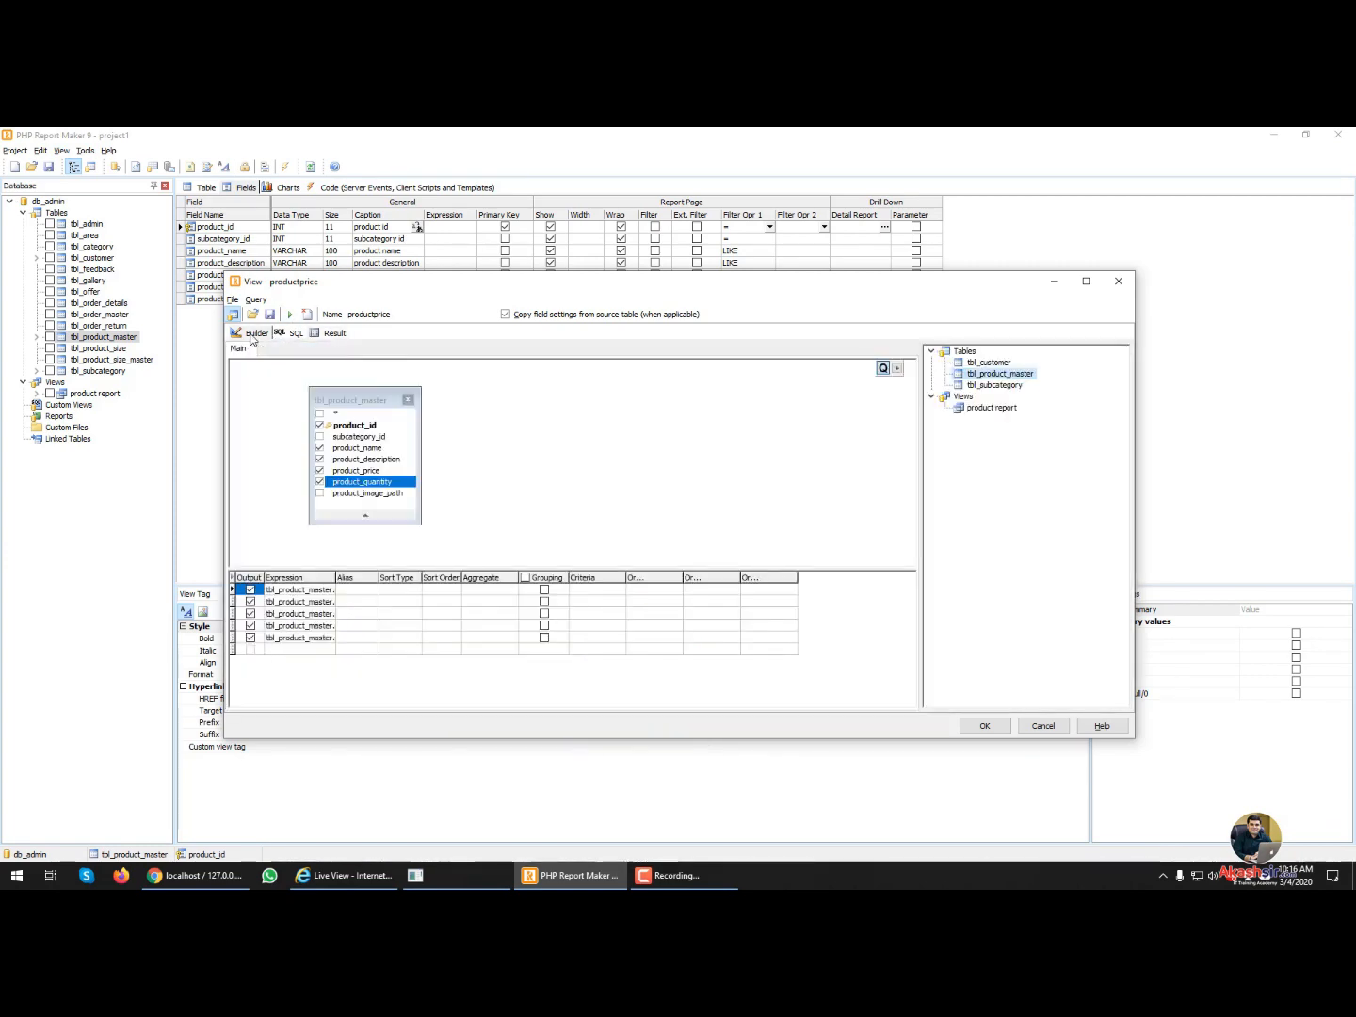
pyautogui.click(986, 726)
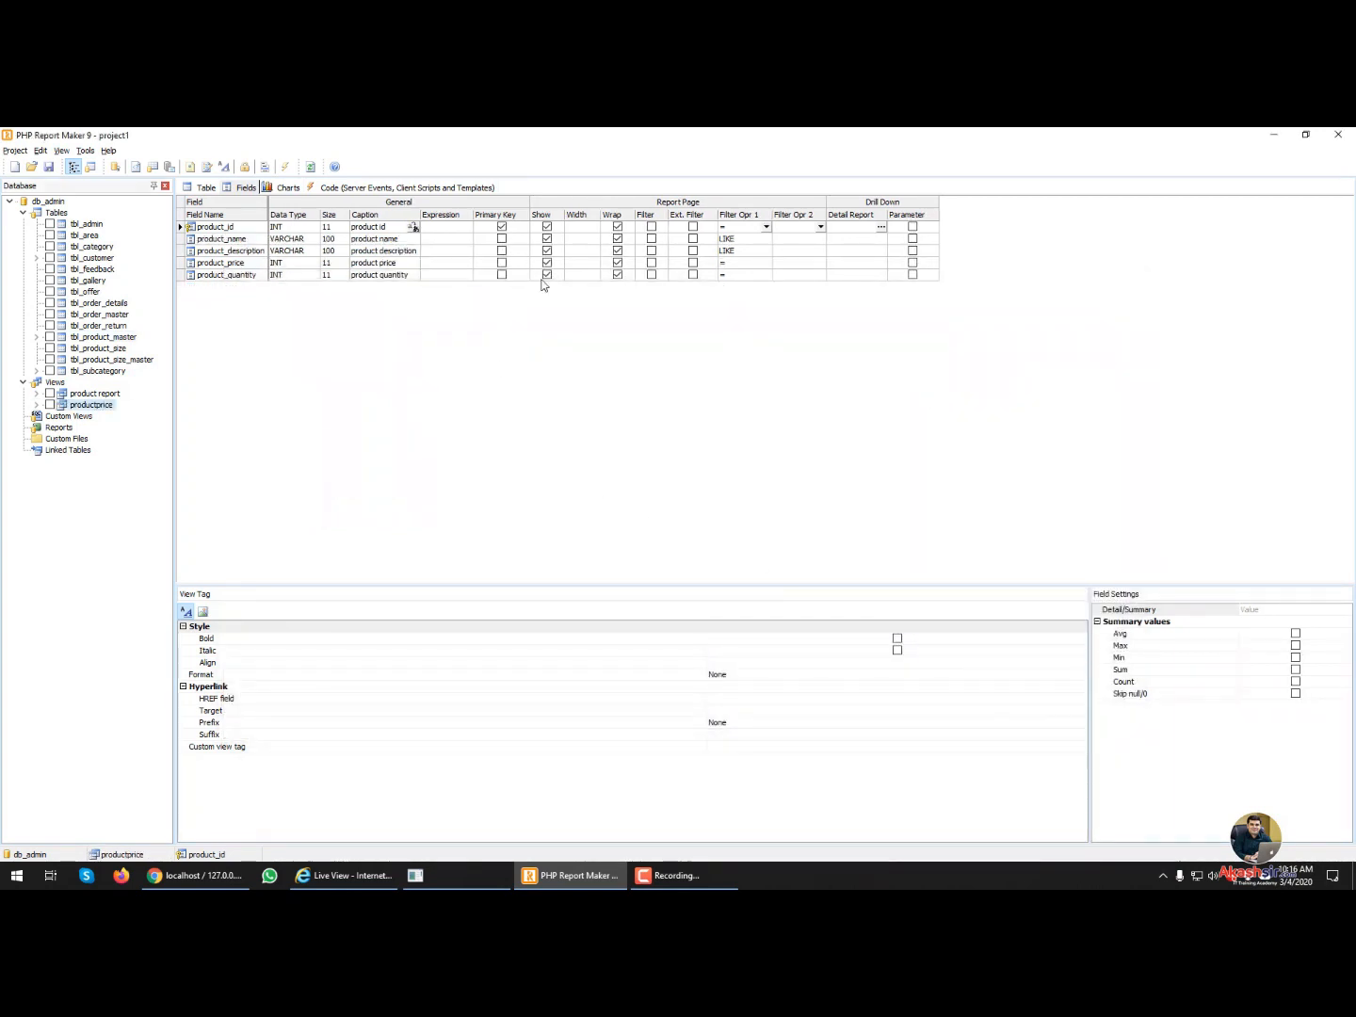
# - Enable the filter and extended filter for product_price, with > as the first filter operator and the Range filter option on
pyautogui.click(650, 263)
pyautogui.click(694, 263)
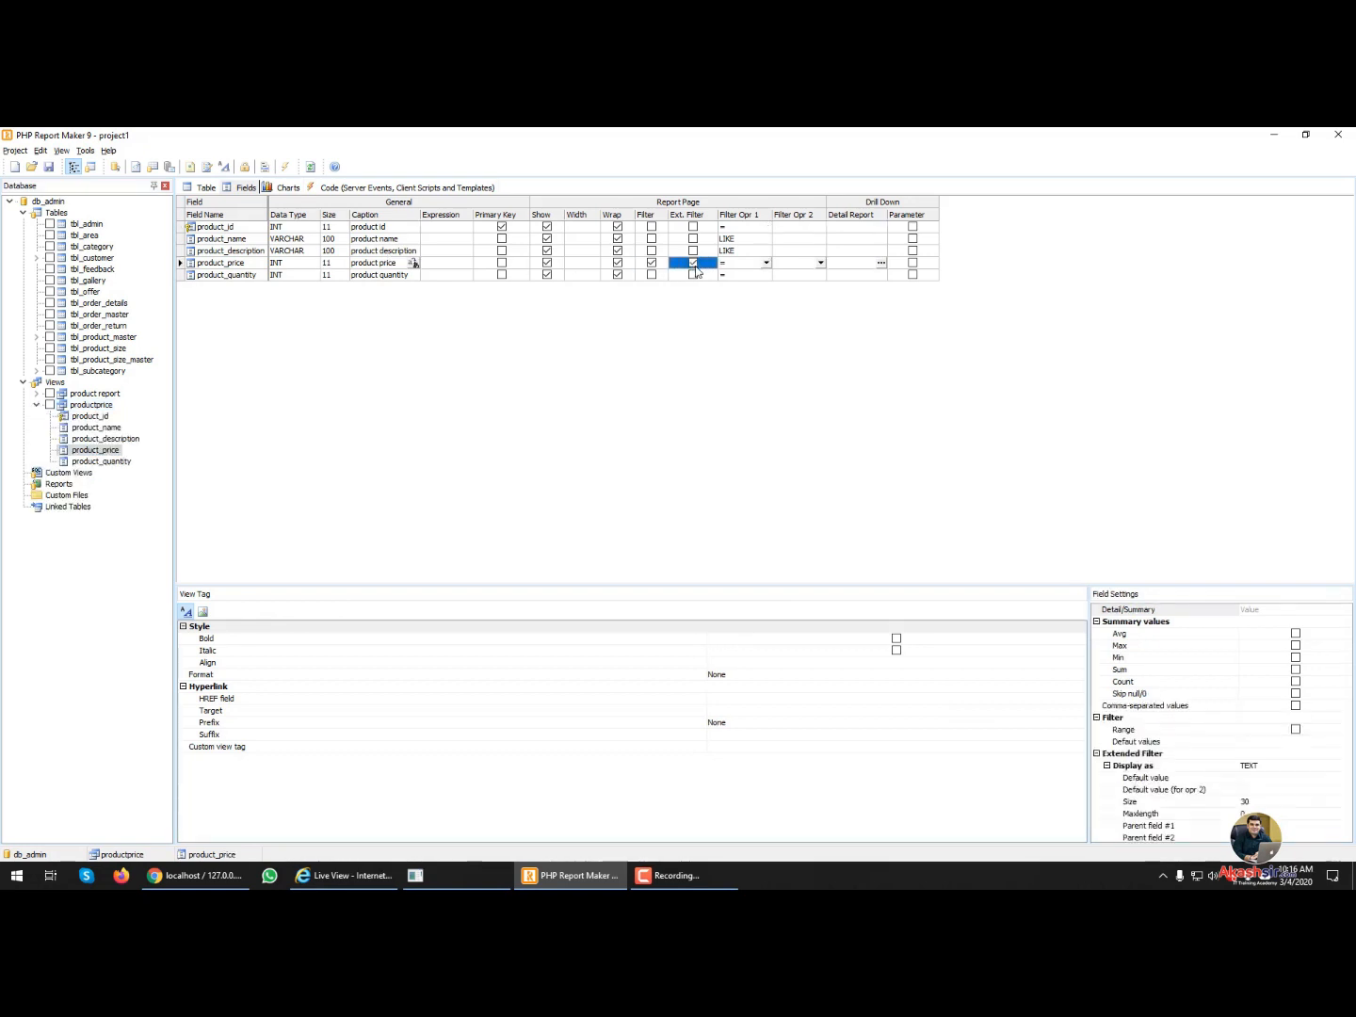
pyautogui.click(767, 264)
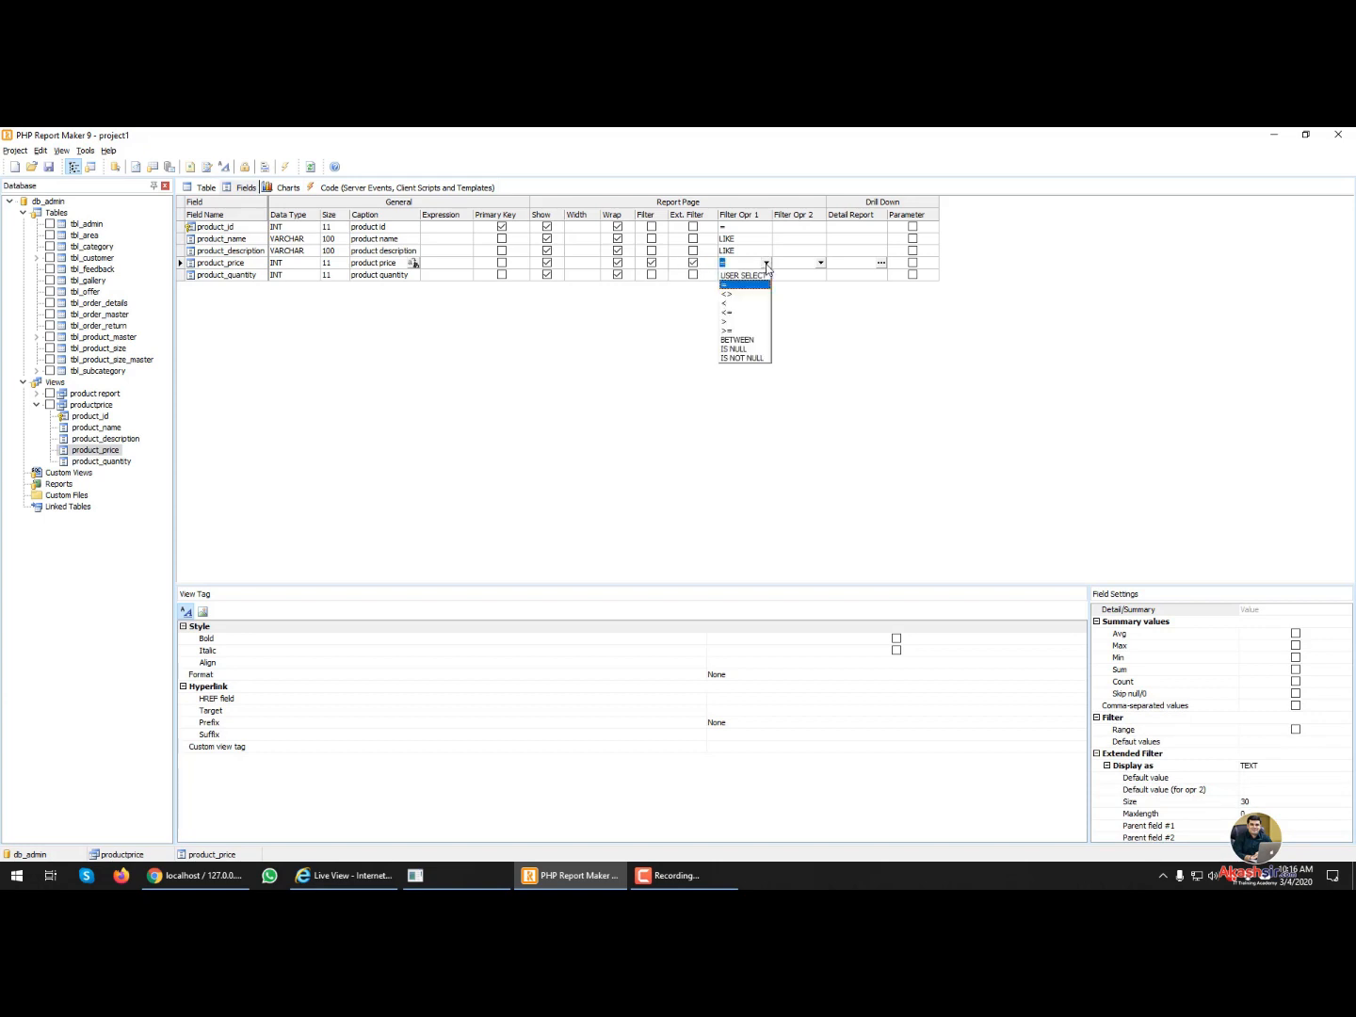
pyautogui.click(734, 323)
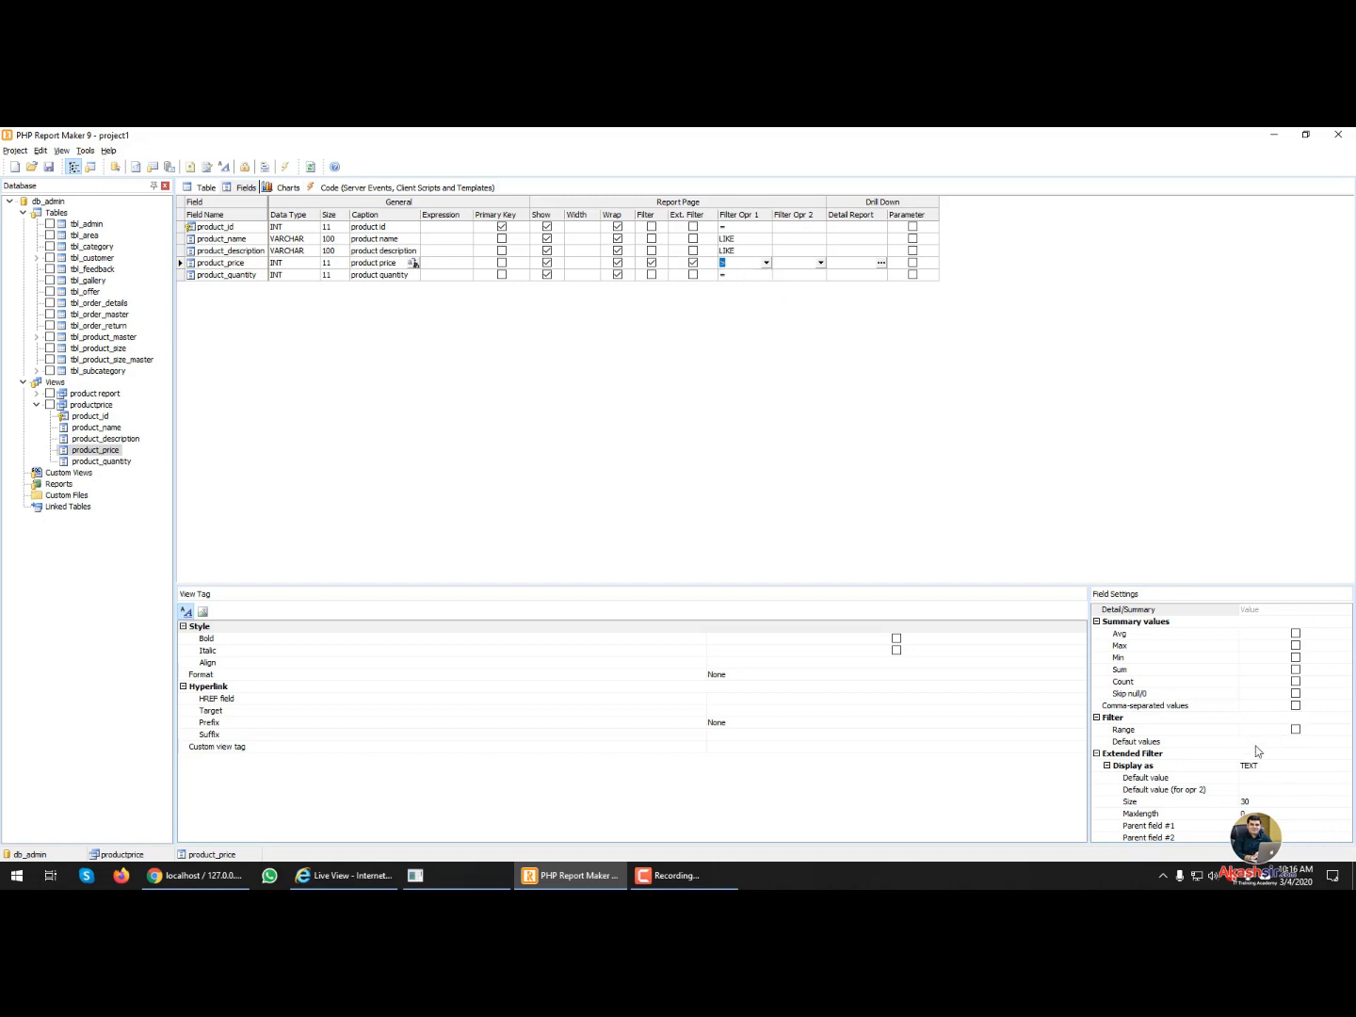
pyautogui.click(1296, 731)
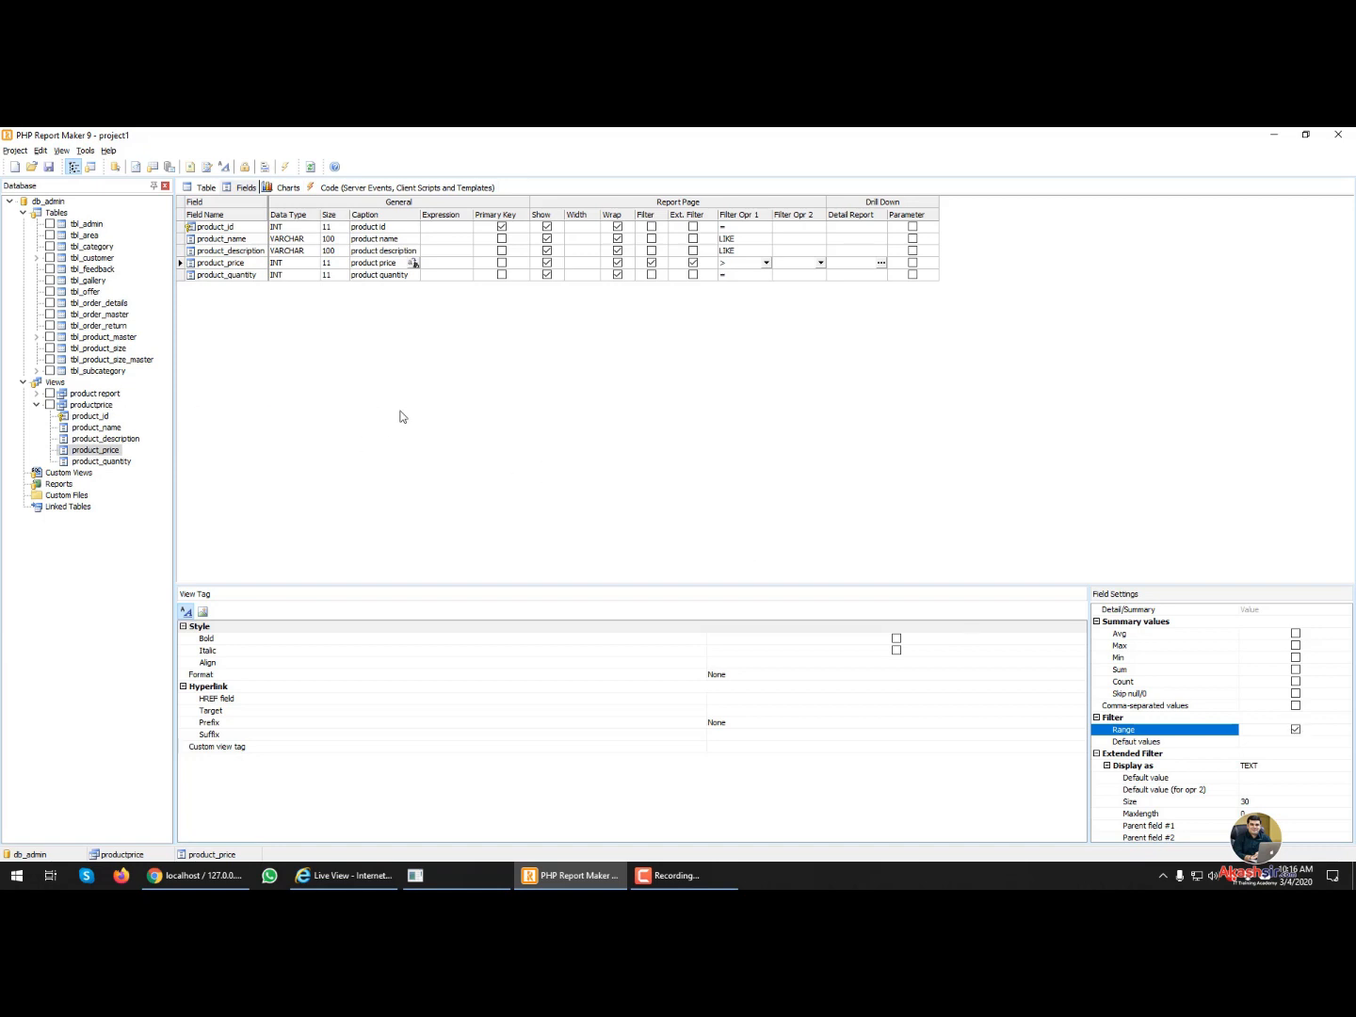
pyautogui.click(399, 381)
pyautogui.click(280, 189)
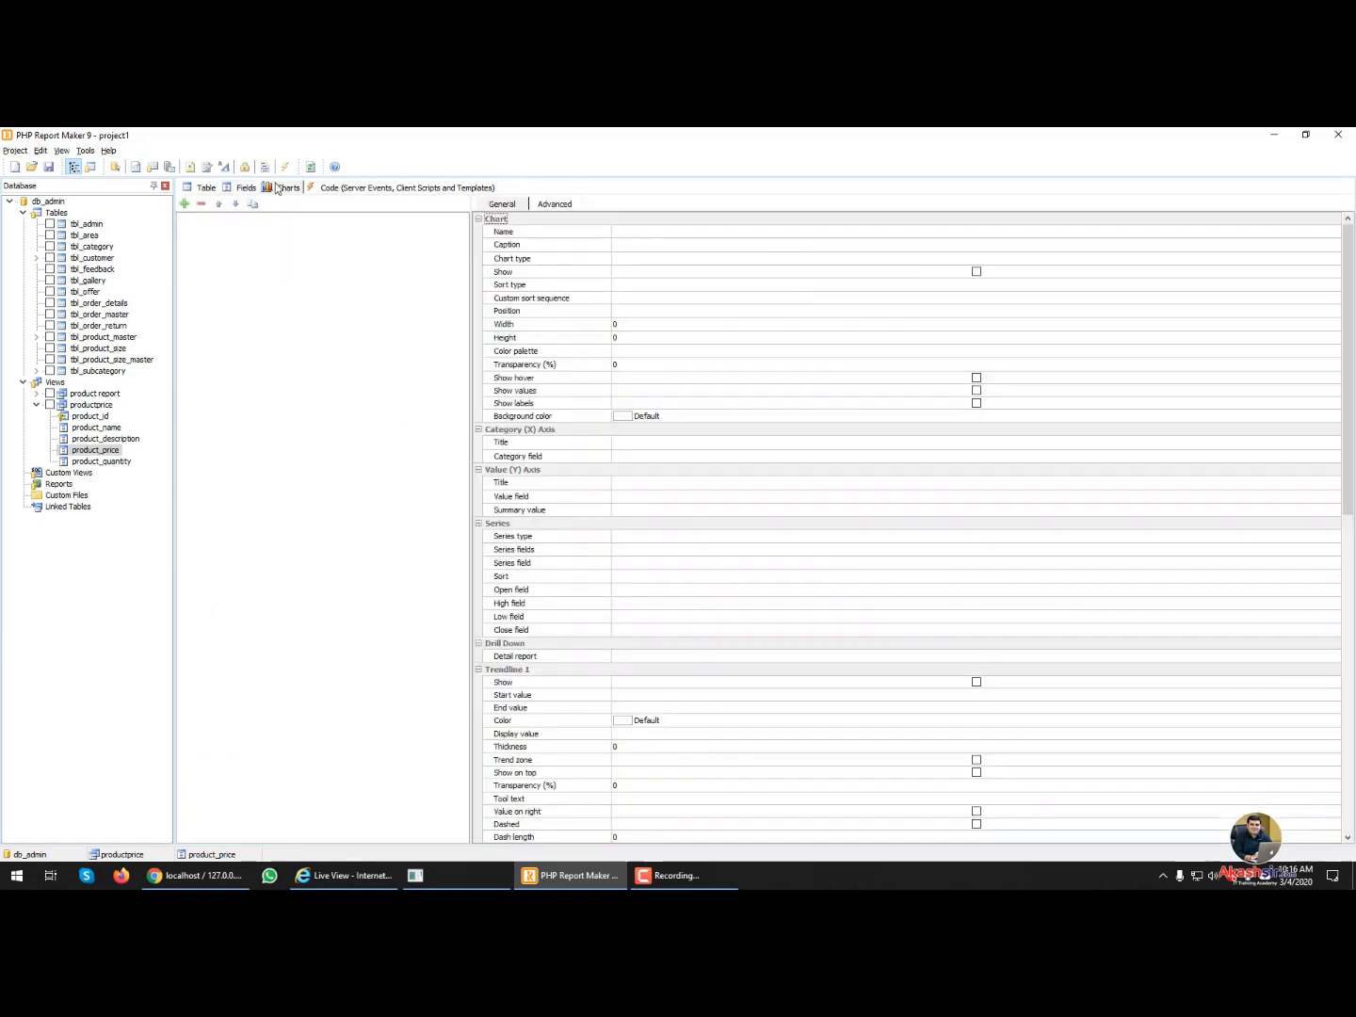
pyautogui.click(252, 190)
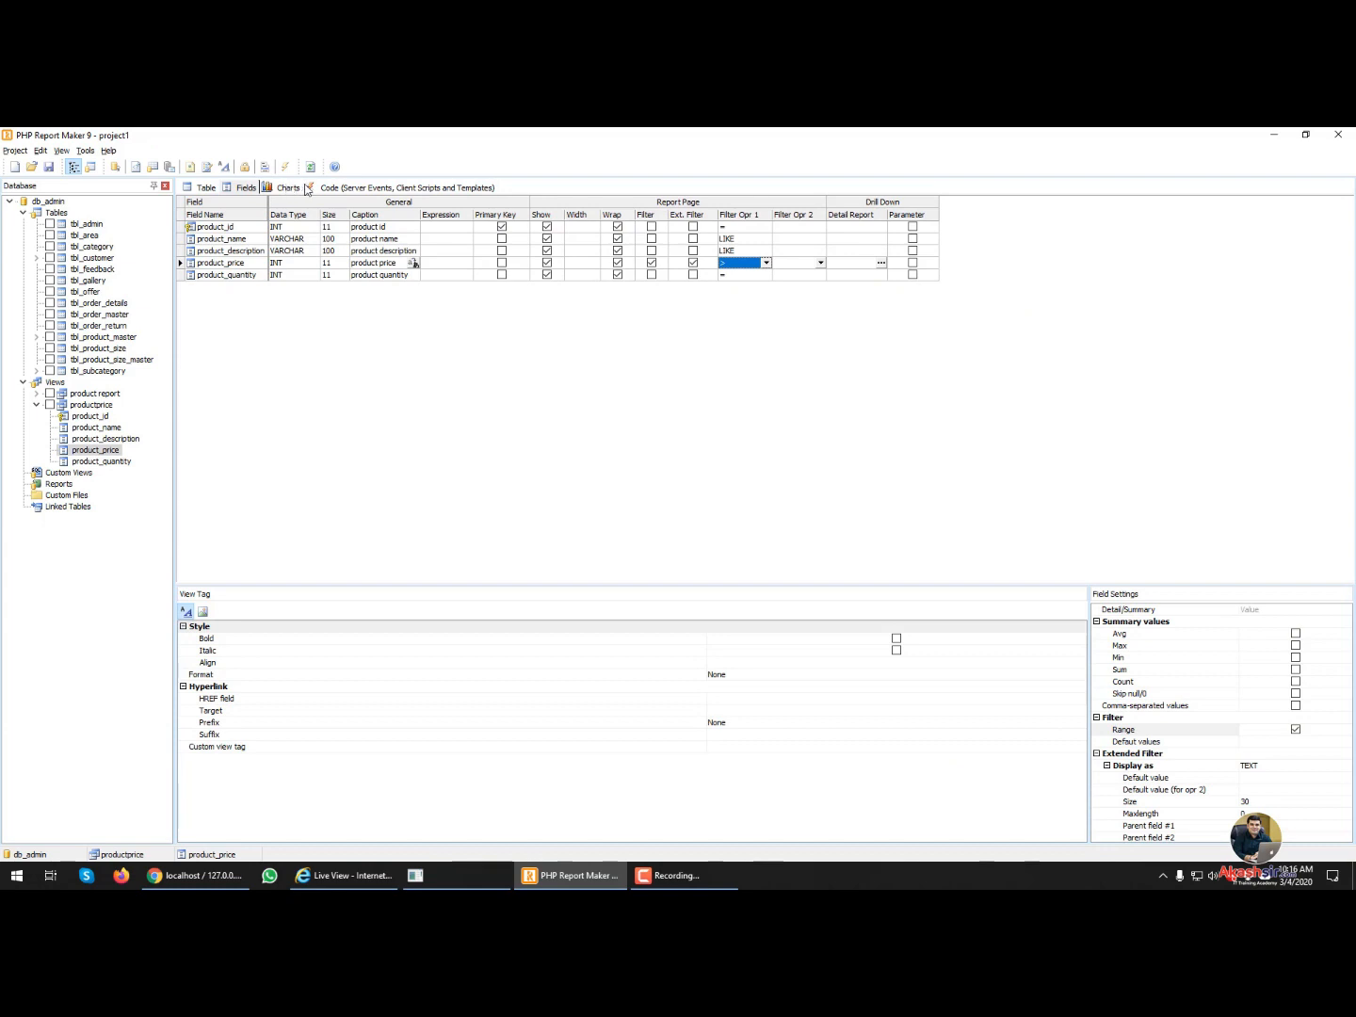
pyautogui.click(325, 187)
pyautogui.click(202, 188)
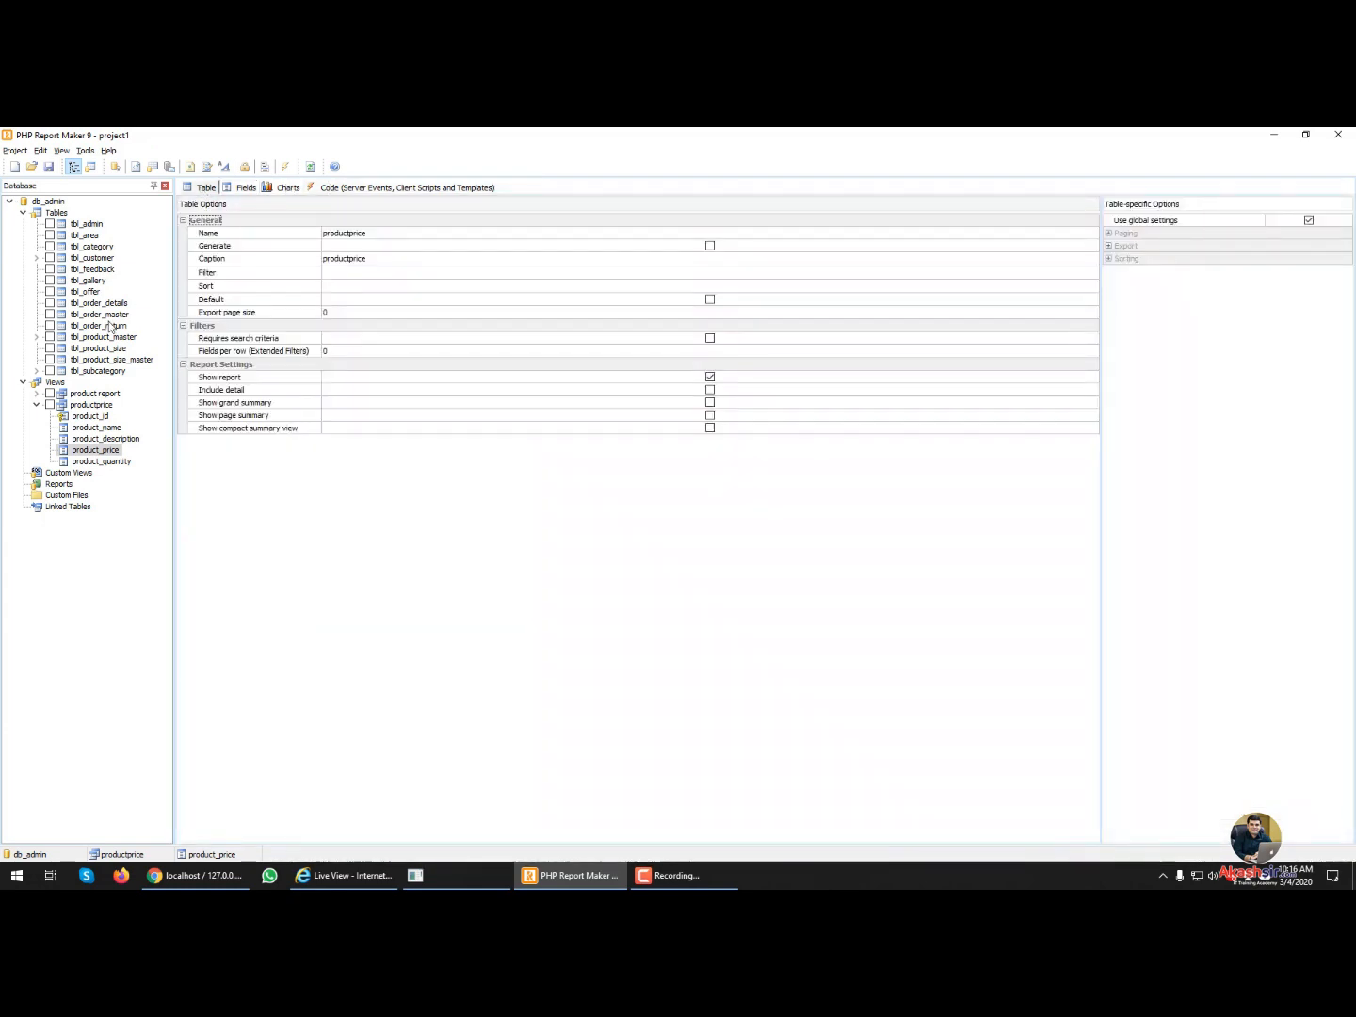
# - Include the product report and productprice views in report generation, and open the server events code of productprice
pyautogui.click(50, 393)
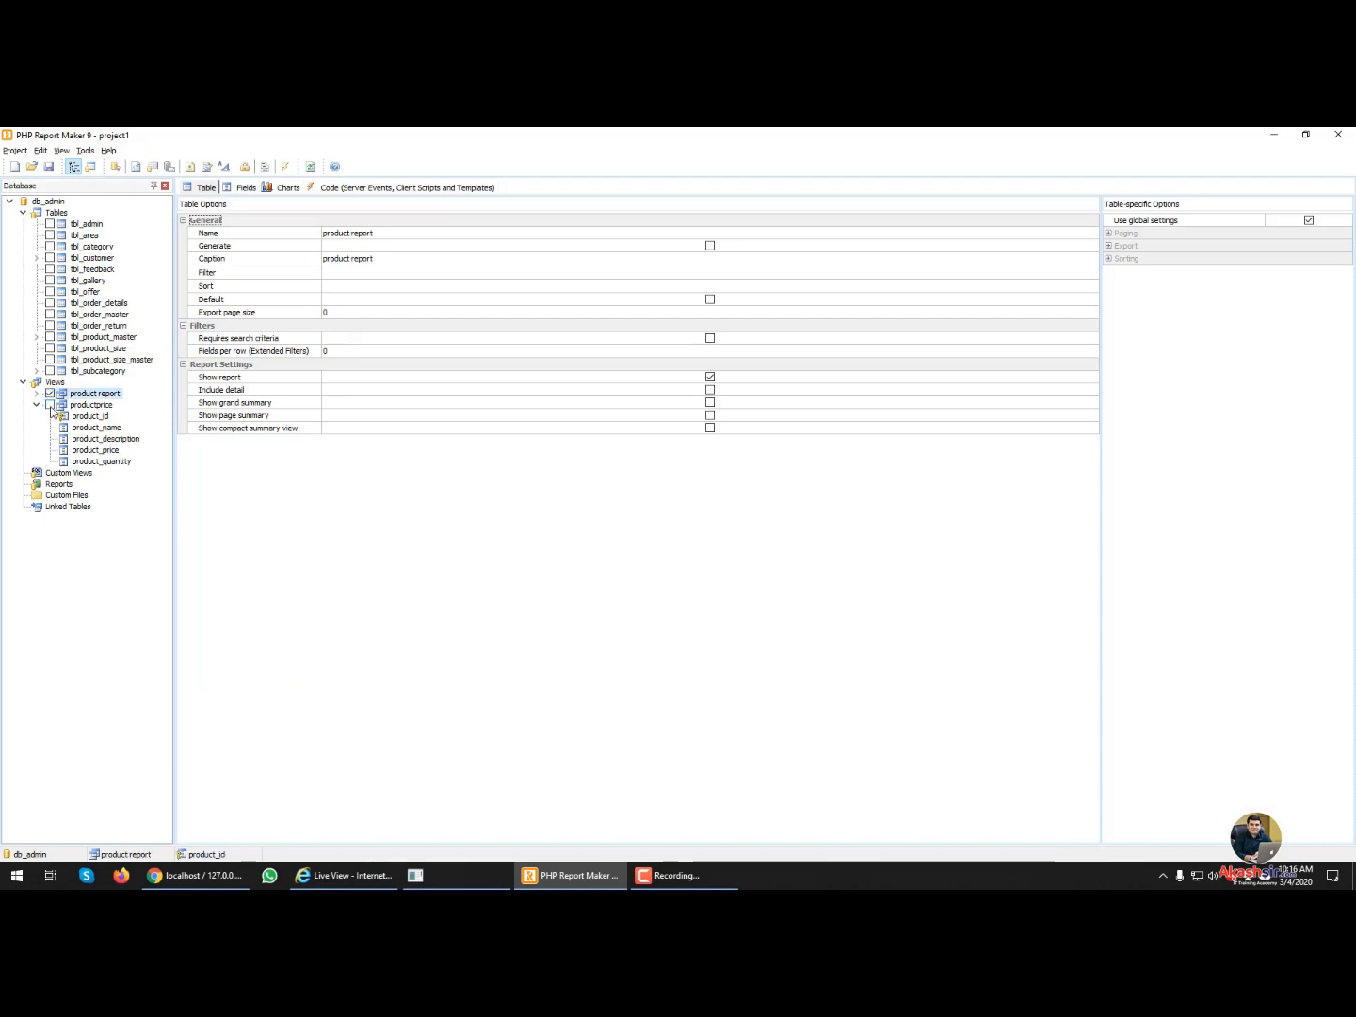
pyautogui.click(50, 405)
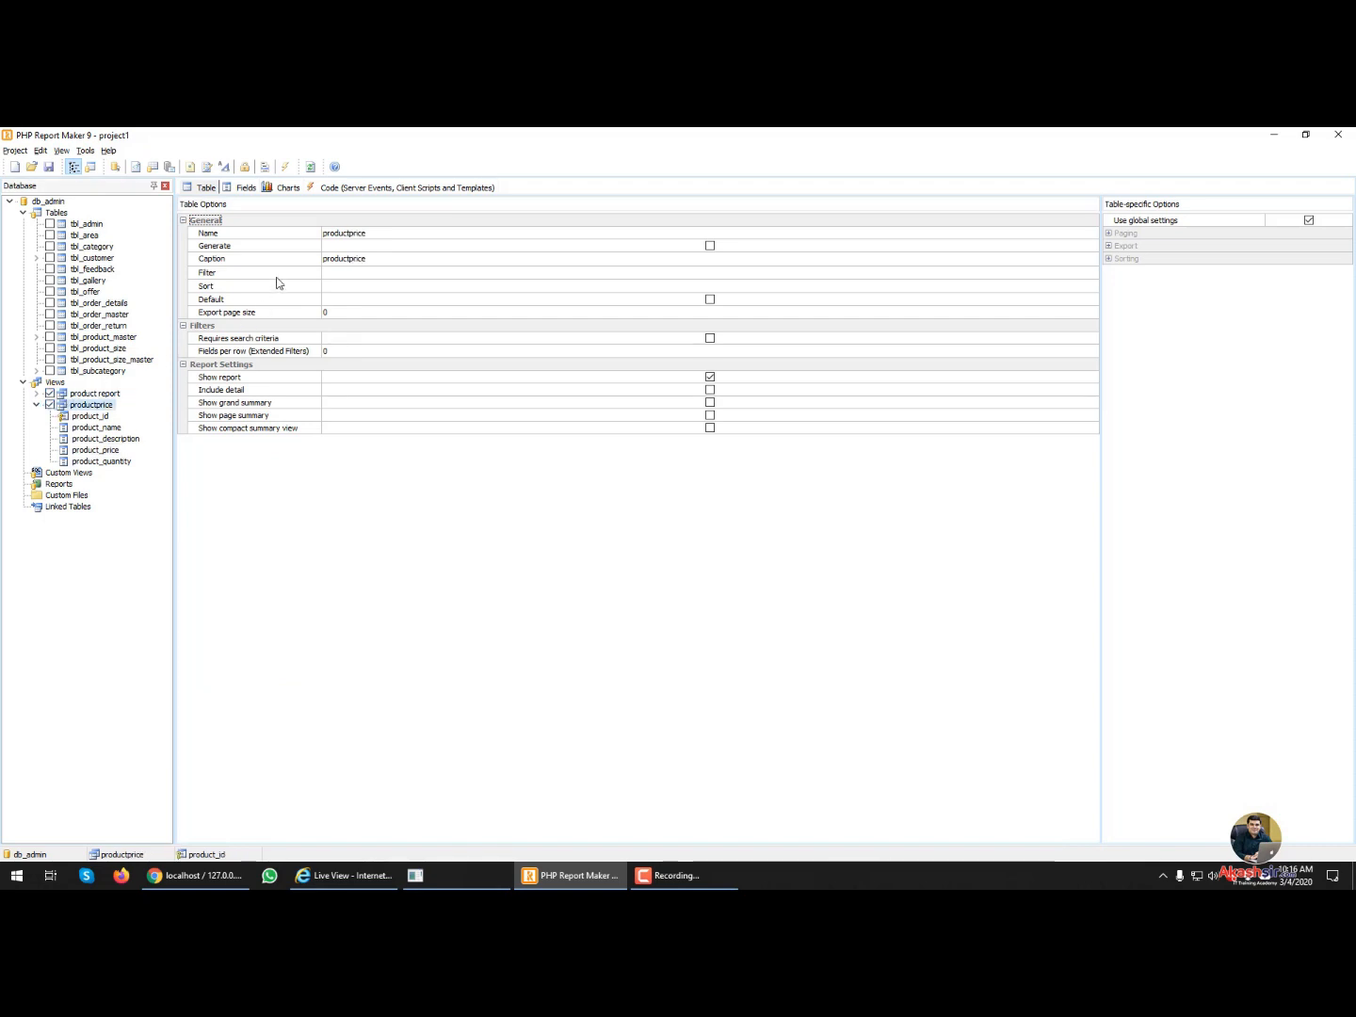
pyautogui.click(337, 190)
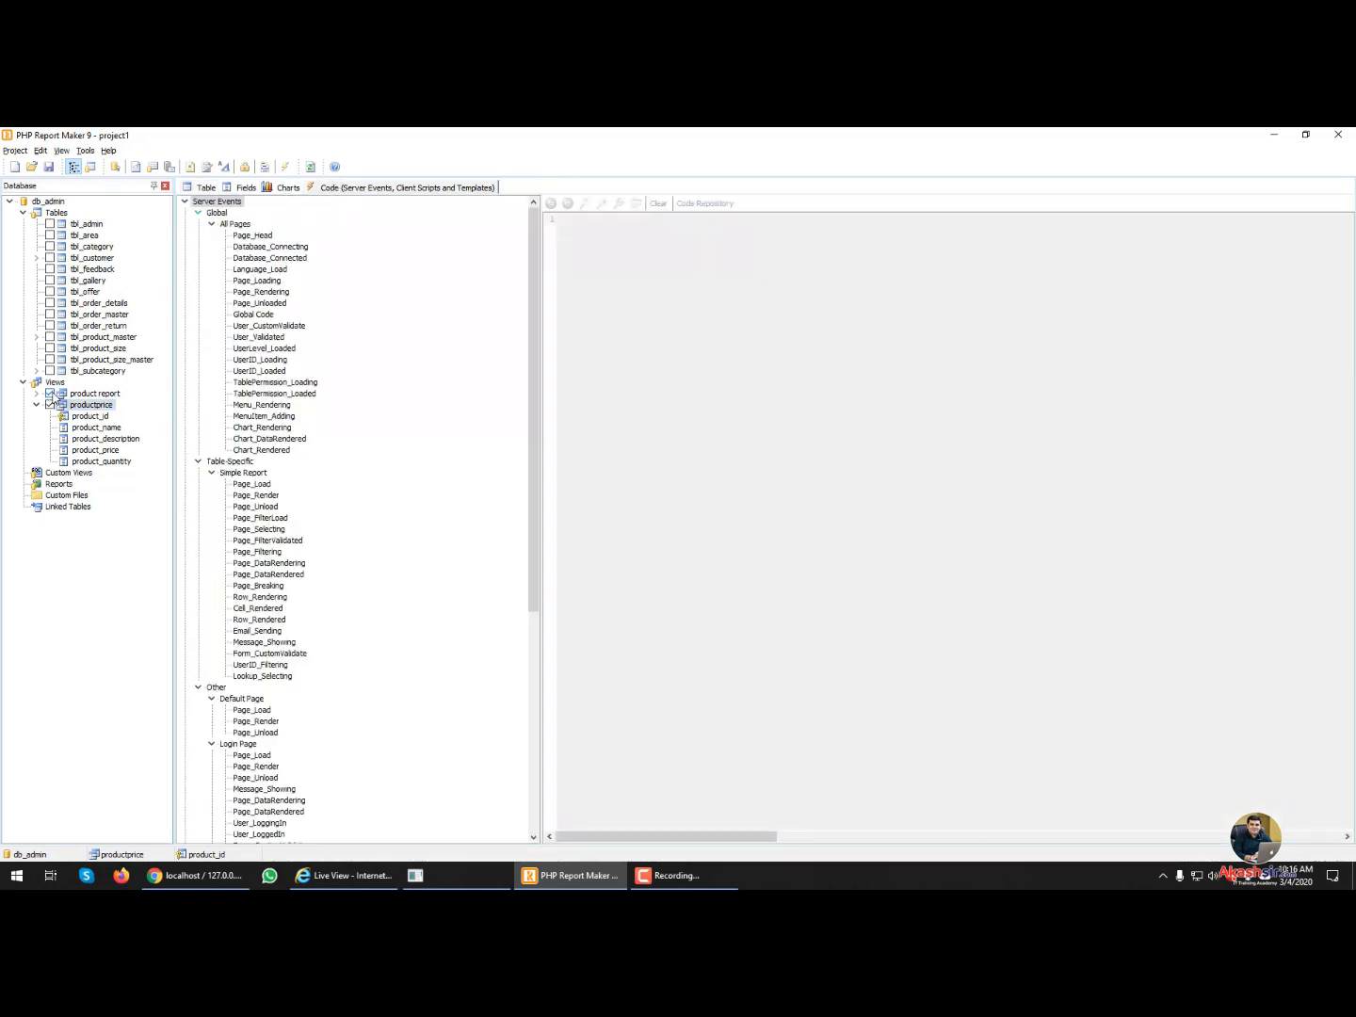
# - Review the productprice table options, the database connection settings and the general PHP options, including the default date format choices
pyautogui.click(204, 187)
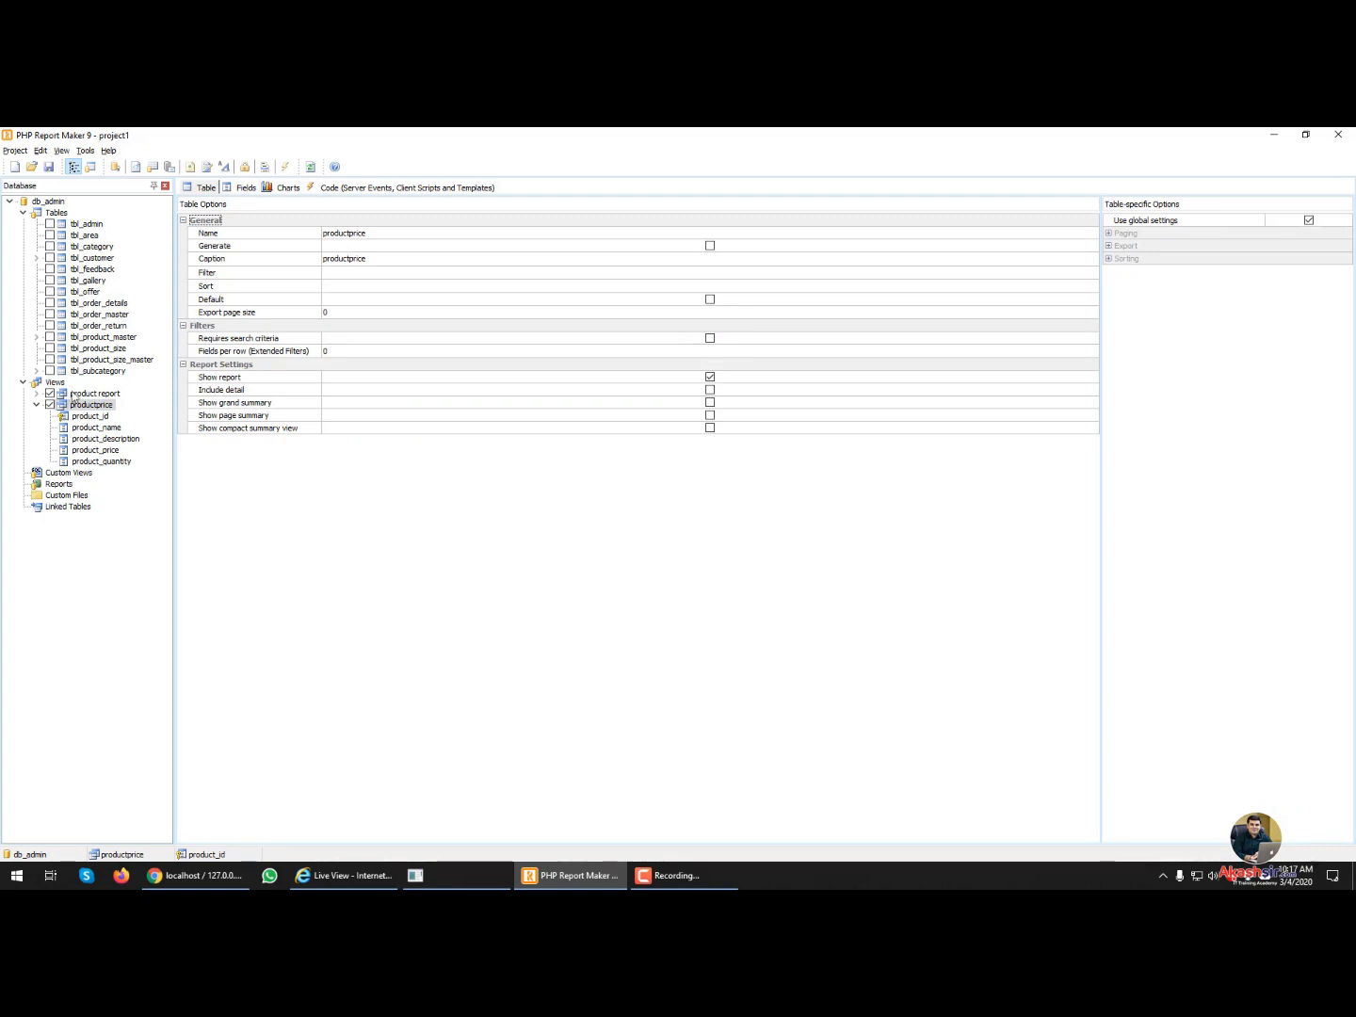
pyautogui.click(23, 383)
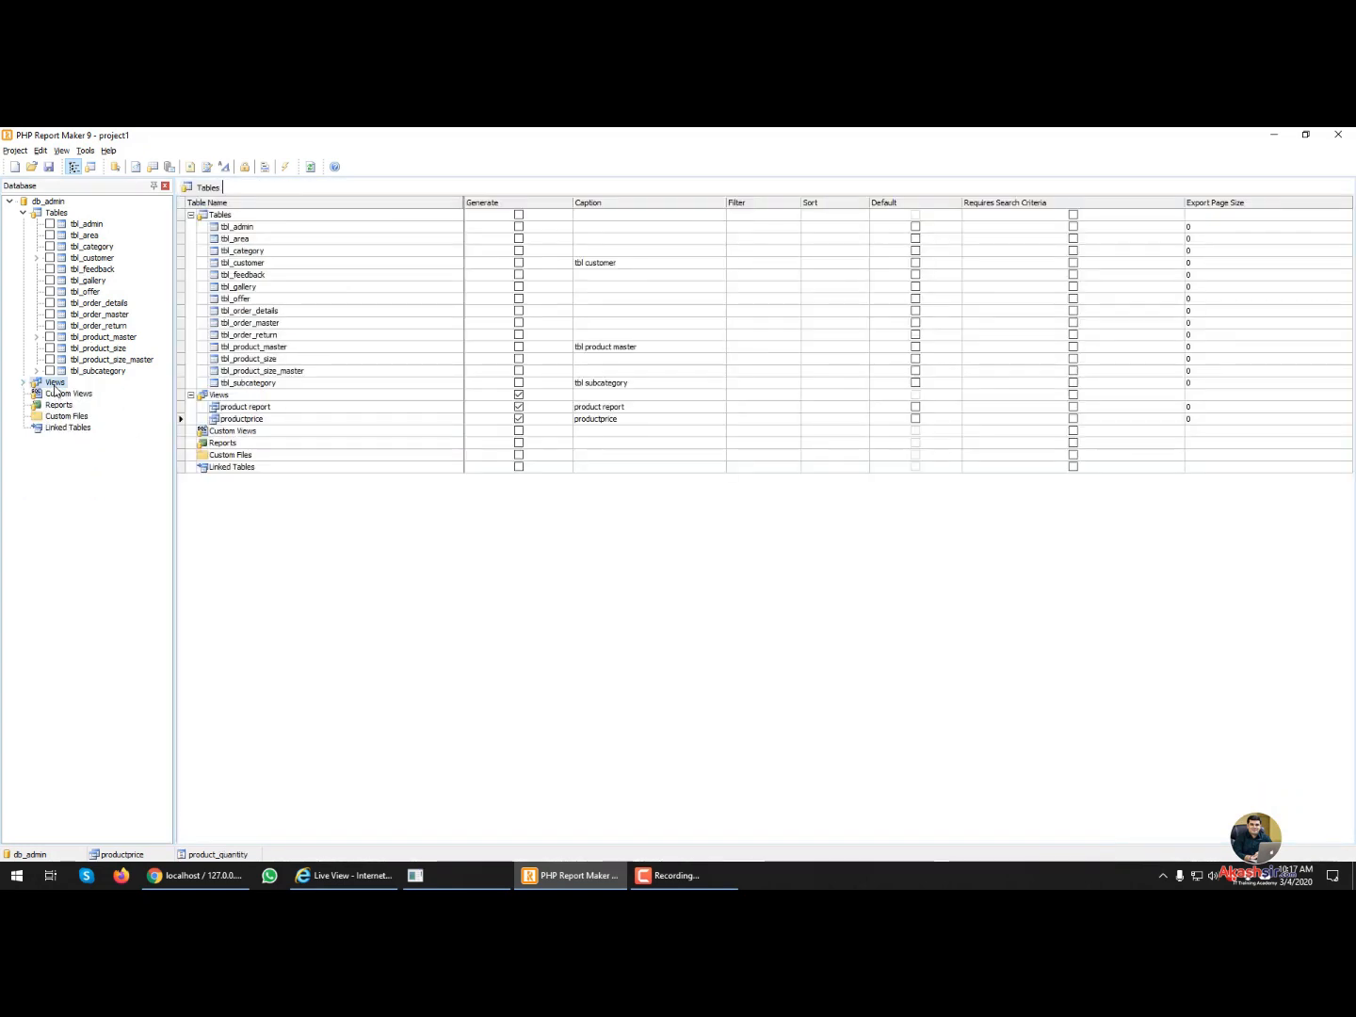
pyautogui.click(50, 202)
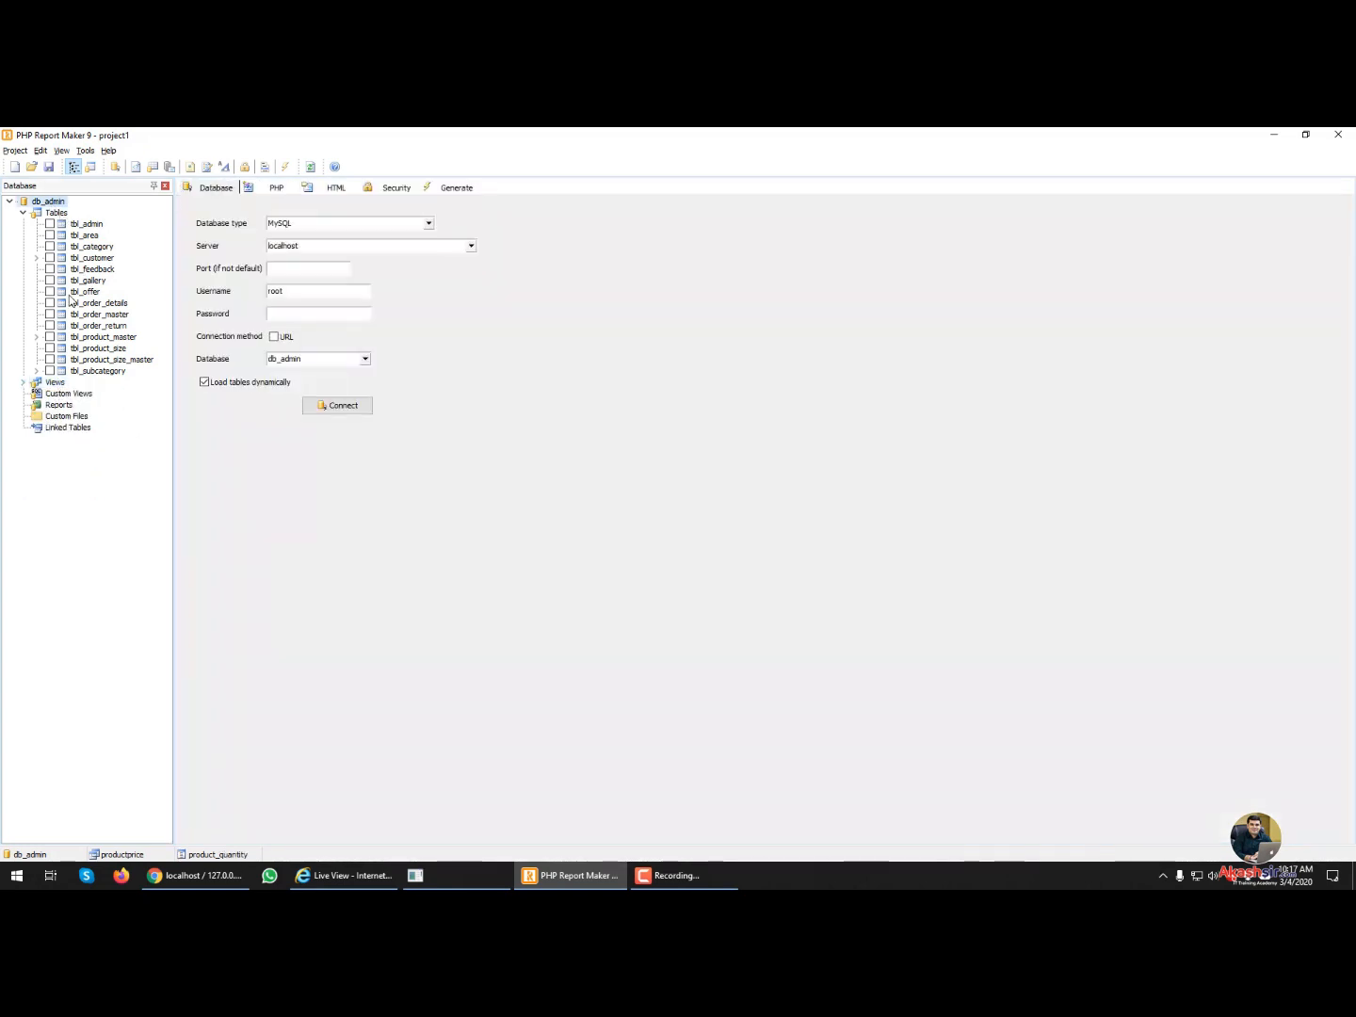
pyautogui.click(21, 383)
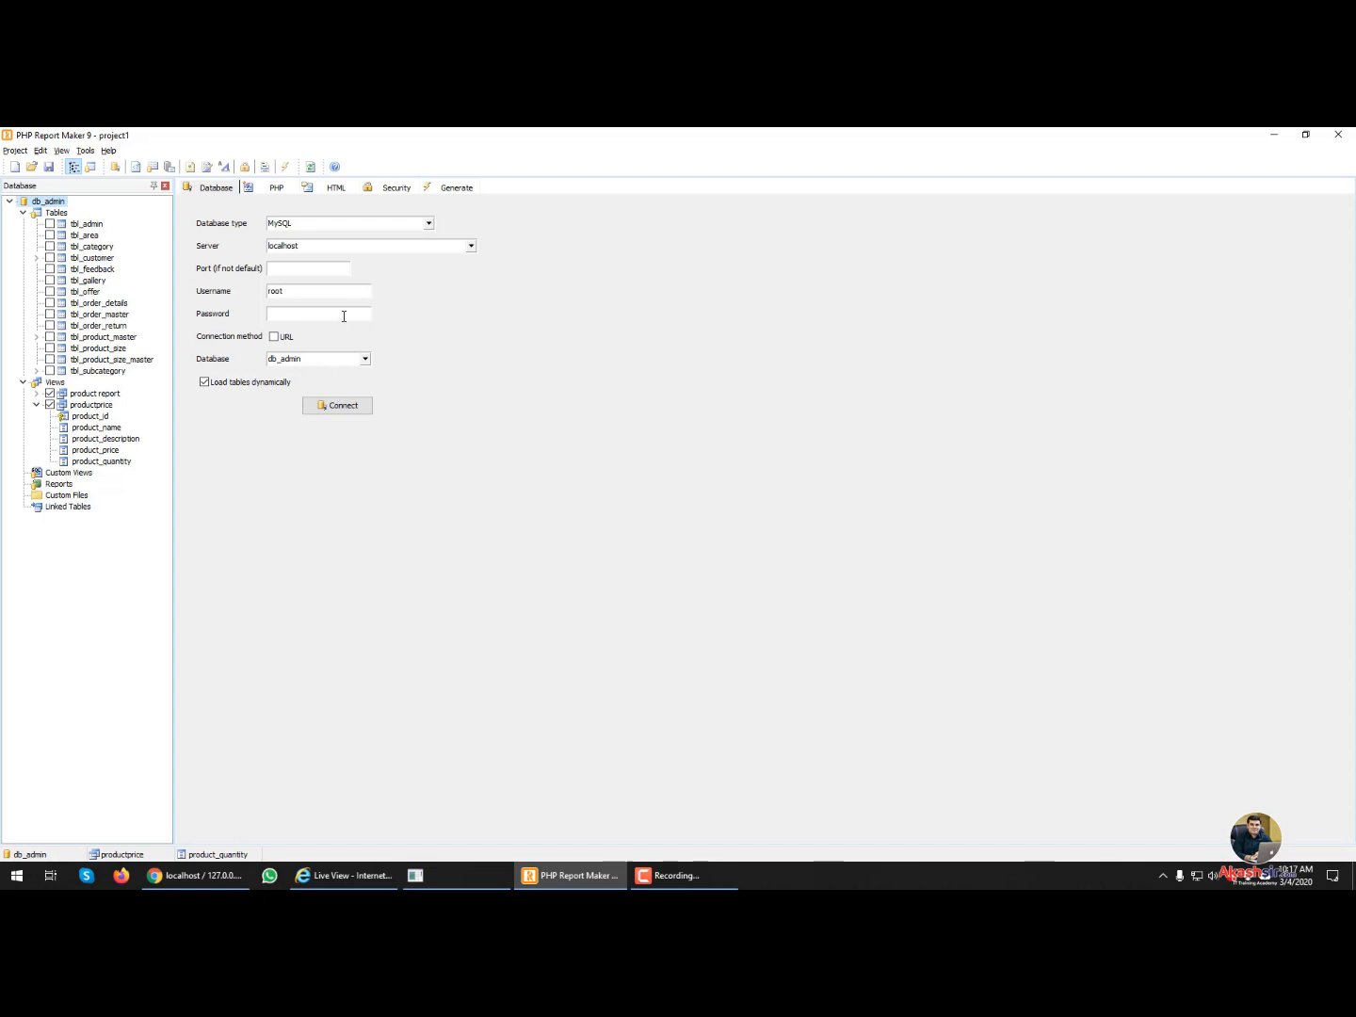
pyautogui.click(273, 189)
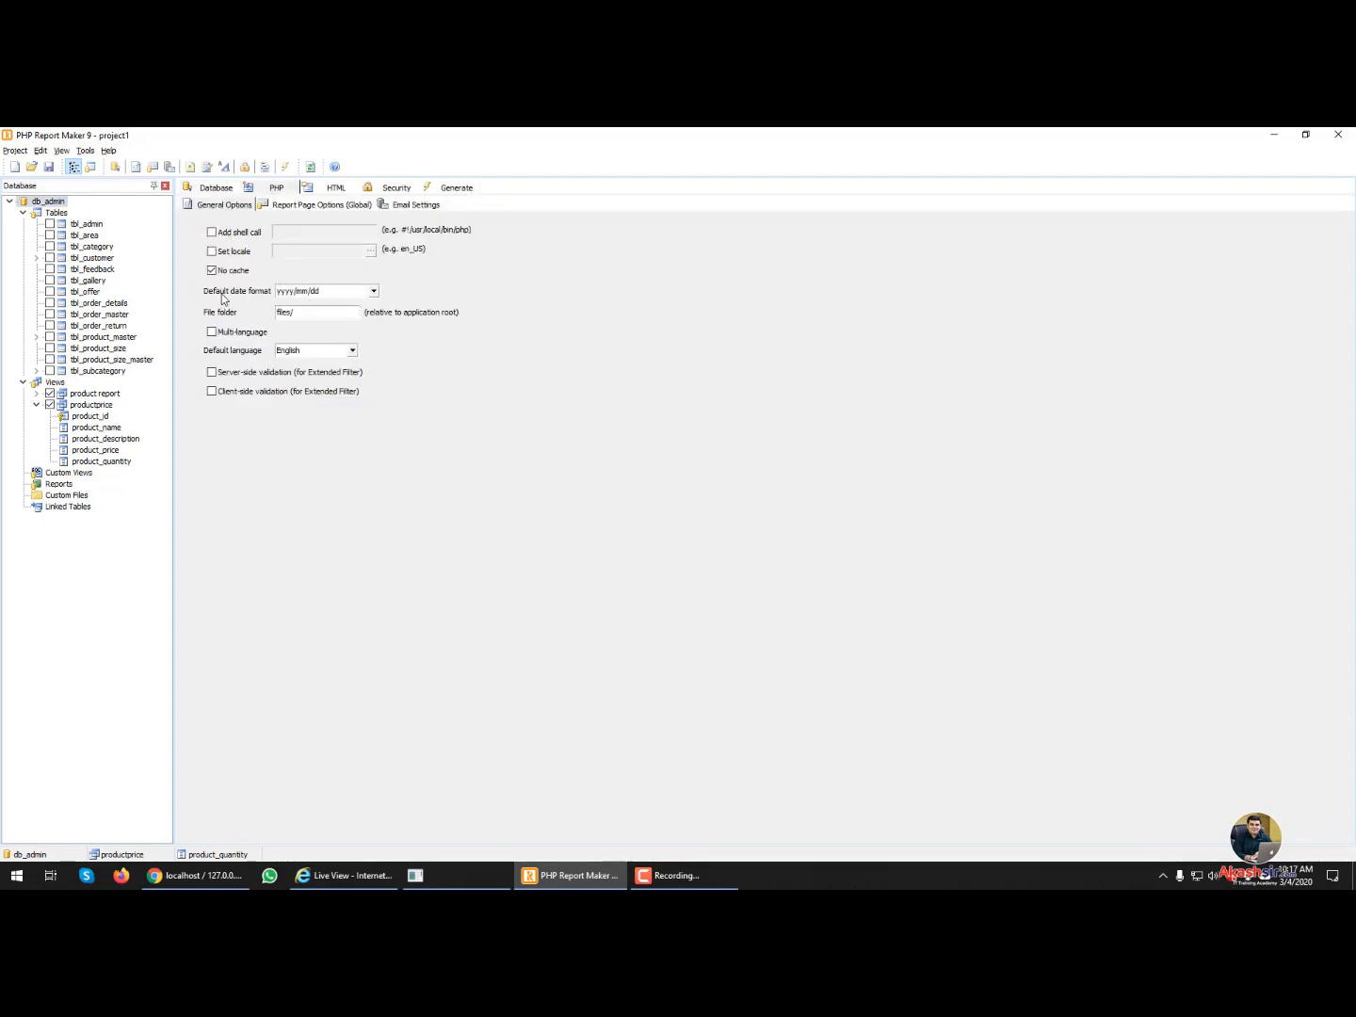
pyautogui.click(373, 293)
pyautogui.click(373, 294)
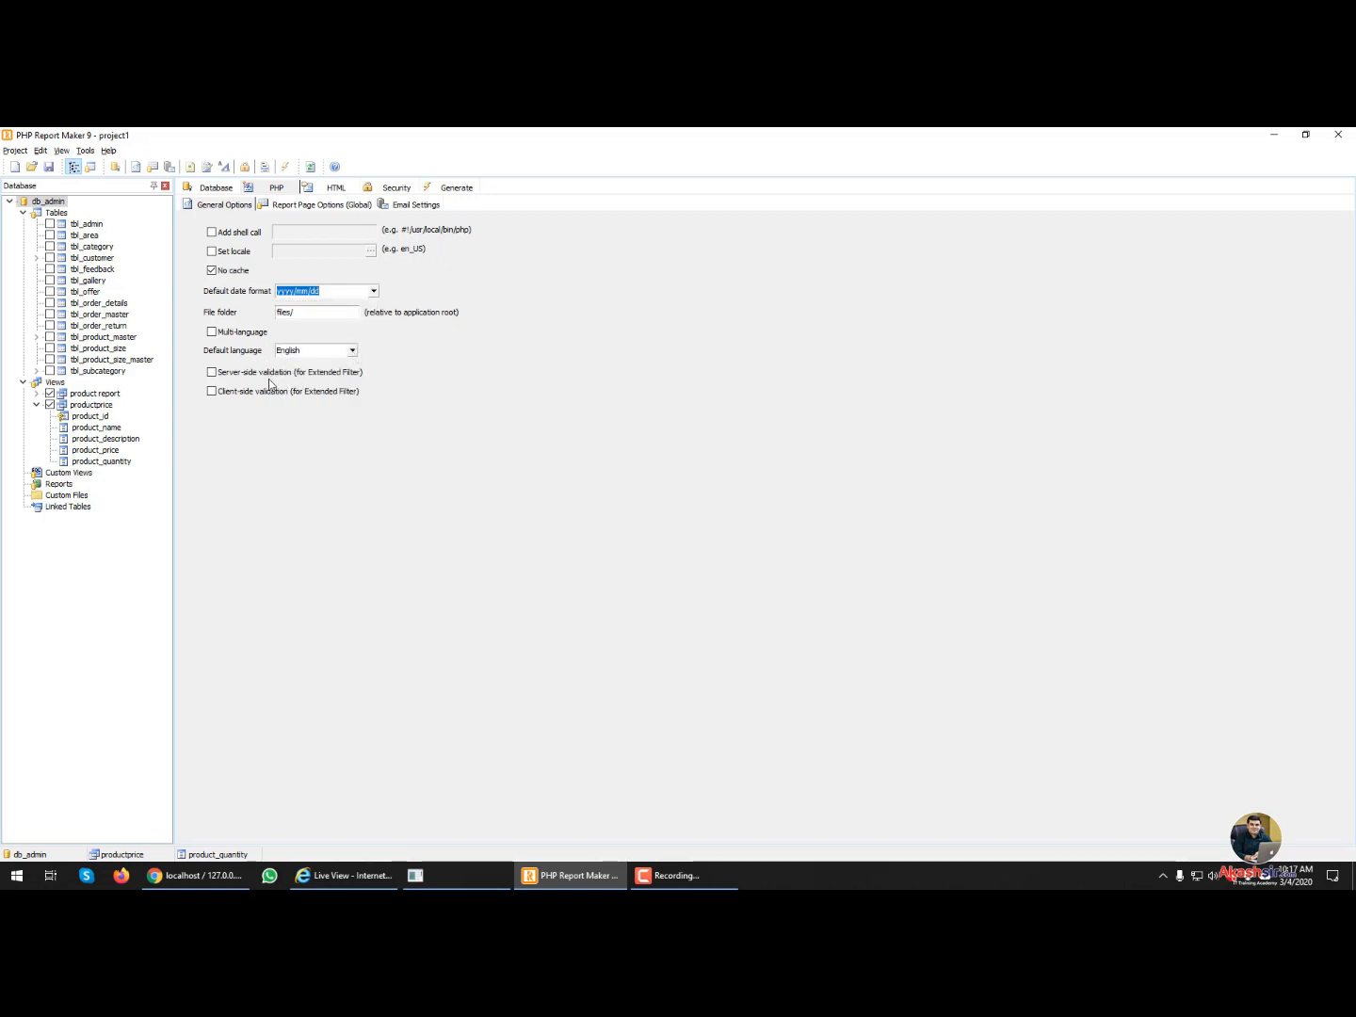
# - Set the global report page options to 20 records per page, NumericPage paging style and Multiple column sorting
pyautogui.click(288, 207)
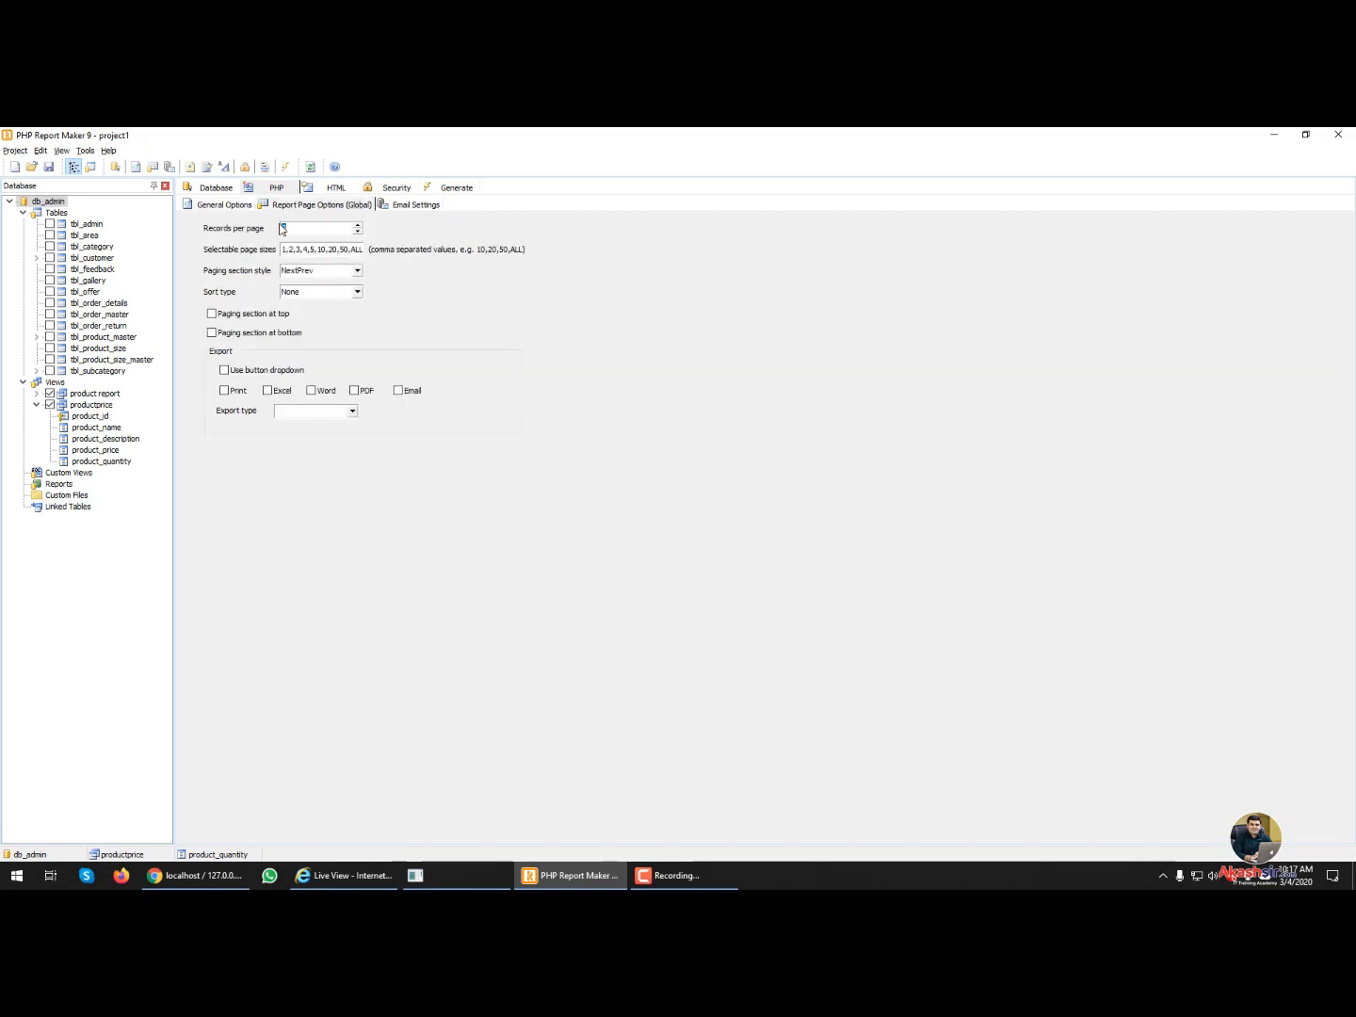
pyautogui.doubleClick(283, 229)
pyautogui.click(359, 272)
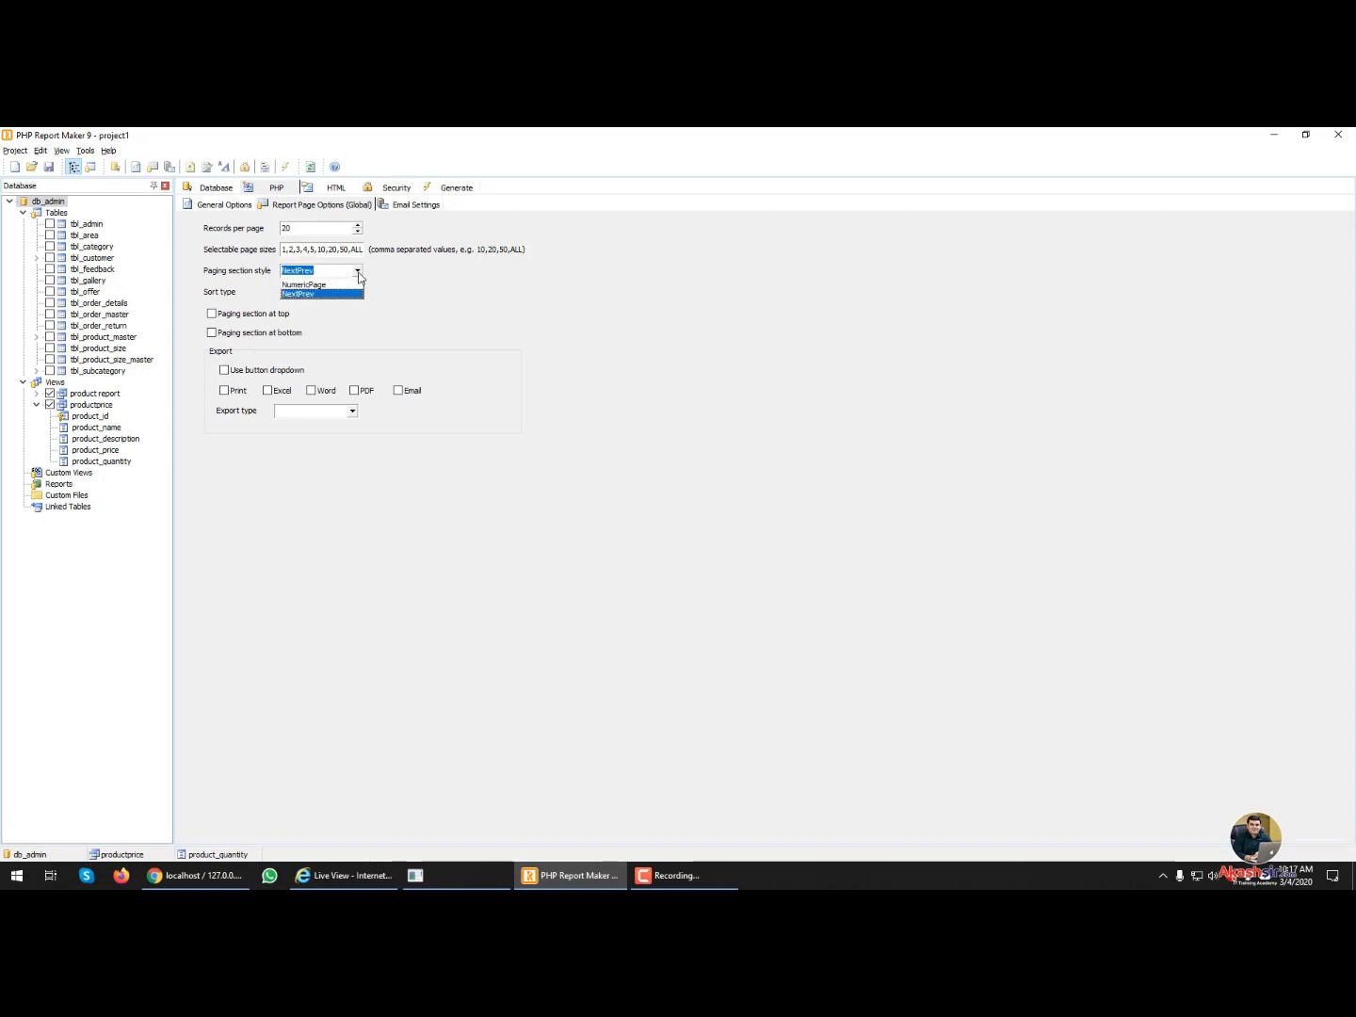
pyautogui.click(343, 284)
pyautogui.click(358, 292)
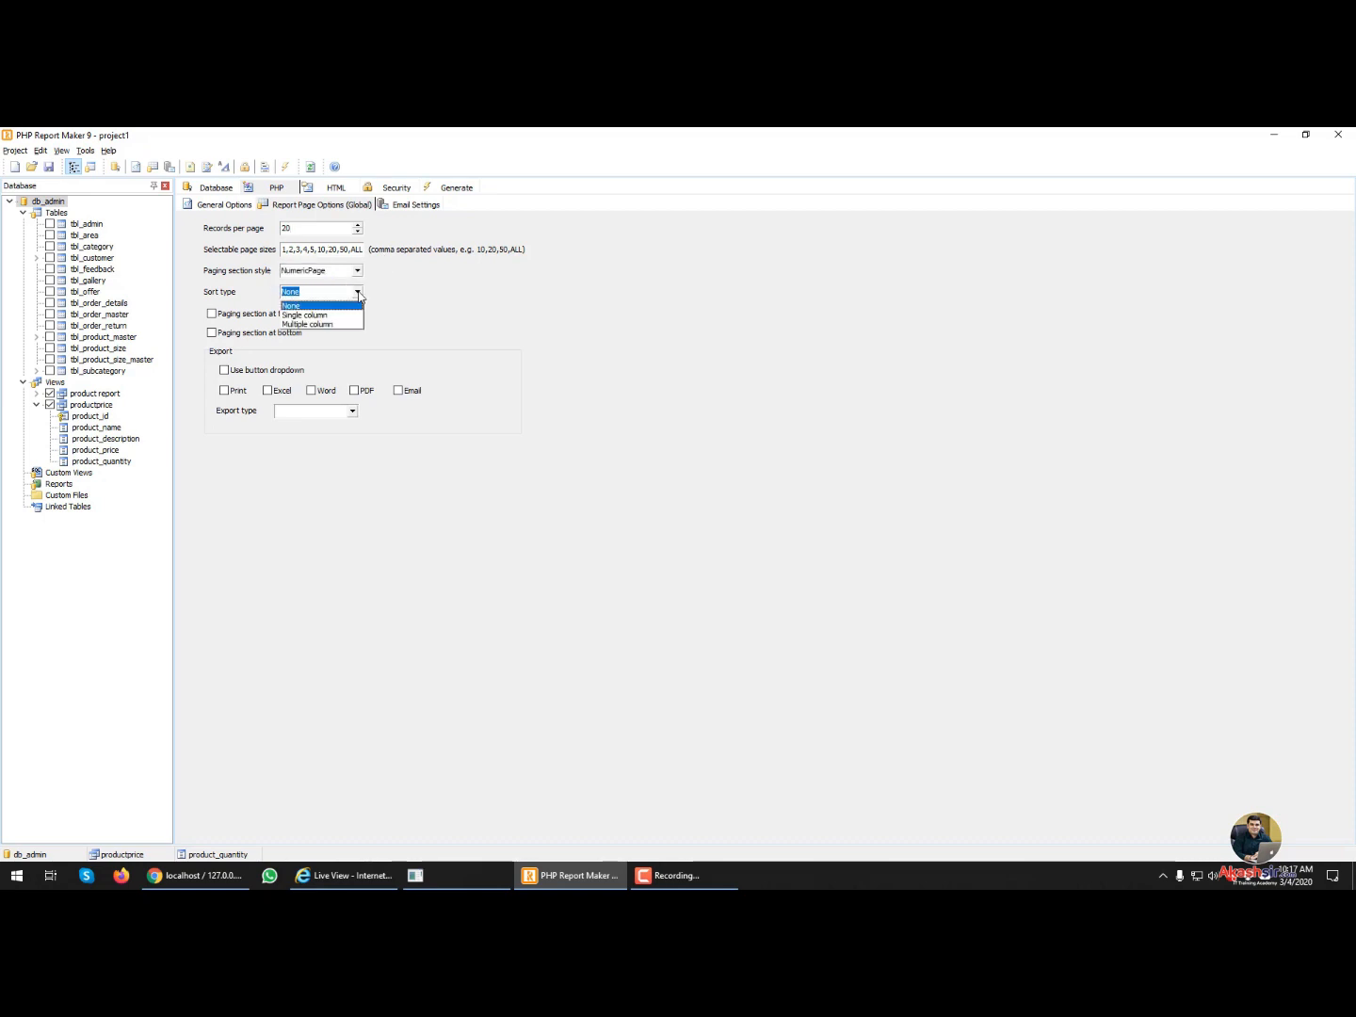
pyautogui.click(347, 326)
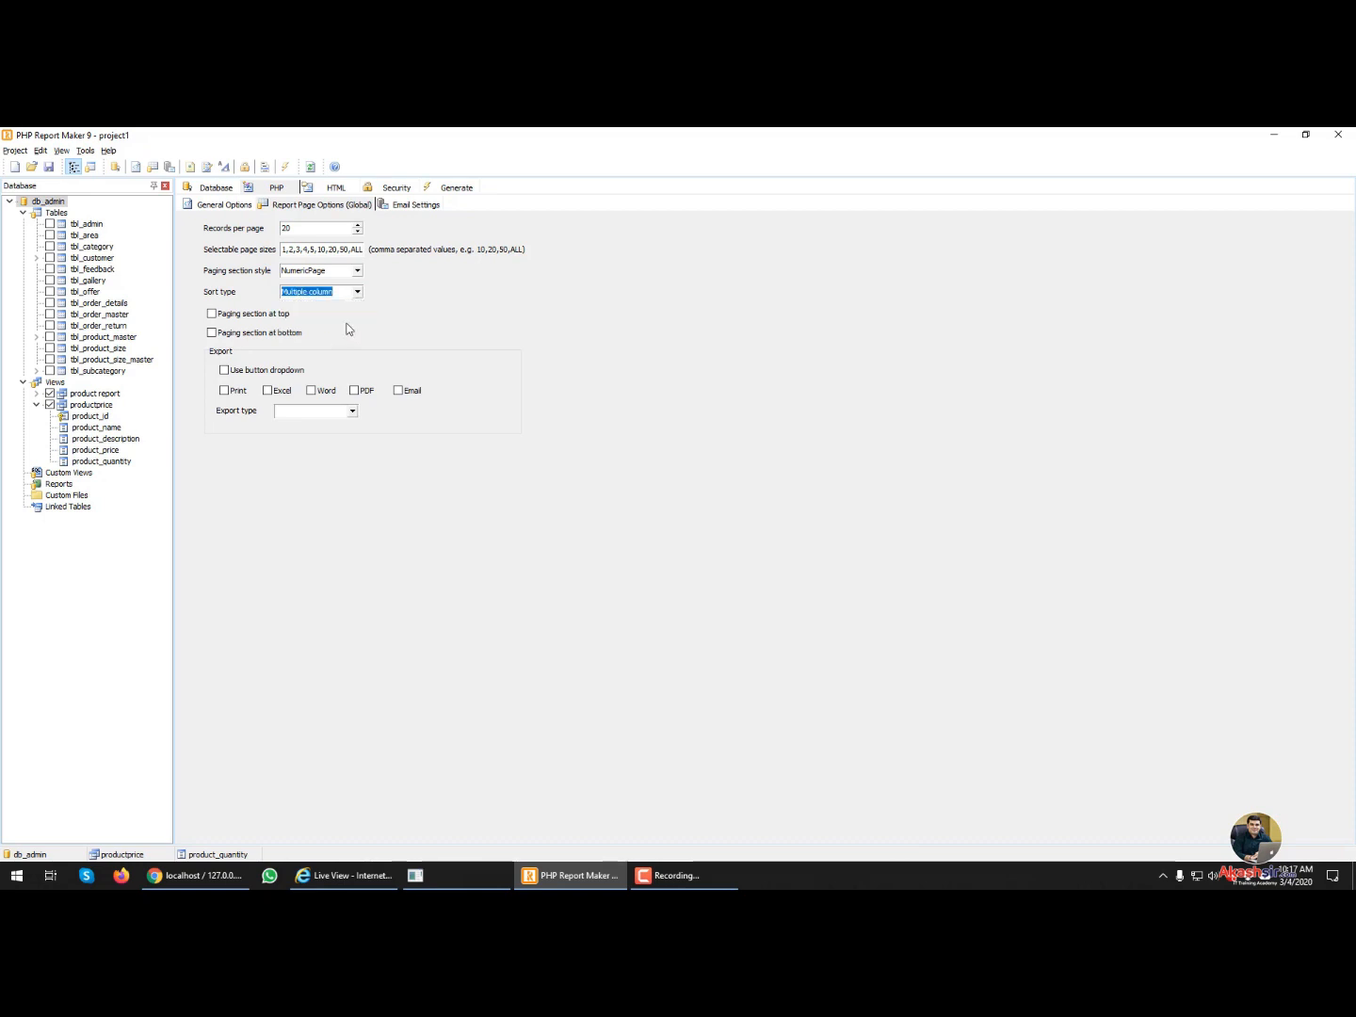
# - Enable Print, Excel and PDF export with the All pages export type, and open the general HTML settings
pyautogui.click(282, 395)
pyautogui.click(356, 394)
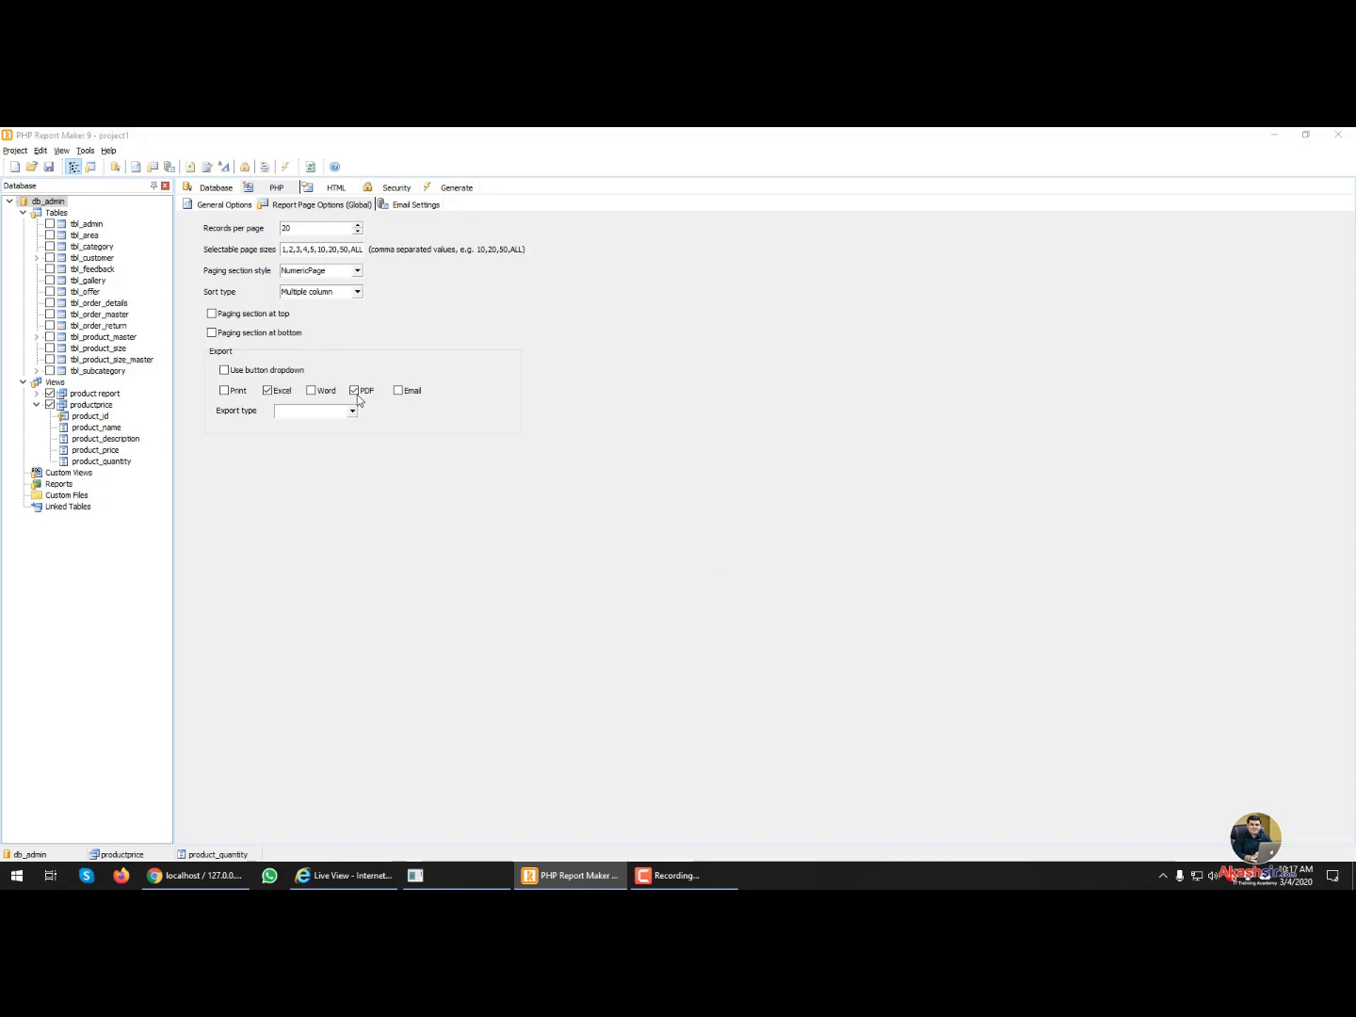
pyautogui.click(692, 527)
pyautogui.click(352, 411)
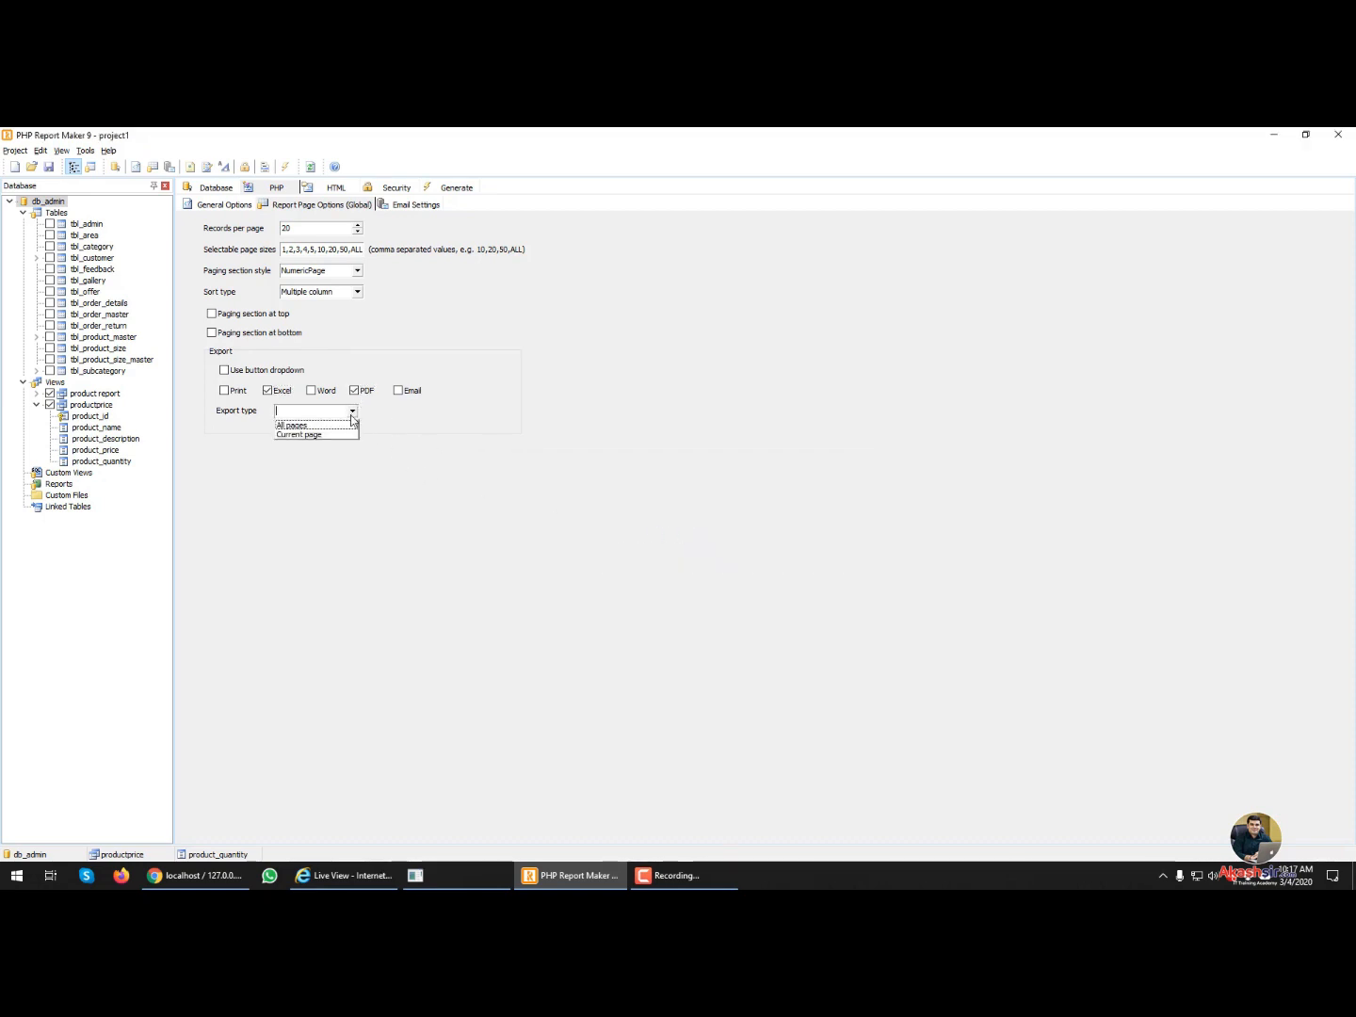
pyautogui.click(340, 427)
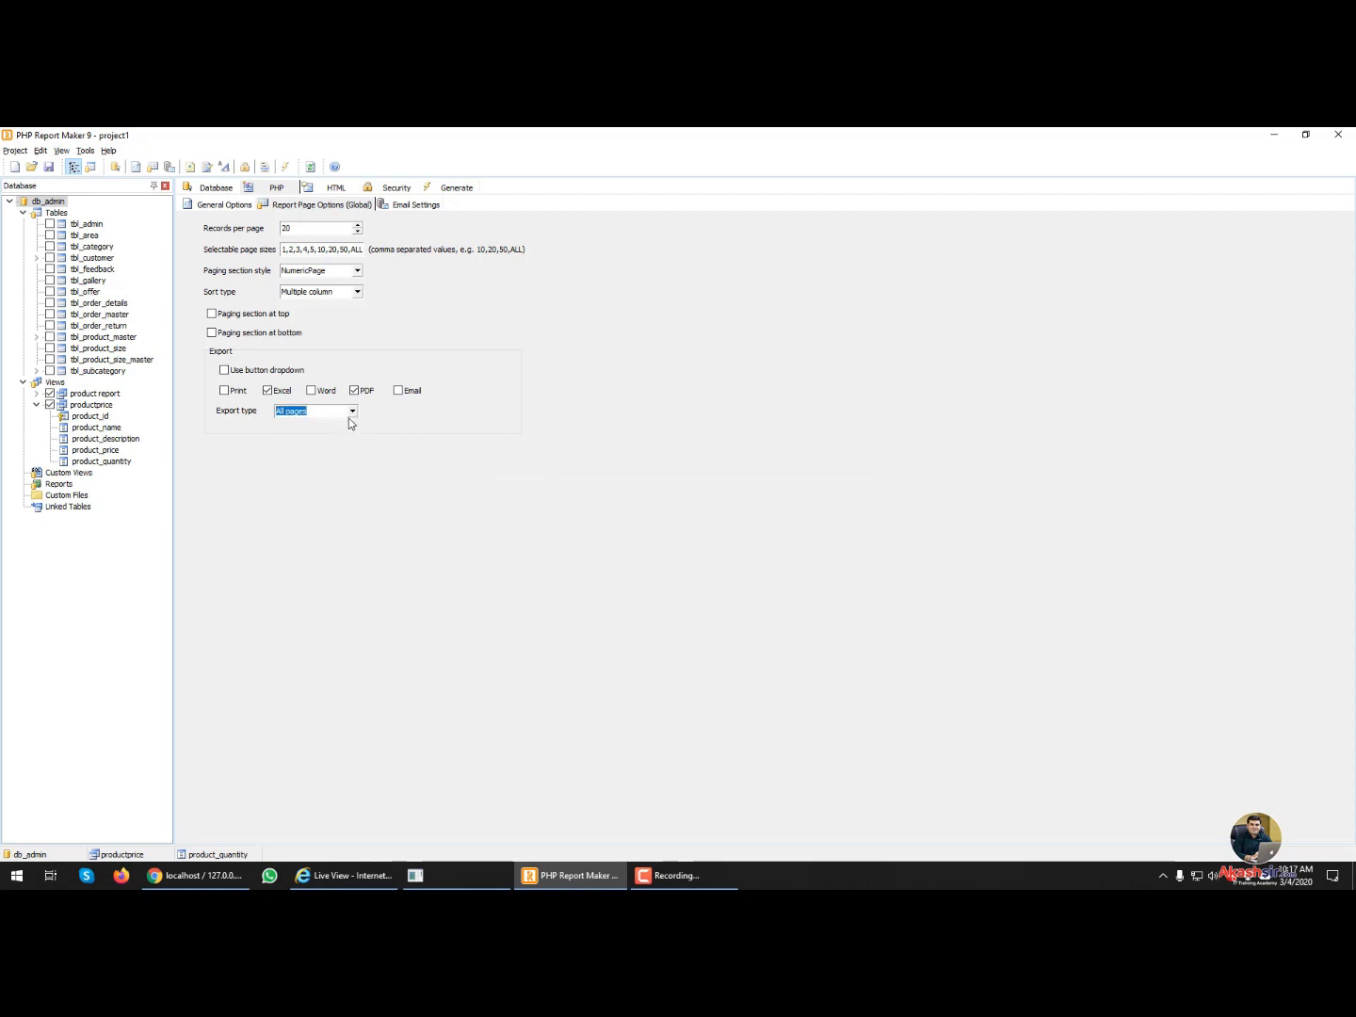
pyautogui.click(224, 392)
pyautogui.click(430, 206)
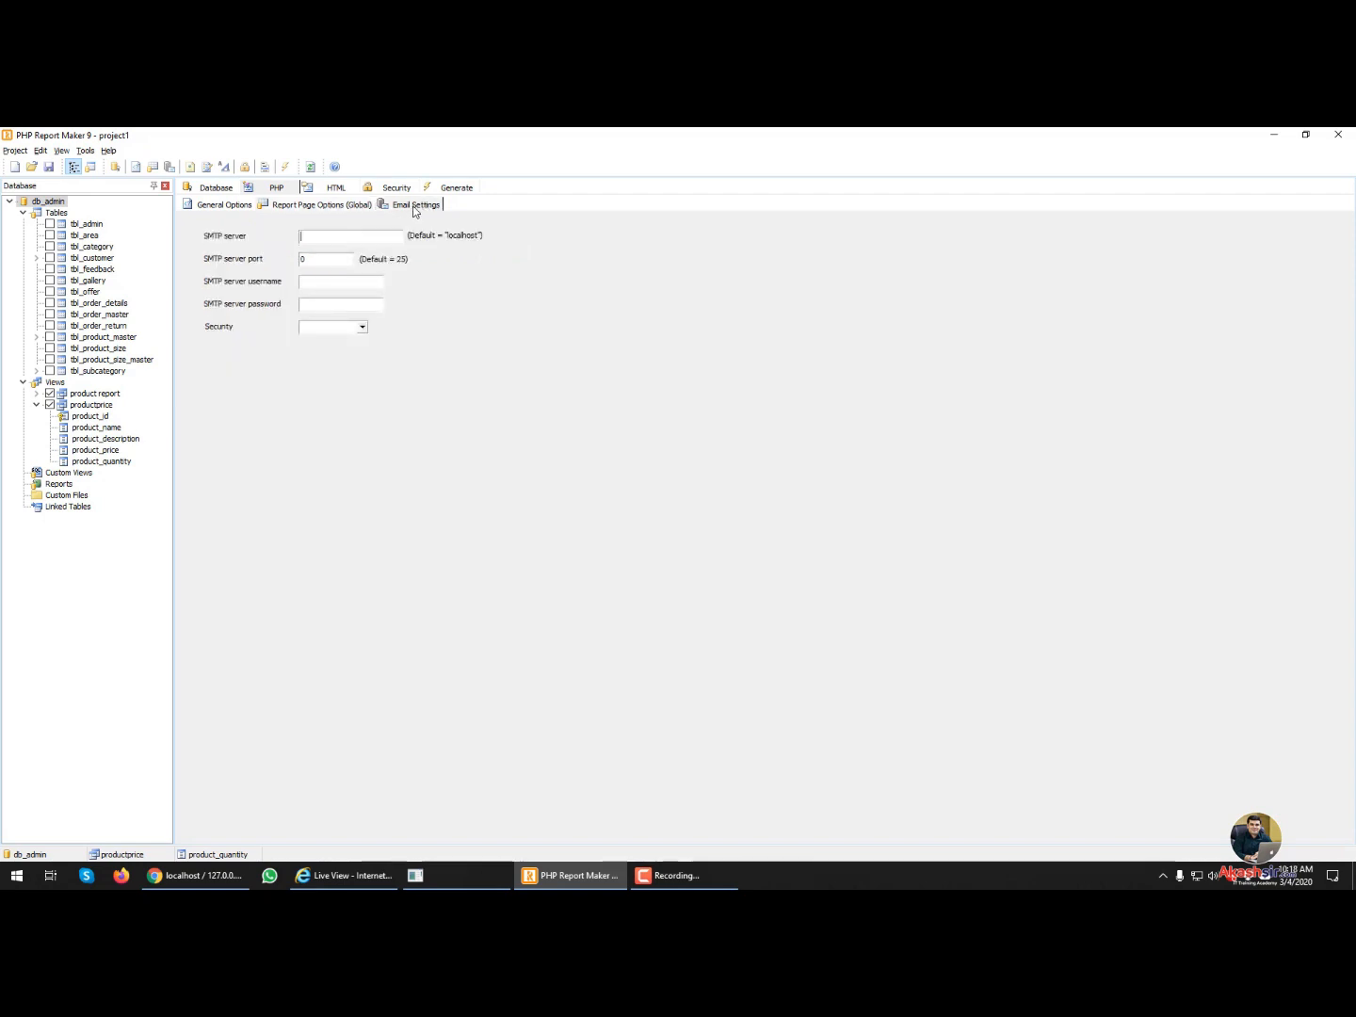
pyautogui.click(330, 189)
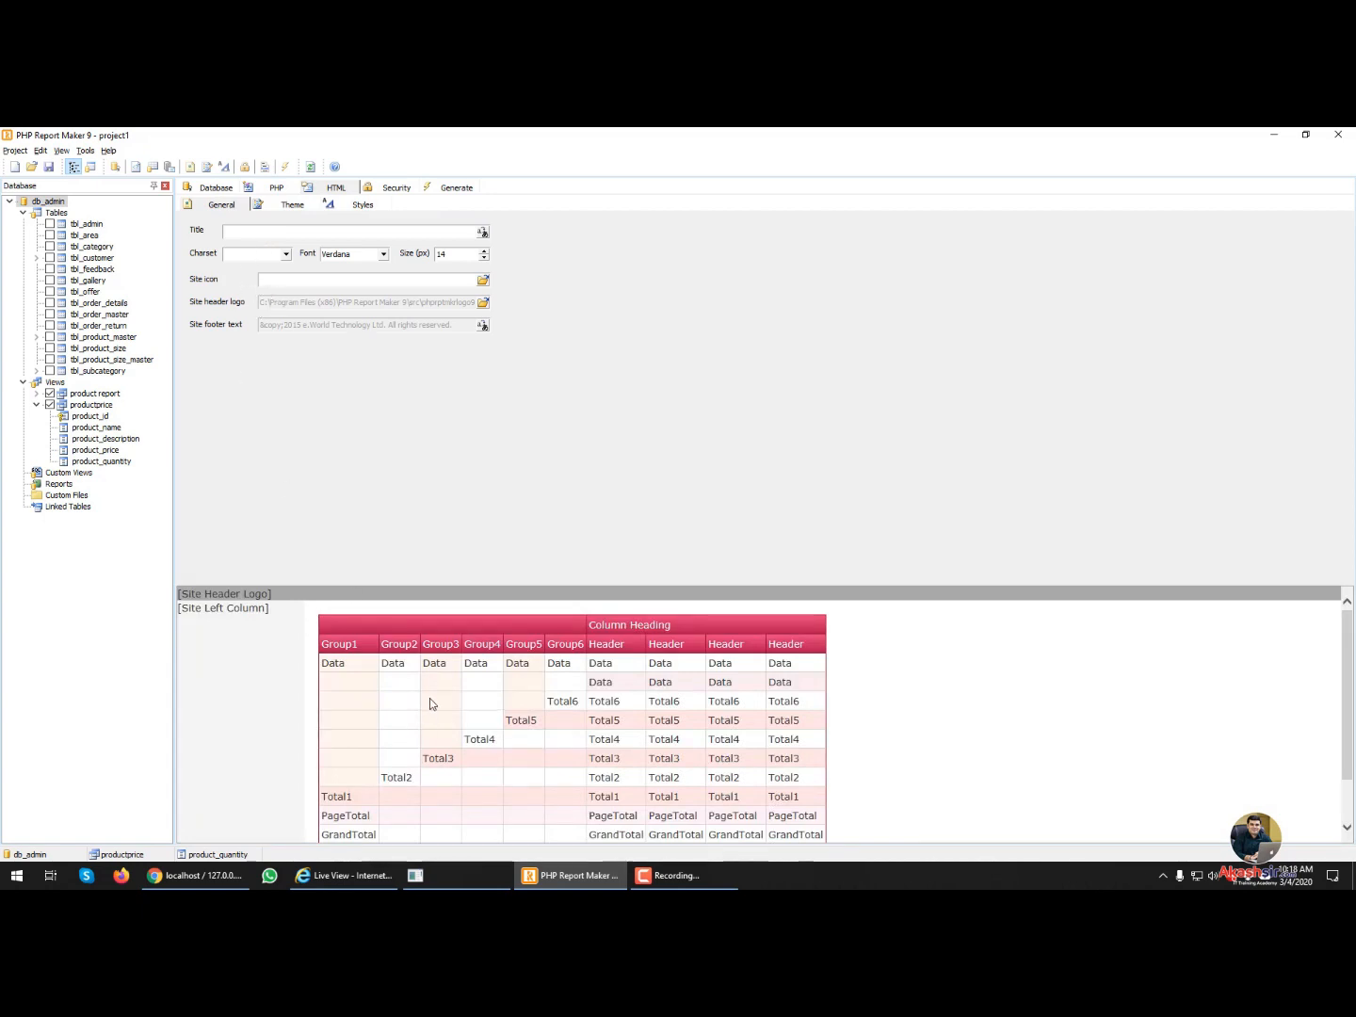
pyautogui.click(483, 280)
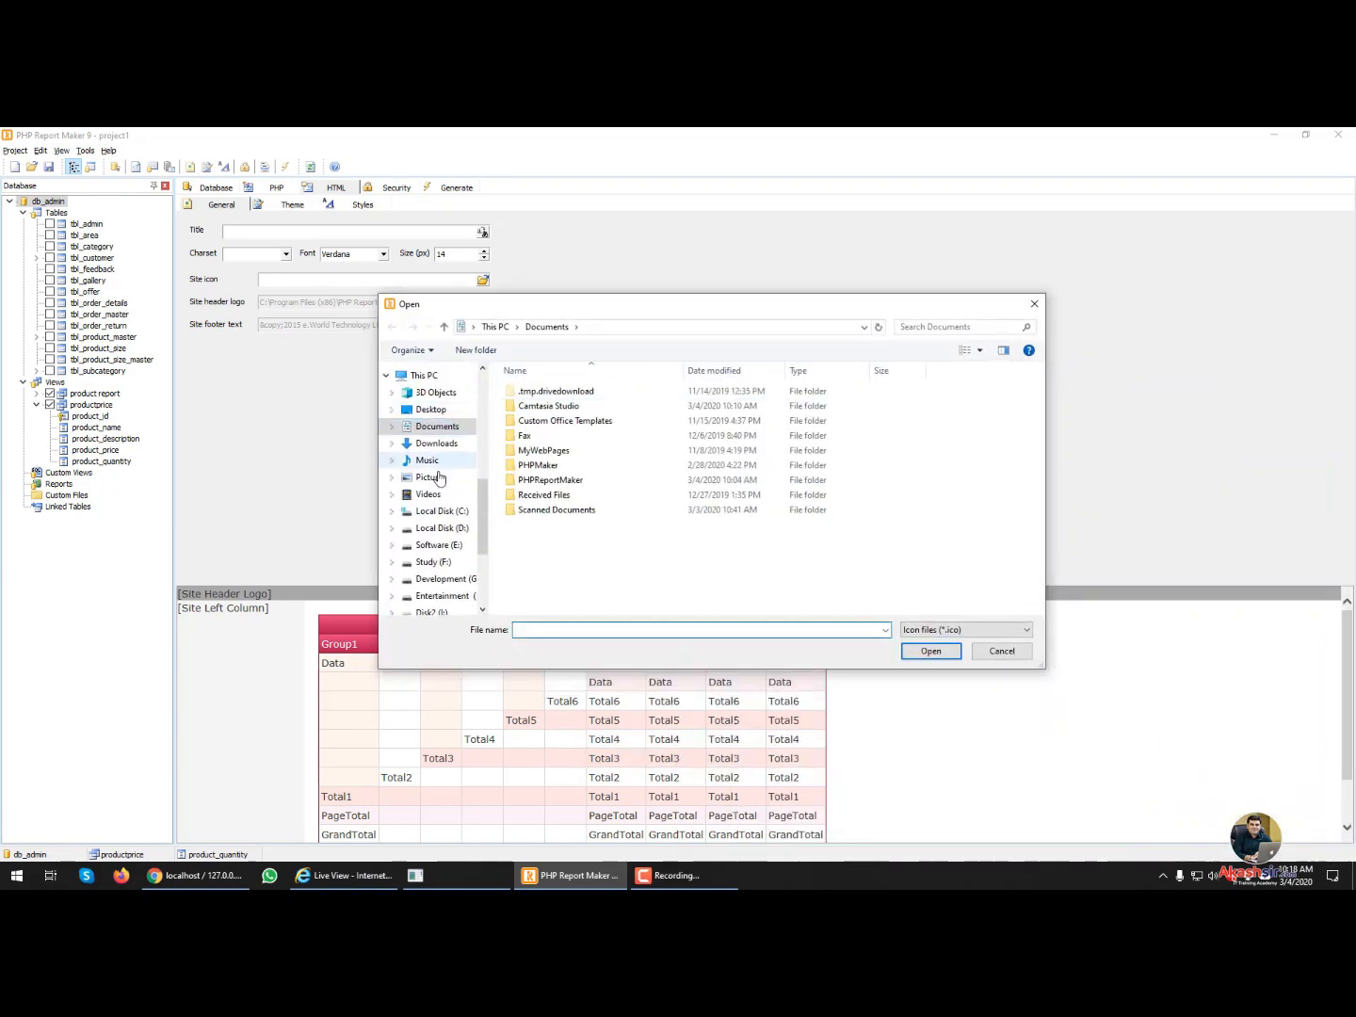
pyautogui.click(431, 476)
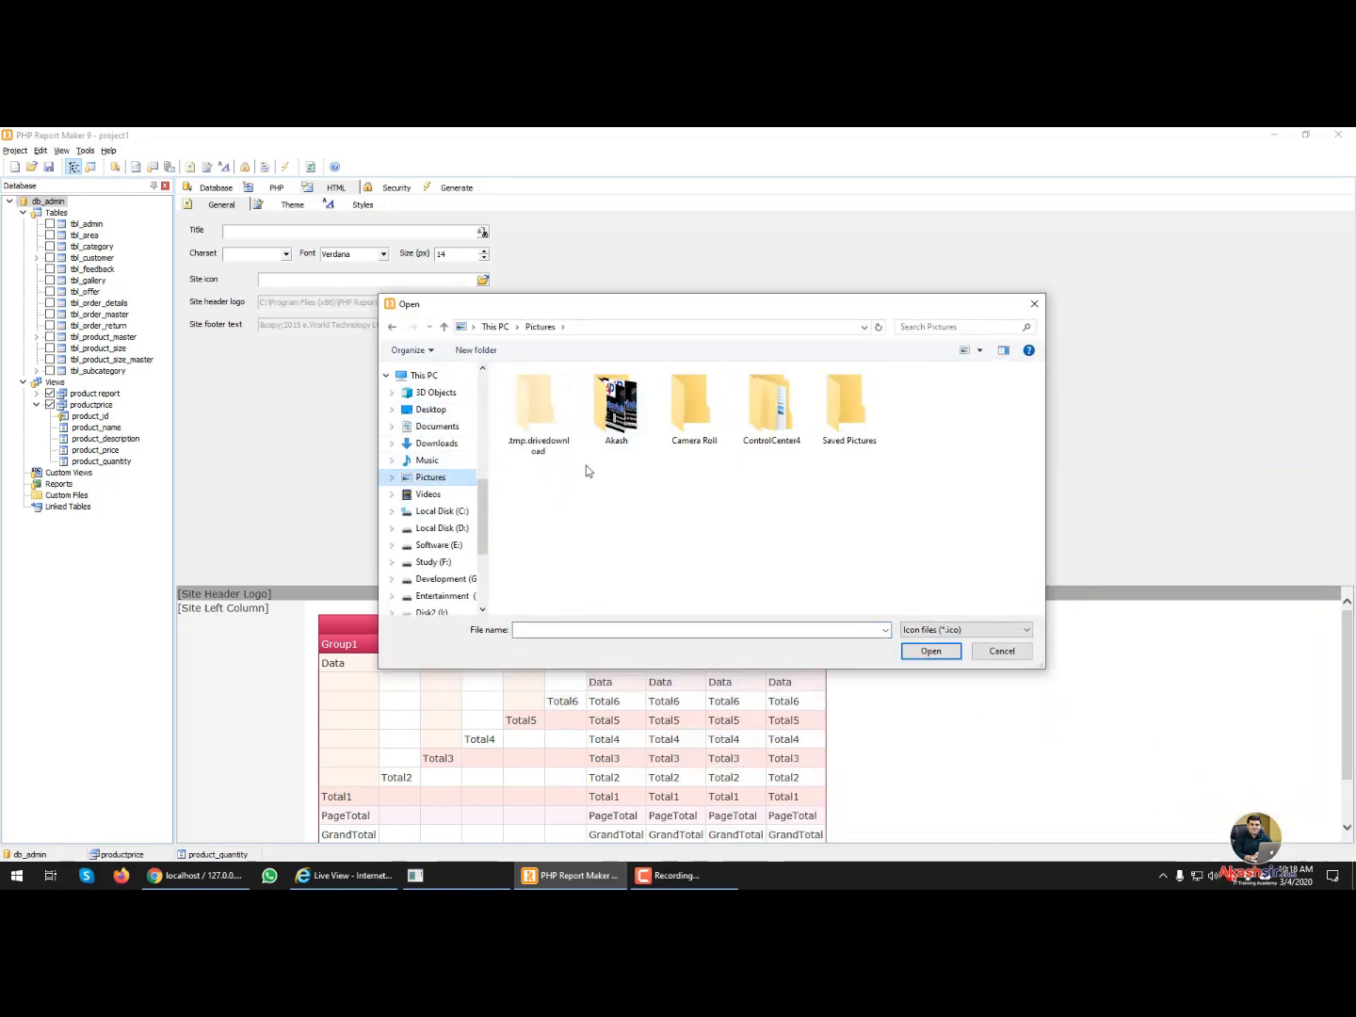
pyautogui.doubleClick(593, 437)
pyautogui.click(447, 481)
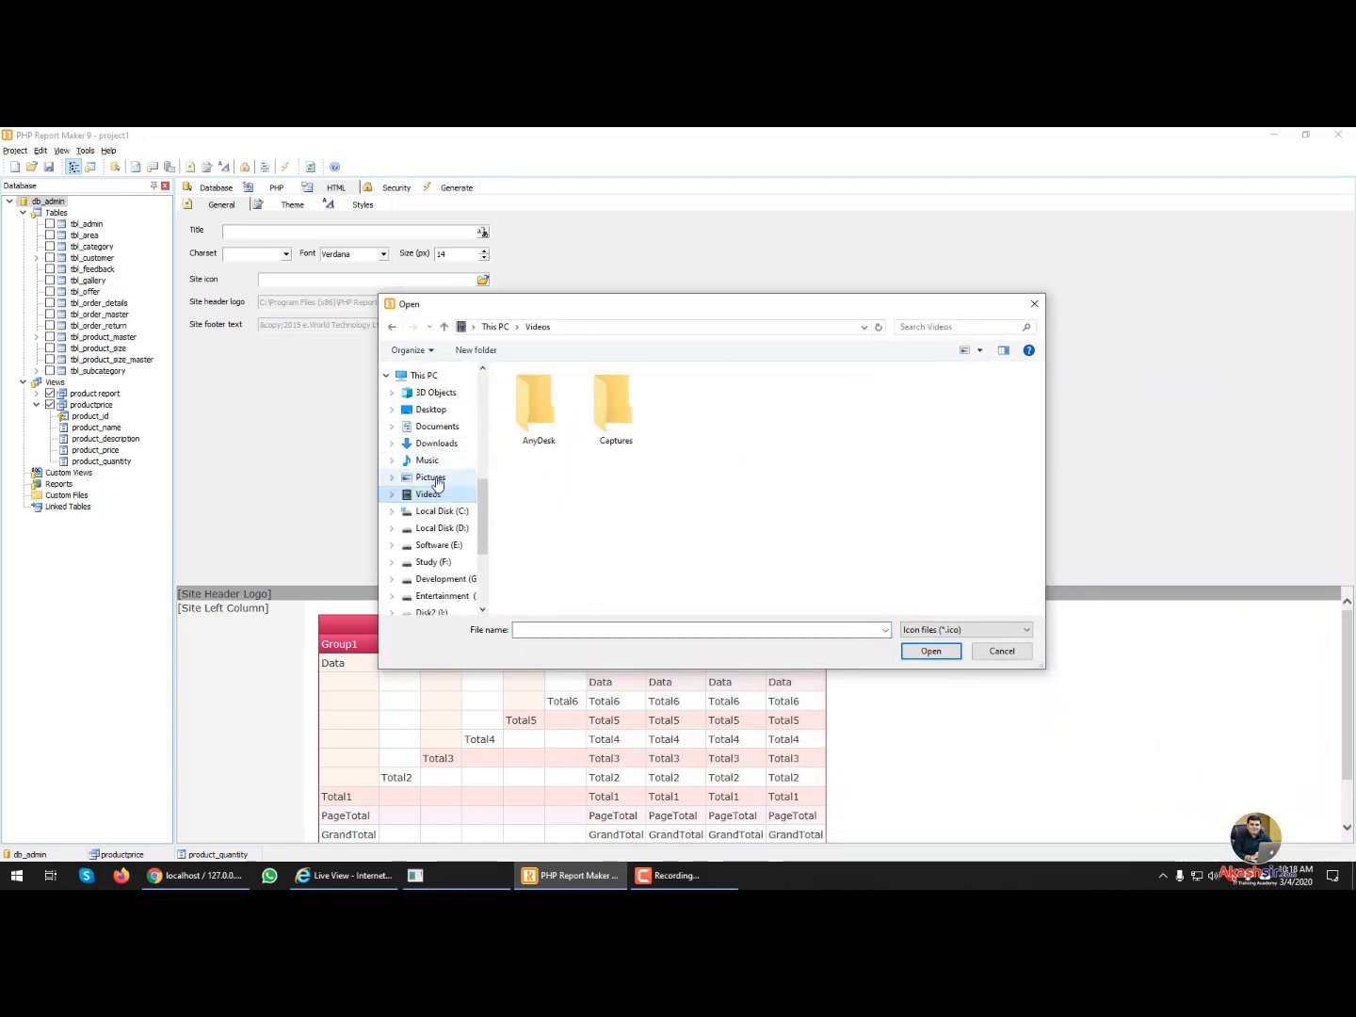
pyautogui.click(965, 631)
pyautogui.click(968, 645)
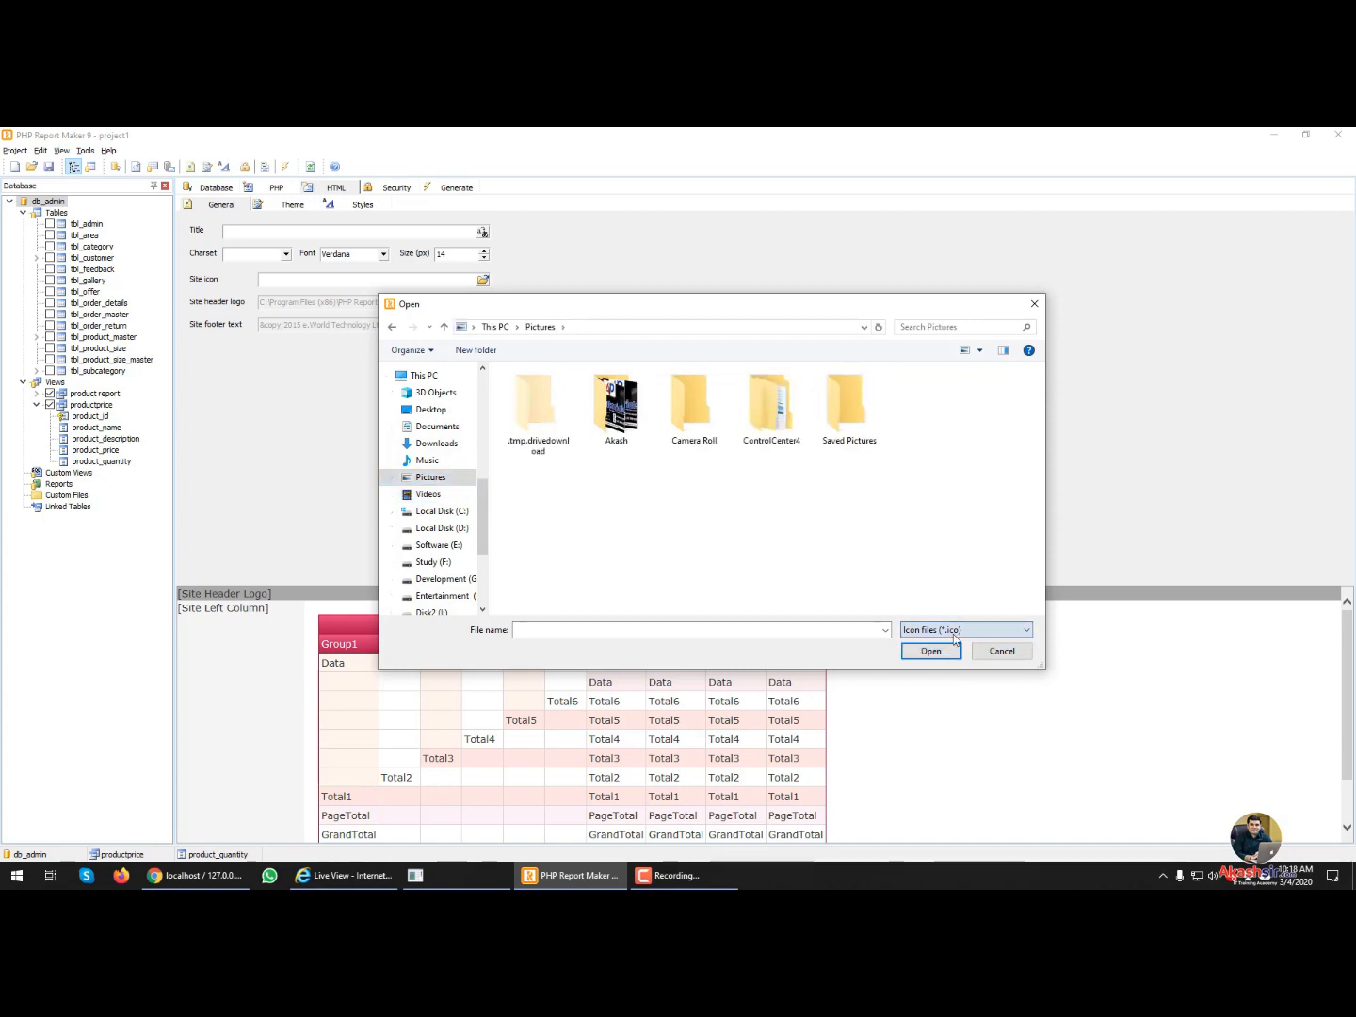
pyautogui.click(1001, 651)
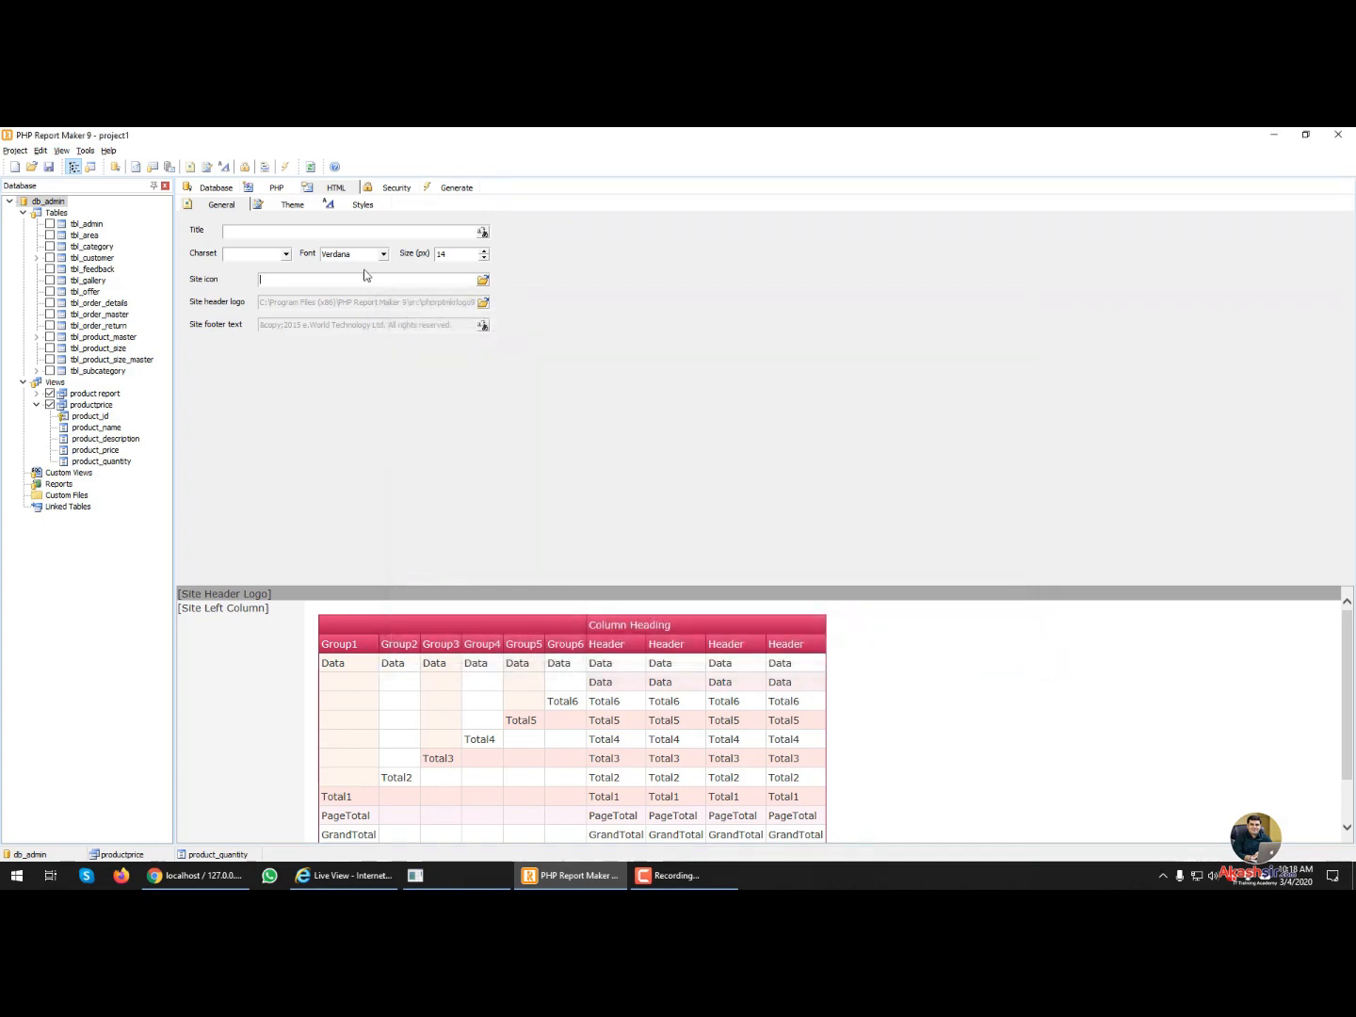
# - Set the site title to Akash Technolabs, keeping the current font
pyautogui.click(293, 237)
pyautogui.write('Akash Technolabs')
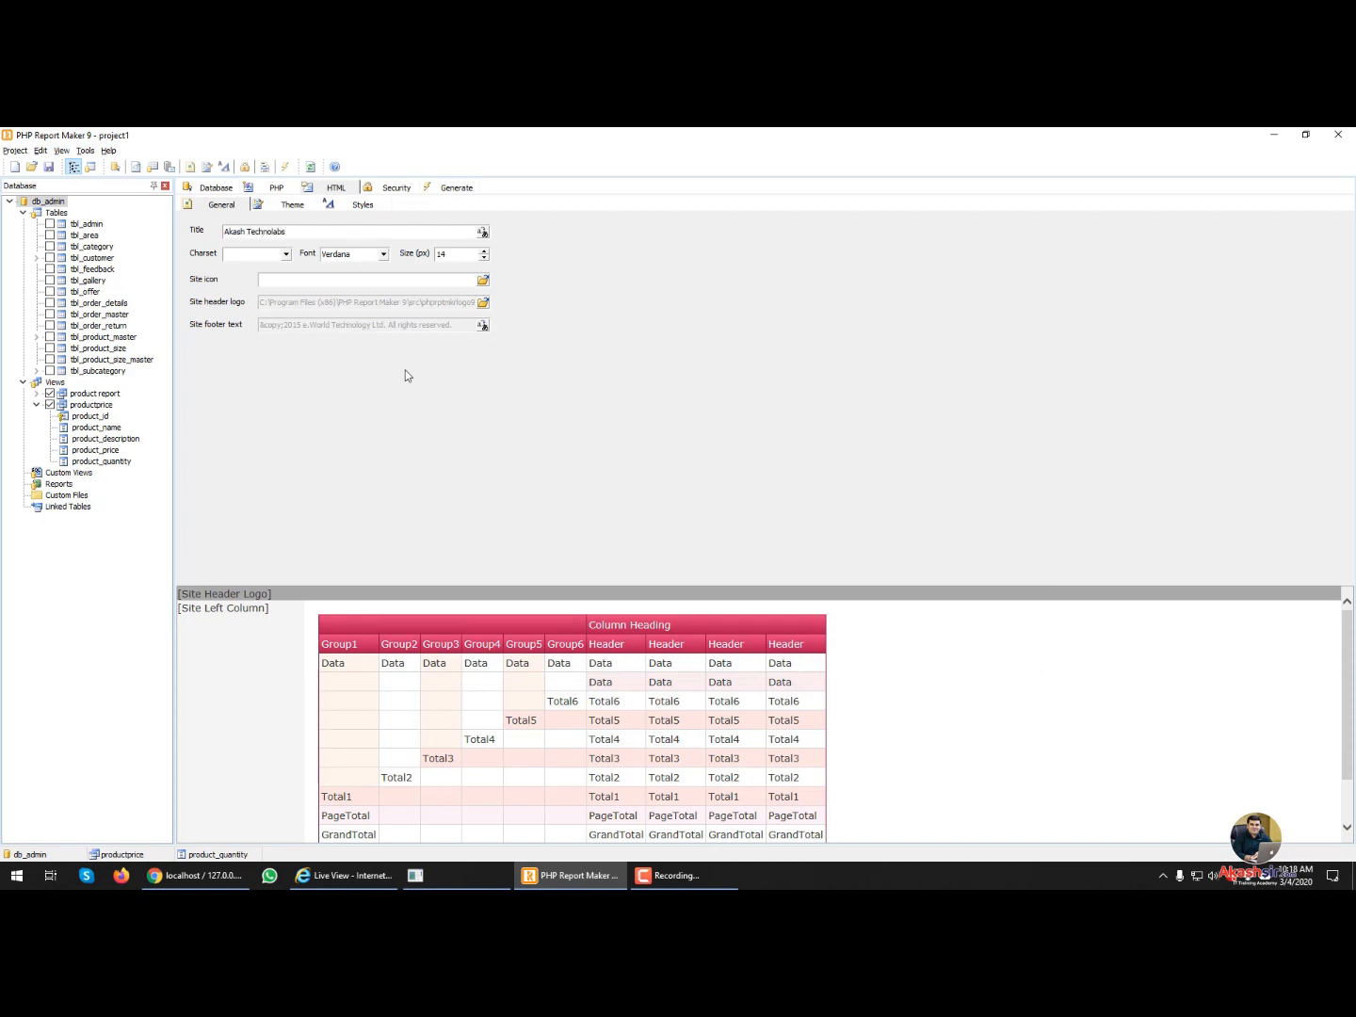
pyautogui.click(385, 259)
pyautogui.click(386, 260)
# - Change the report site's theme to Blue
pyautogui.click(274, 206)
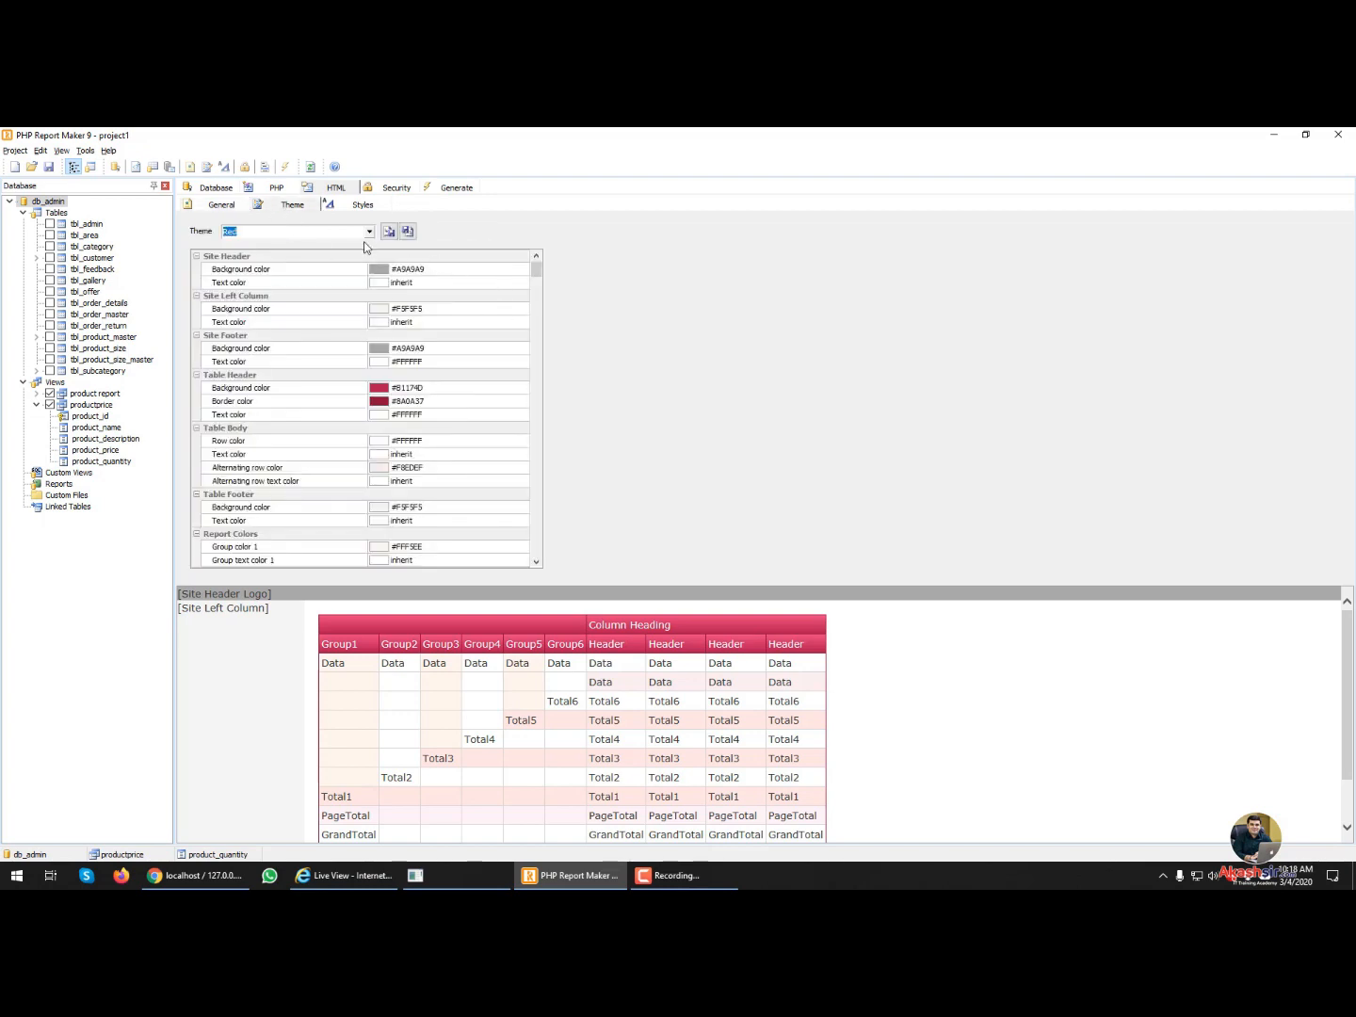
pyautogui.click(365, 234)
pyautogui.click(343, 251)
pyautogui.click(368, 232)
pyautogui.click(357, 254)
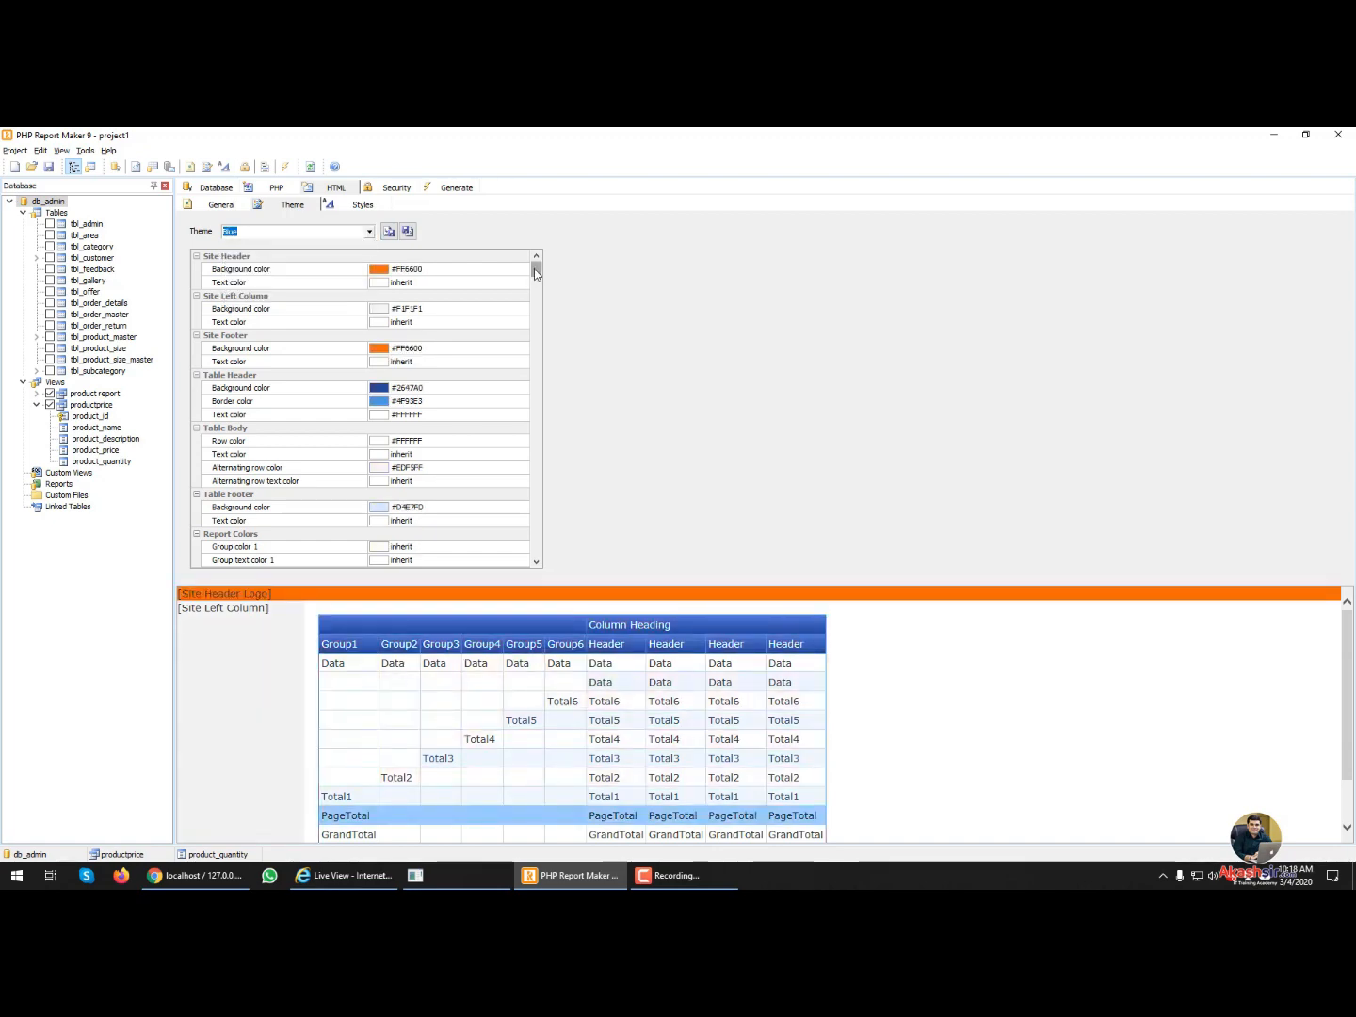
pyautogui.moveTo(534, 269)
pyautogui.mouseDown()
pyautogui.moveTo(510, 521)
pyautogui.moveTo(558, 391)
pyautogui.moveTo(546, 242)
pyautogui.mouseUp()
# - Review the system stylesheet and the security options, including the fields for a hard-coded administrator login
pyautogui.click(369, 204)
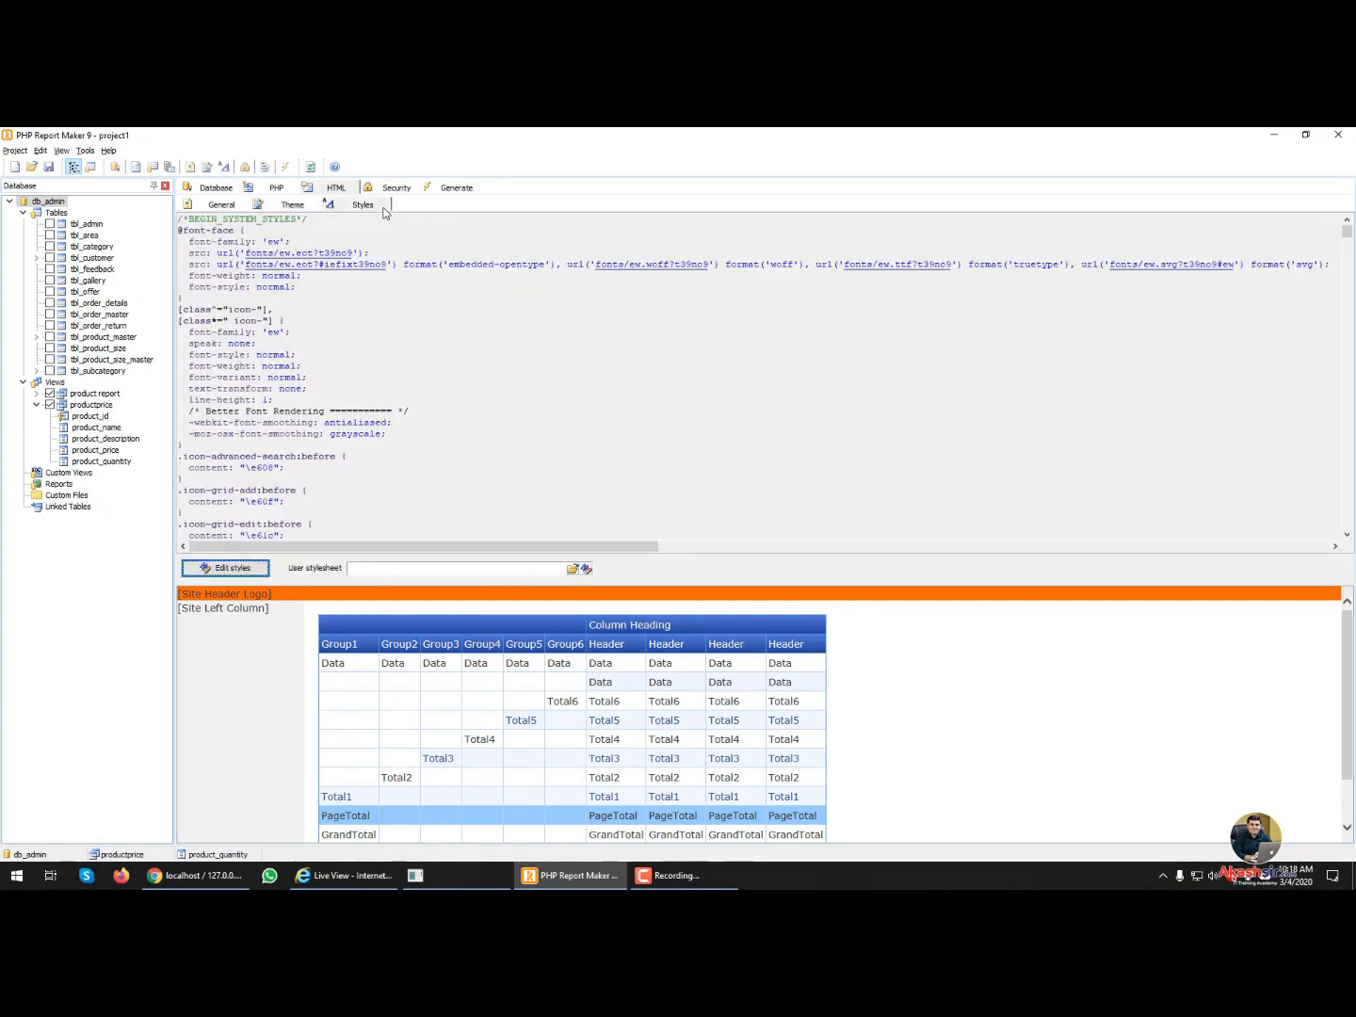
pyautogui.click(292, 192)
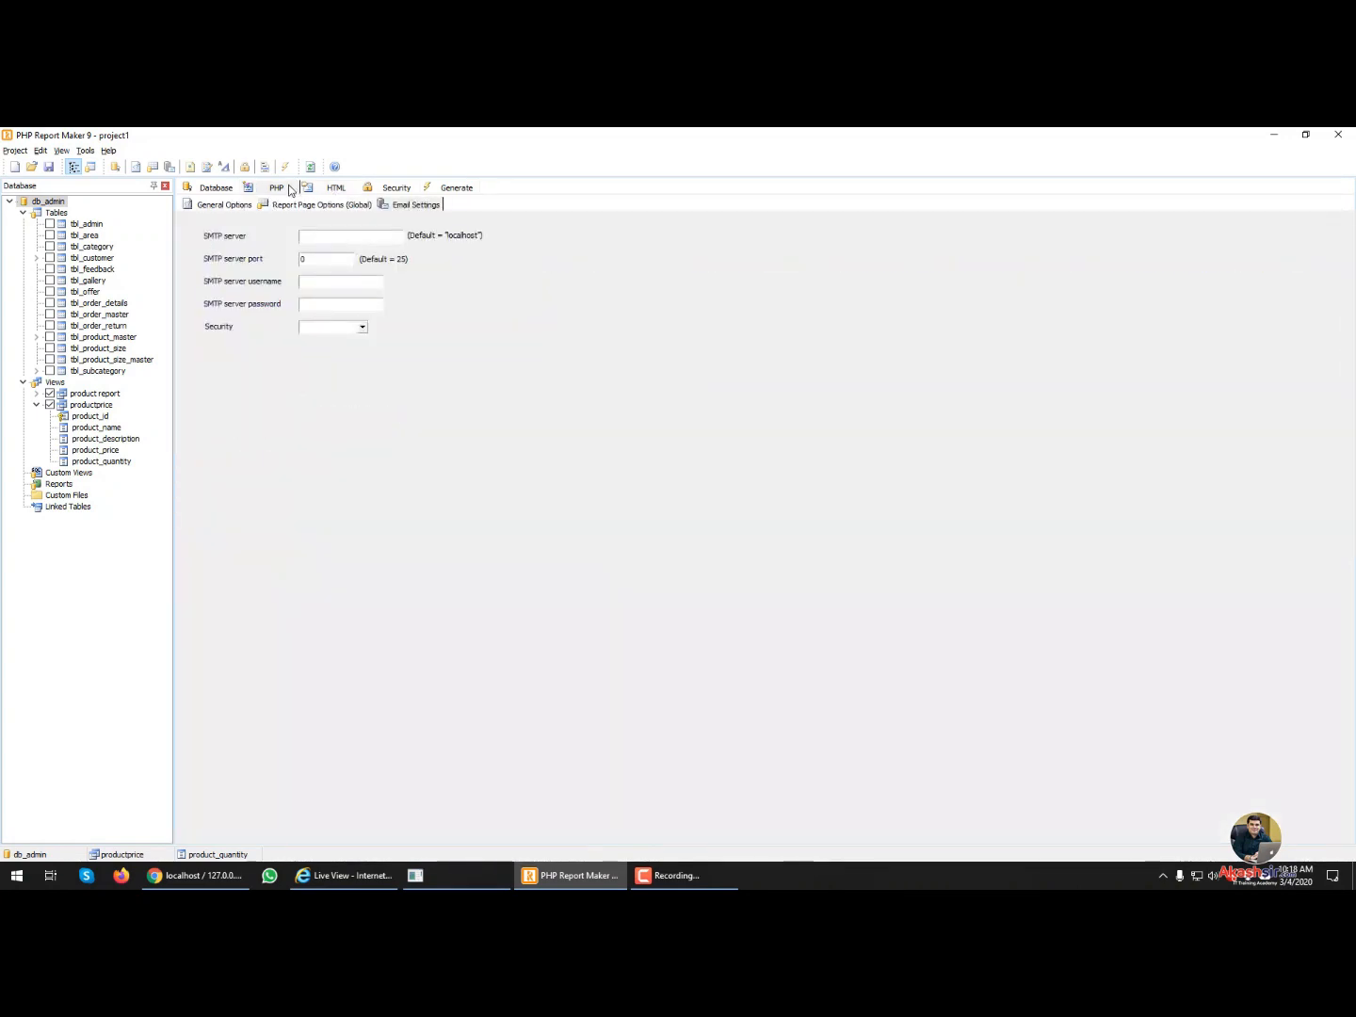
pyautogui.click(309, 192)
pyautogui.click(396, 189)
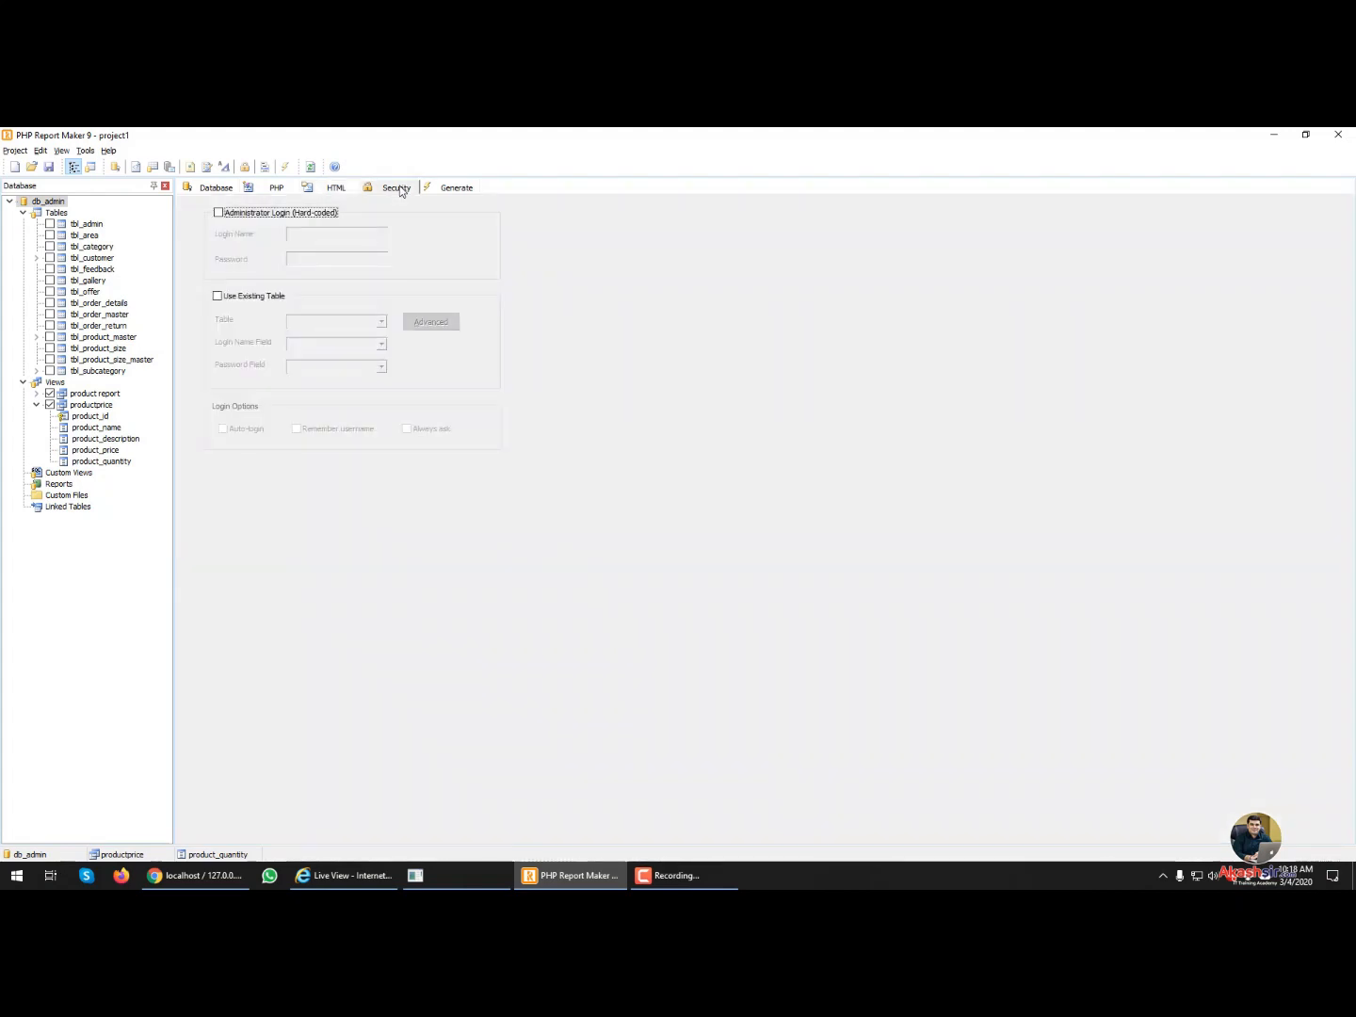
pyautogui.click(300, 214)
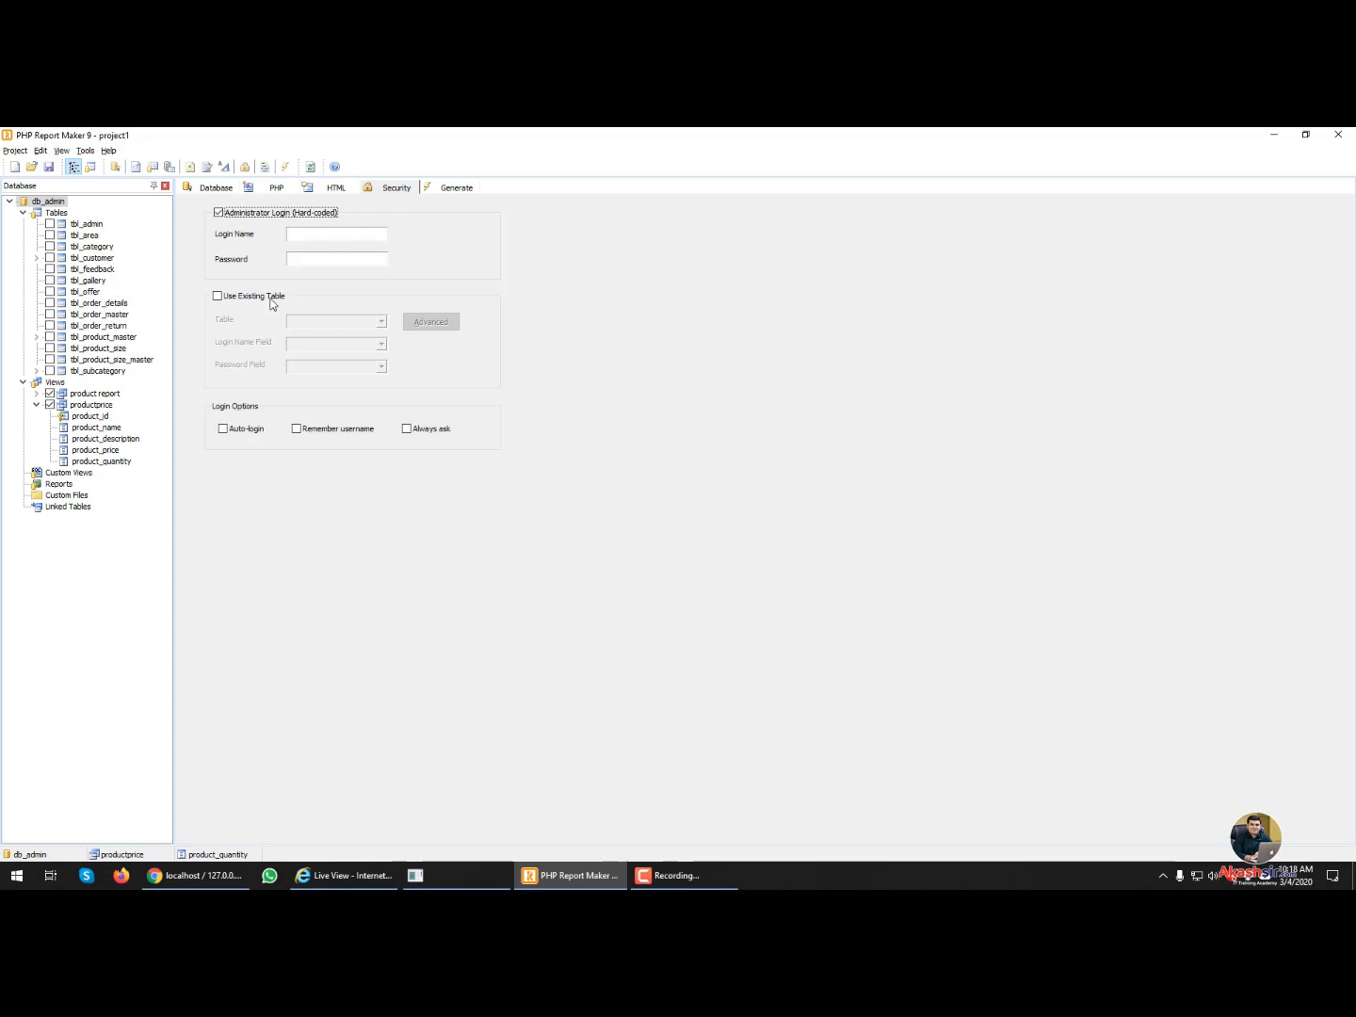
pyautogui.click(275, 216)
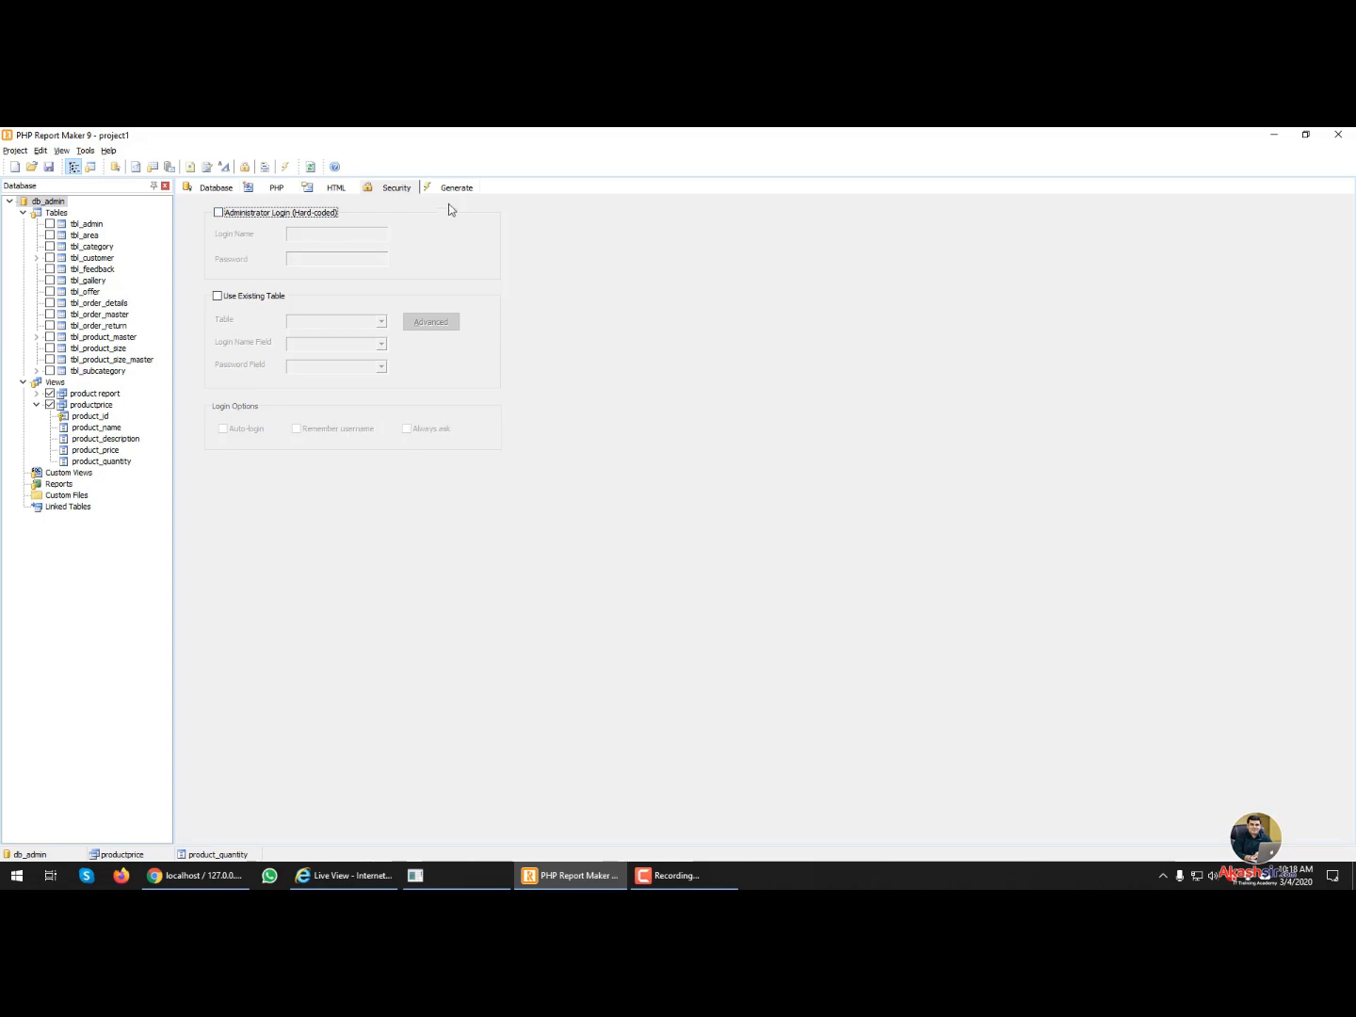
# - In the generation settings, create a new folder phpreportmakerdemo under C:\xampp\htdocs and set it as the destination folder
pyautogui.click(459, 190)
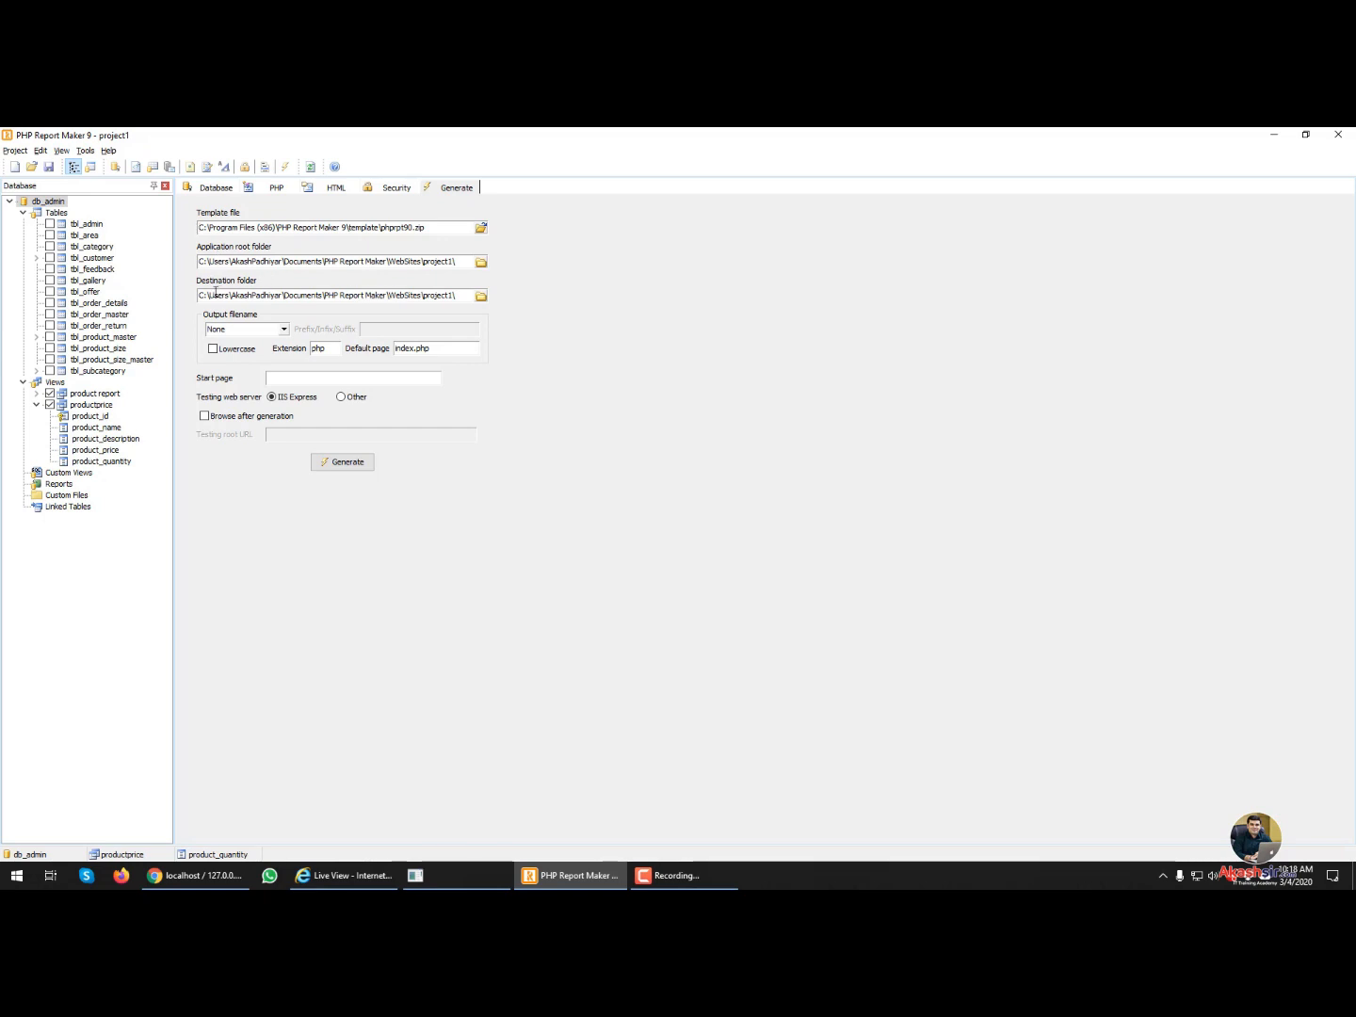
pyautogui.doubleClick(199, 295)
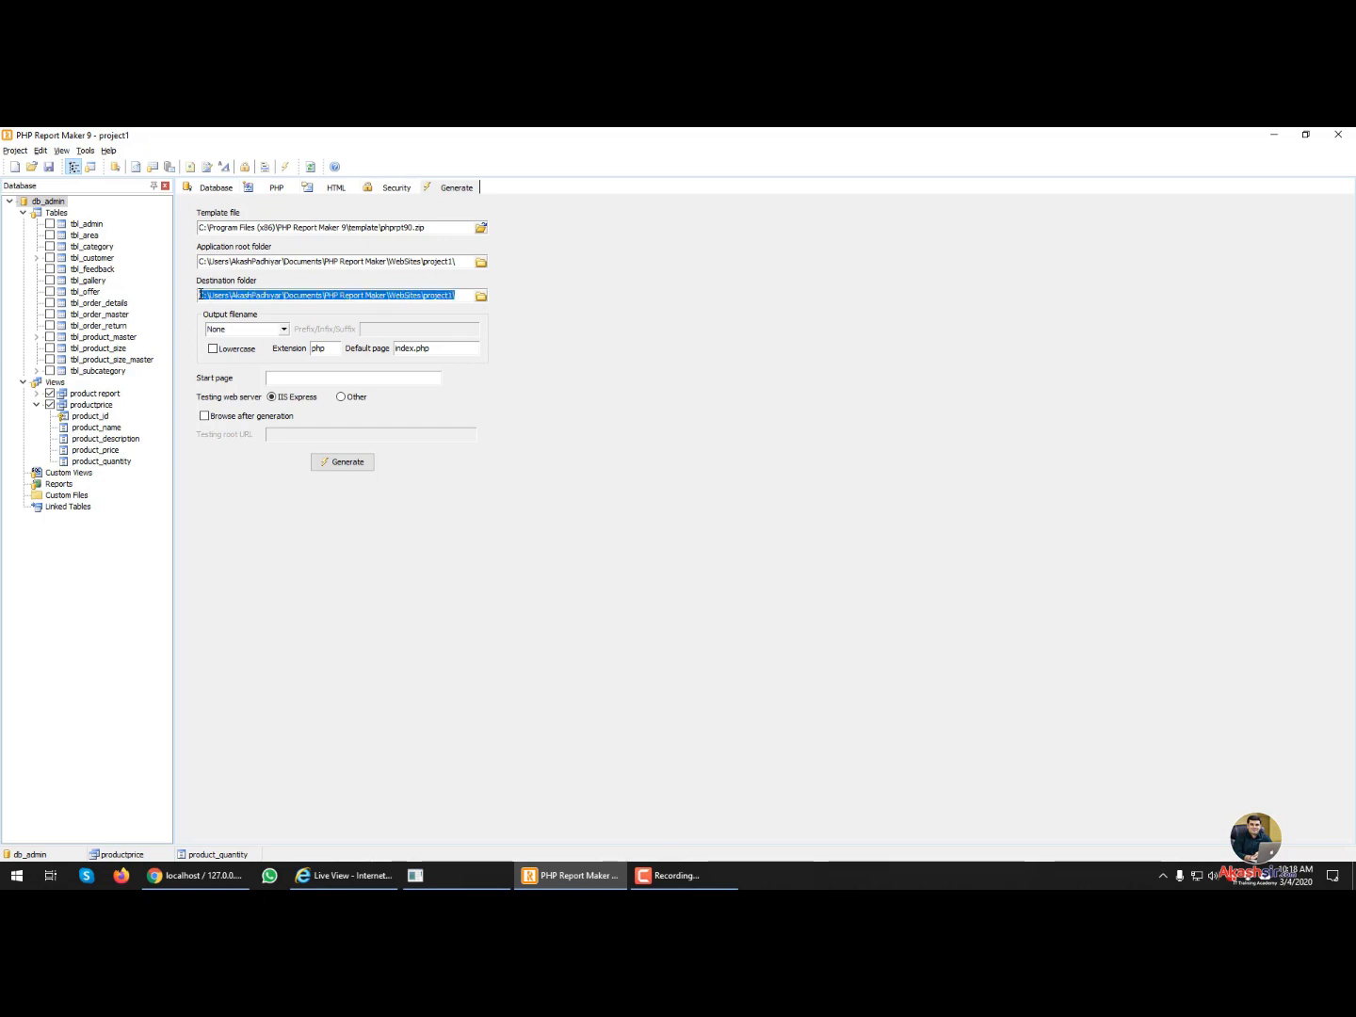
pyautogui.click(481, 296)
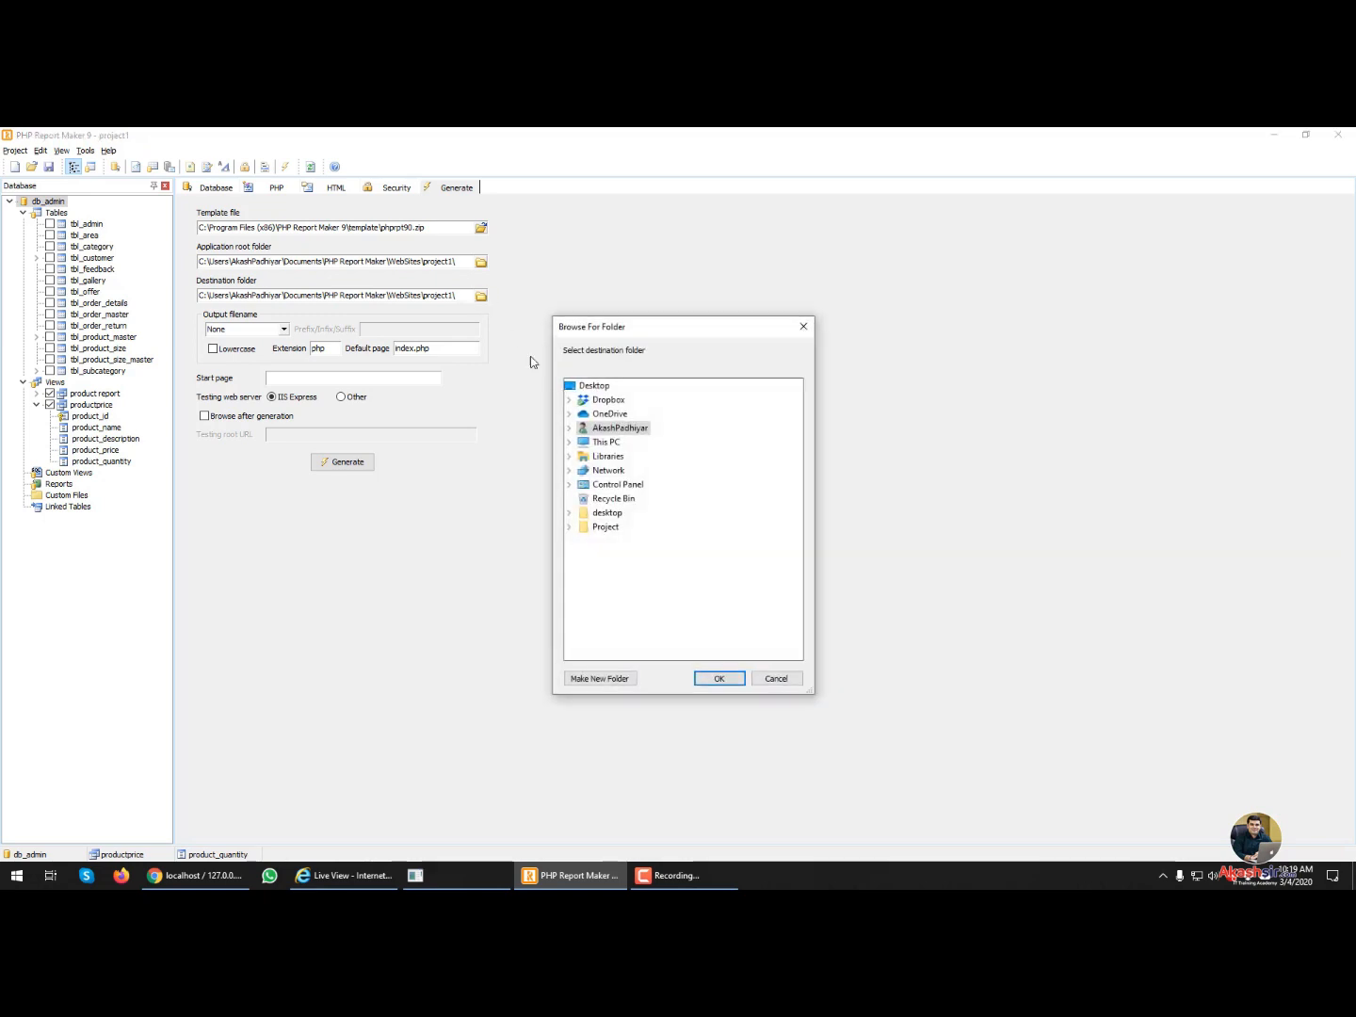
pyautogui.click(569, 443)
pyautogui.doubleClick(631, 497)
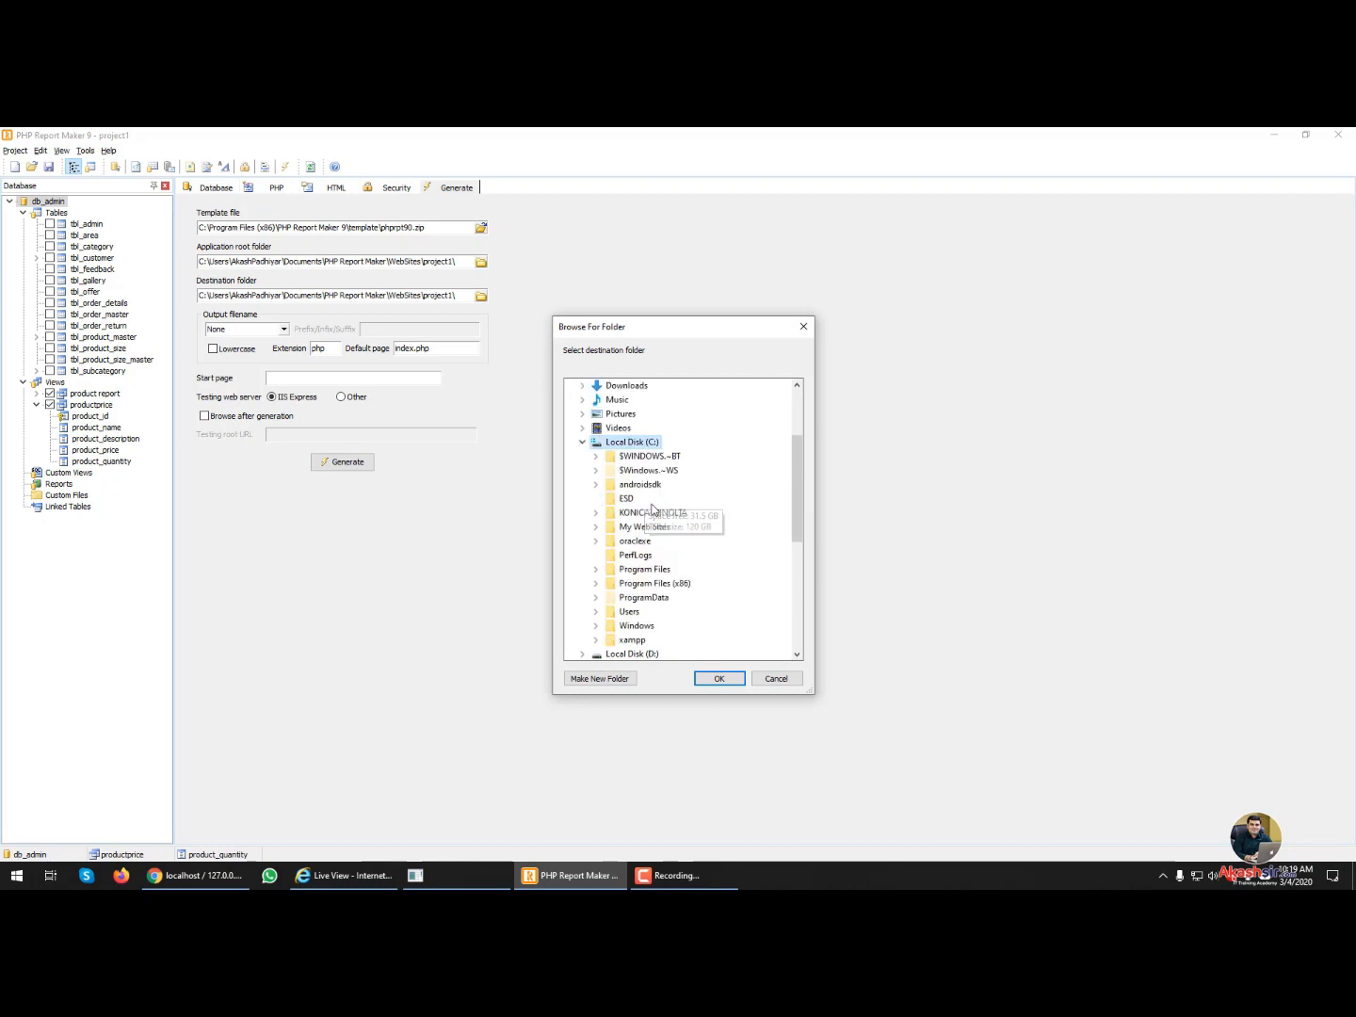
pyautogui.doubleClick(650, 640)
pyautogui.scroll(-1, 691, 633)
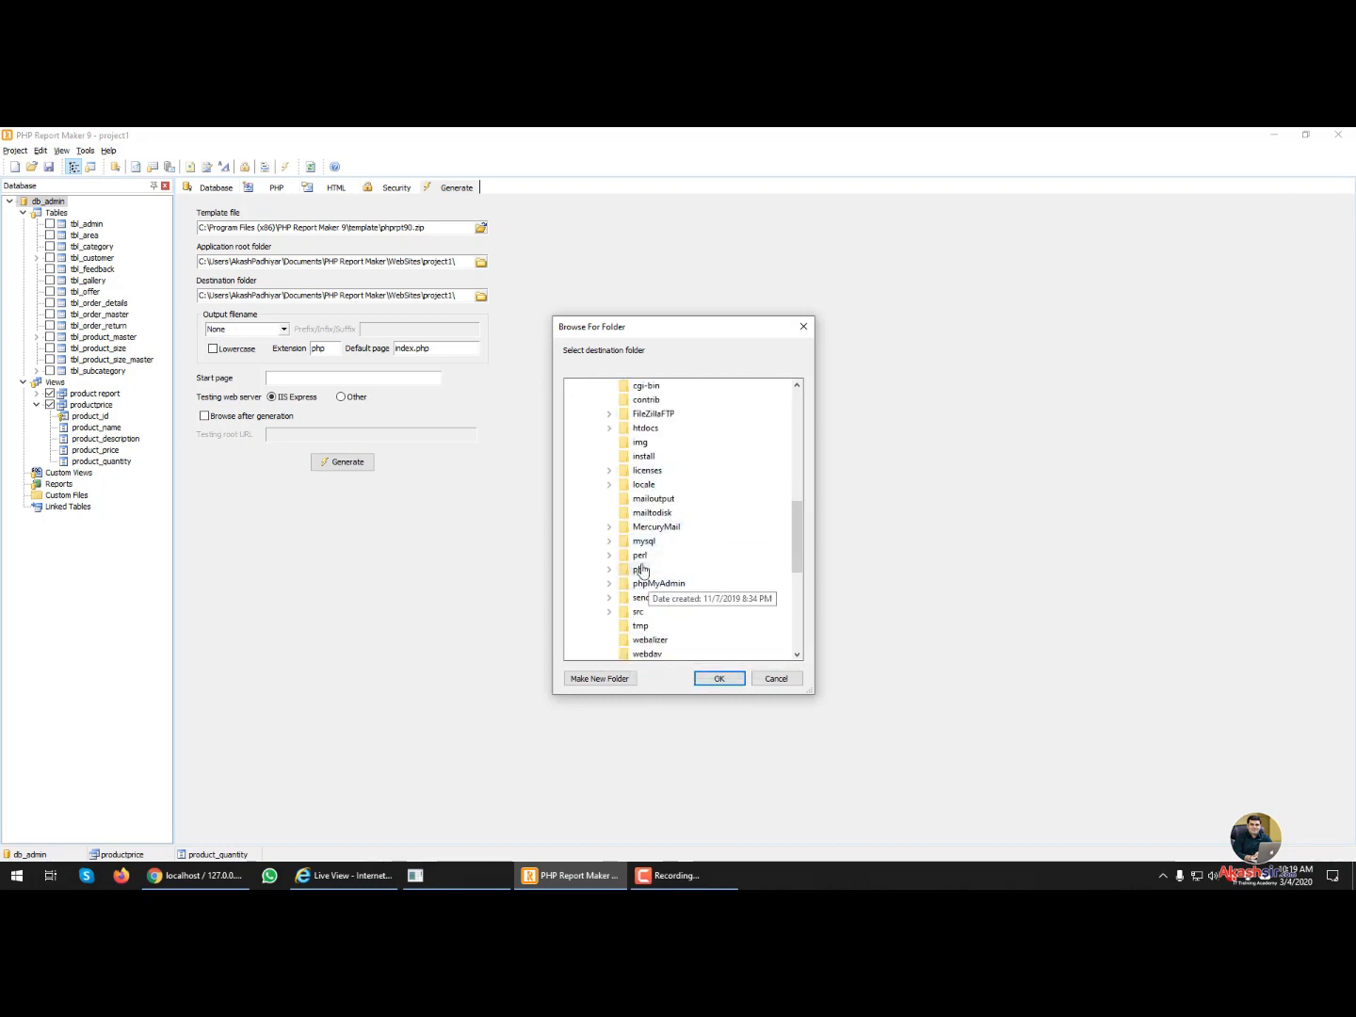
pyautogui.doubleClick(648, 428)
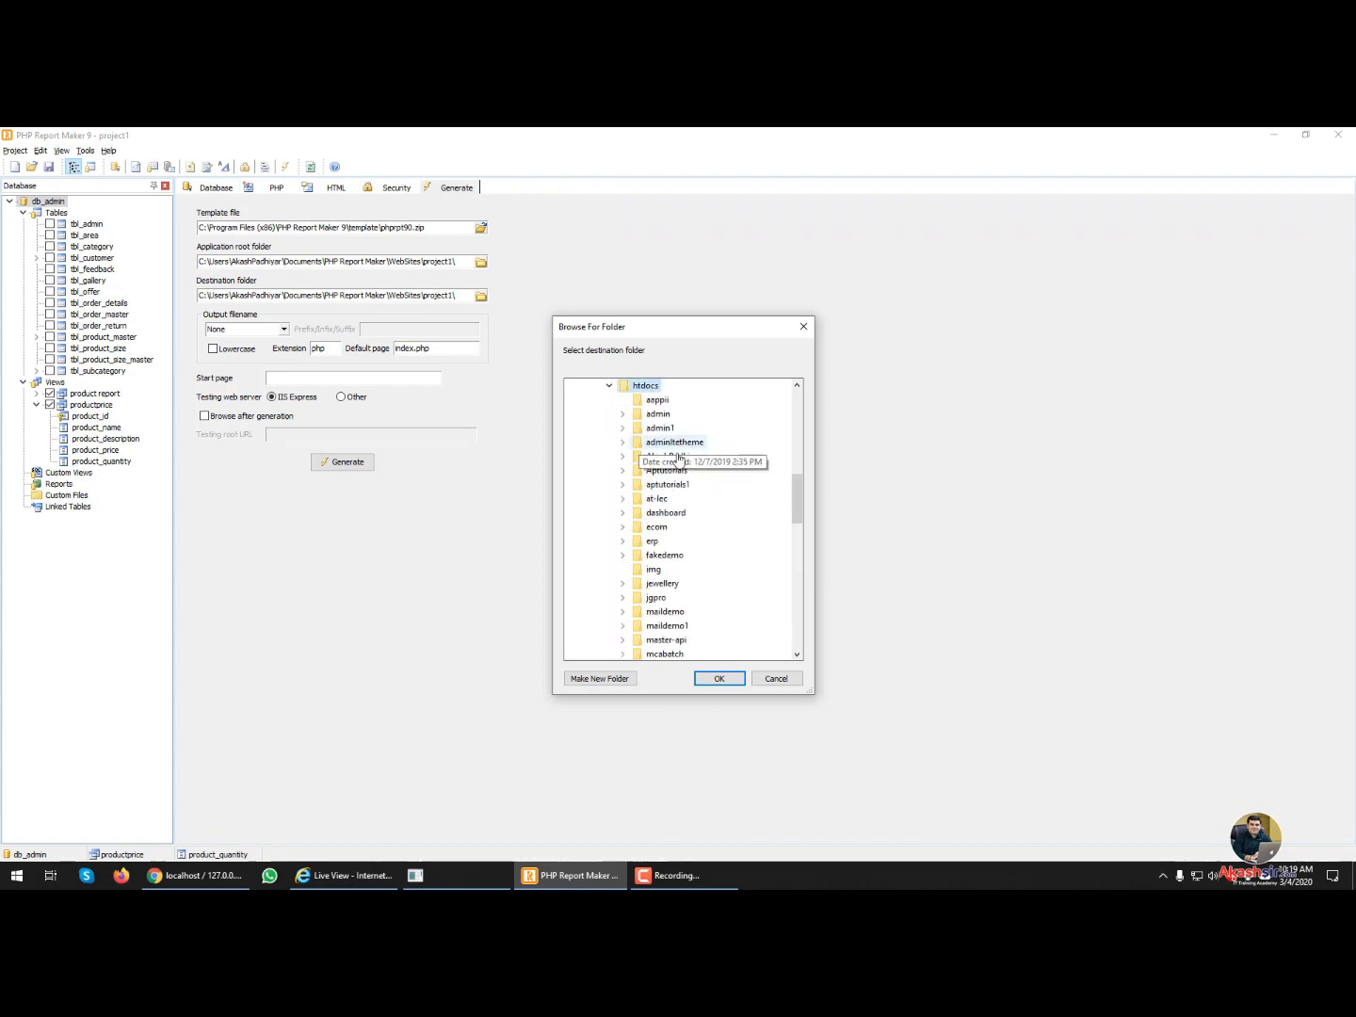
pyautogui.click(600, 679)
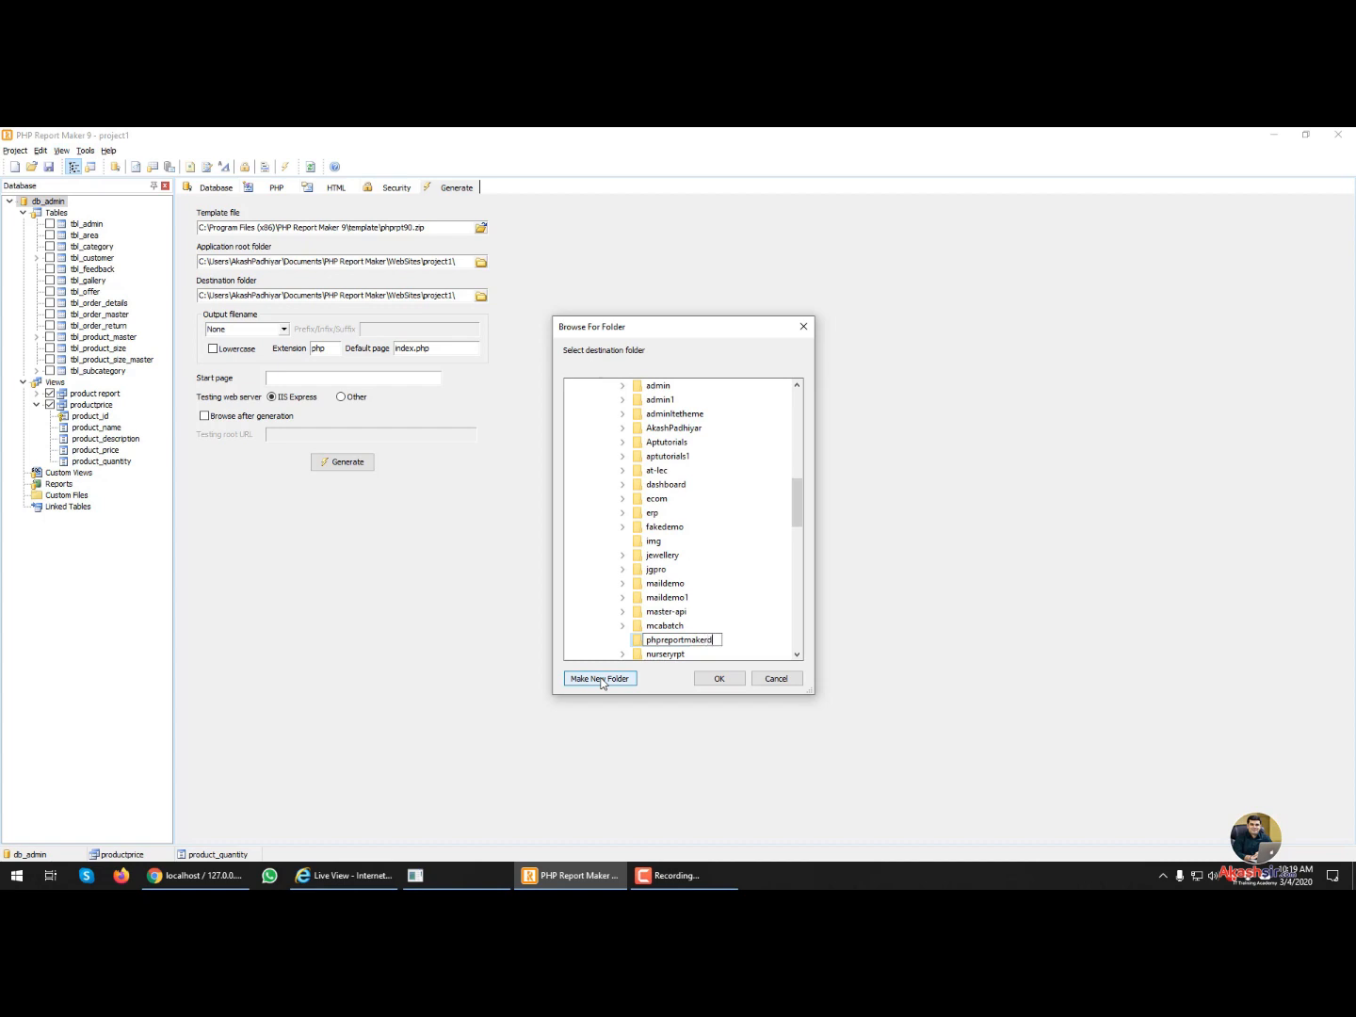
pyautogui.press('Return')
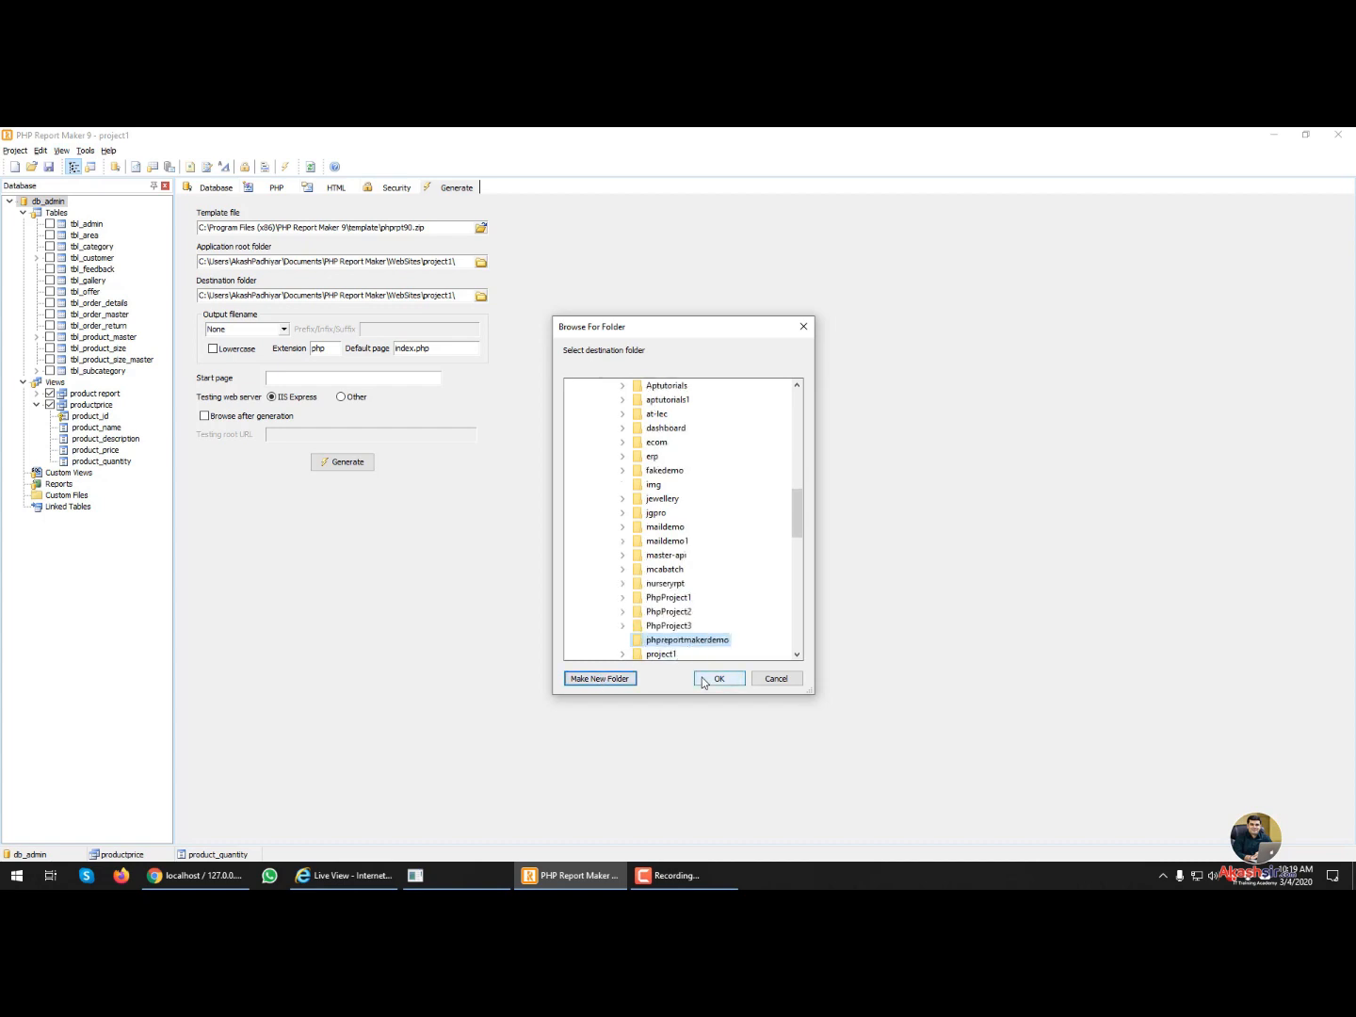
pyautogui.click(703, 680)
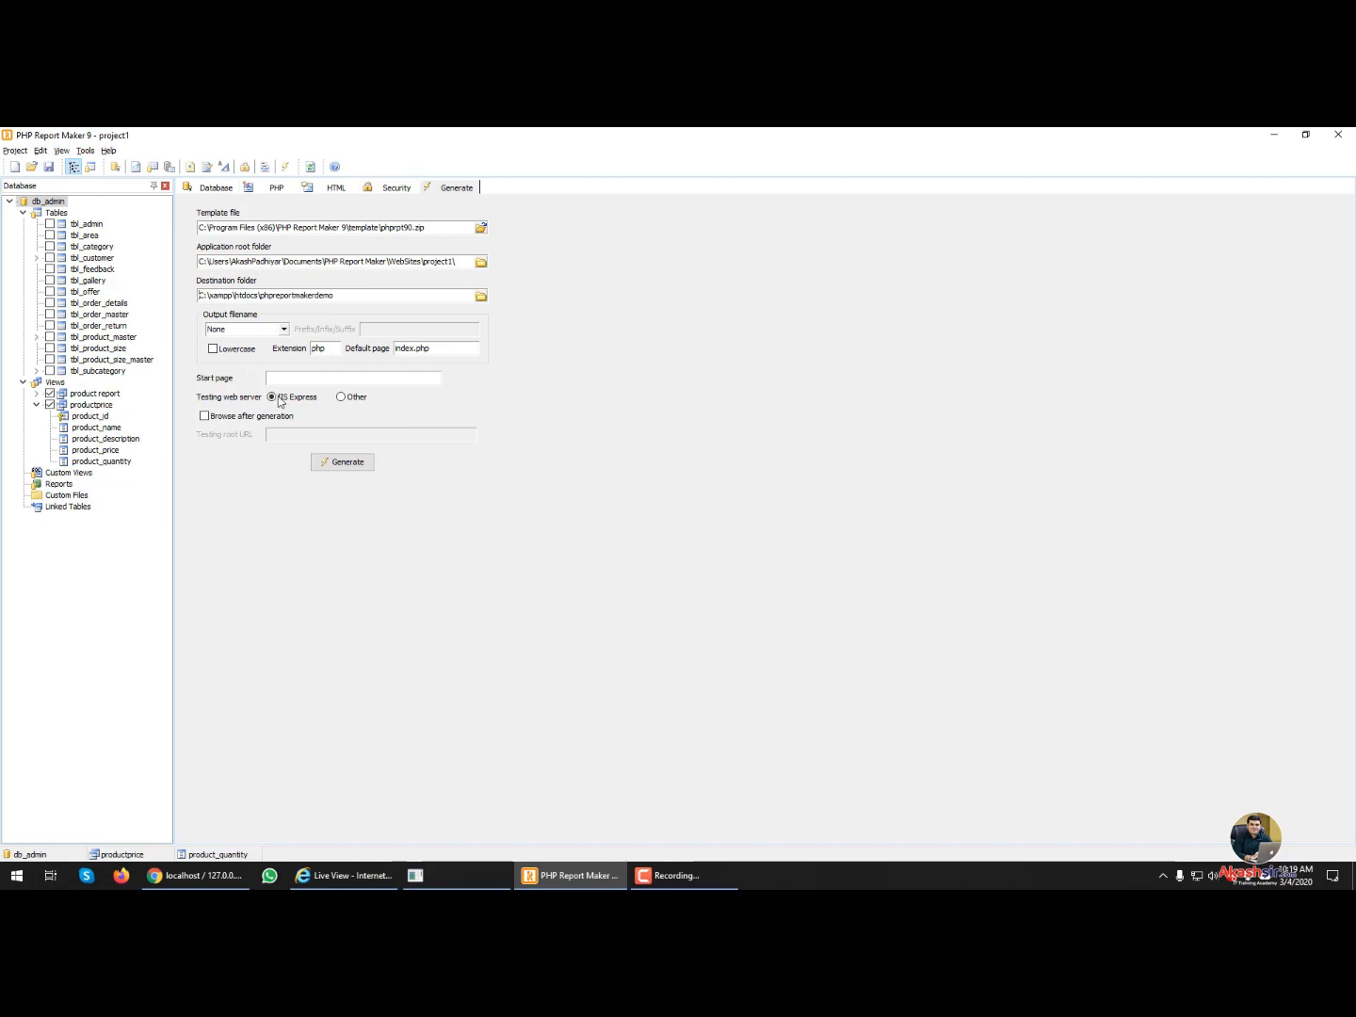
# - Set the testing web server to Other and generate the PHP scripts for all outputs, accepting a destination outside the application root
pyautogui.click(355, 398)
pyautogui.click(340, 464)
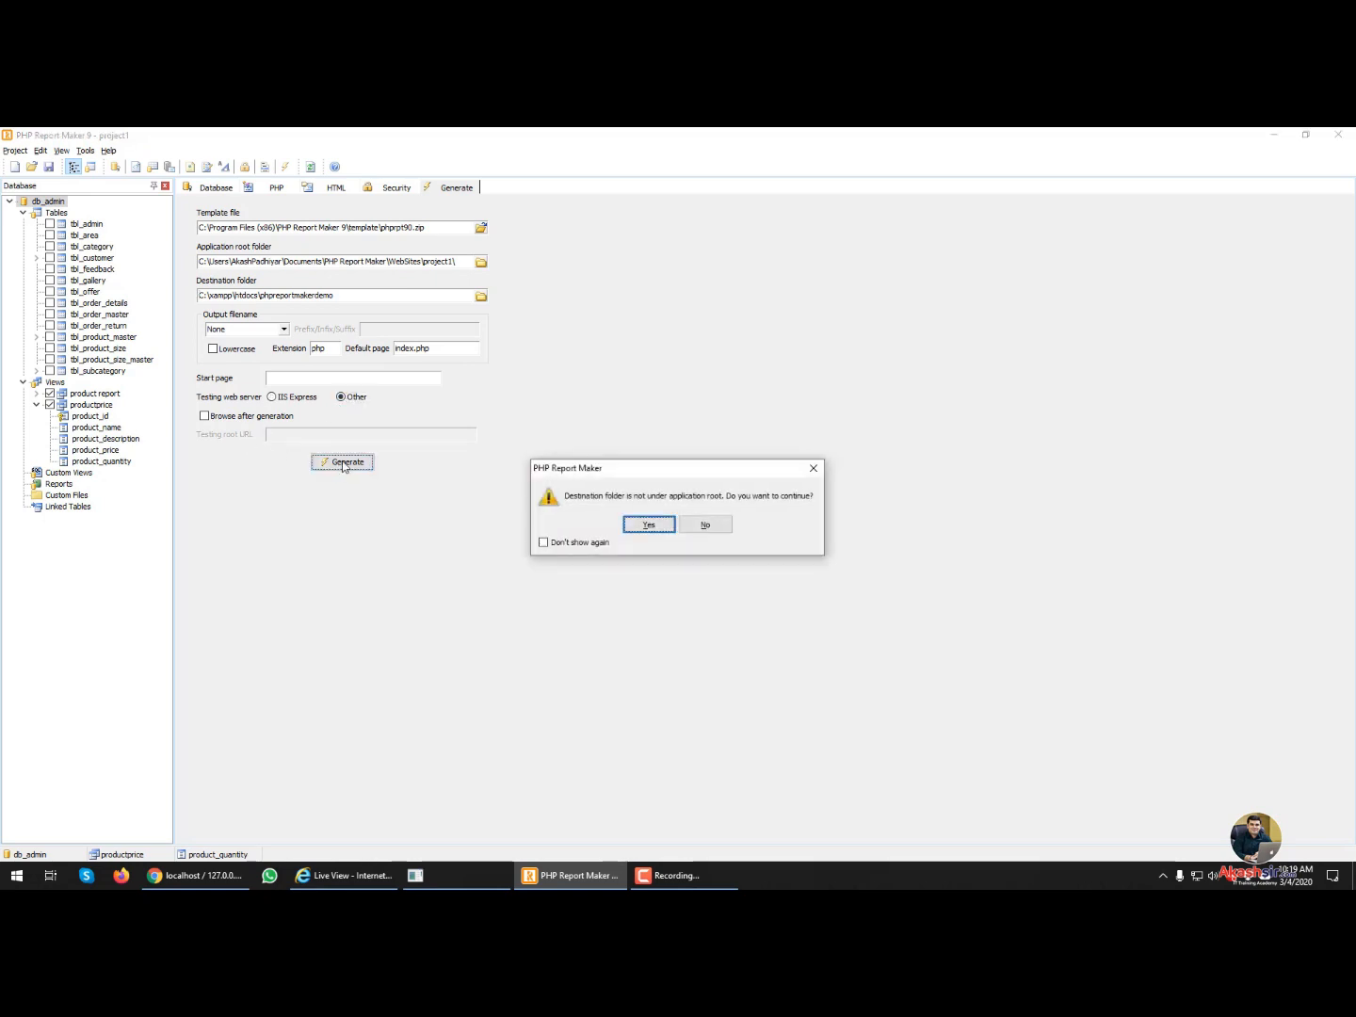
pyautogui.click(666, 528)
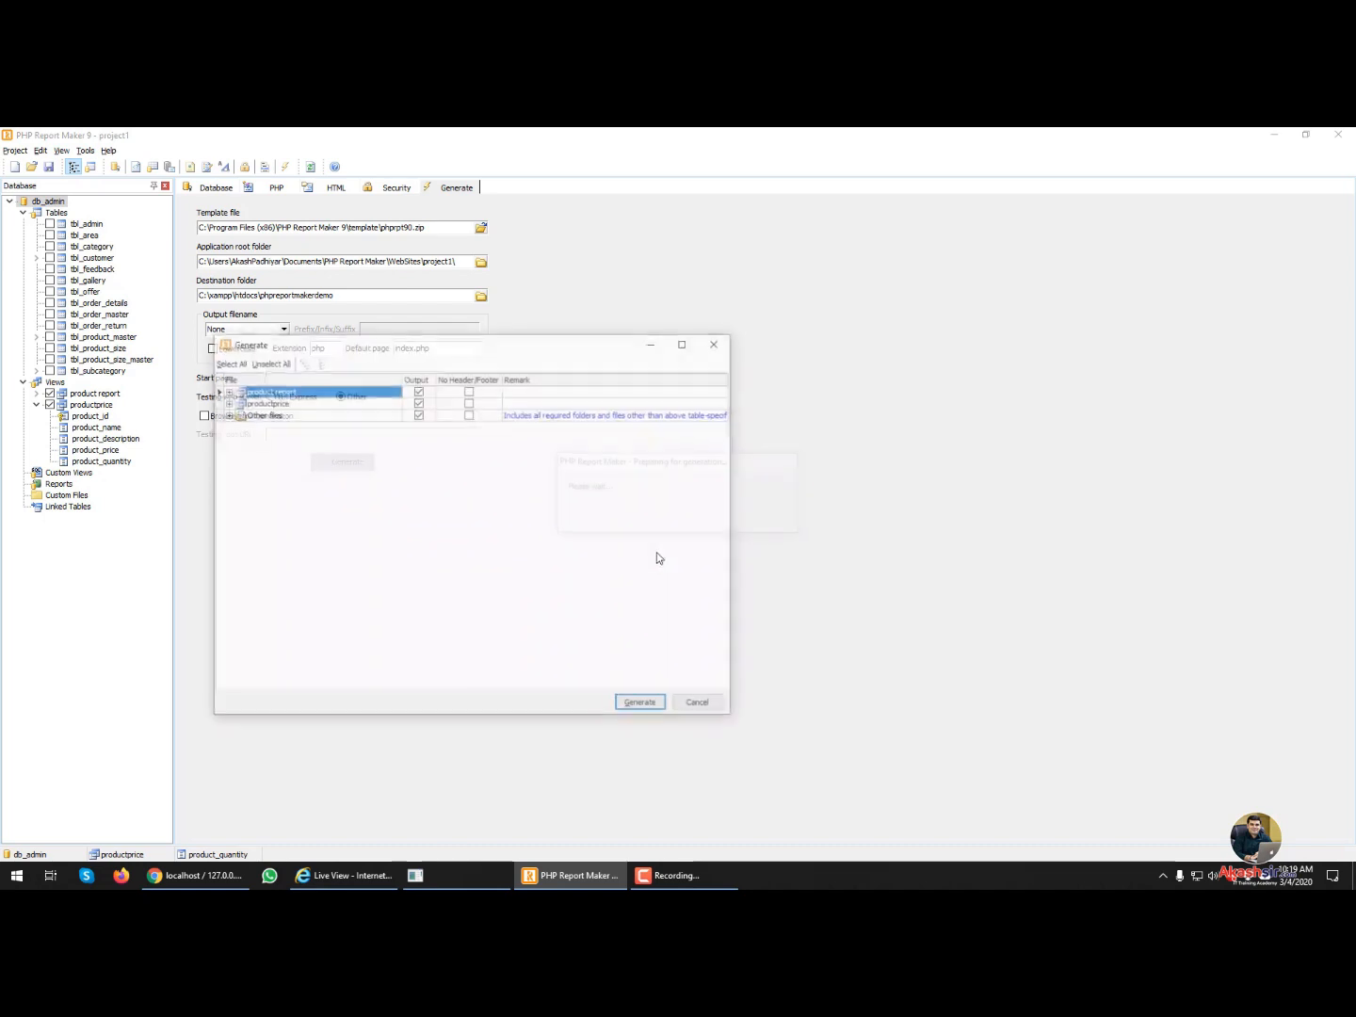
pyautogui.click(638, 702)
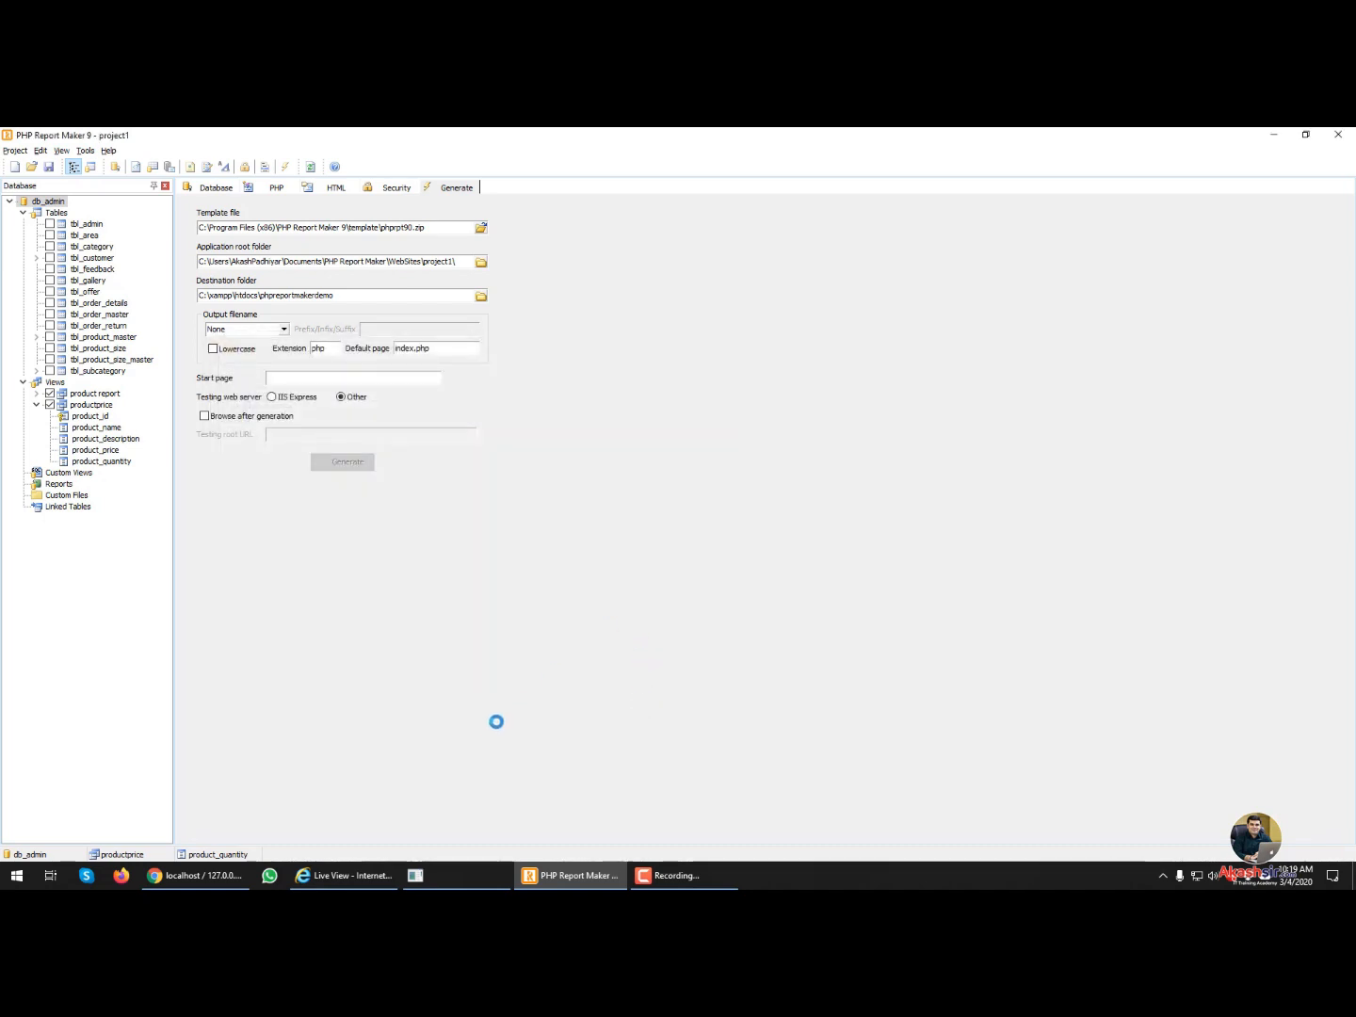
# - In File Explorer, open C:\xampp\htdocs\phpreportmakerdemo and check the generated files, looking in on the generation progress in PHP Report Maker
pyautogui.press('super+e')
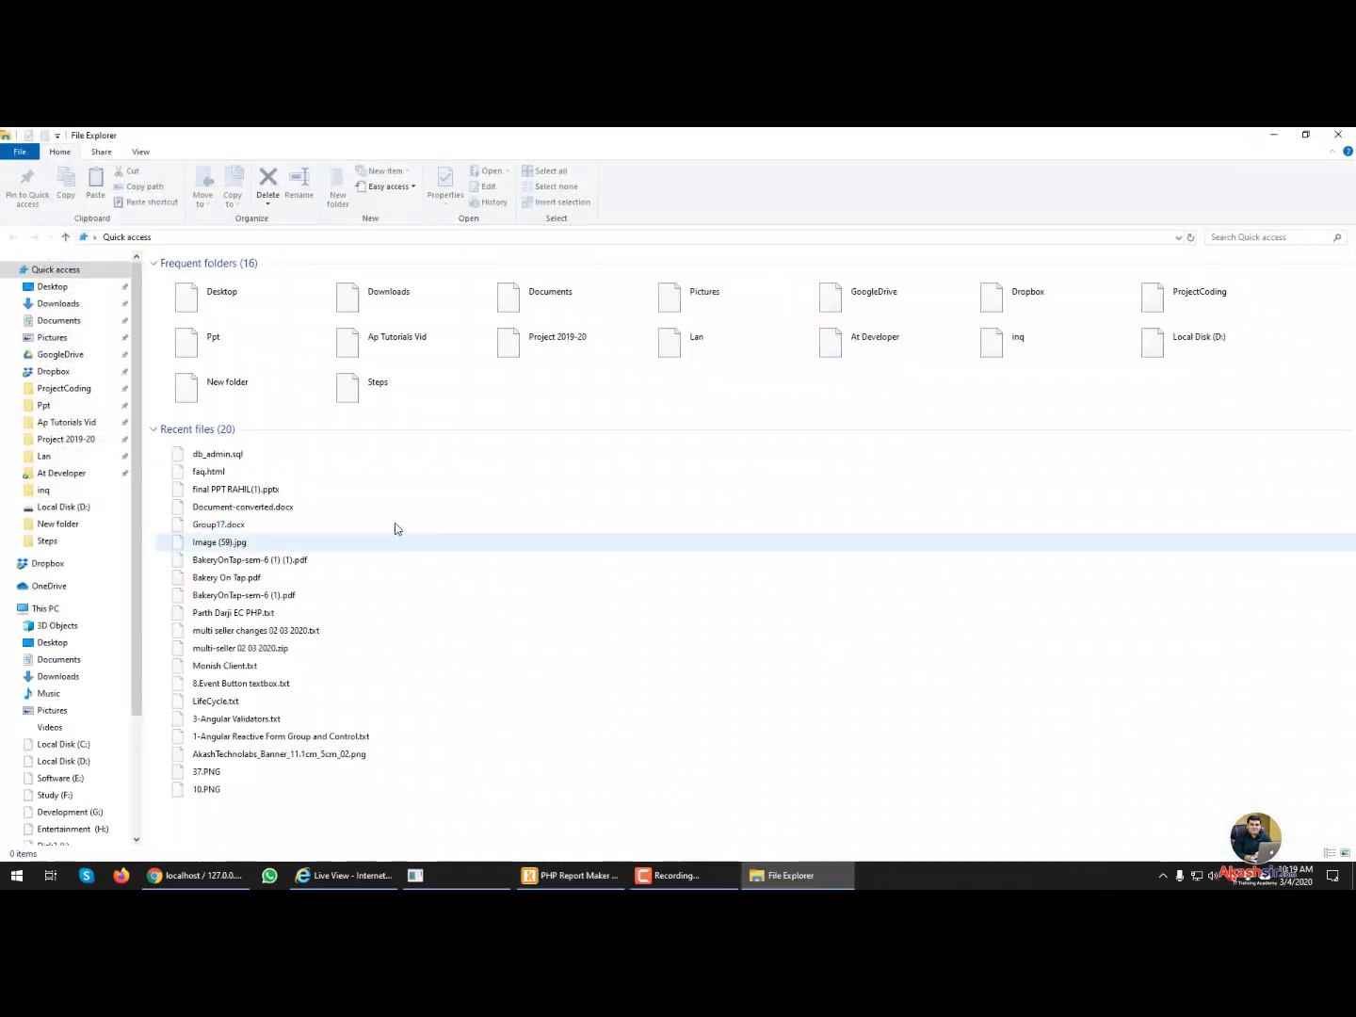
pyautogui.click(63, 745)
pyautogui.click(386, 372)
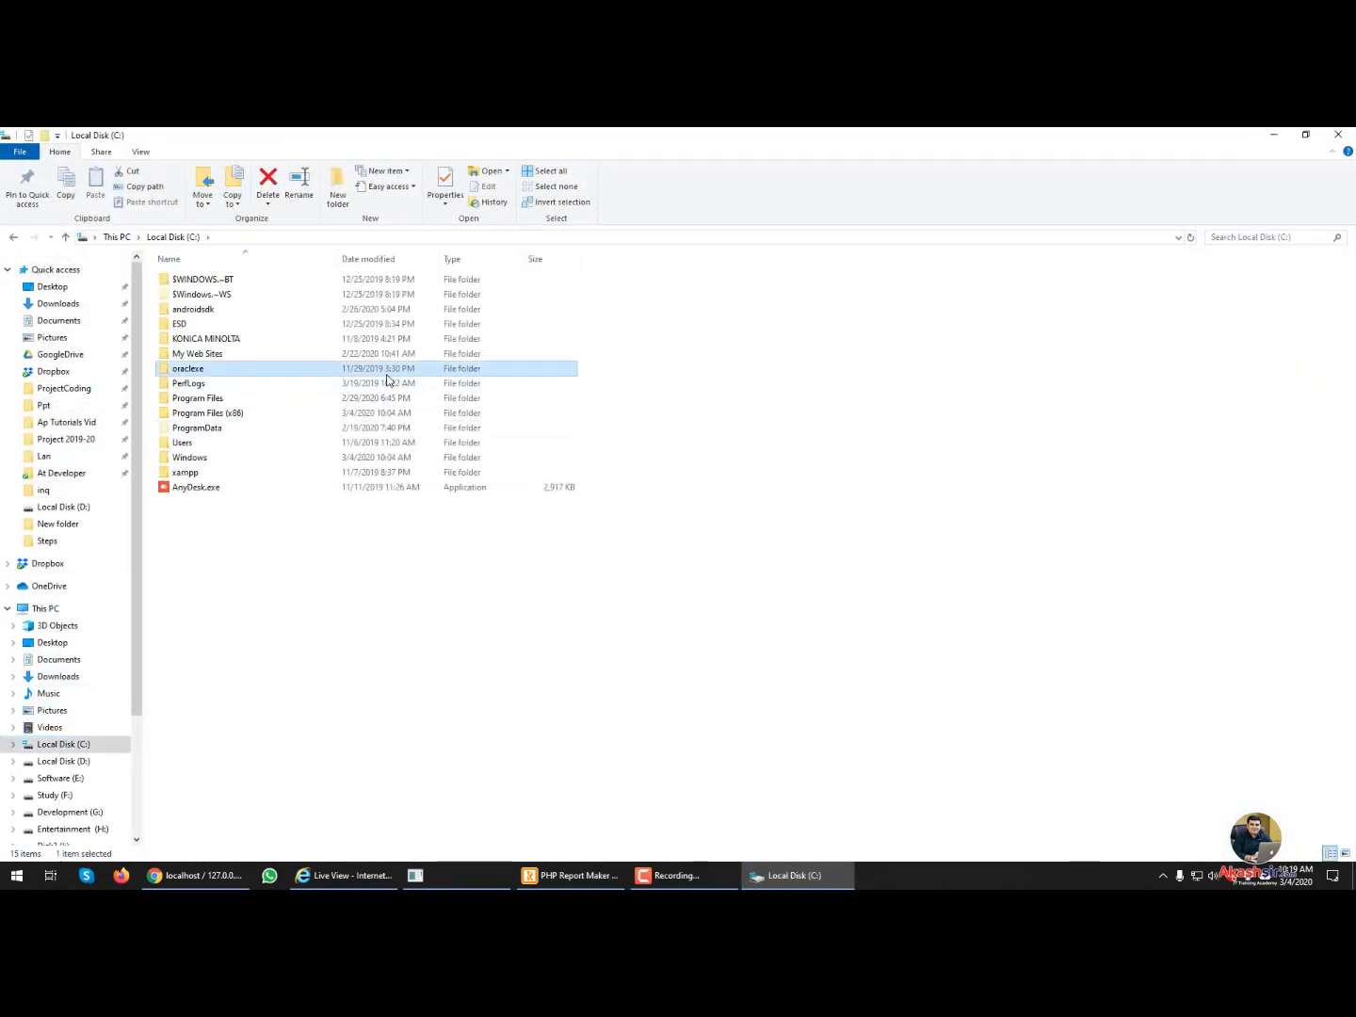
pyautogui.press('x')
pyautogui.press('Return')
pyautogui.press('h')
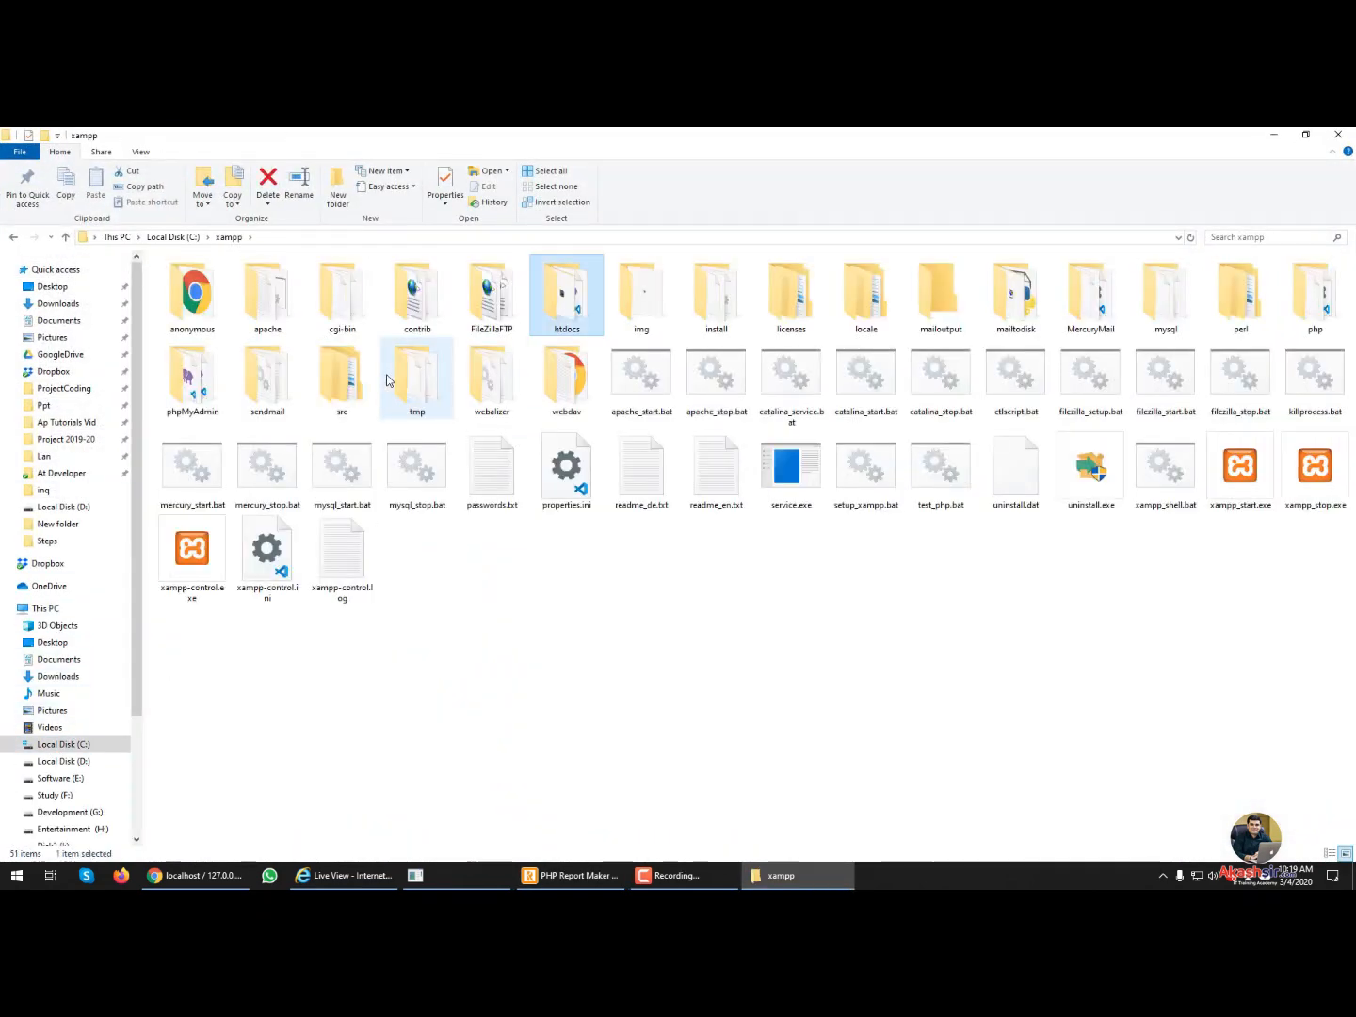
pyautogui.press('Return')
pyautogui.press('p')
pyautogui.press('Return')
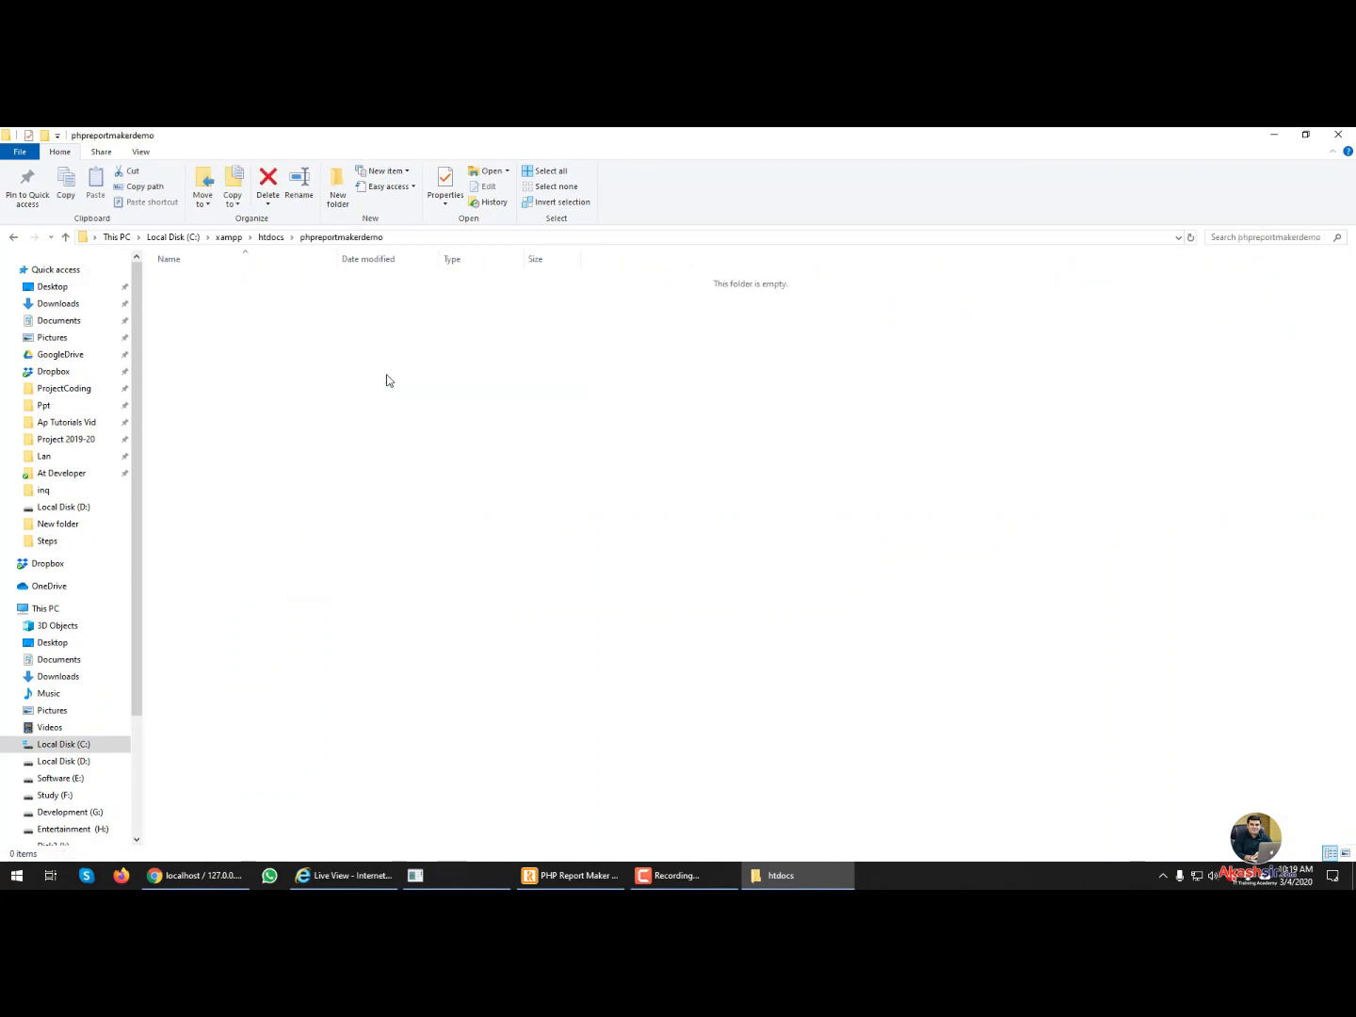
pyautogui.click(616, 877)
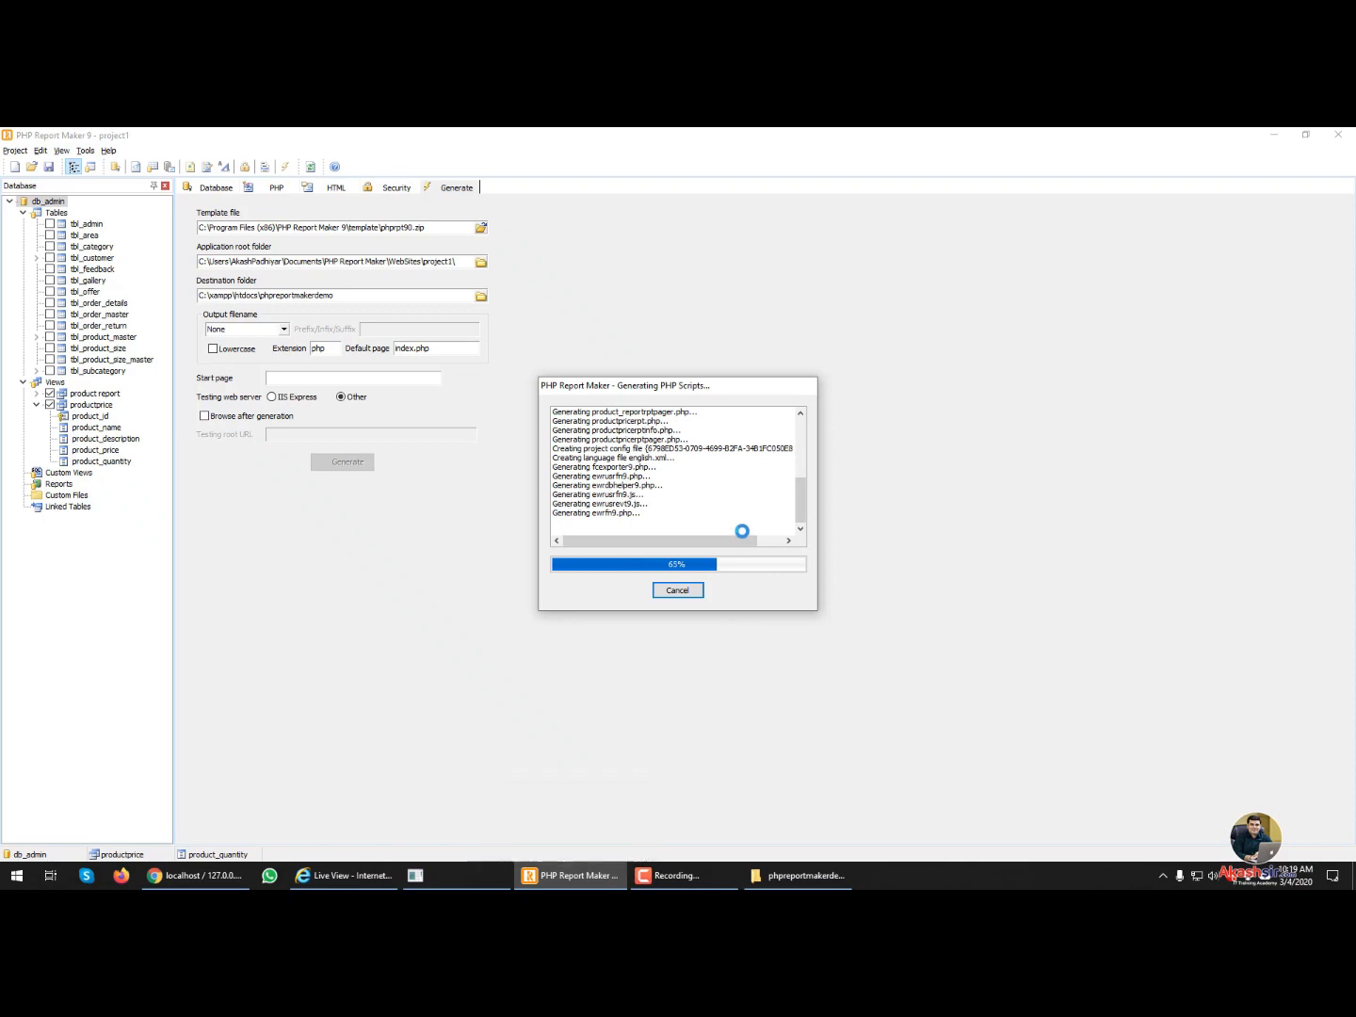
pyautogui.click(767, 878)
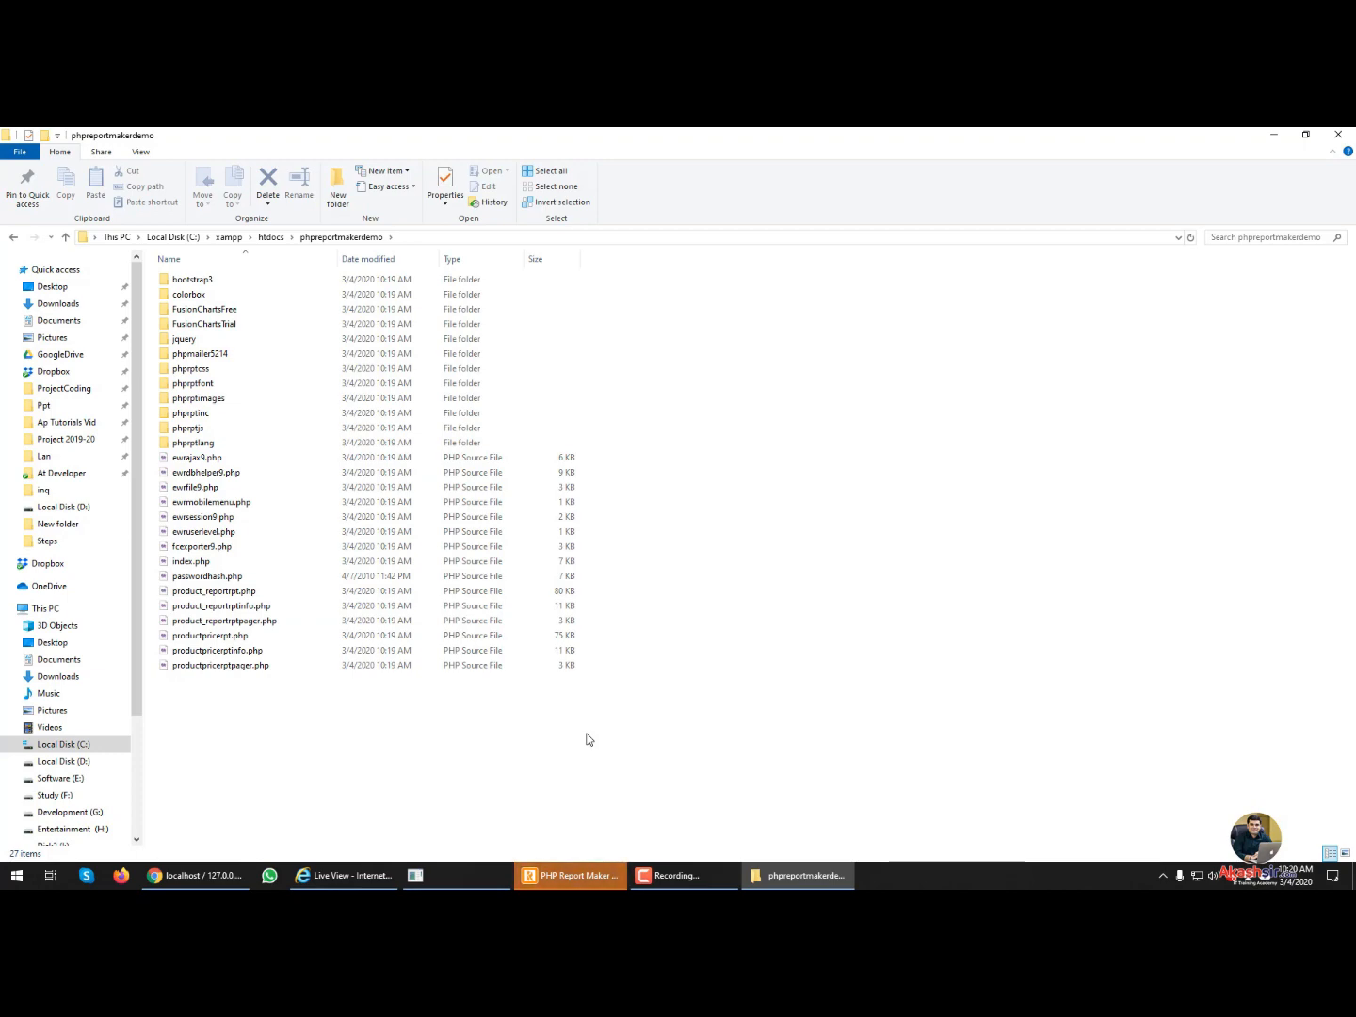
# - Switch to Chrome and load localhost/phpreportmakerdemo in a new browser tab
pyautogui.click(225, 876)
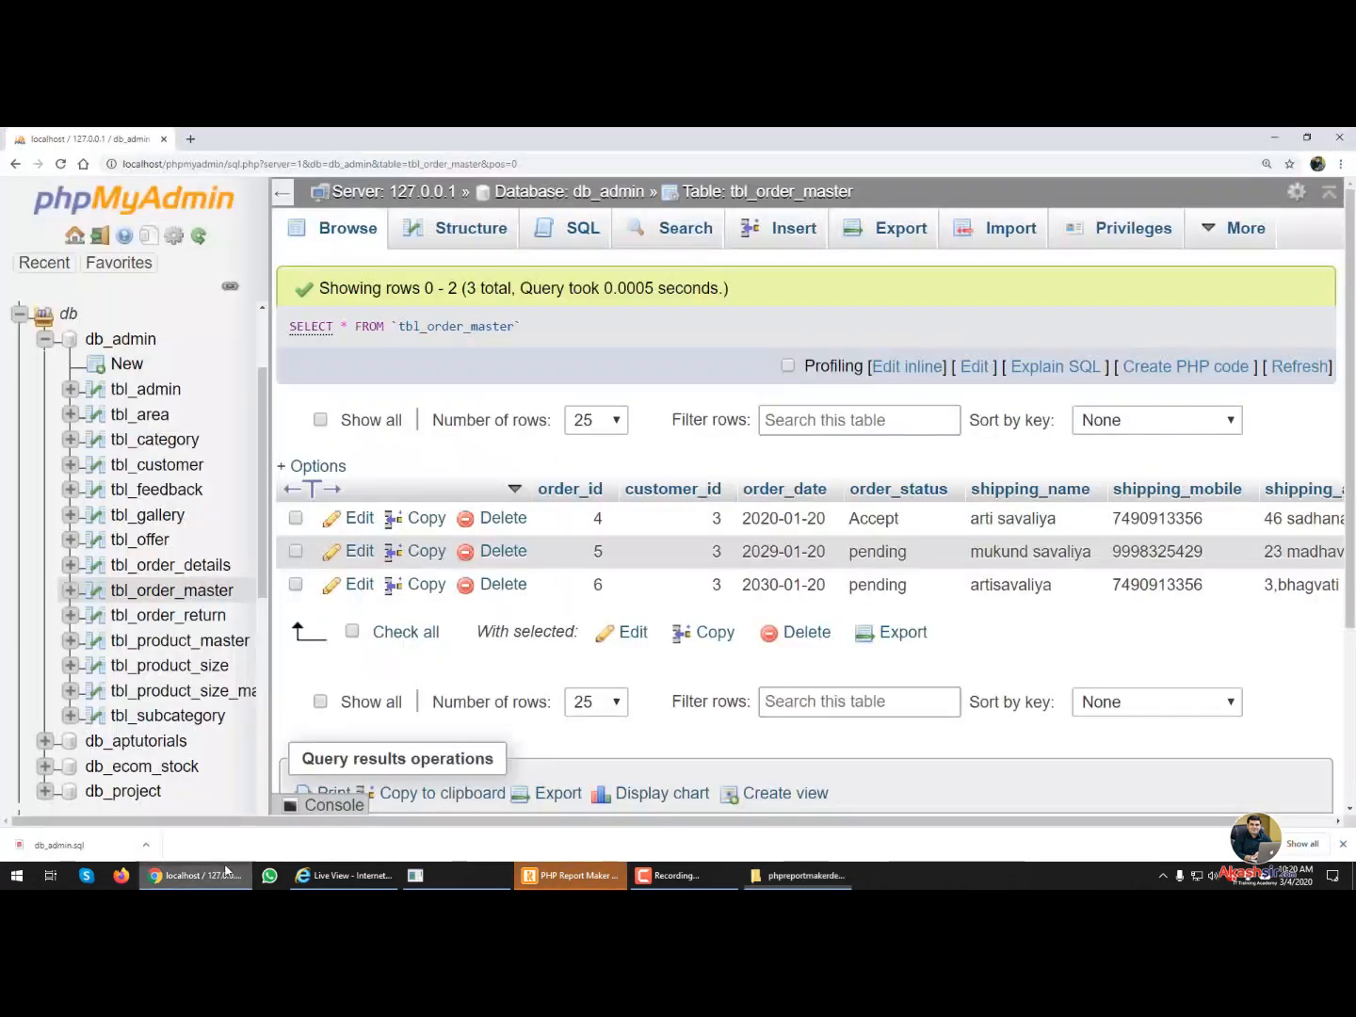
pyautogui.click(189, 139)
pyautogui.write('lovas')
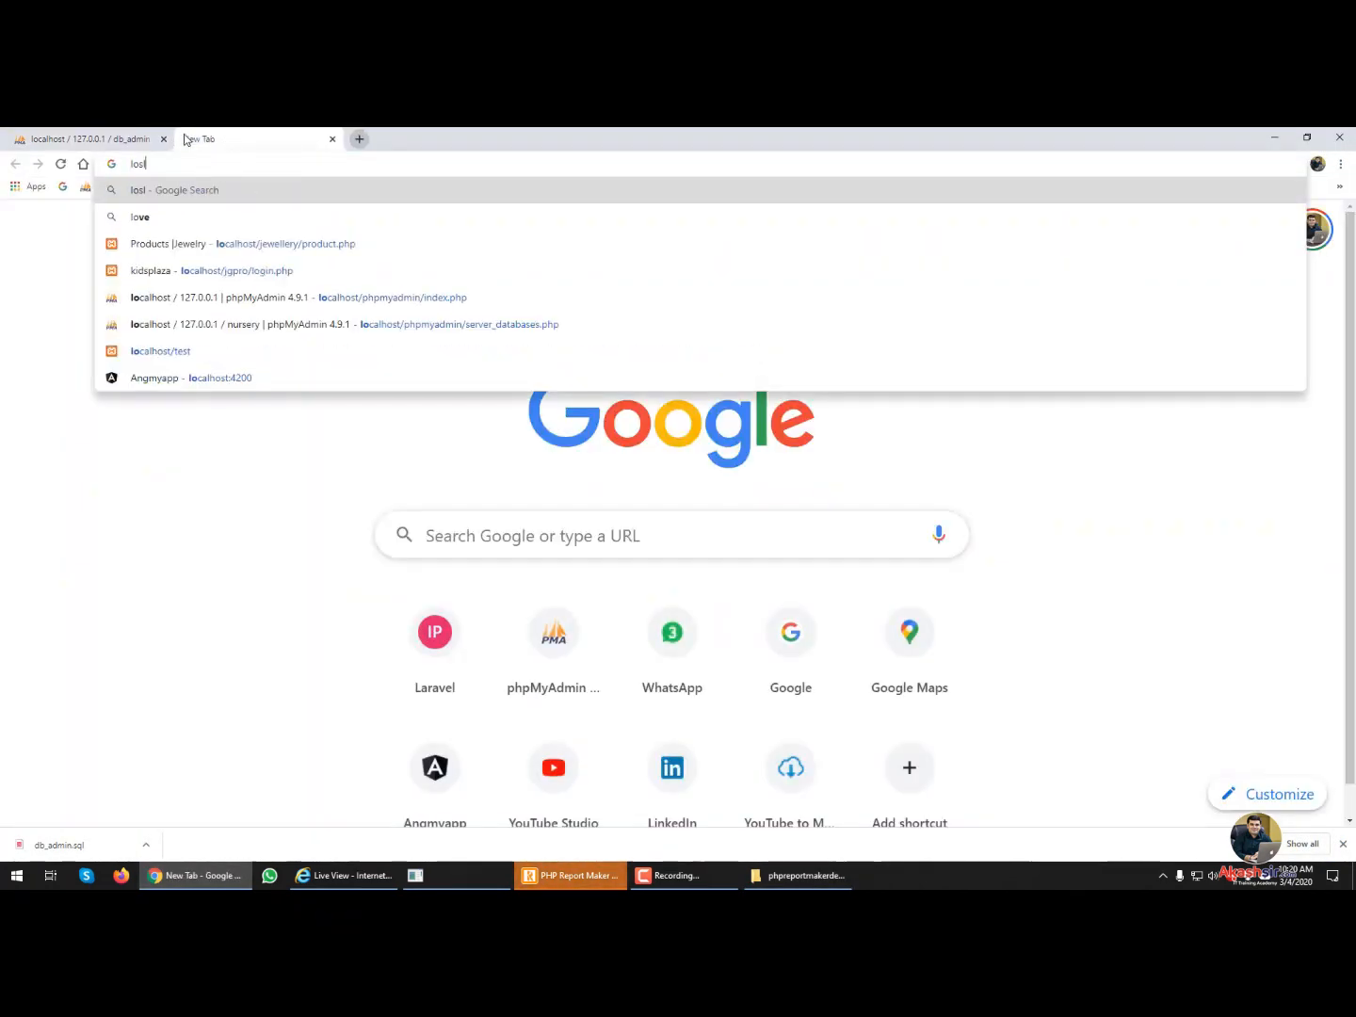
pyautogui.press('BackSpace')
pyautogui.press('BackSpace')
pyautogui.press('BackSpace')
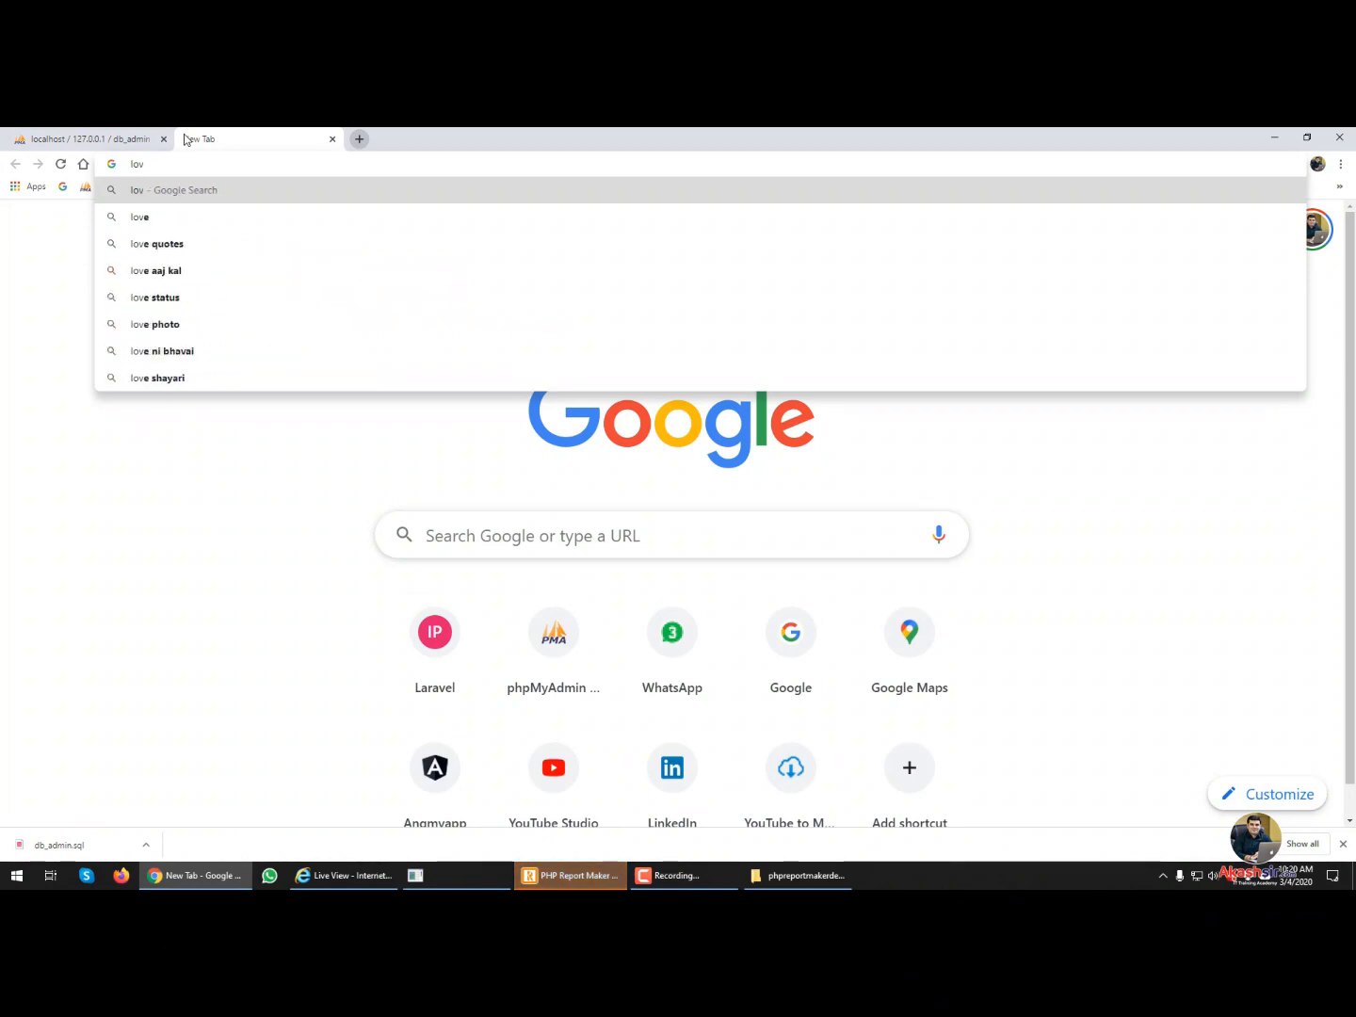
pyautogui.write('calhost/te')
pyautogui.press('BackSpace')
pyautogui.press('BackSpace')
pyautogui.press('BackSpace')
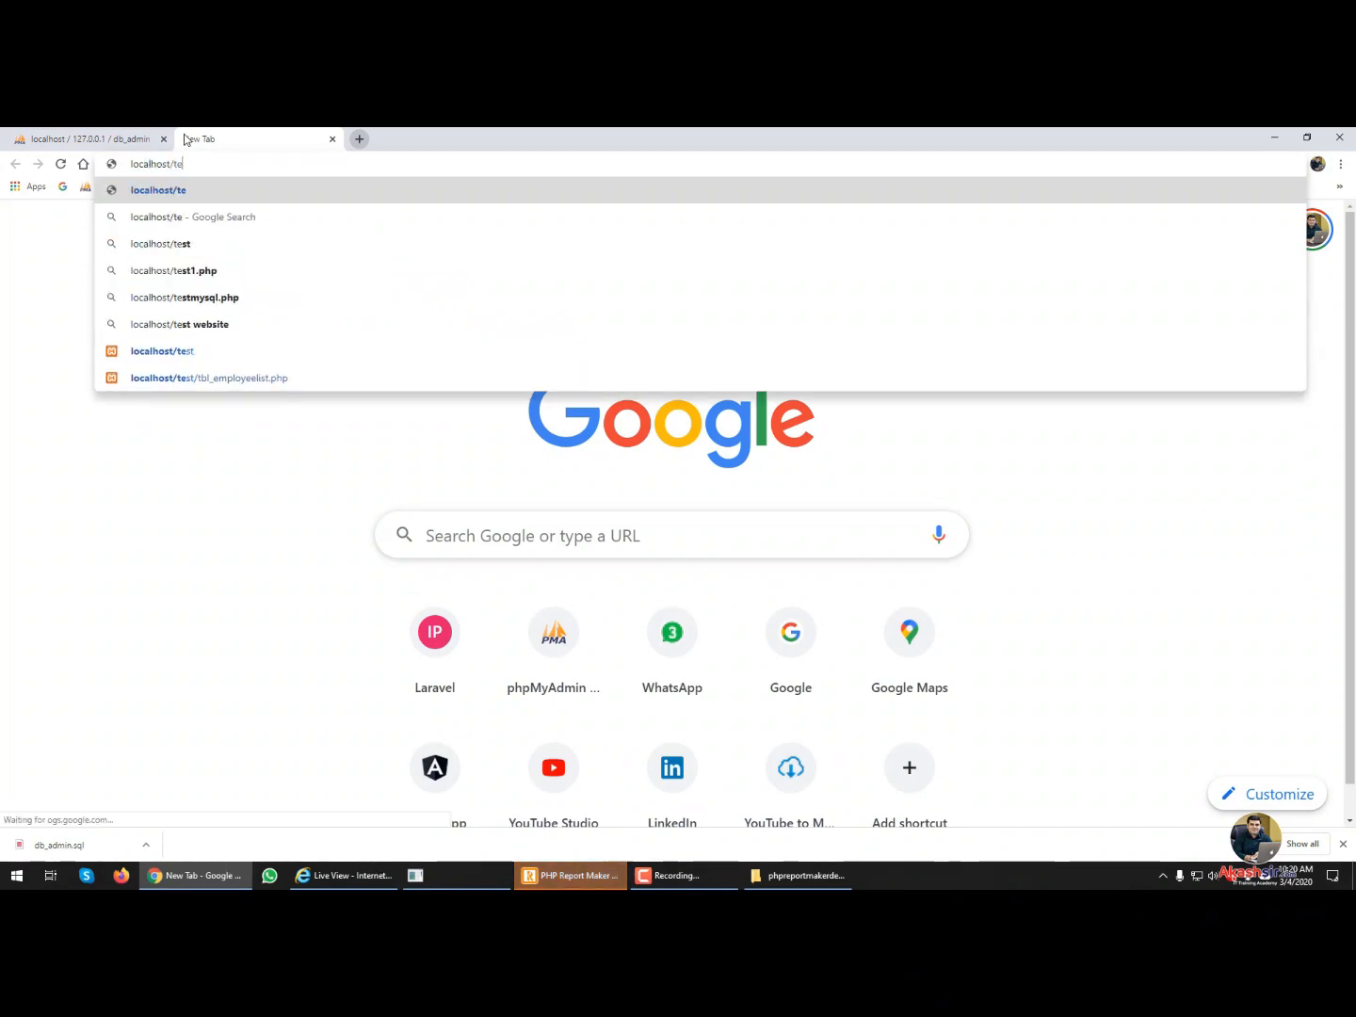
pyautogui.write('phpreport')
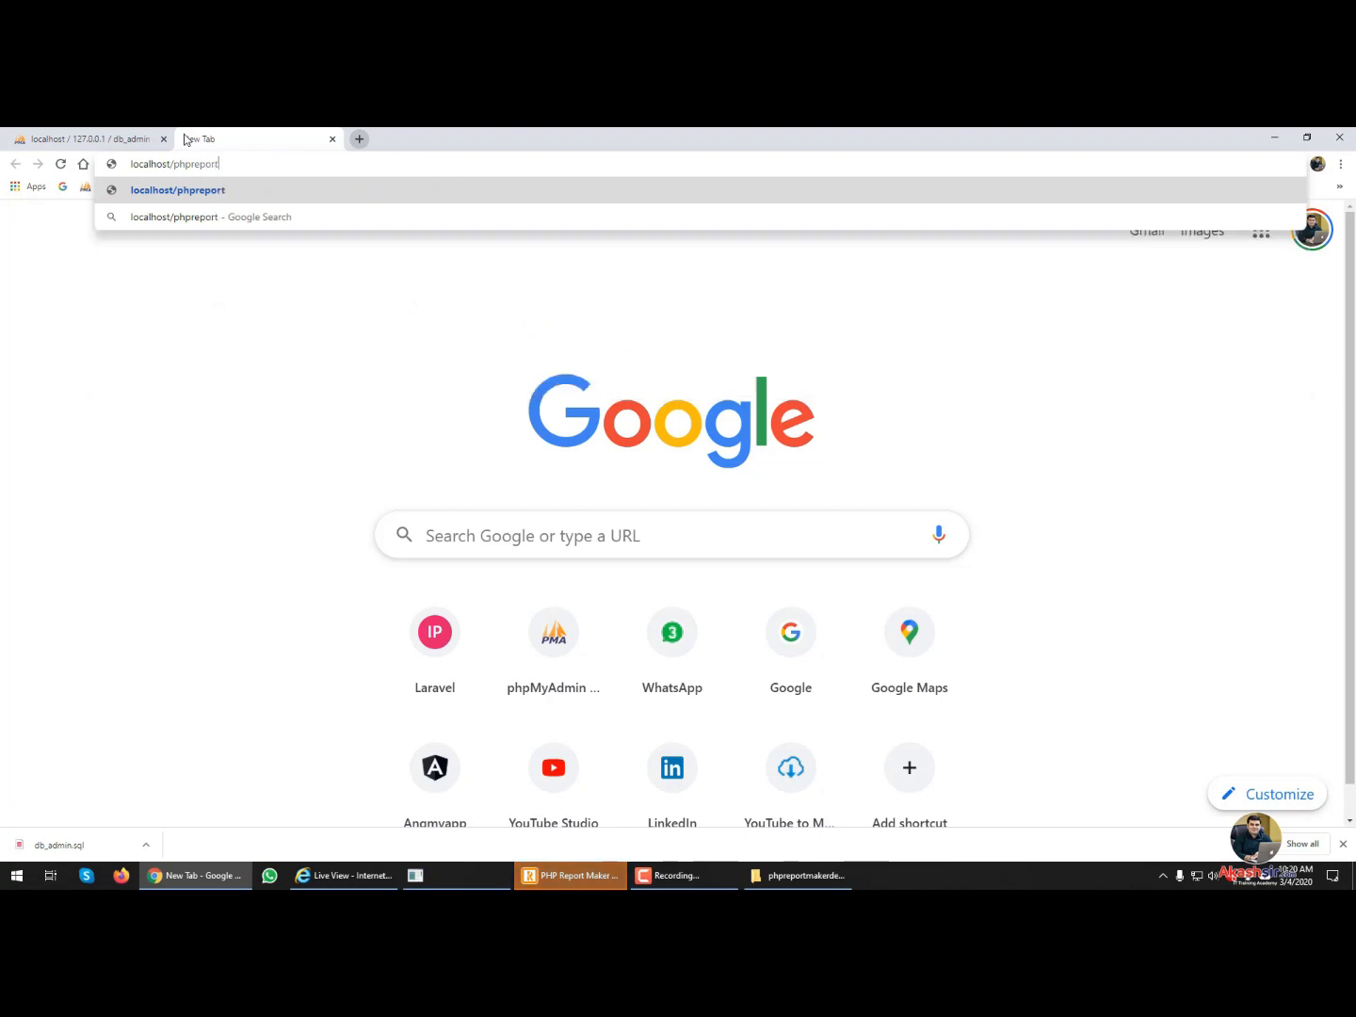
pyautogui.write('makerdemo')
pyautogui.press('Return')
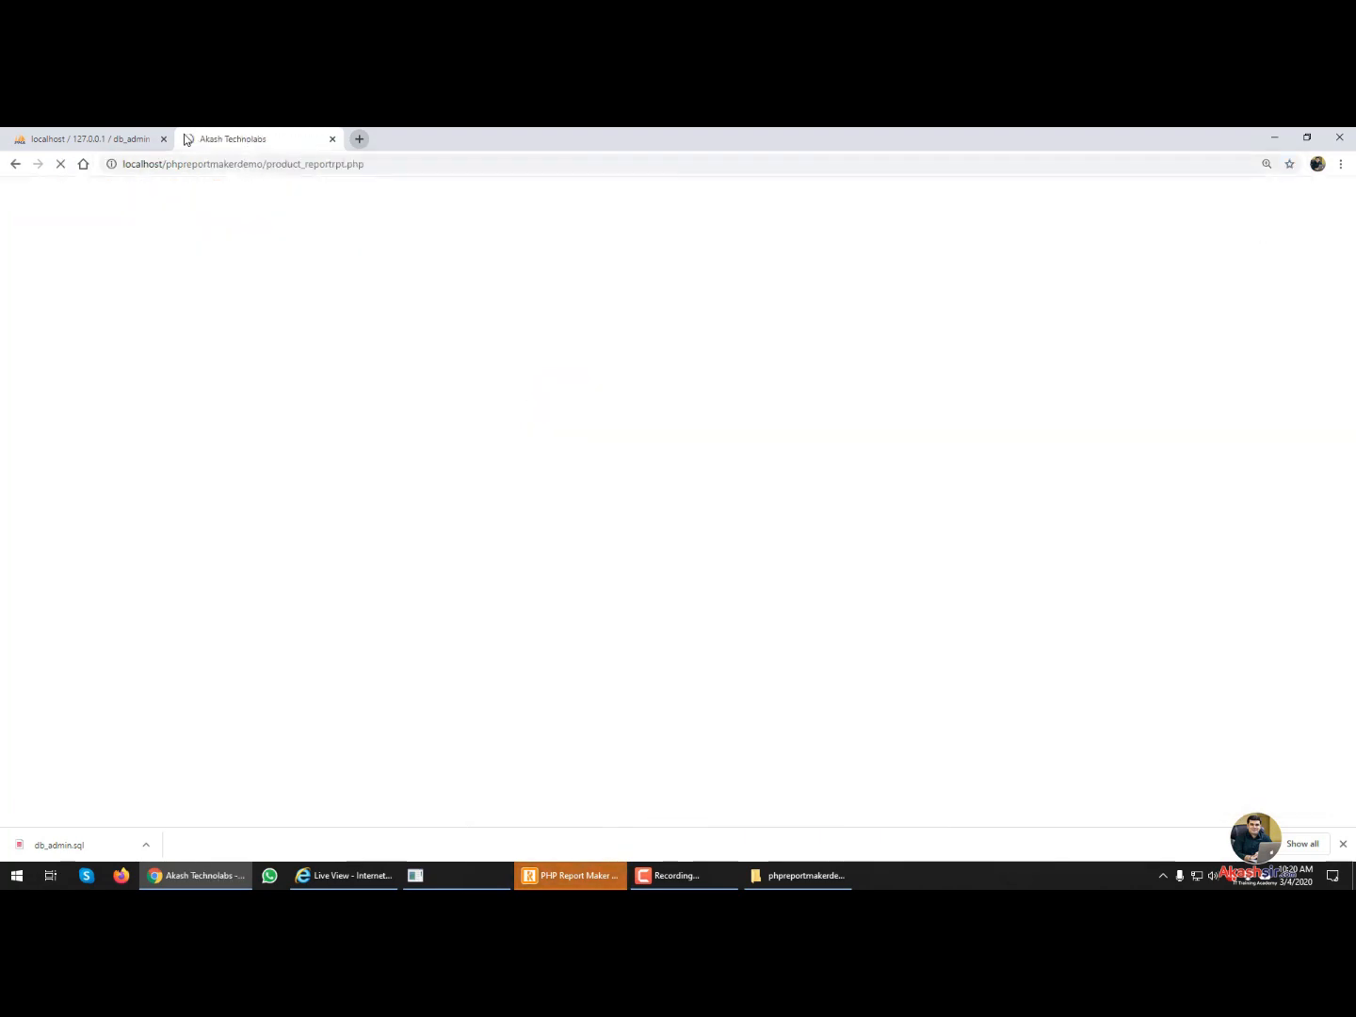
# - Reset the browser zoom and page through the product report to page 3
pyautogui.hotkey('ctrl', '0')
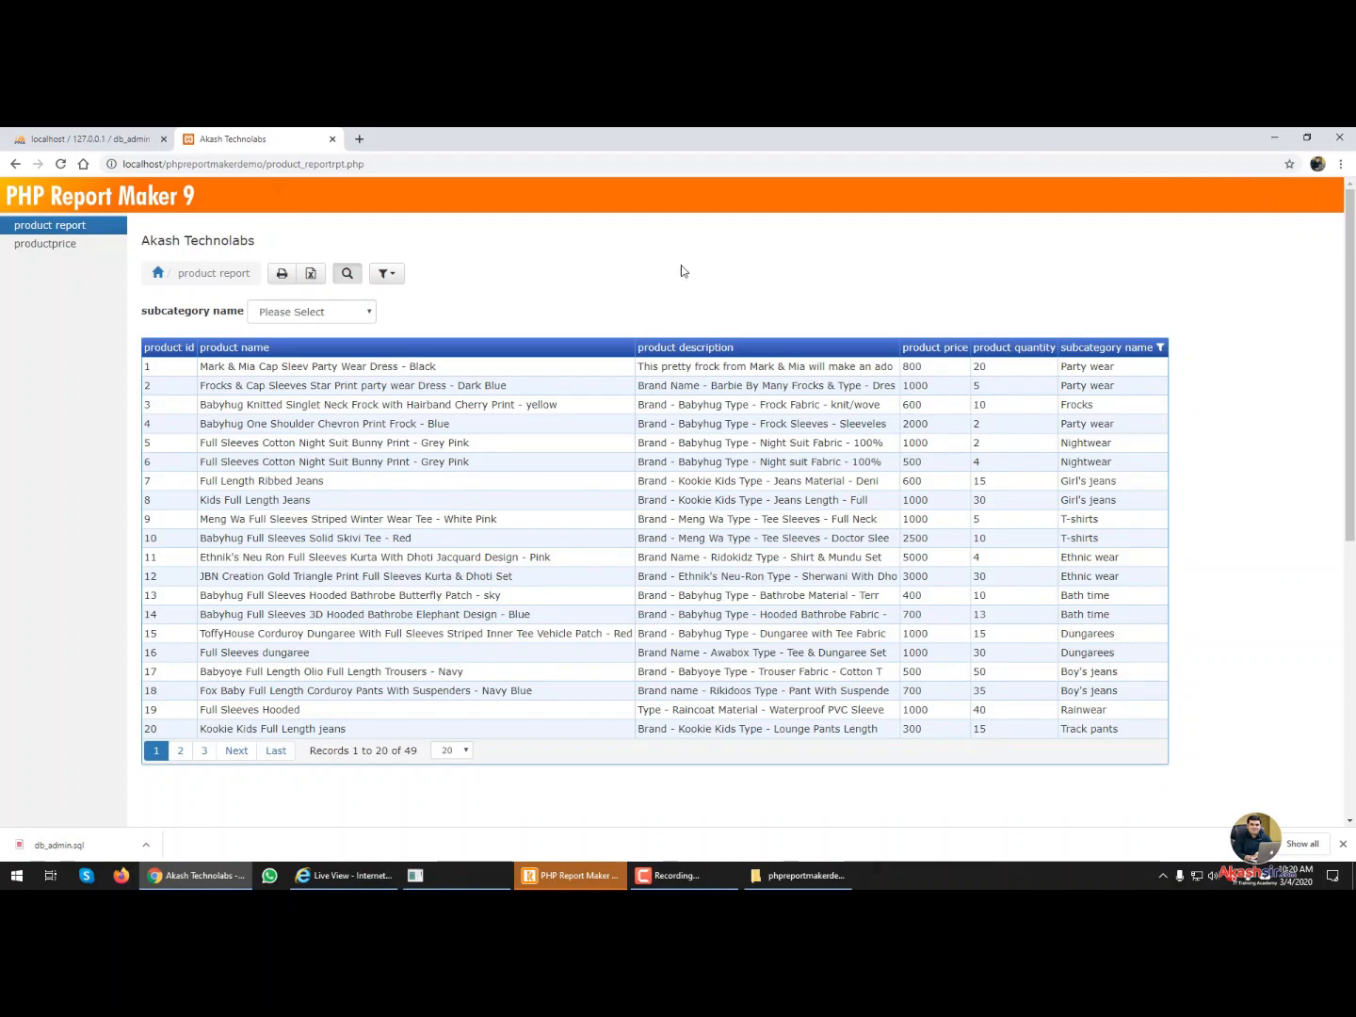
pyautogui.click(180, 751)
pyautogui.click(301, 753)
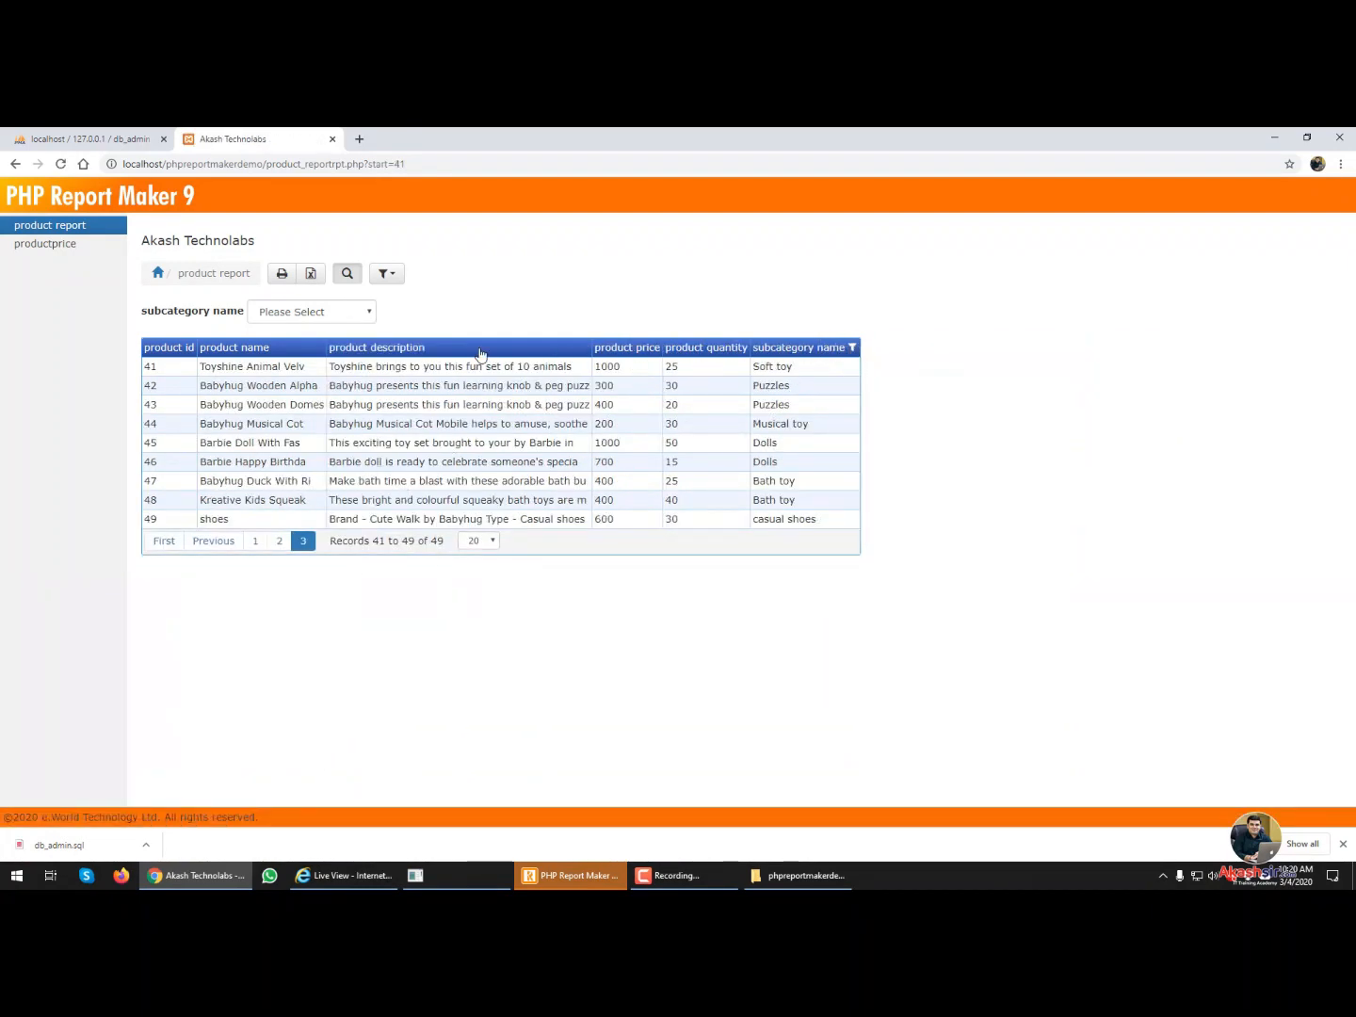
# - Test the subcategory name filter with Bath time, Bath toy, Bellies and Dolls, and reset it to Please Select
pyautogui.click(368, 311)
pyautogui.click(345, 336)
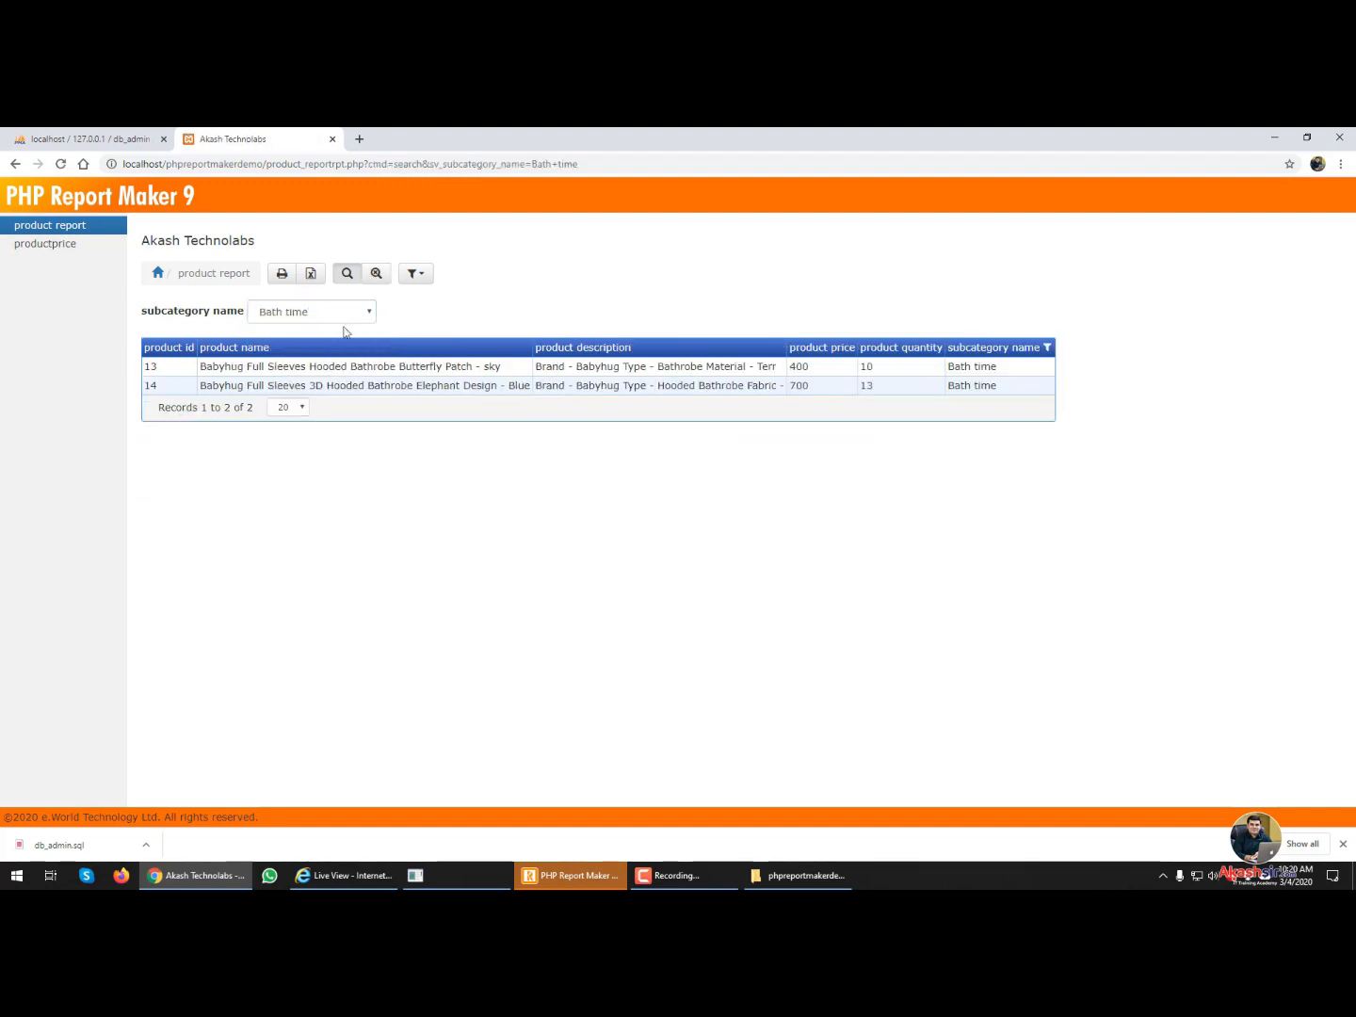
pyautogui.click(350, 312)
pyautogui.click(284, 356)
pyautogui.click(352, 316)
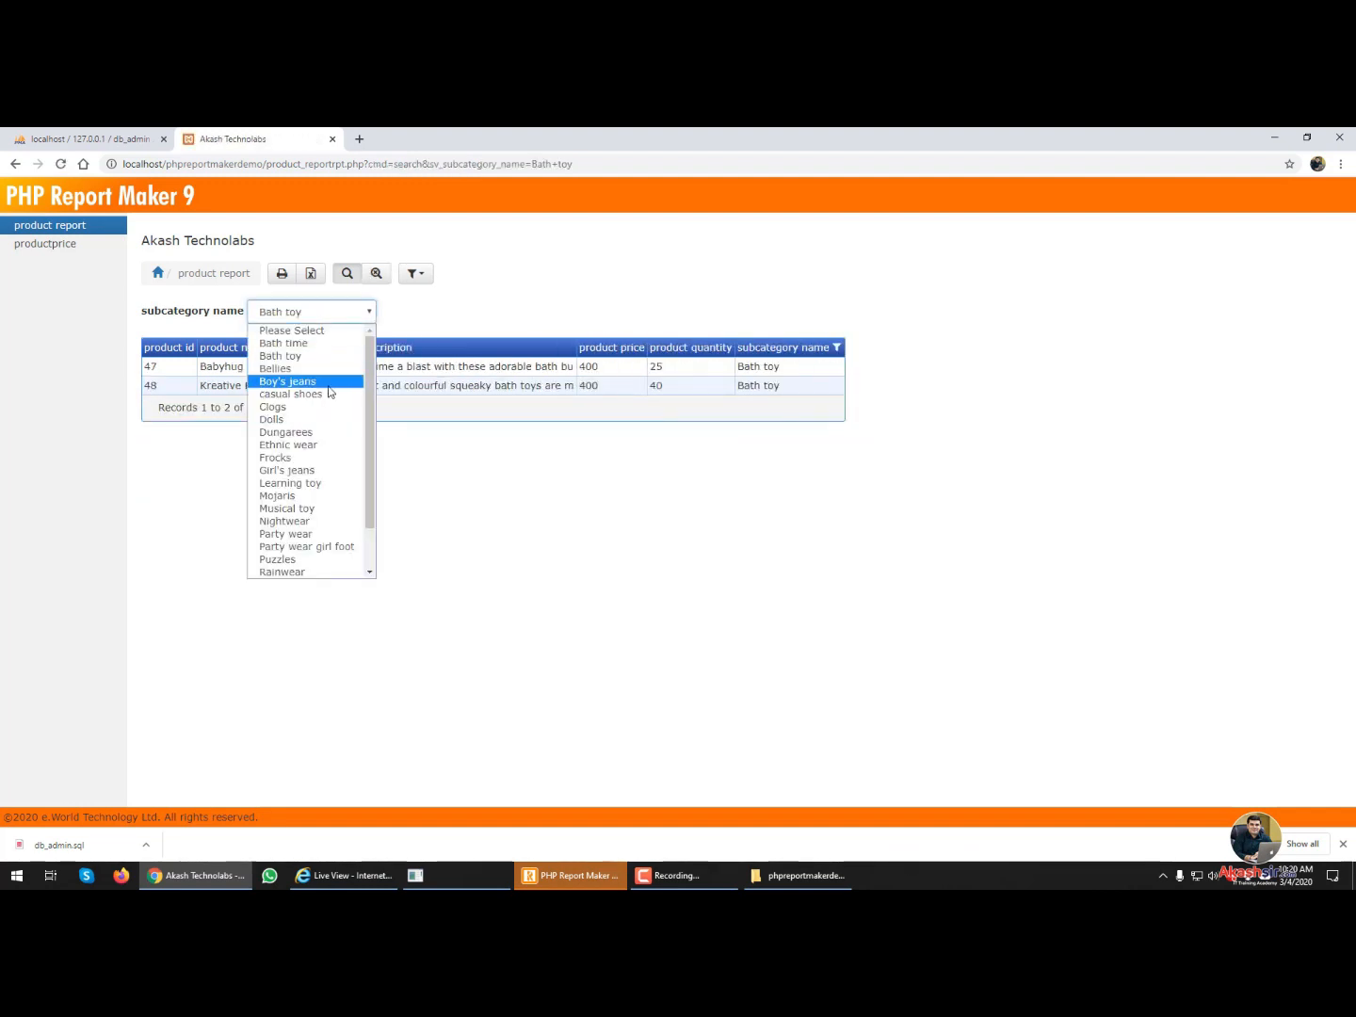
pyautogui.click(328, 368)
pyautogui.click(344, 318)
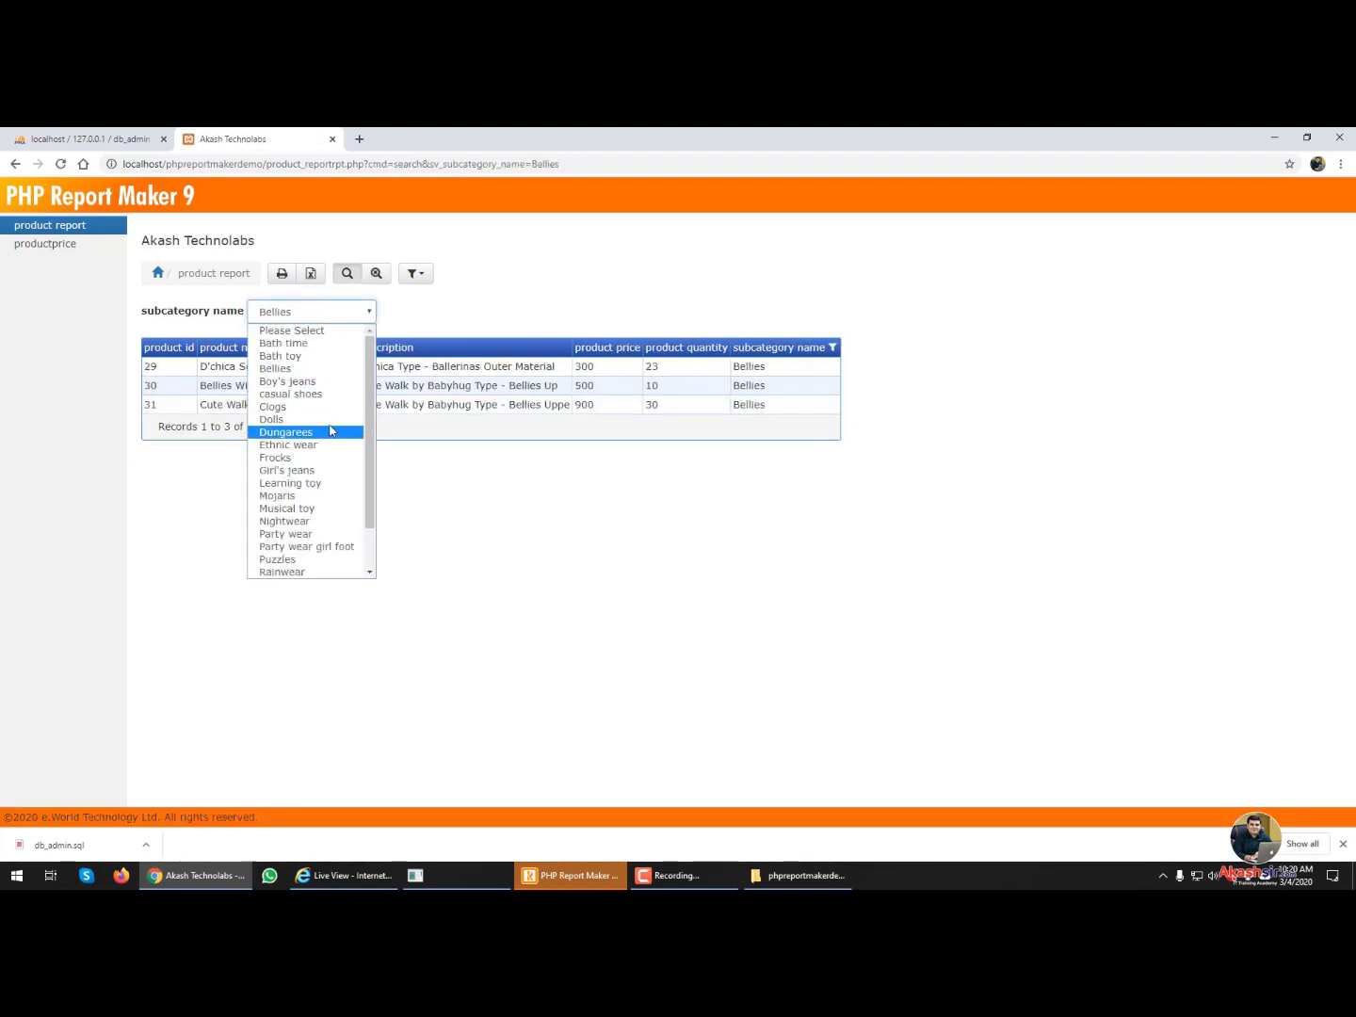
pyautogui.click(326, 419)
pyautogui.click(314, 317)
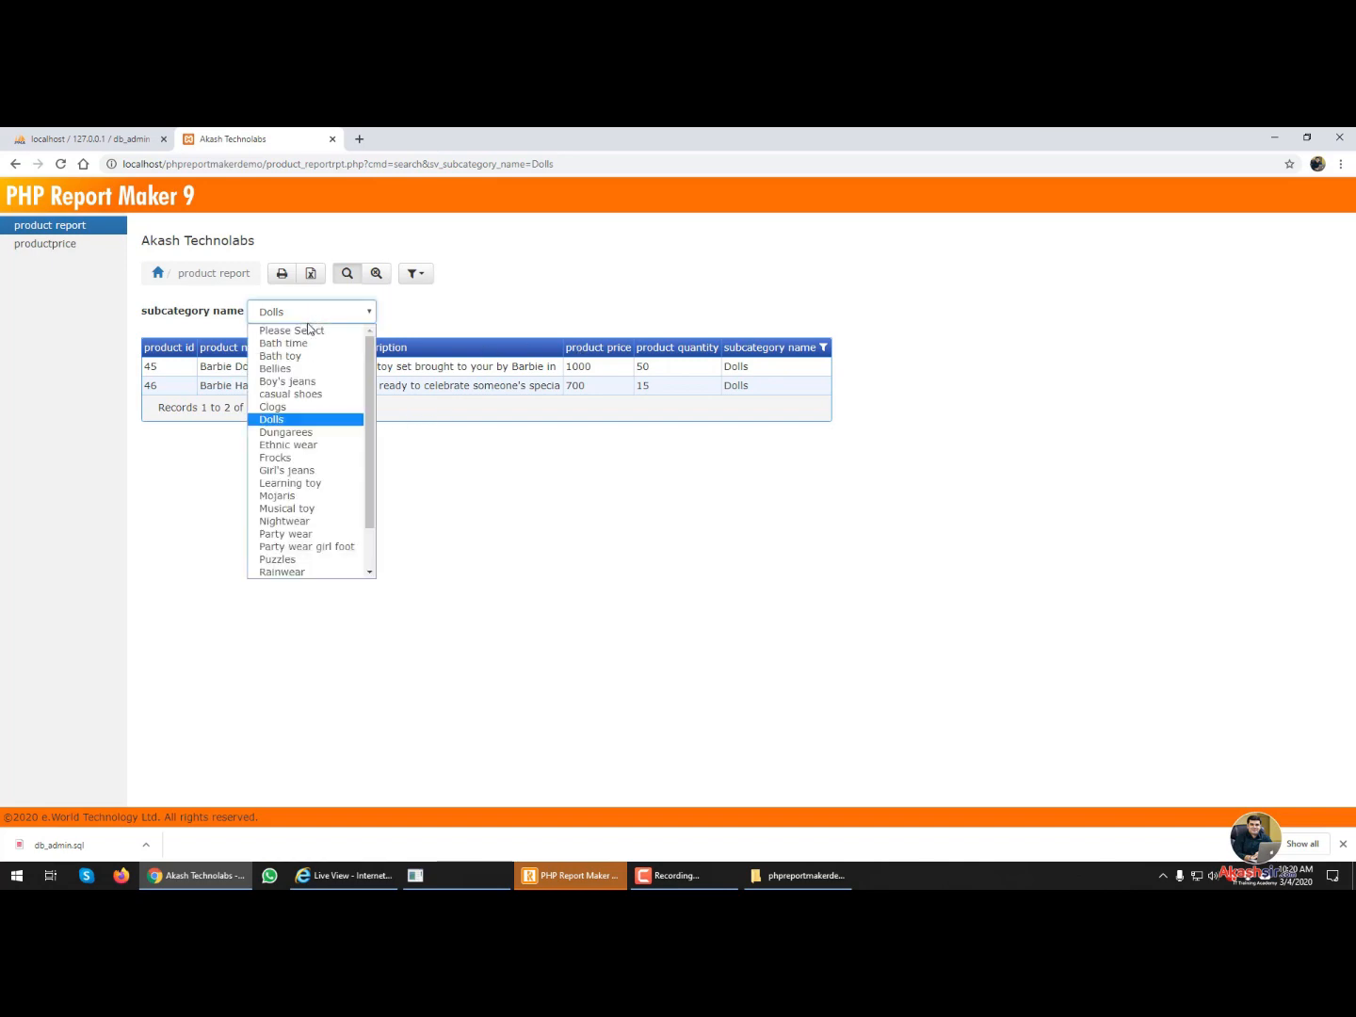
pyautogui.click(310, 328)
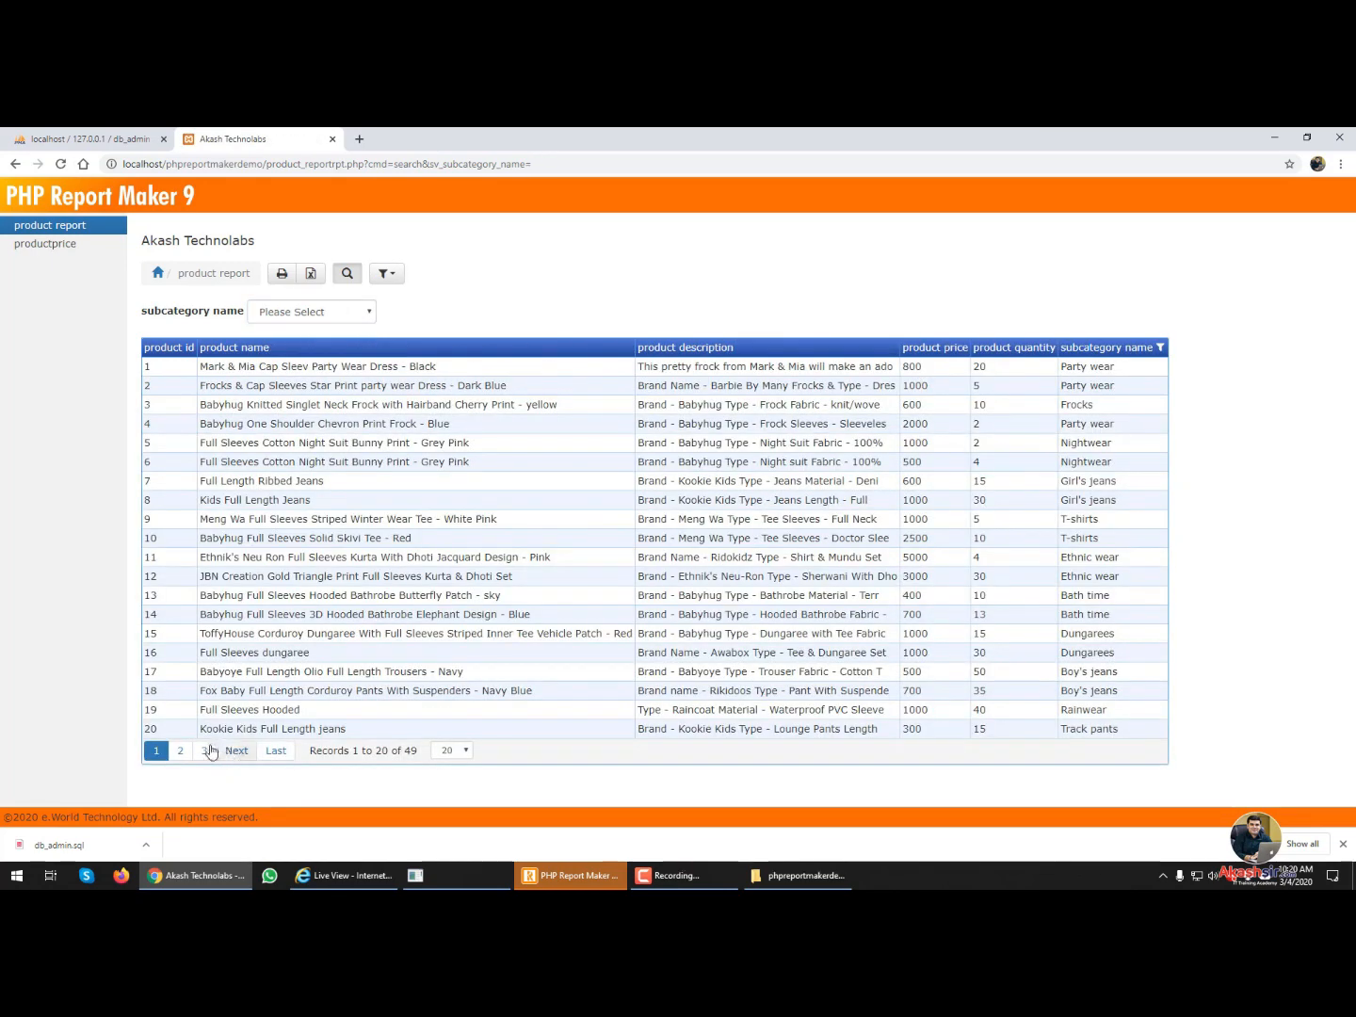
# - Page through the unfiltered report, set the records per page to All, and review the full product list
pyautogui.click(180, 749)
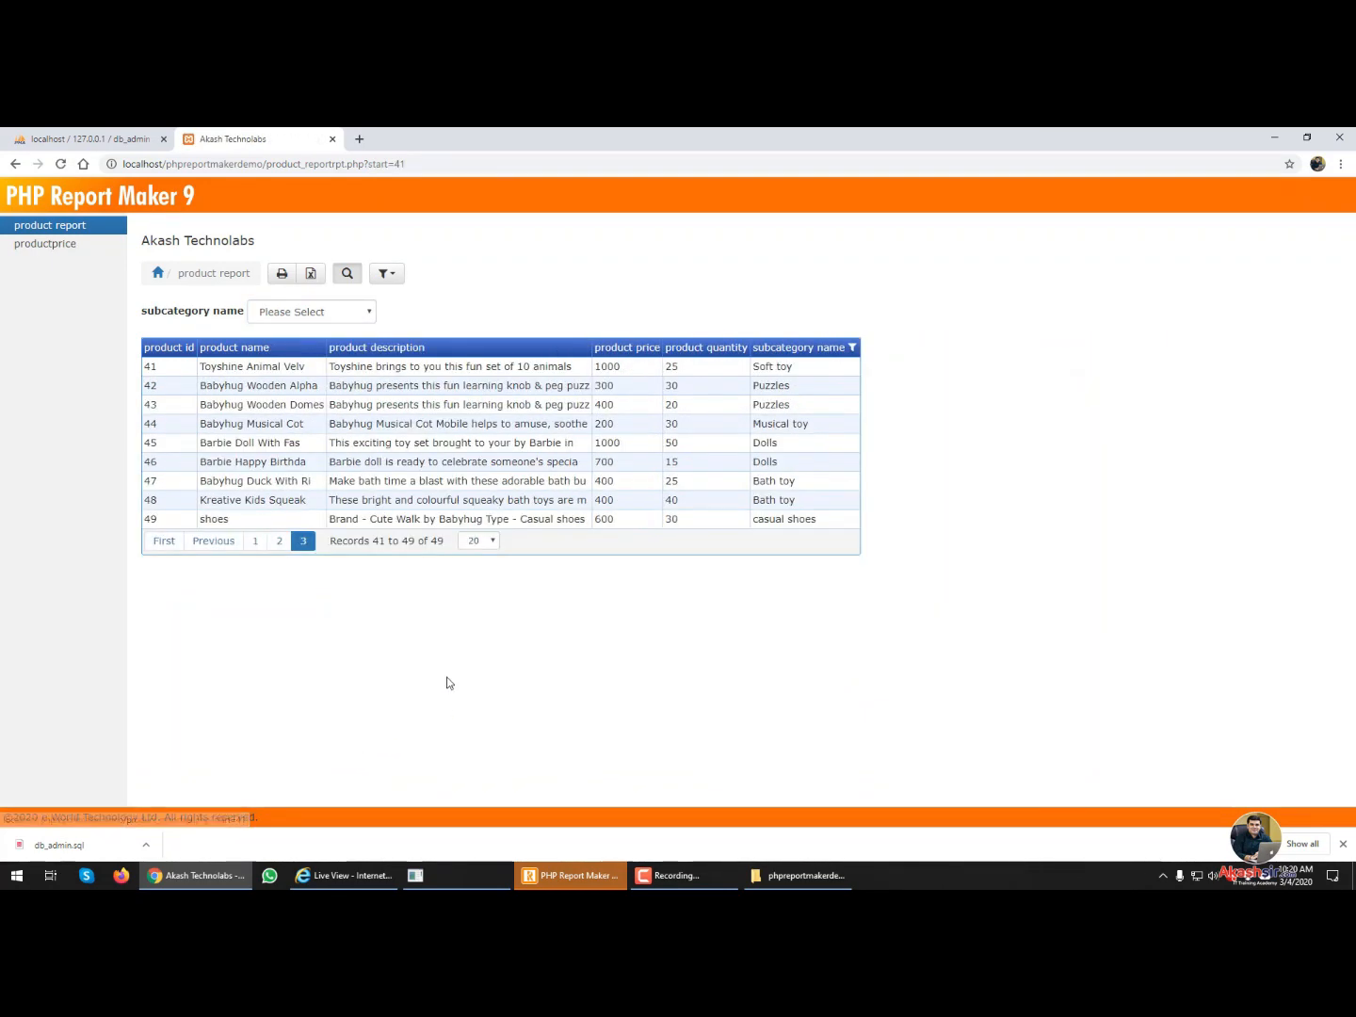
pyautogui.click(480, 542)
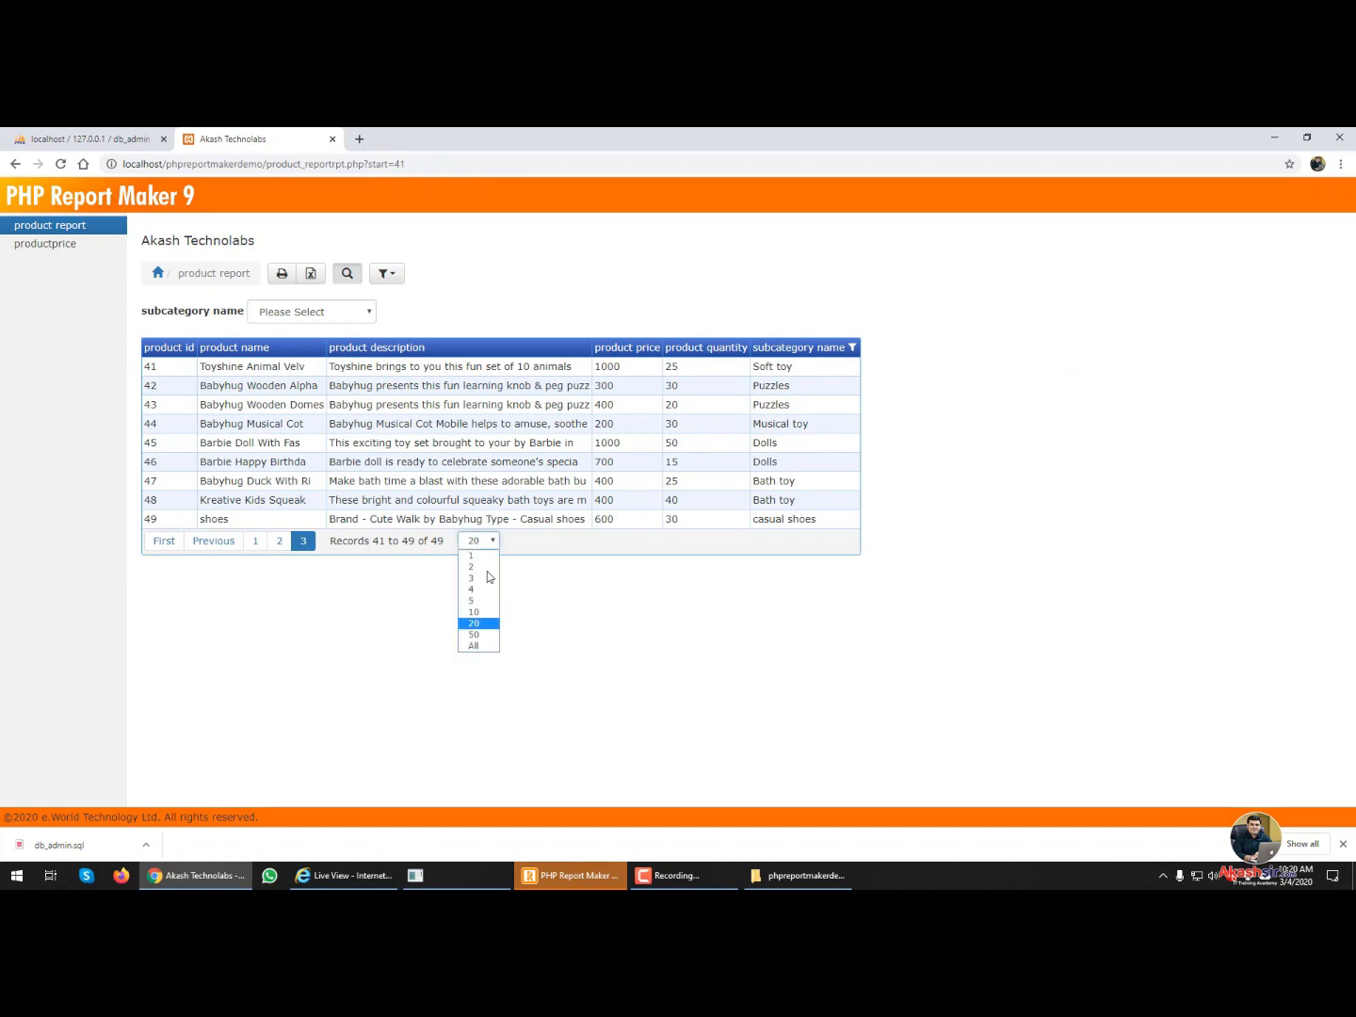
pyautogui.click(483, 647)
pyautogui.scroll(-6, 688, 542)
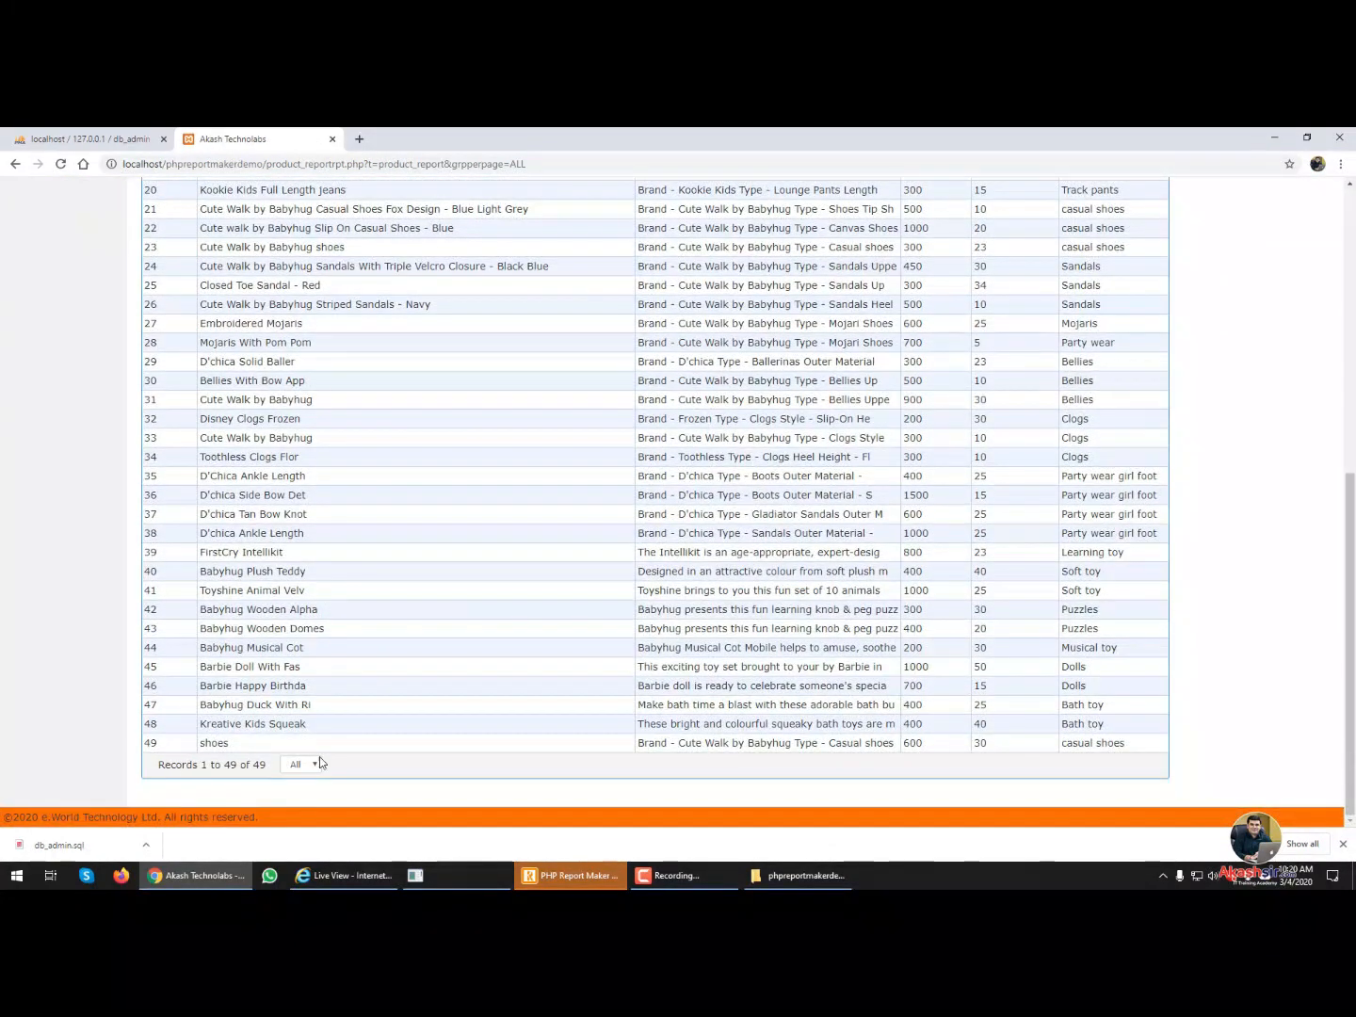
pyautogui.scroll(6, 570, 660)
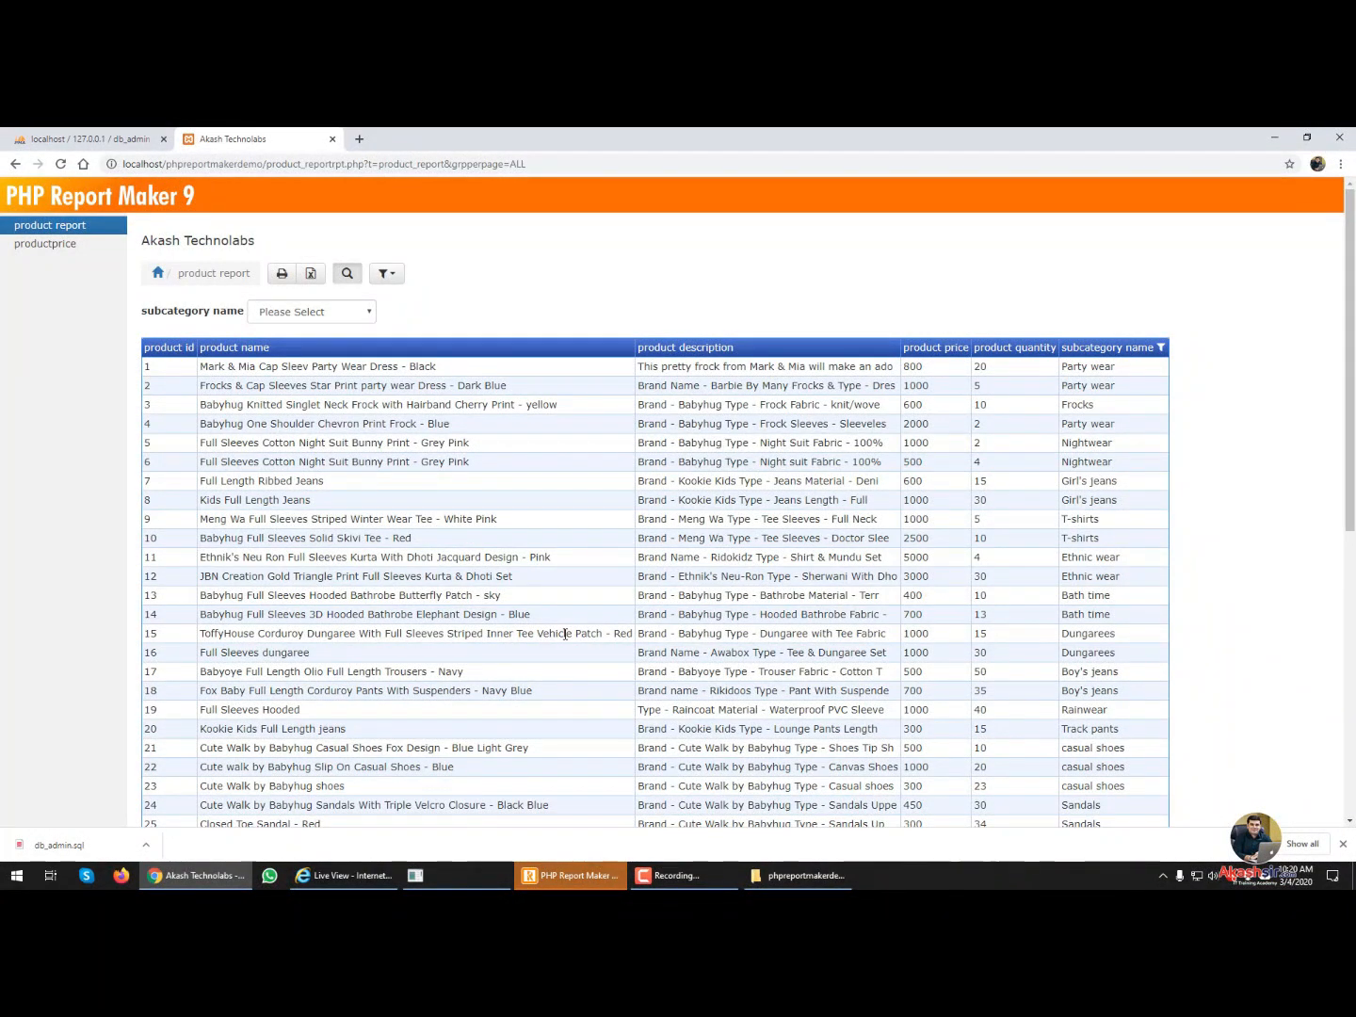
# - Test the productprice report's product price filter with values greater than 7000 and greater than 500
pyautogui.click(23, 245)
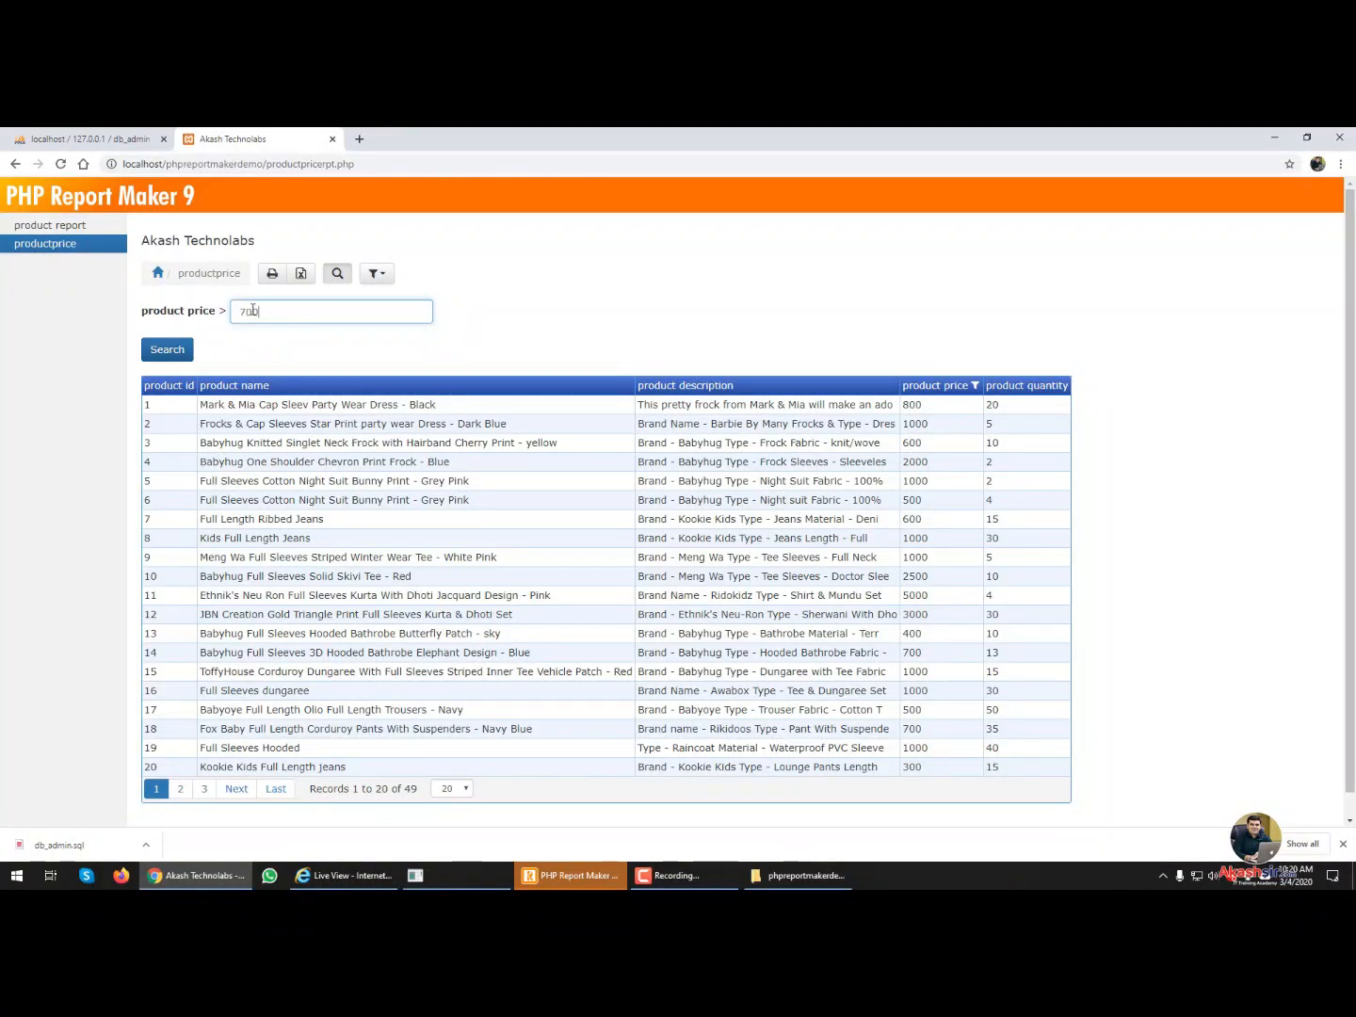
pyautogui.click(162, 351)
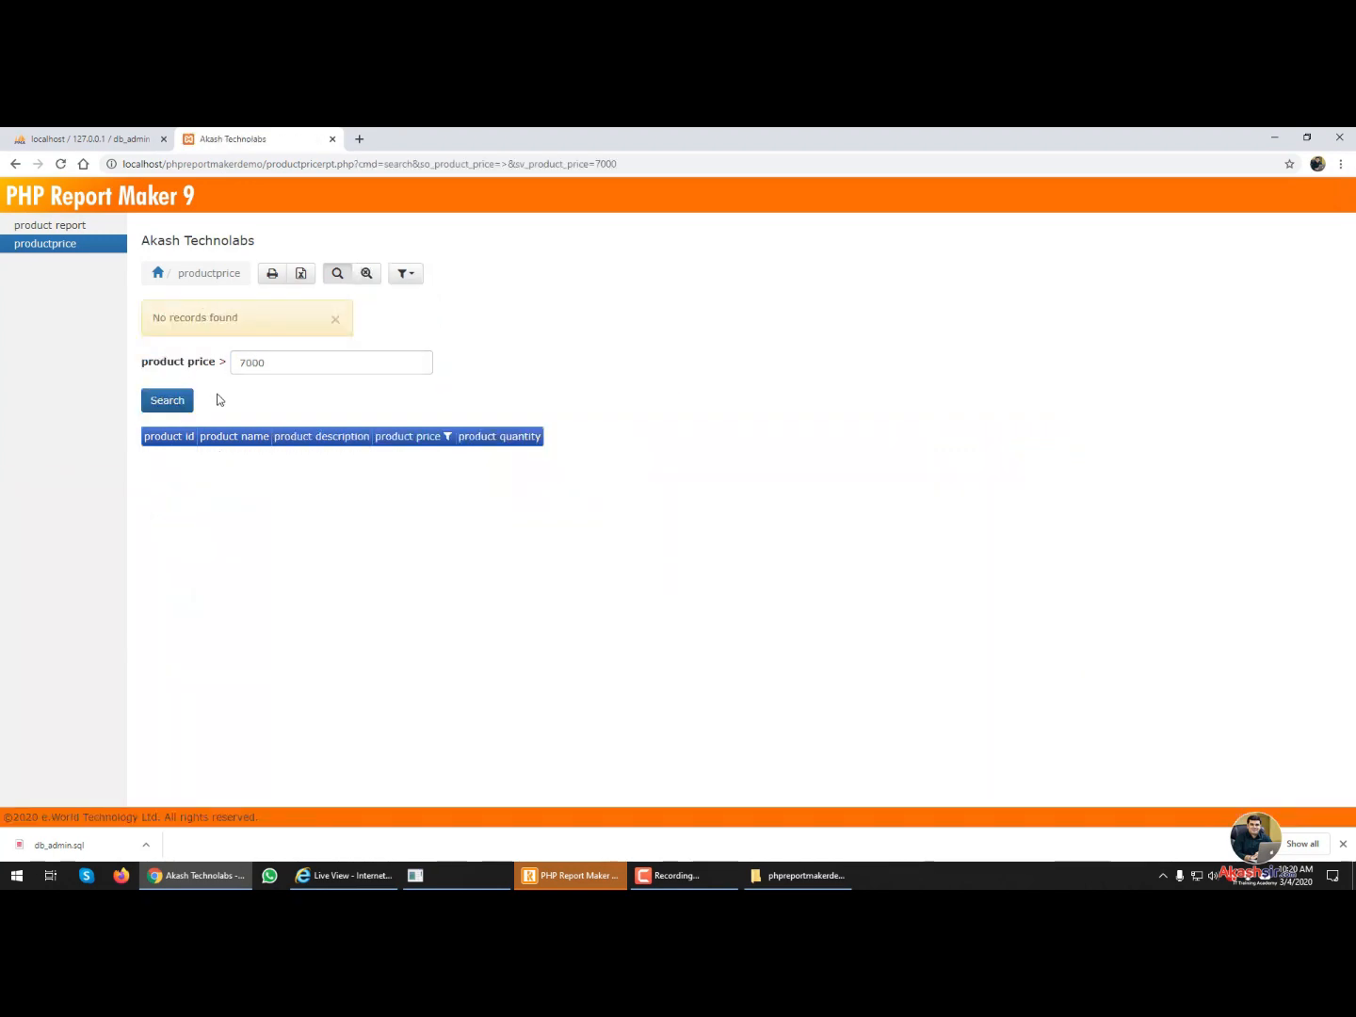
pyautogui.doubleClick(275, 369)
pyautogui.write('50')
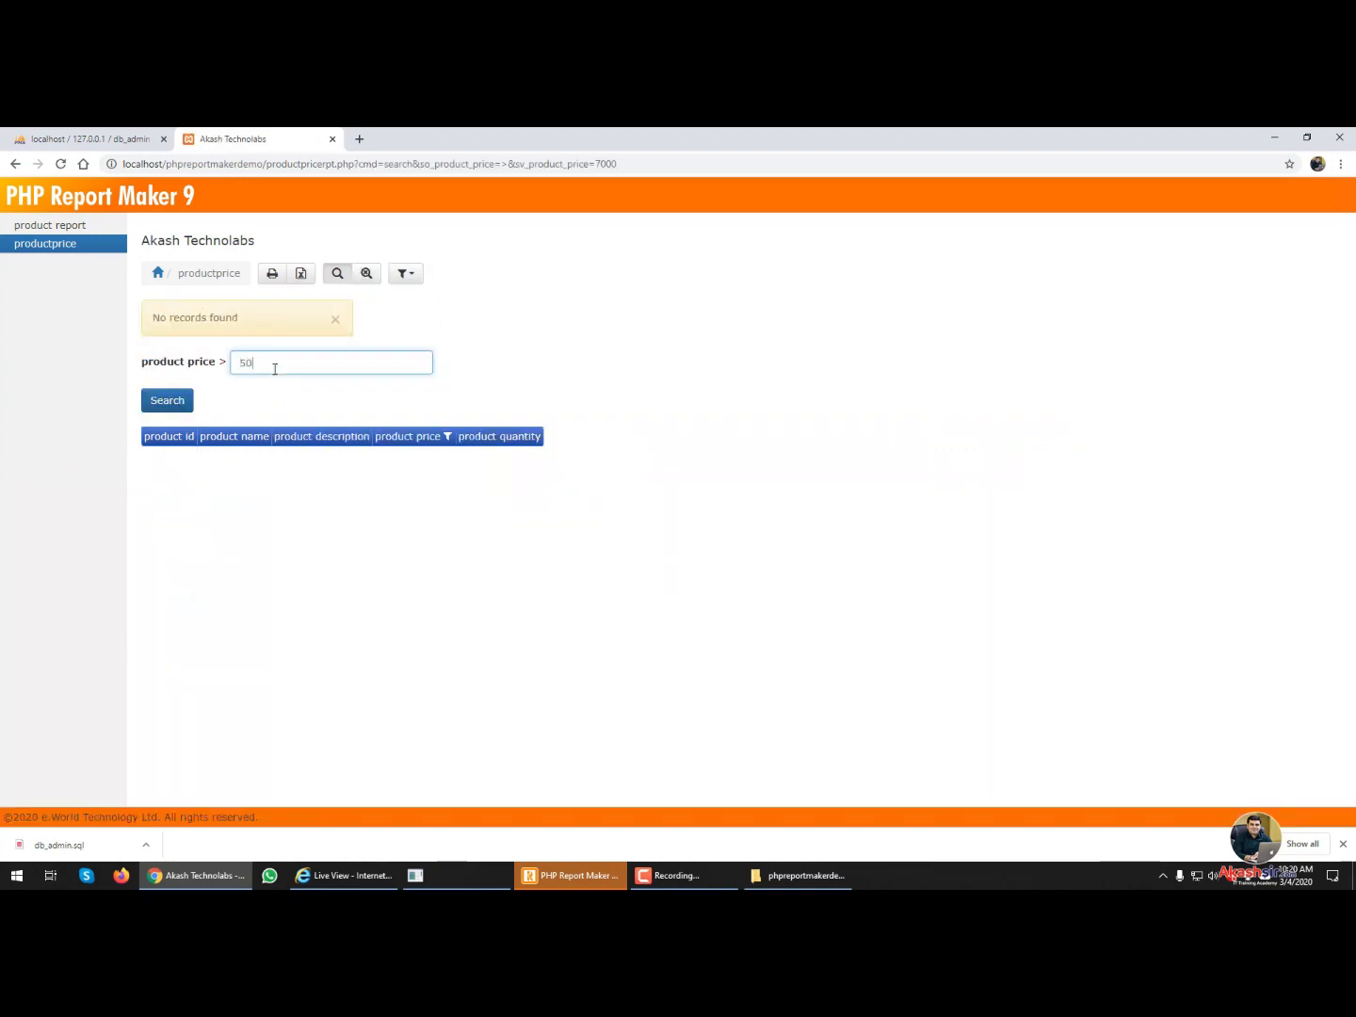
pyautogui.write('0')
pyautogui.press('Return')
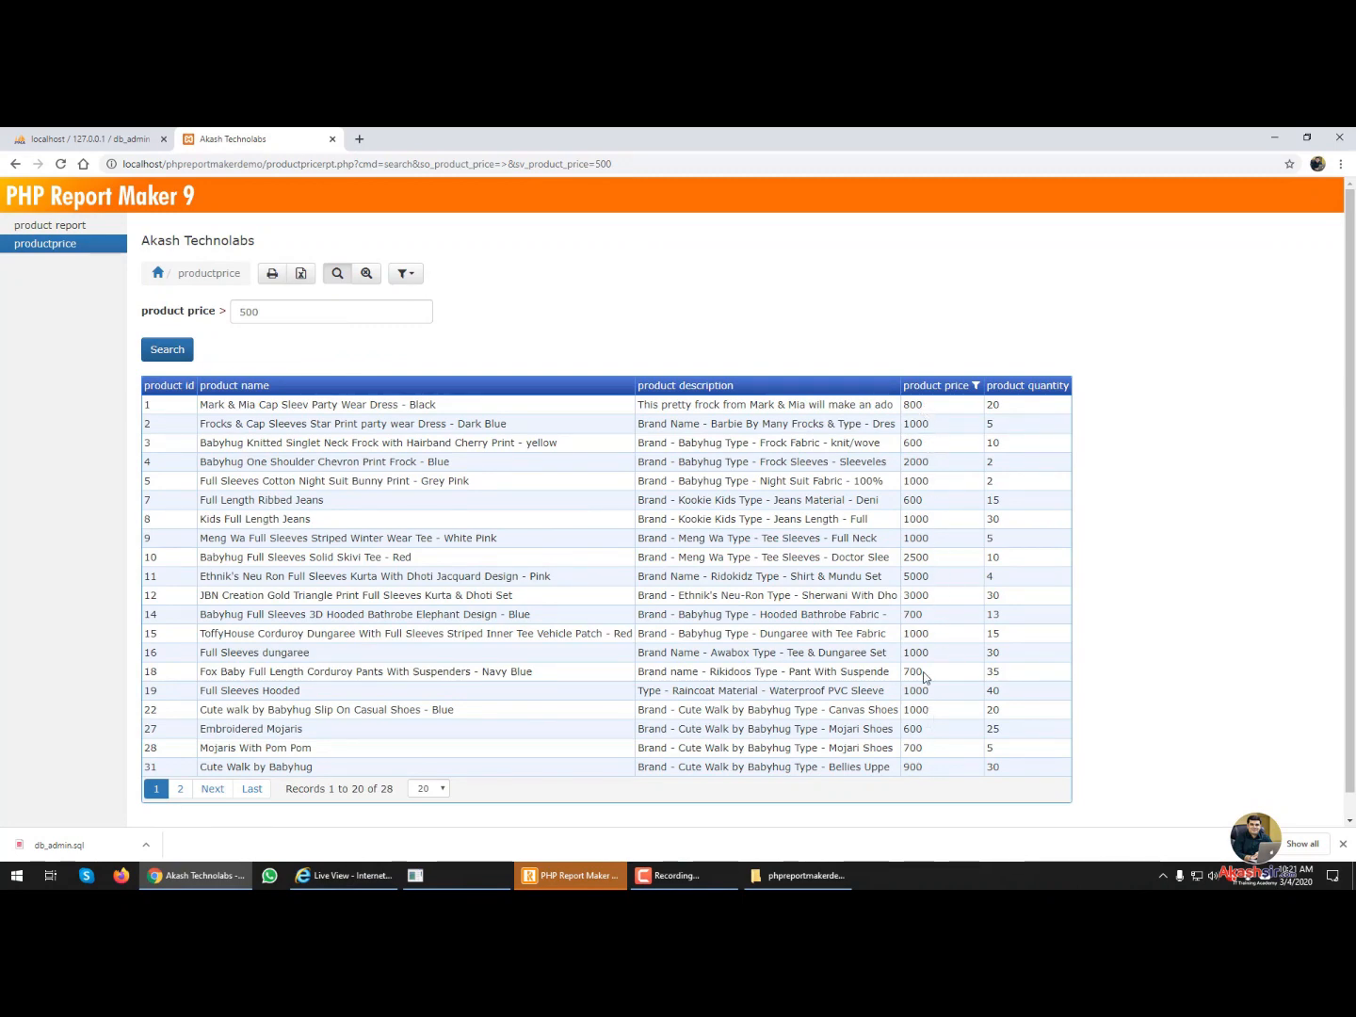
# - Export the product report to Excel as product_report.xls on the Desktop, and open the file to check it before closing Excel
pyautogui.click(95, 230)
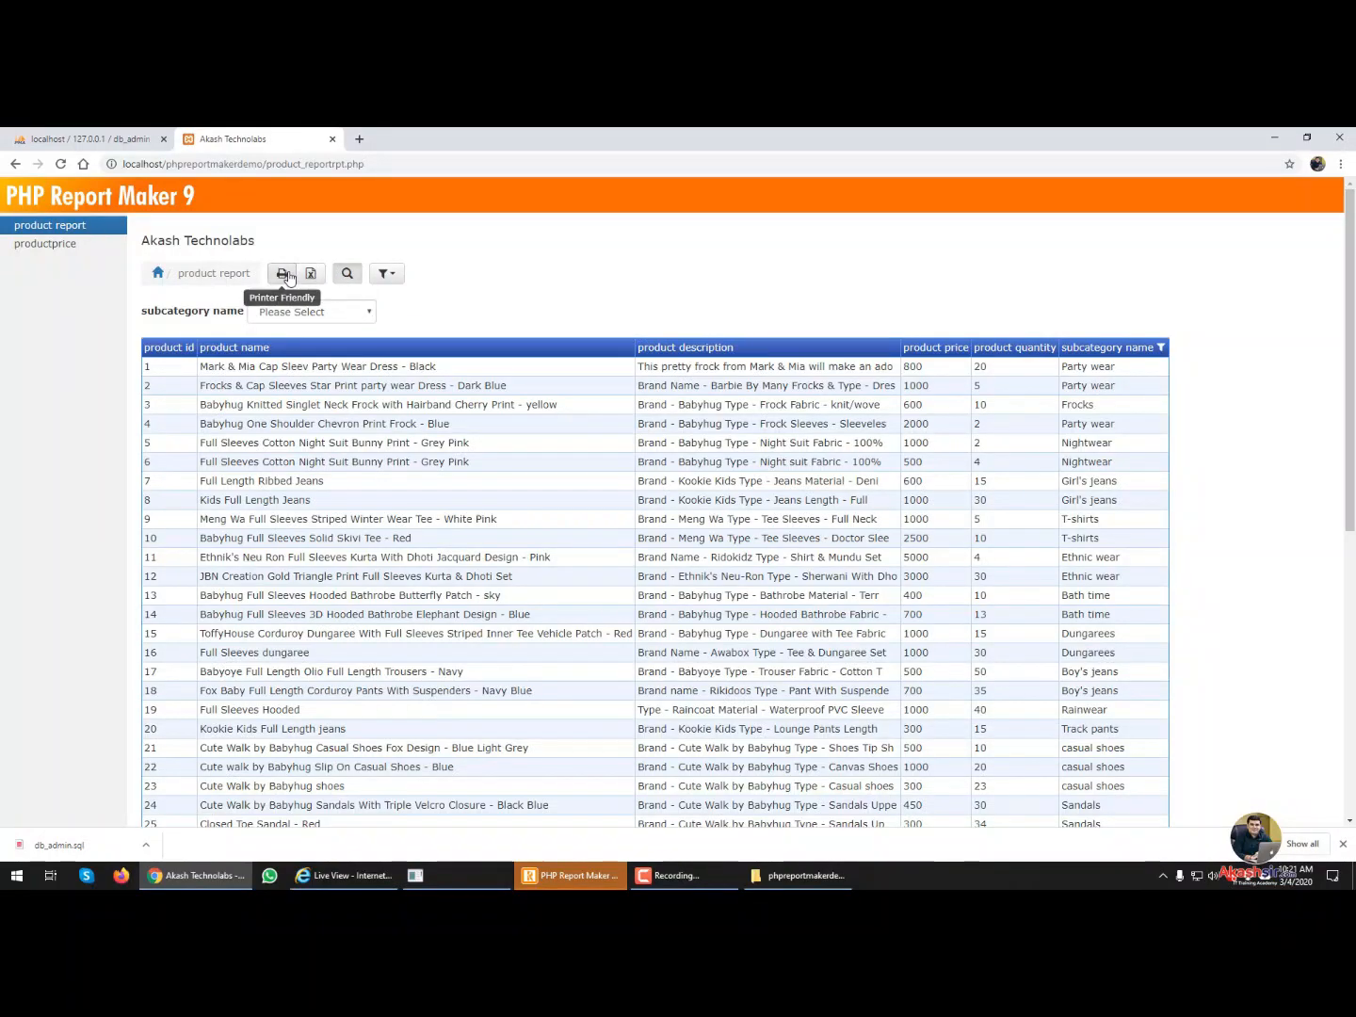
pyautogui.click(309, 275)
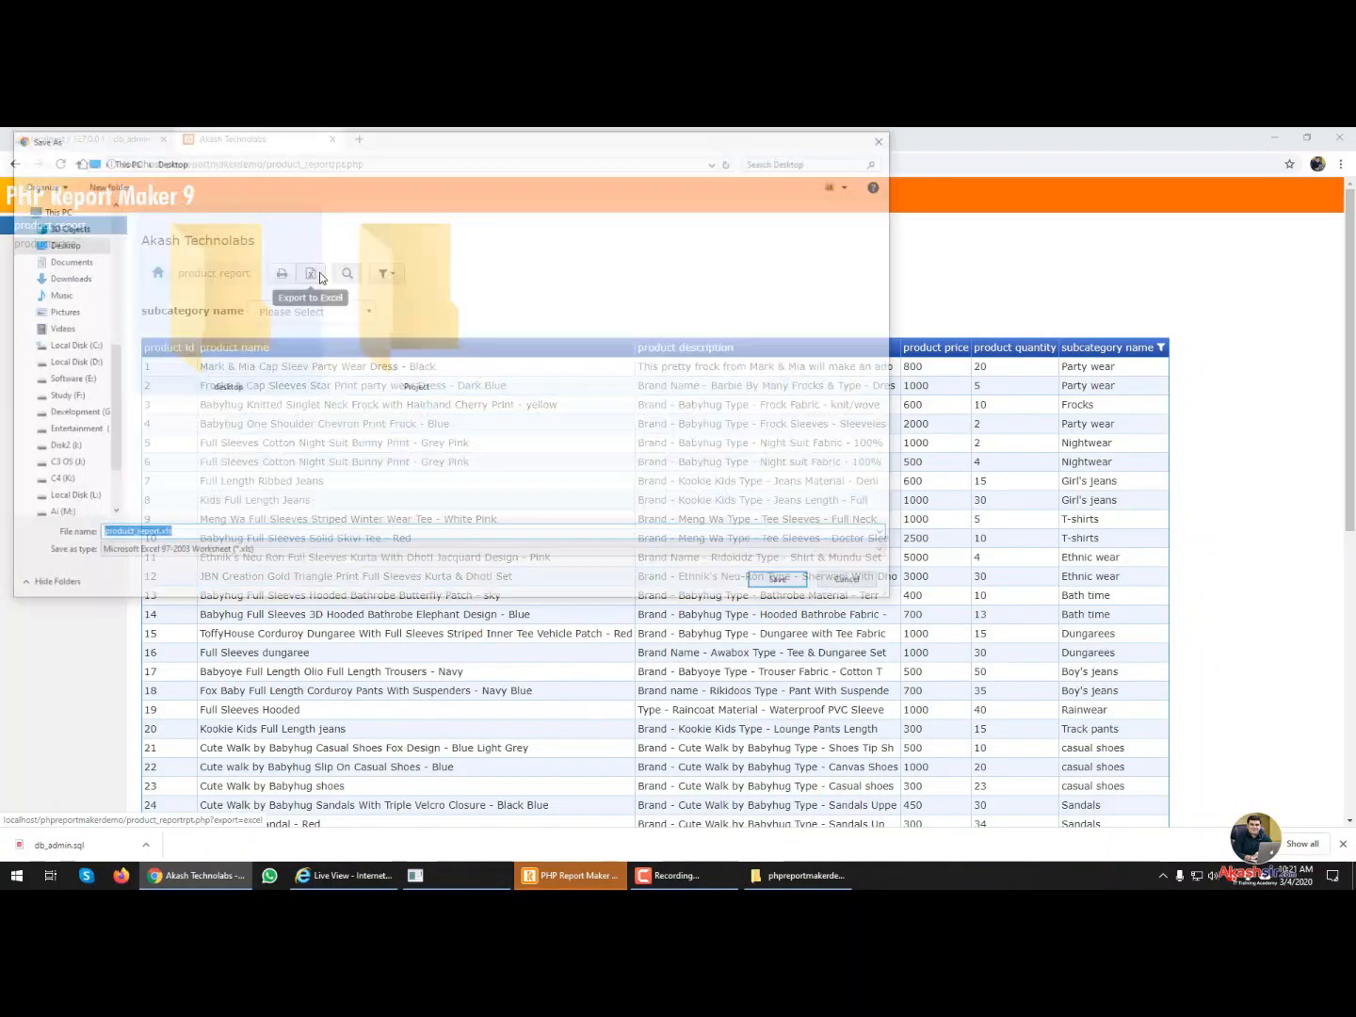
pyautogui.click(784, 584)
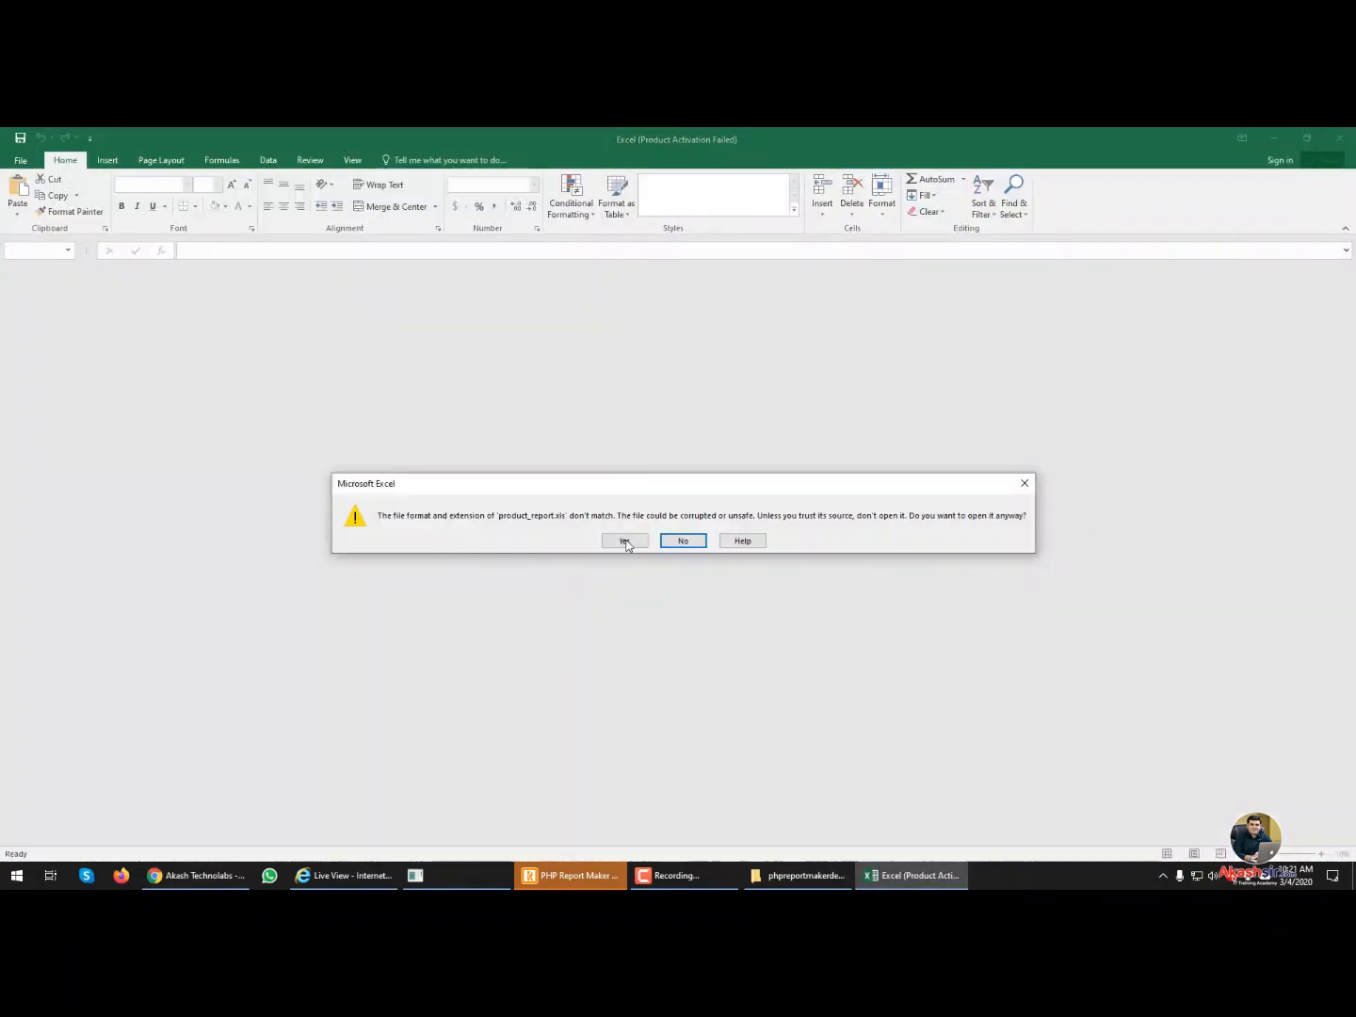
pyautogui.click(625, 541)
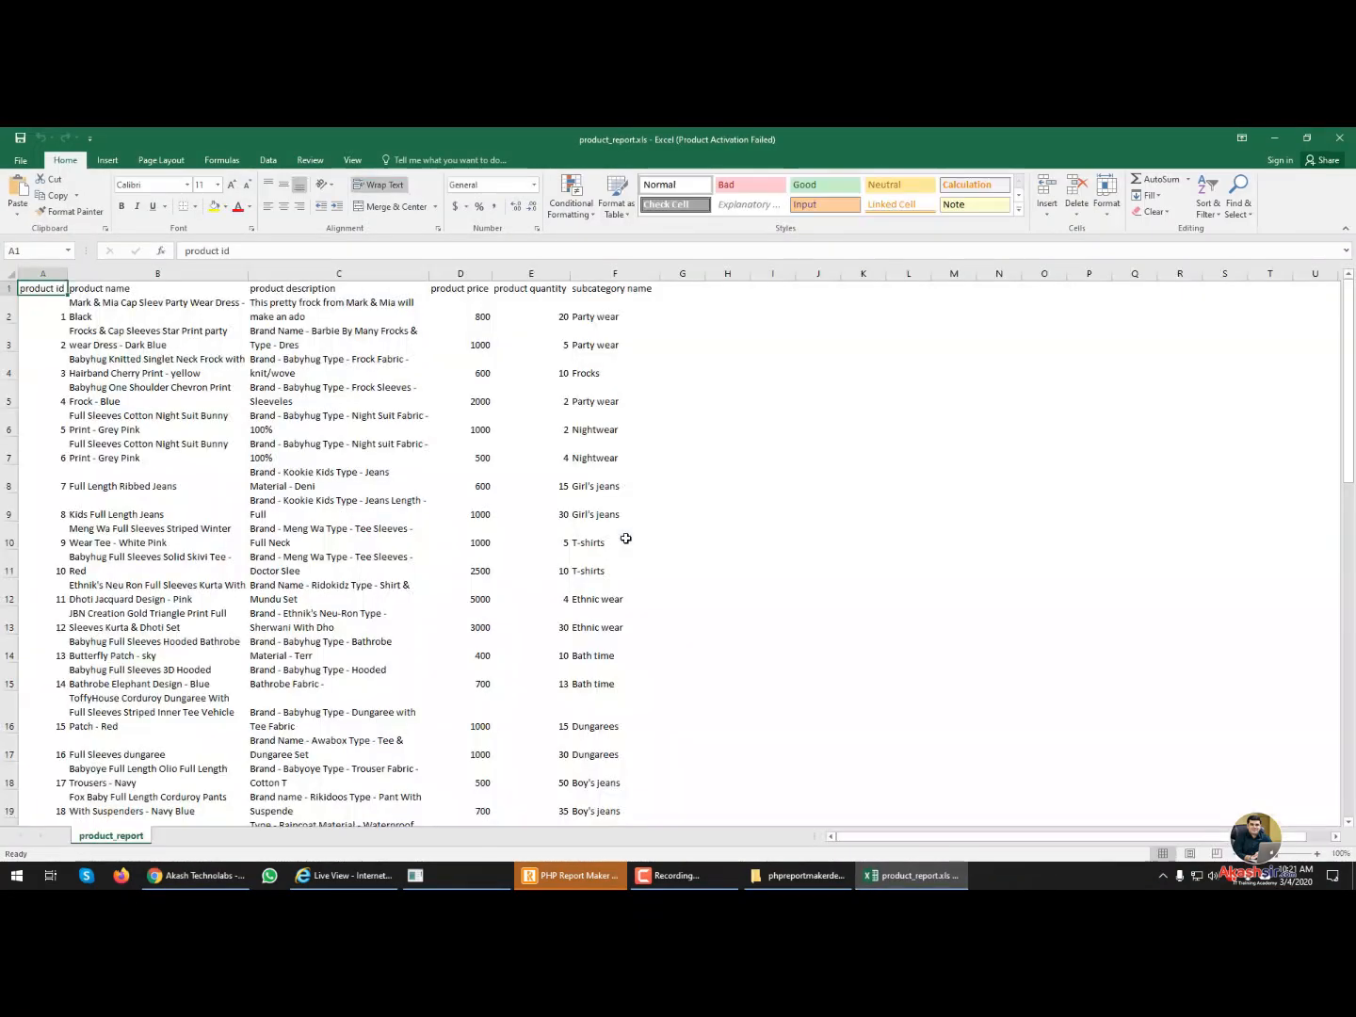
pyautogui.click(805, 641)
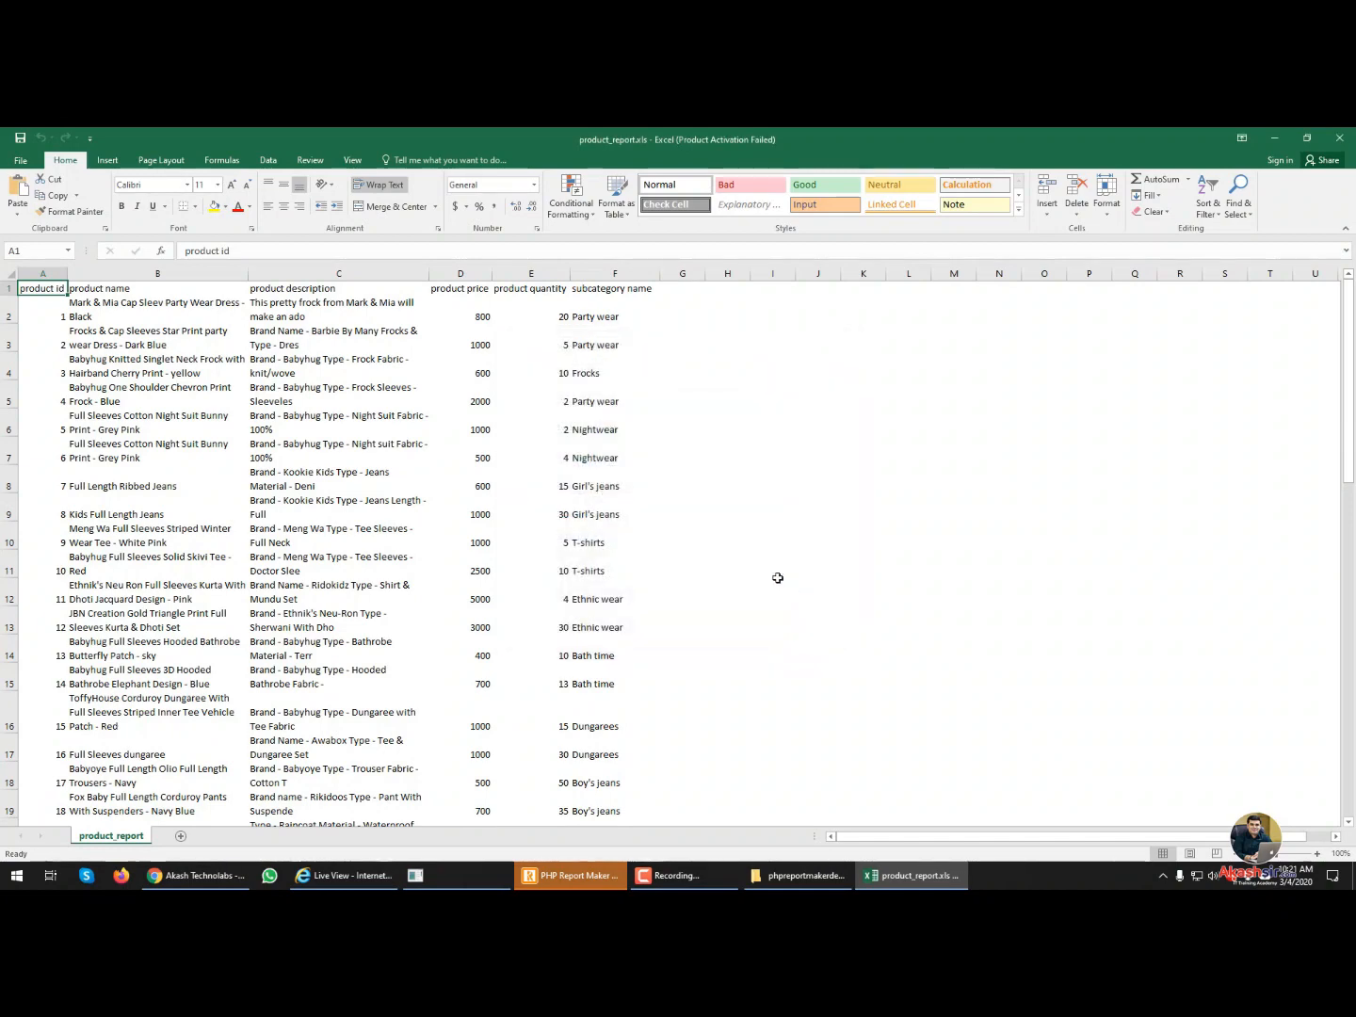
pyautogui.click(1340, 140)
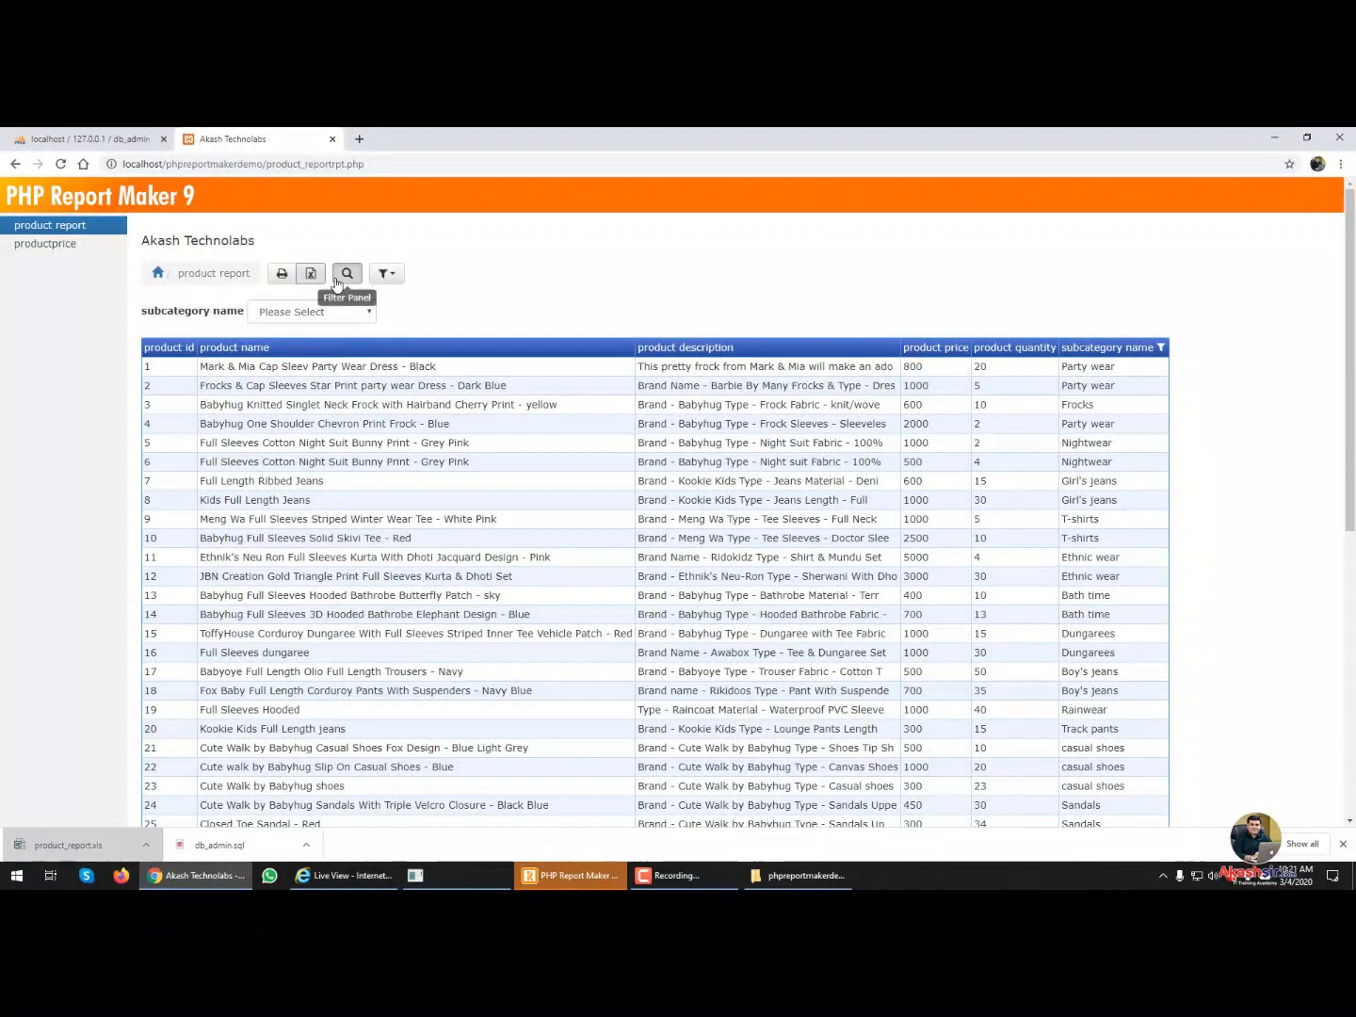
# - Preview the product report's printer-friendly version and check its filter options before reopening the productprice report
pyautogui.click(282, 273)
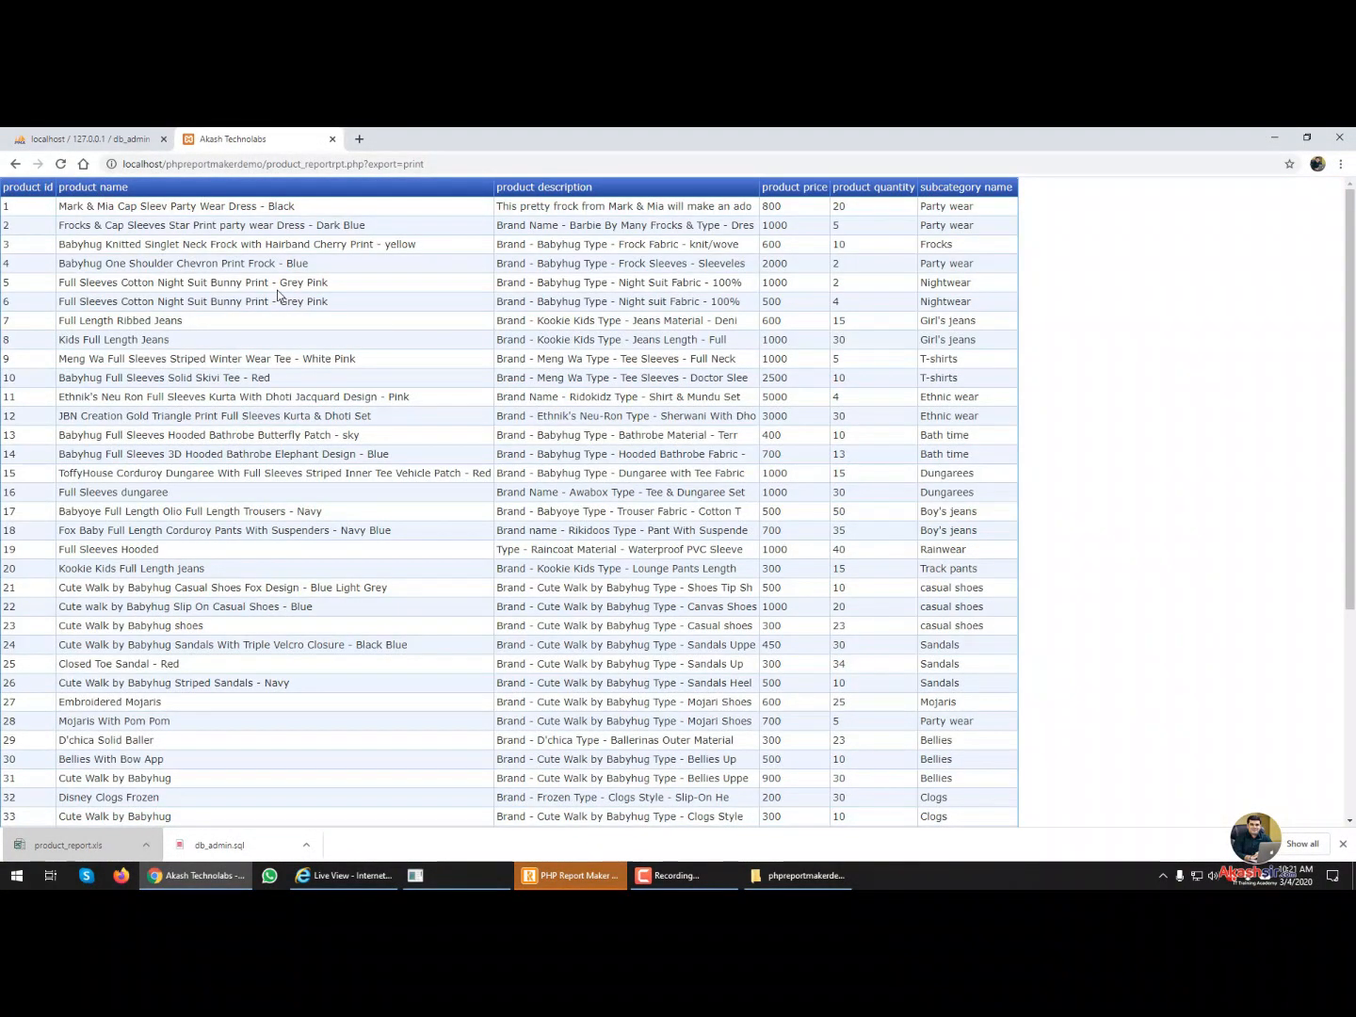
pyautogui.click(15, 164)
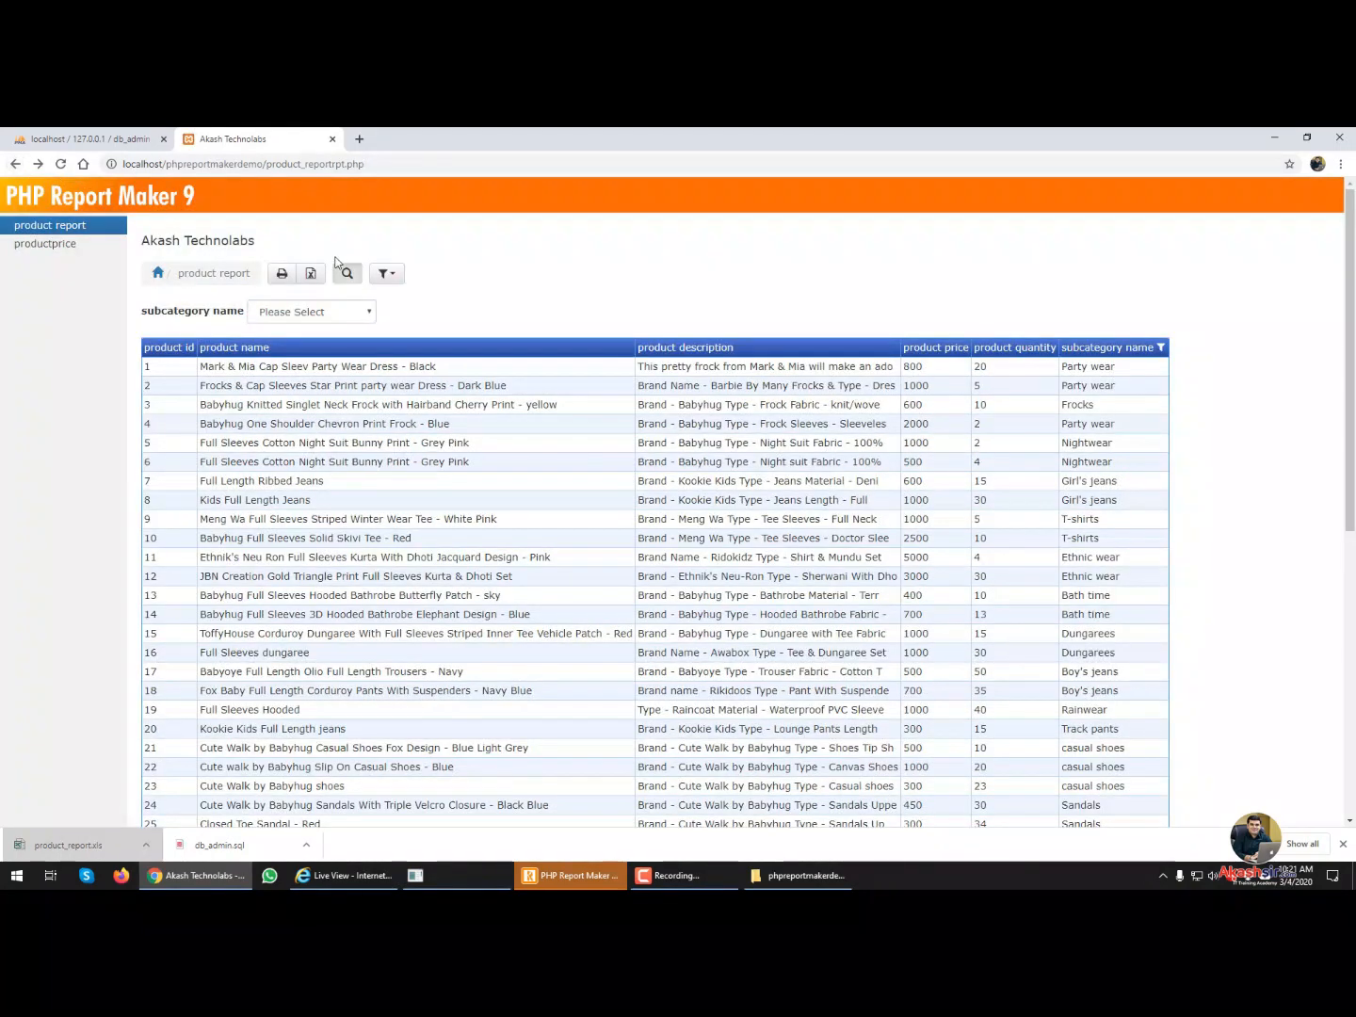
pyautogui.click(383, 275)
pyautogui.click(384, 275)
pyautogui.click(334, 315)
pyautogui.click(379, 274)
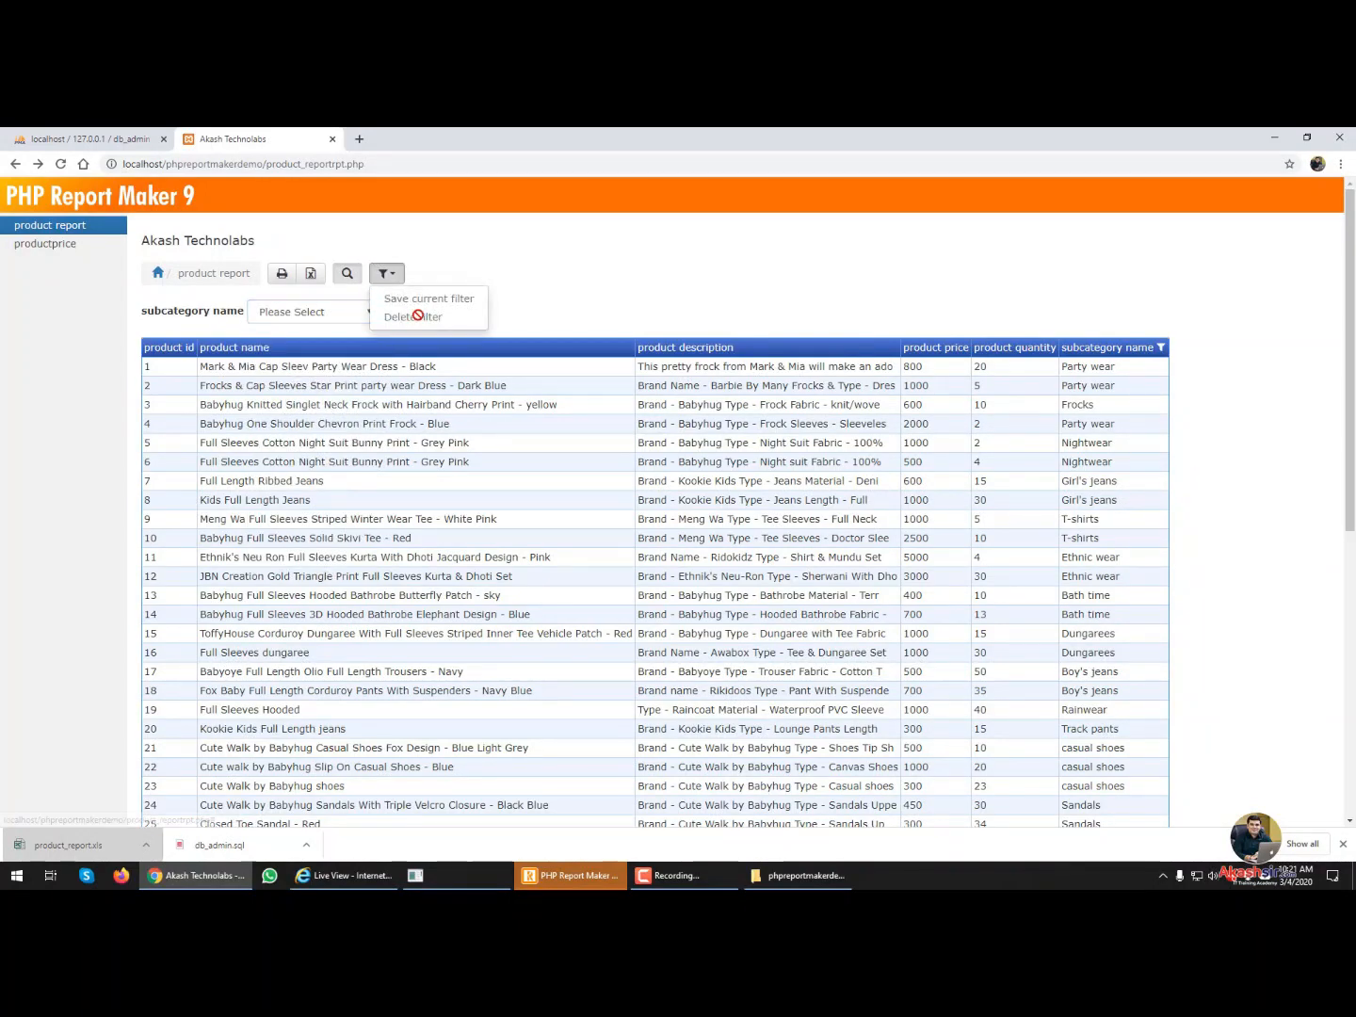
pyautogui.click(4, 242)
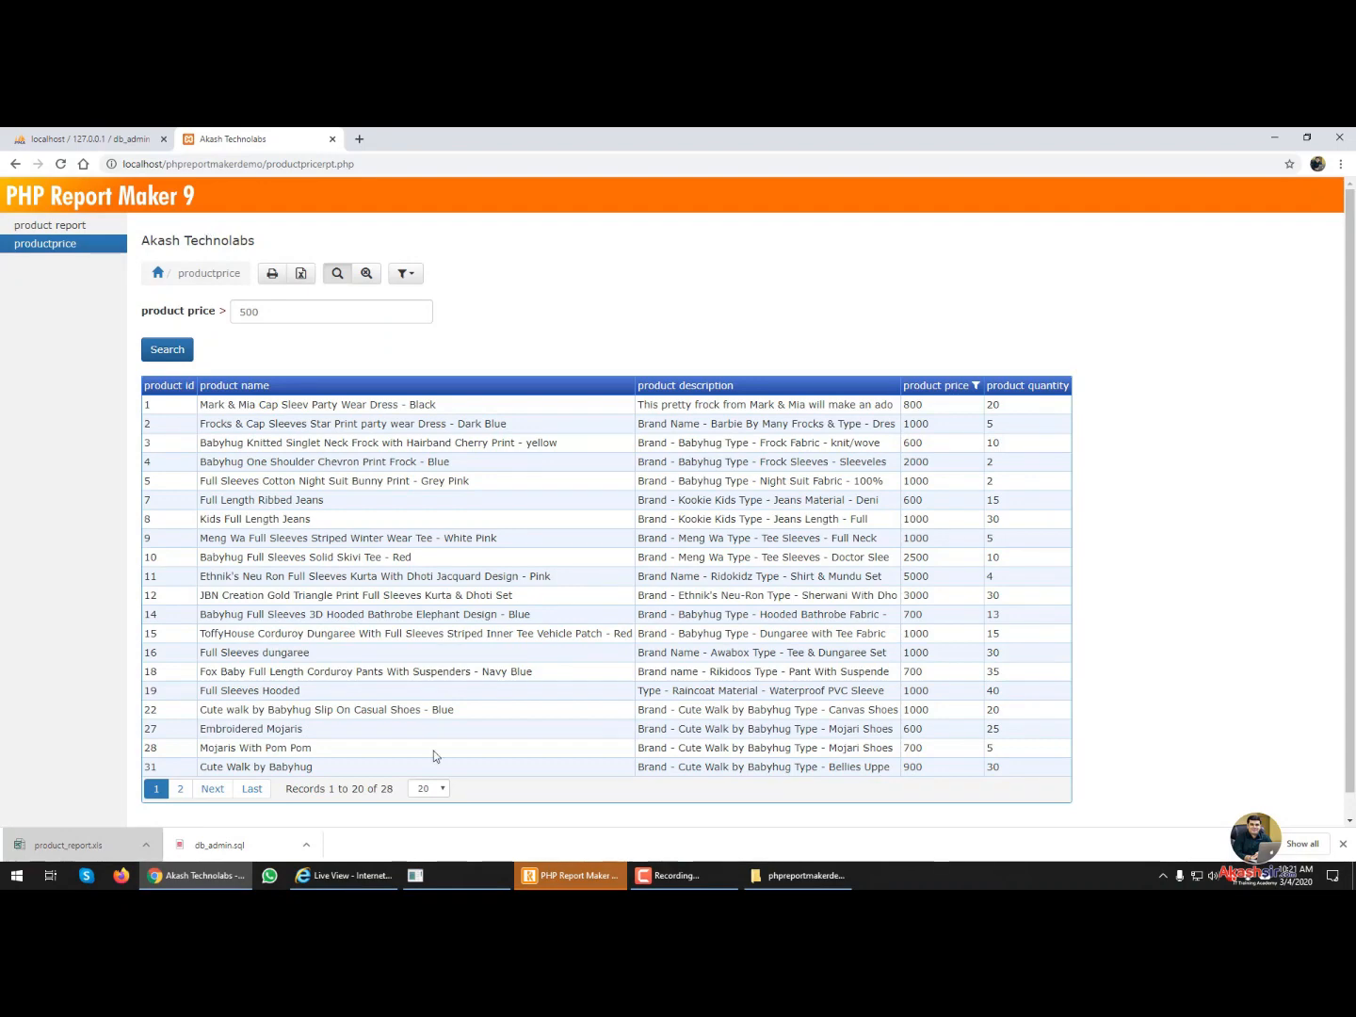
# - Switch to the phpreportmakerdemo folder, open index.php in Notepad++ without updating, skim its code, and return to the folder
pyautogui.click(802, 875)
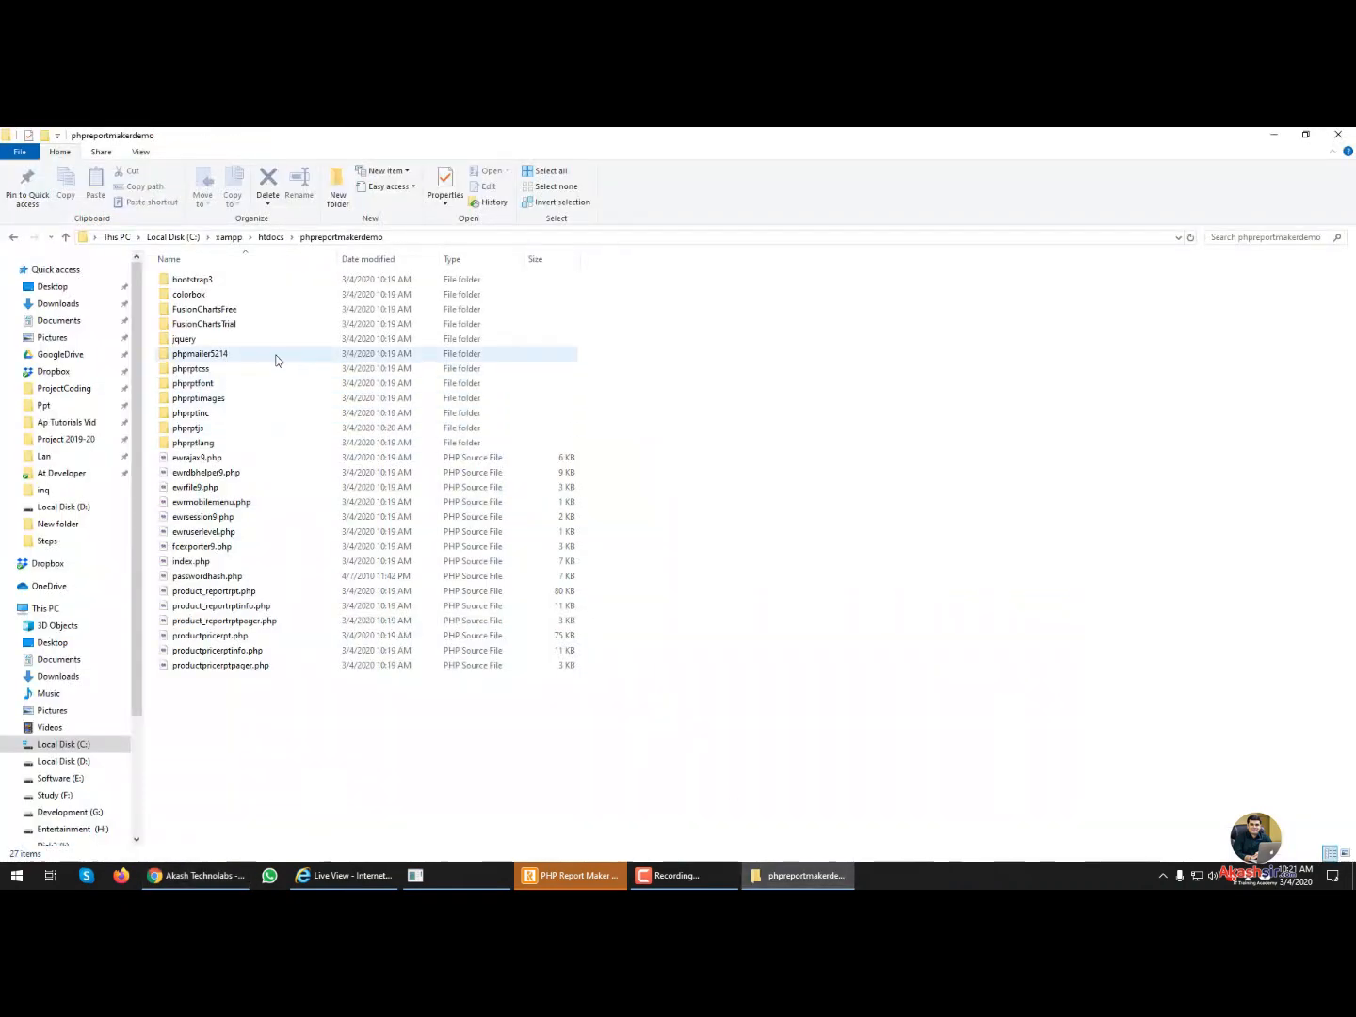
pyautogui.click(264, 563)
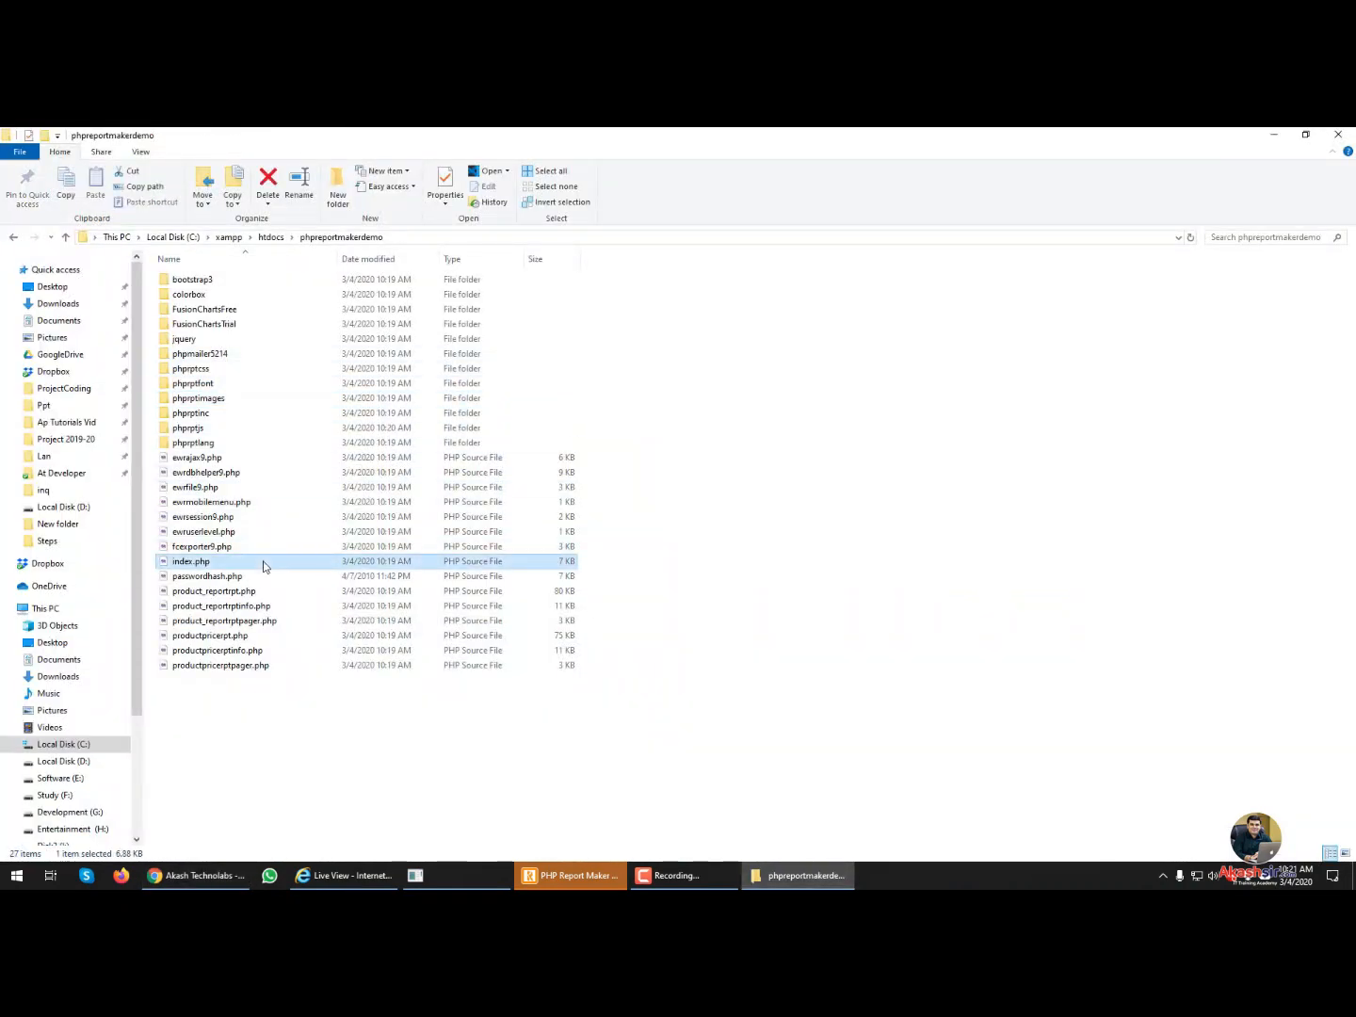
pyautogui.rightClick(266, 561)
pyautogui.click(327, 271)
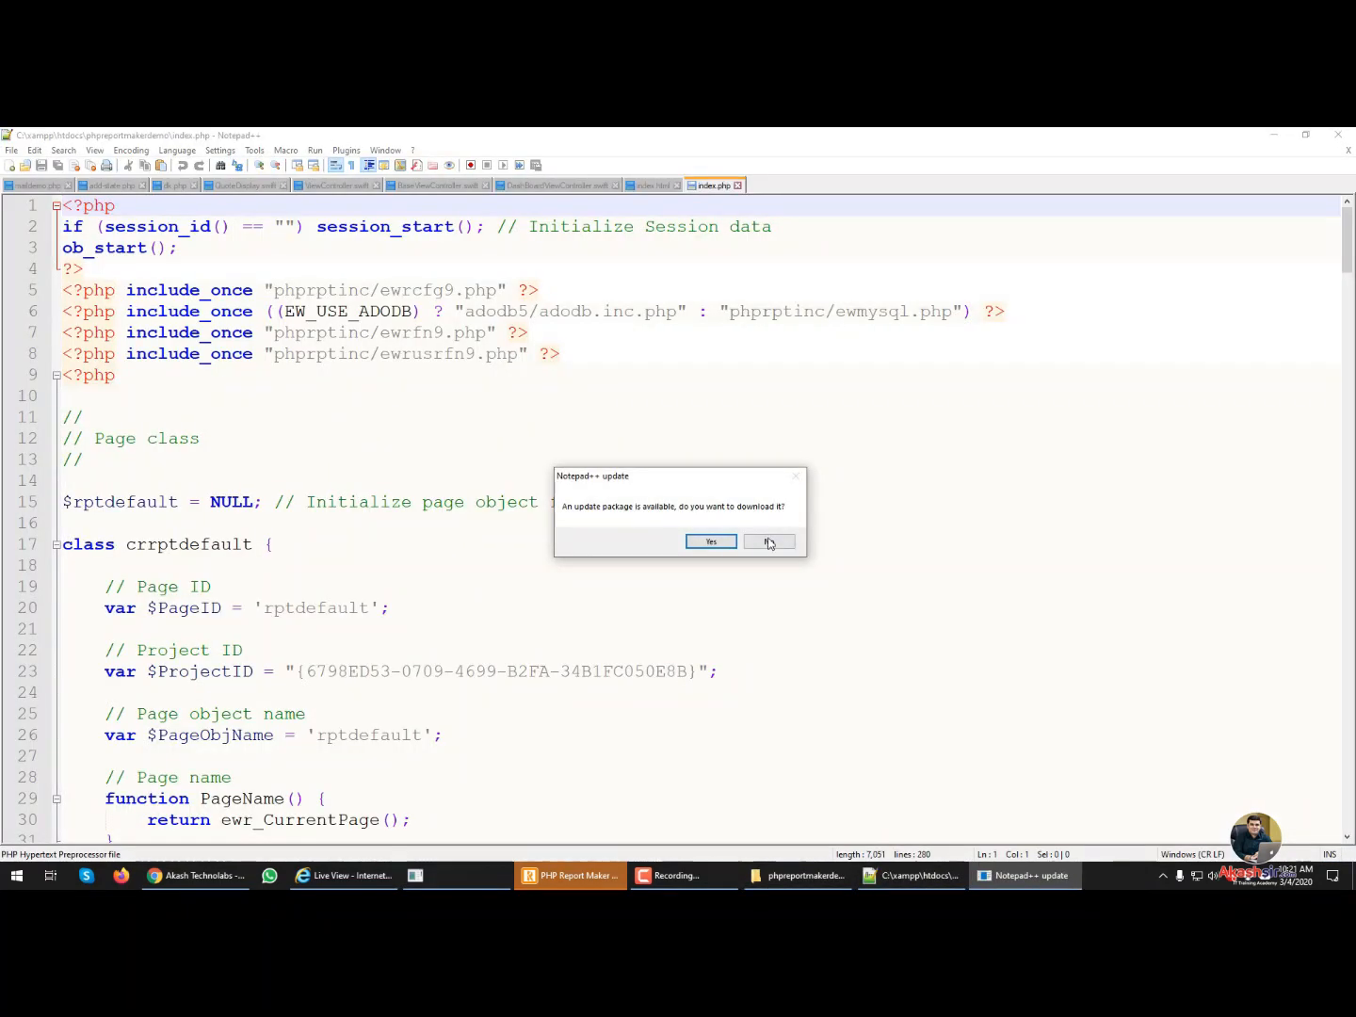
pyautogui.click(767, 544)
pyautogui.scroll(-20, 650, 419)
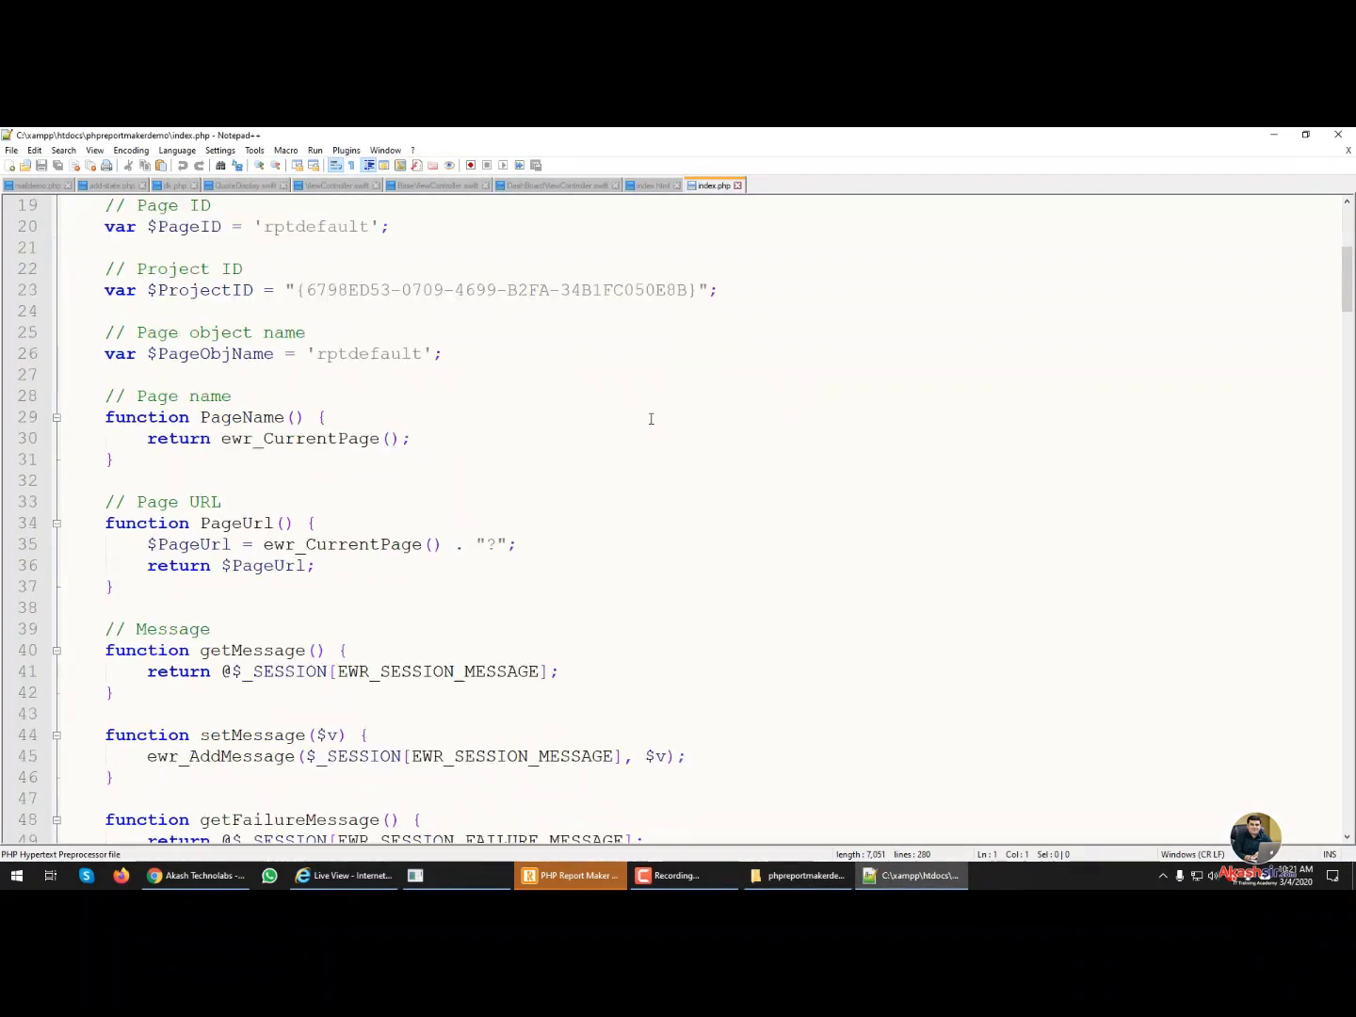
pyautogui.scroll(-7, 651, 419)
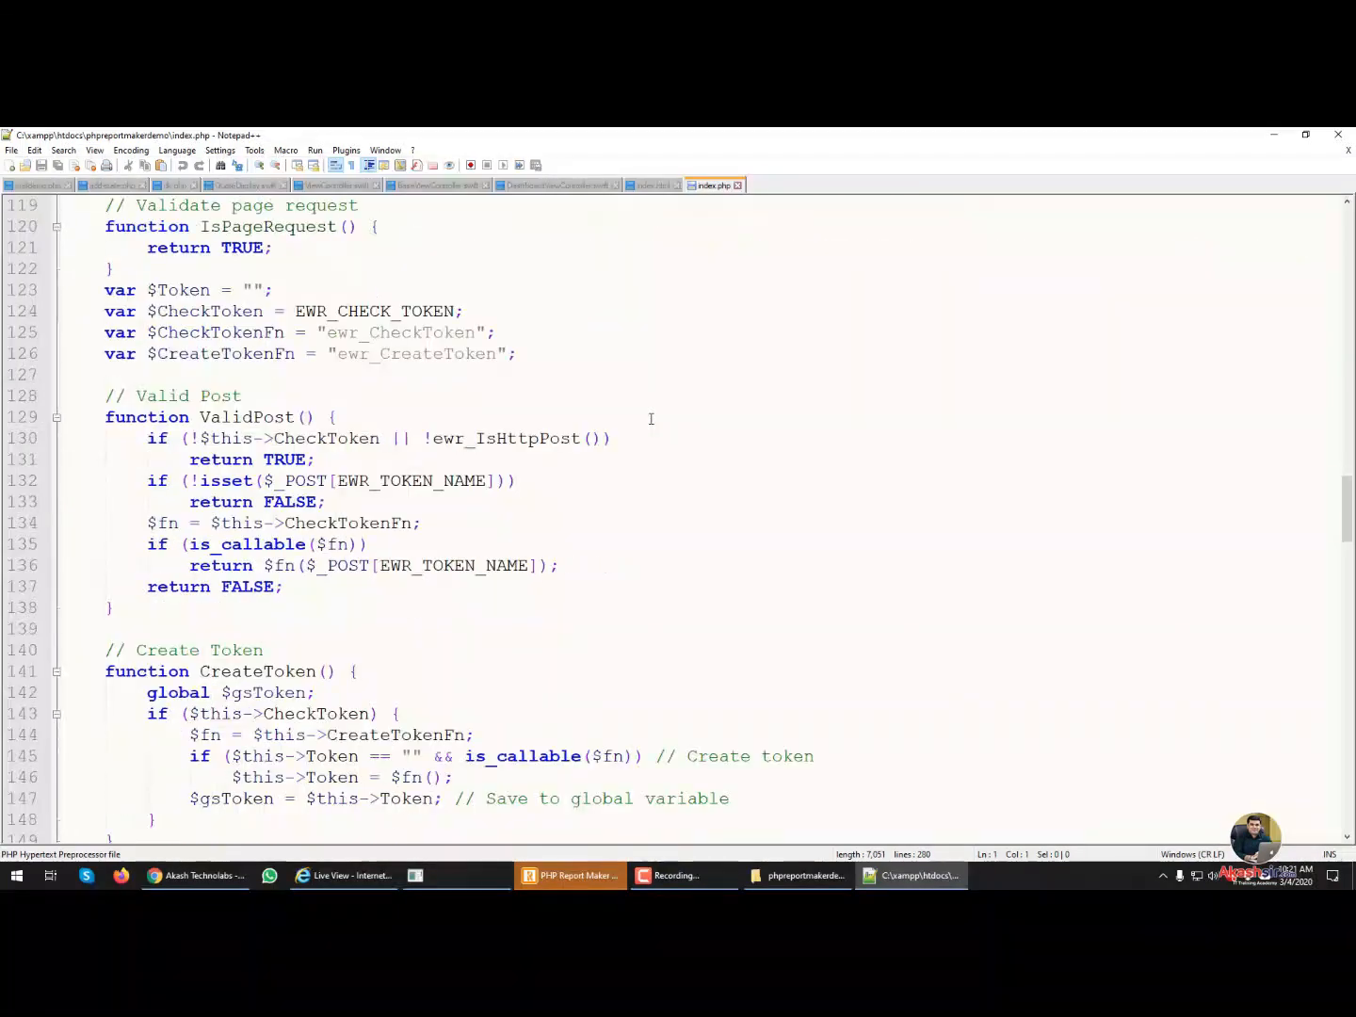
pyautogui.click(1339, 135)
pyautogui.click(354, 344)
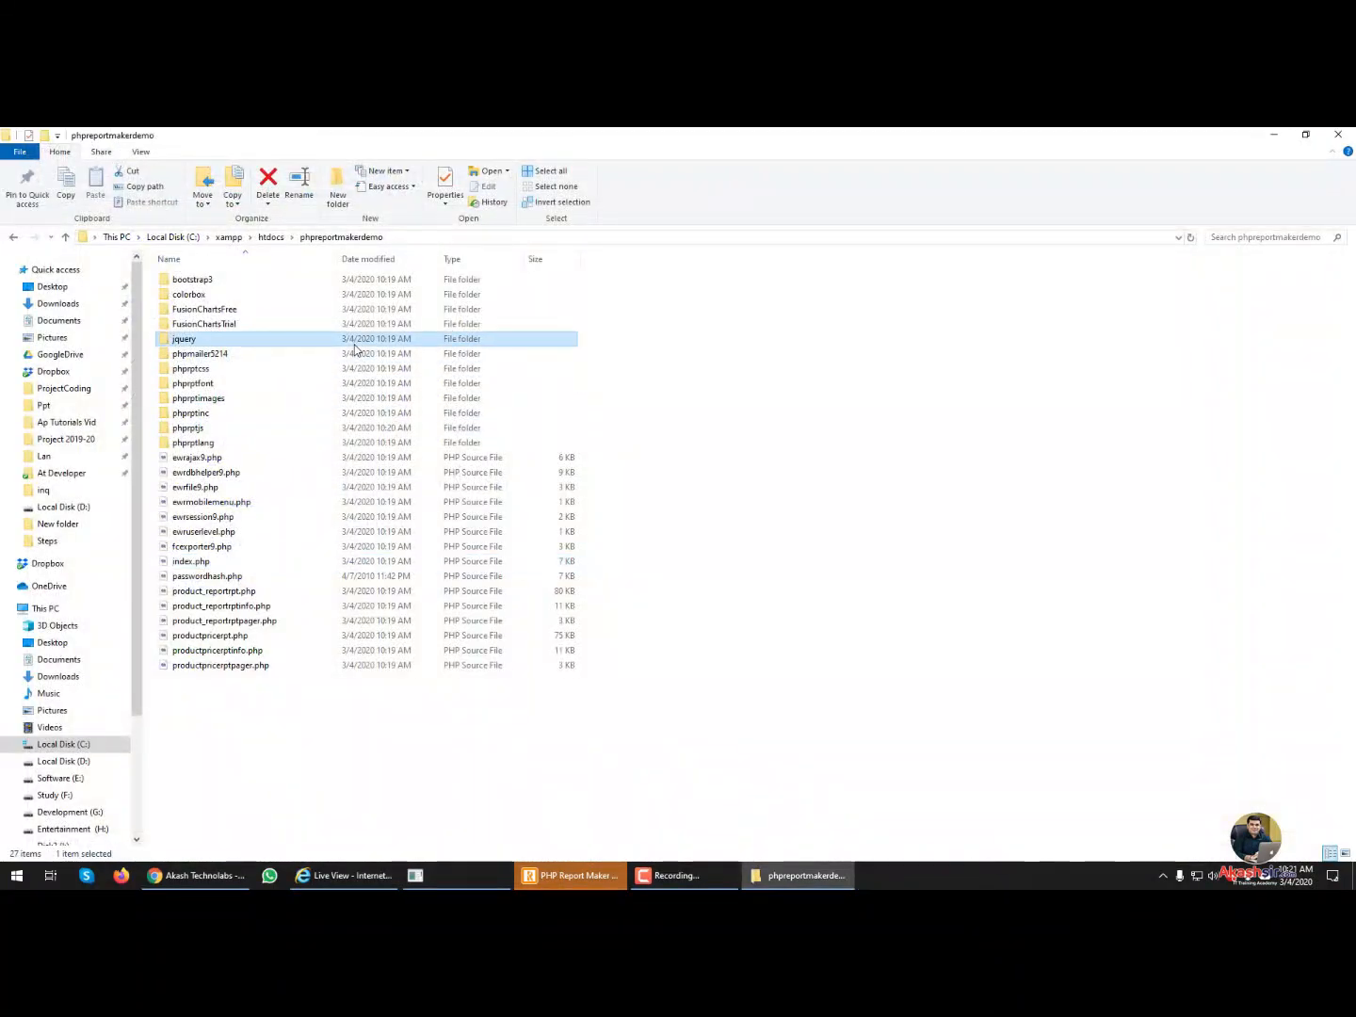
pyautogui.press('i')
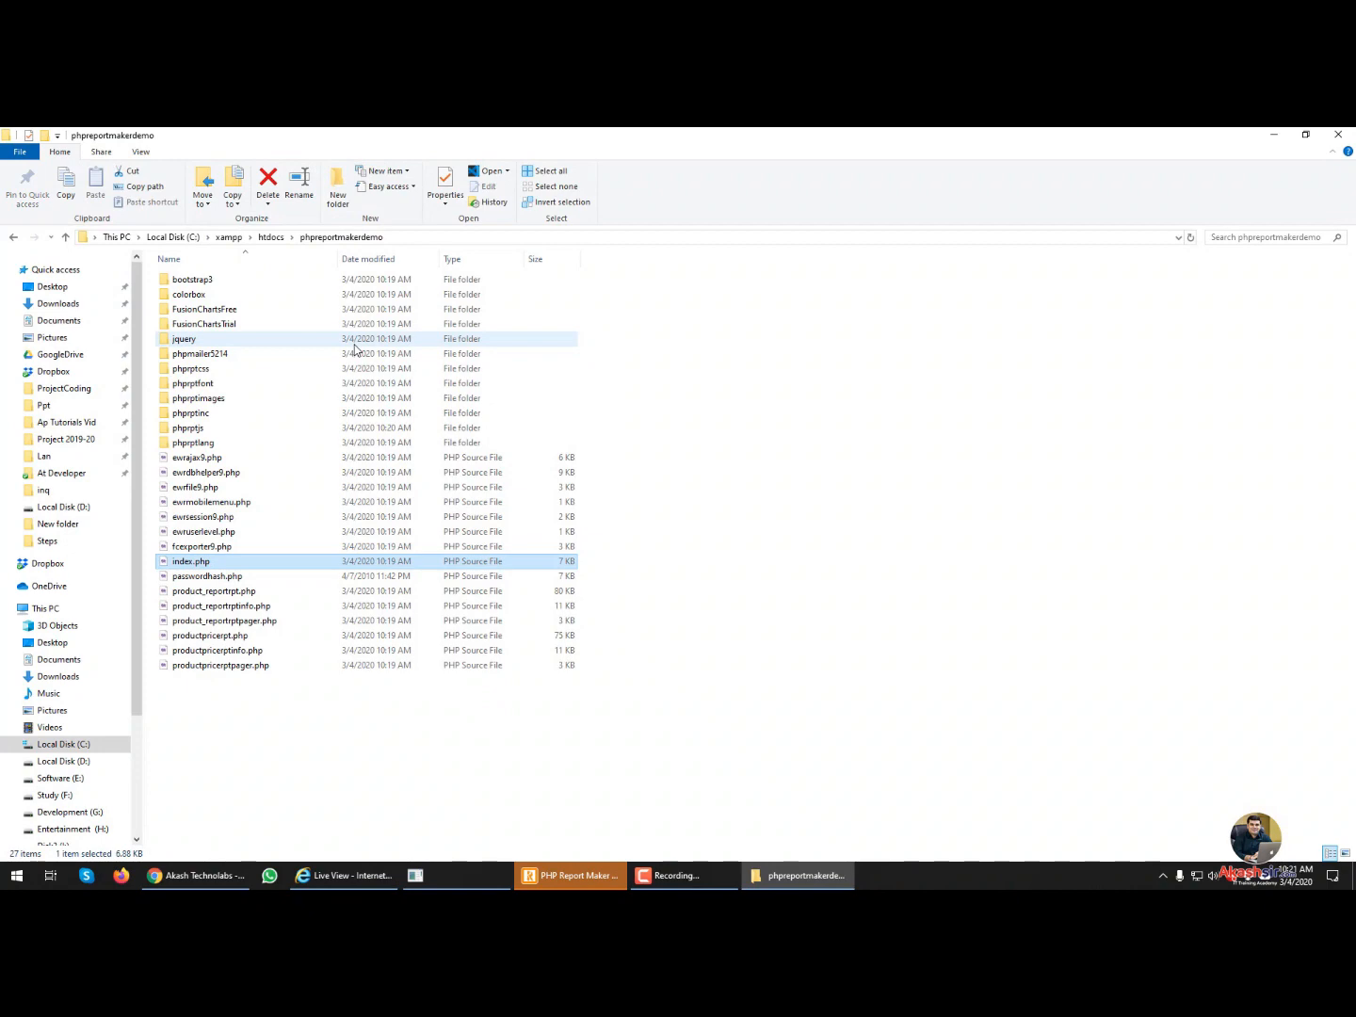
# - Switch to Chrome and open the report's header logo in a new tab to check its folder path
pyautogui.hotkey('alt', 'Tab')
pyautogui.rightClick(162, 203)
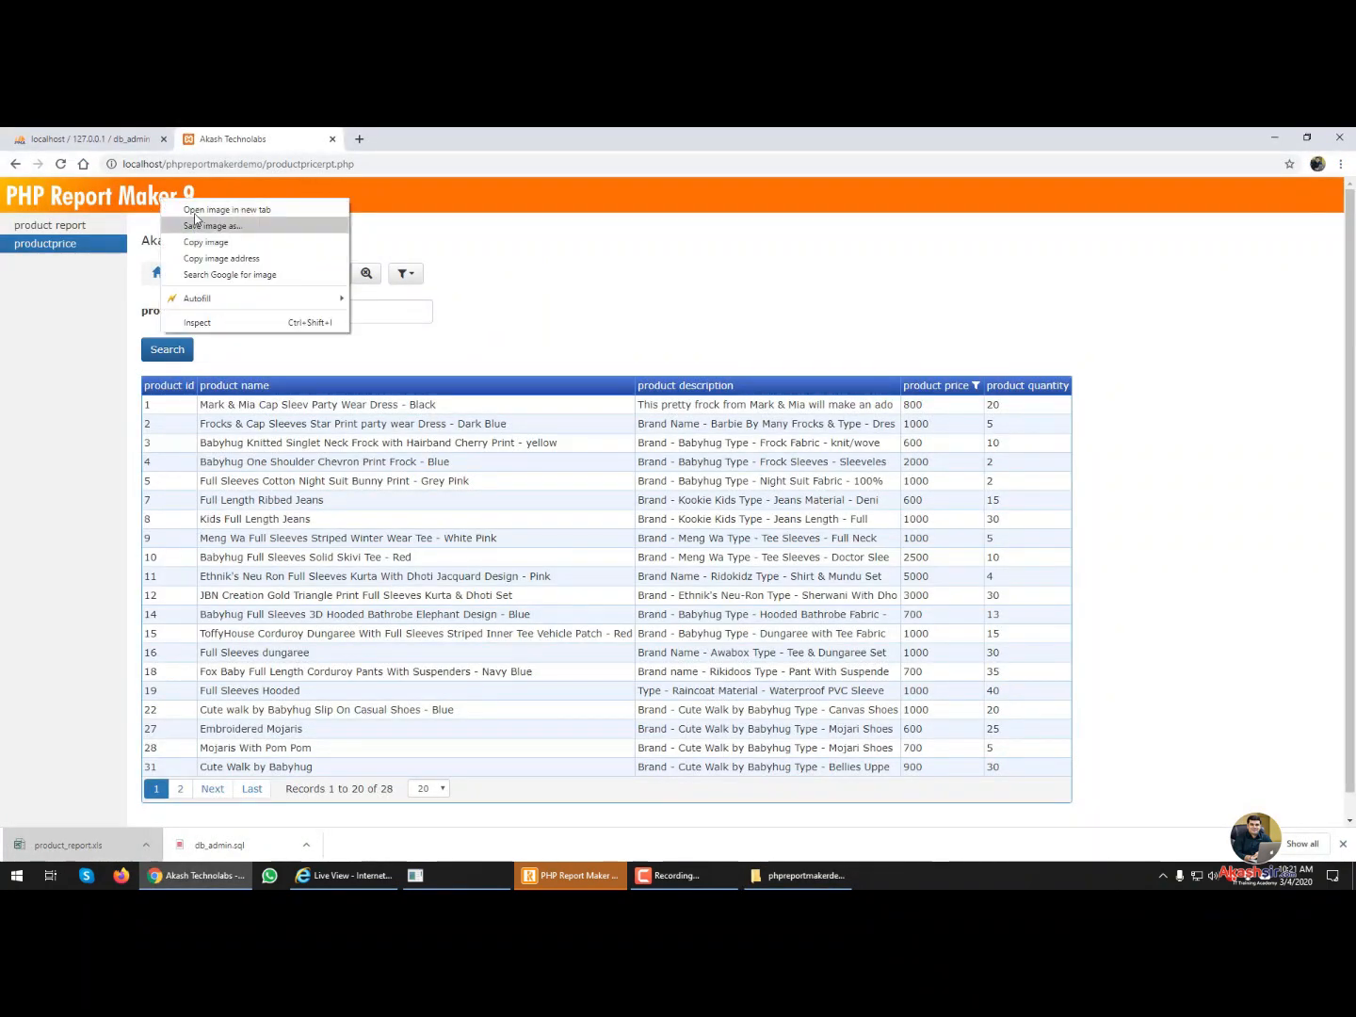
pyautogui.click(195, 209)
pyautogui.click(404, 142)
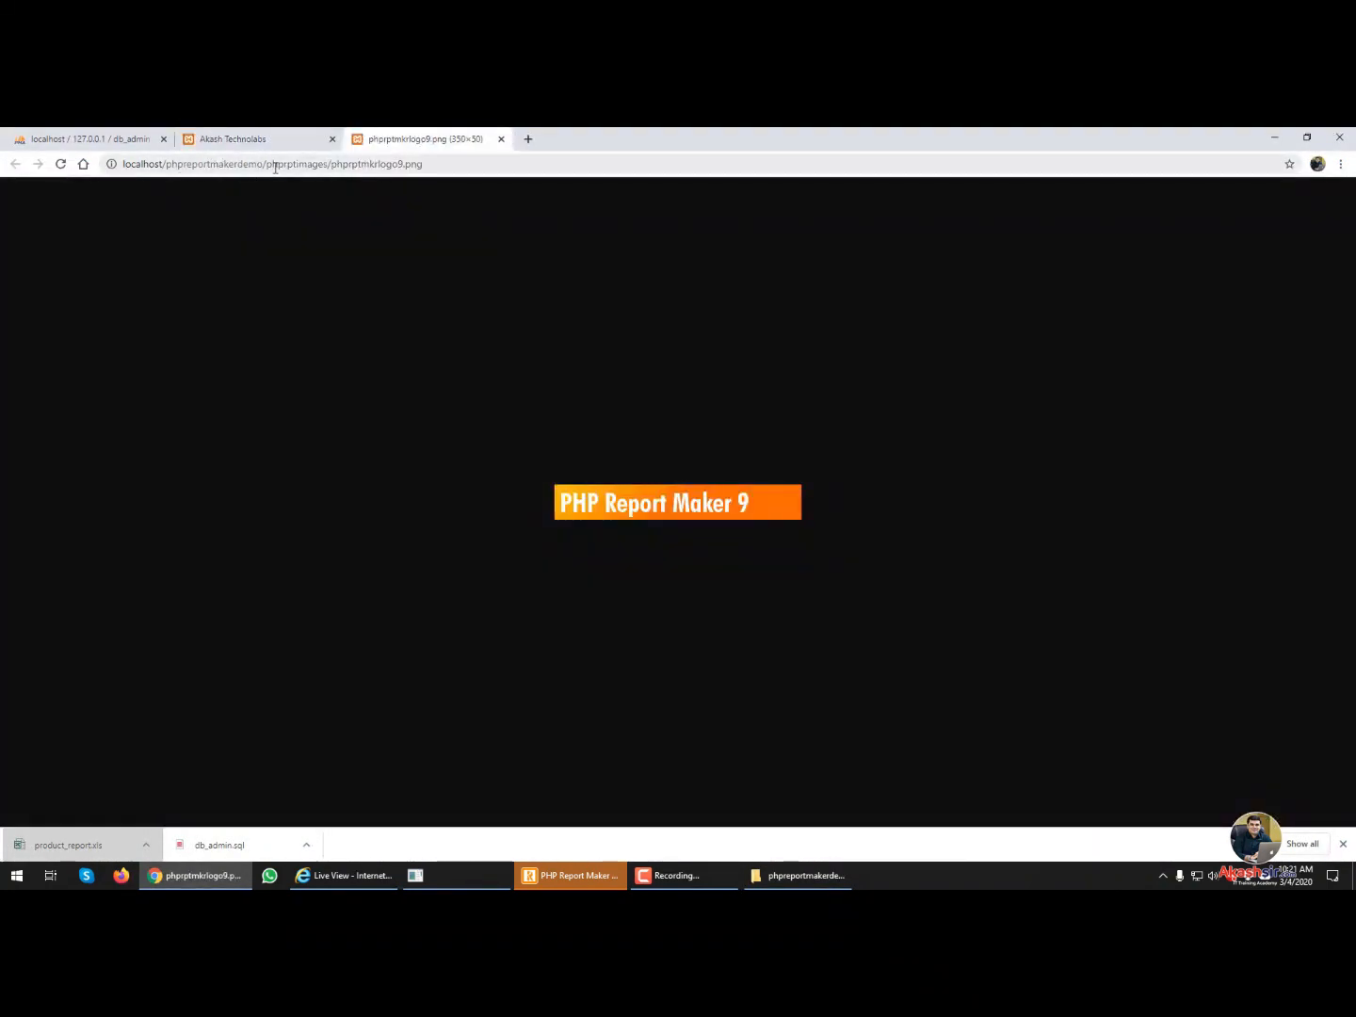
pyautogui.moveTo(263, 167); pyautogui.dragTo(337, 166)
# - Switch to File Explorer, open the phprptimages folder, and select phprptmkrlogo9.png
pyautogui.hotkey('alt', 'Tab')
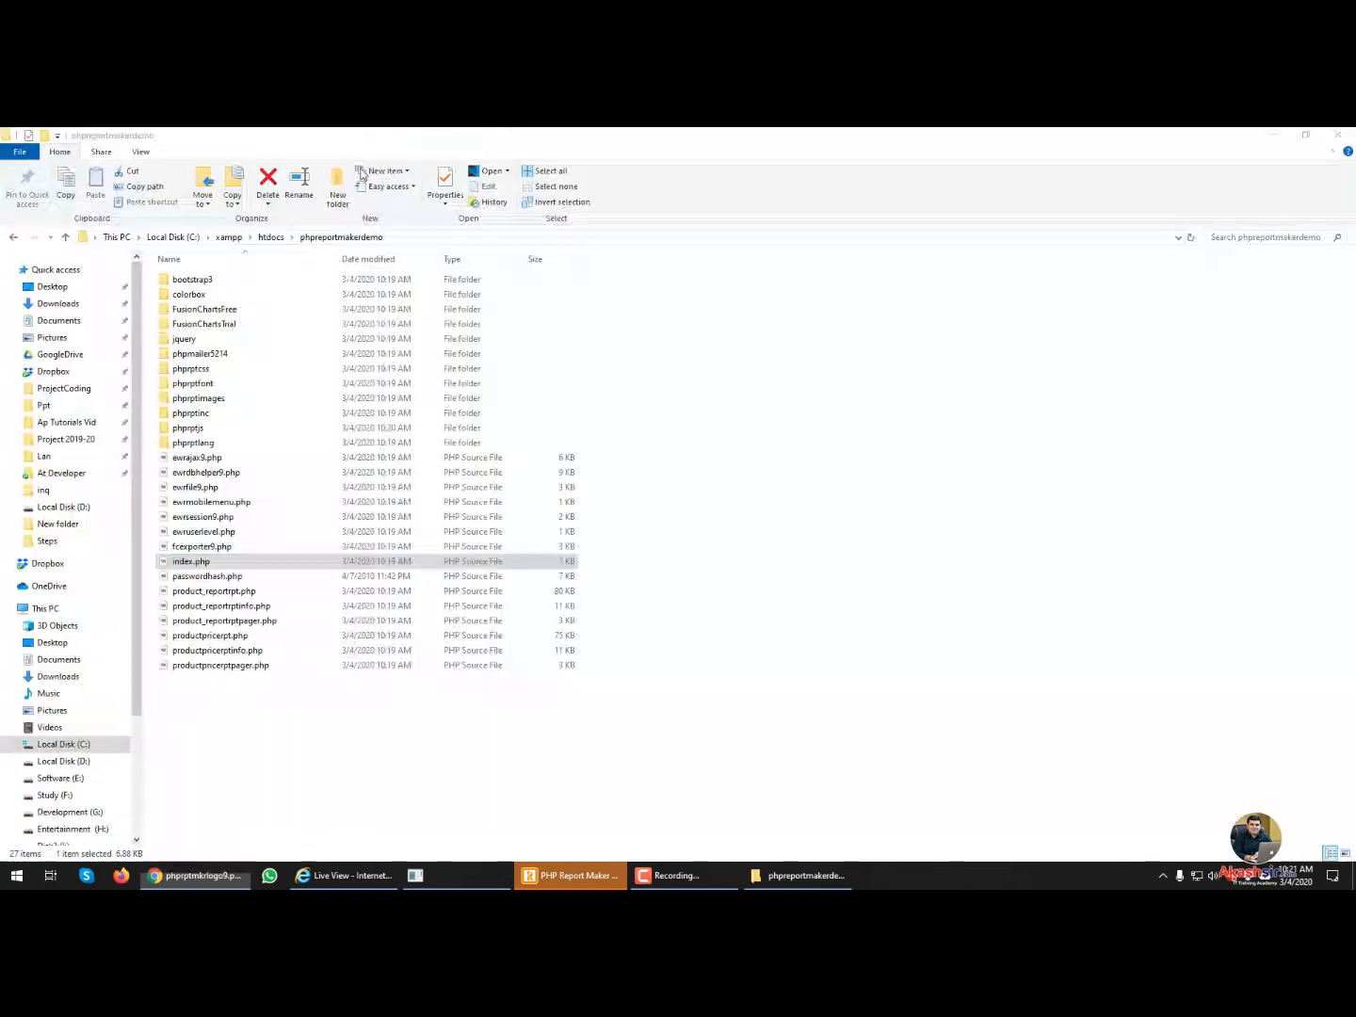
pyautogui.click(387, 286)
pyautogui.press('p')
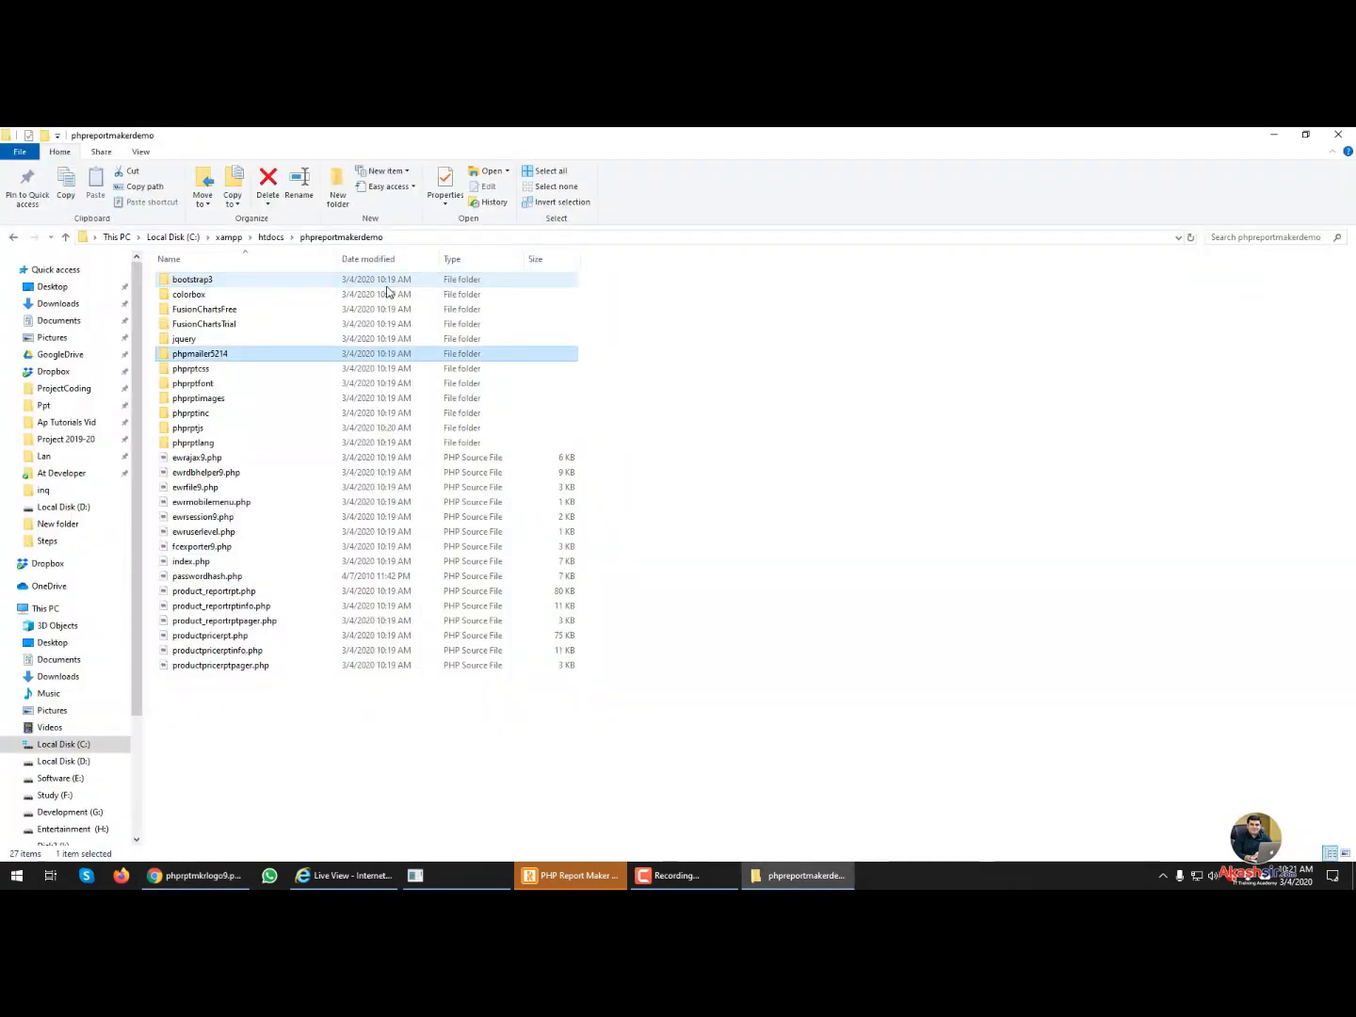
pyautogui.press('p')
pyautogui.press('p')
pyautogui.press('p')
pyautogui.press('Return')
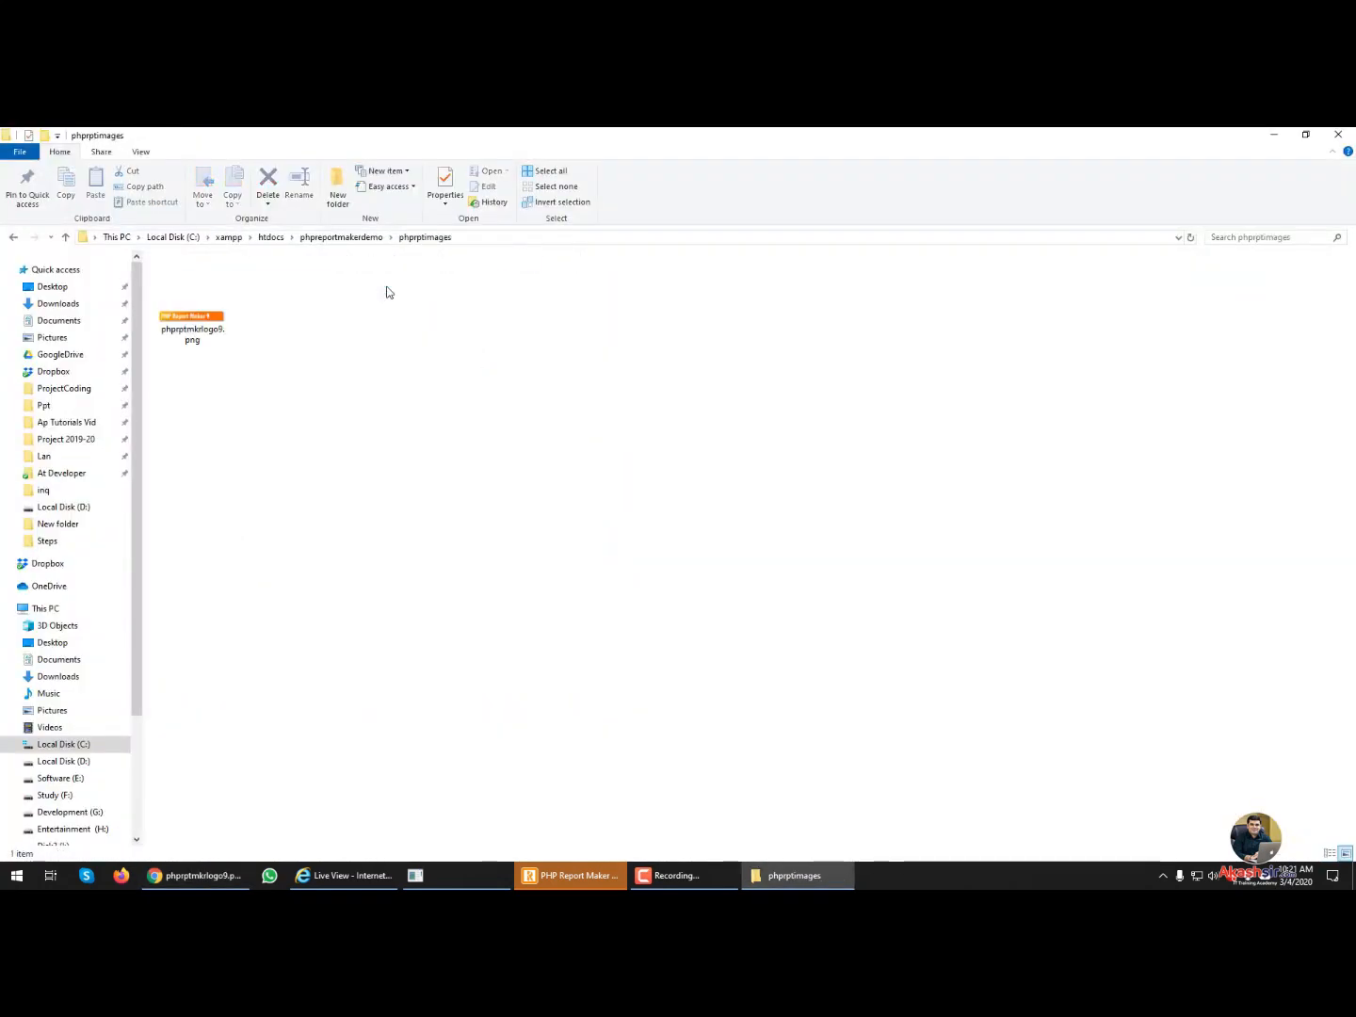
pyautogui.click(216, 320)
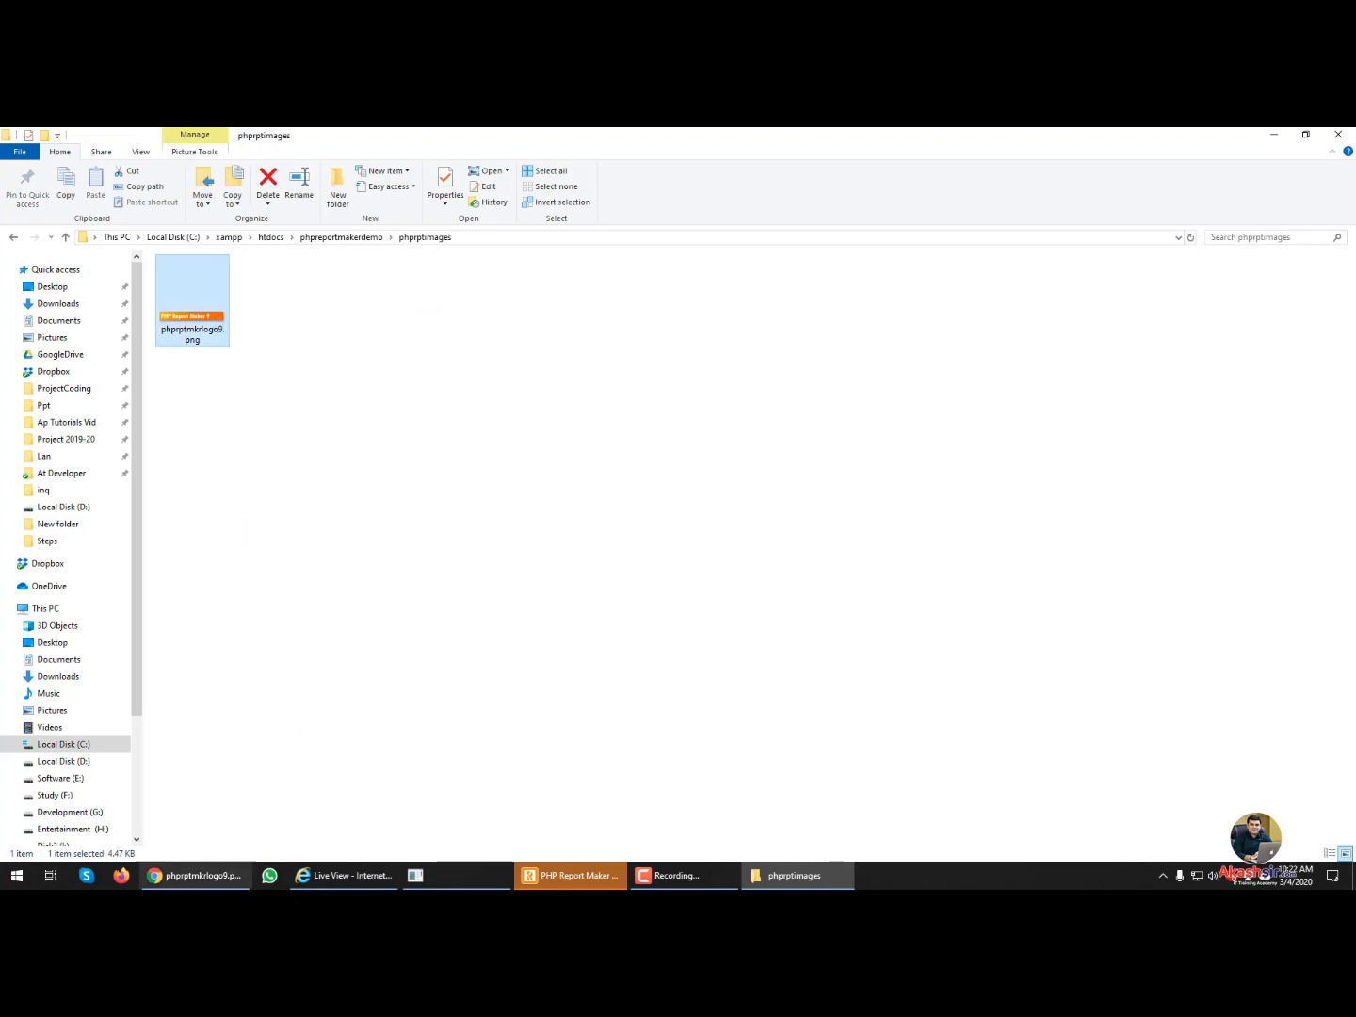
# - Switch to Chrome, load google.com in a new tab, and search for akash technolabs
pyautogui.hotkey('alt', 'Tab')
pyautogui.click(525, 138)
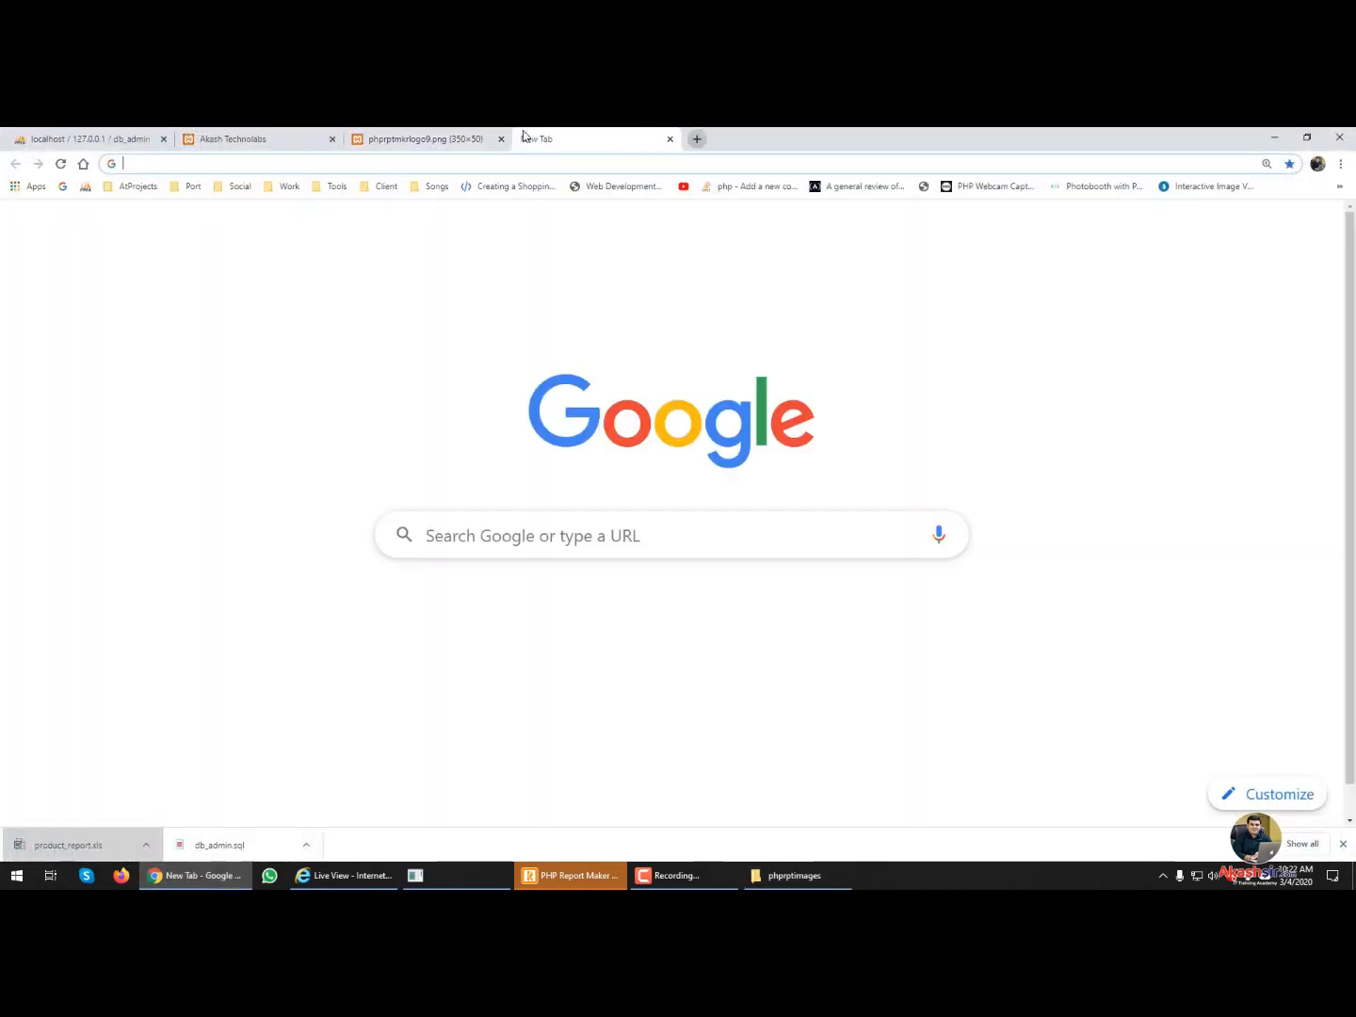
pyautogui.write('google.com/gma')
pyautogui.press('BackSpace')
pyautogui.press('BackSpace')
pyautogui.press('BackSpace')
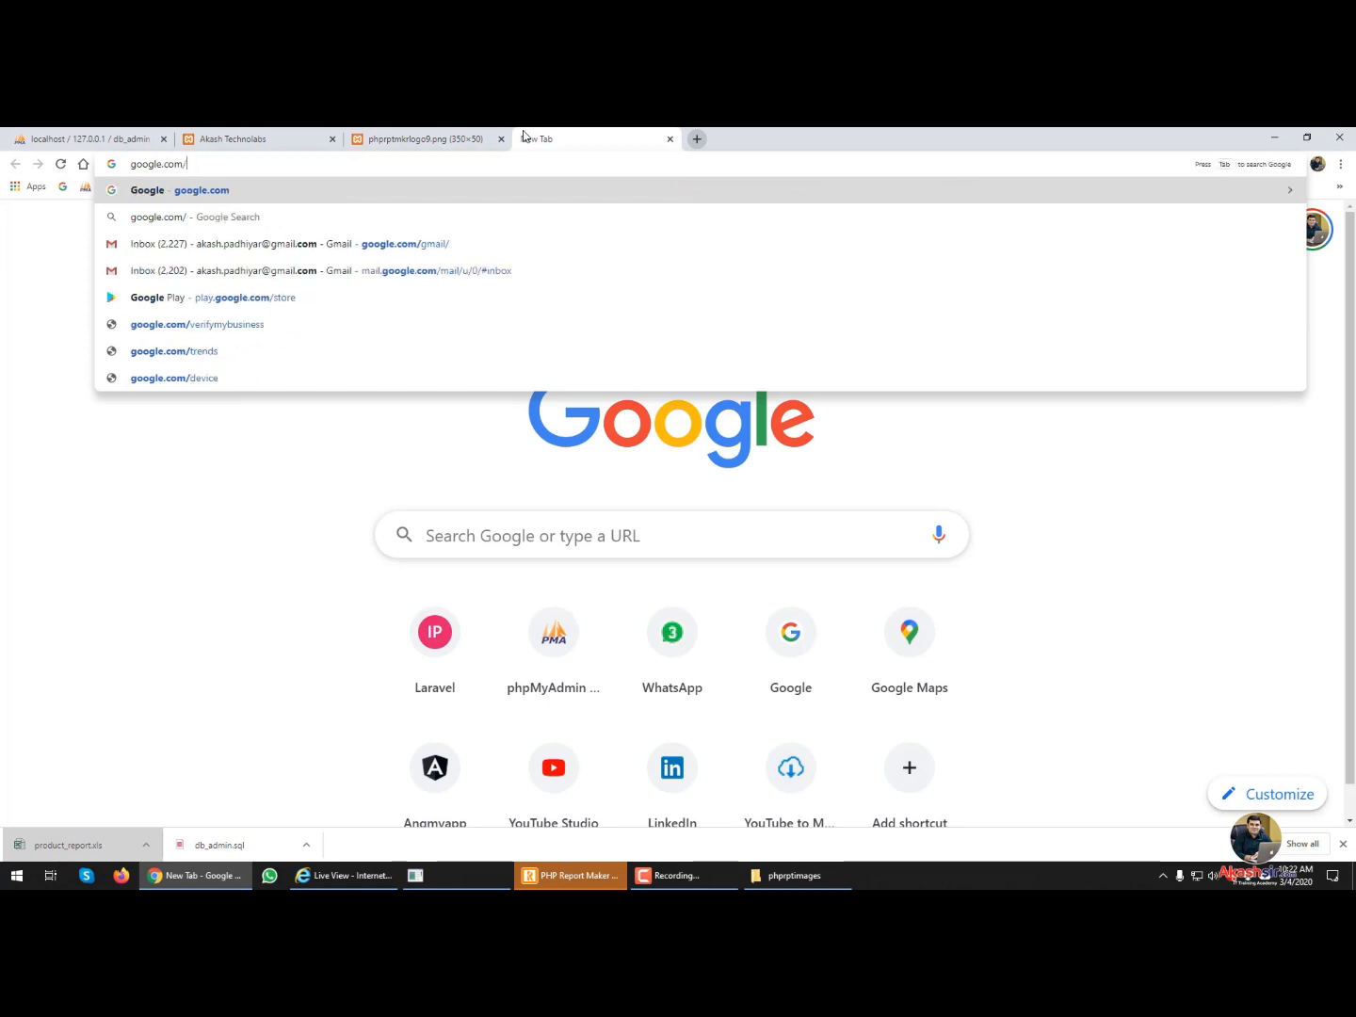
pyautogui.press('Return')
pyautogui.write('akash technolabs')
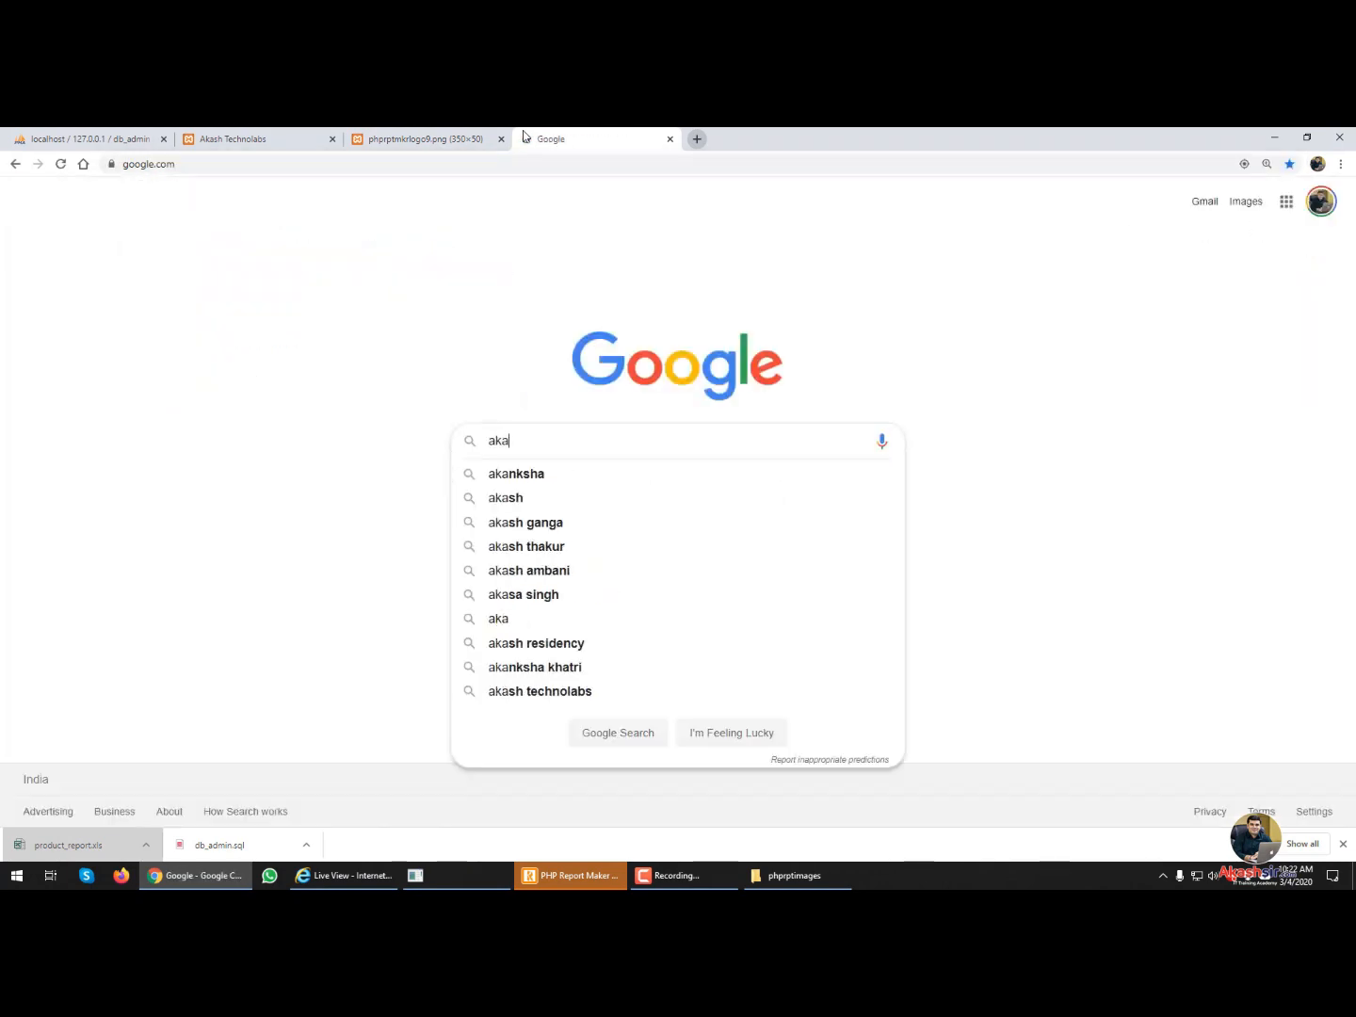
pyautogui.press('Return')
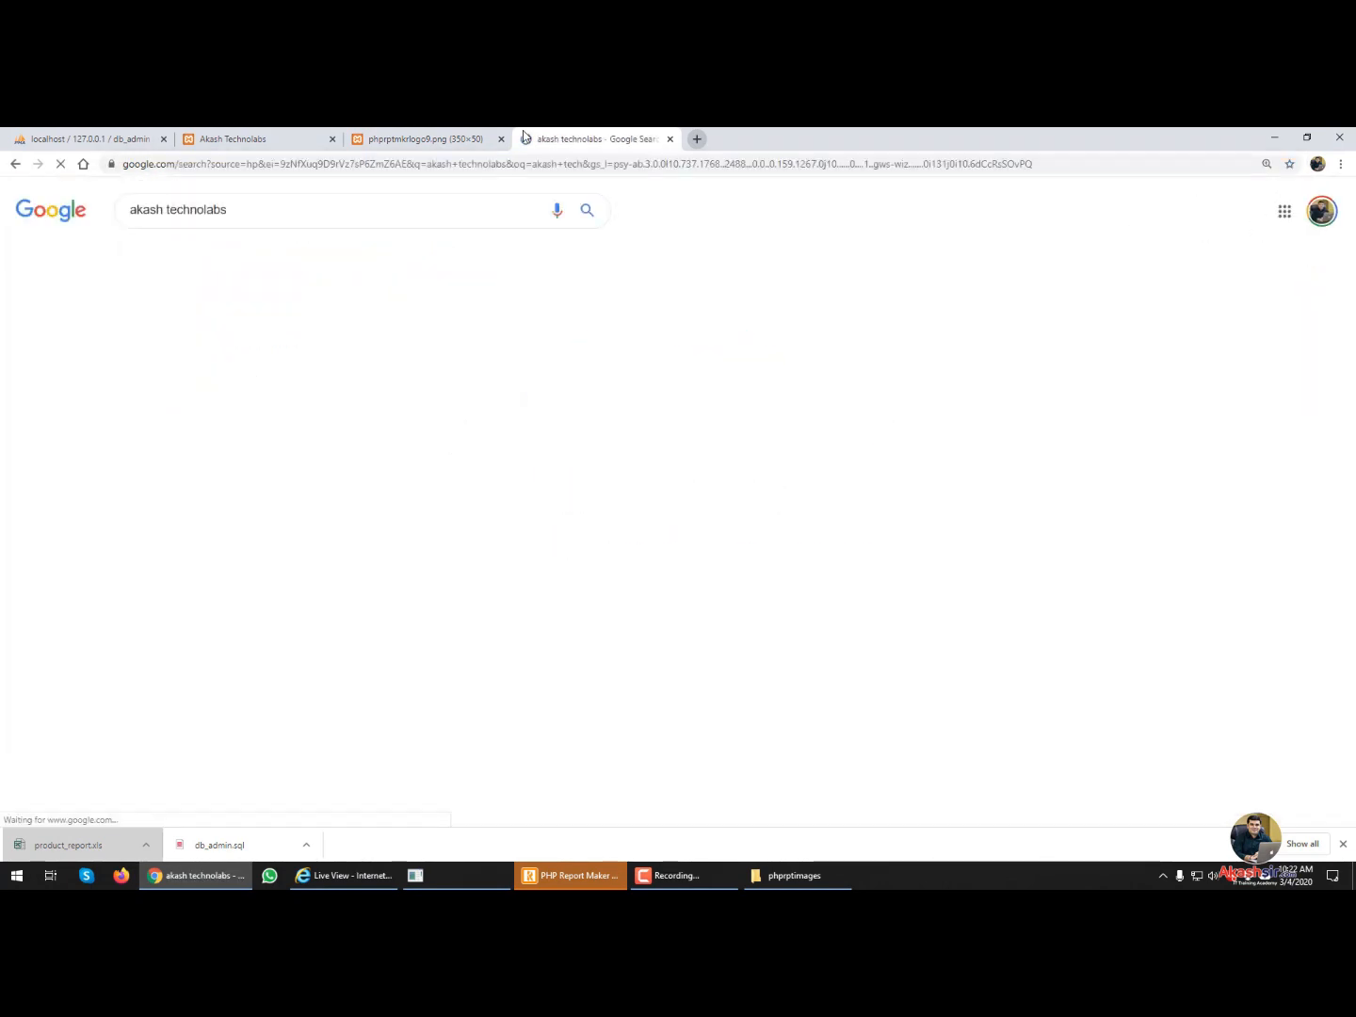
# - Open the Akash Technolabs logo from the search results in a new tab and start saving the image
pyautogui.rightClick(696, 370)
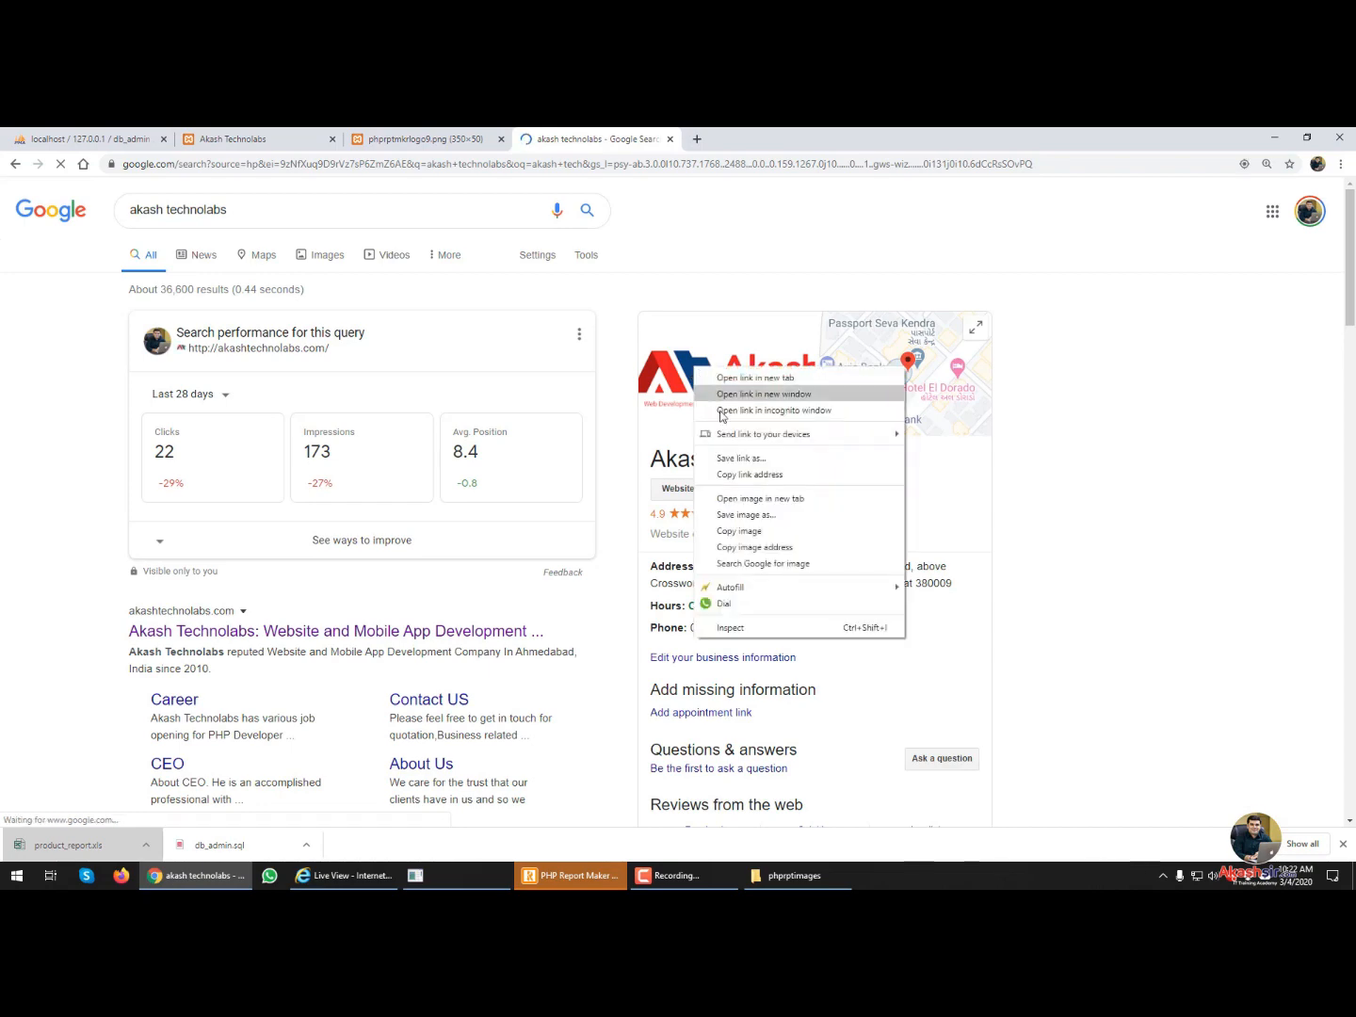
pyautogui.click(787, 497)
pyautogui.rightClick(697, 487)
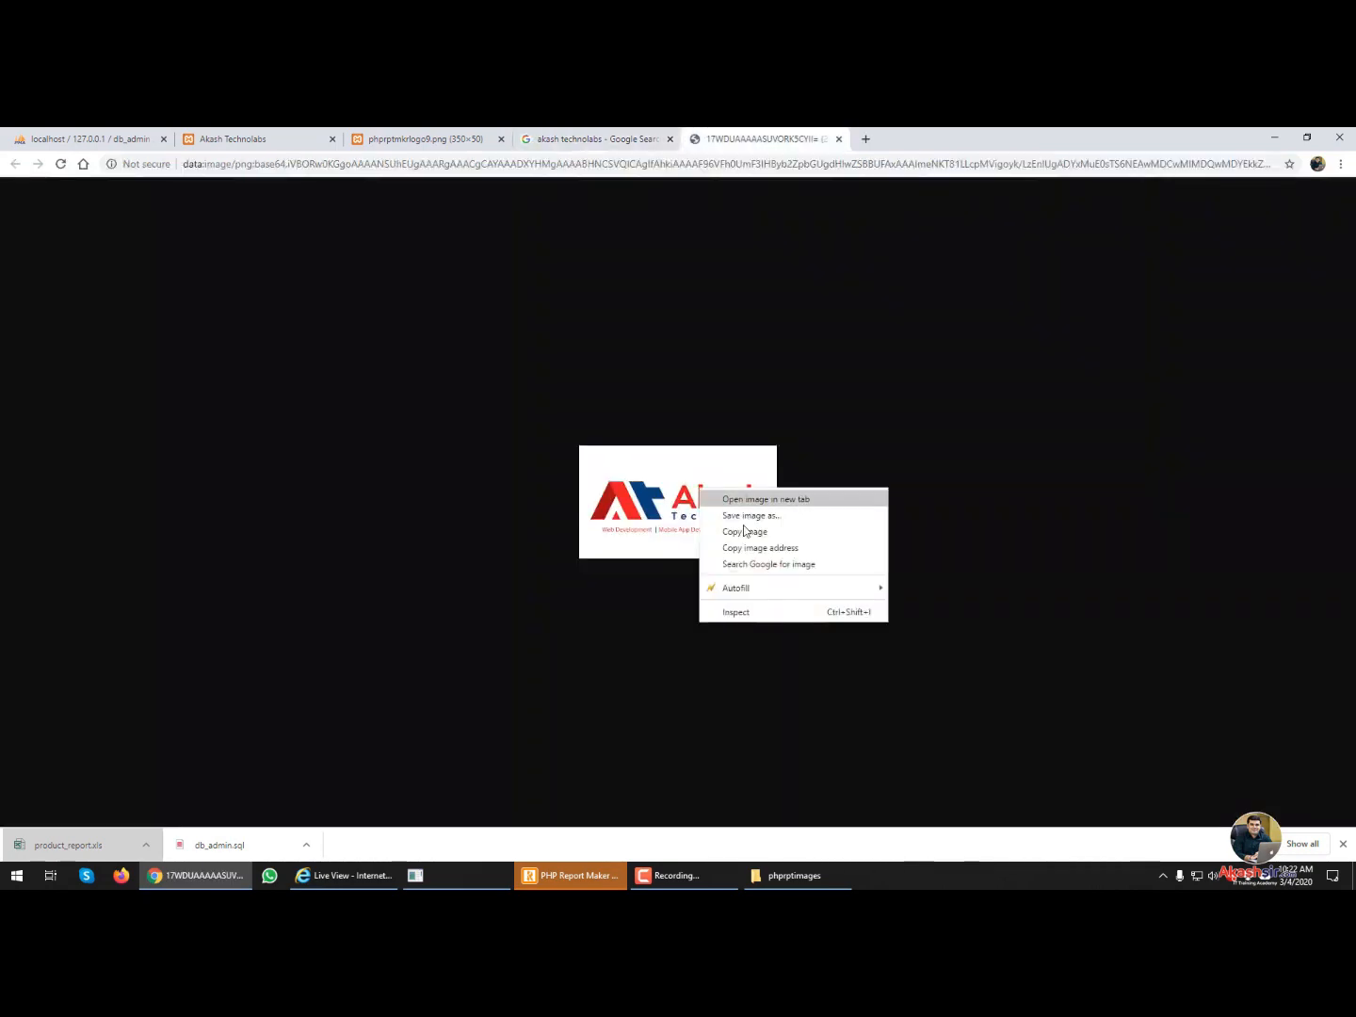
pyautogui.click(739, 514)
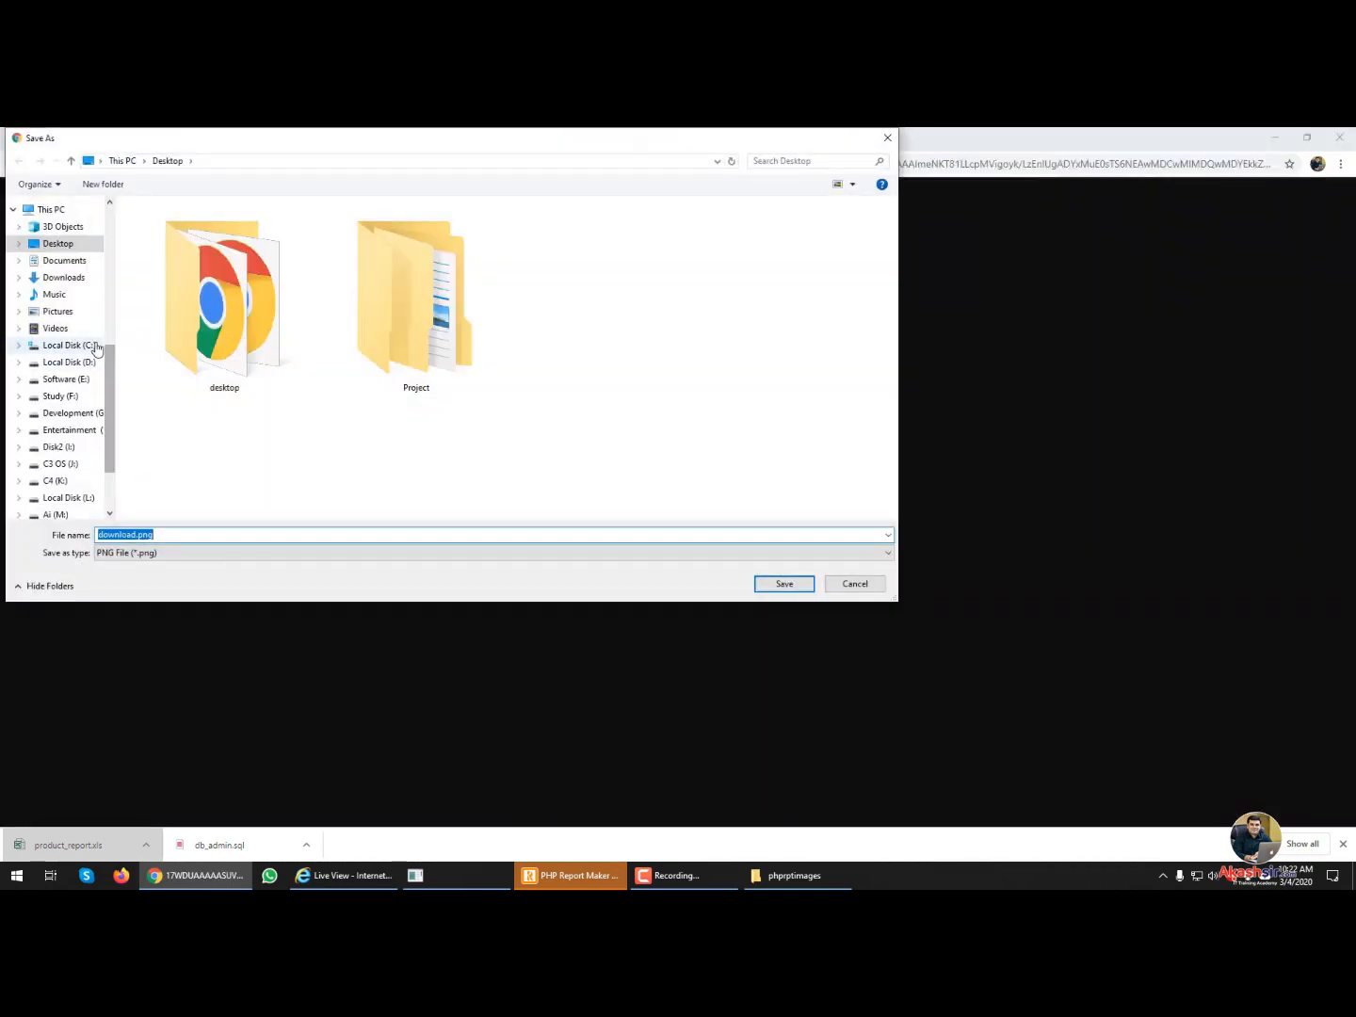
# - Set the save location to C:\xampp\htdocs\phpreportmakerdemo\phprptimages
pyautogui.scroll(6, 66, 372)
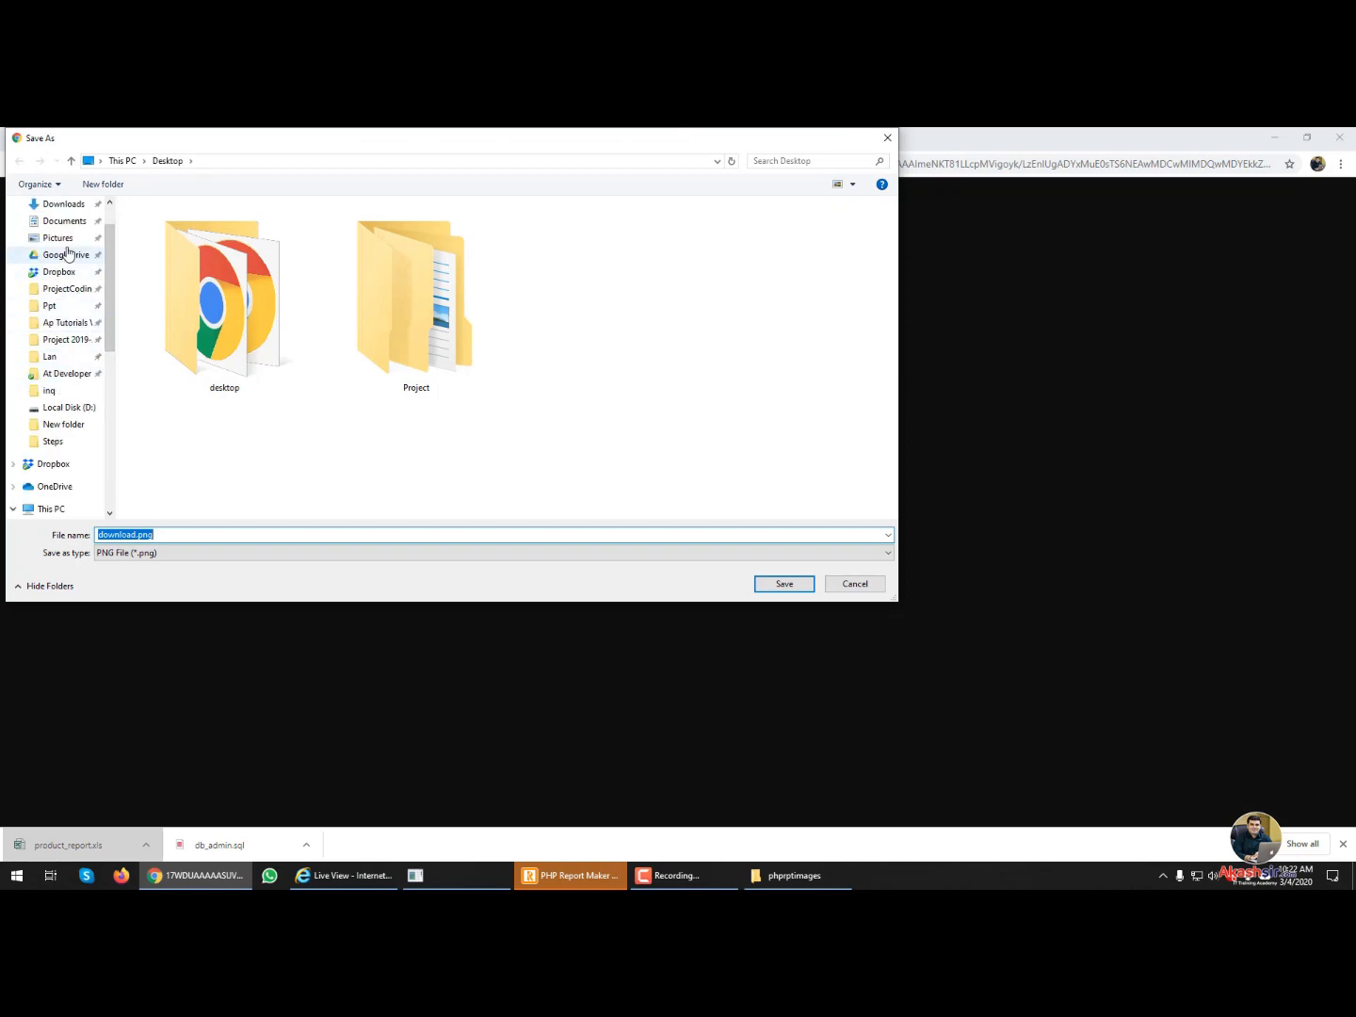
pyautogui.scroll(-1, 62, 461)
pyautogui.scroll(-4, 69, 499)
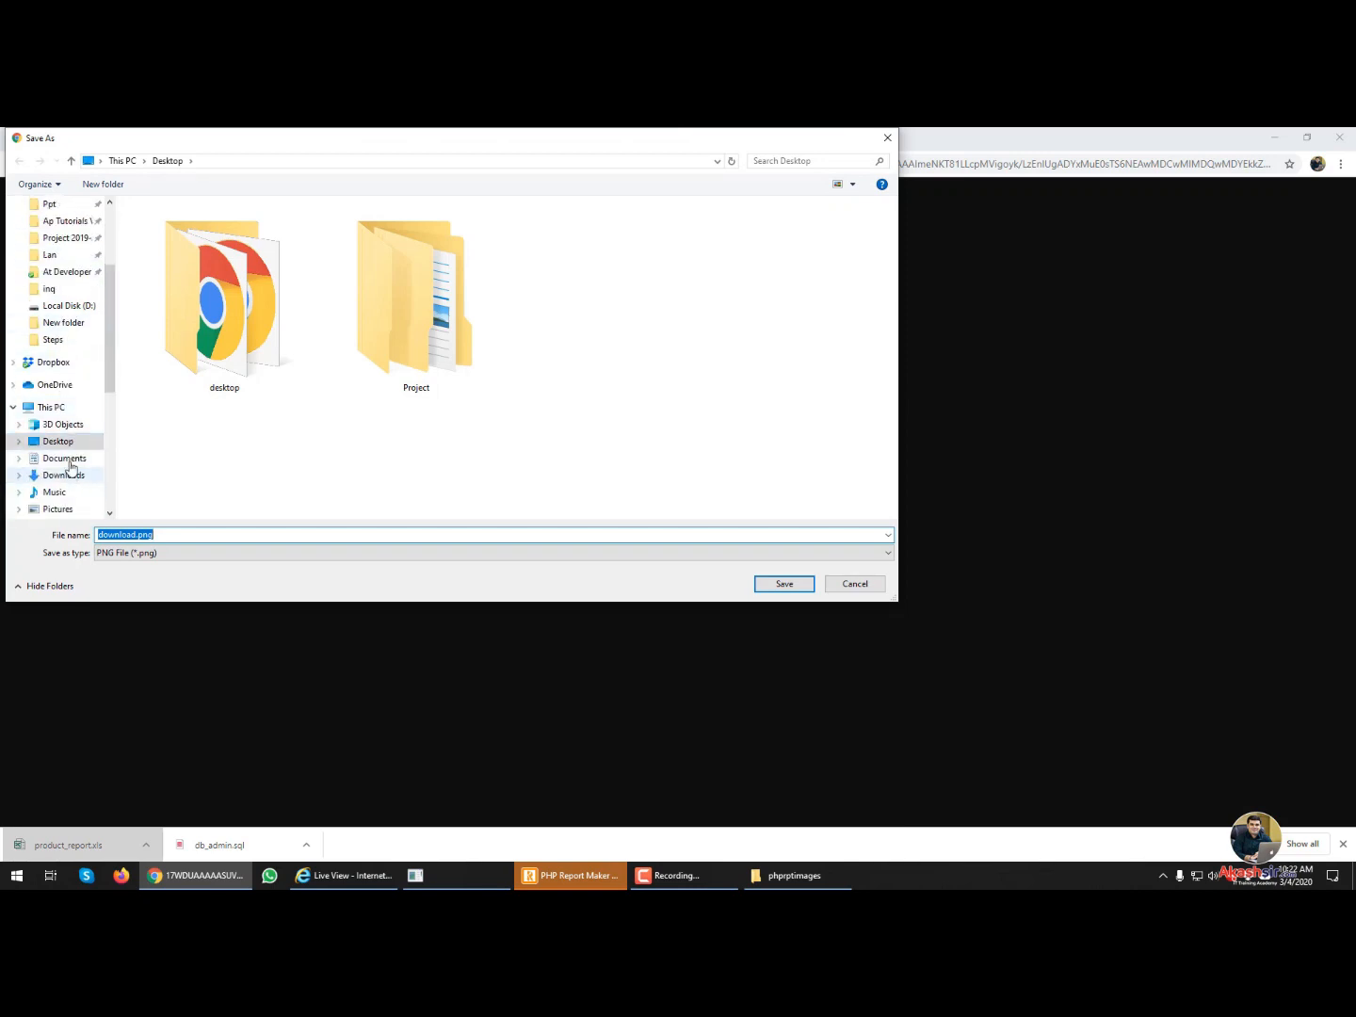
pyautogui.click(66, 476)
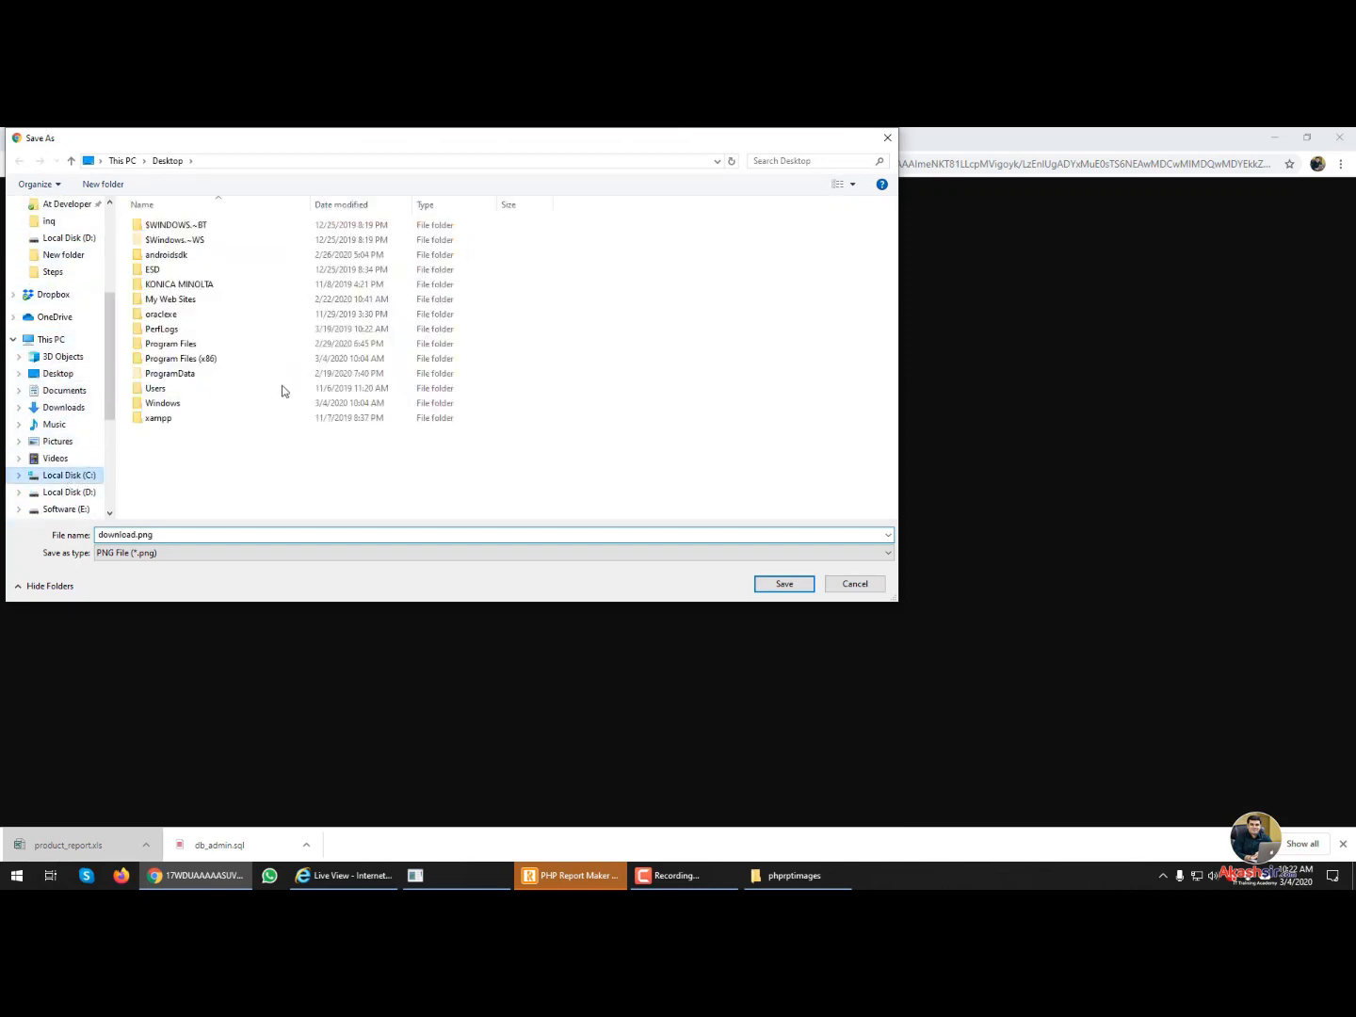
pyautogui.press('Return')
pyautogui.doubleClick(303, 300)
pyautogui.press('p')
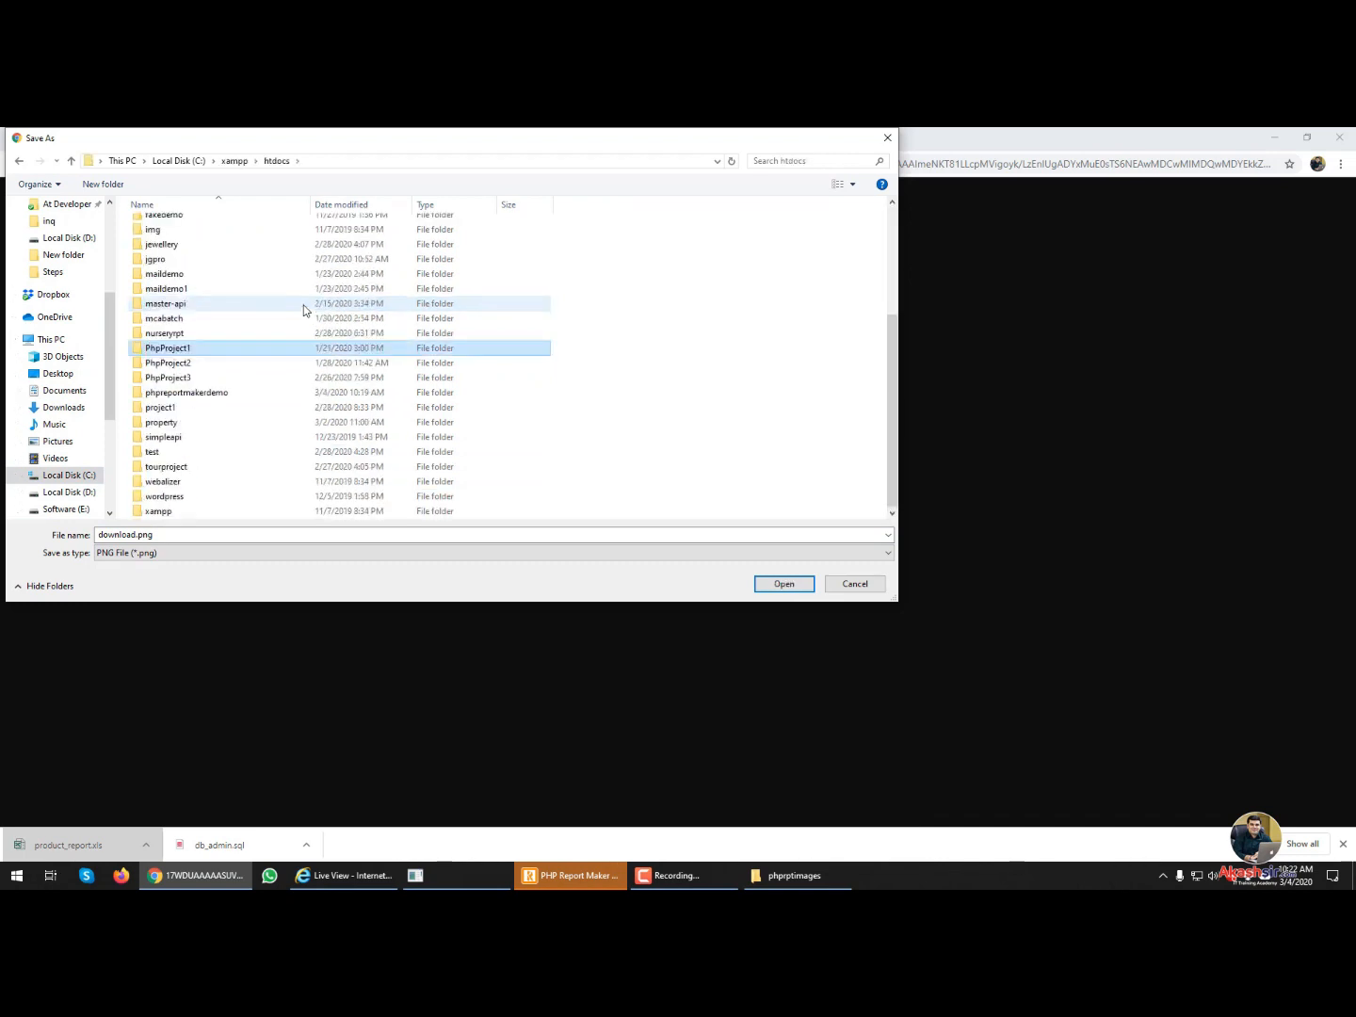
pyautogui.press('Down')
pyautogui.press('Down')
pyautogui.press('Down')
pyautogui.press('Return')
pyautogui.press('Down')
pyautogui.press('Down')
pyautogui.press('Down')
pyautogui.press('Down')
pyautogui.press('Down')
pyautogui.press('Down')
pyautogui.press('Down')
pyautogui.press('Down')
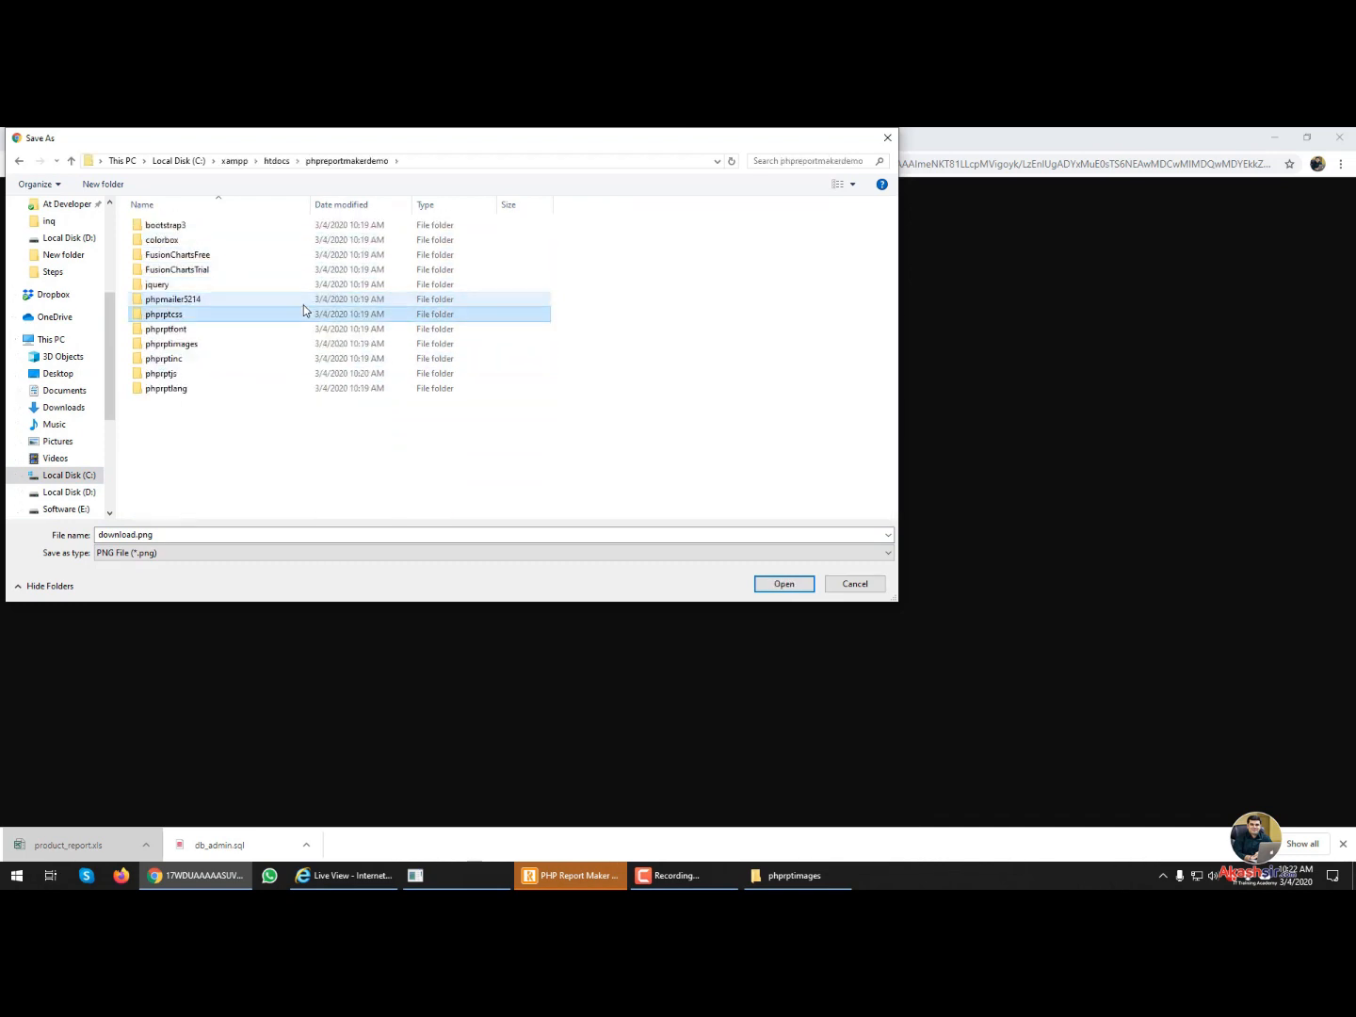
pyautogui.press('Return')
# - Save the image over phprptmkrlogo9.png, replacing the existing file, and reload the productprice report page
pyautogui.click(195, 278)
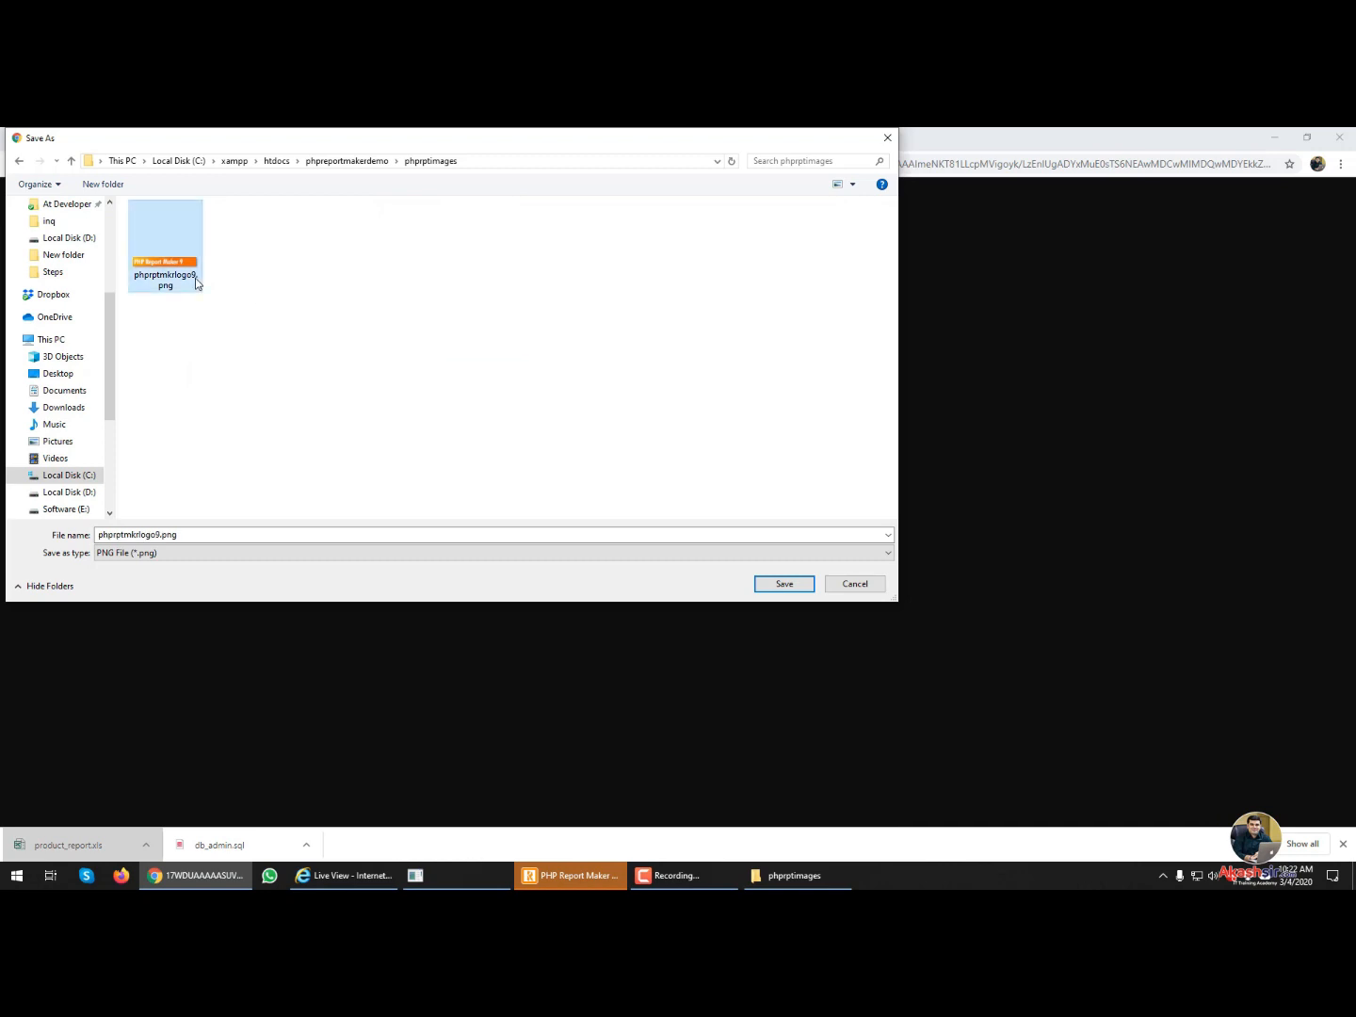
pyautogui.click(776, 588)
pyautogui.click(708, 510)
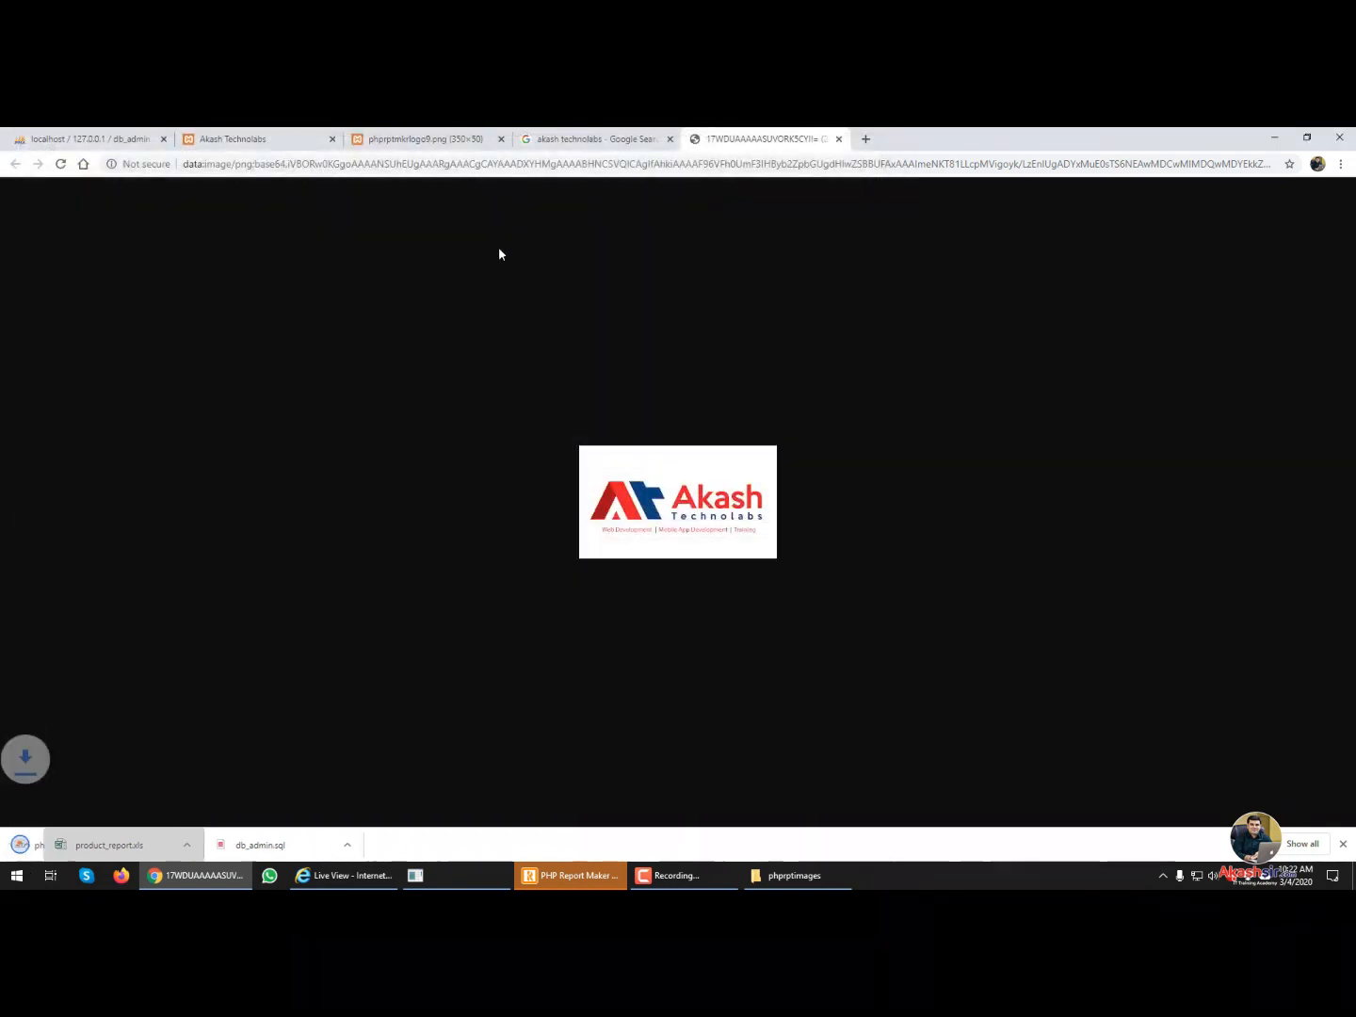
pyautogui.click(259, 135)
pyautogui.press('F5')
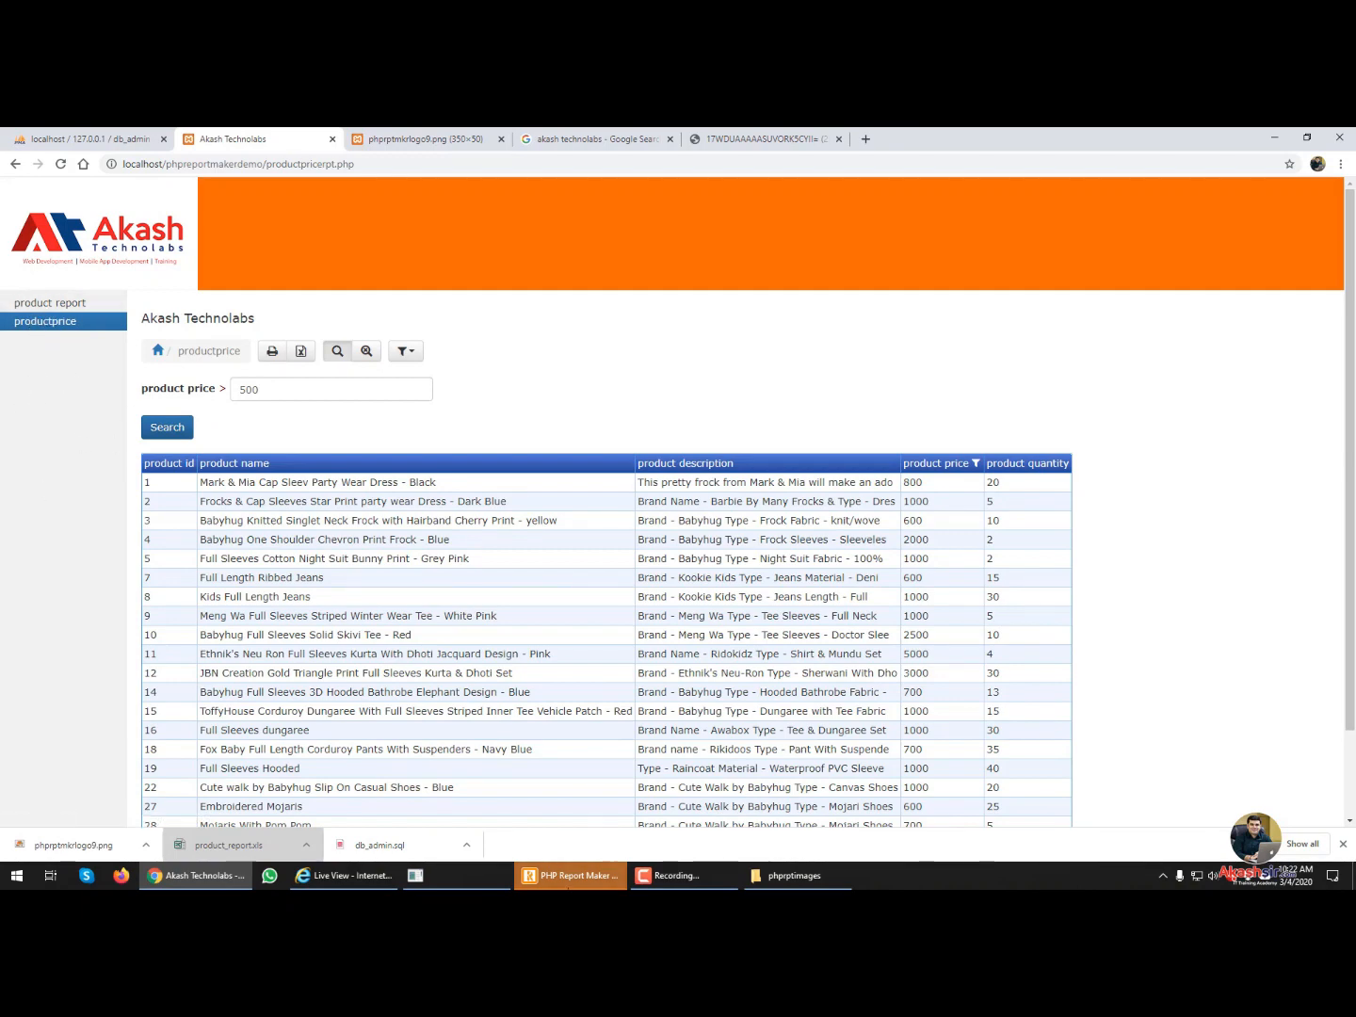
# - Switch to PHP Report Maker, highlight the destination folder path in the generation settings, and minimize the windows to show the desktop
pyautogui.hotkey('alt', 'Tab')
pyautogui.press('Return')
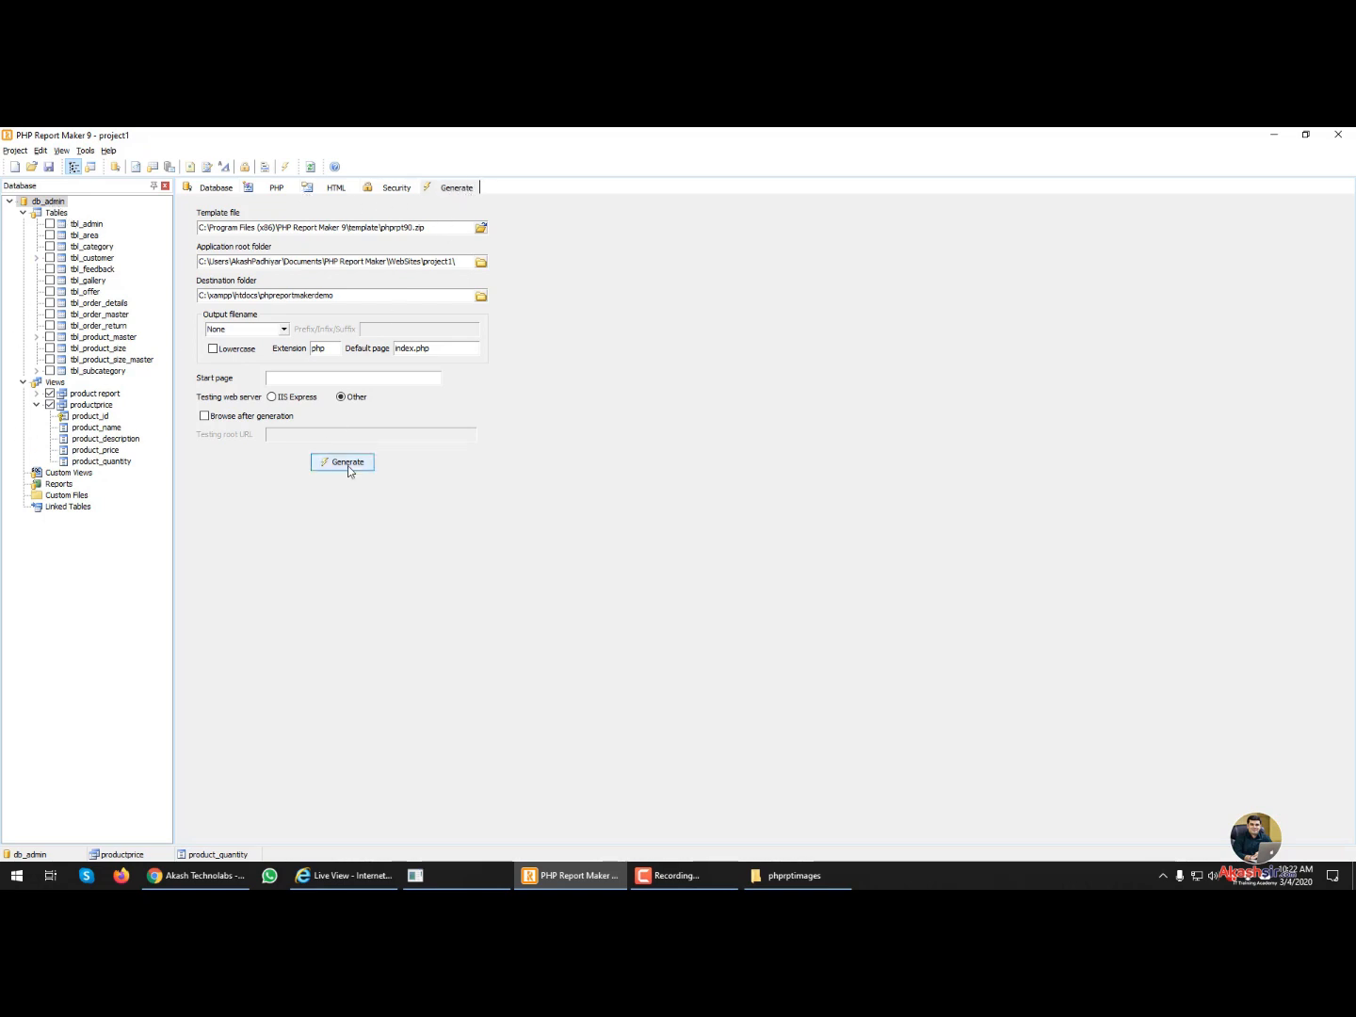
pyautogui.moveTo(442, 298); pyautogui.dragTo(195, 295)
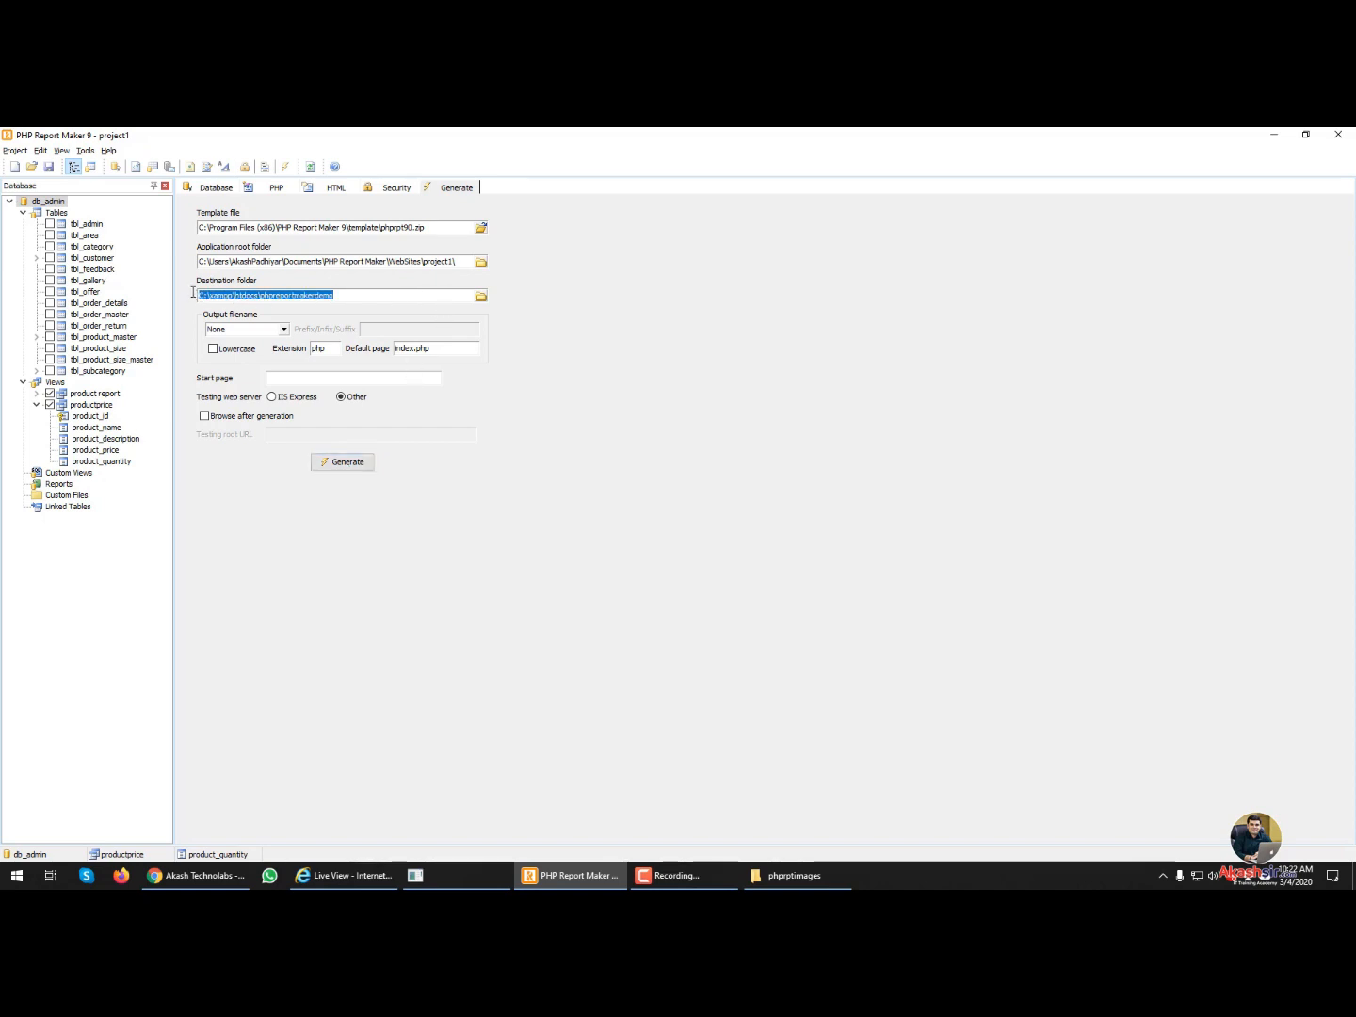
pyautogui.click(1272, 135)
pyautogui.click(1268, 132)
pyautogui.click(1267, 131)
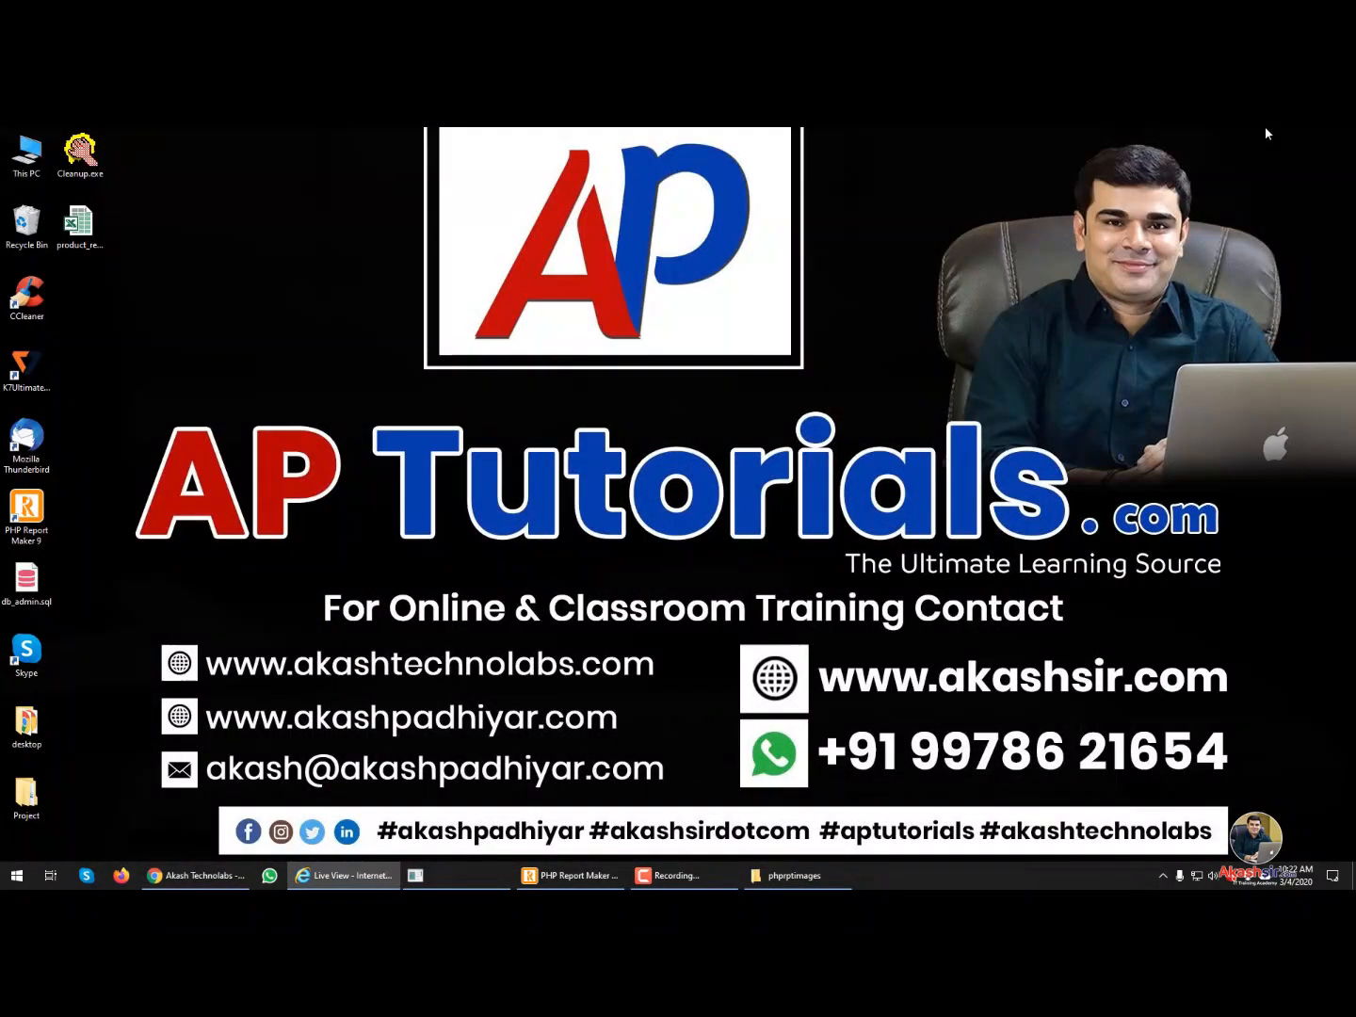